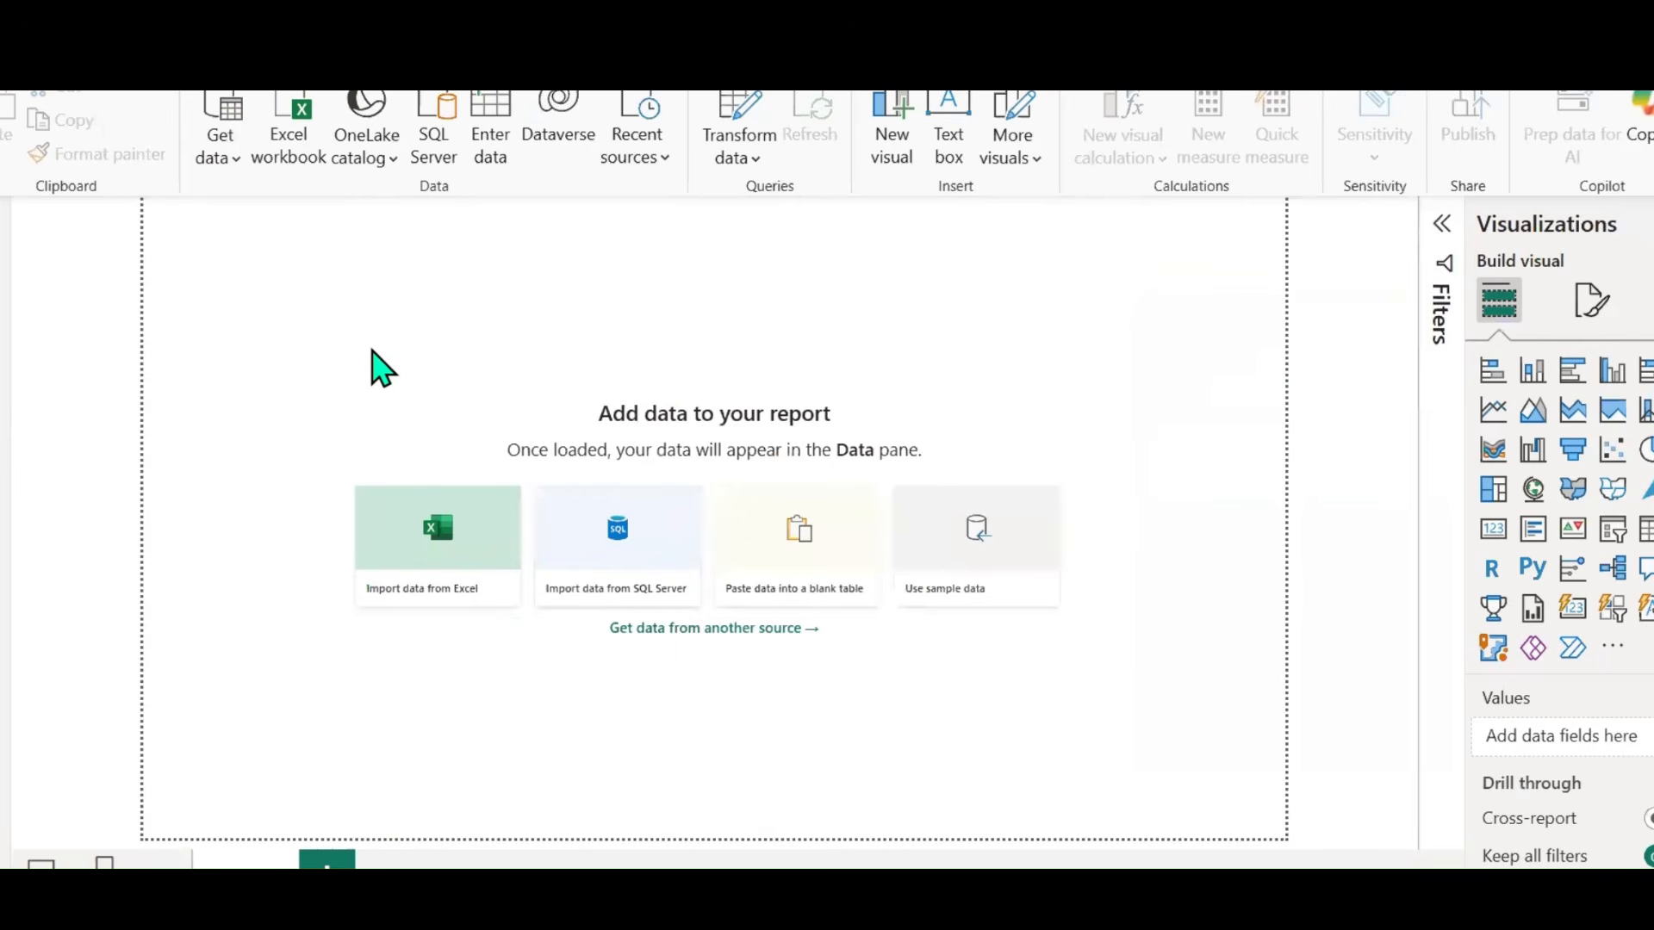
Step: Search the Desktop for SALES and open the SALES Excel workbook dated 25-02-2025 as a data source
{"action": "left_click", "coordinate": [290, 177]}
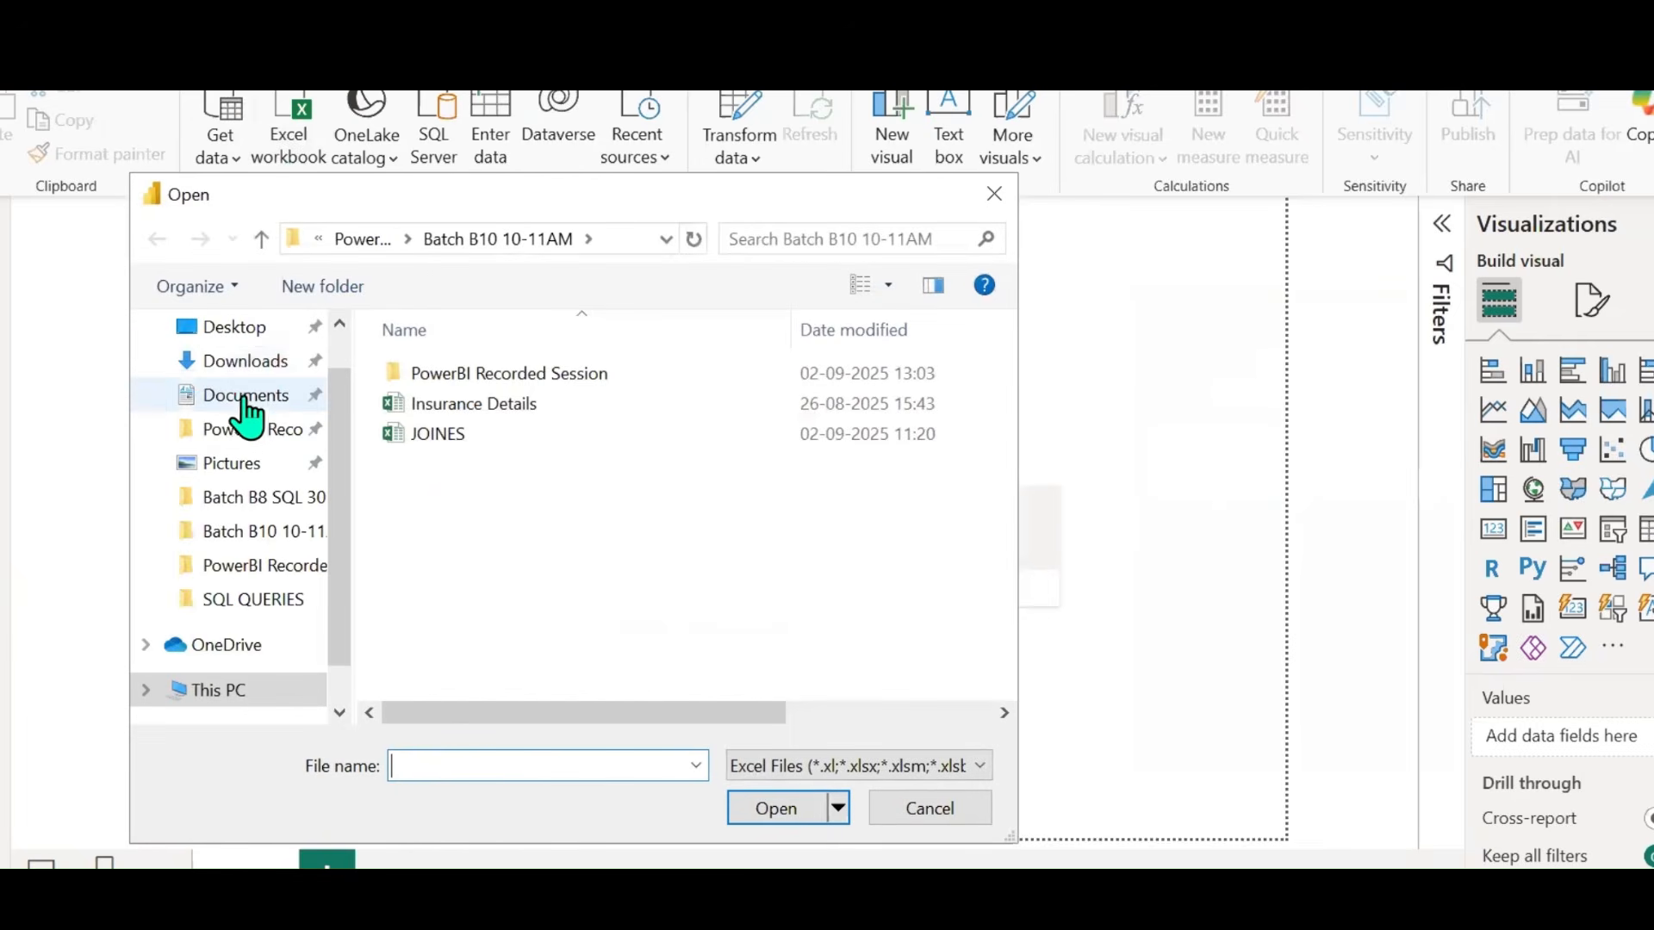
{"action": "left_click", "coordinate": [231, 381]}
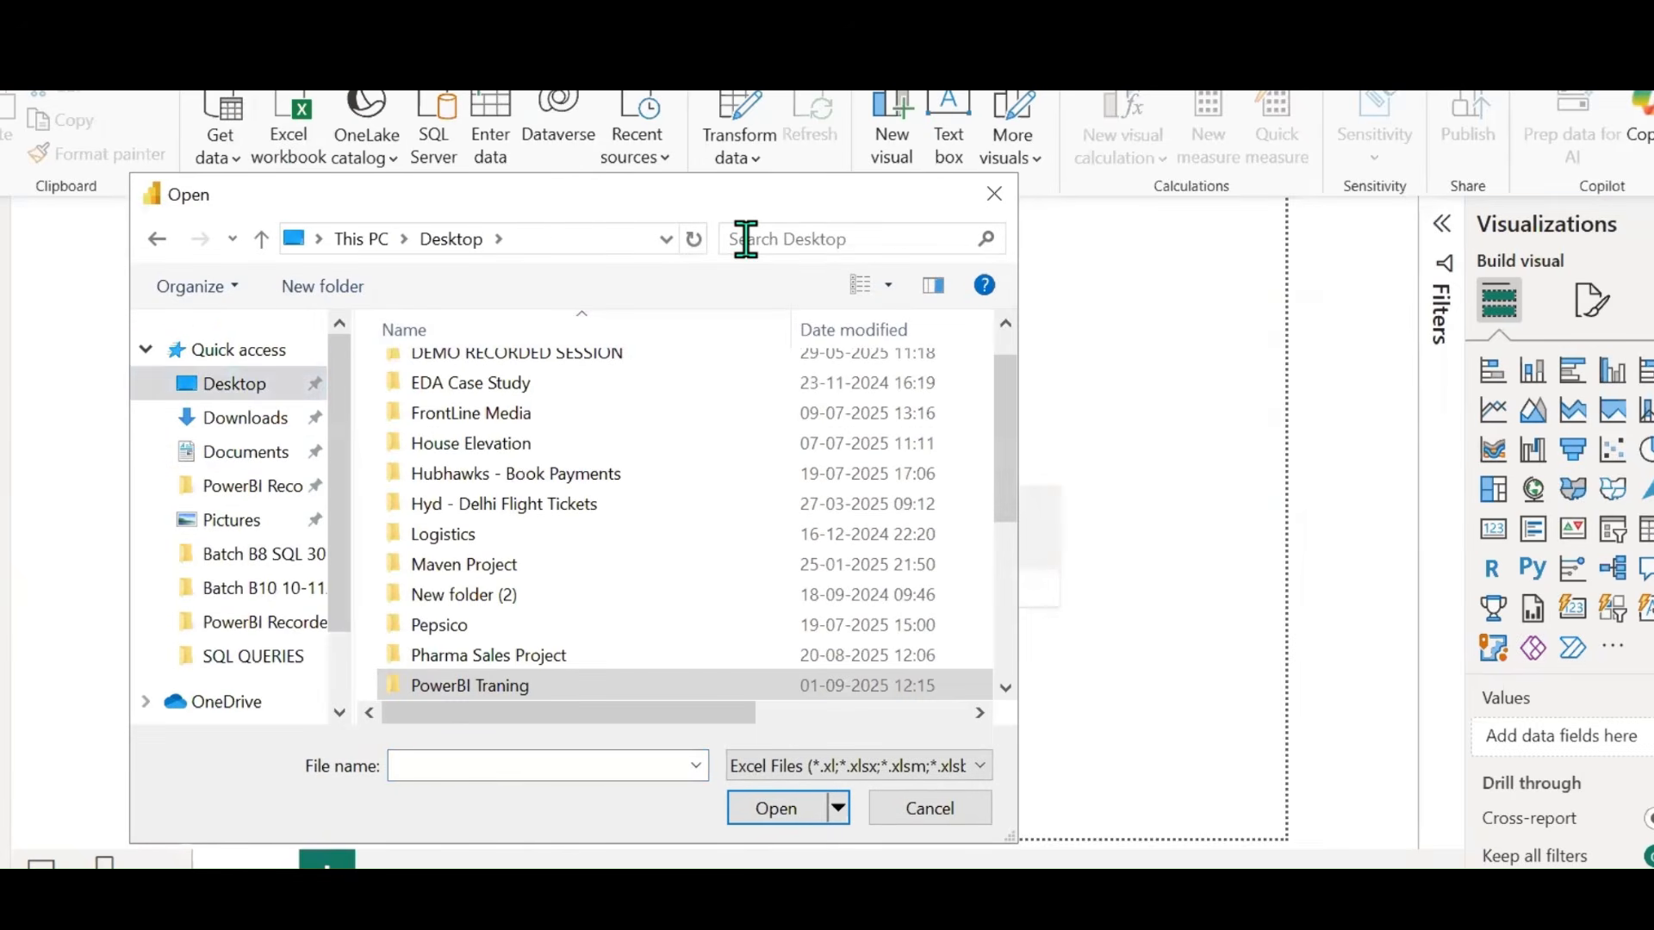
{"action": "left_click", "coordinate": [745, 238]}
{"action": "type", "text": "SALES"}
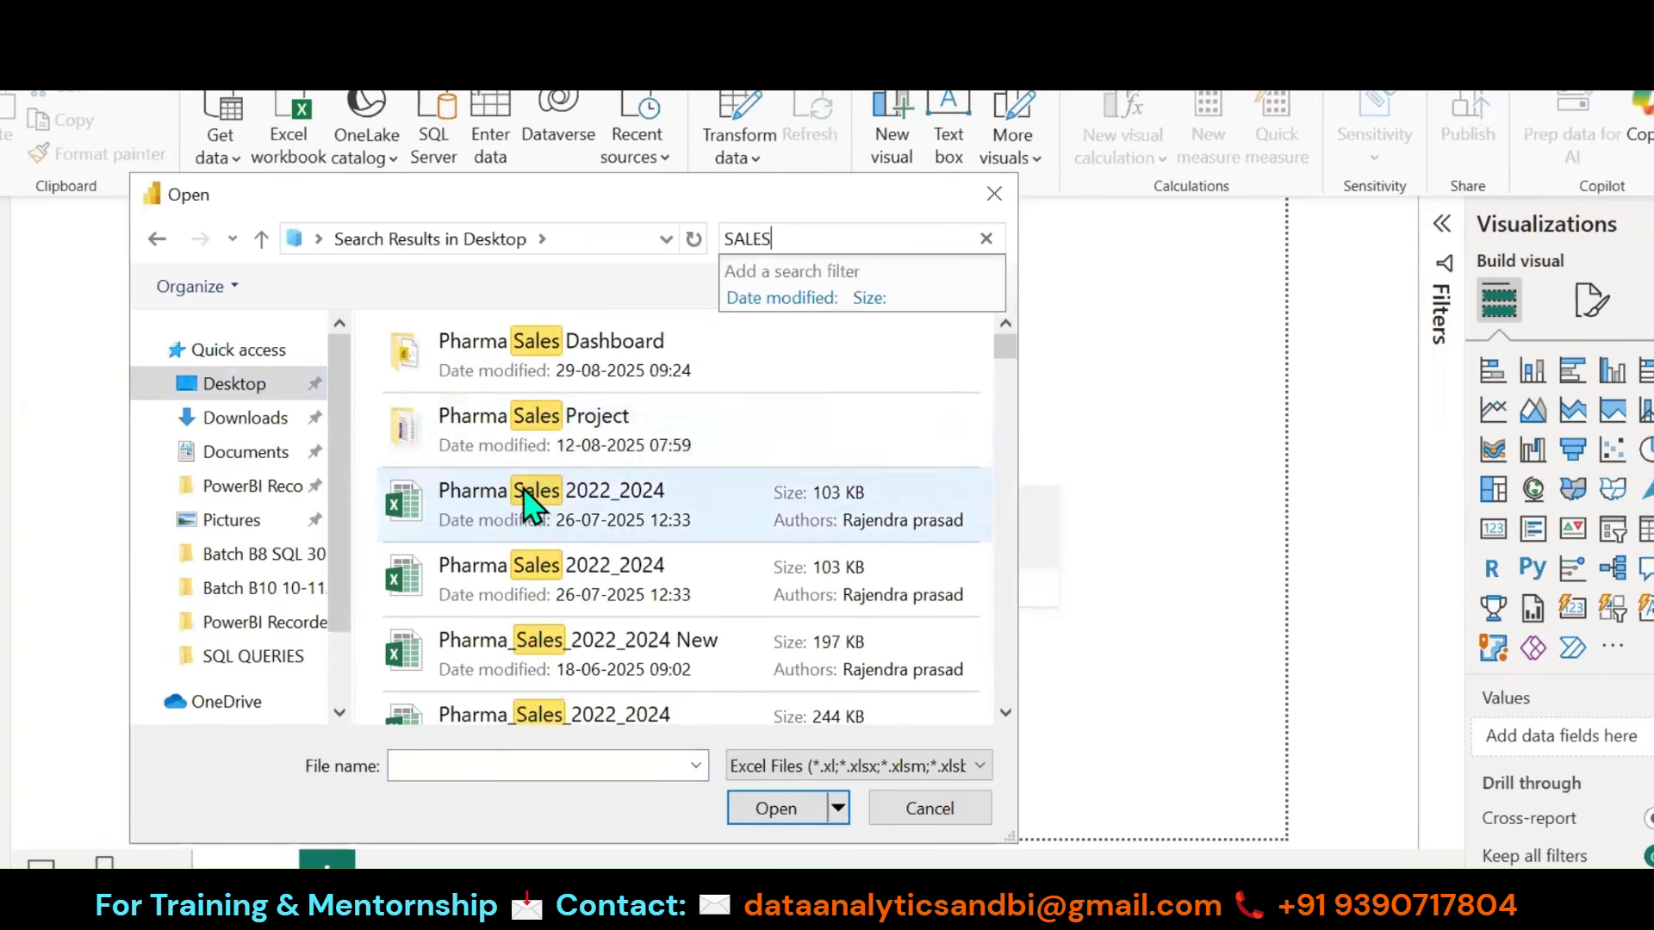
{"action": "scroll", "coordinate": [528, 504], "scroll_direction": "down", "scroll_amount": 5}
{"action": "left_click", "coordinate": [469, 616]}
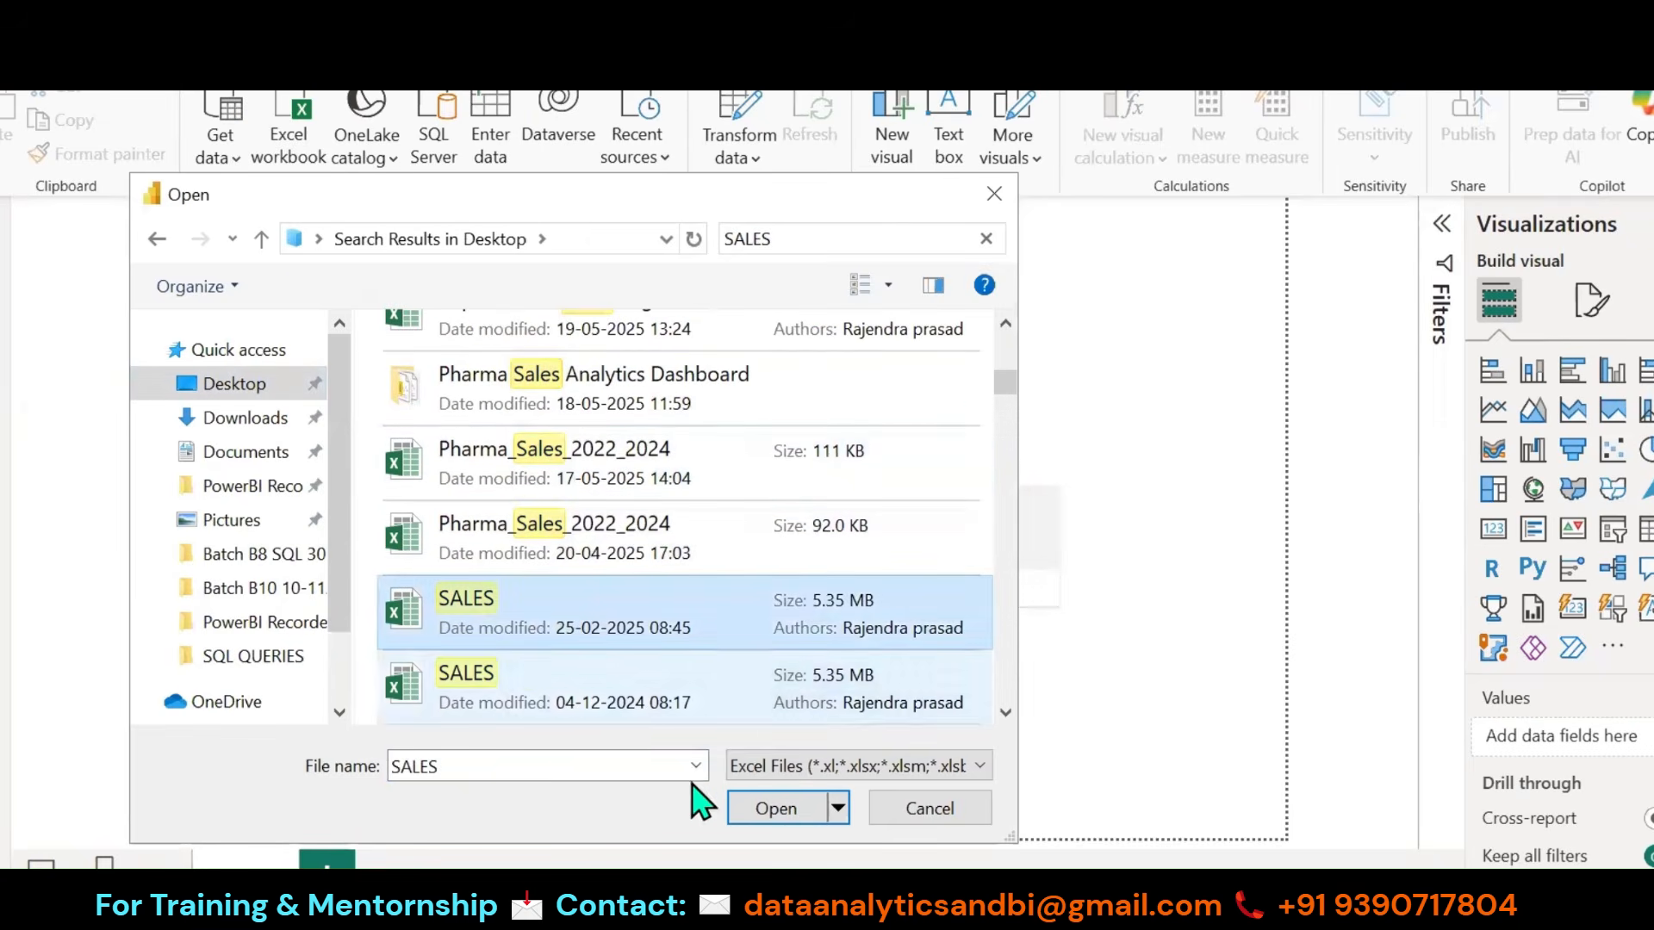
{"action": "left_click", "coordinate": [778, 807]}
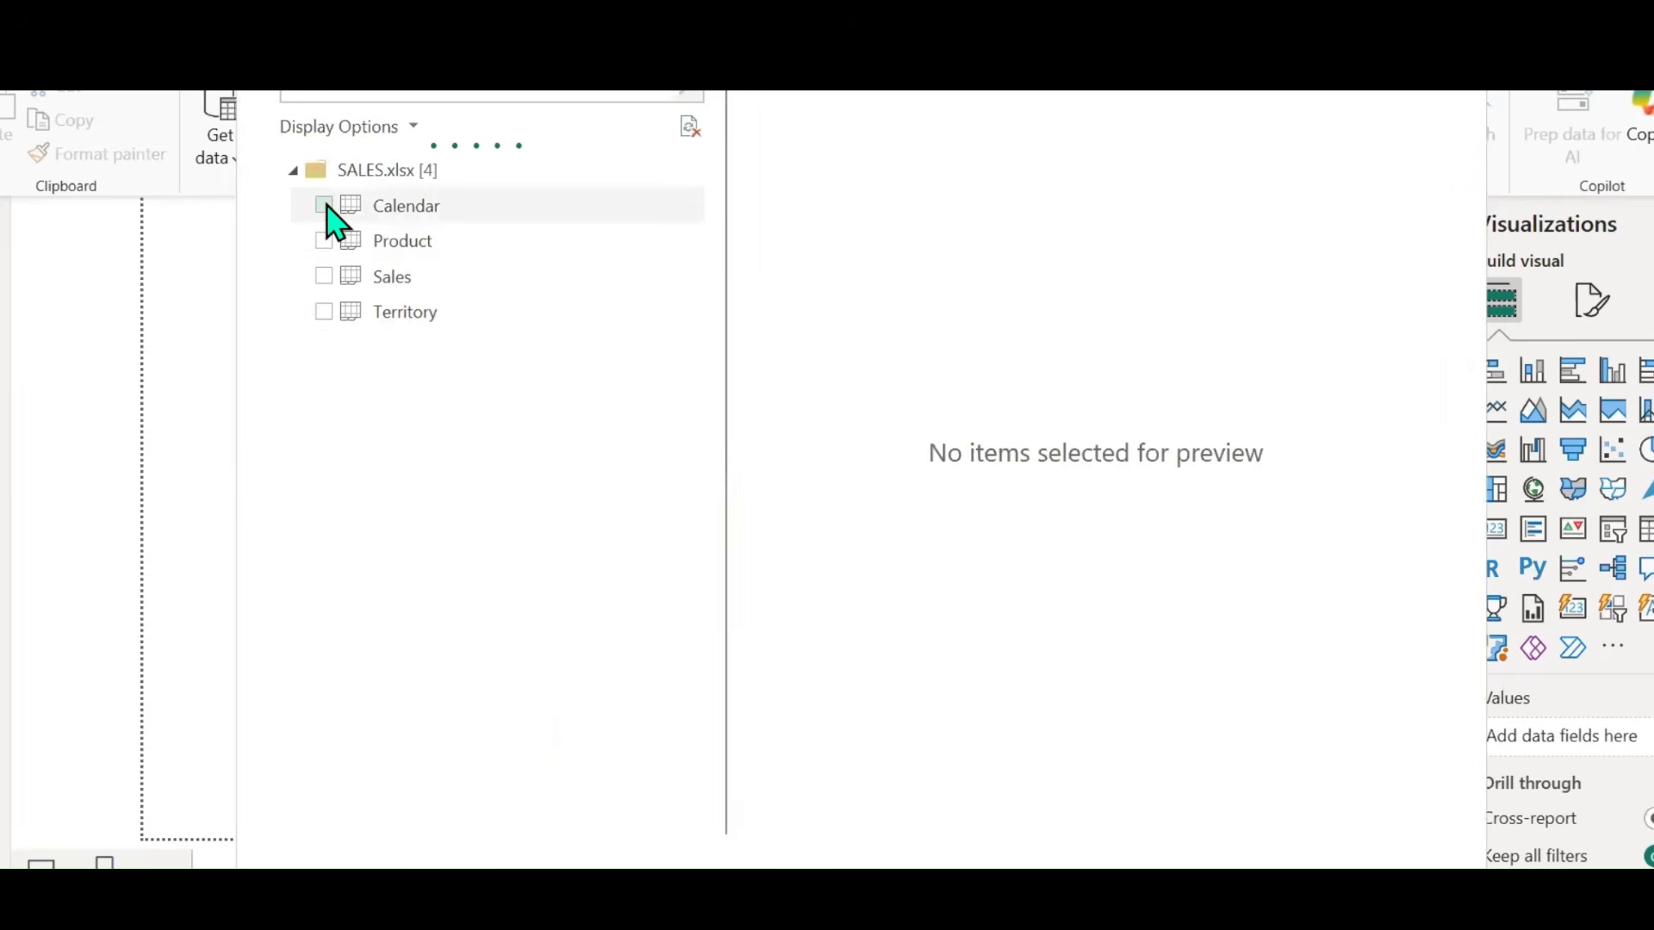
Step: Load the Calendar, Product, Sales and Territory tables from SALES.xlsx into the report
{"action": "left_click", "coordinate": [325, 207]}
{"action": "left_click", "coordinate": [324, 241]}
{"action": "left_click", "coordinate": [323, 277]}
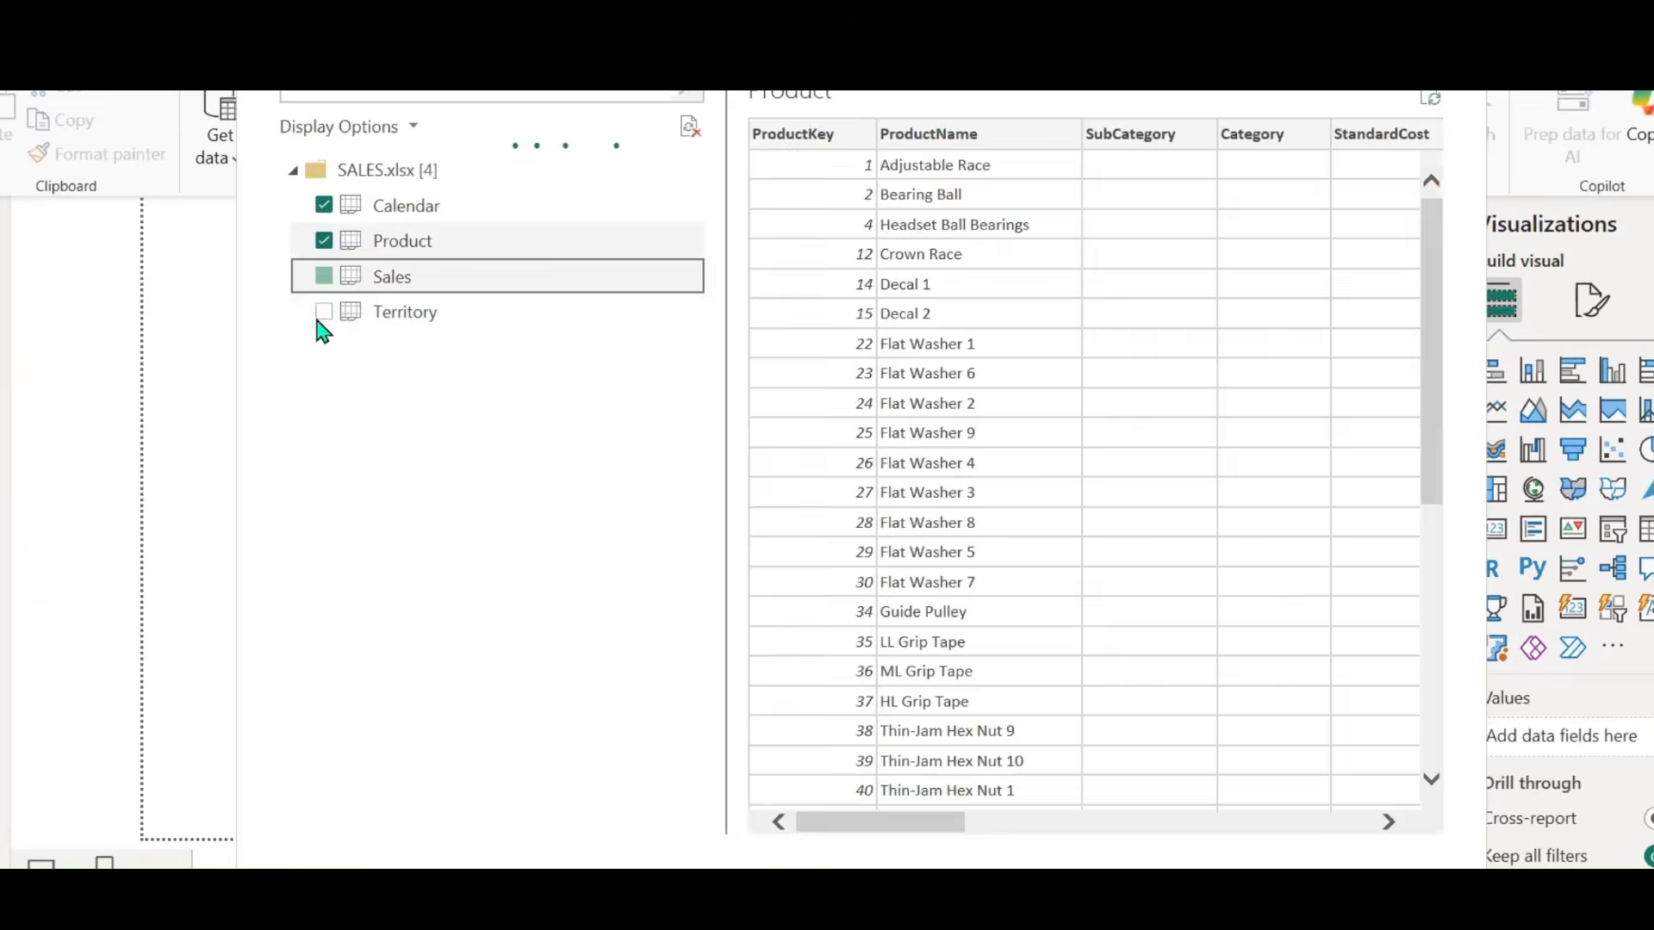
{"action": "left_click", "coordinate": [323, 311]}
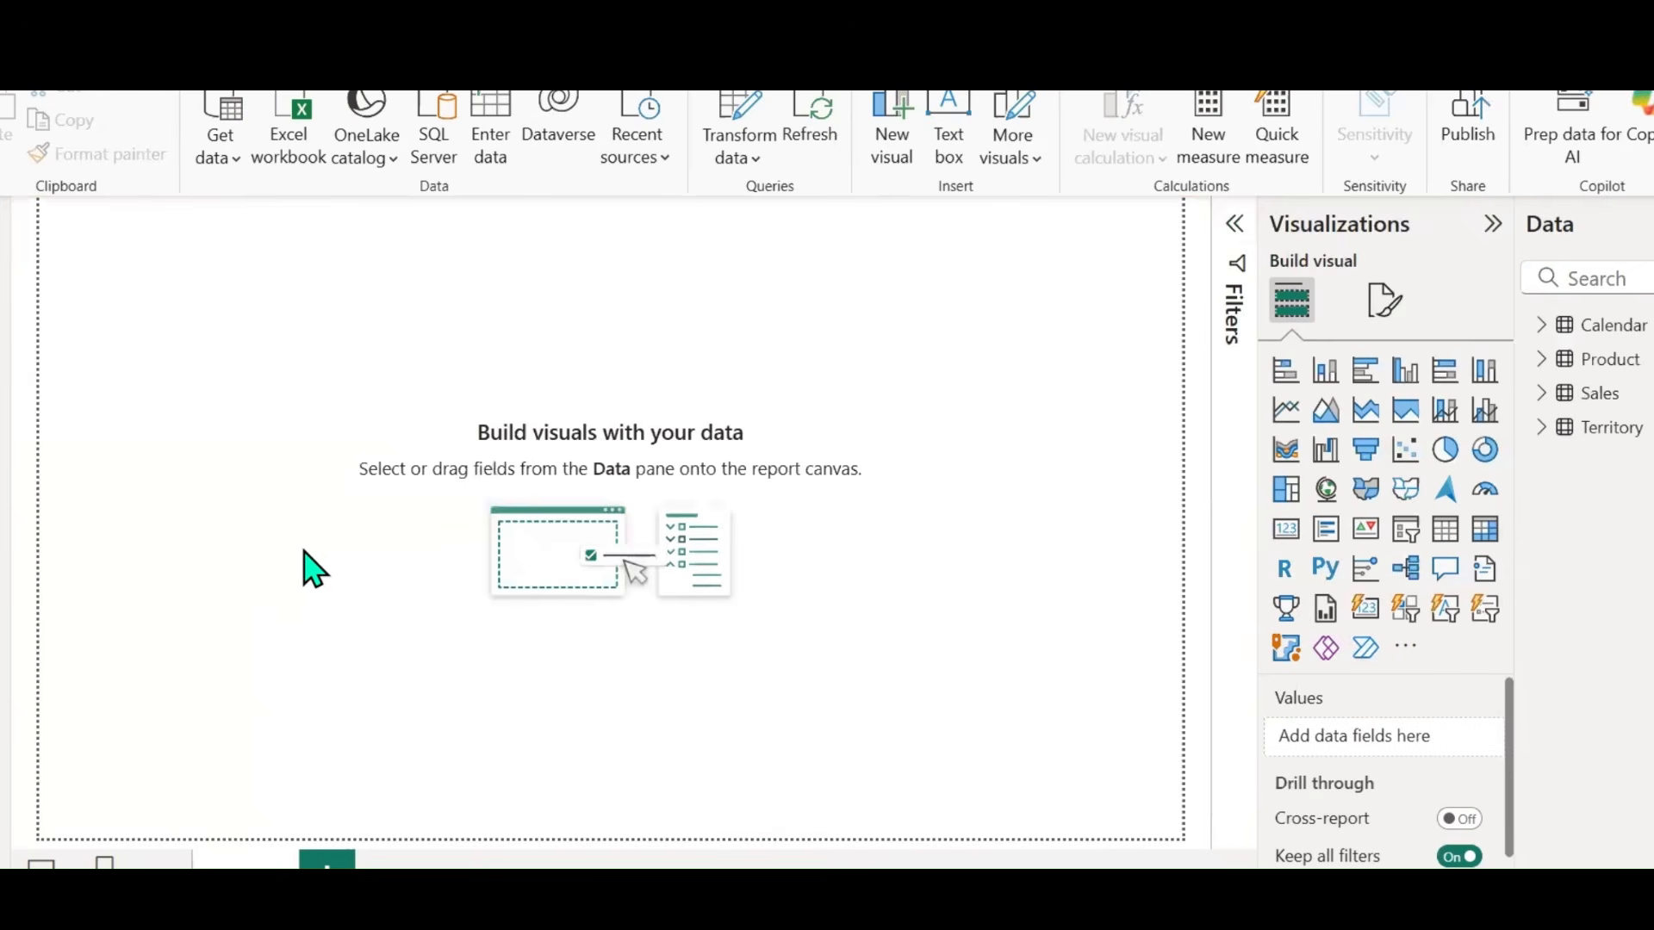
Step: Examine the rows and columns of the loaded Calendar, Product, Sales and Territory tables one after another
{"action": "left_click", "coordinate": [5, 314]}
{"action": "left_click", "coordinate": [1523, 359]}
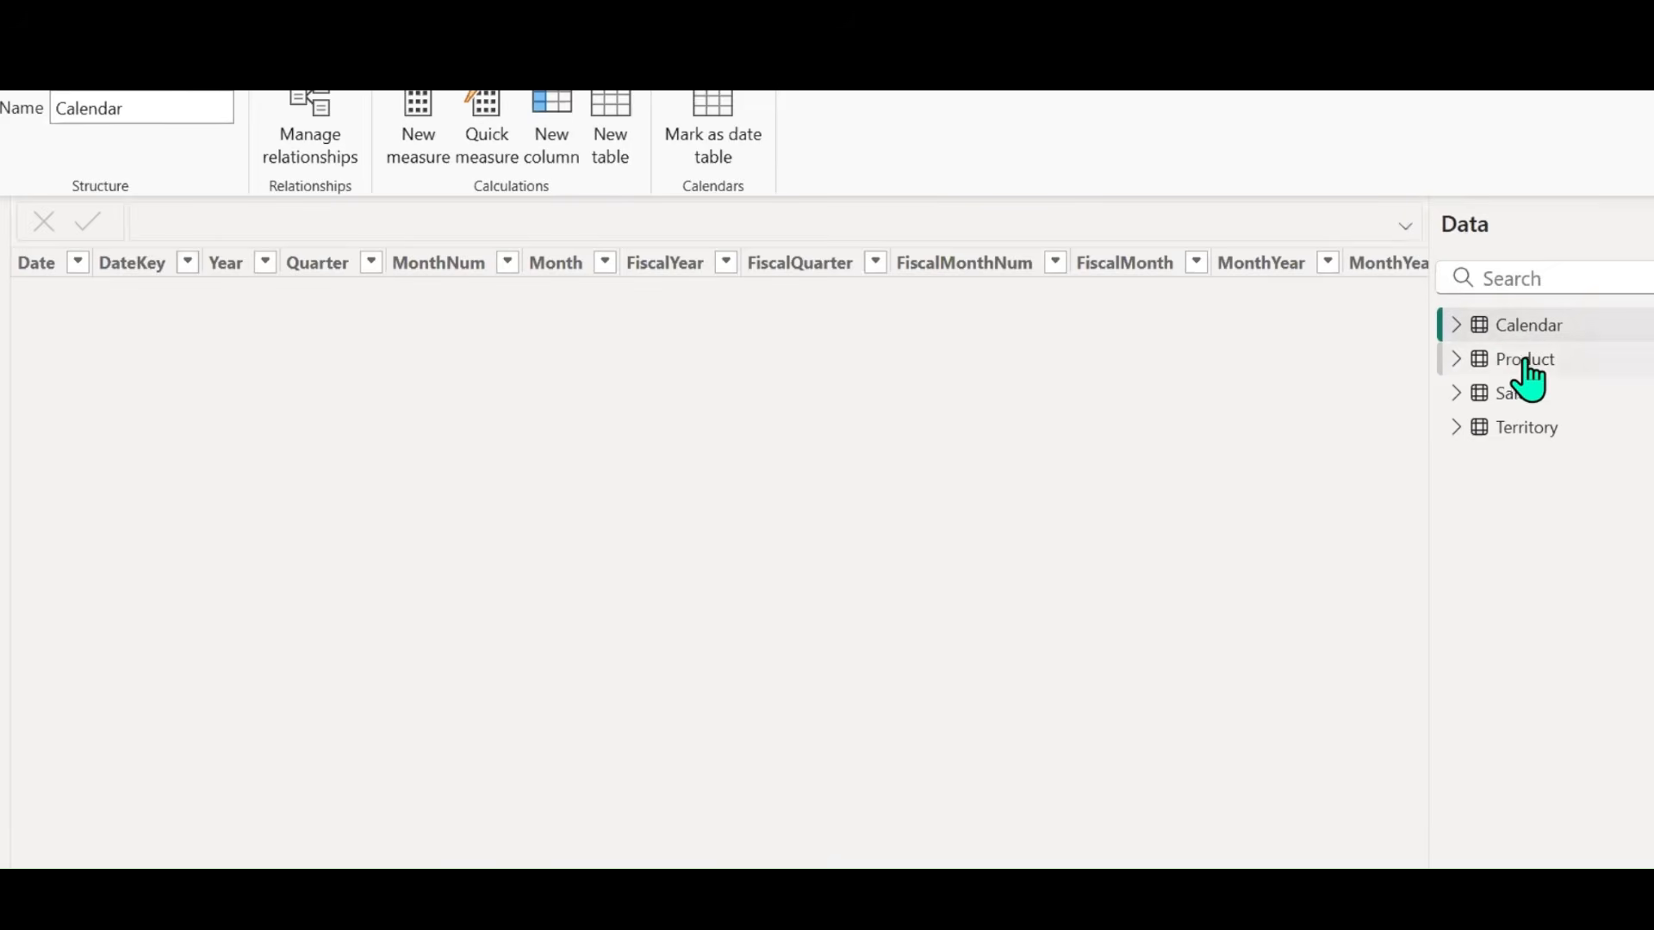
{"action": "left_click", "coordinate": [1523, 327]}
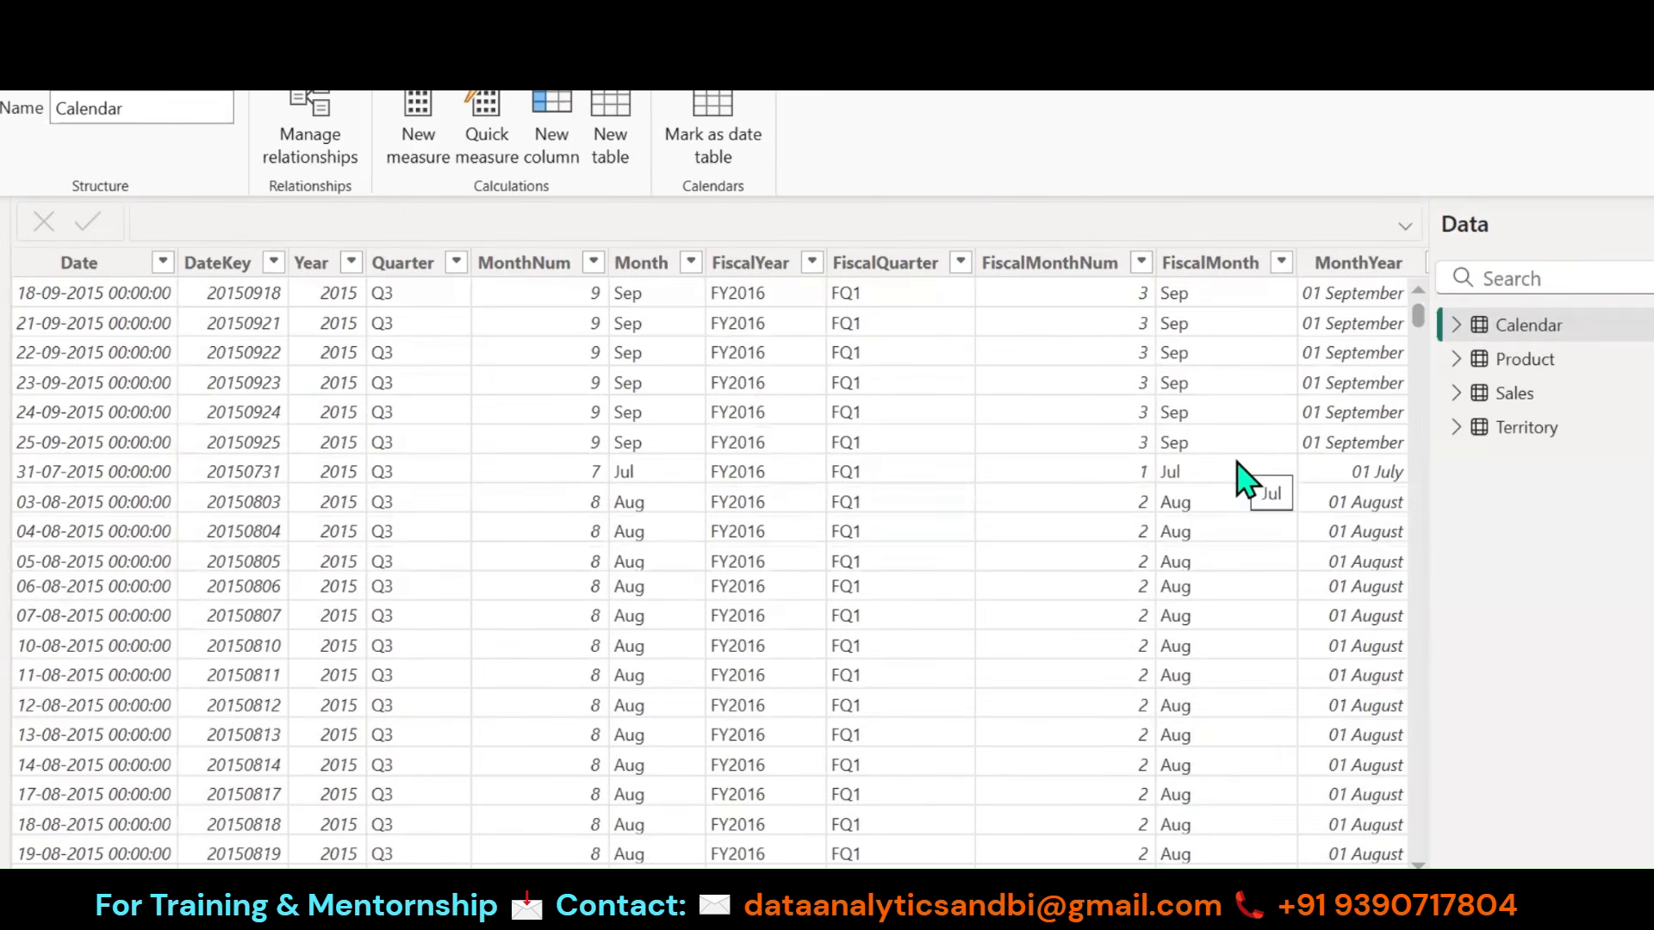
{"action": "left_click", "coordinate": [1518, 361]}
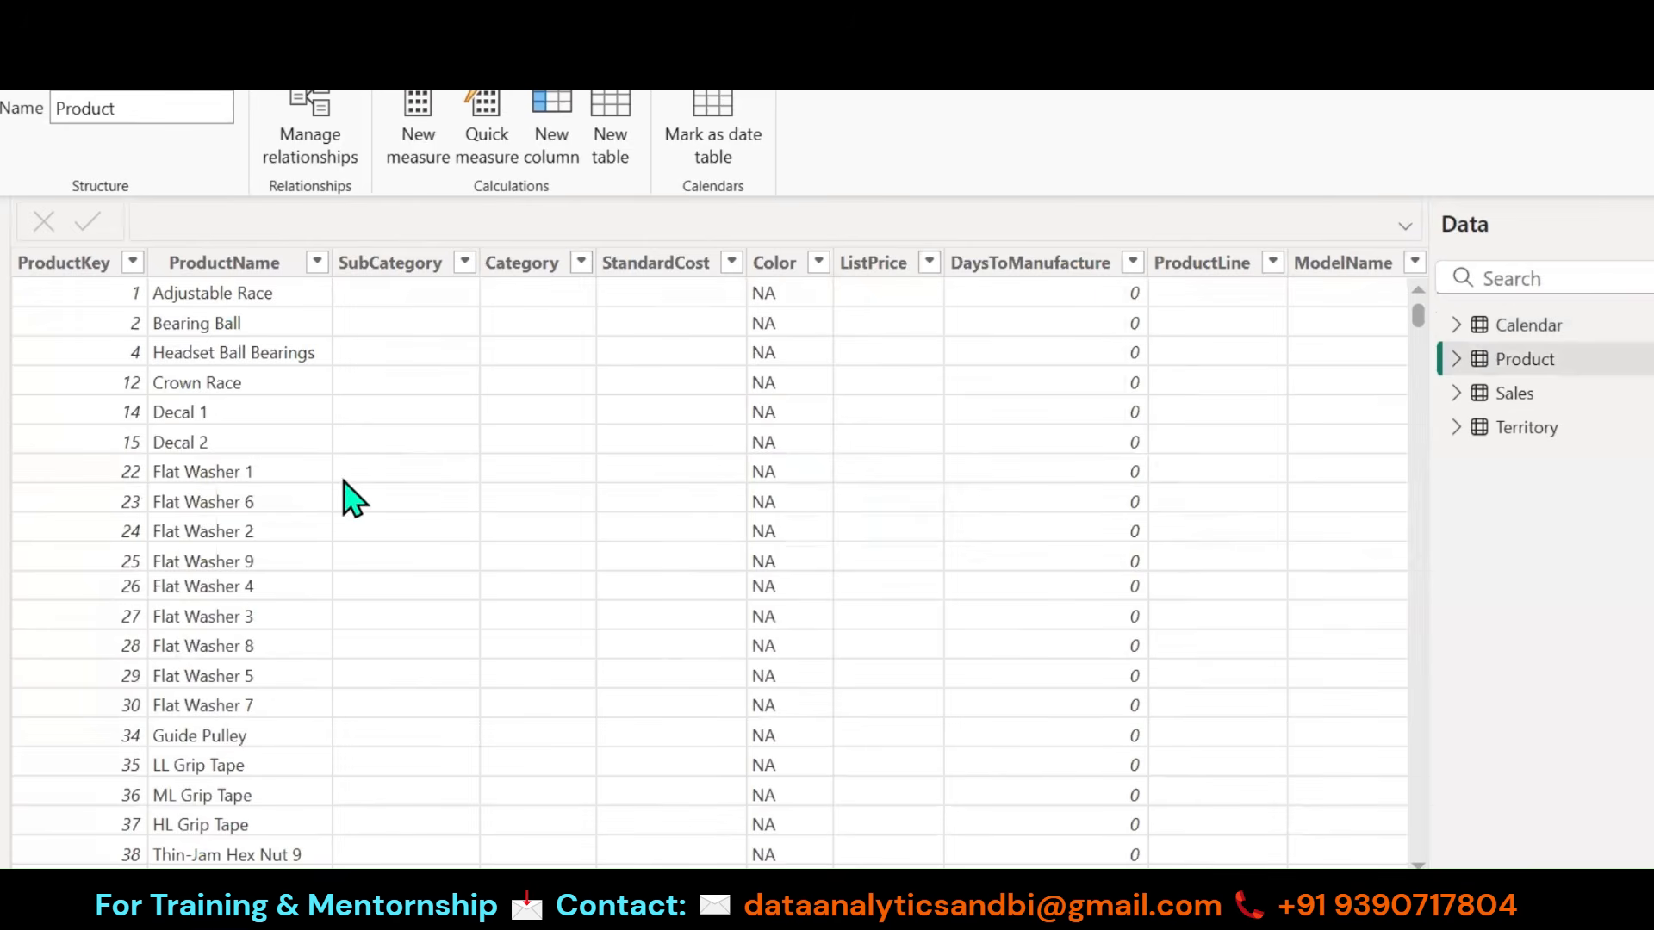
{"action": "left_click", "coordinate": [274, 269]}
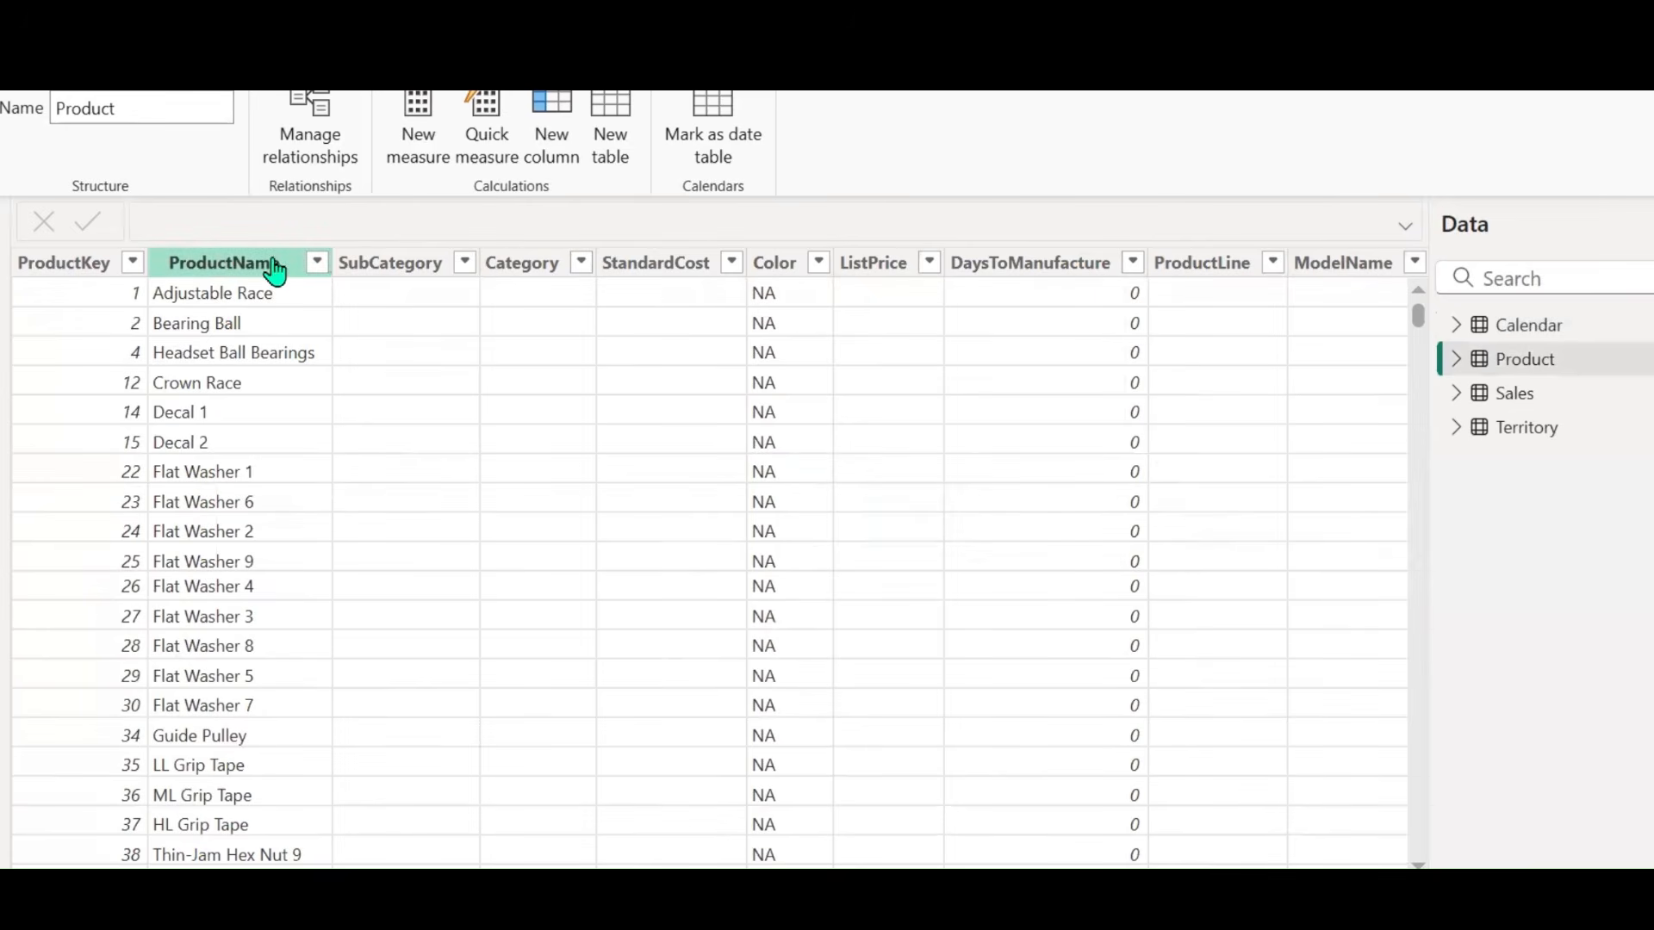
{"action": "left_click", "coordinate": [399, 265]}
{"action": "left_click", "coordinate": [1454, 360]}
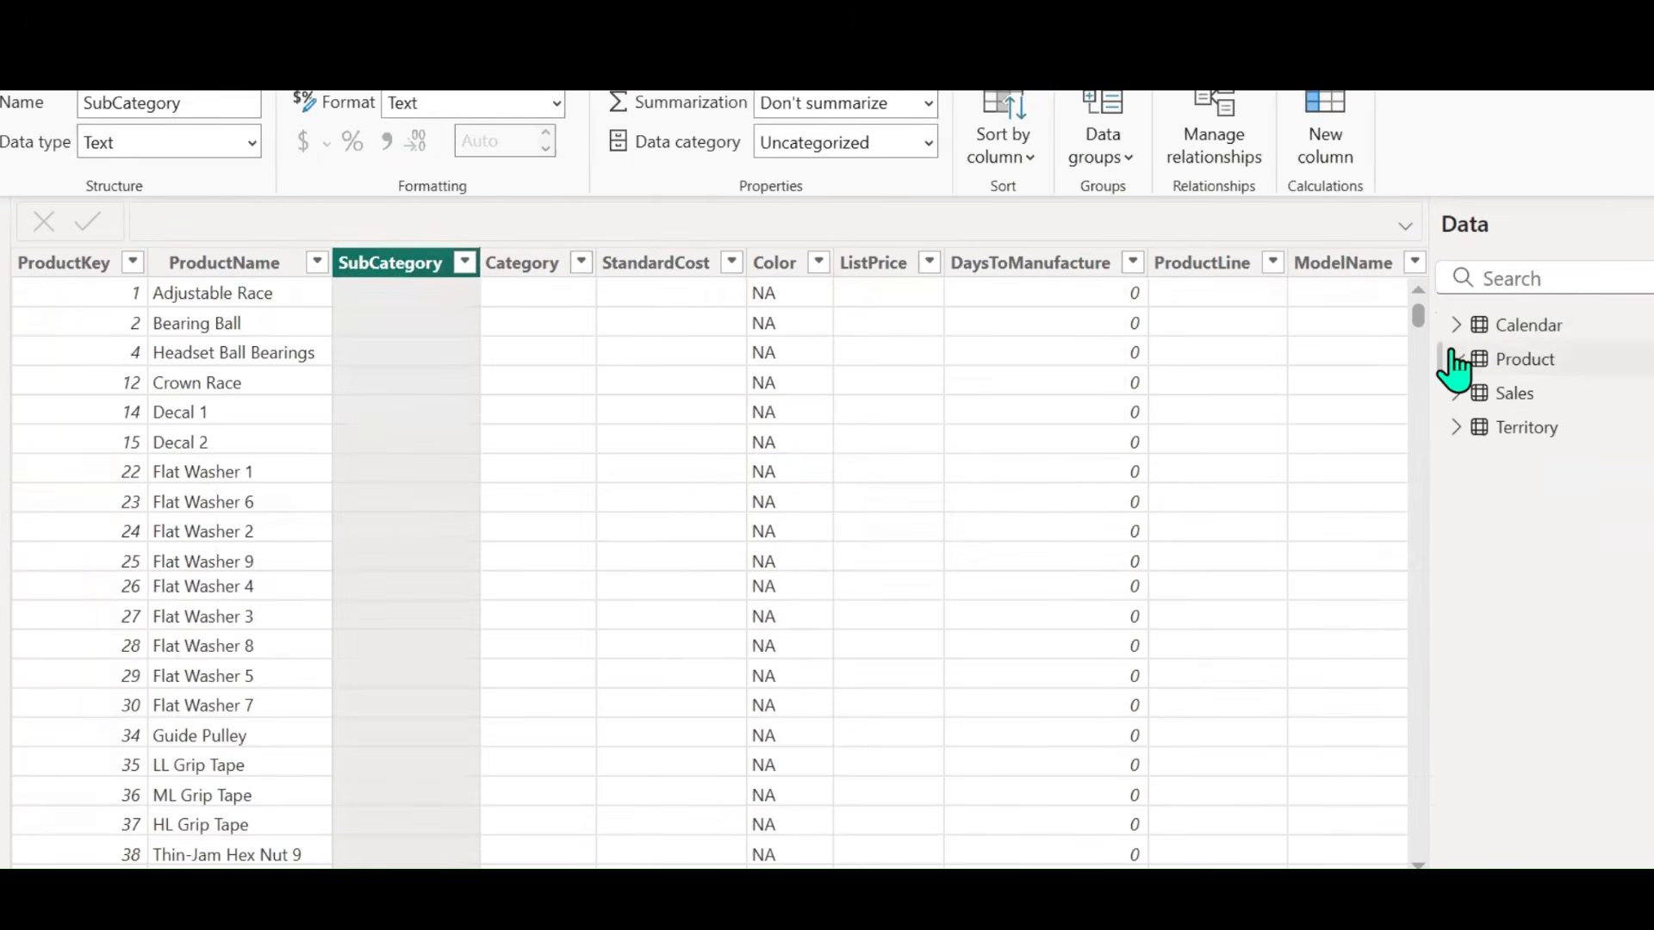
{"action": "left_click", "coordinate": [1514, 394]}
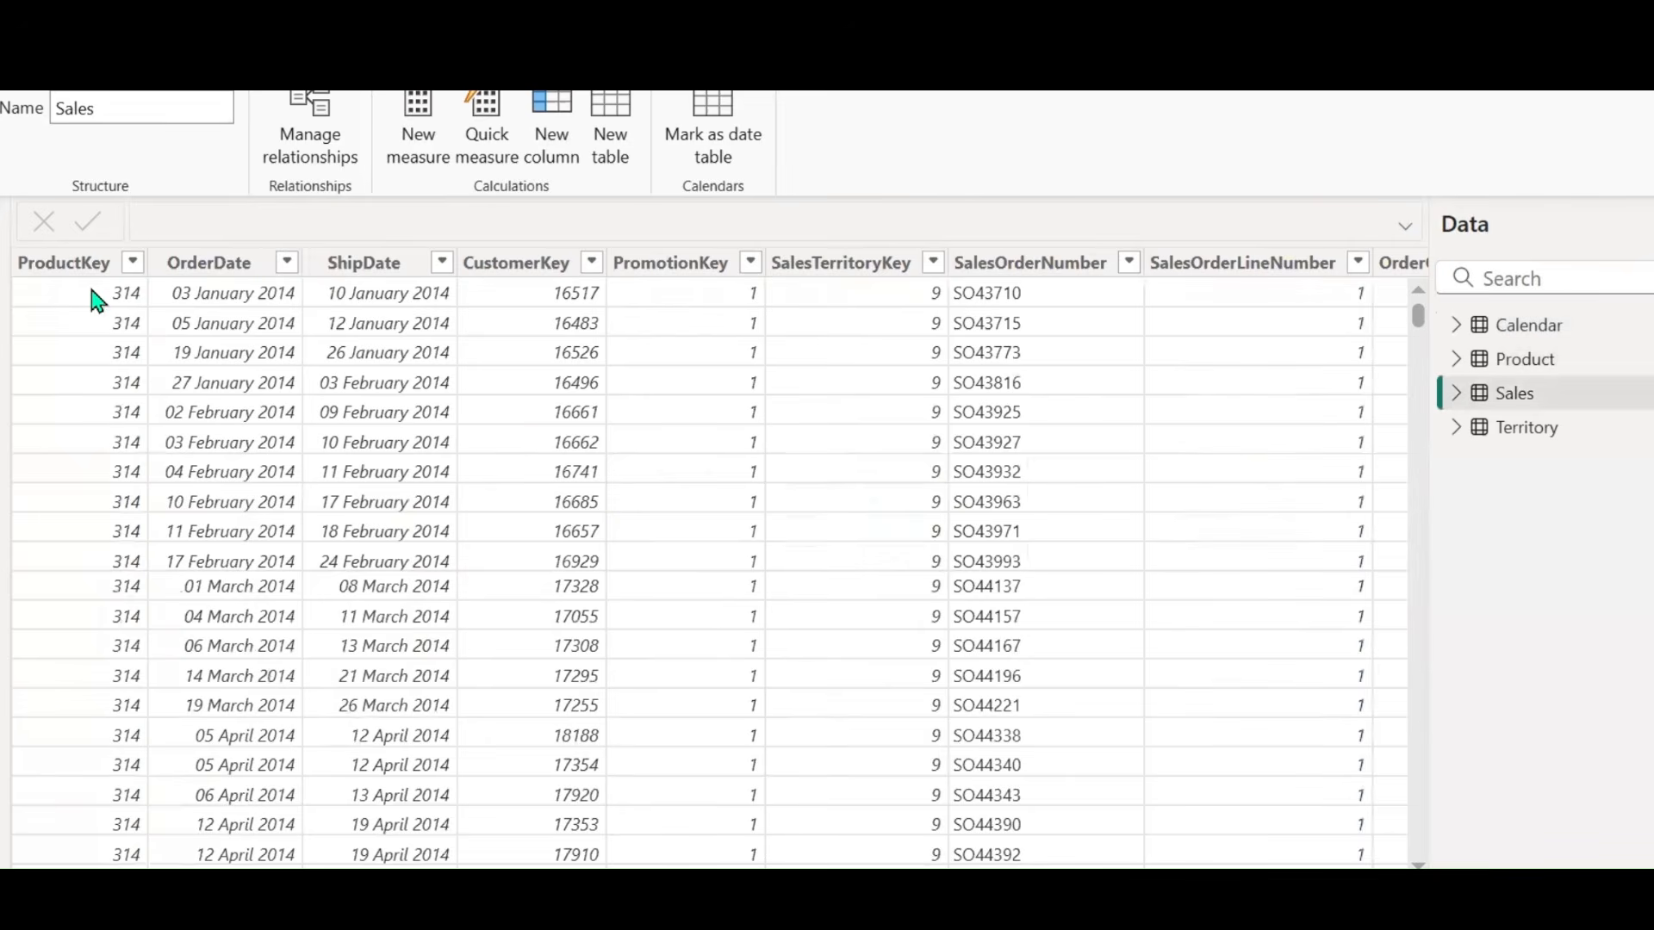
{"action": "scroll", "coordinate": [715, 560], "scroll_direction": "right", "scroll_amount": 5}
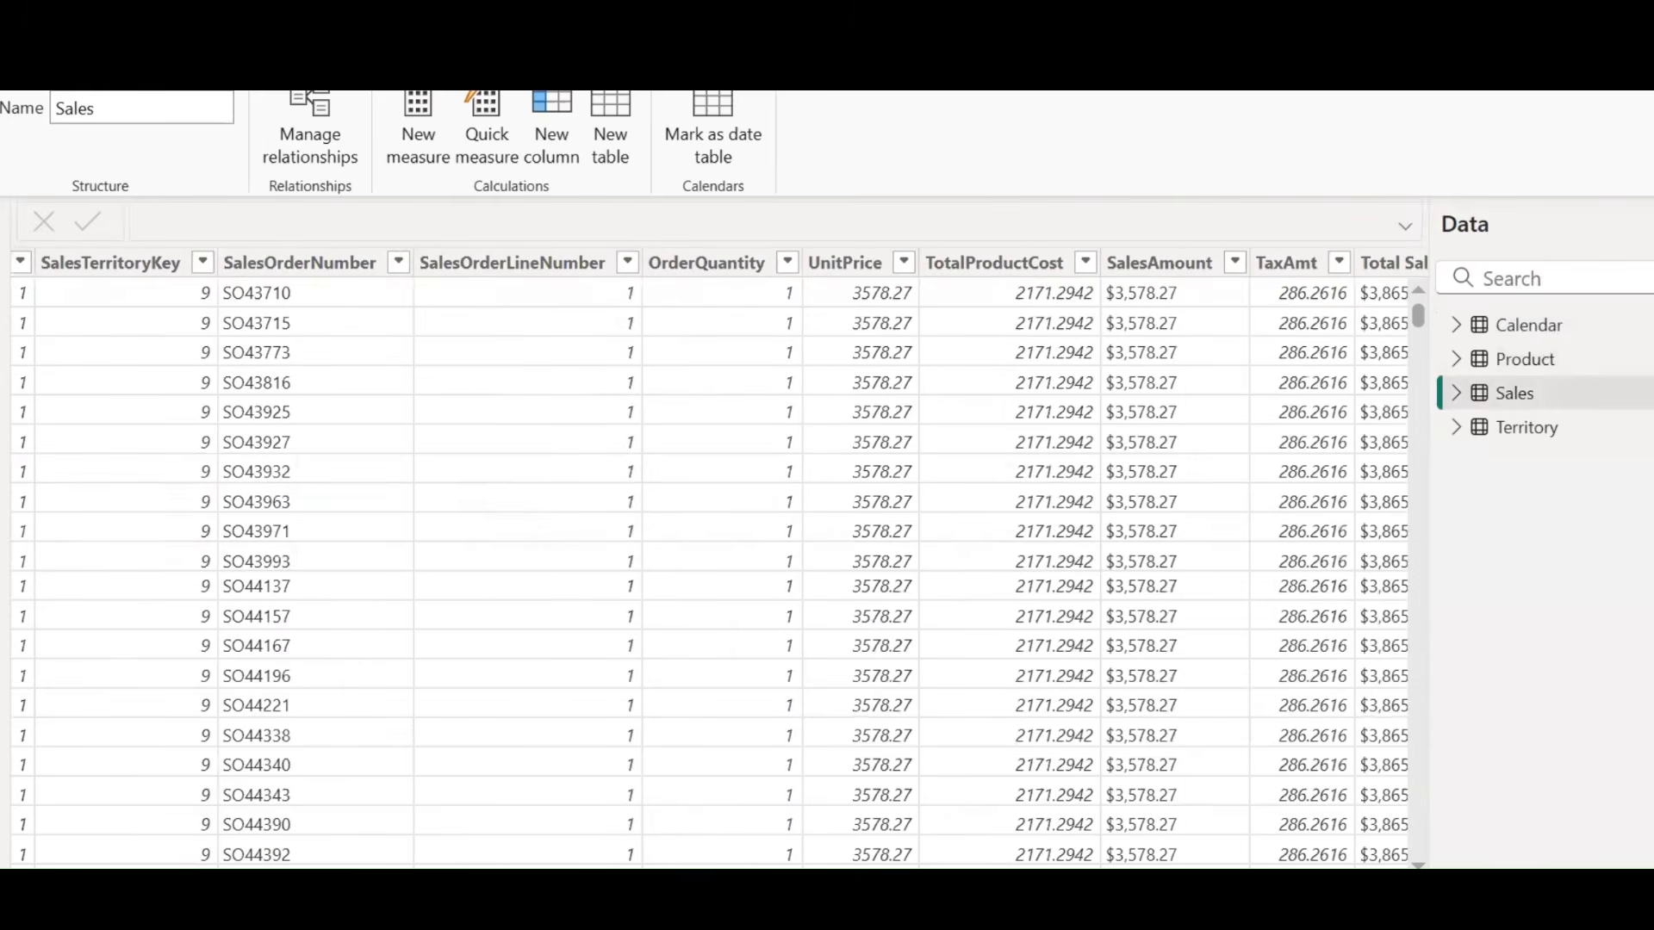
{"action": "scroll", "coordinate": [713, 720], "scroll_direction": "right", "scroll_amount": 3}
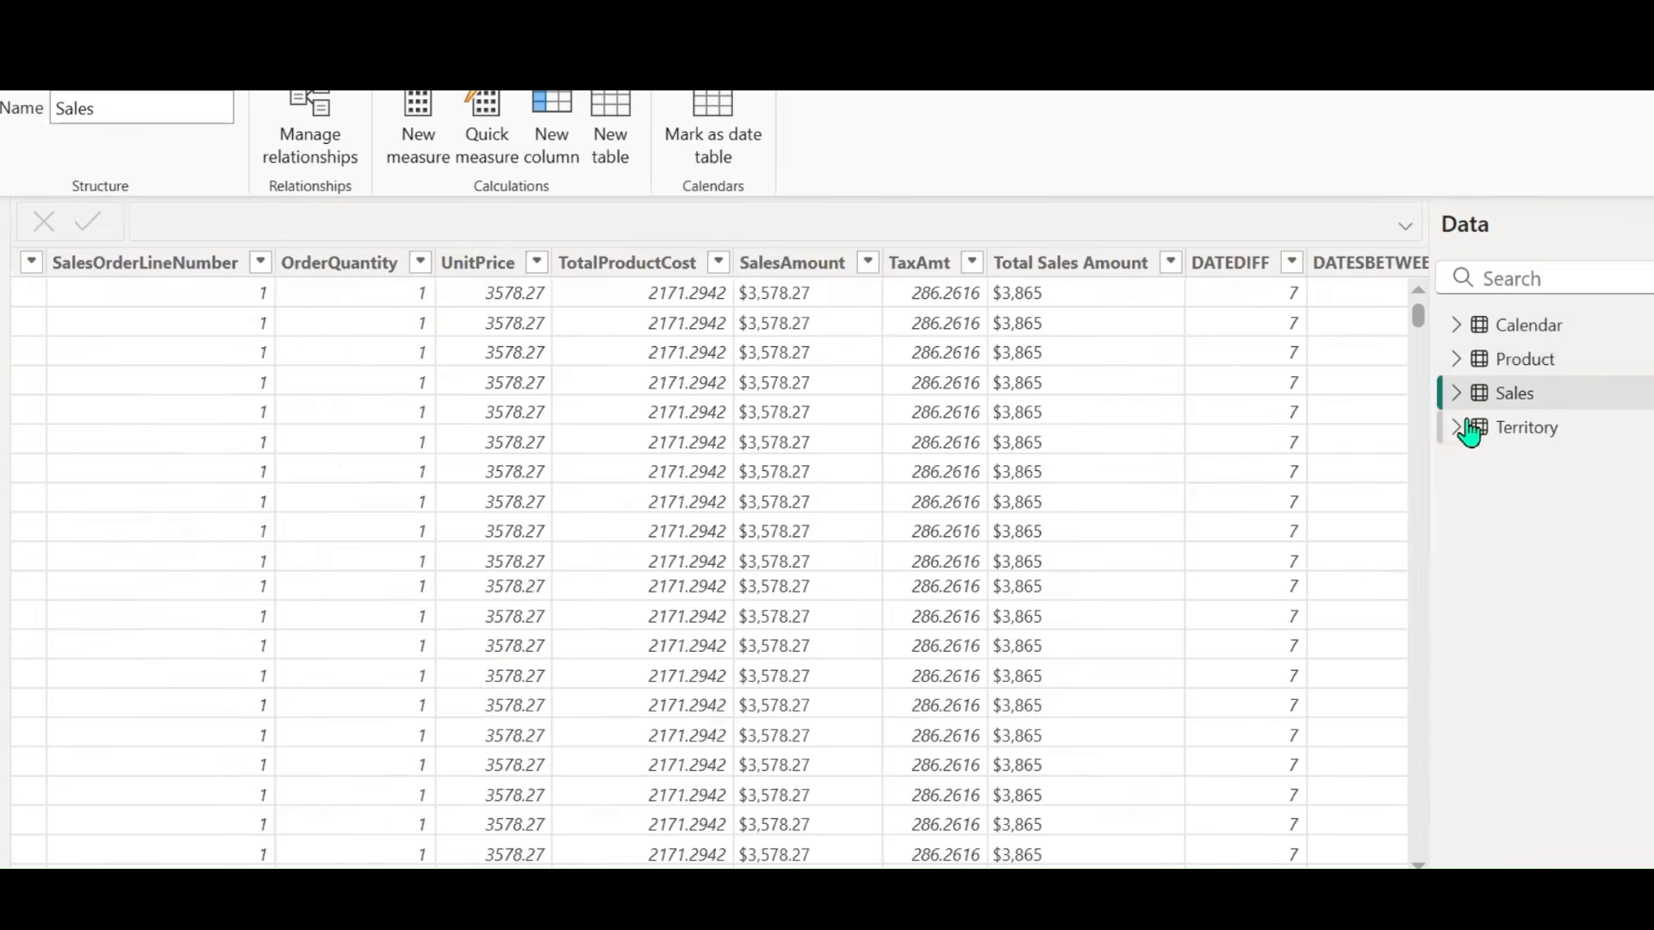
{"action": "left_click", "coordinate": [1507, 430]}
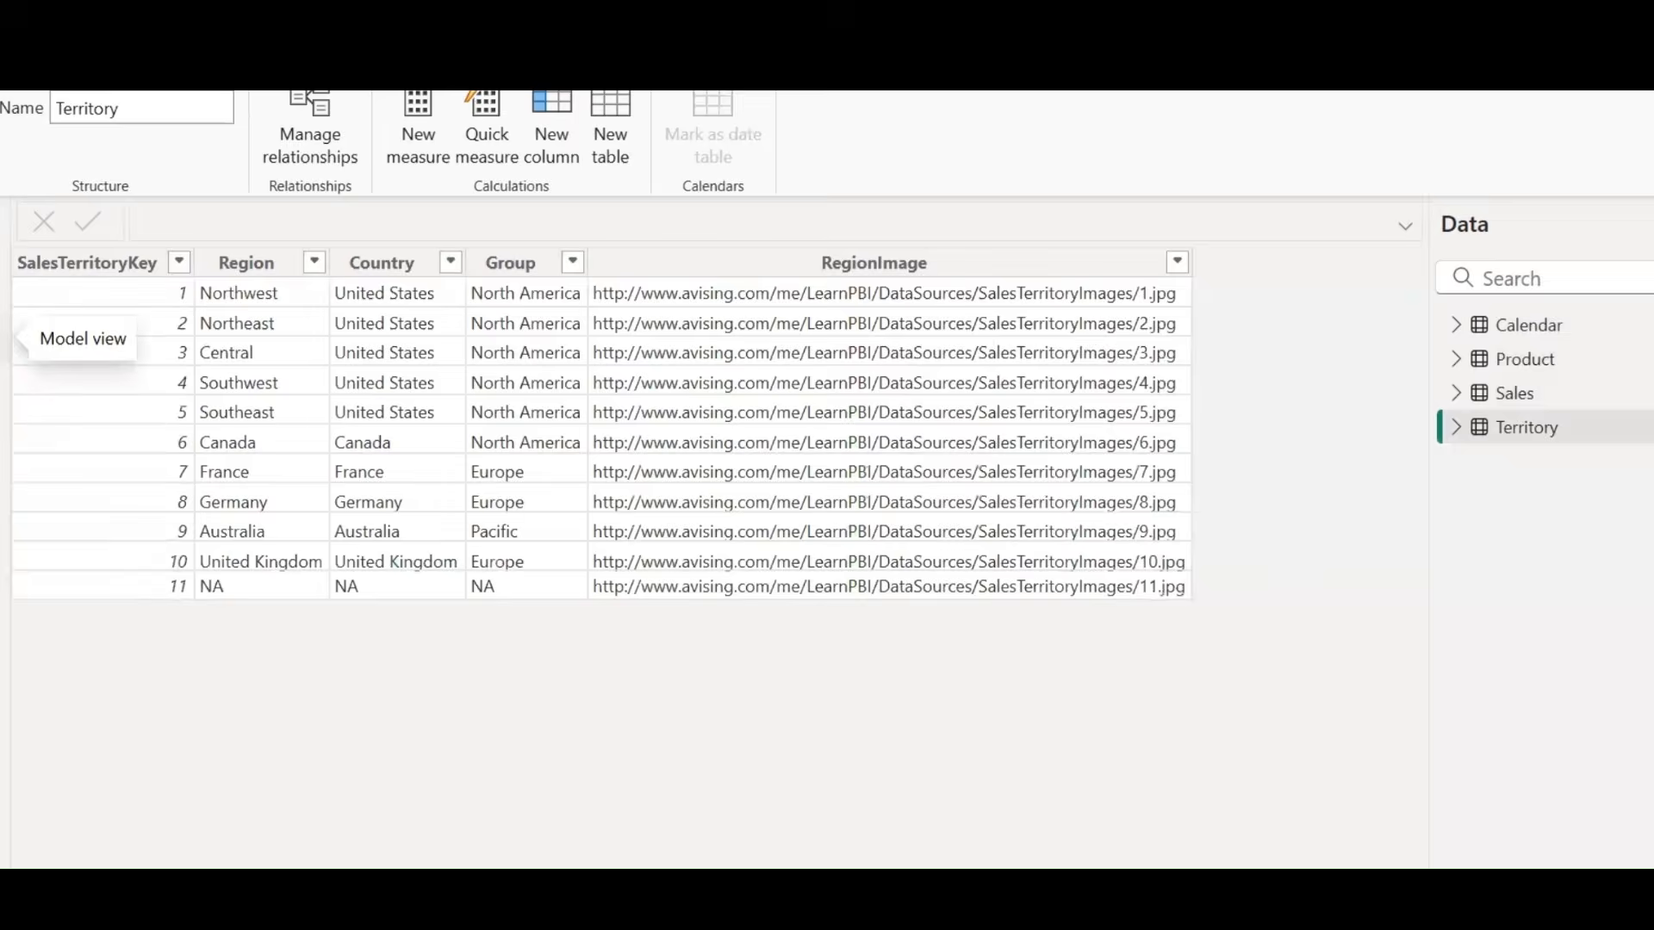
Step: Inspect the table cards in the data model with the Properties pane collapsed, and return to the report canvas
{"action": "left_click", "coordinate": [5, 338]}
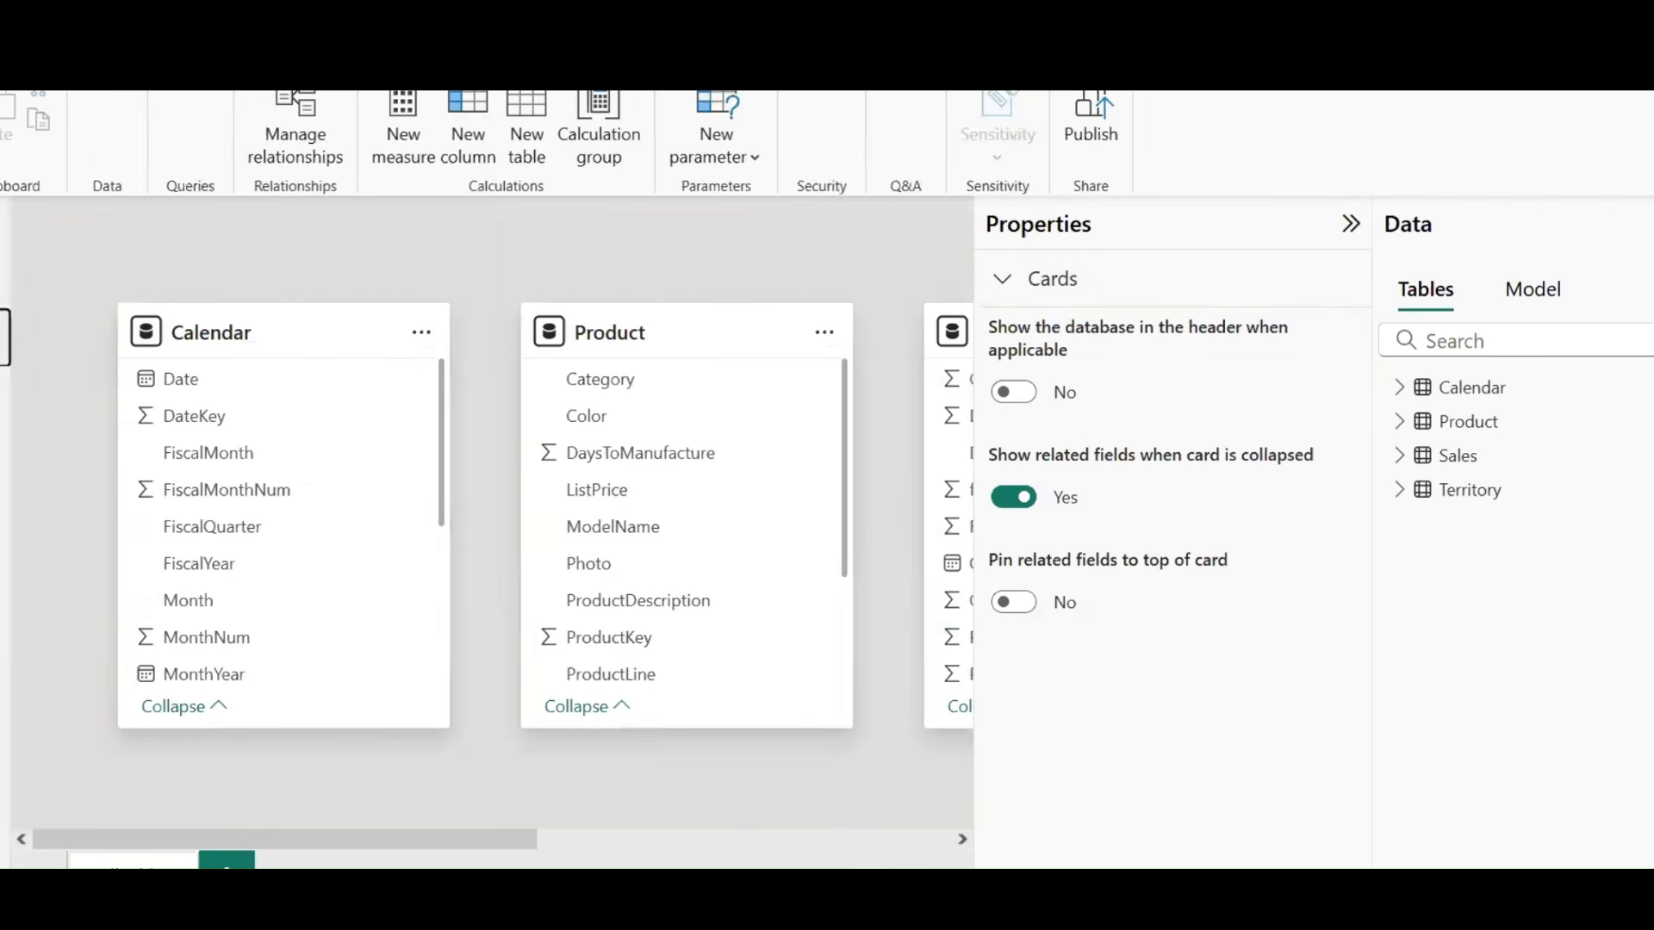
{"action": "left_click", "coordinate": [1346, 234]}
{"action": "left_click", "coordinate": [7, 226]}
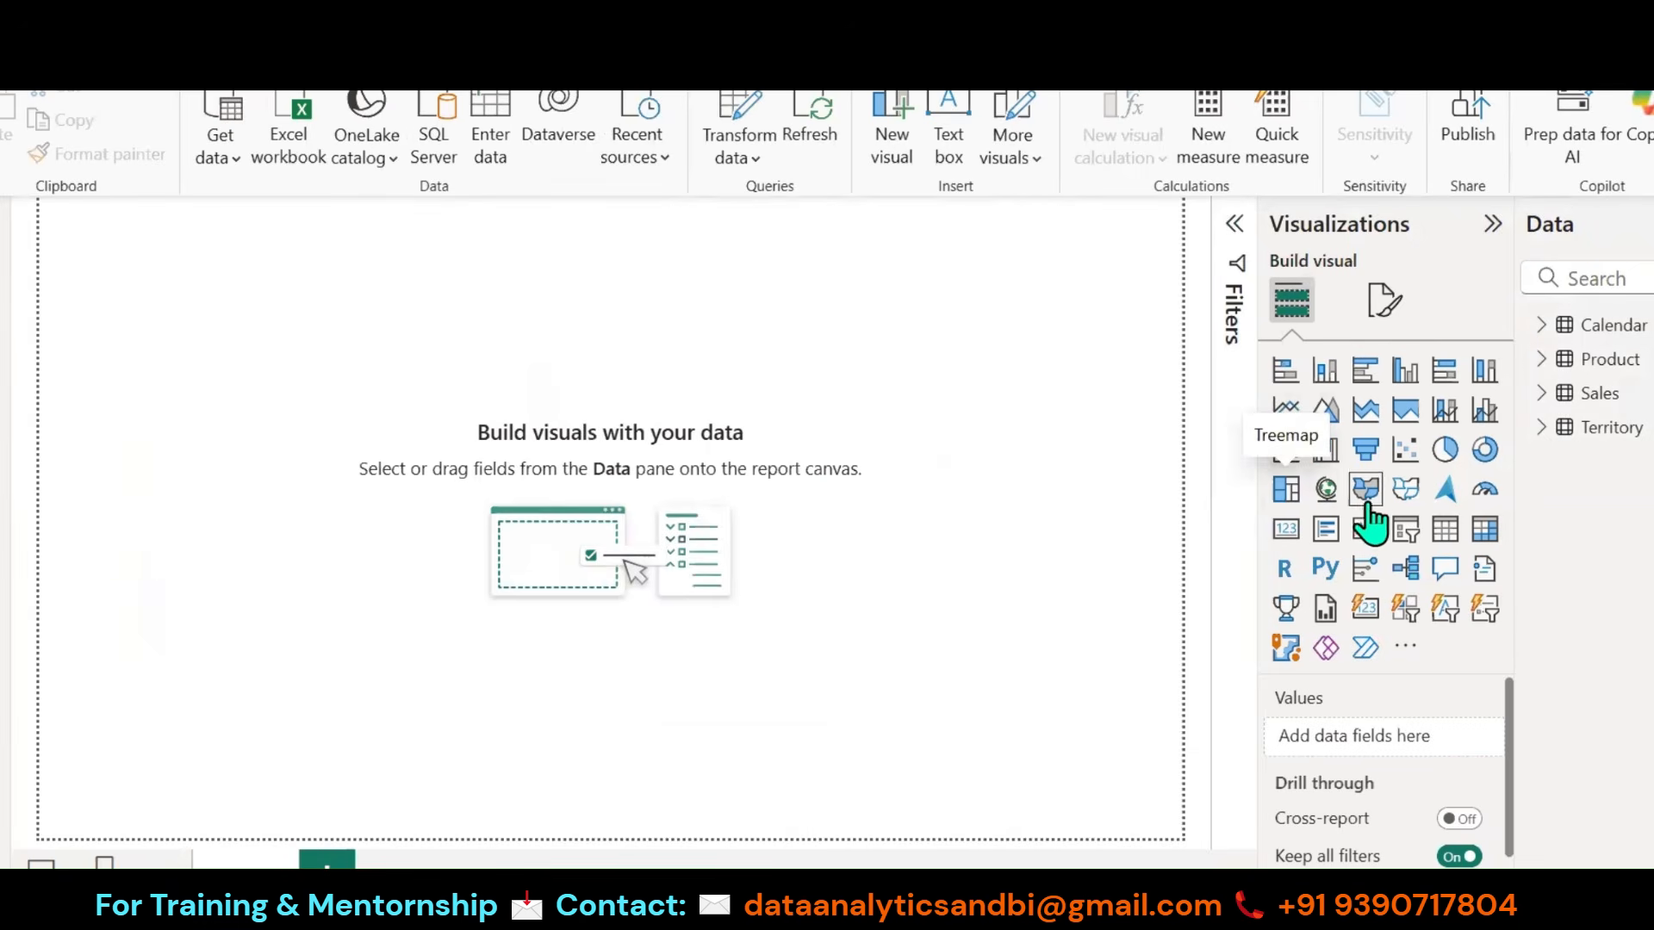
Step: Add a table visual, move it in from the page's corner, and fill it with TotalProductCost from Sales
{"action": "left_click", "coordinate": [1446, 529]}
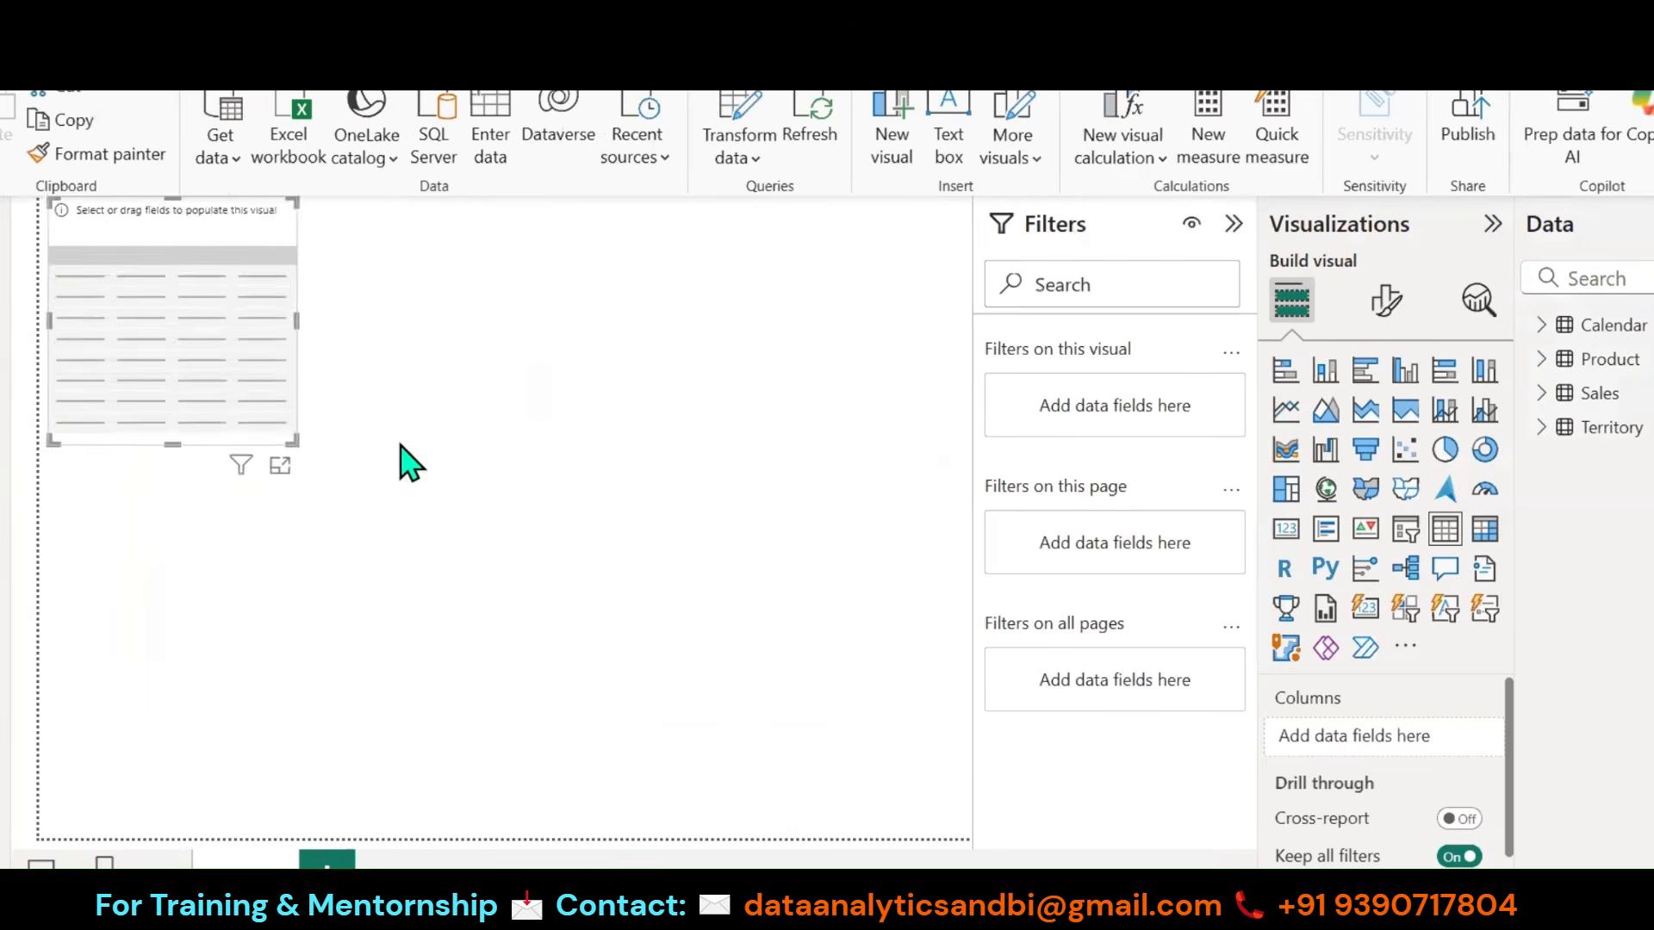
{"action": "left_click_drag", "start_coordinate": [162, 370], "coordinate": [366, 491]}
{"action": "left_click", "coordinate": [1385, 299]}
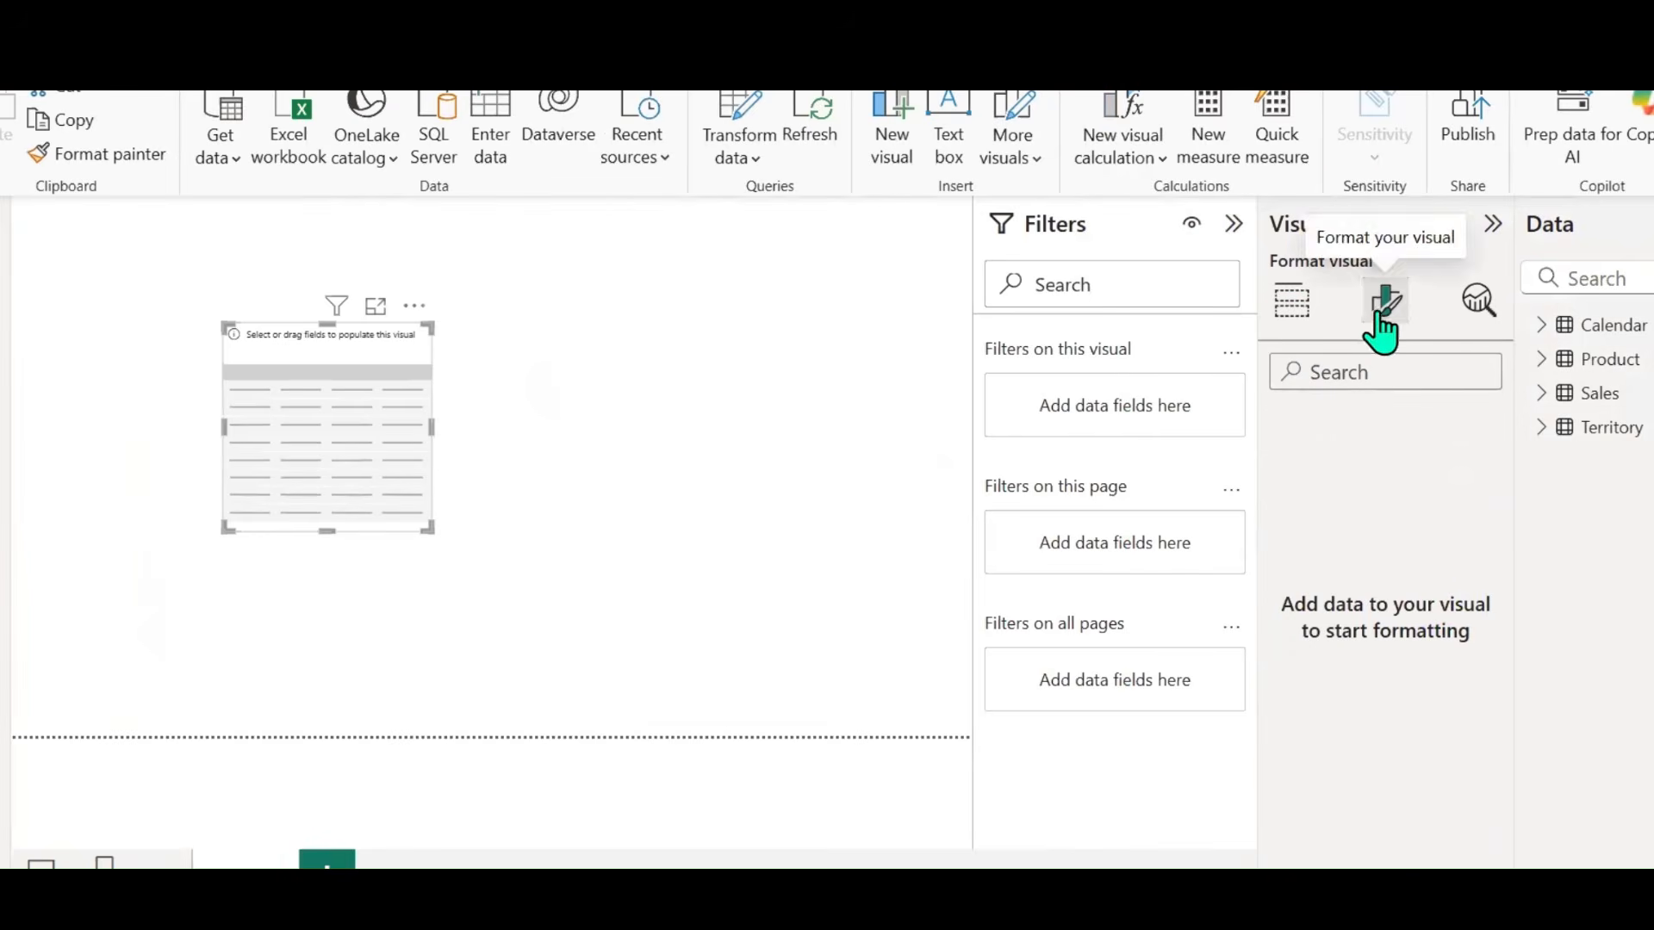
{"action": "left_click", "coordinate": [1543, 398]}
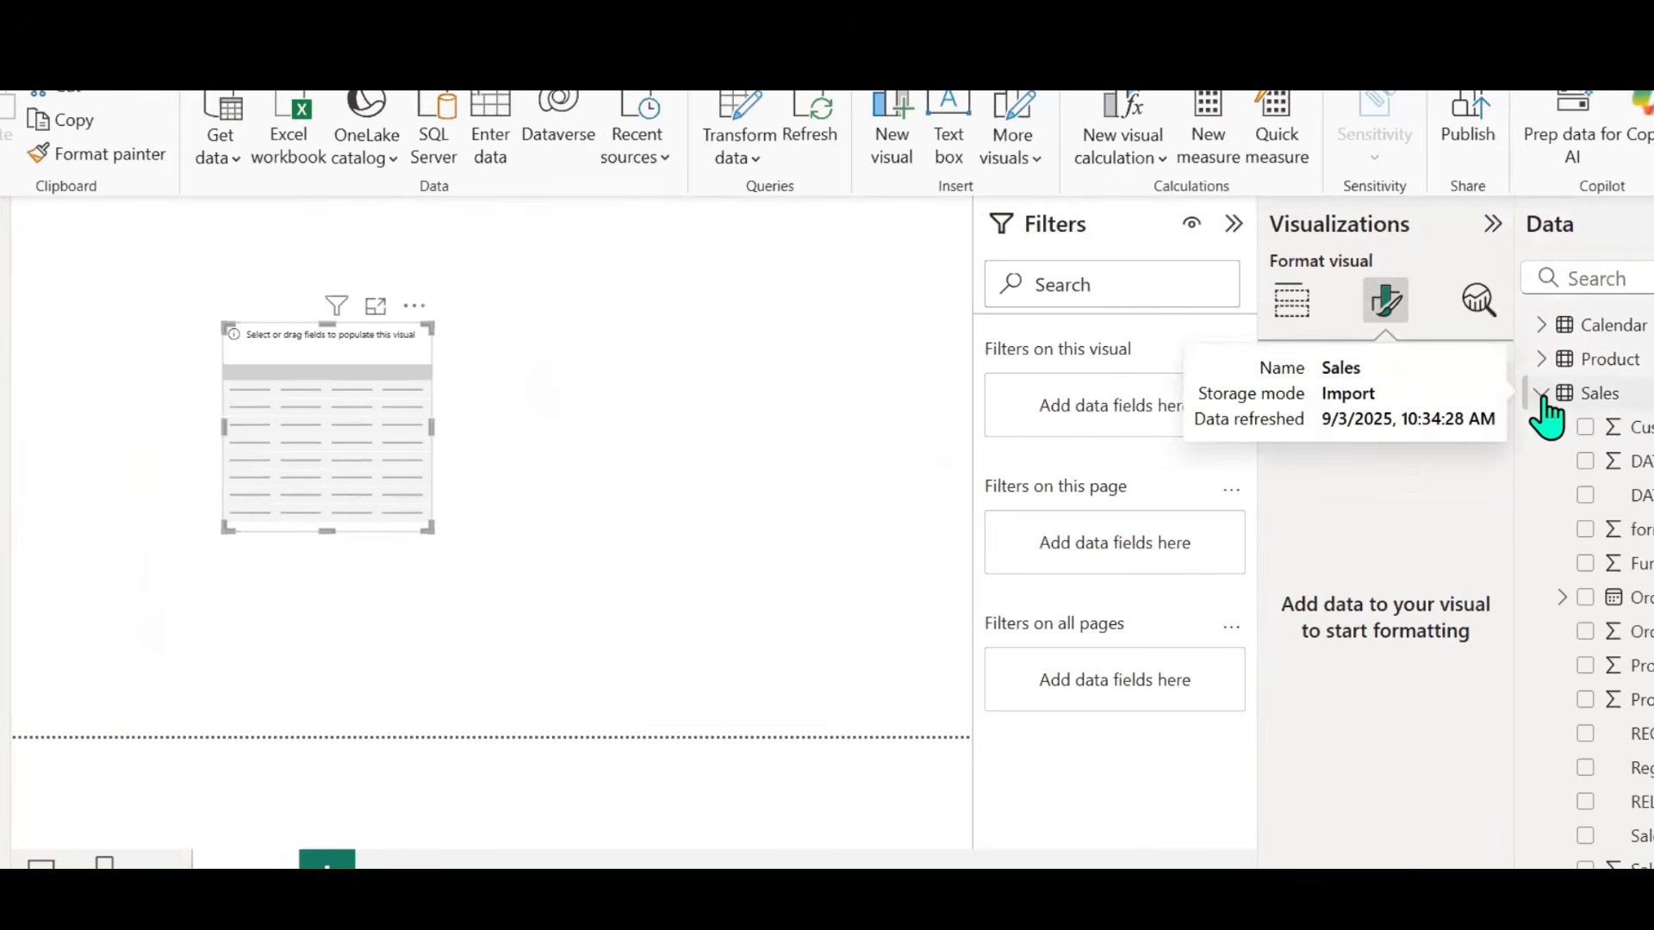
{"action": "scroll", "coordinate": [1600, 614], "scroll_direction": "down", "scroll_amount": 3}
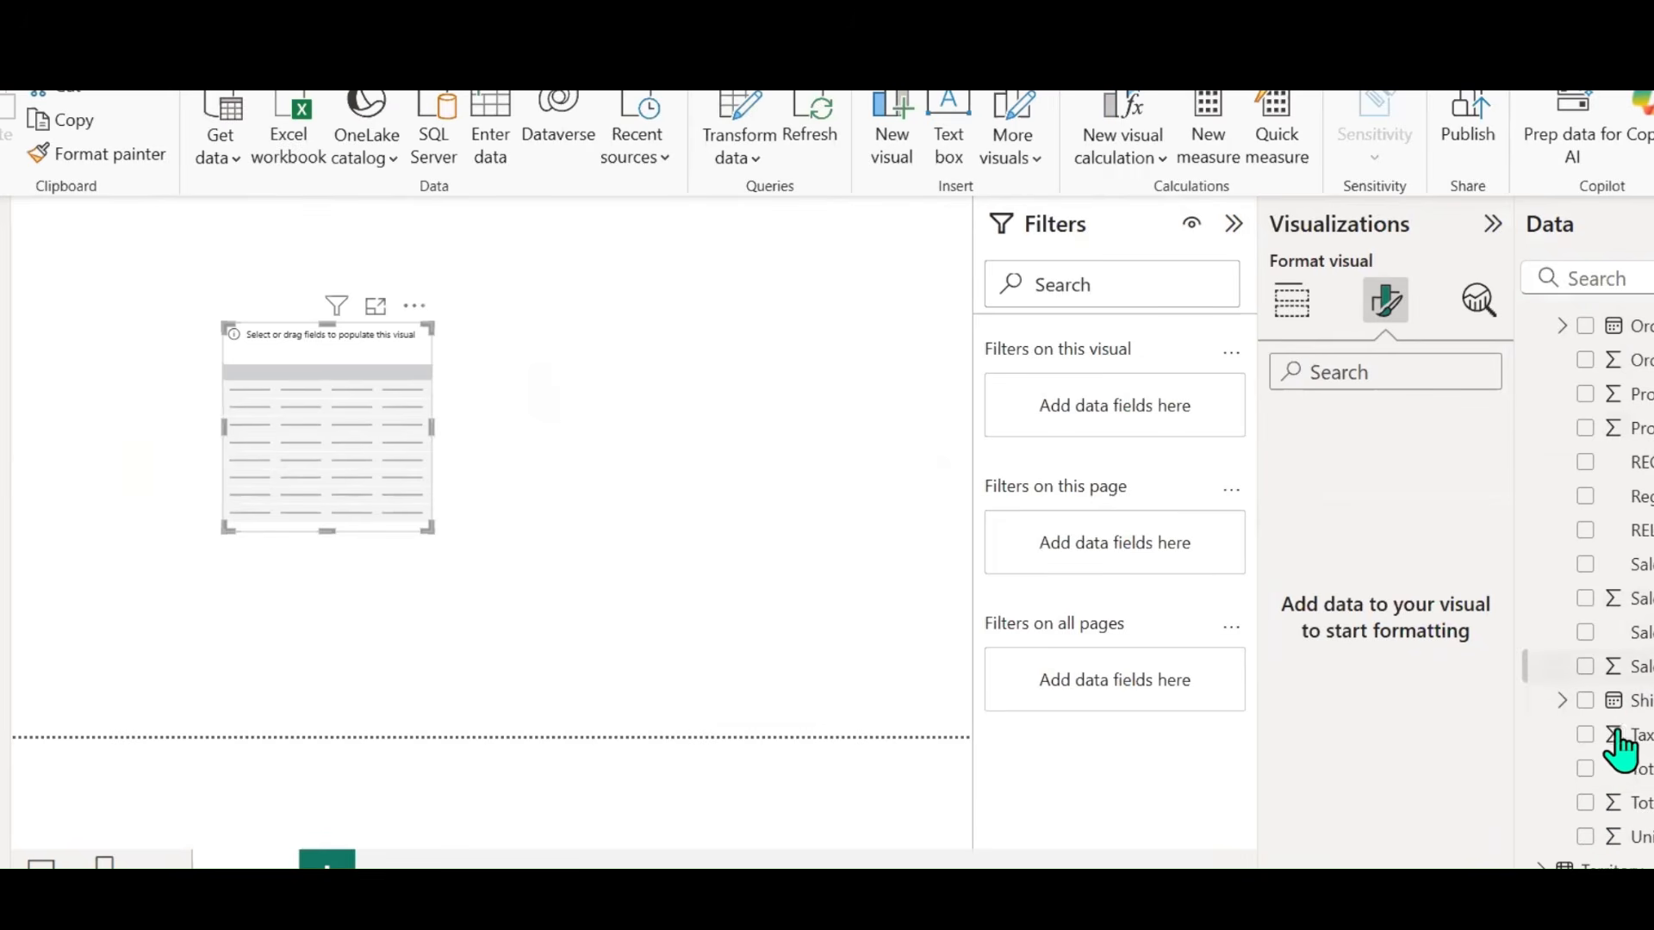
{"action": "left_click", "coordinate": [1586, 802]}
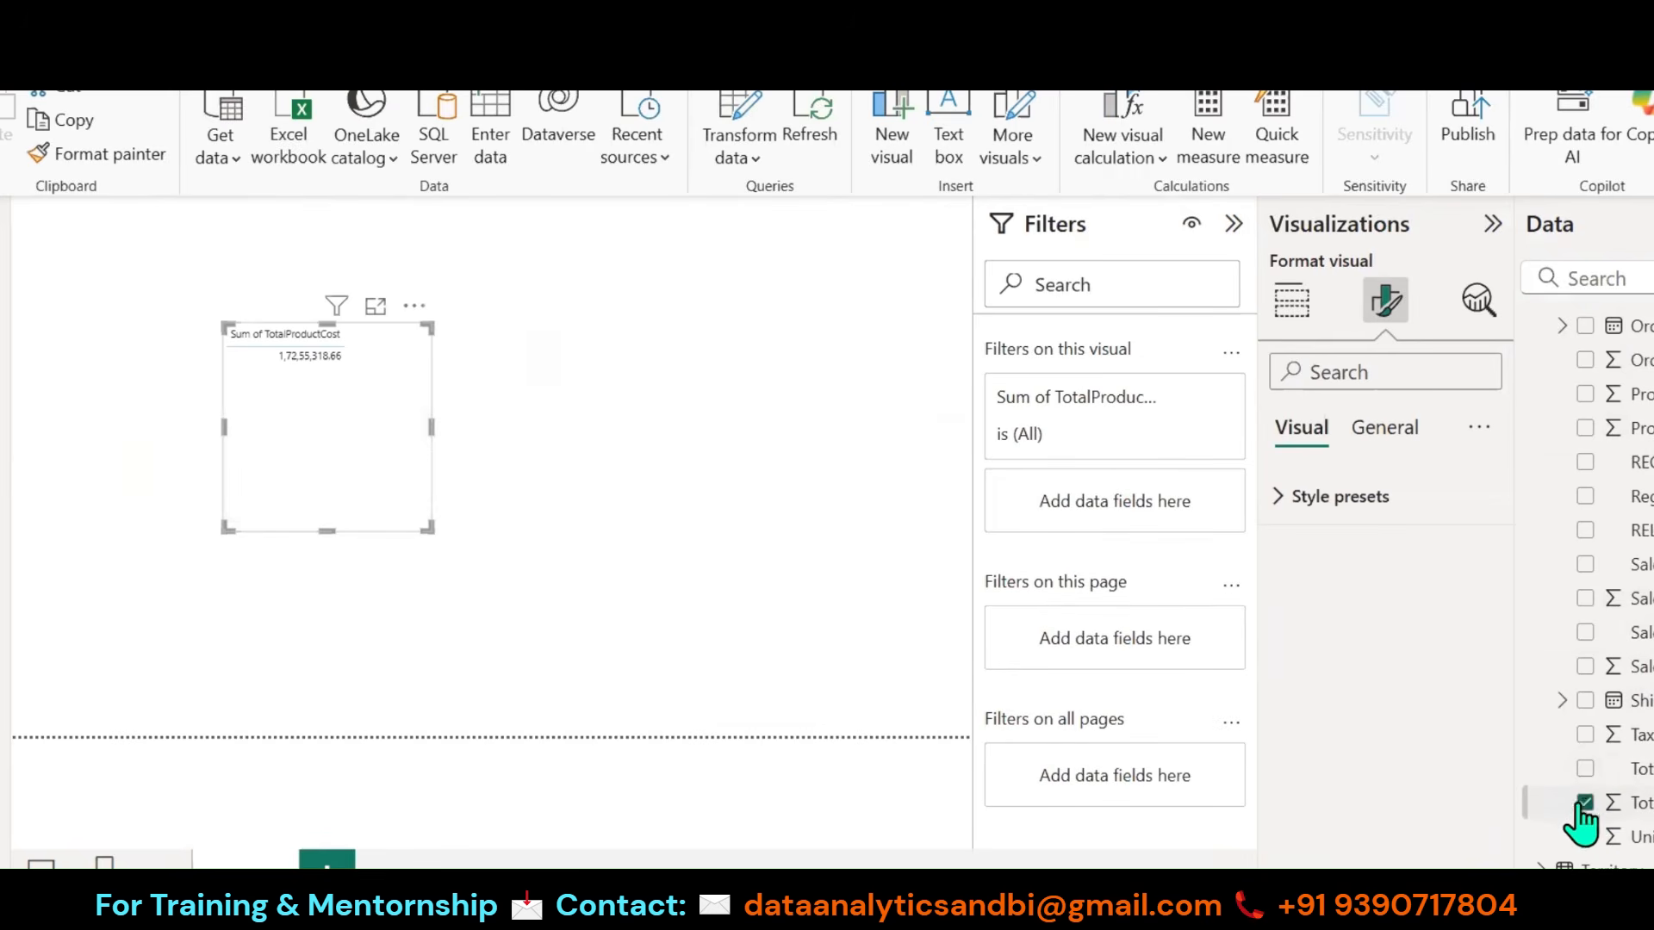
Step: Add Category from the Product table to the table visual and enlarge the visual on the canvas
{"action": "scroll", "coordinate": [1602, 603], "scroll_direction": "up", "scroll_amount": 3}
{"action": "left_click", "coordinate": [1541, 358]}
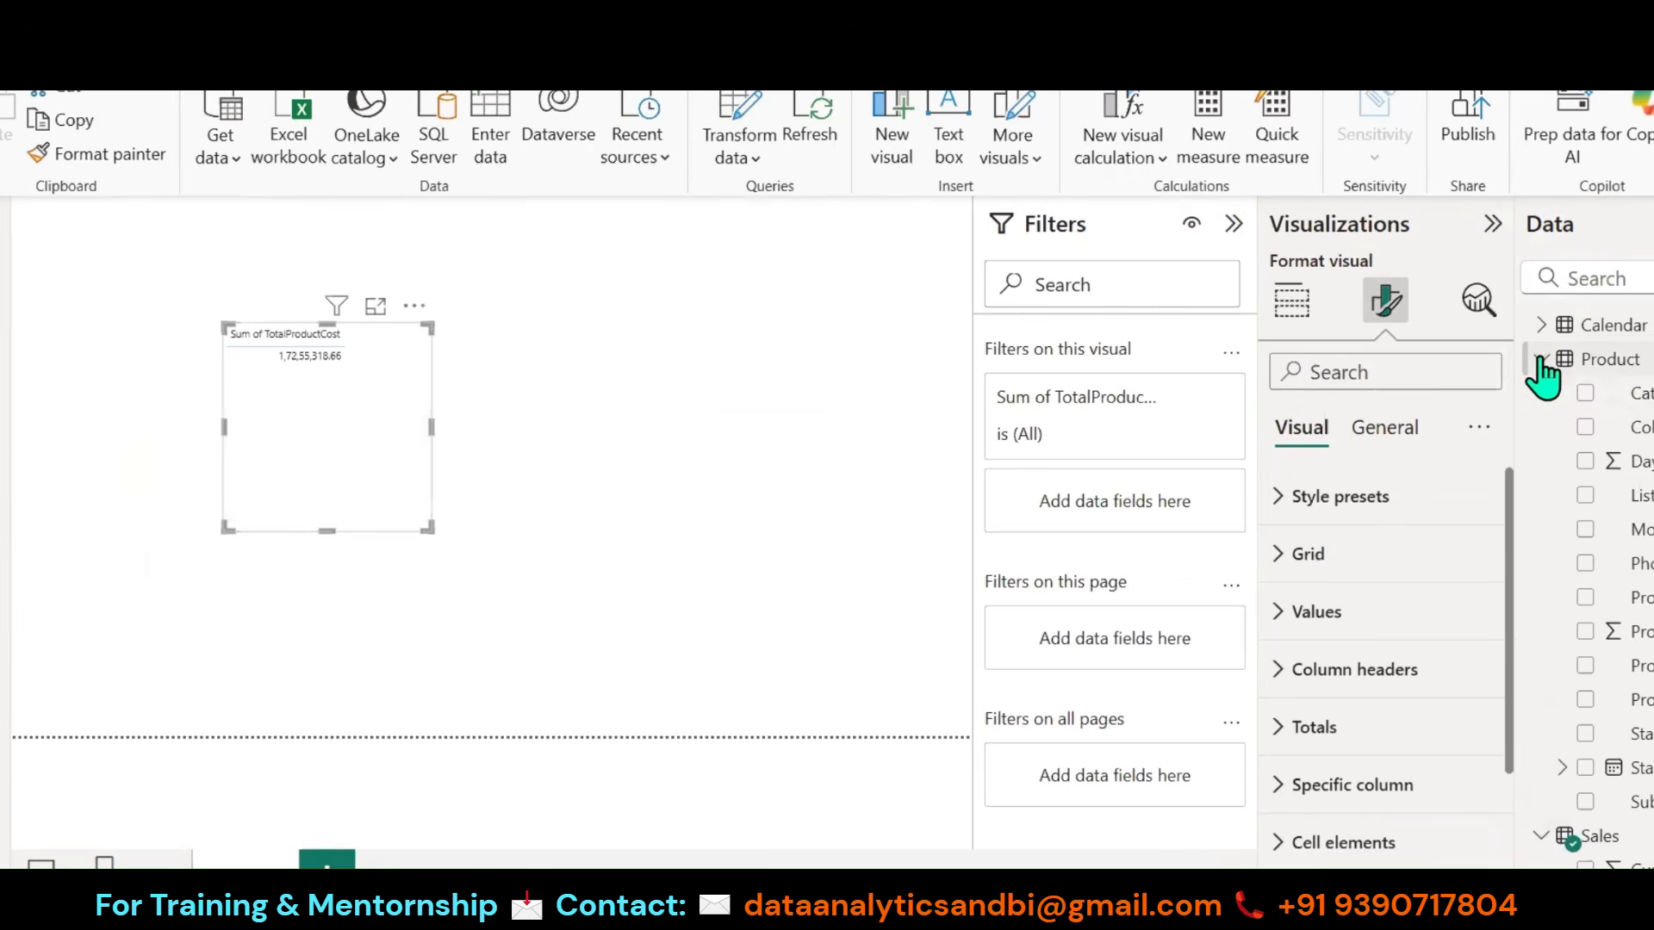
{"action": "left_click", "coordinate": [1585, 394]}
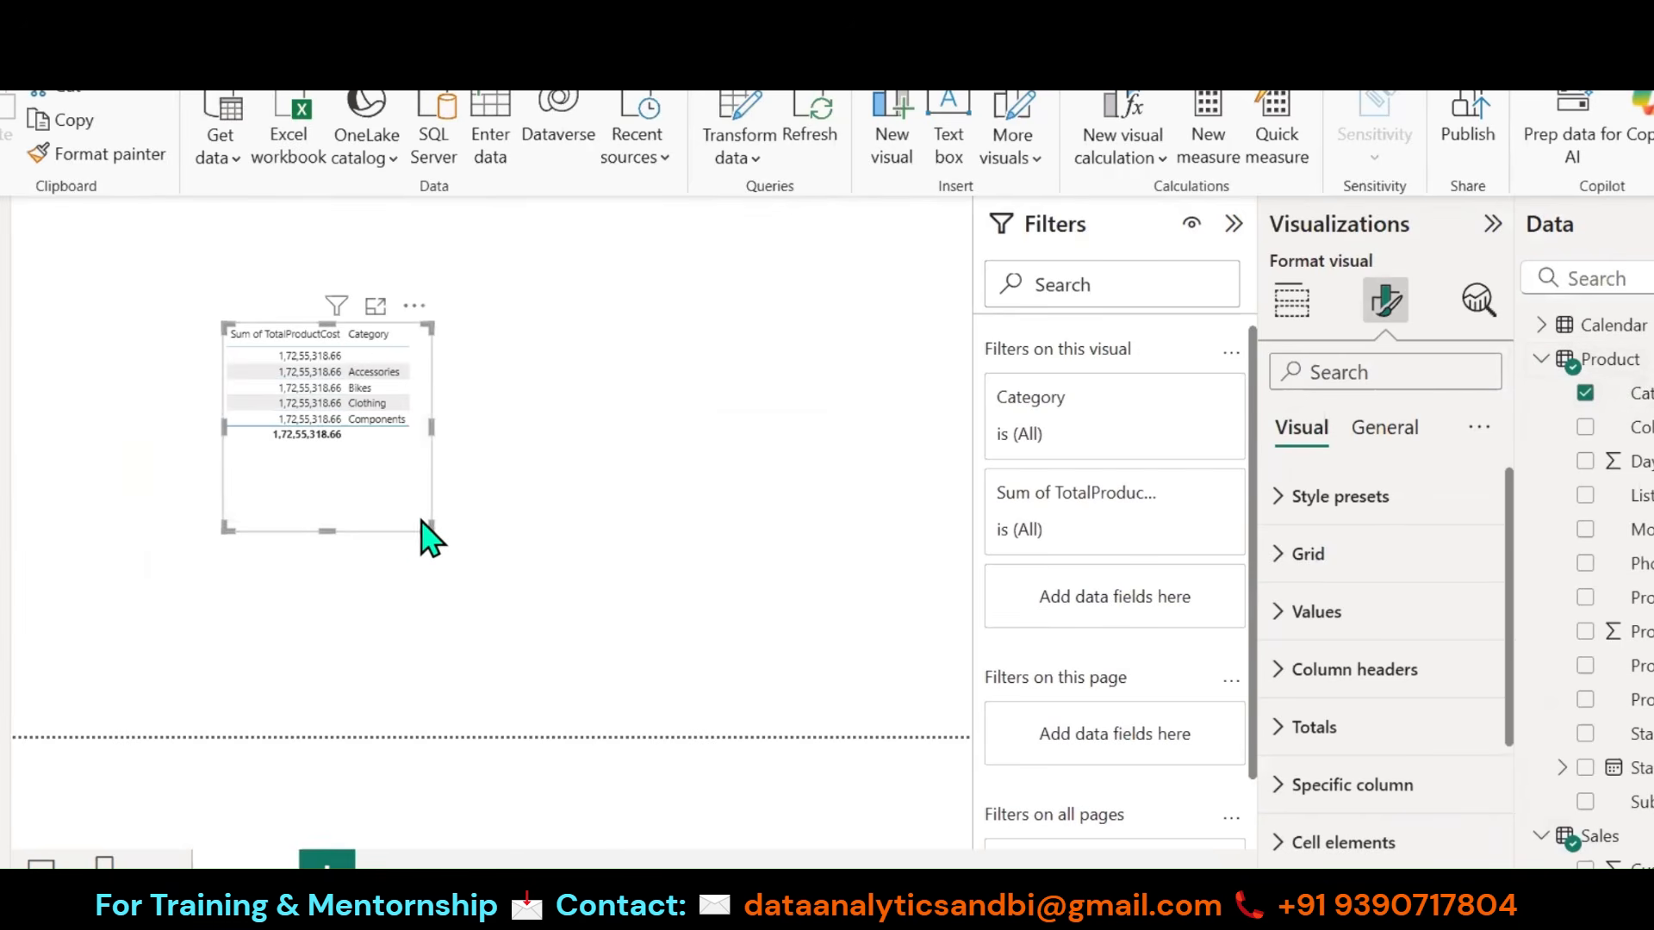
{"action": "left_click_drag", "start_coordinate": [428, 523], "coordinate": [691, 652]}
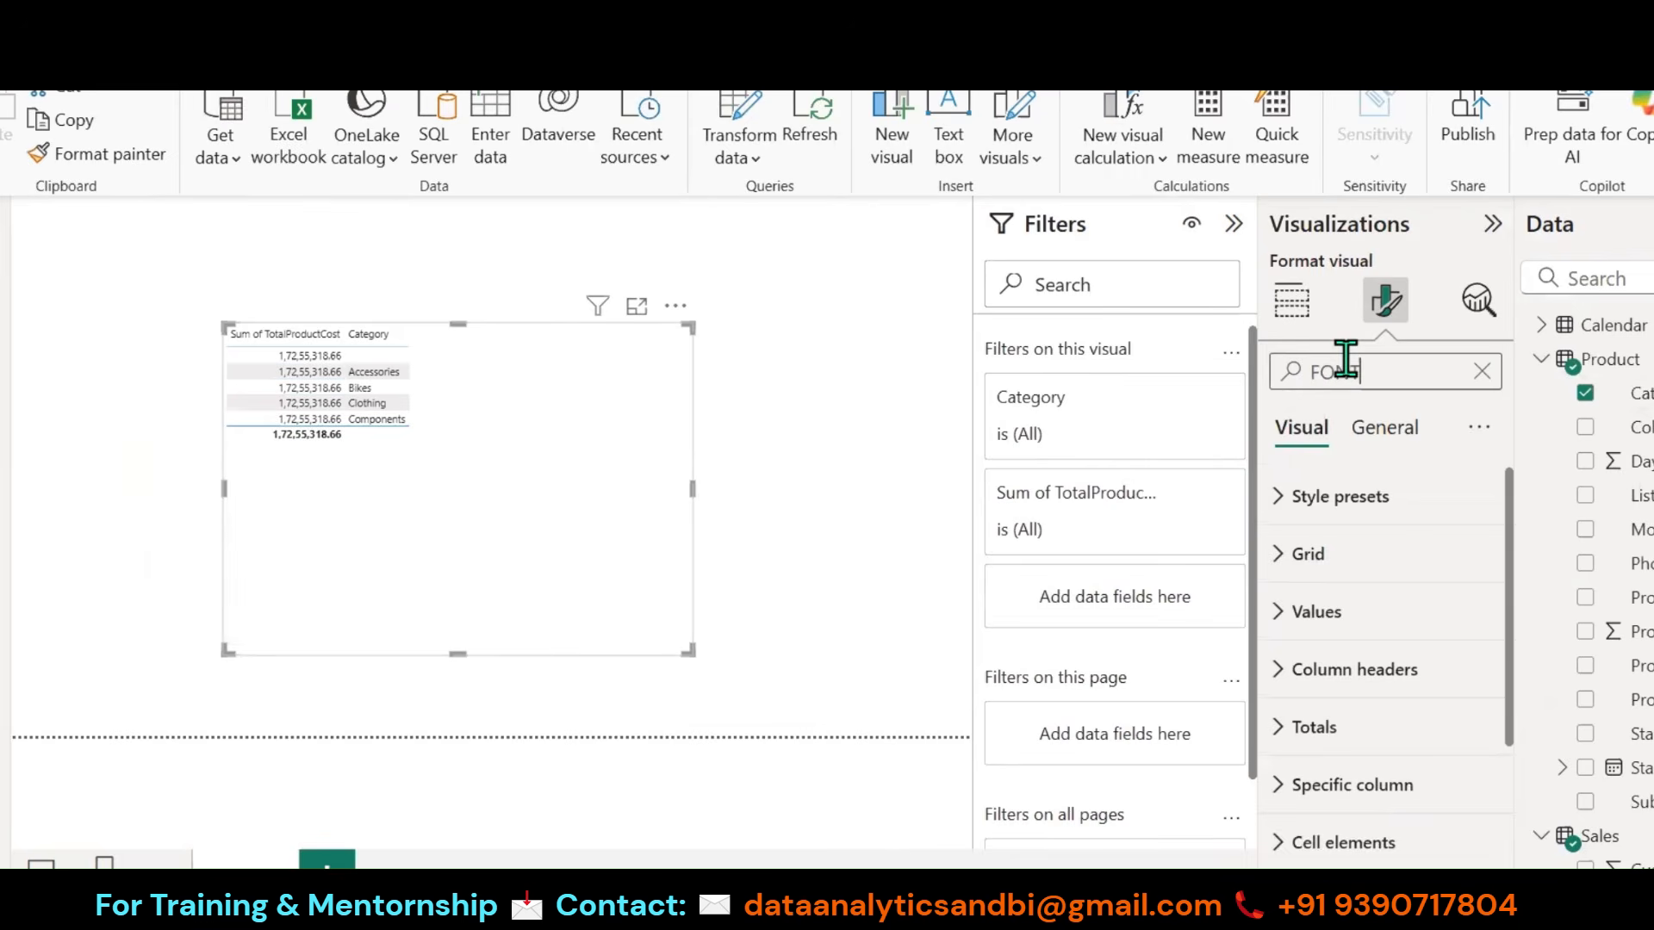
Step: Find the font options for the table visual and set its global font size to 16
{"action": "left_click", "coordinate": [620, 493]}
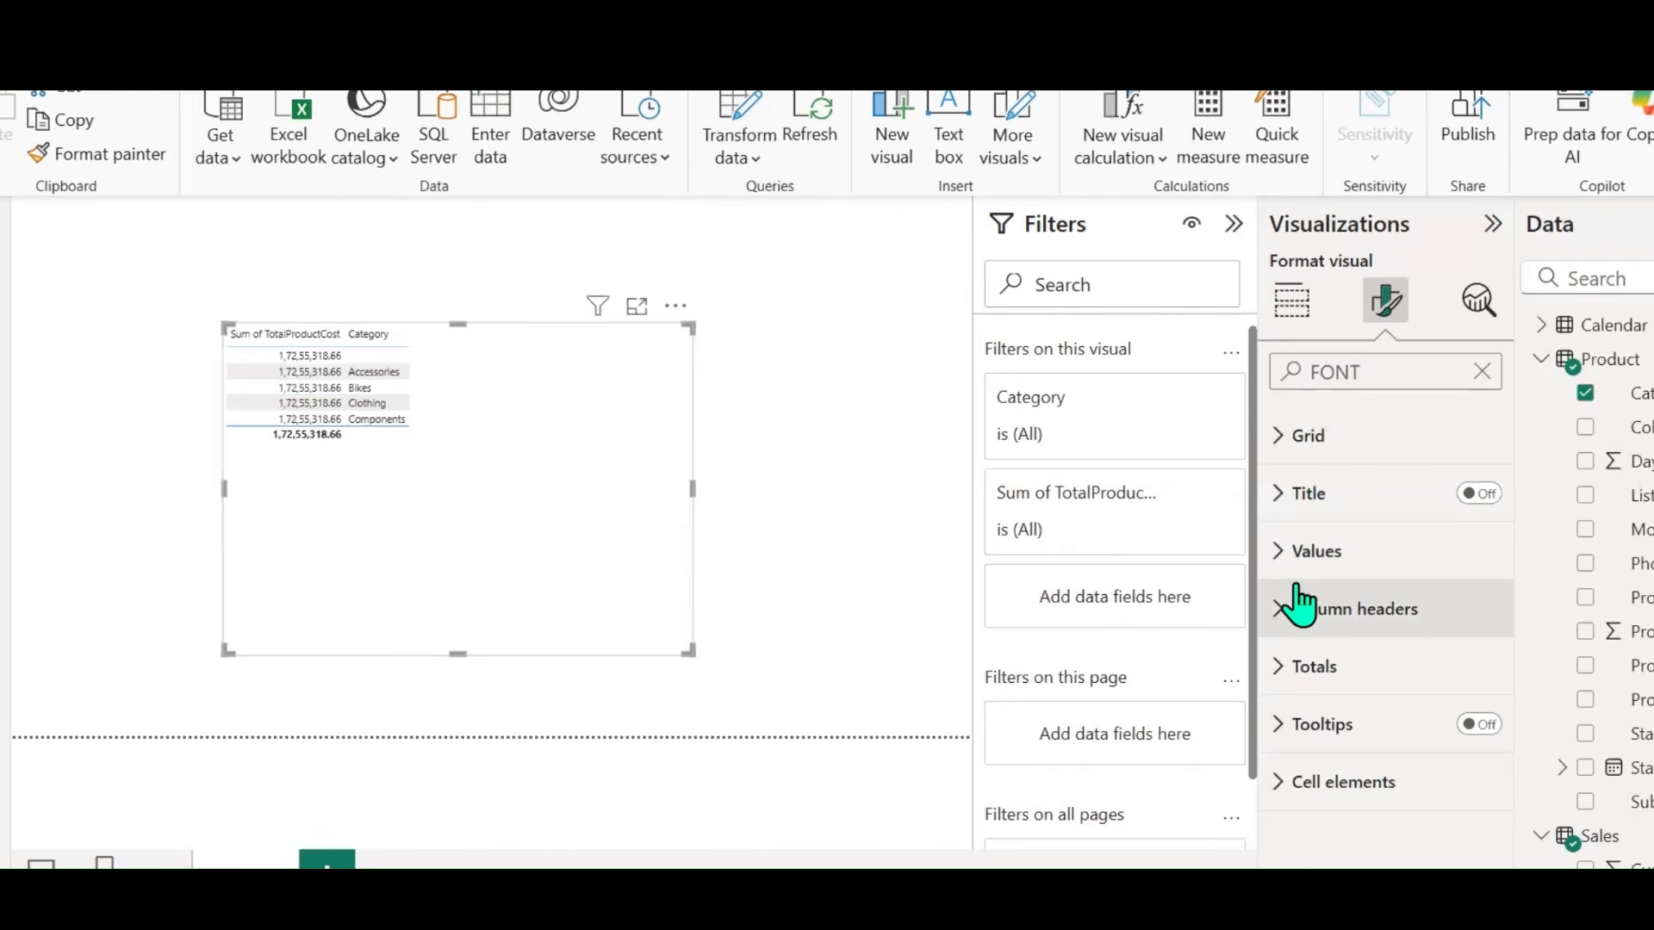
{"action": "left_click", "coordinate": [1281, 552]}
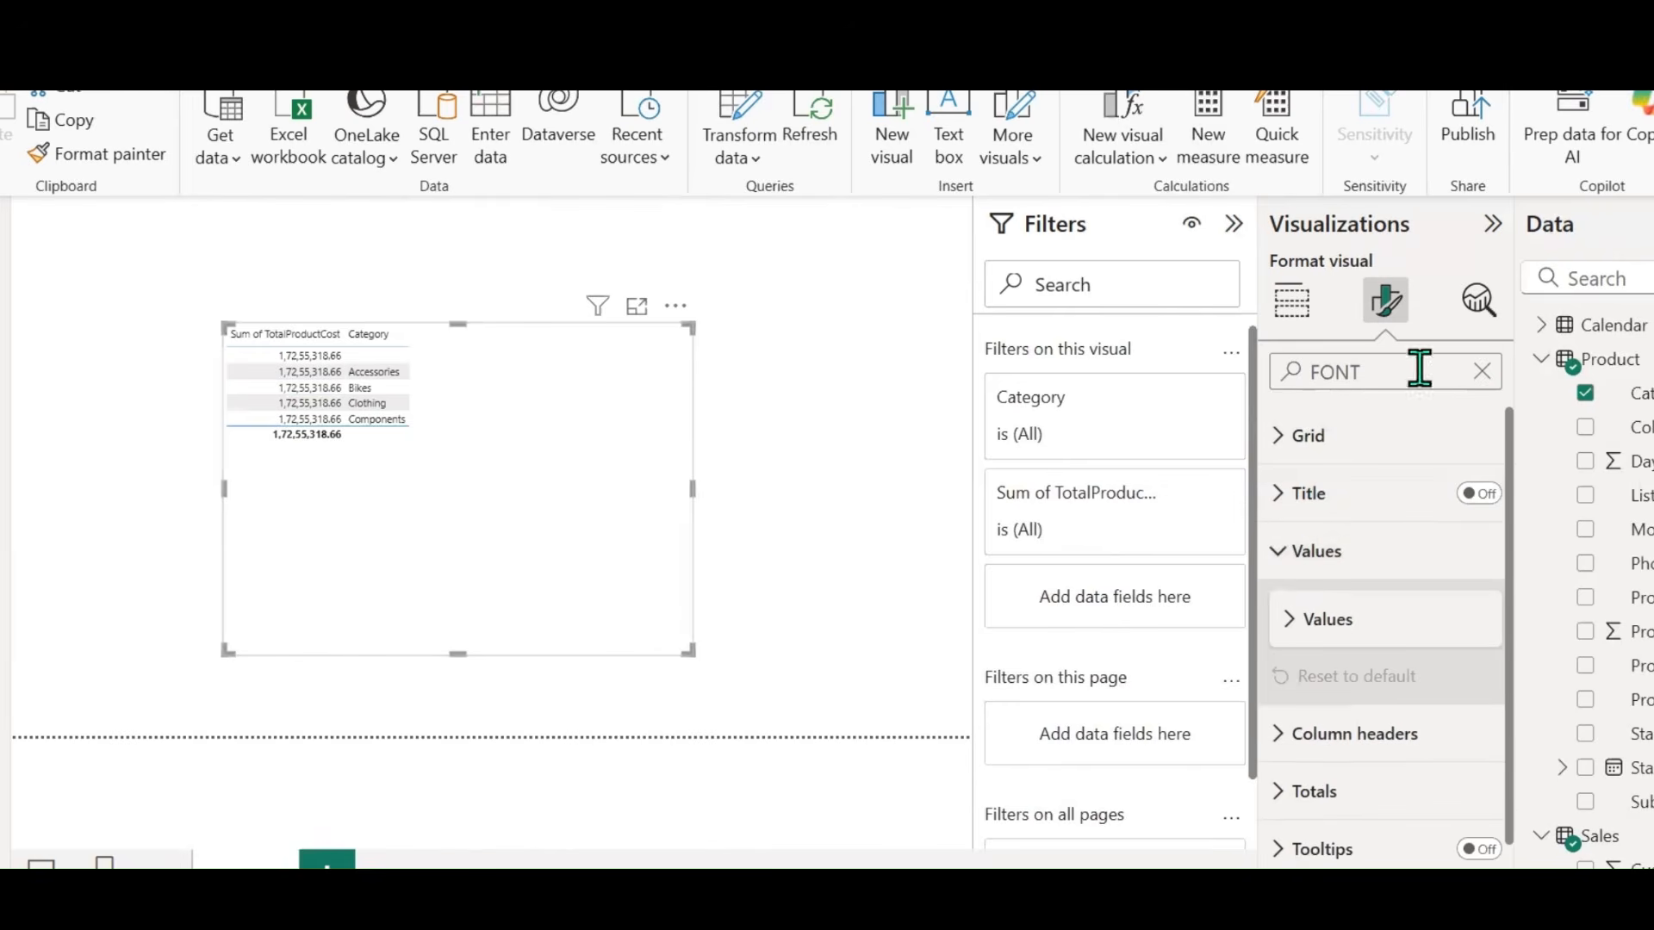
{"action": "left_click", "coordinate": [1482, 371]}
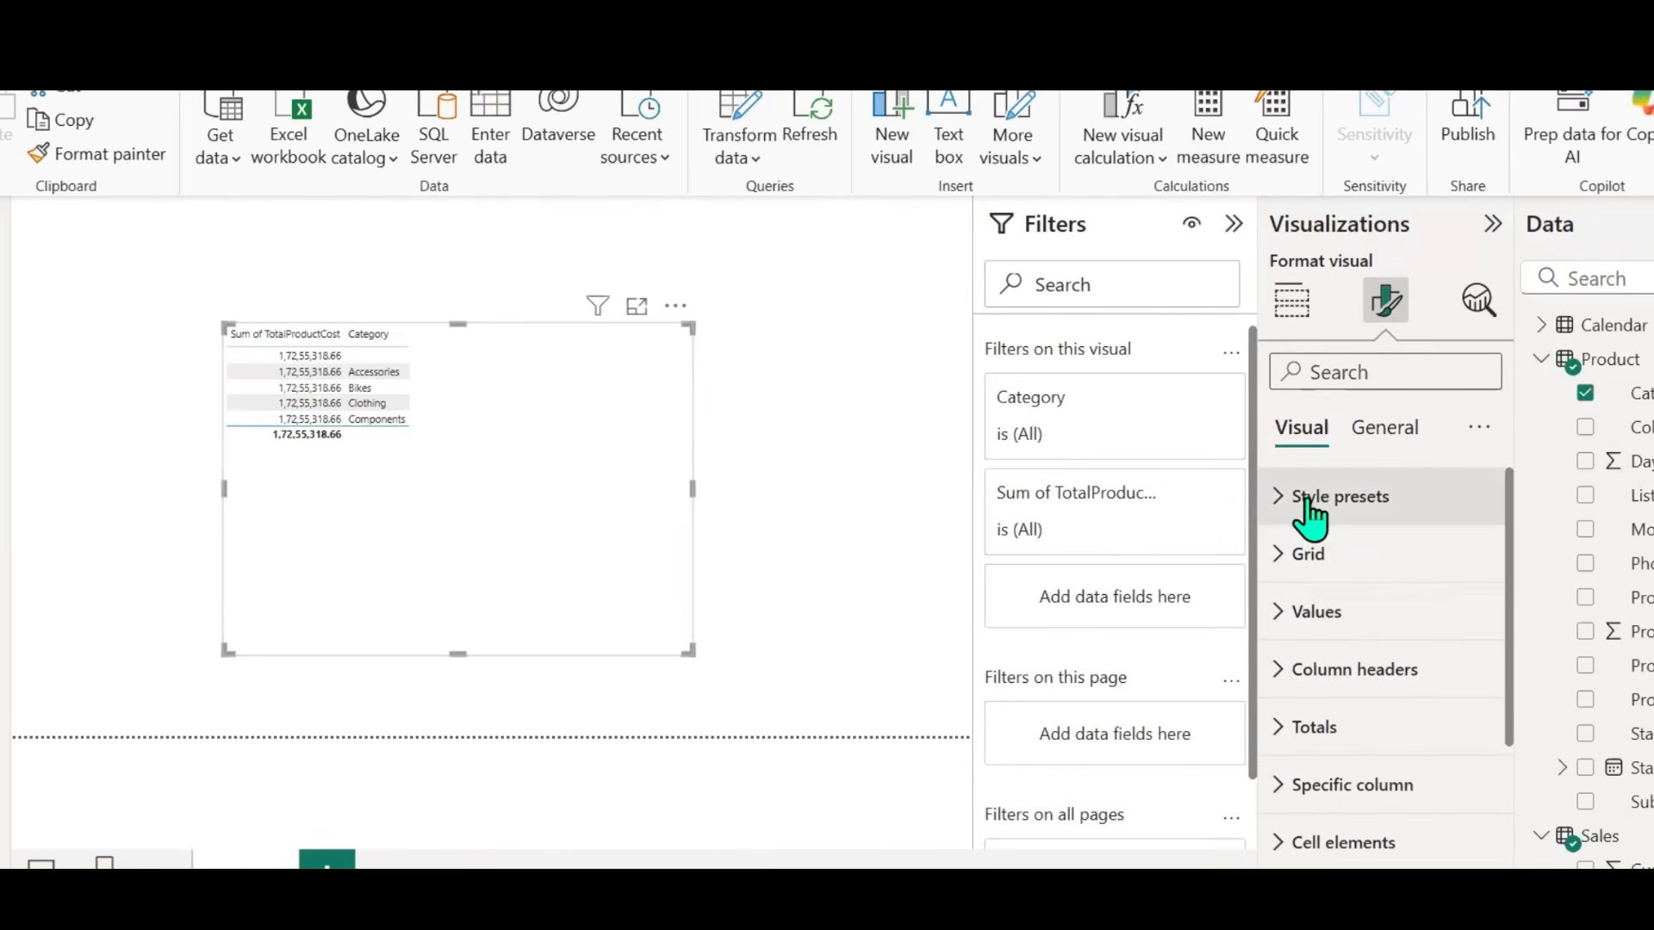
{"action": "type", "text": "F"}
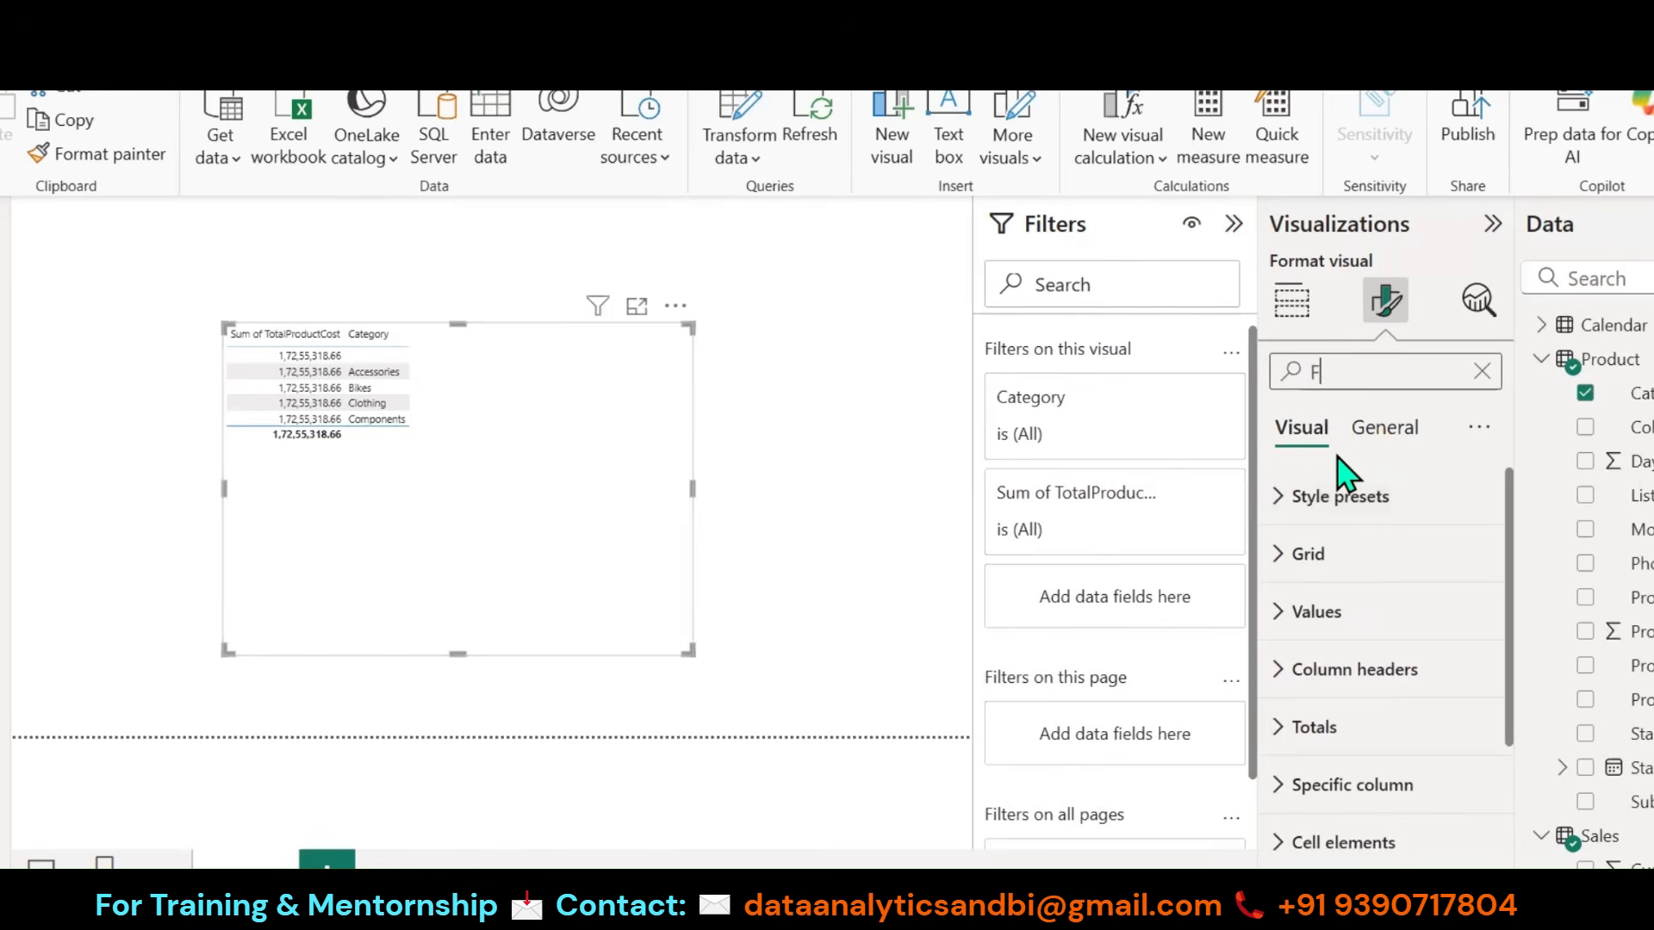
{"action": "type", "text": "ONT"}
{"action": "double_click", "coordinate": [1332, 578]}
{"action": "type", "text": "1"}
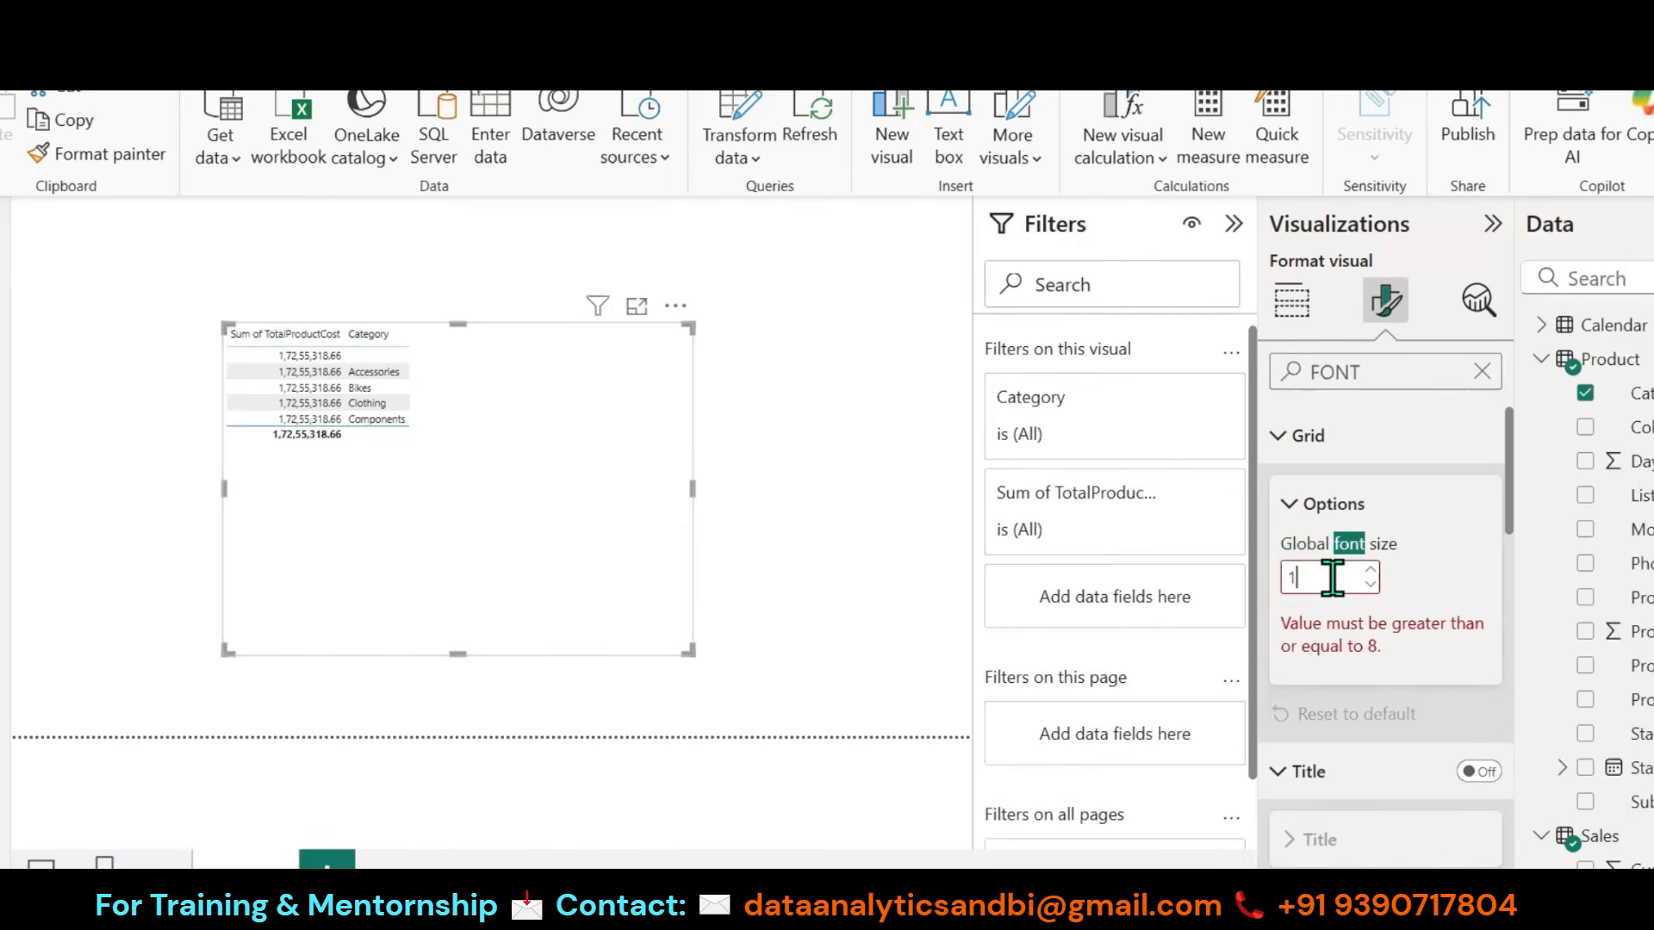
{"action": "type", "text": "6"}
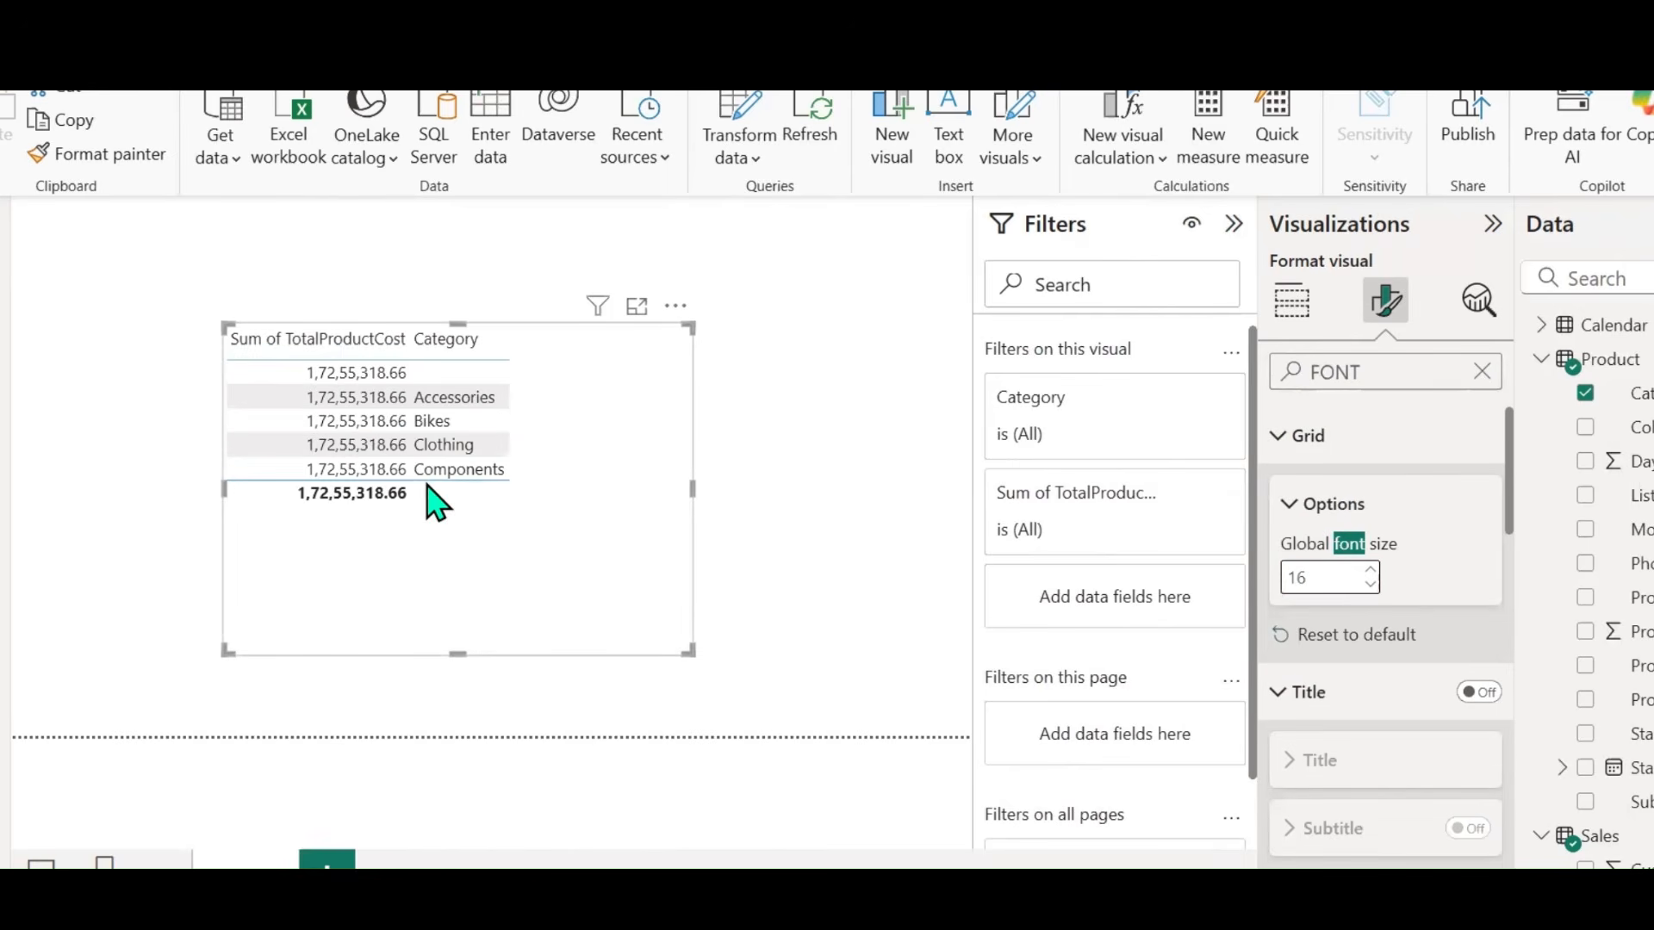
Step: Reorder the table visual's columns so that Category comes before Sum of TotalProductCost
{"action": "left_click", "coordinate": [1302, 303]}
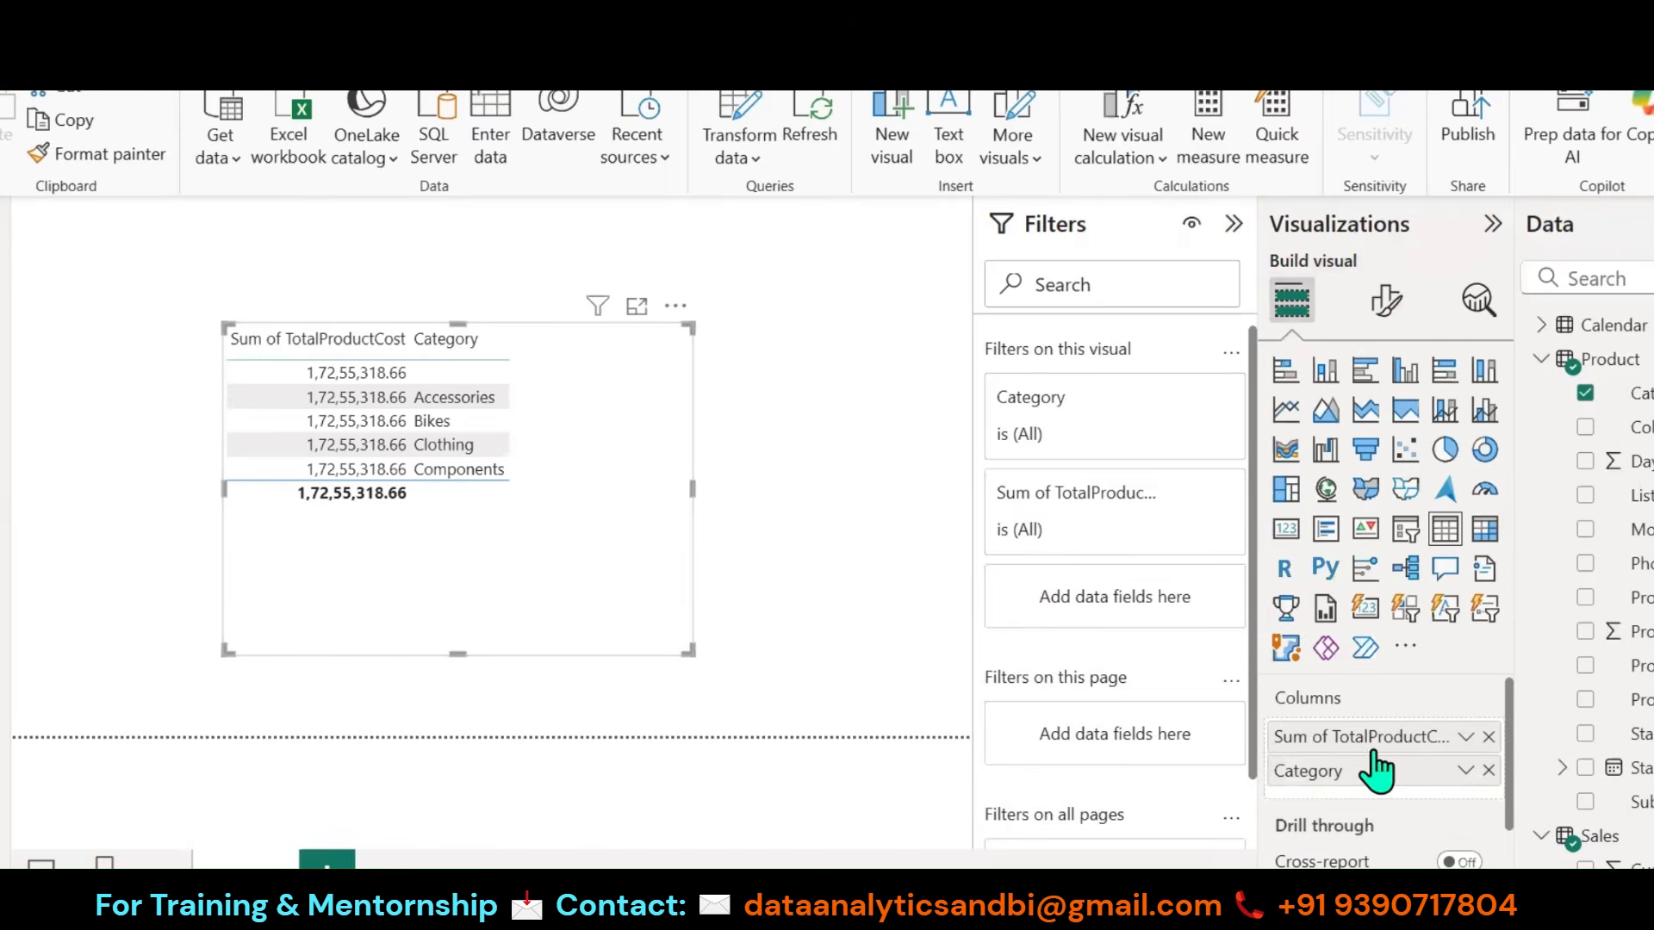
{"action": "left_click_drag", "start_coordinate": [1321, 775], "coordinate": [1325, 734]}
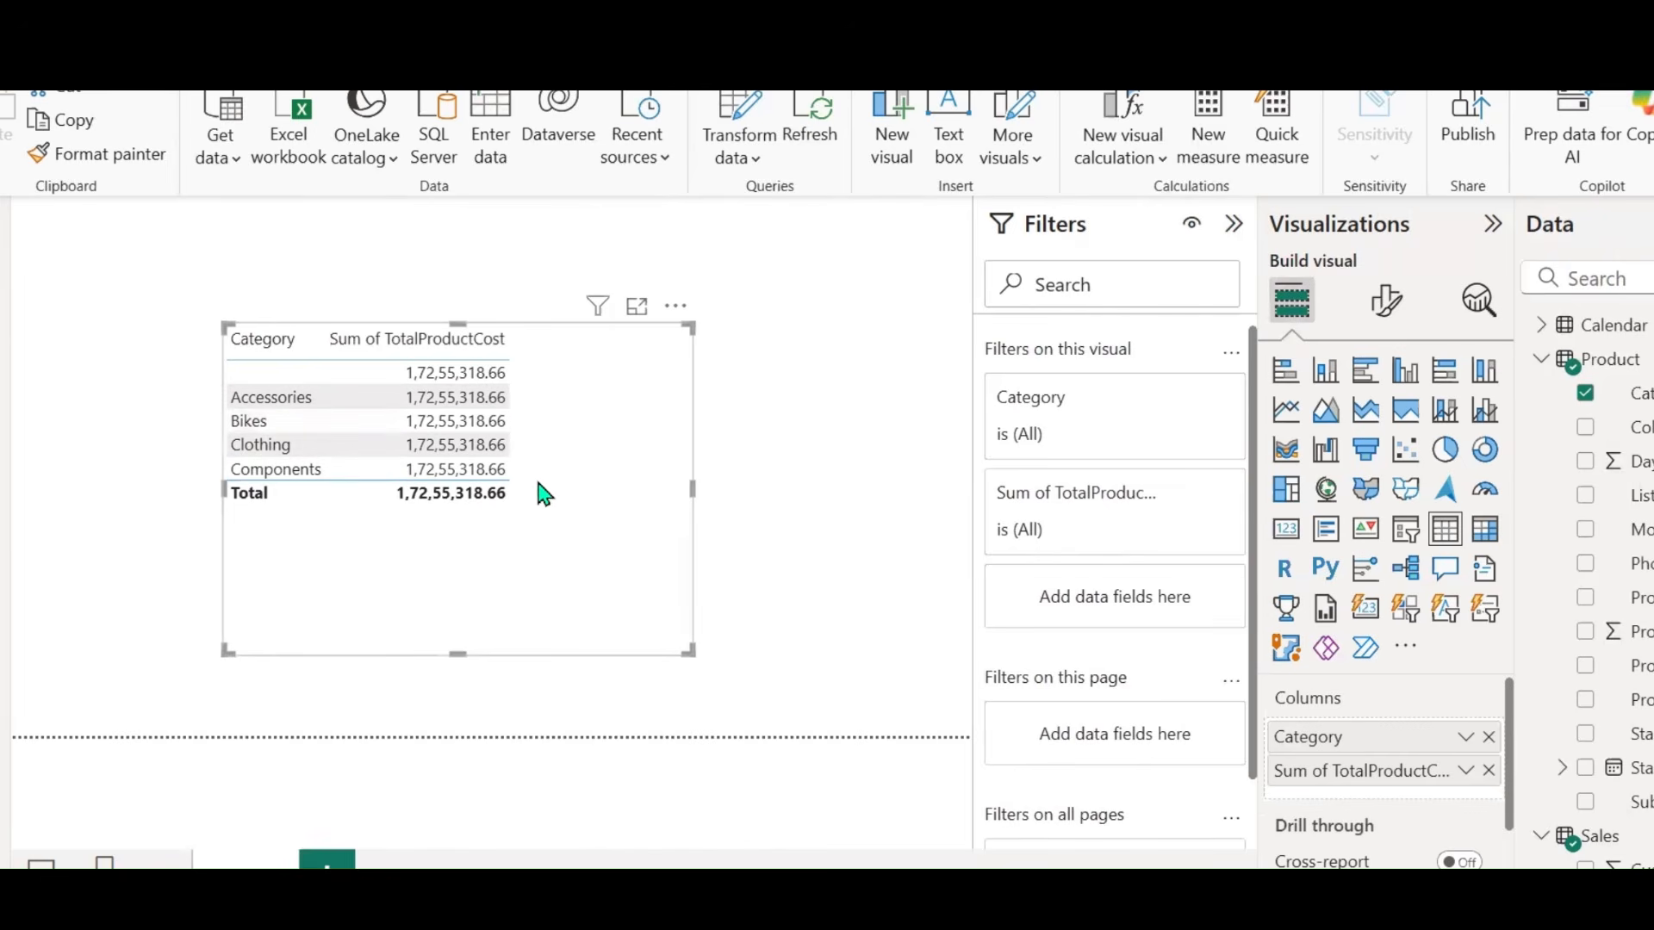
{"action": "scroll", "coordinate": [1628, 586], "scroll_direction": "down", "scroll_amount": 5}
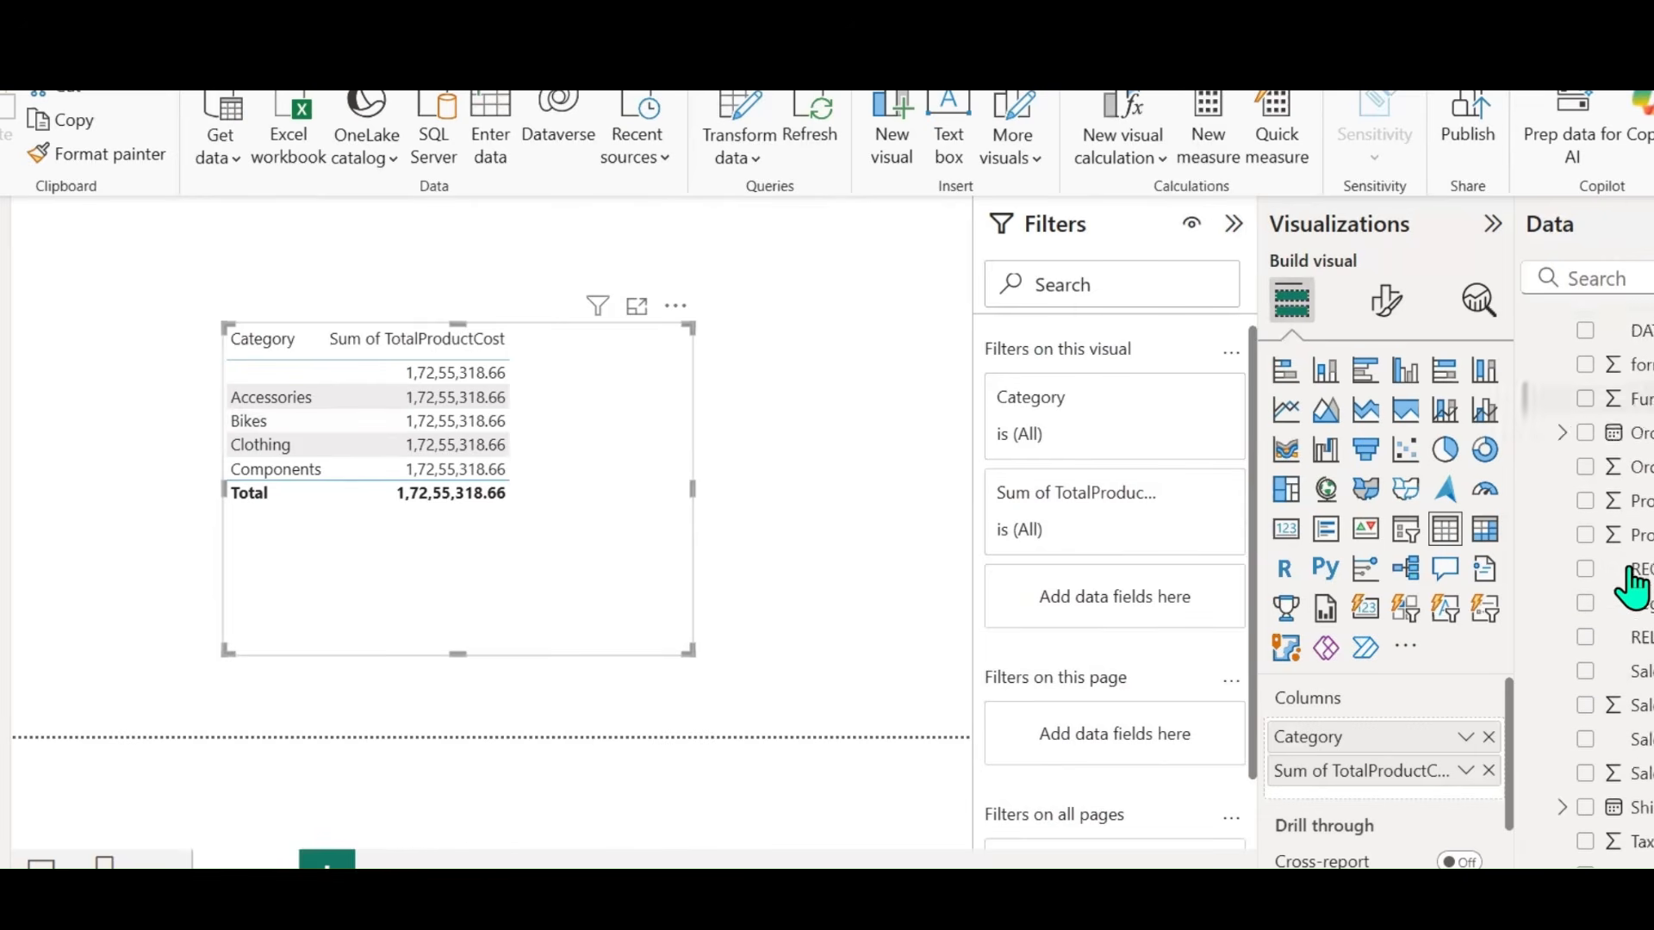
Step: Add Total Sales Amount from the Sales table to the table visual and read the visual's error details
{"action": "scroll", "coordinate": [1631, 586], "scroll_direction": "down", "scroll_amount": 3}
{"action": "left_click", "coordinate": [1584, 768]}
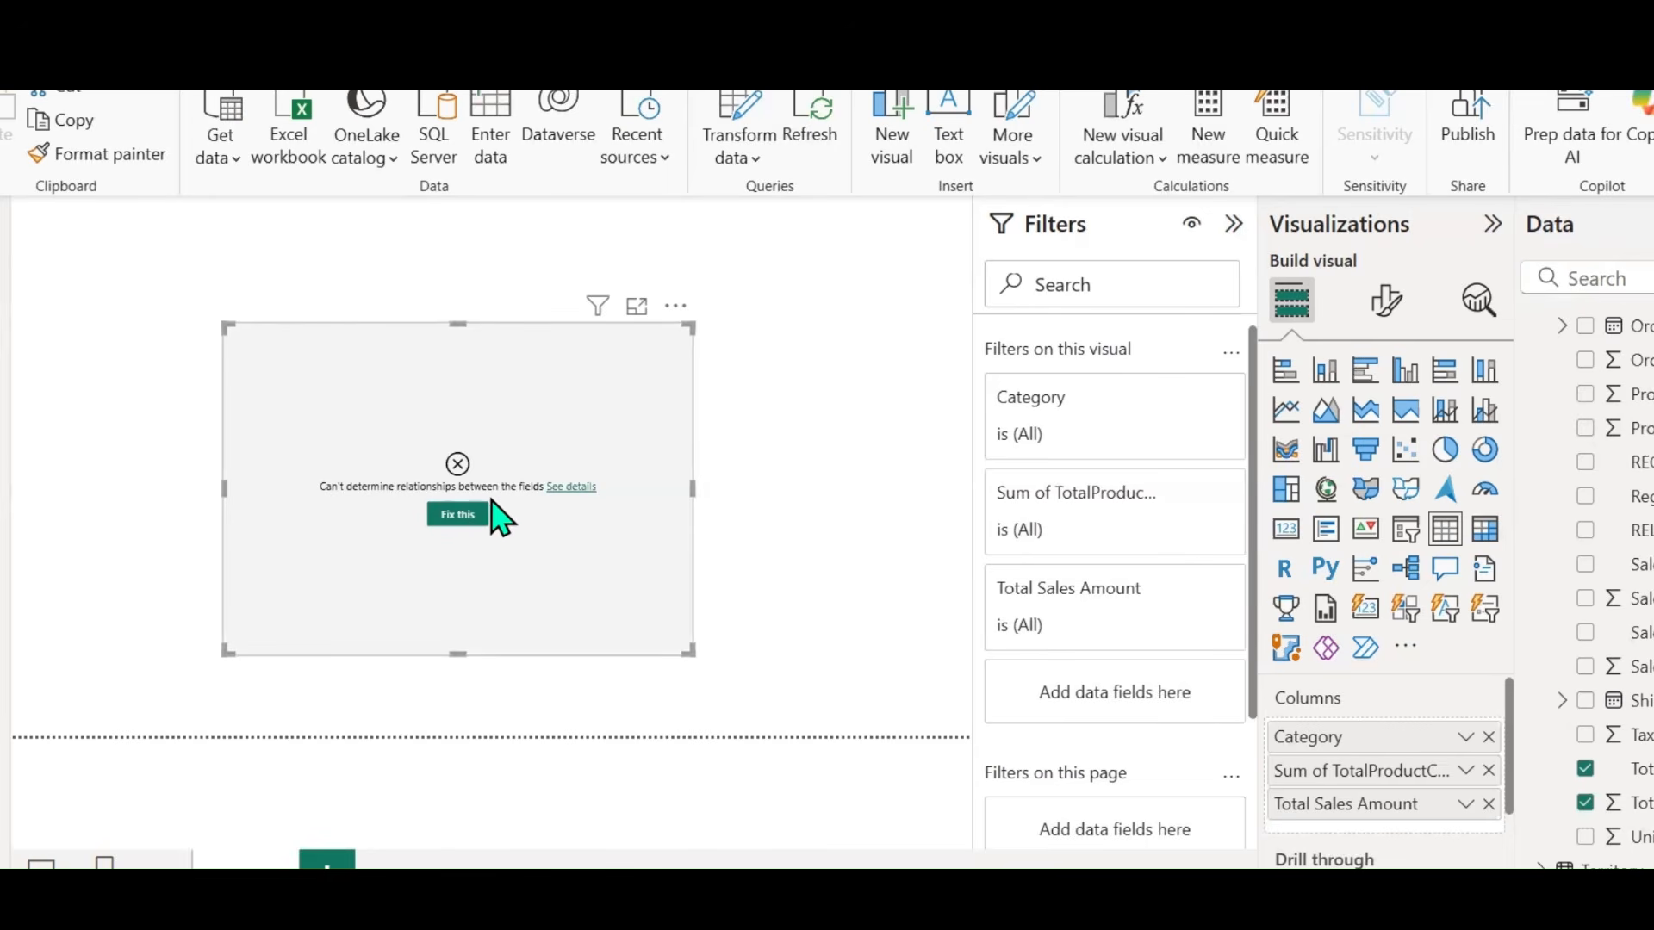
{"action": "left_click", "coordinate": [571, 488]}
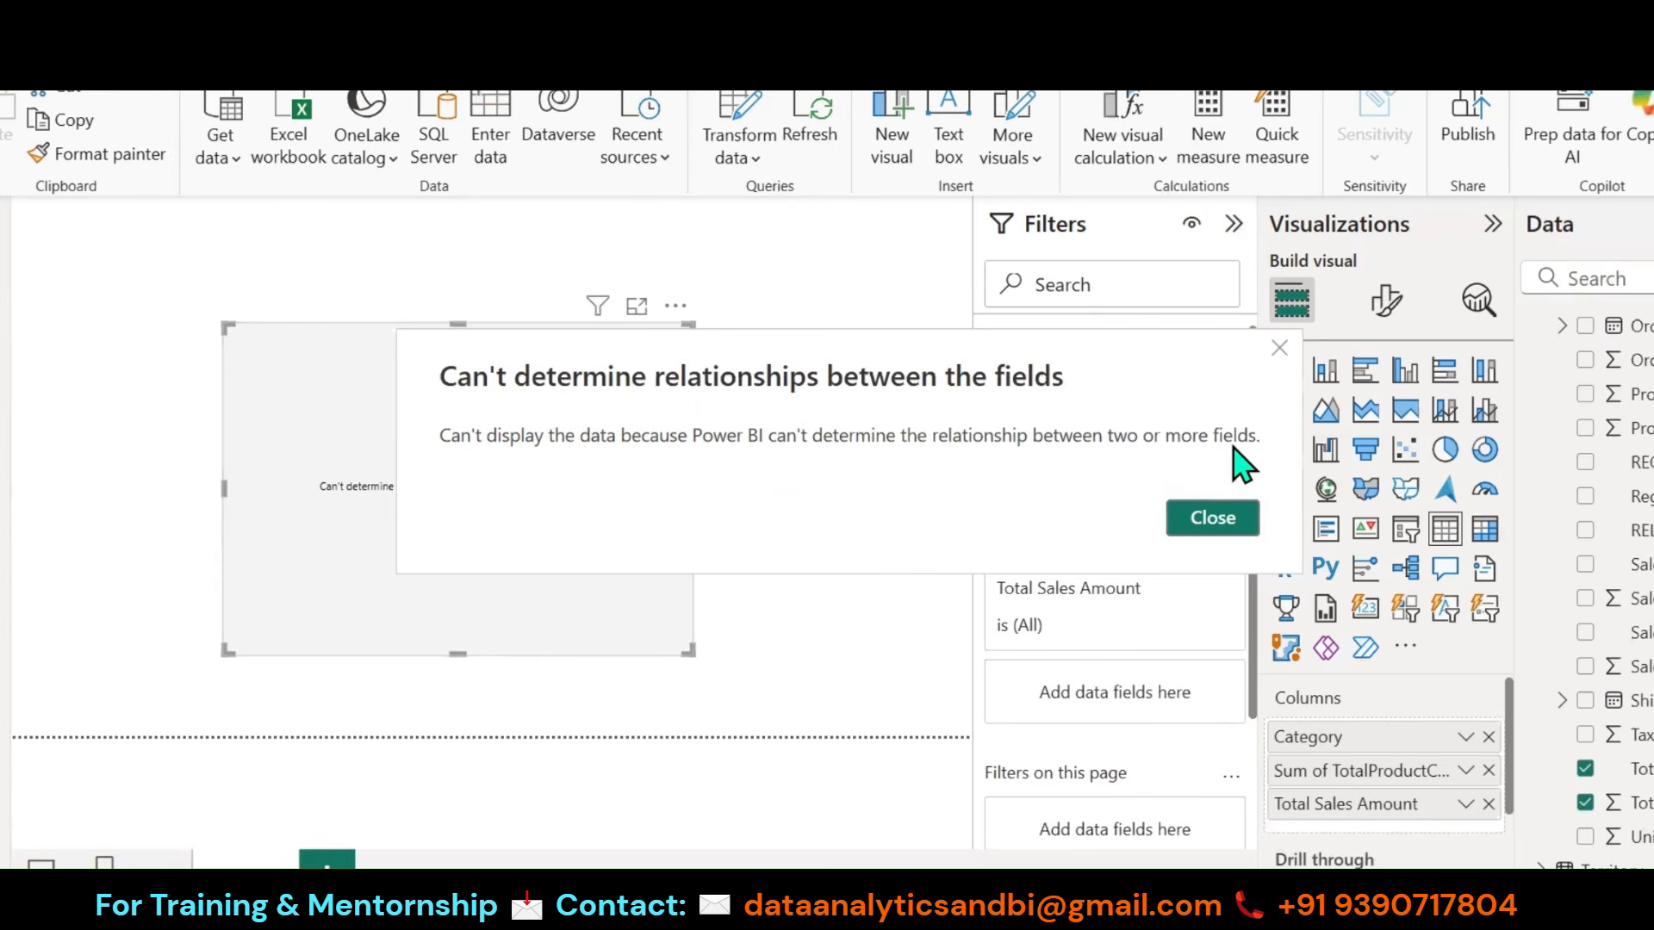
{"action": "left_click", "coordinate": [1215, 519]}
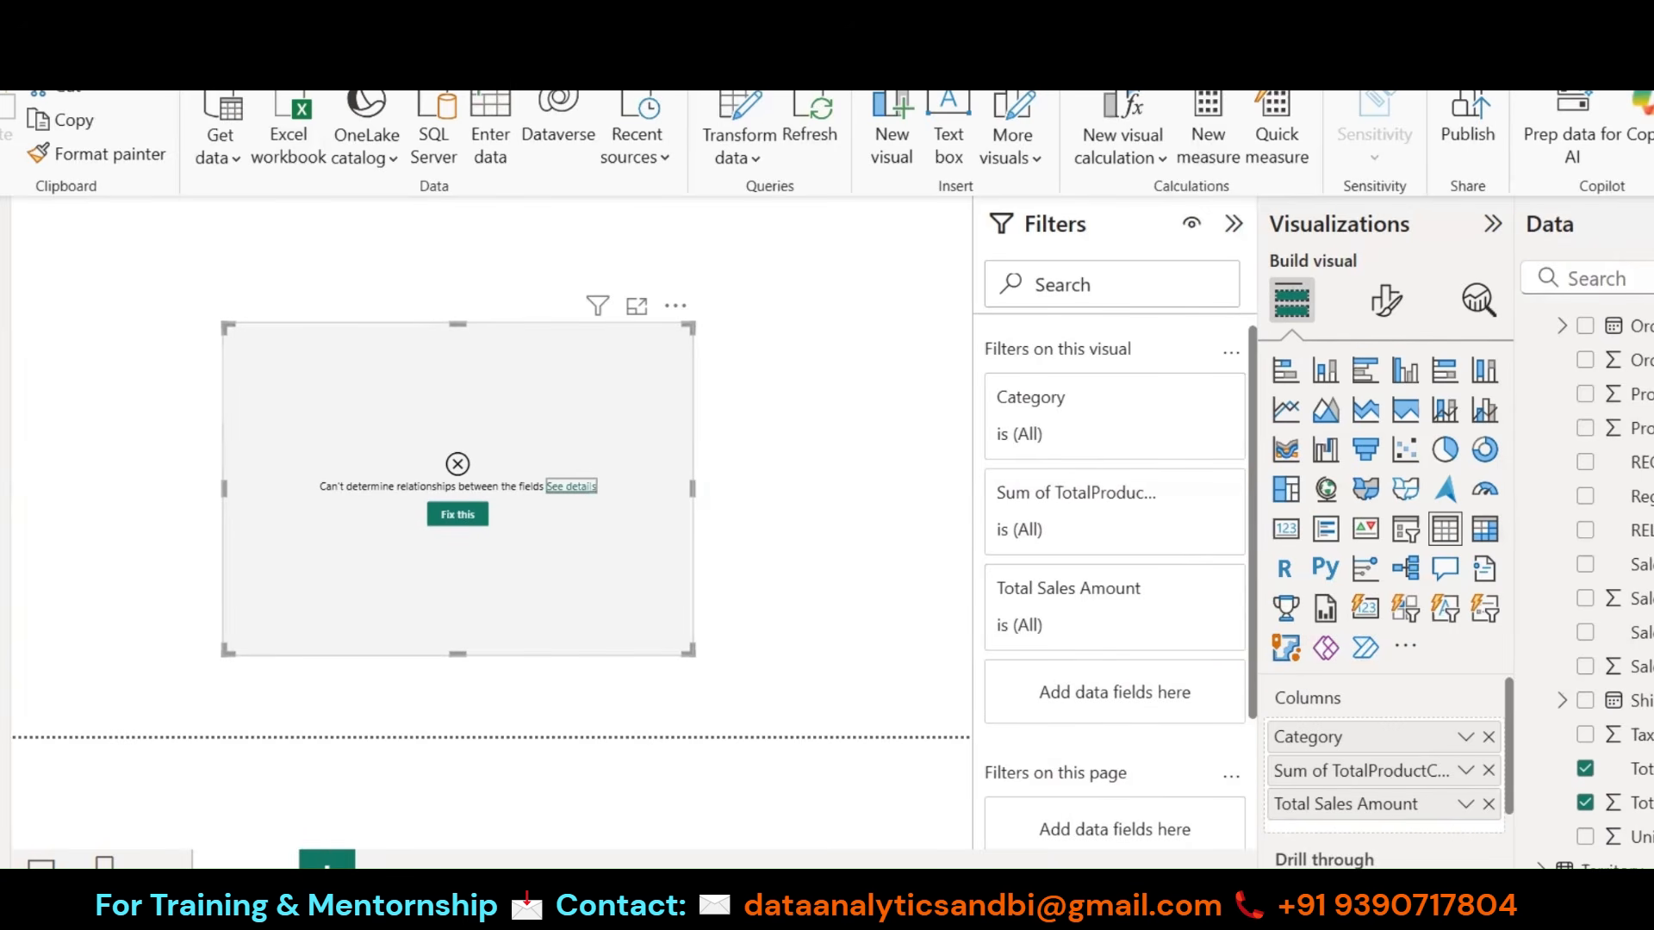
Step: Start a new model relationship from the Sales table to the Product table, matched on ProductKey
{"action": "left_click", "coordinate": [274, 58]}
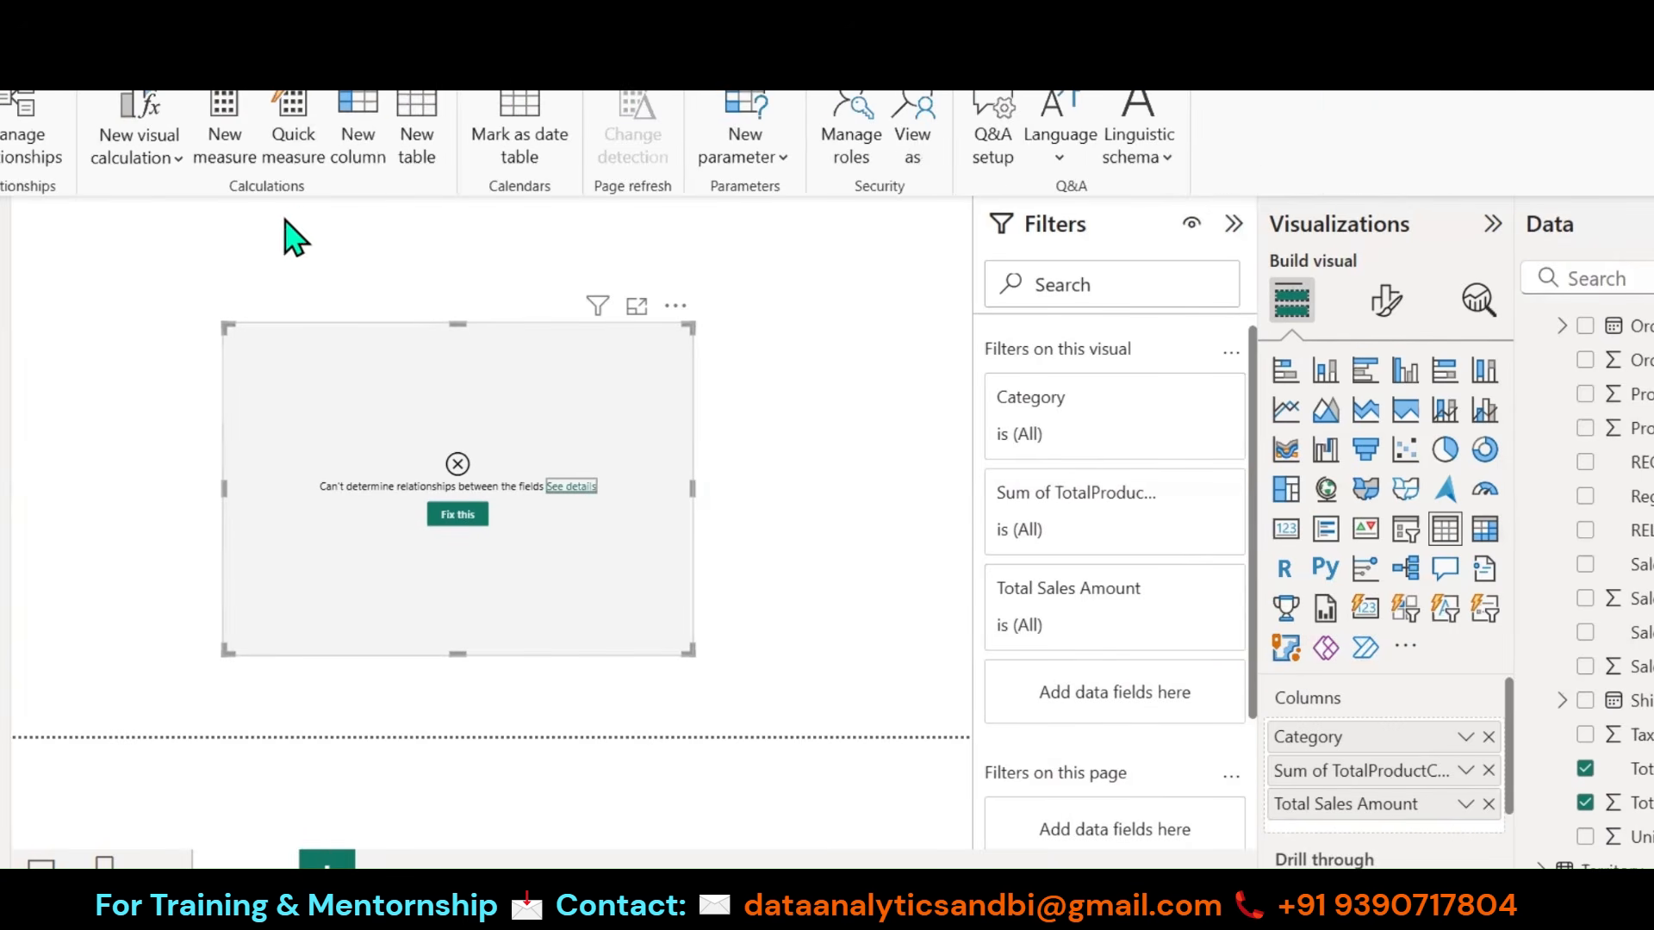
{"action": "left_click", "coordinate": [19, 155]}
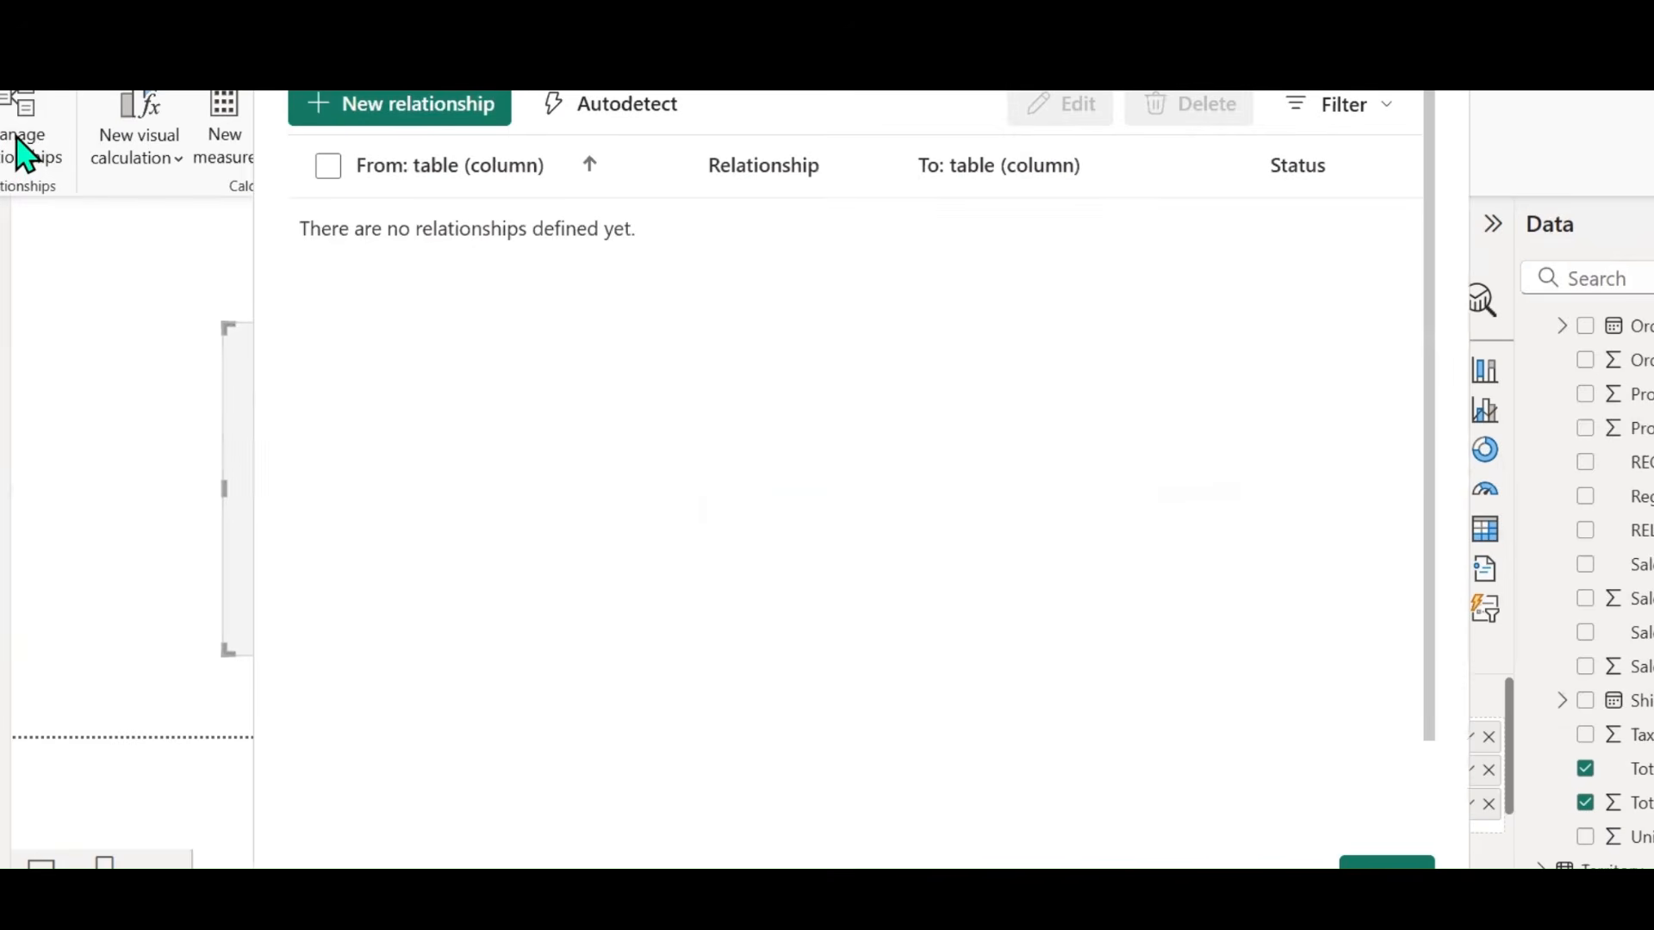
{"action": "left_click", "coordinate": [395, 112]}
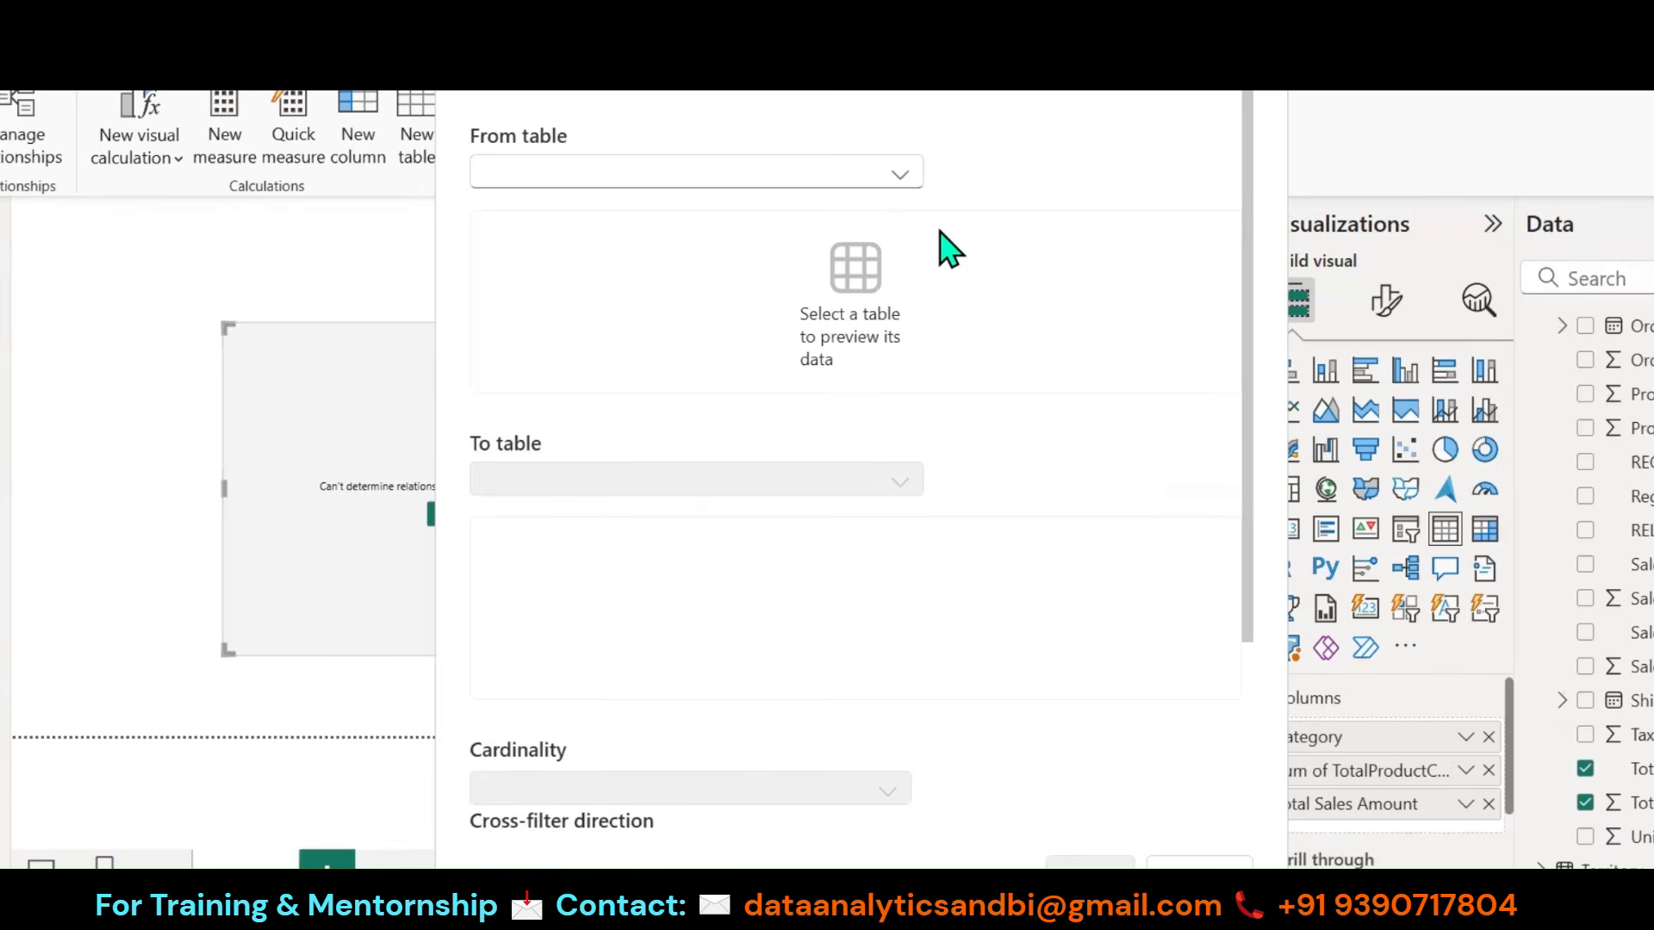
{"action": "left_click", "coordinate": [900, 177]}
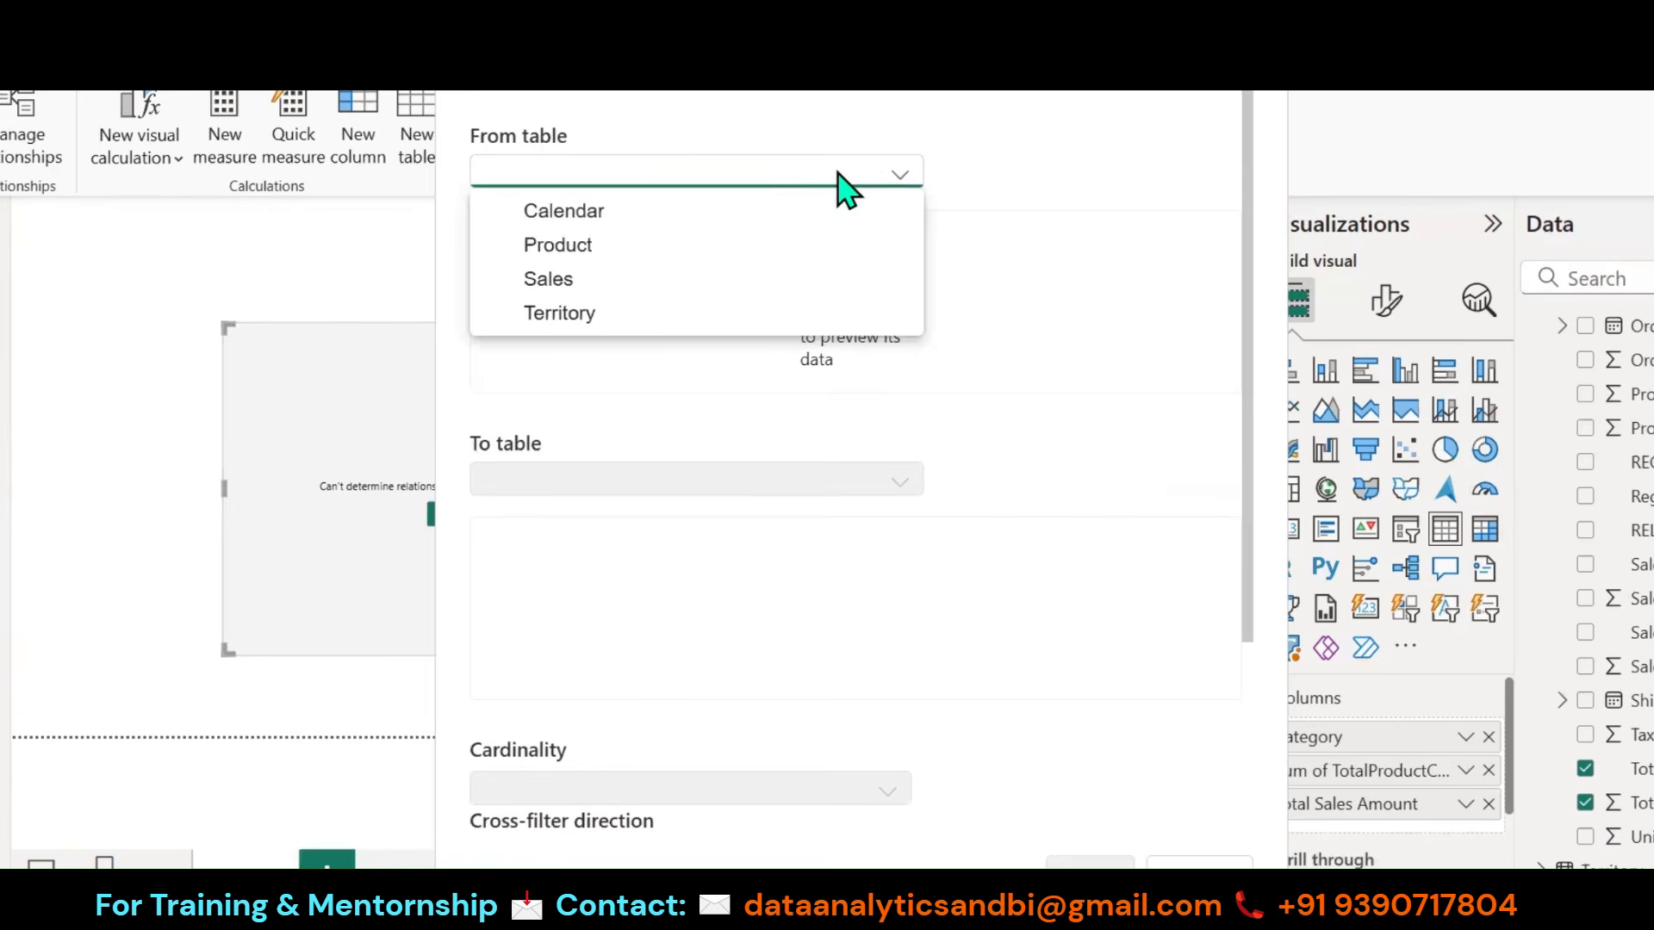
{"action": "left_click", "coordinate": [558, 279]}
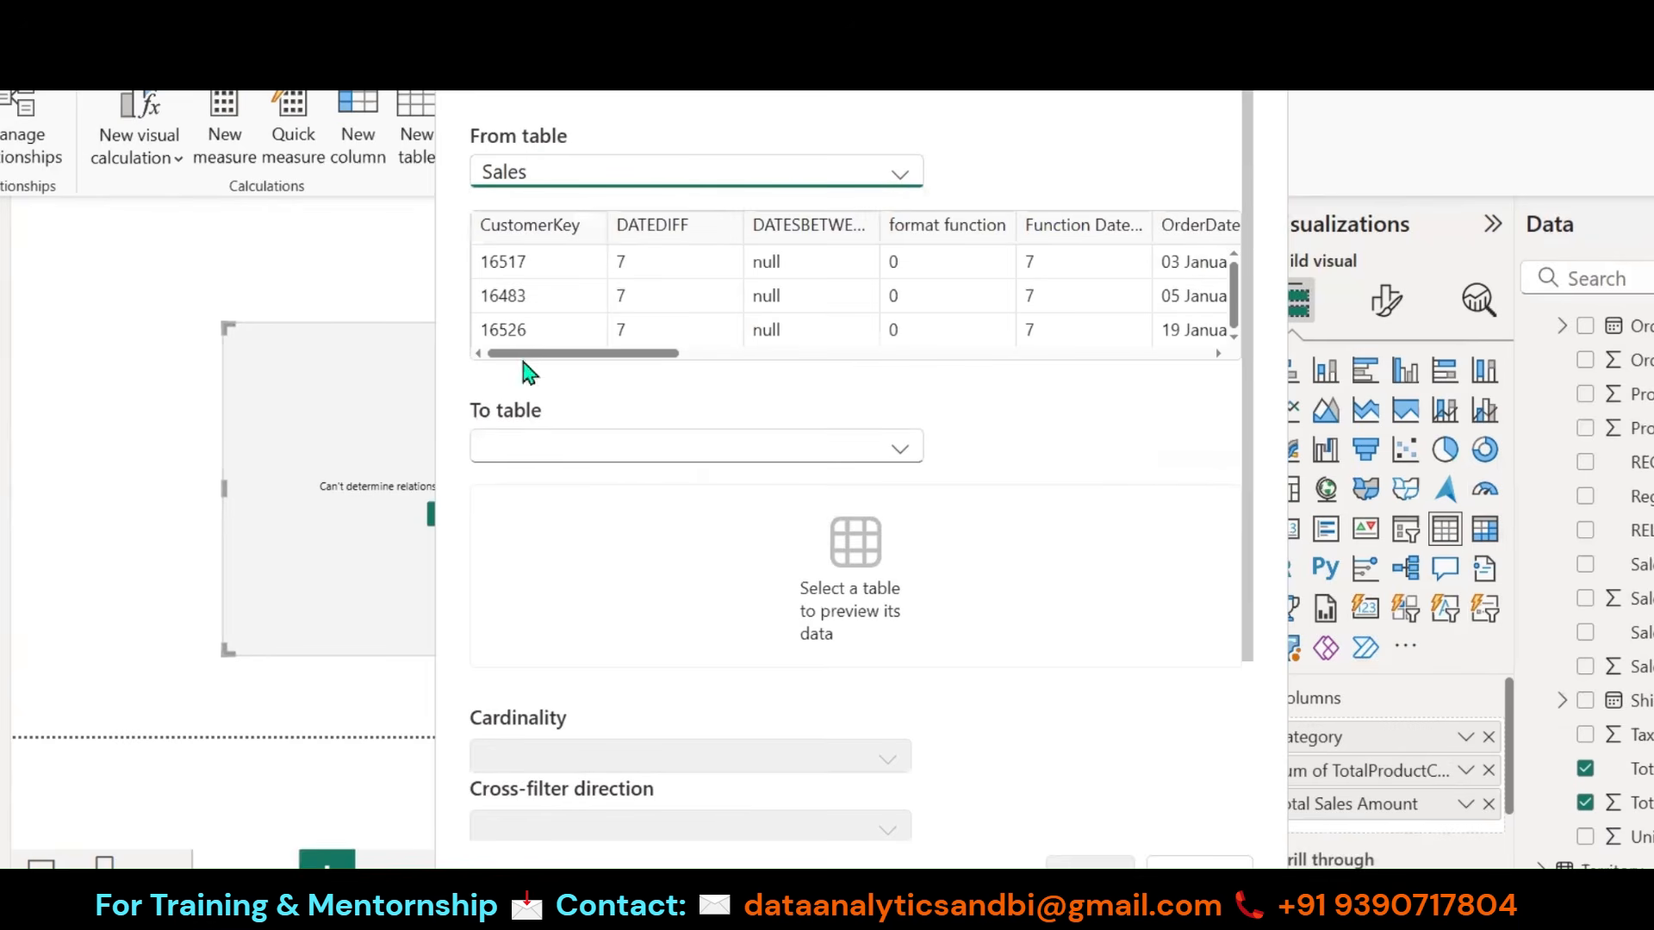
{"action": "left_click", "coordinate": [537, 445]}
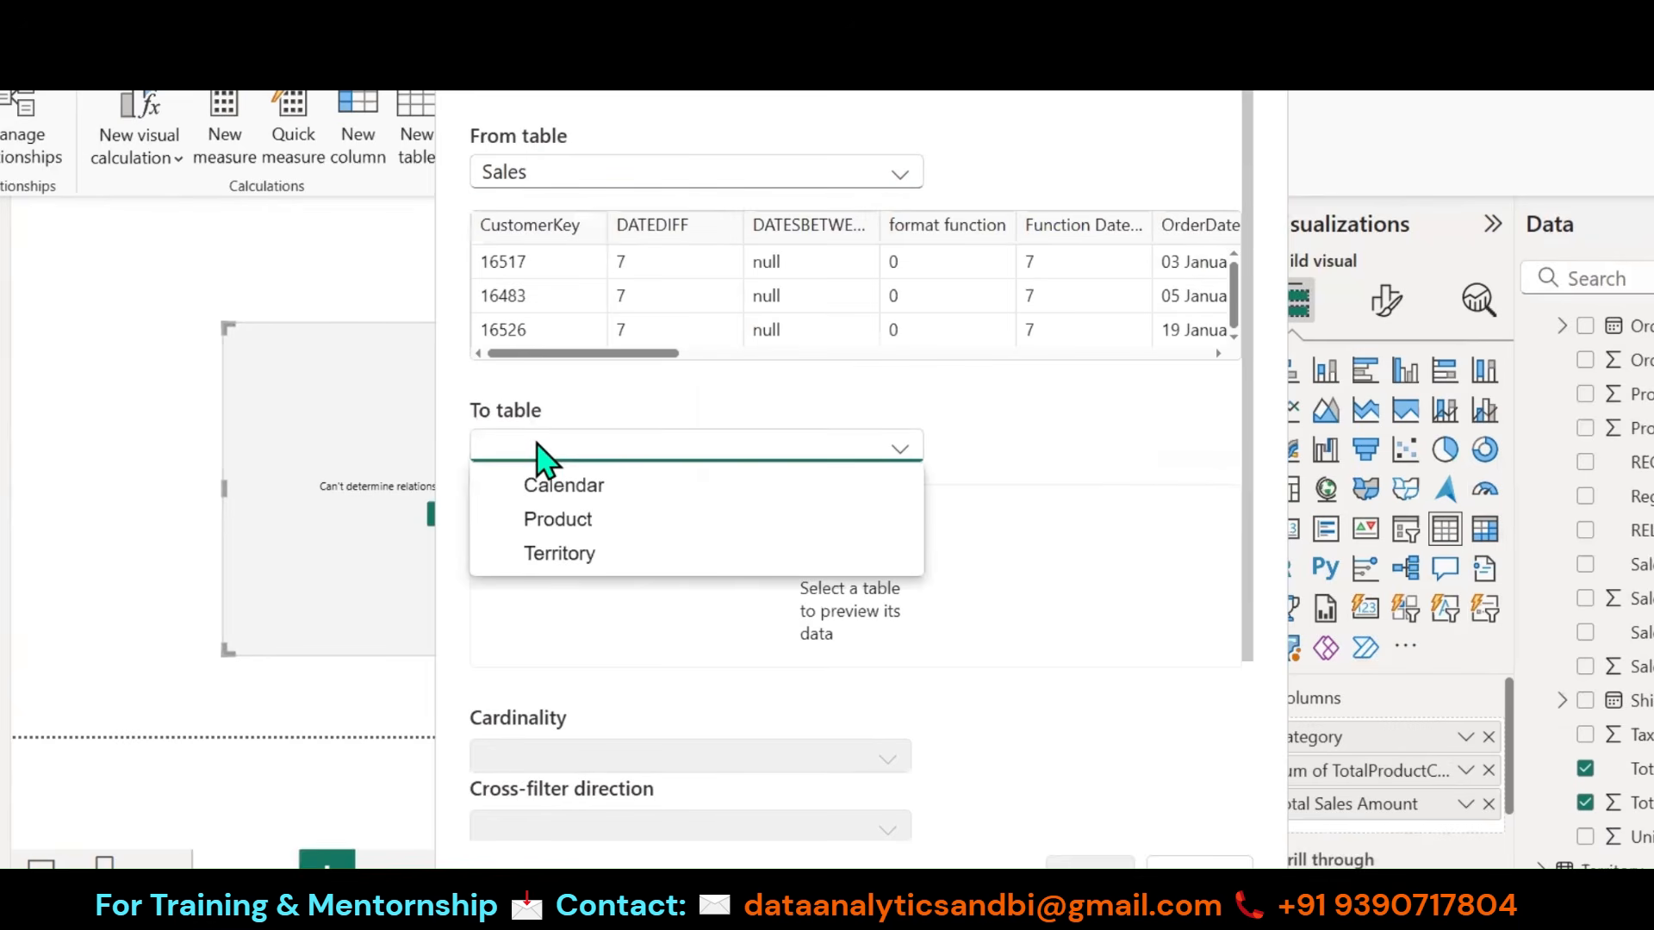
{"action": "left_click", "coordinate": [545, 521]}
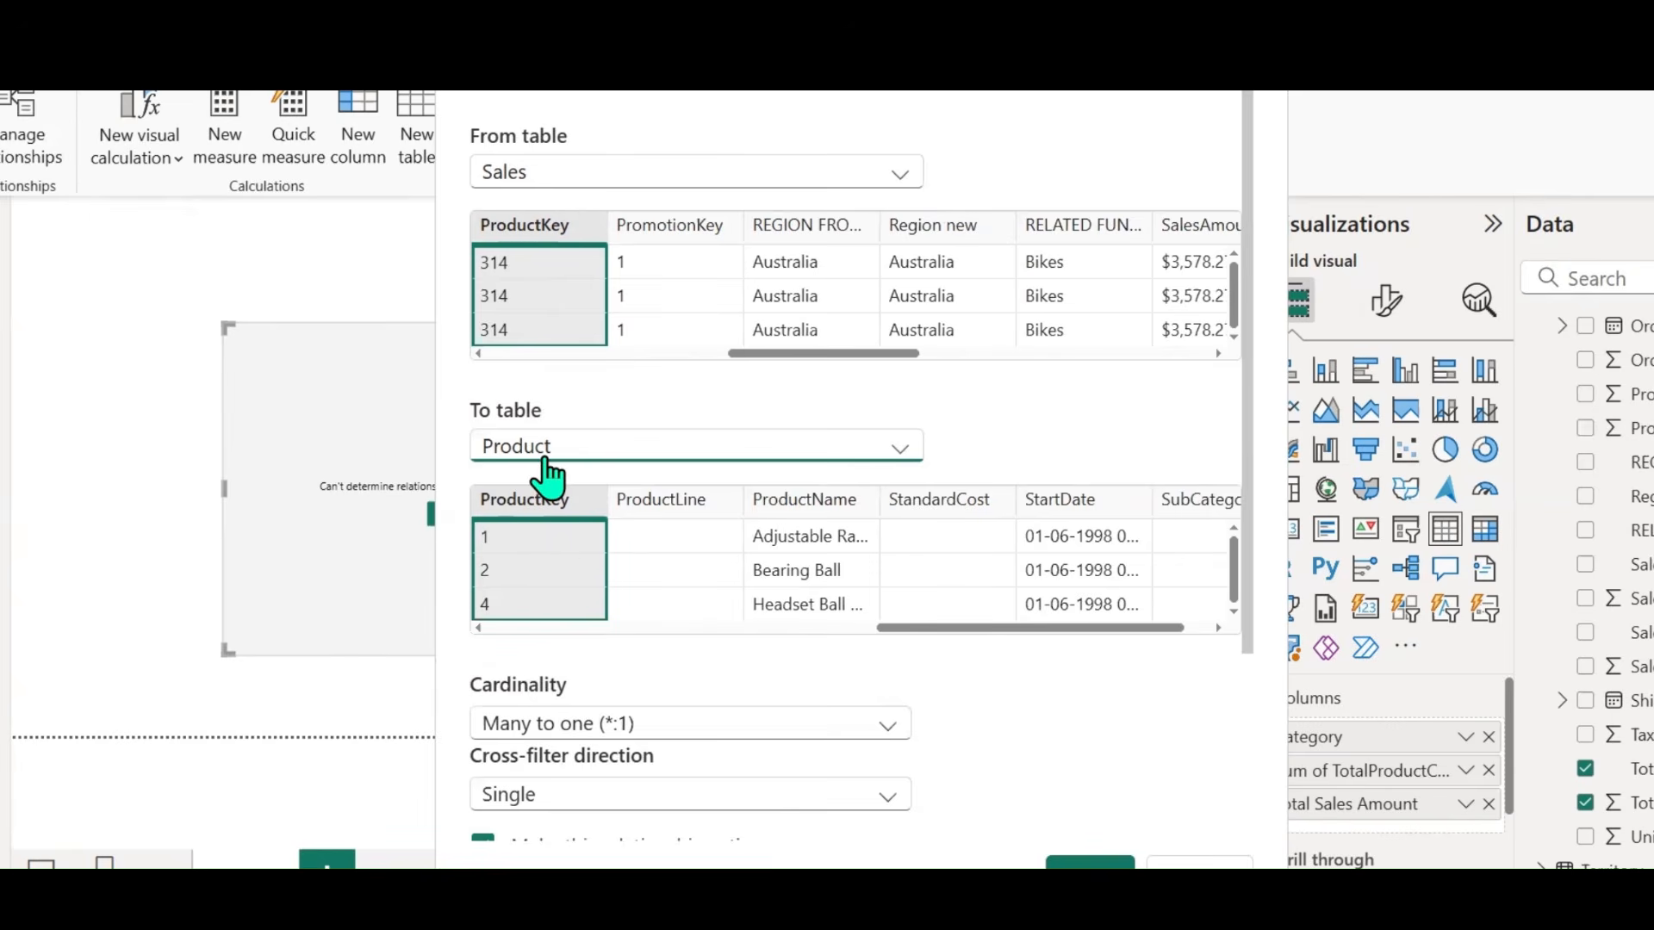
Step: Review the cardinality and cross-filter choices, keep Many to one (*:1) and Single, and save the active relationship
{"action": "scroll", "coordinate": [795, 683], "scroll_direction": "down", "scroll_amount": 3}
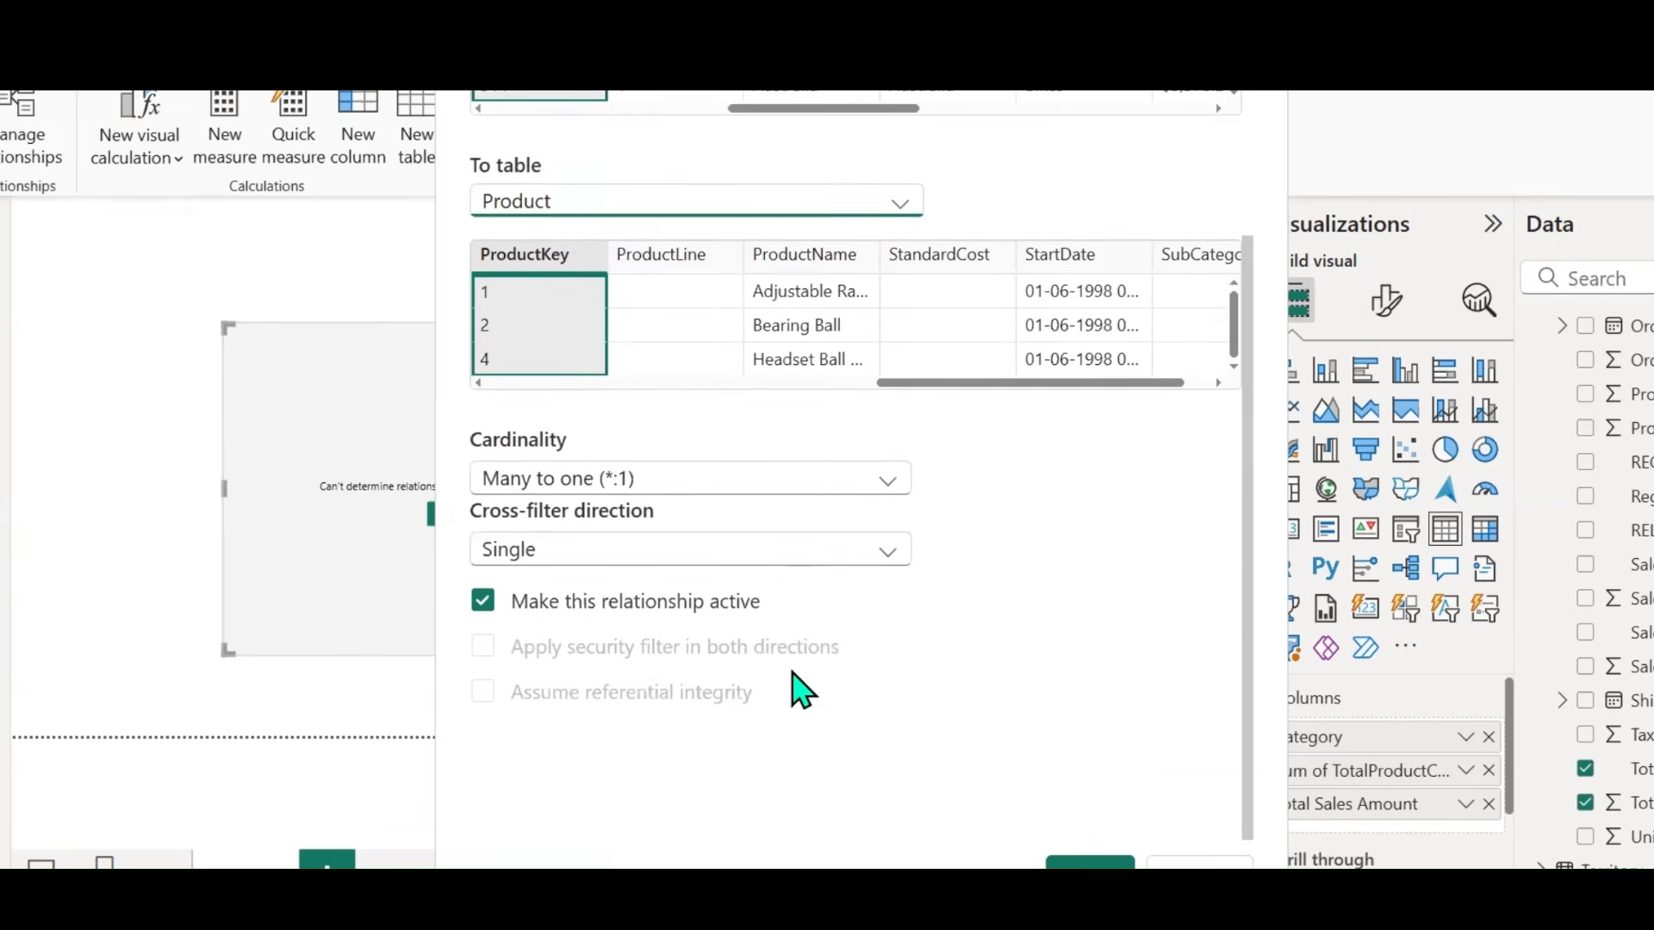
{"action": "left_click", "coordinate": [534, 482]}
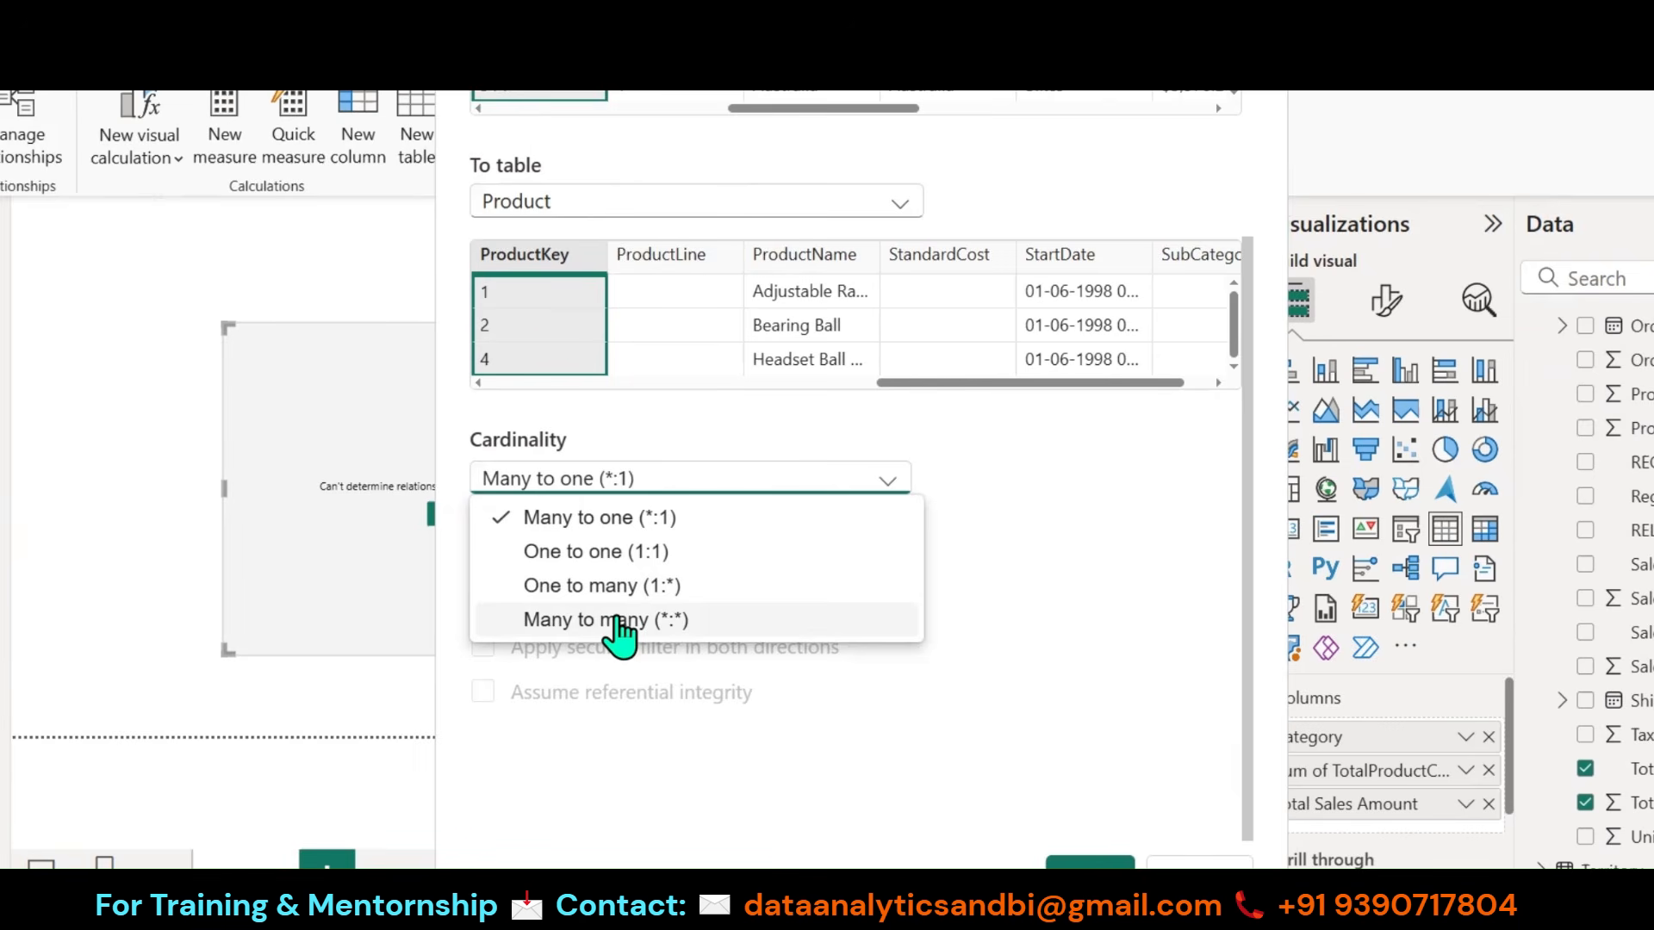
{"action": "left_click", "coordinate": [733, 405]}
{"action": "scroll", "coordinate": [714, 493], "scroll_direction": "up", "scroll_amount": 3}
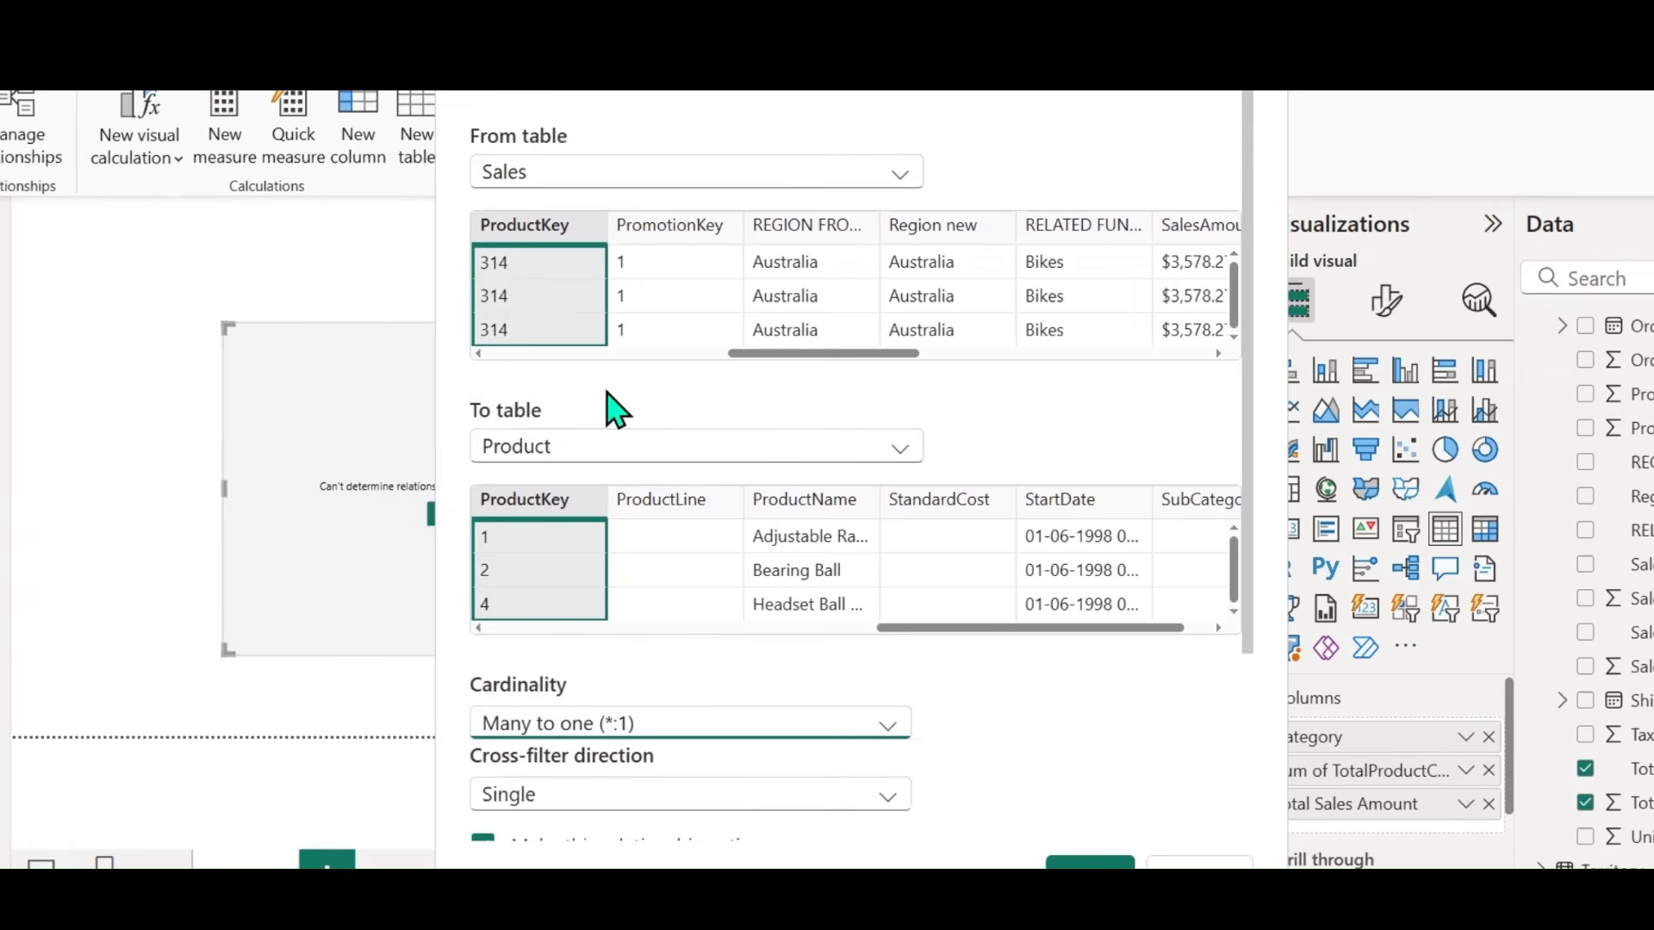
{"action": "scroll", "coordinate": [612, 406], "scroll_direction": "down", "scroll_amount": 2}
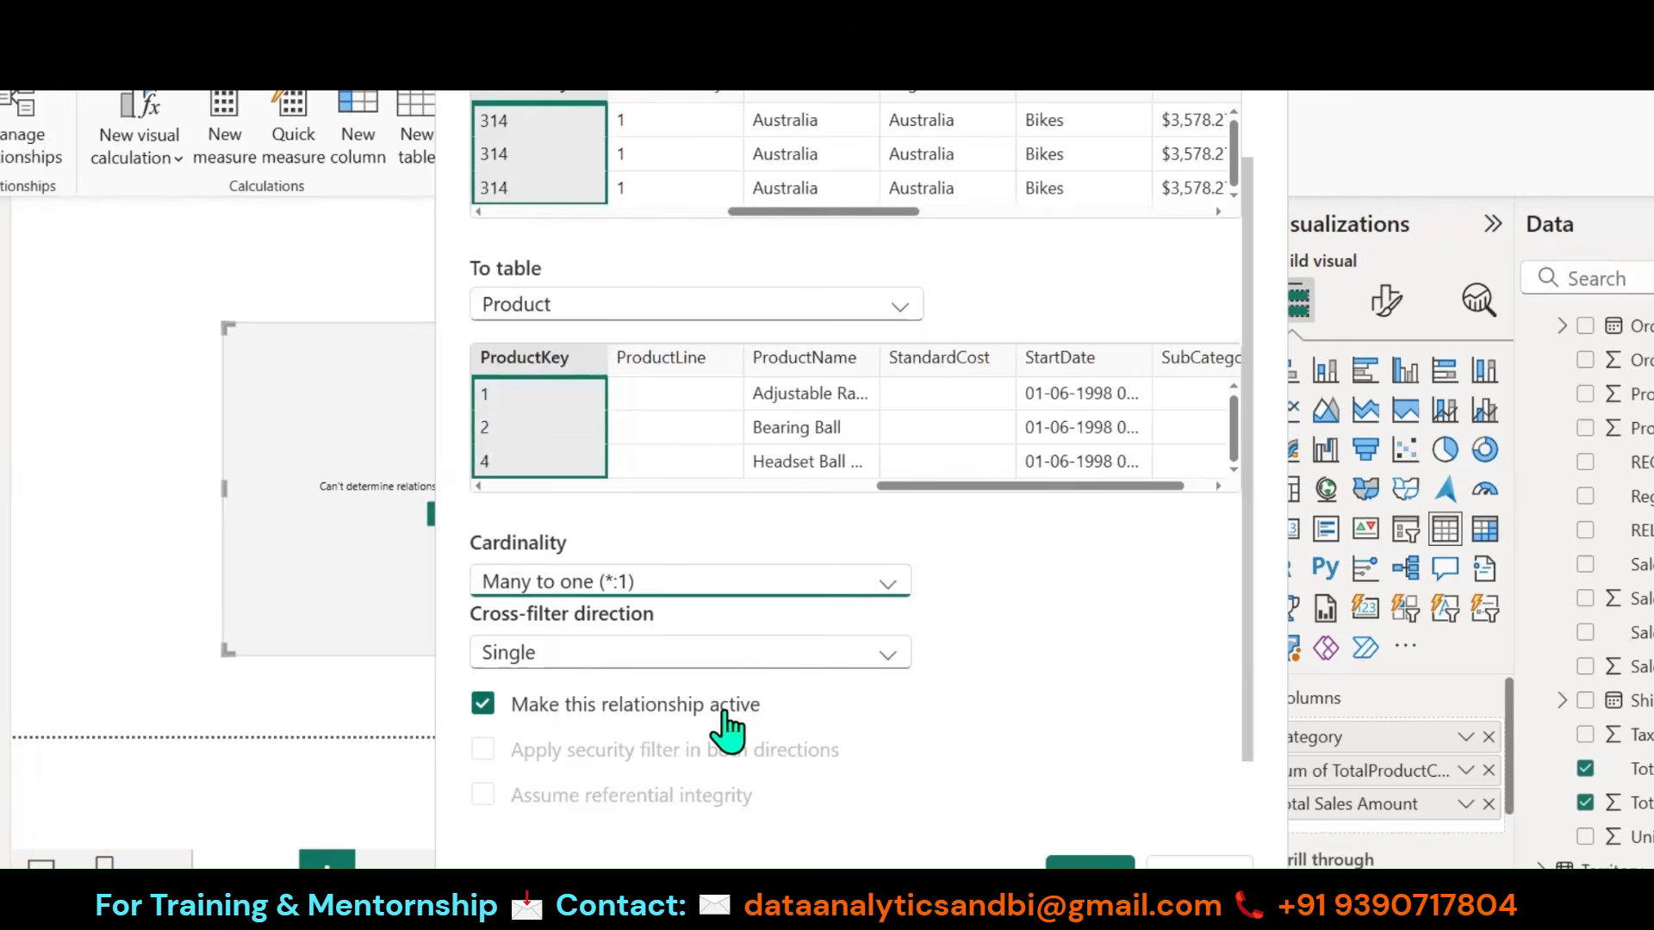
{"action": "left_click", "coordinate": [879, 658]}
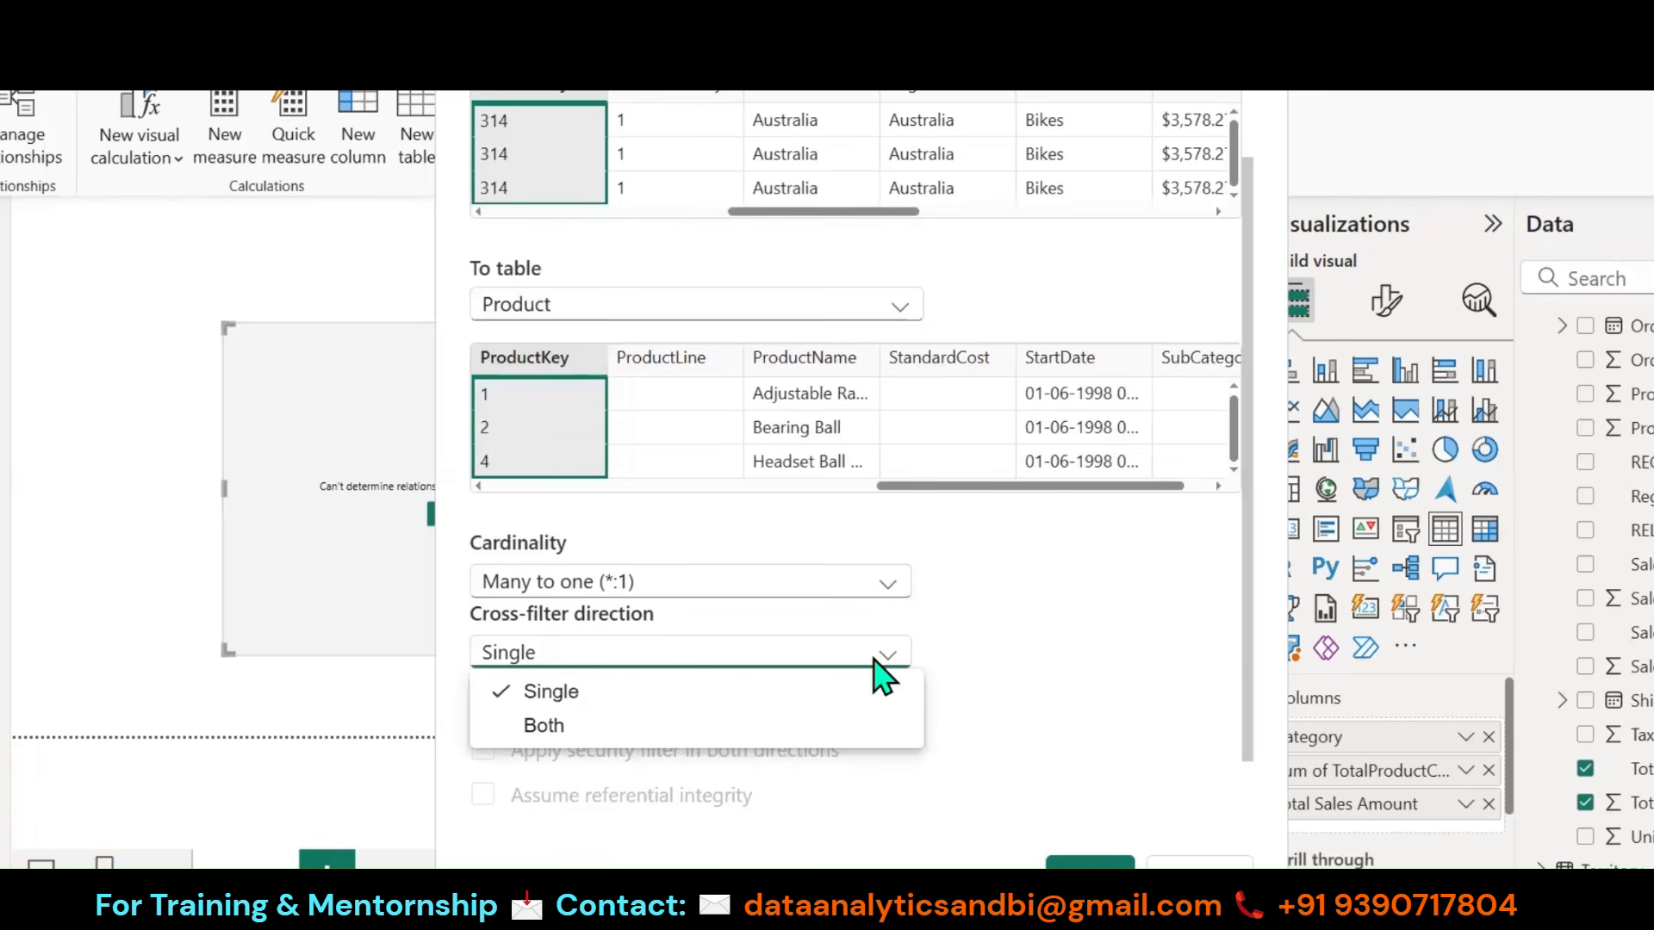
{"action": "left_click", "coordinate": [1024, 646]}
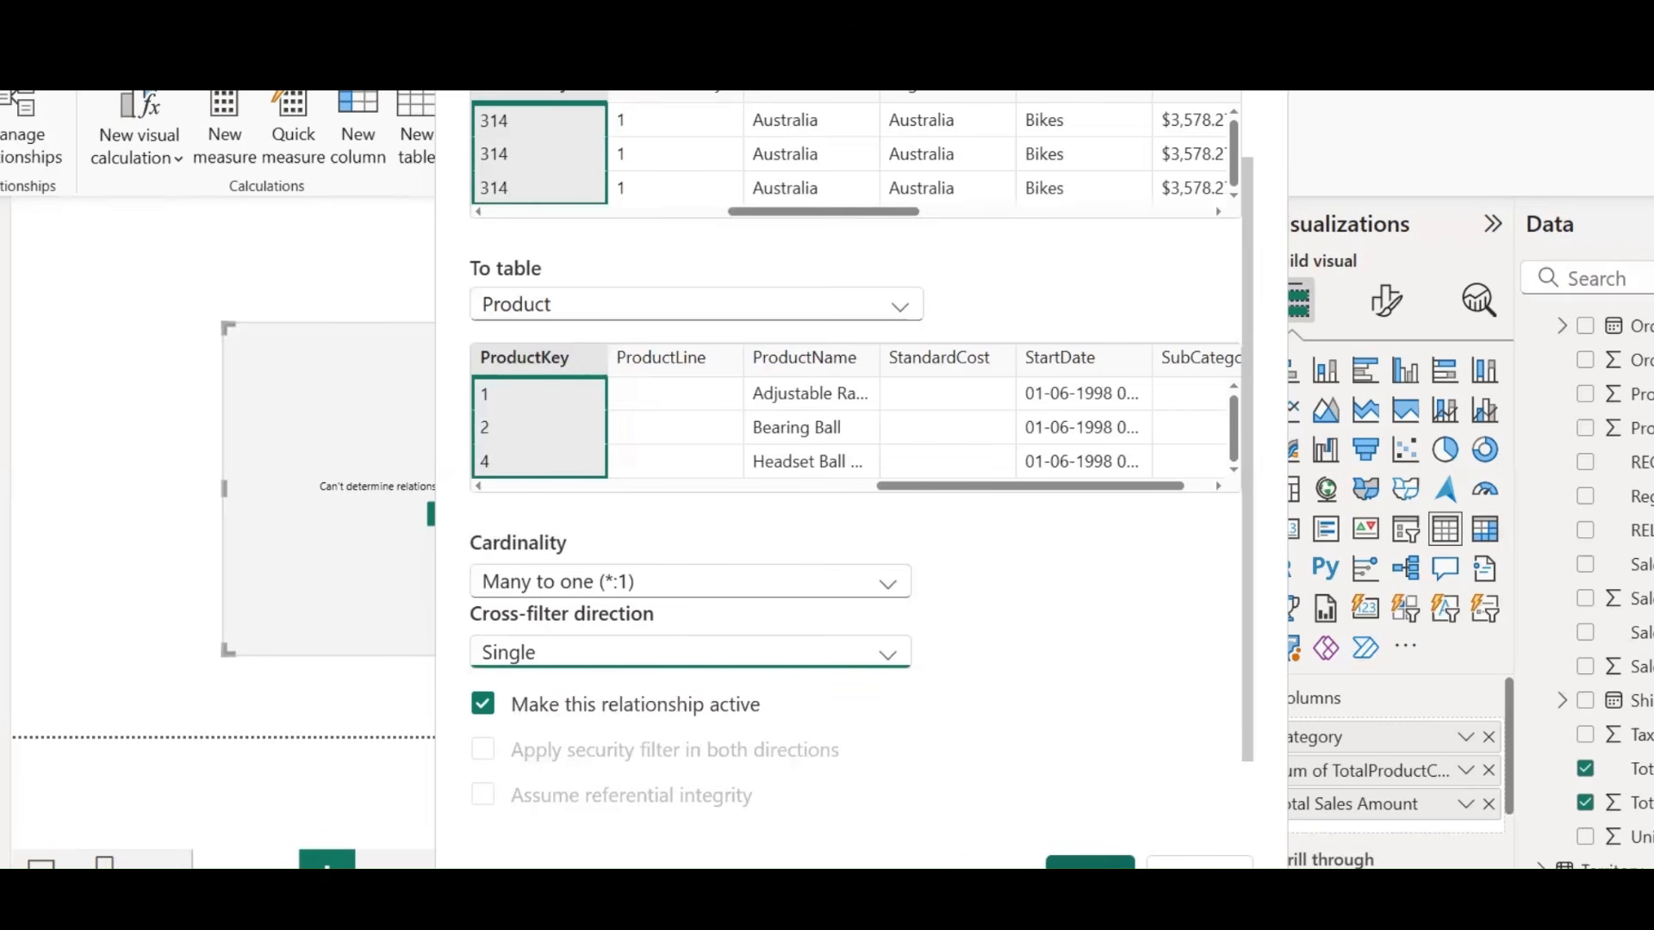
{"action": "left_click", "coordinate": [1089, 869]}
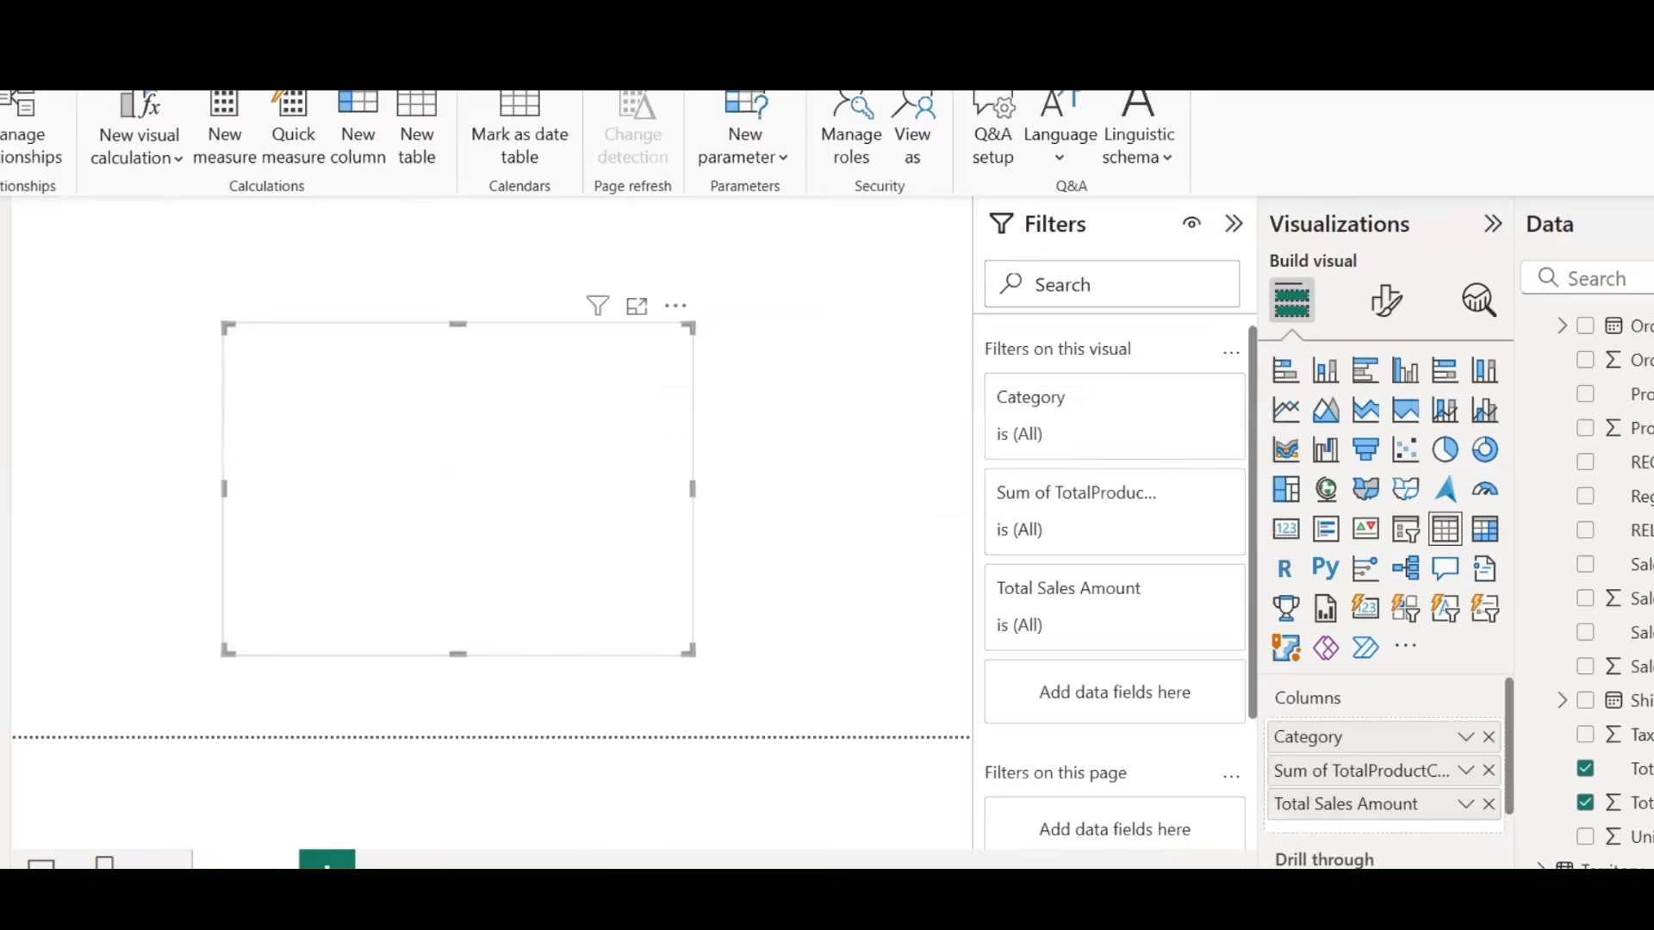
{"action": "left_click", "coordinate": [1387, 863]}
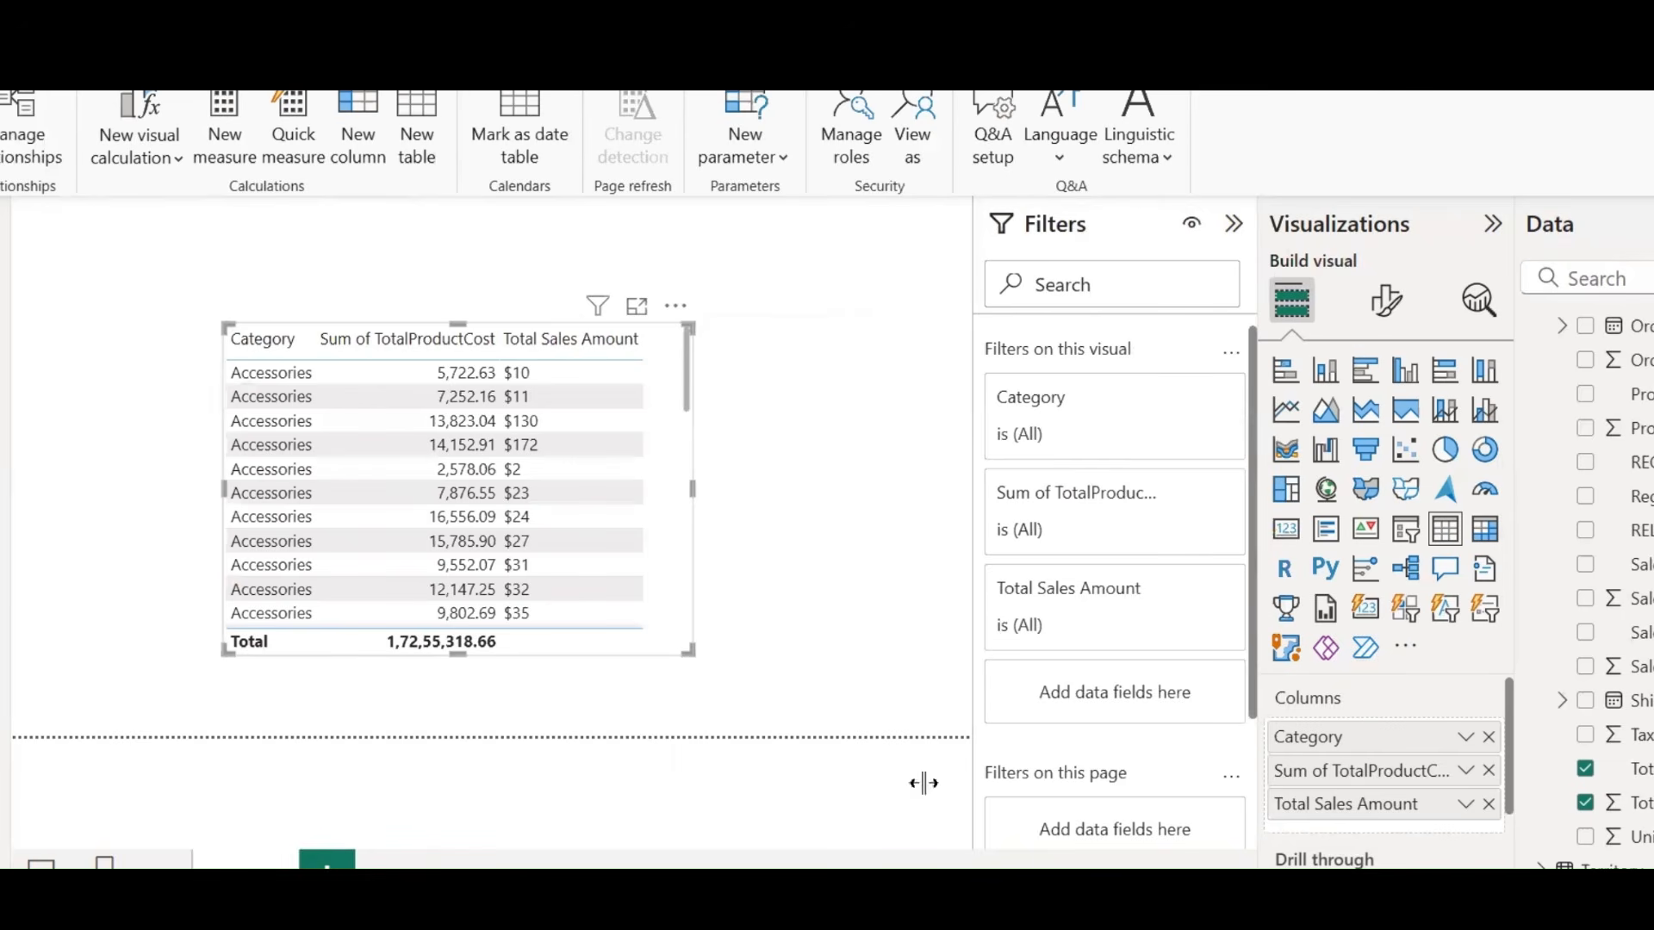
Step: Enlarge the table visual and look through its rows of product cost and sales amount by category
{"action": "left_click_drag", "start_coordinate": [685, 648], "coordinate": [900, 706]}
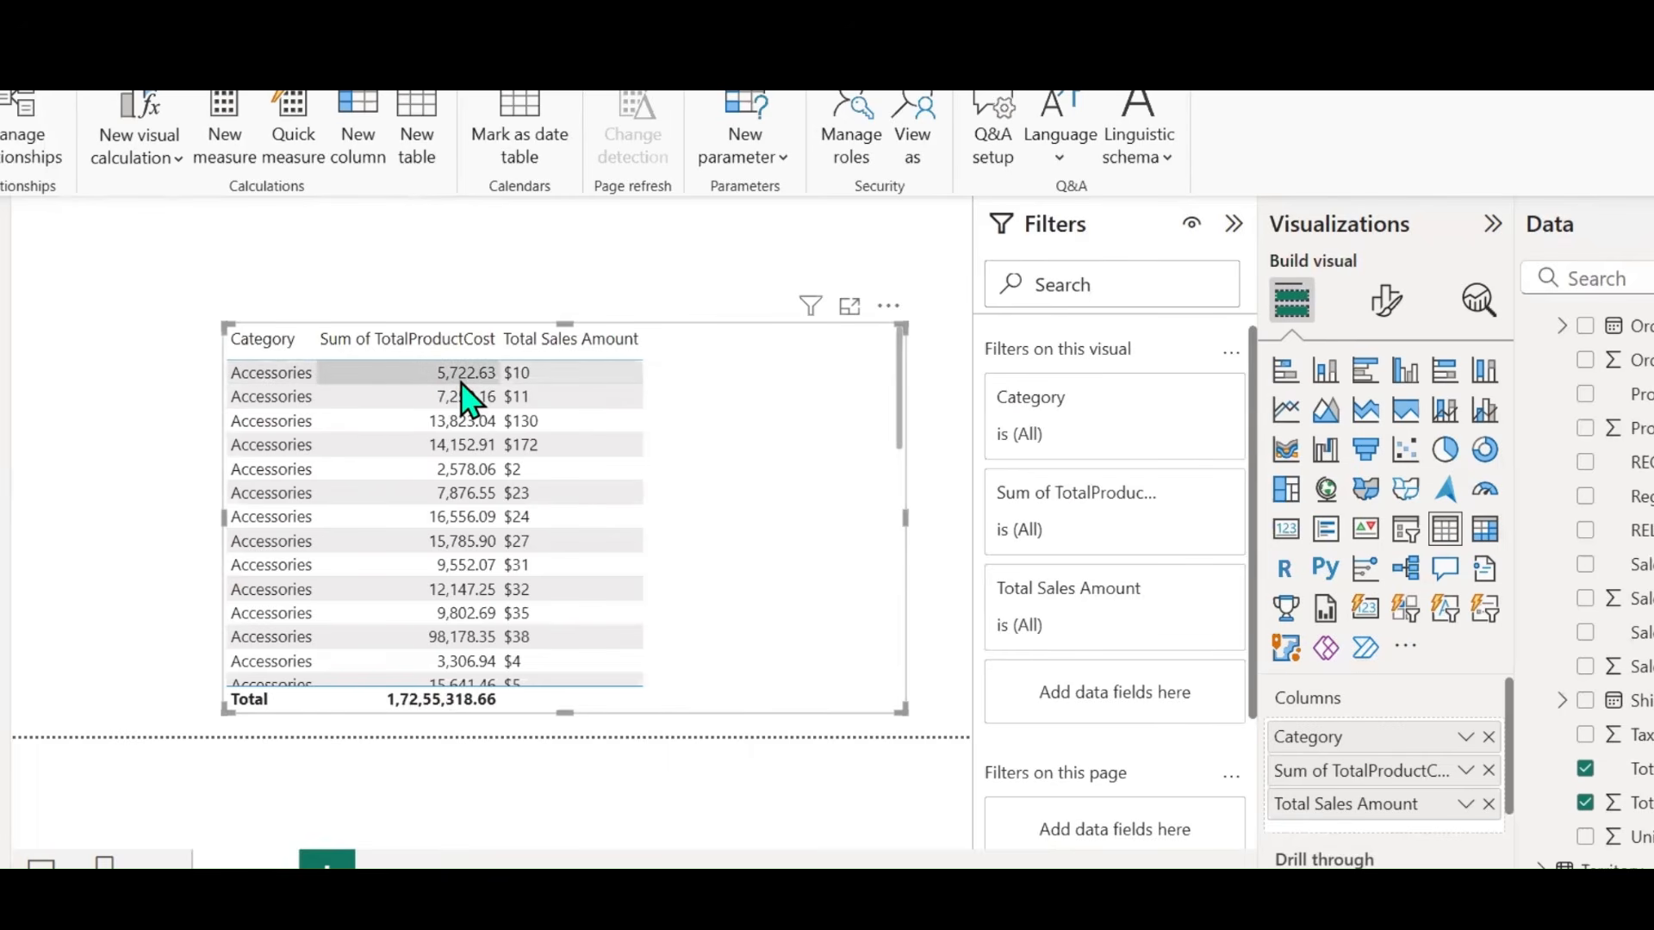
{"action": "scroll", "coordinate": [583, 480], "scroll_direction": "down", "scroll_amount": 4}
{"action": "scroll", "coordinate": [584, 480], "scroll_direction": "up", "scroll_amount": 3}
{"action": "scroll", "coordinate": [583, 479], "scroll_direction": "down", "scroll_amount": 6}
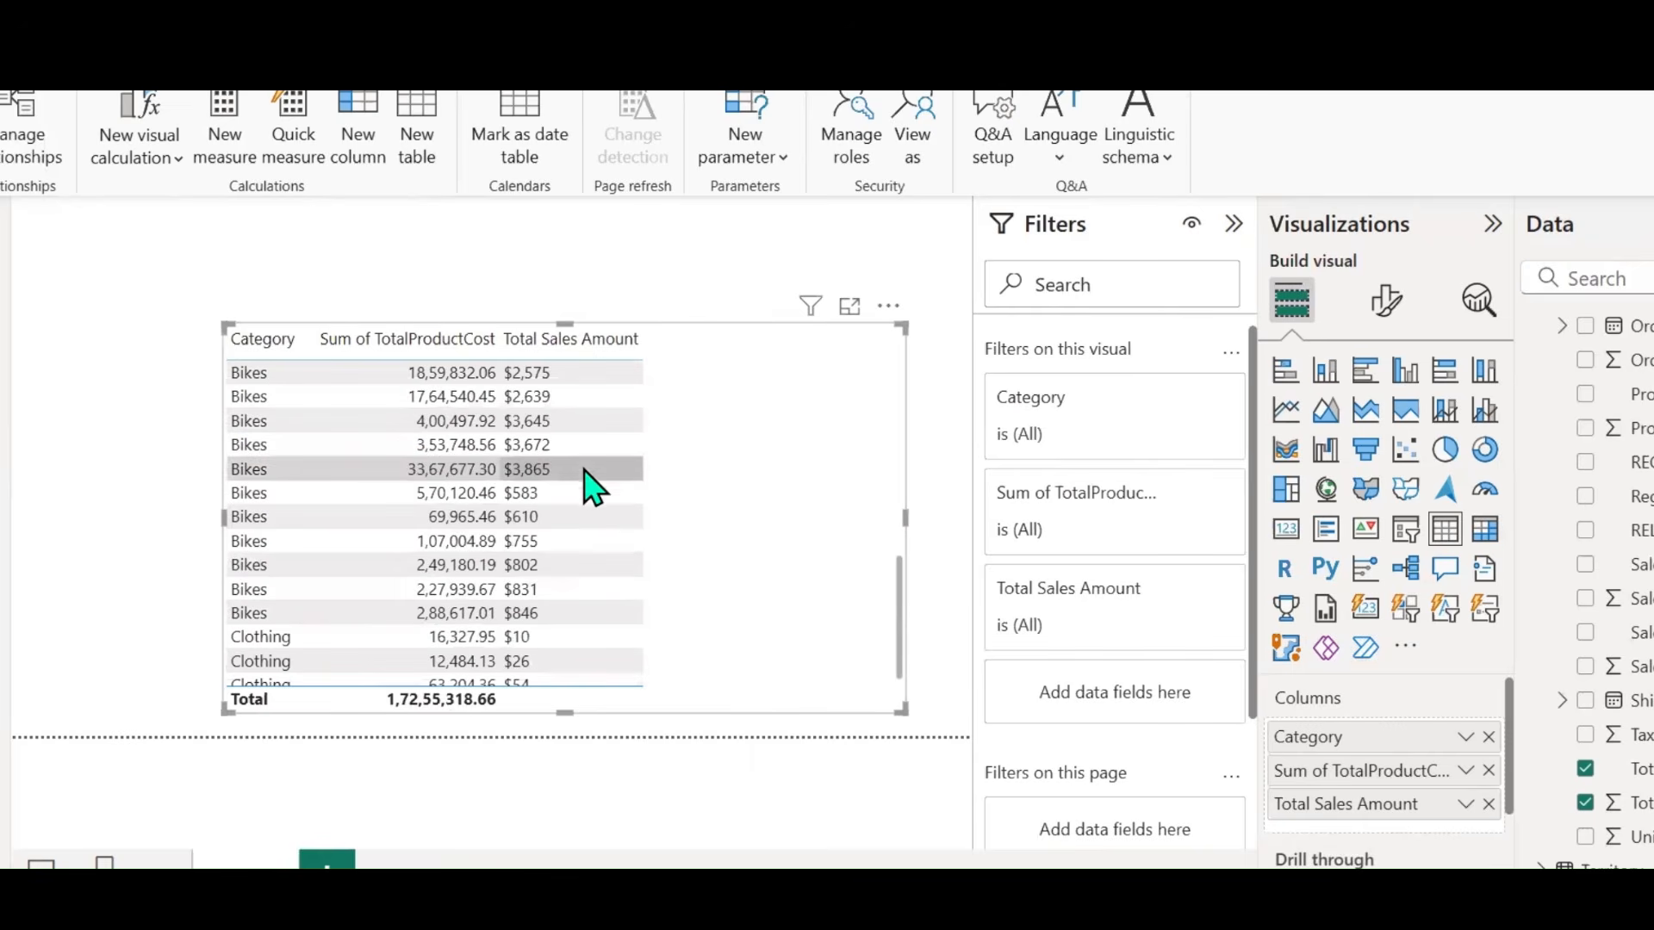
Step: Remove Sum of TotalProductCost from the table visual and check the summarization options for Total Sales Amount
{"action": "left_click", "coordinate": [1489, 771]}
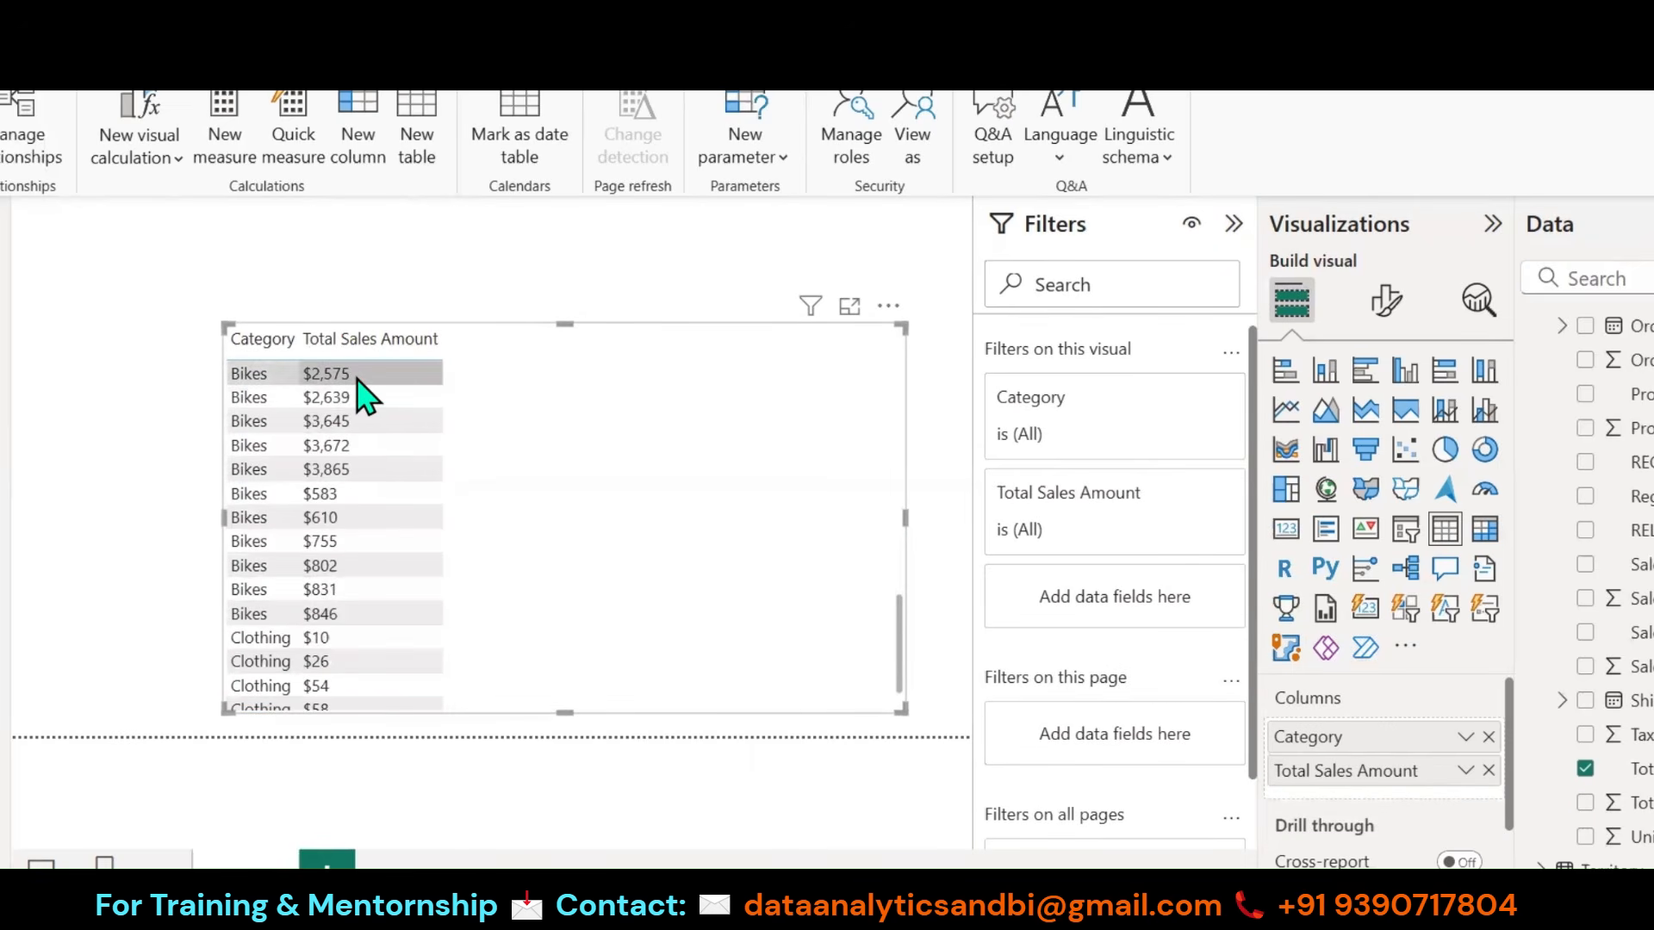
{"action": "left_click", "coordinate": [1465, 771]}
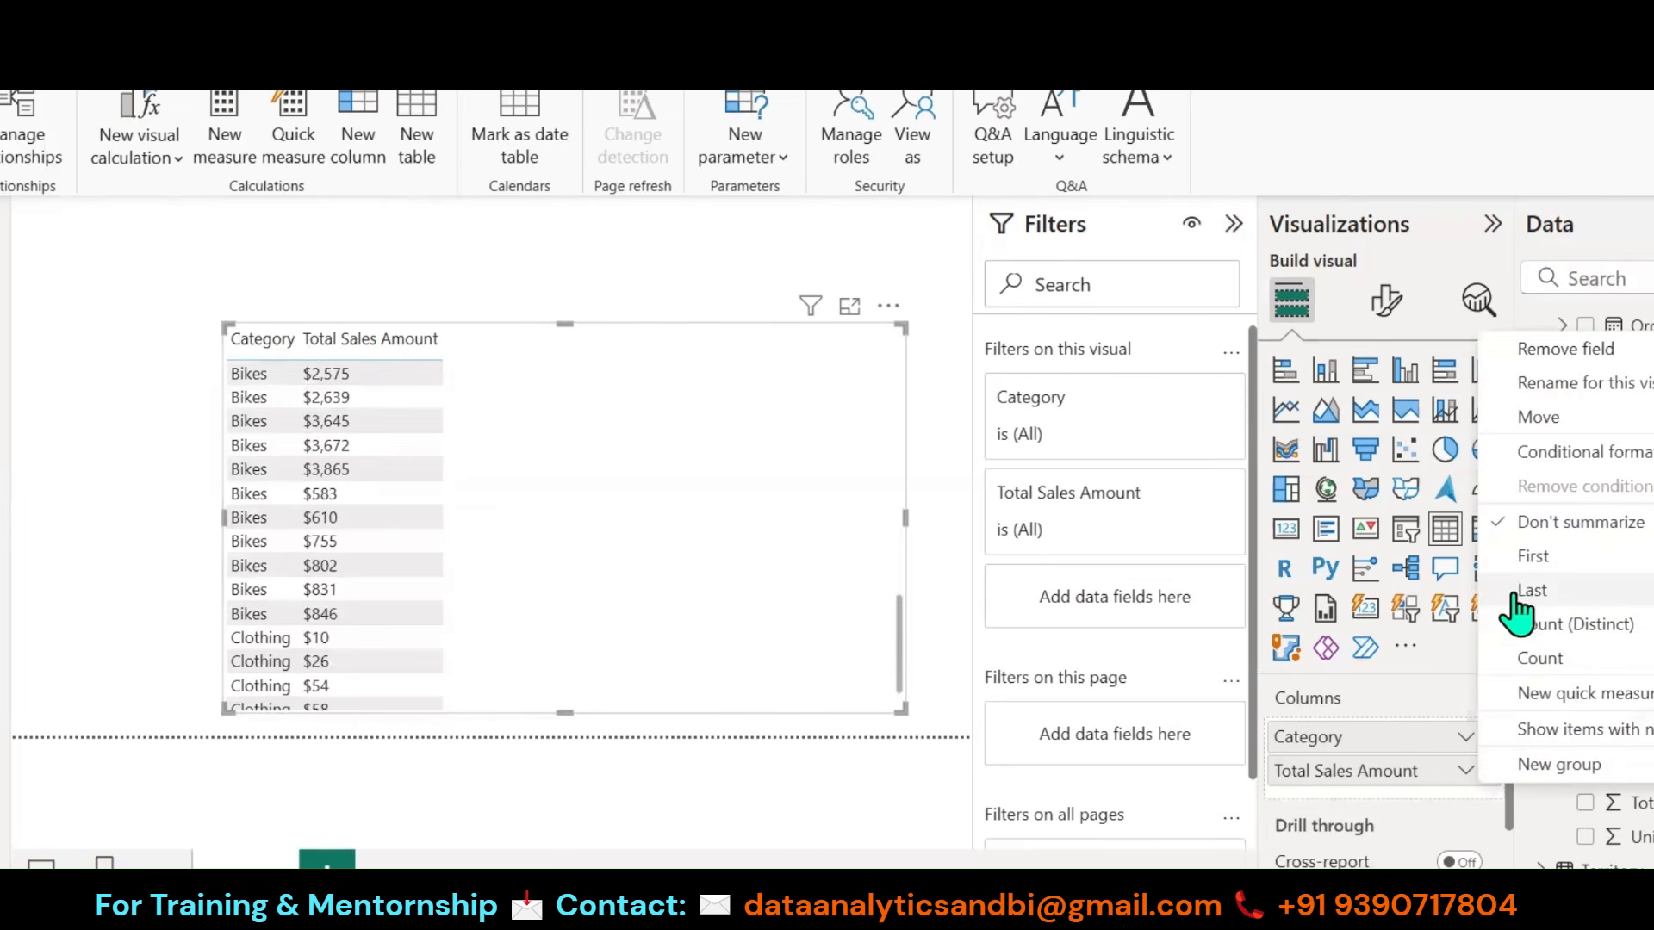
{"action": "left_click", "coordinate": [1351, 769]}
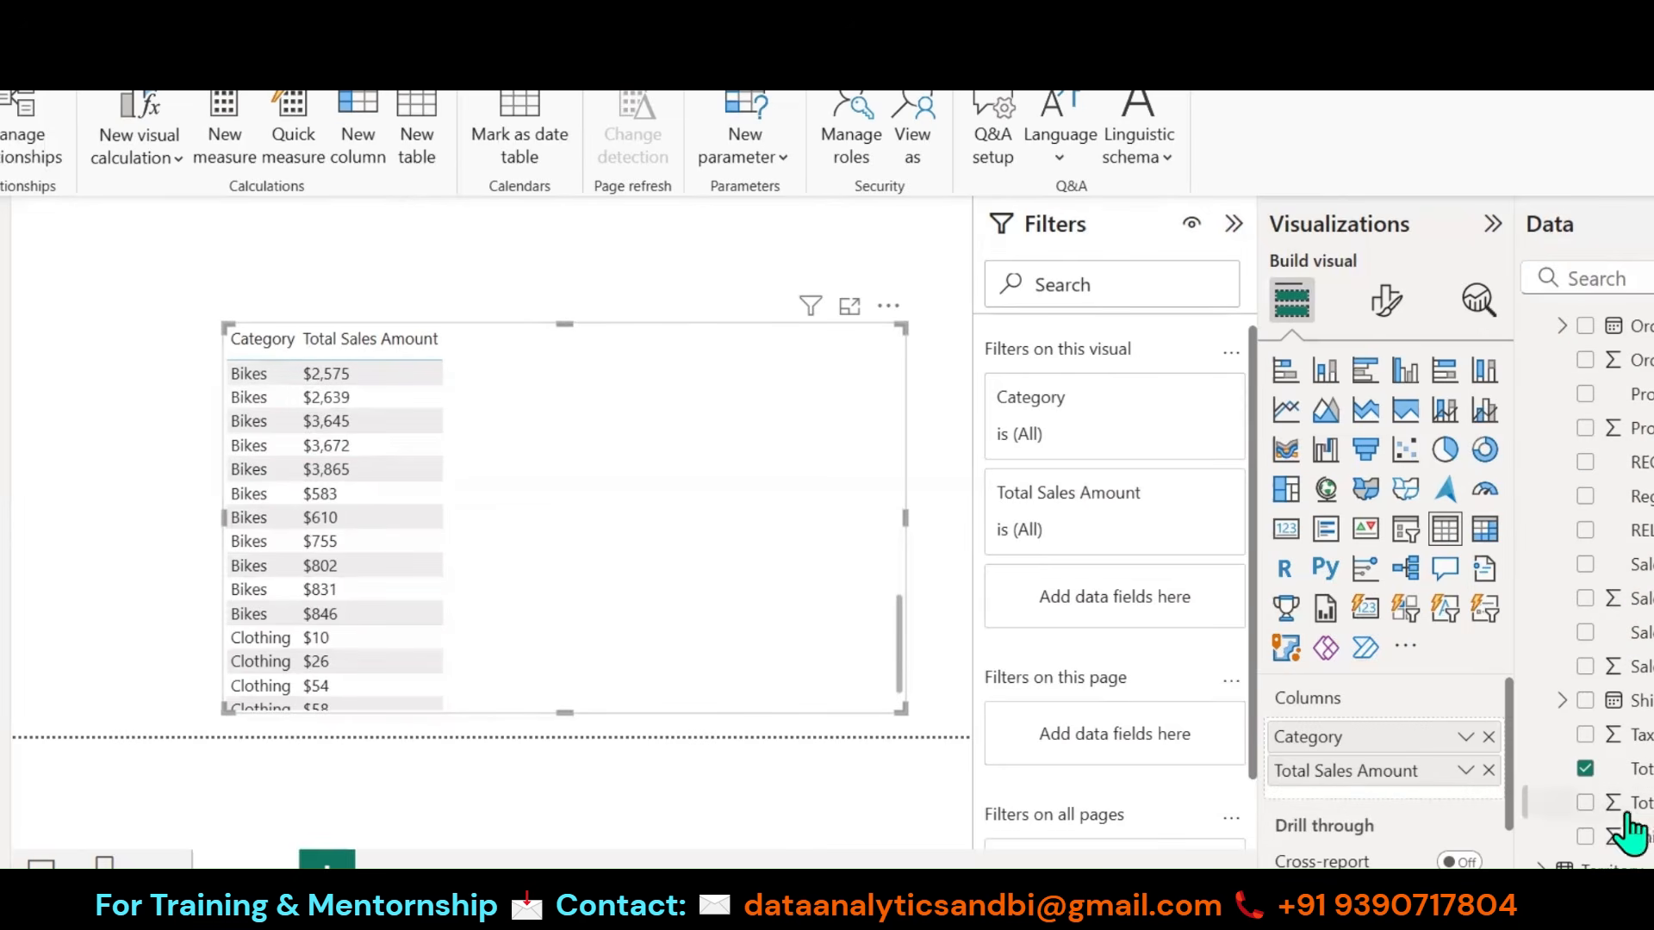
Step: Add UnitPrice after Category in the table visual, check its aggregation options, and remove Total Sales Amount
{"action": "left_click_drag", "start_coordinate": [1637, 836], "coordinate": [1433, 774]}
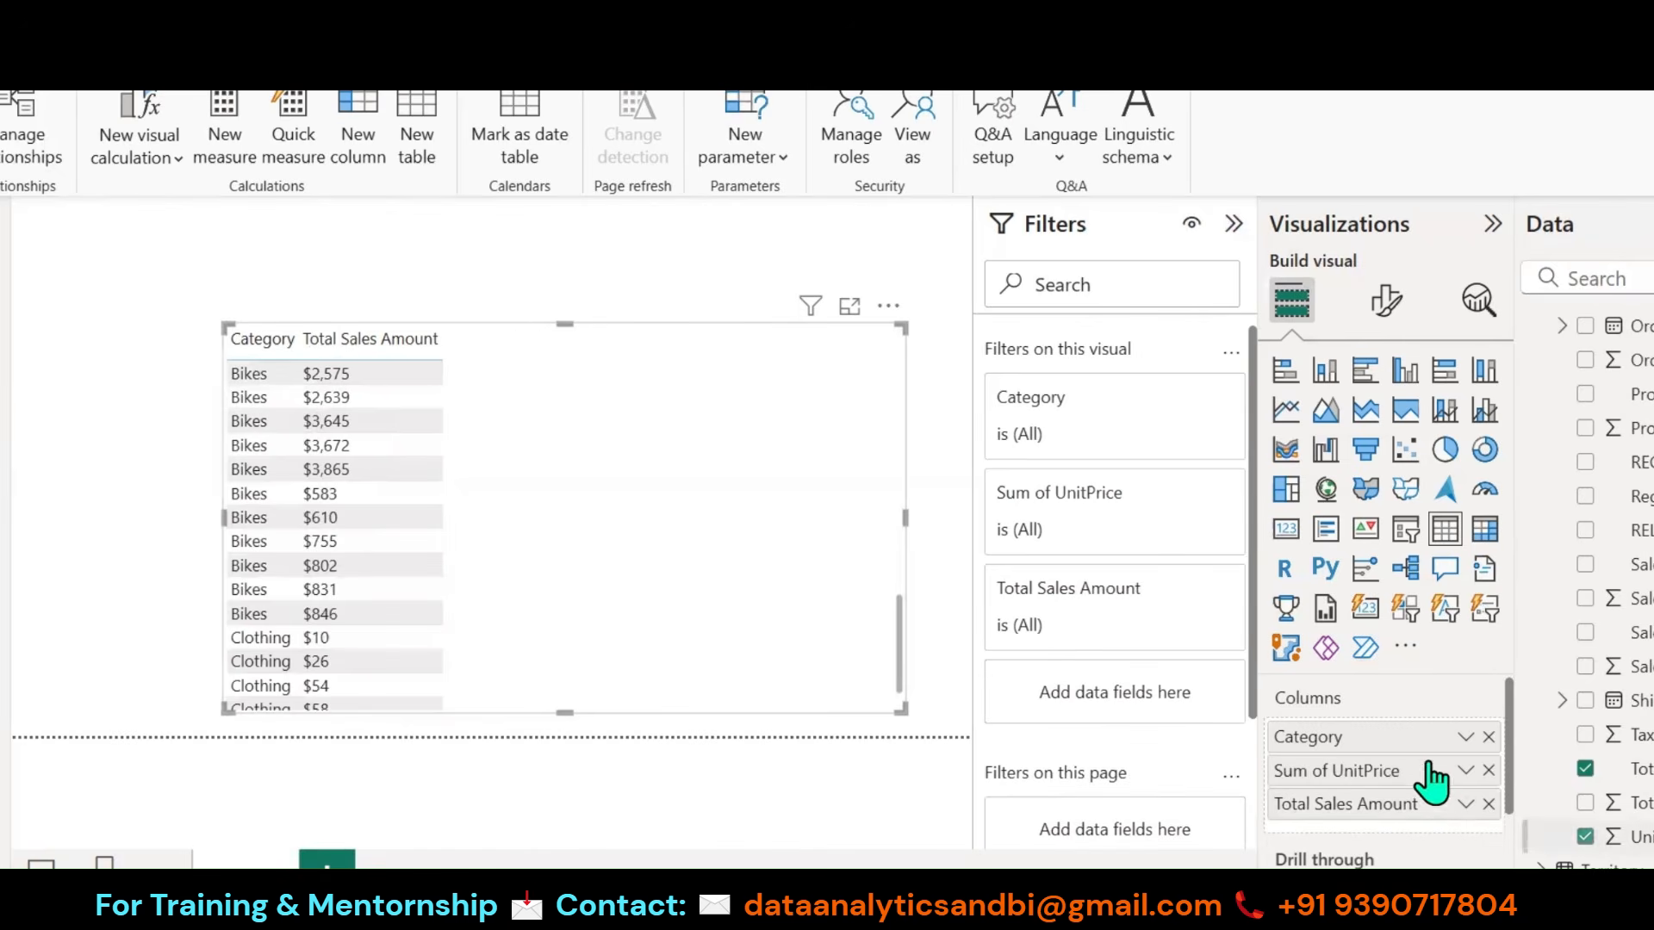
{"action": "left_click", "coordinate": [1465, 771]}
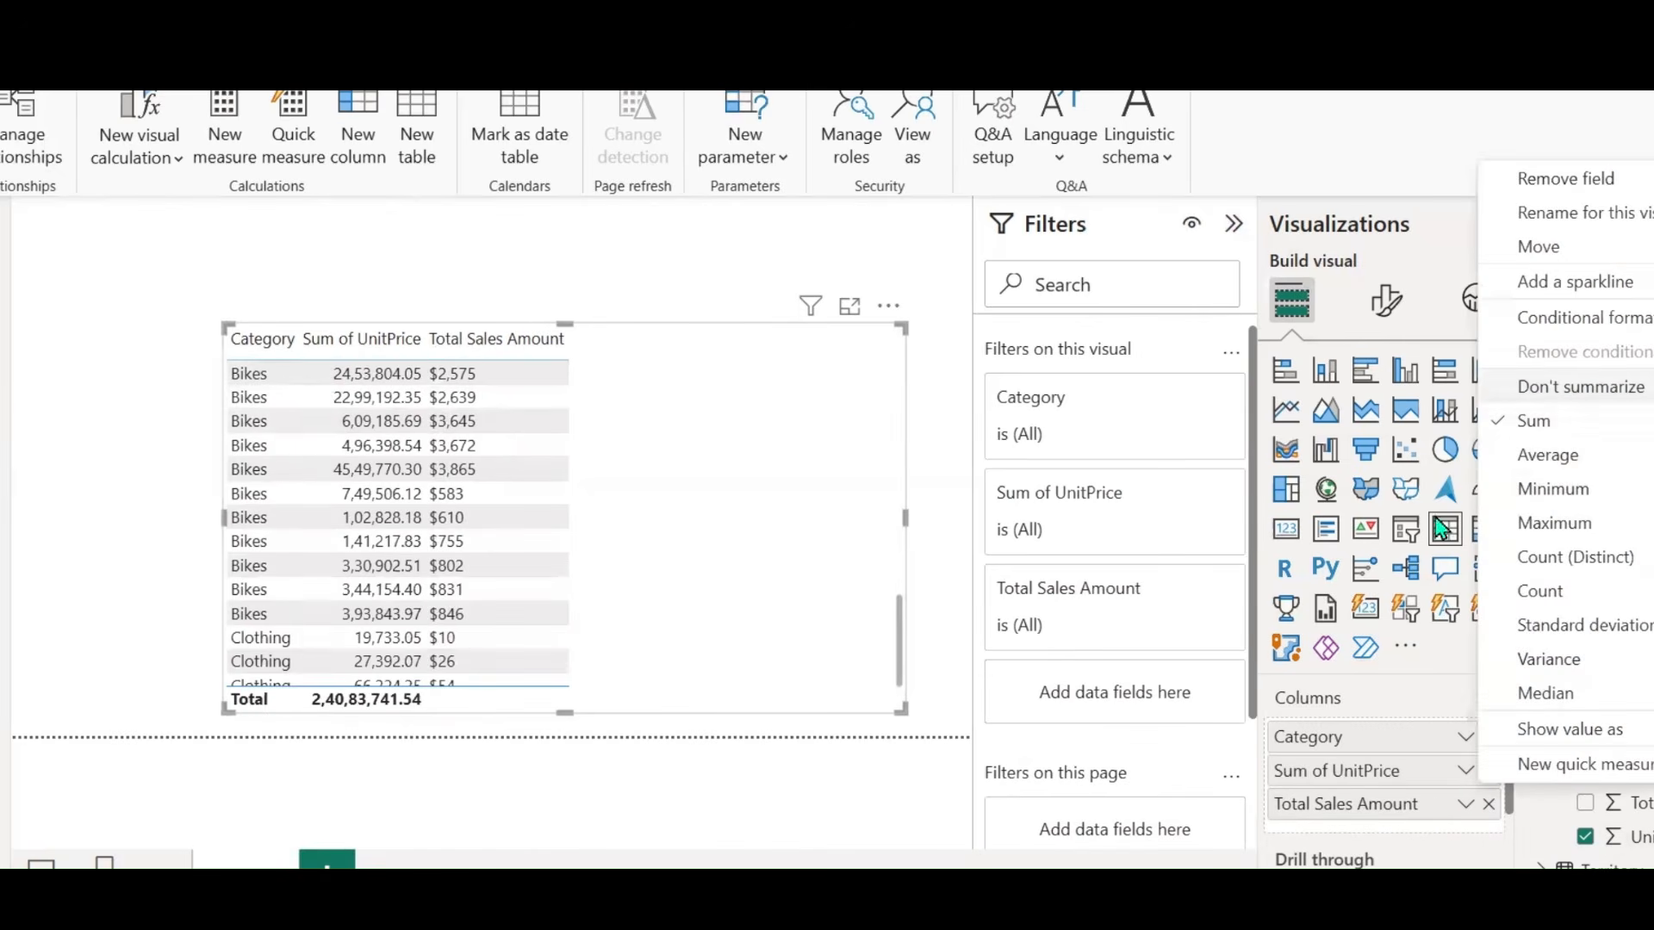
{"action": "left_click", "coordinate": [1497, 822]}
{"action": "left_click", "coordinate": [1489, 805]}
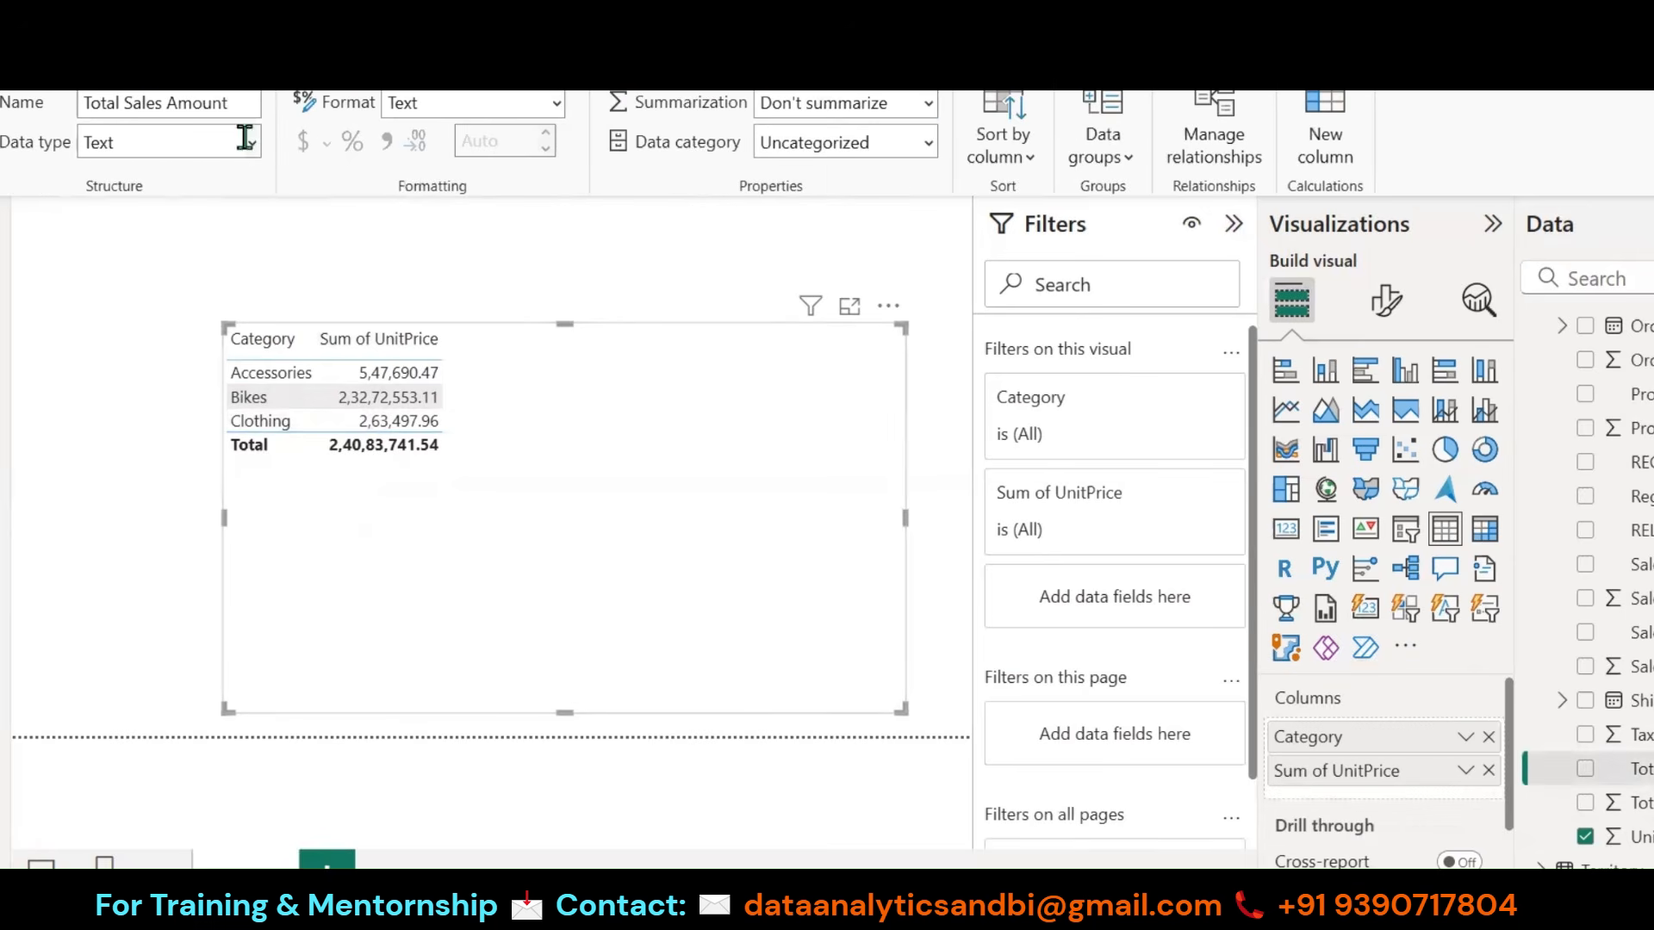
Step: Change the data type of the Total Sales Amount column to Whole number
{"action": "left_click", "coordinate": [255, 144]}
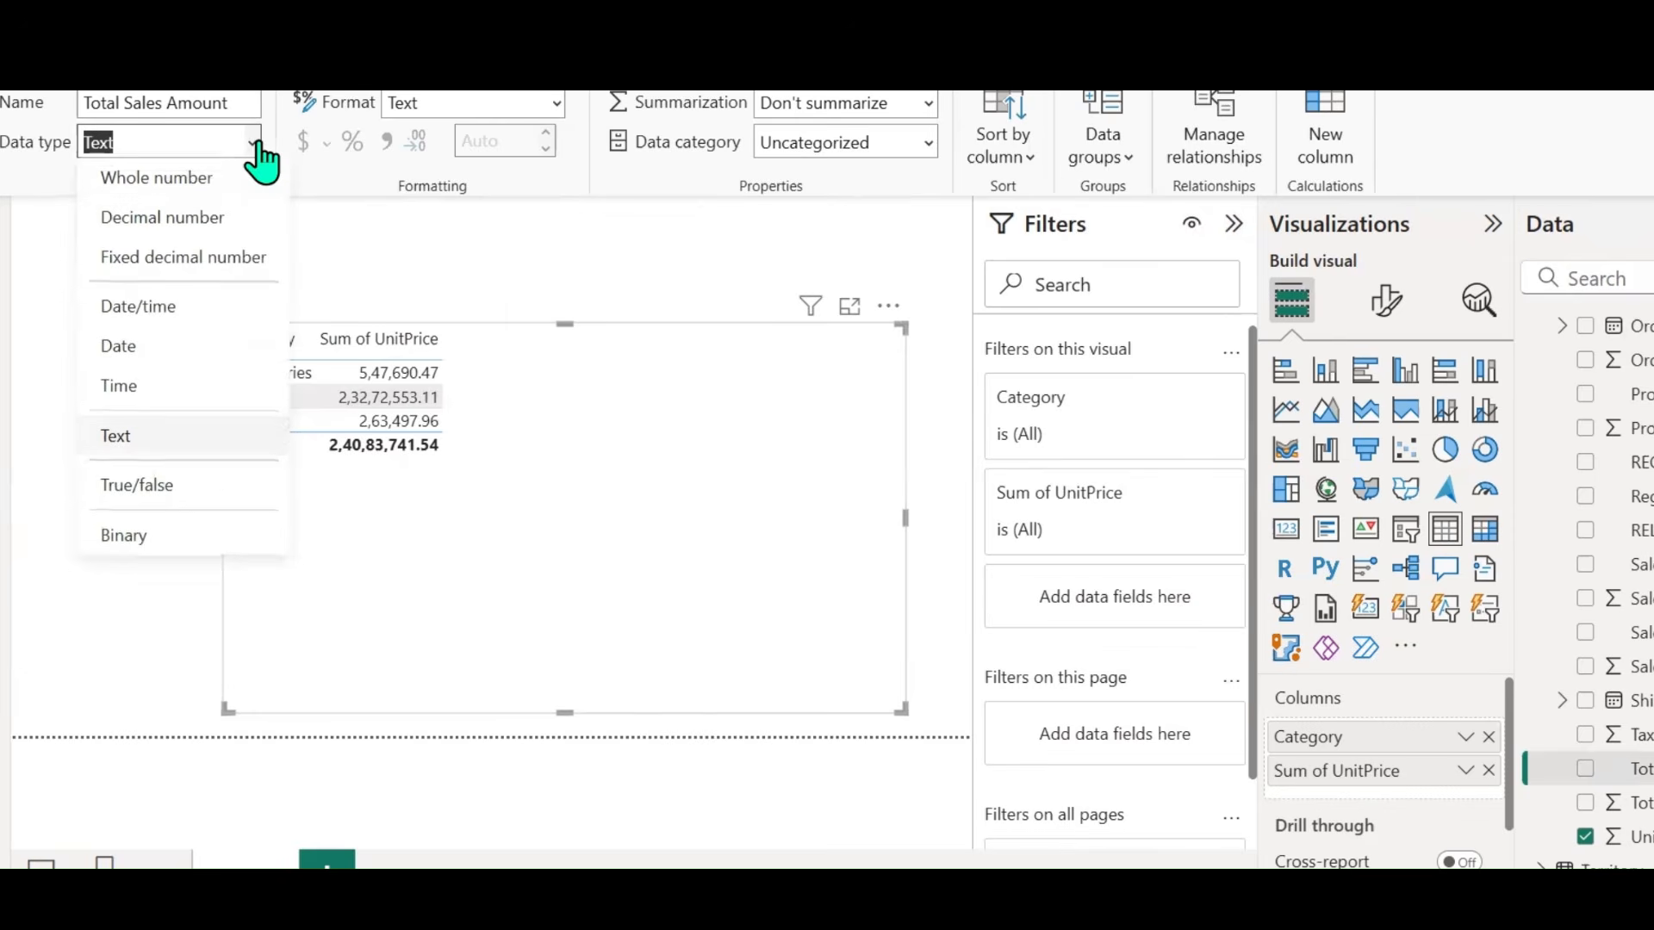
{"action": "left_click", "coordinate": [185, 175]}
{"action": "left_click", "coordinate": [1023, 590]}
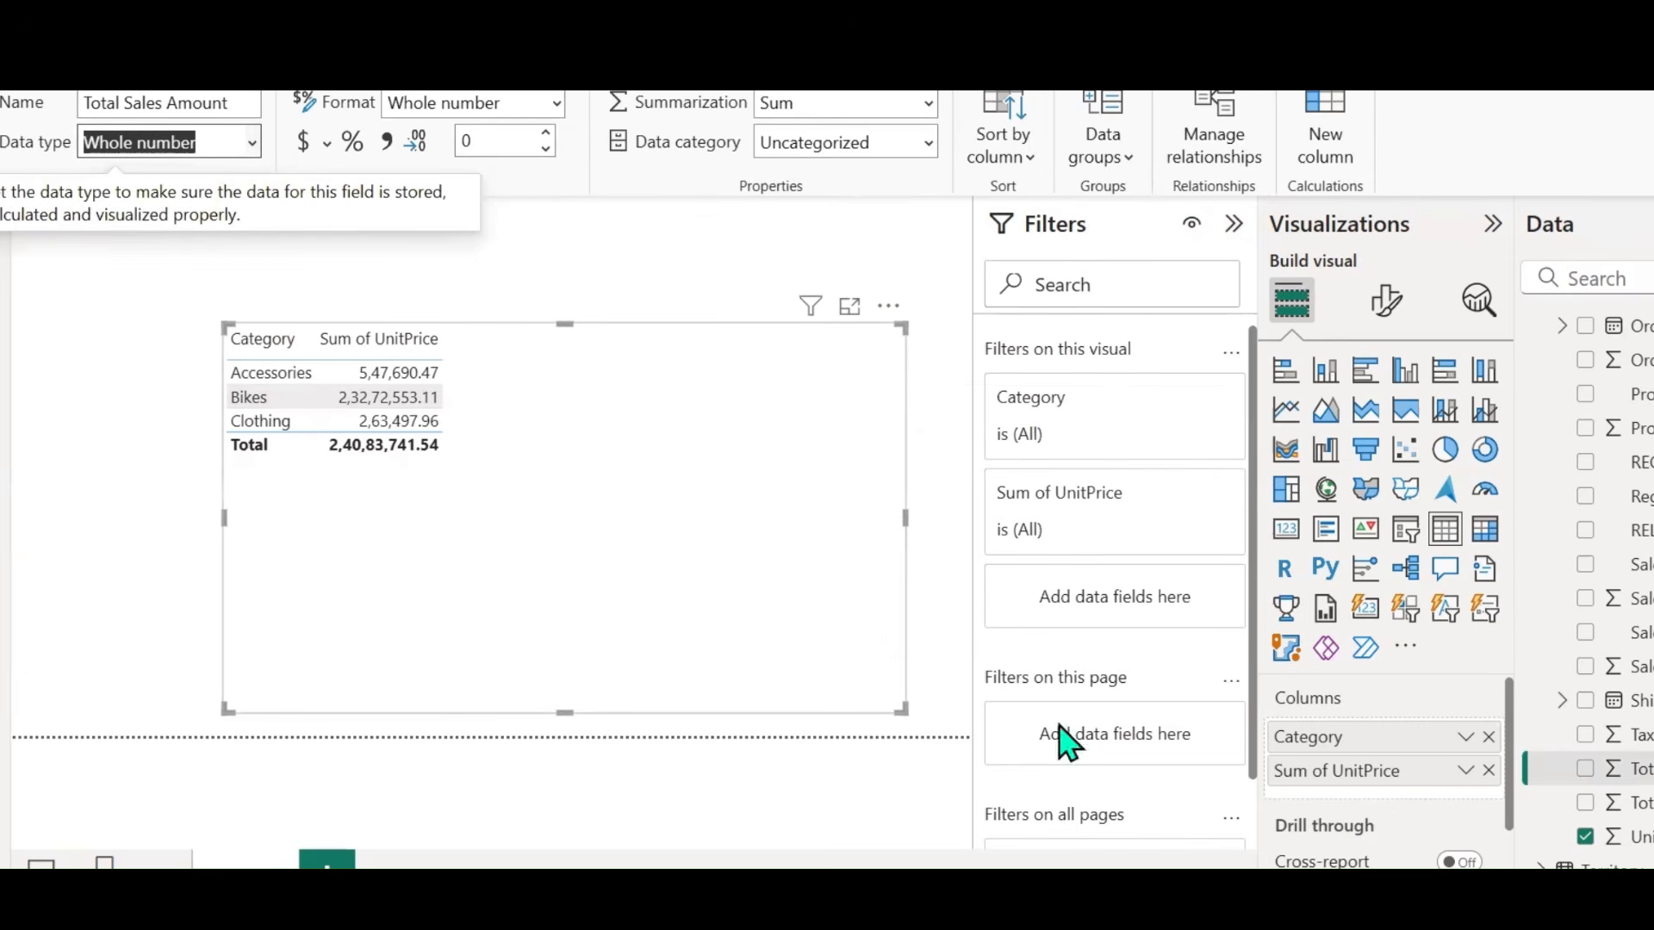
Step: Add Total Sales Amount back to the table visual after Sum of UnitPrice and format it as dollar currency
{"action": "left_click_drag", "start_coordinate": [1632, 769], "coordinate": [1388, 805]}
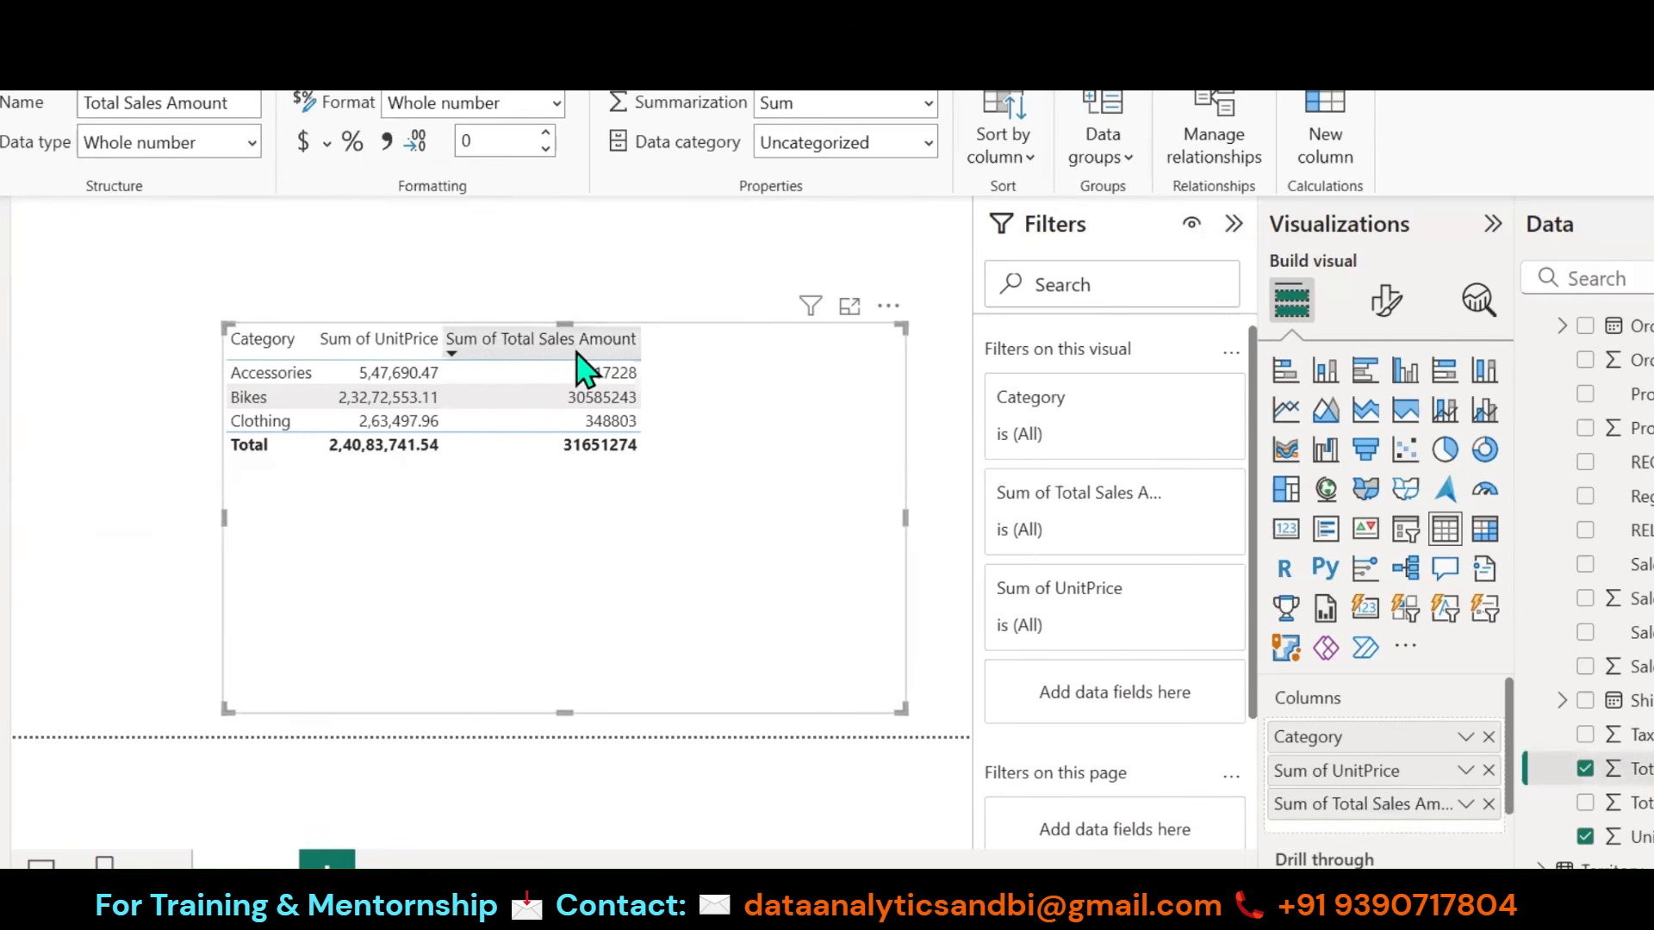
{"action": "left_click", "coordinate": [303, 145]}
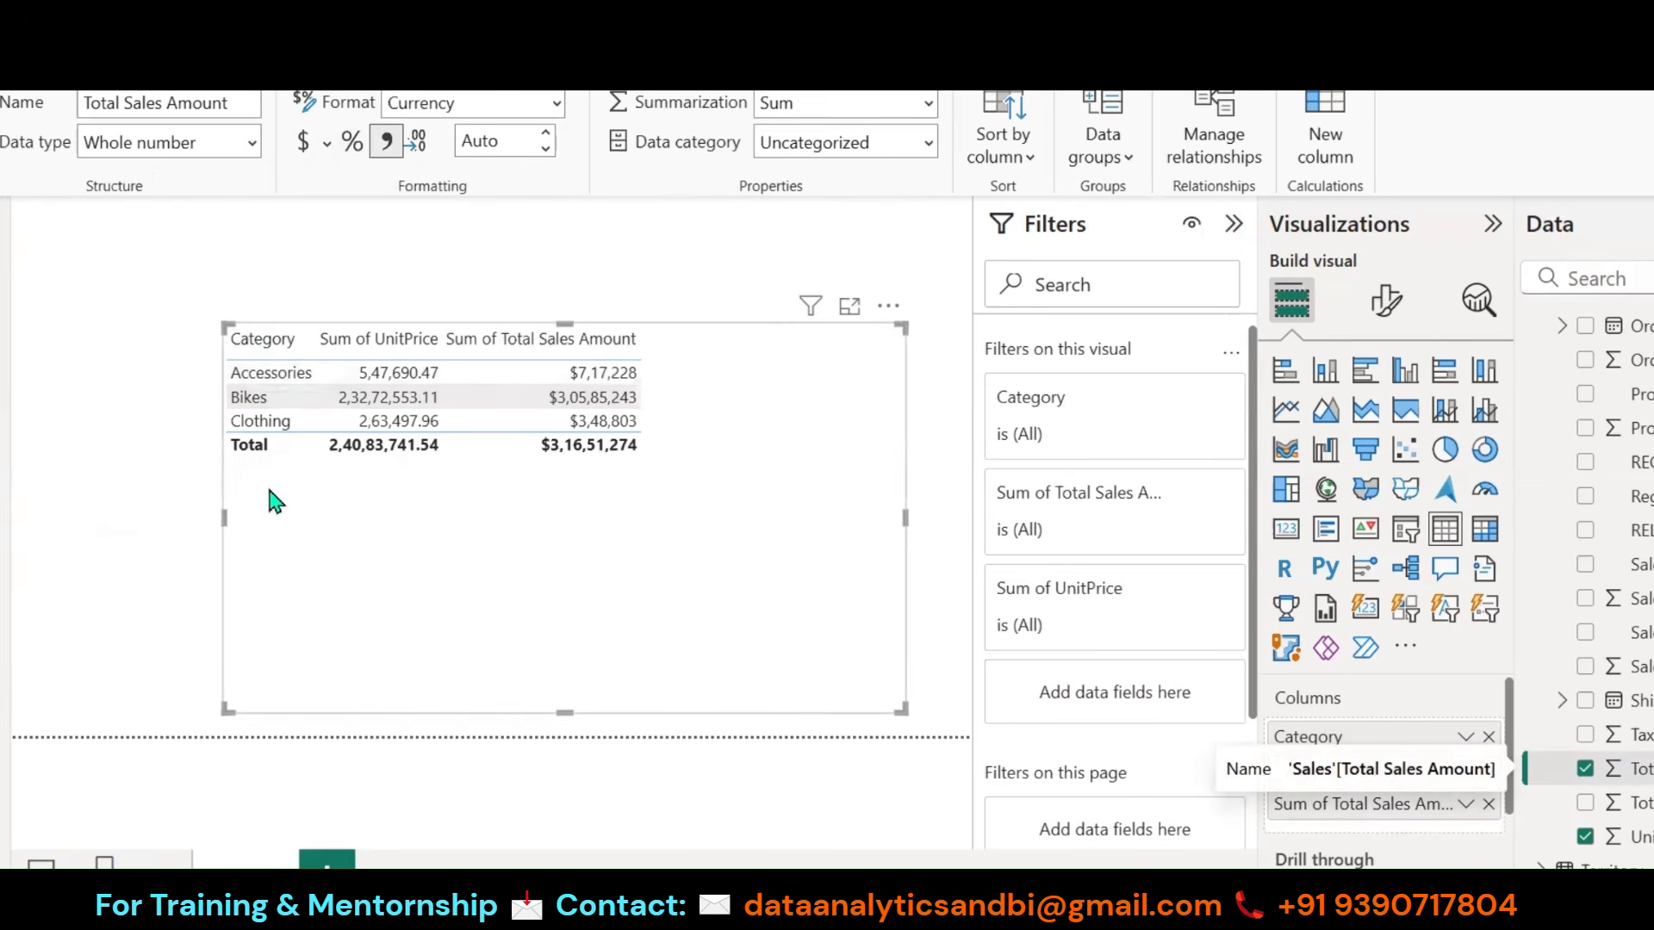
Step: Move the table visual to the page's left edge and add Region from the Territory table after Category
{"action": "left_click_drag", "start_coordinate": [323, 523], "coordinate": [133, 527]}
{"action": "scroll", "coordinate": [1603, 523], "scroll_direction": "up", "scroll_amount": 5}
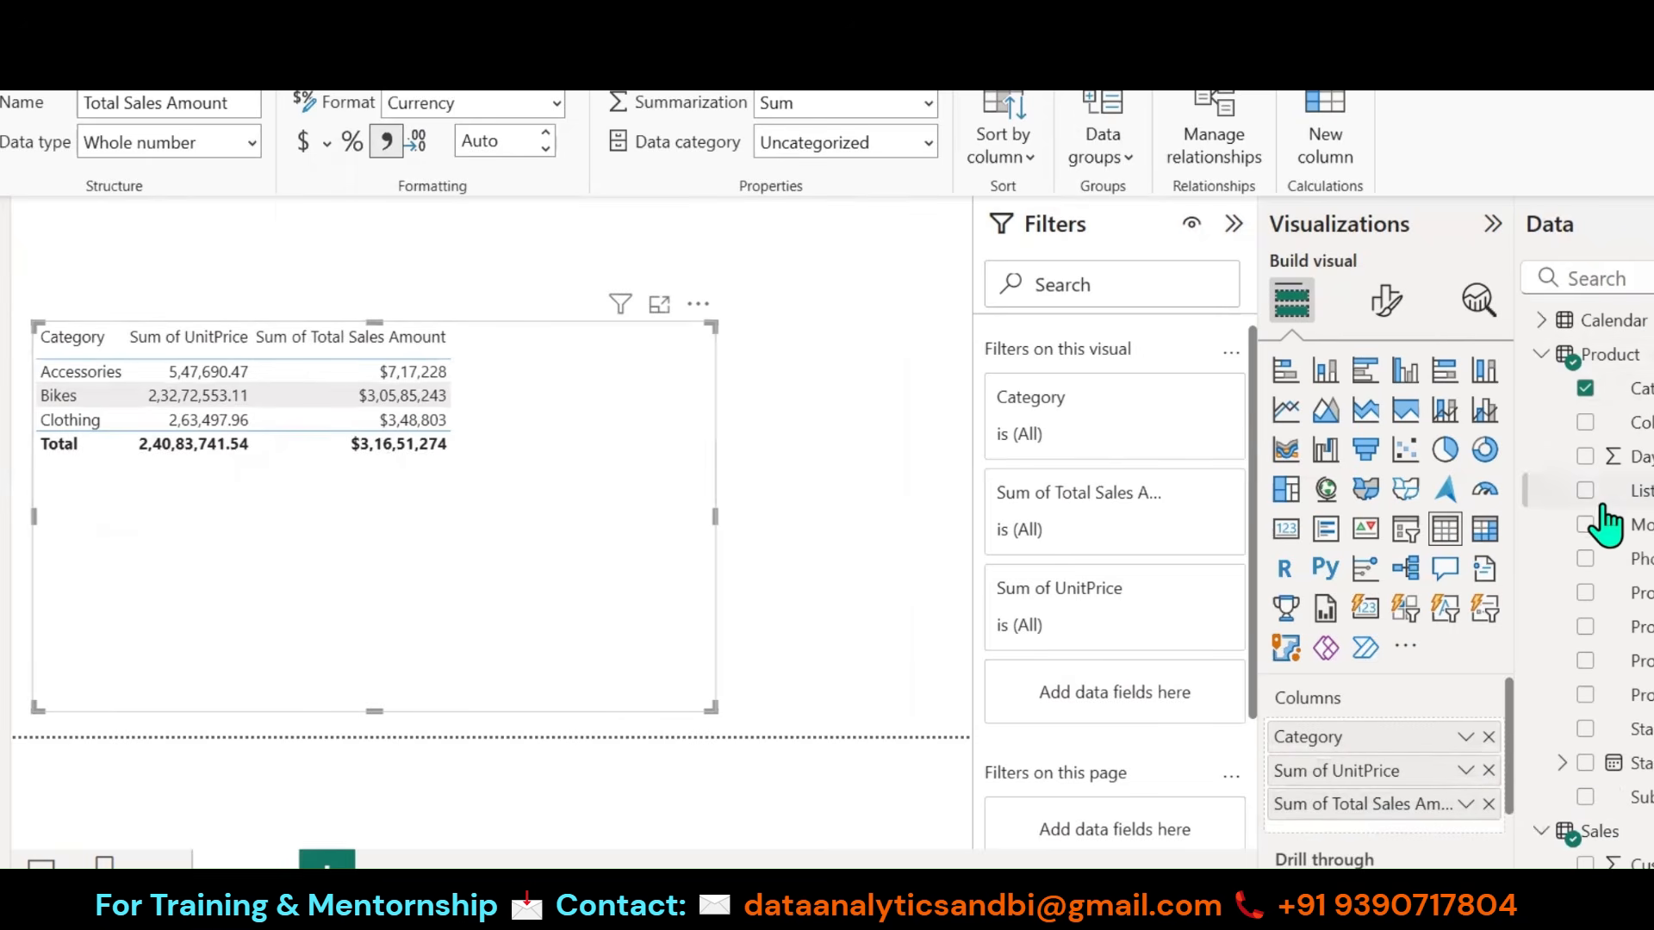
{"action": "left_click", "coordinate": [1541, 356]}
{"action": "left_click", "coordinate": [1540, 390]}
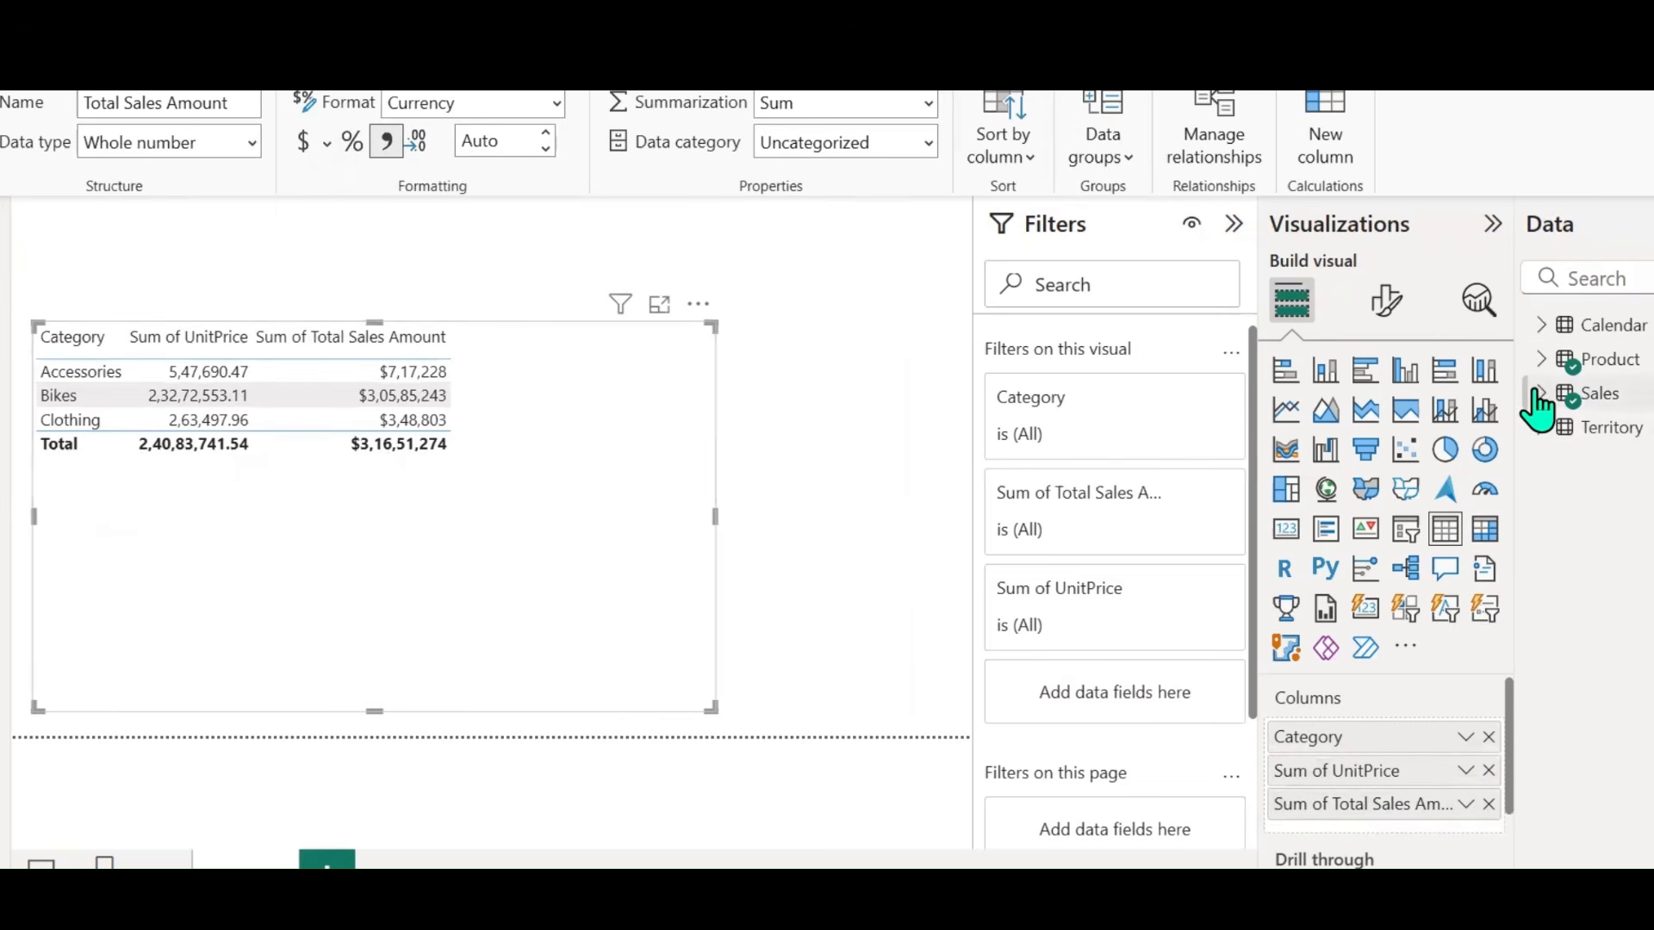
{"action": "left_click", "coordinate": [1542, 428]}
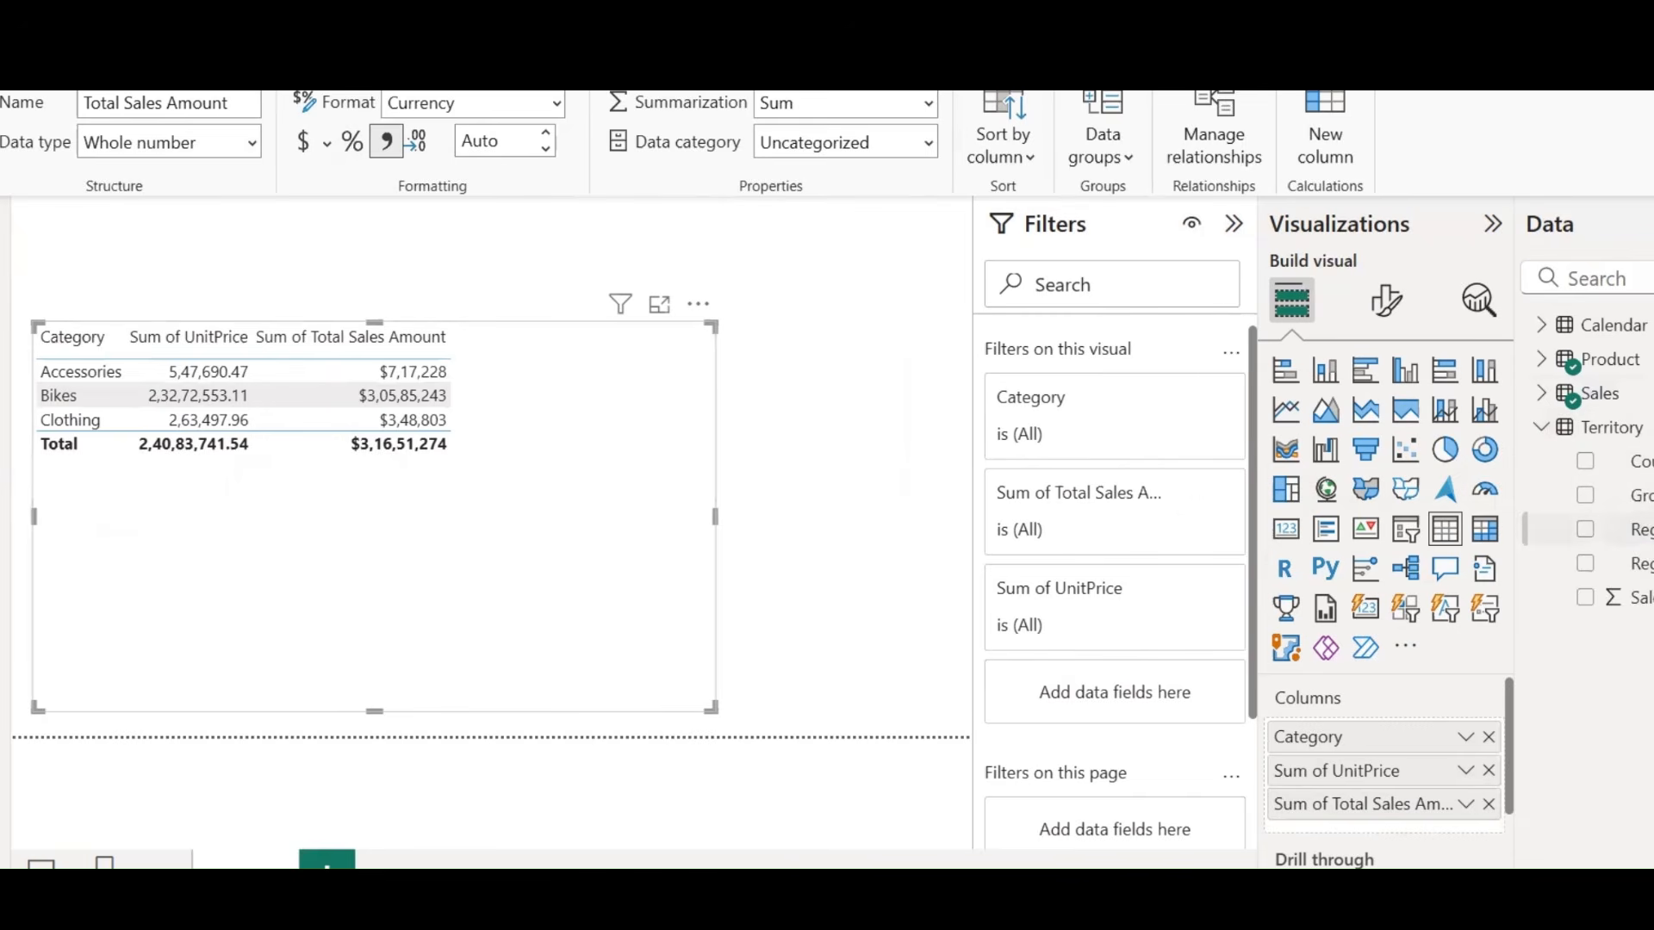
{"action": "left_click_drag", "start_coordinate": [1645, 533], "coordinate": [1378, 775]}
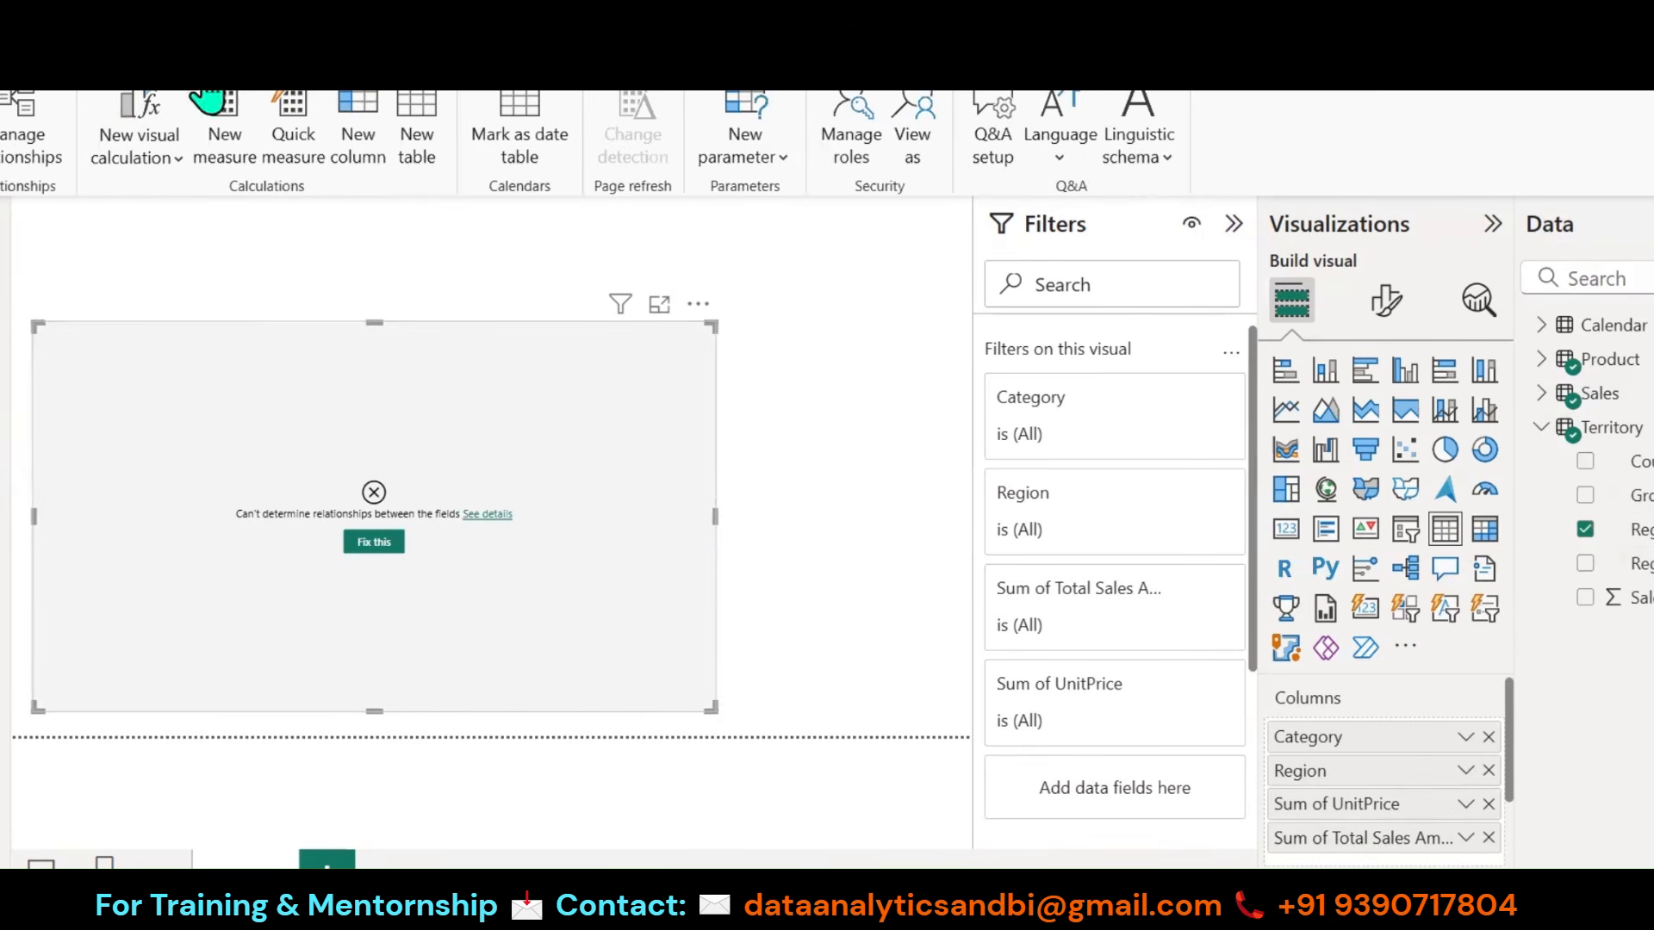
Step: Create an active many-to-one relationship from Sales to Territory on the sales territory key, with single cross-filter direction
{"action": "left_click", "coordinate": [13, 148]}
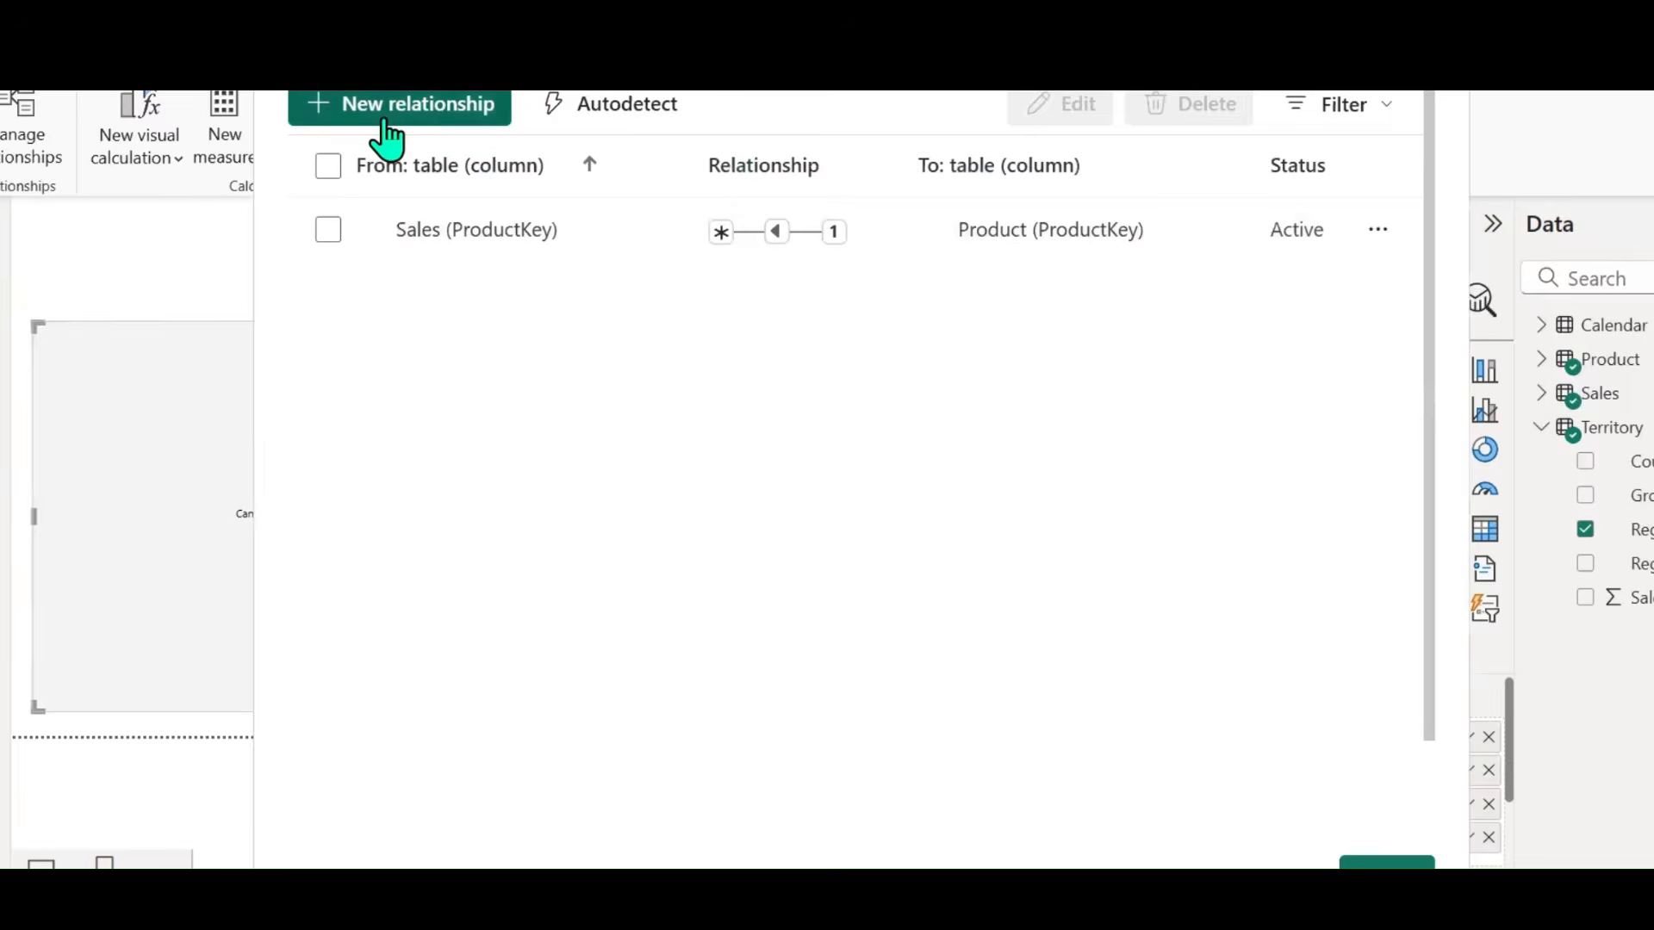
{"action": "left_click", "coordinate": [389, 110]}
{"action": "left_click", "coordinate": [602, 186]}
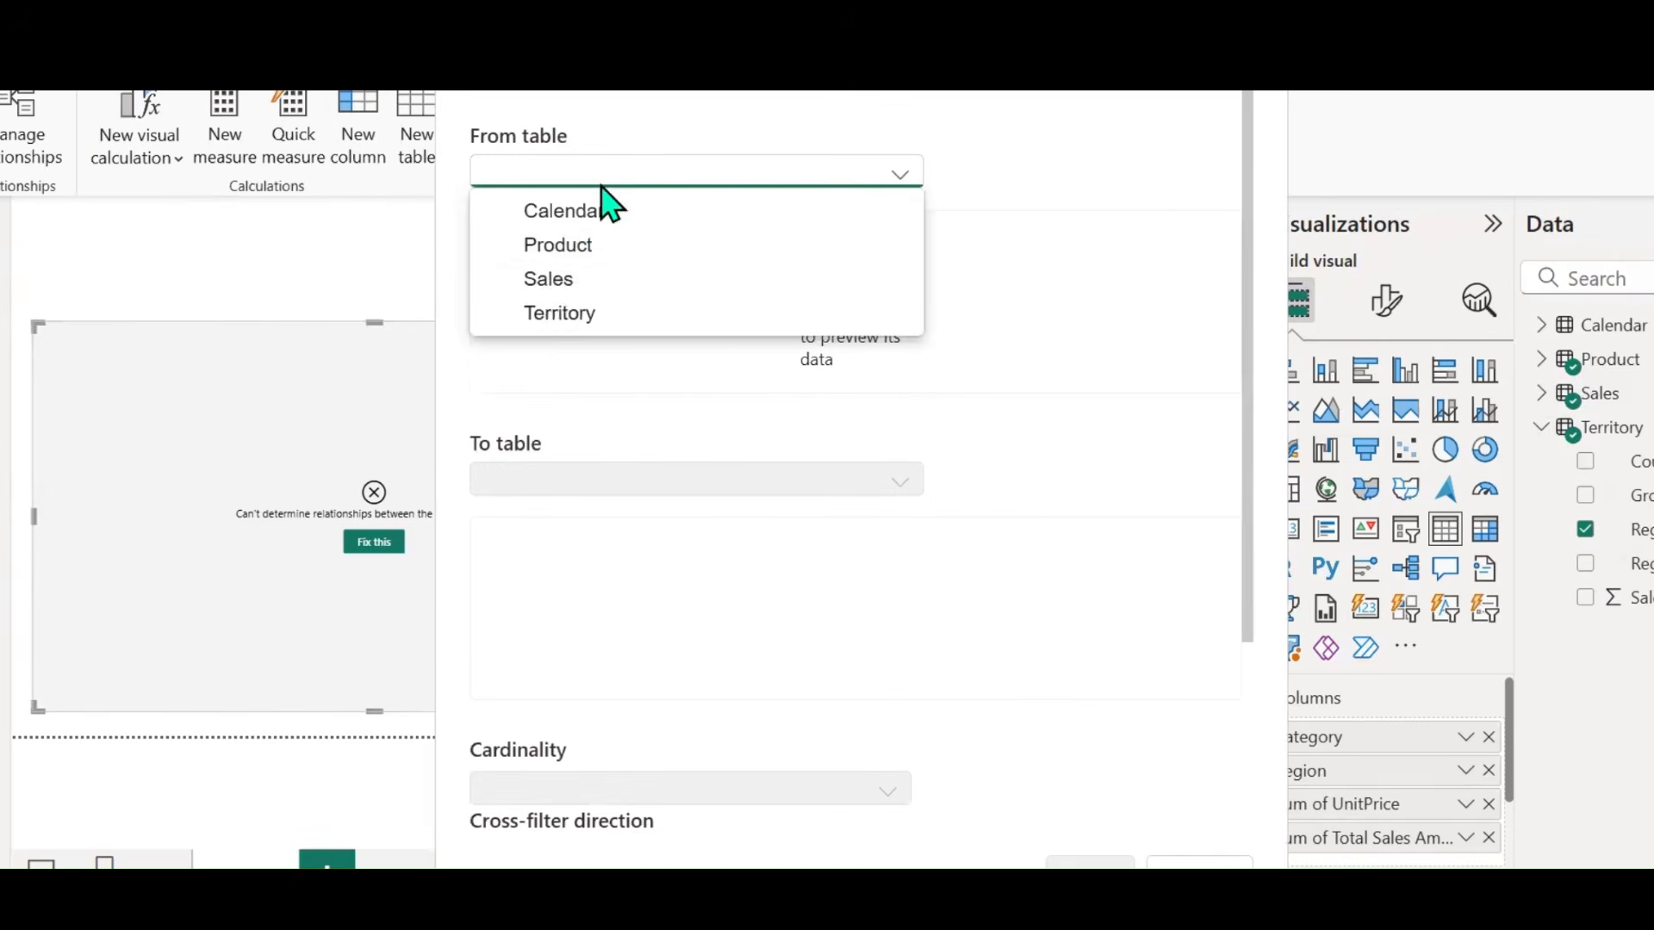
{"action": "left_click", "coordinate": [552, 286]}
{"action": "left_click", "coordinate": [593, 449]}
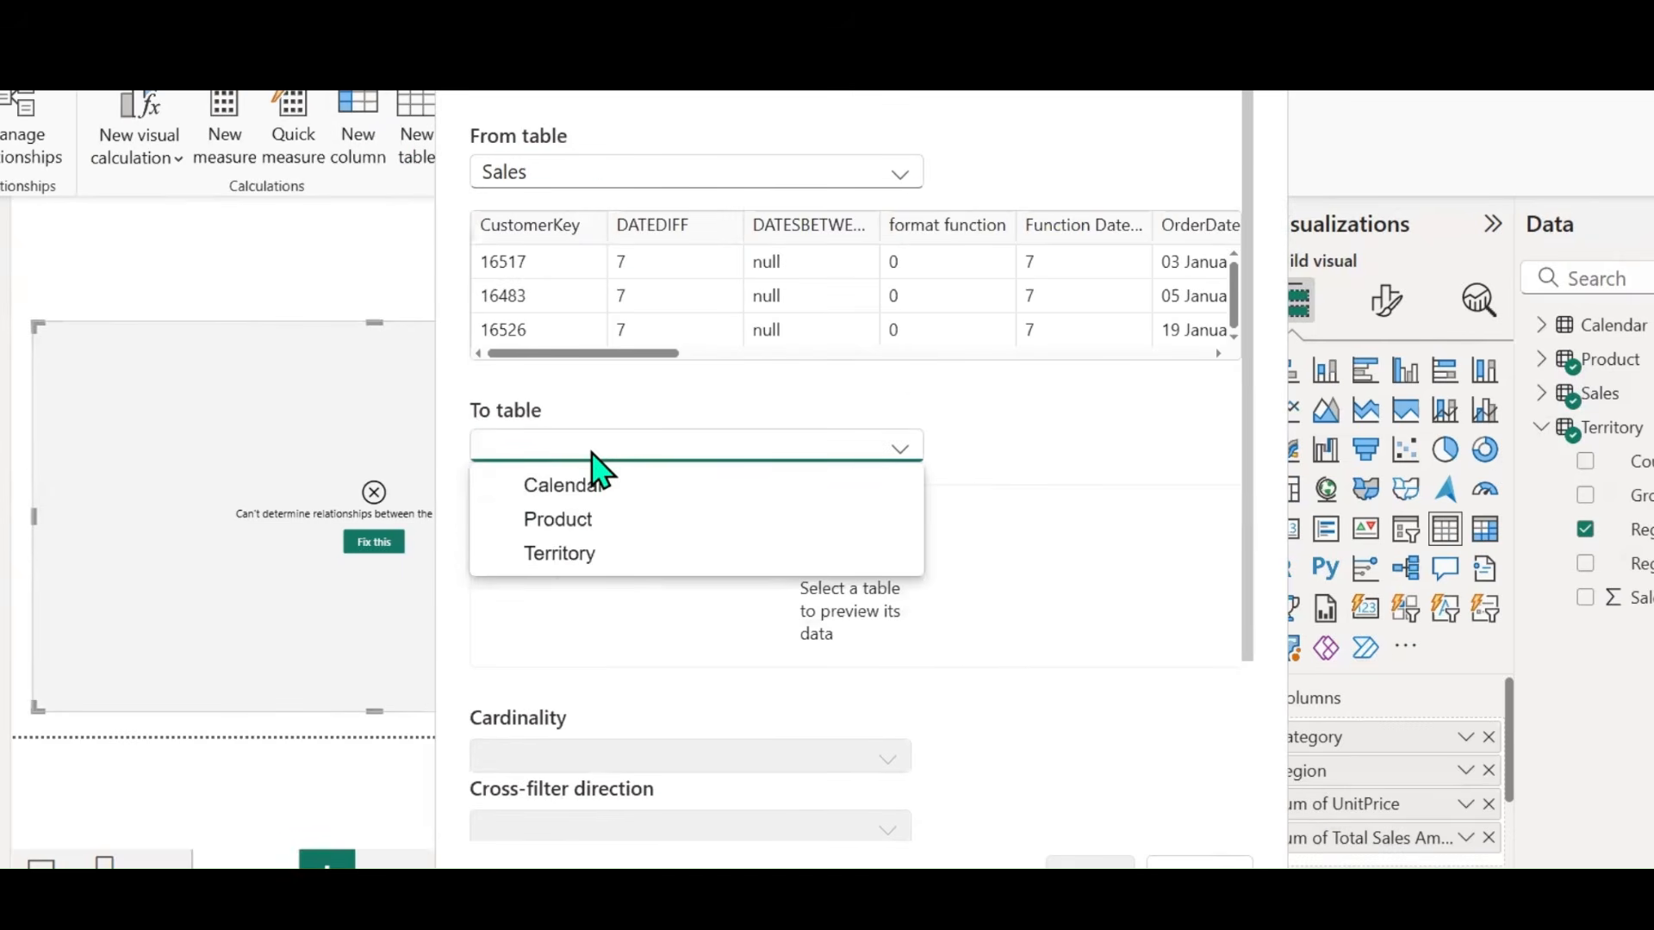
{"action": "left_click", "coordinate": [568, 553]}
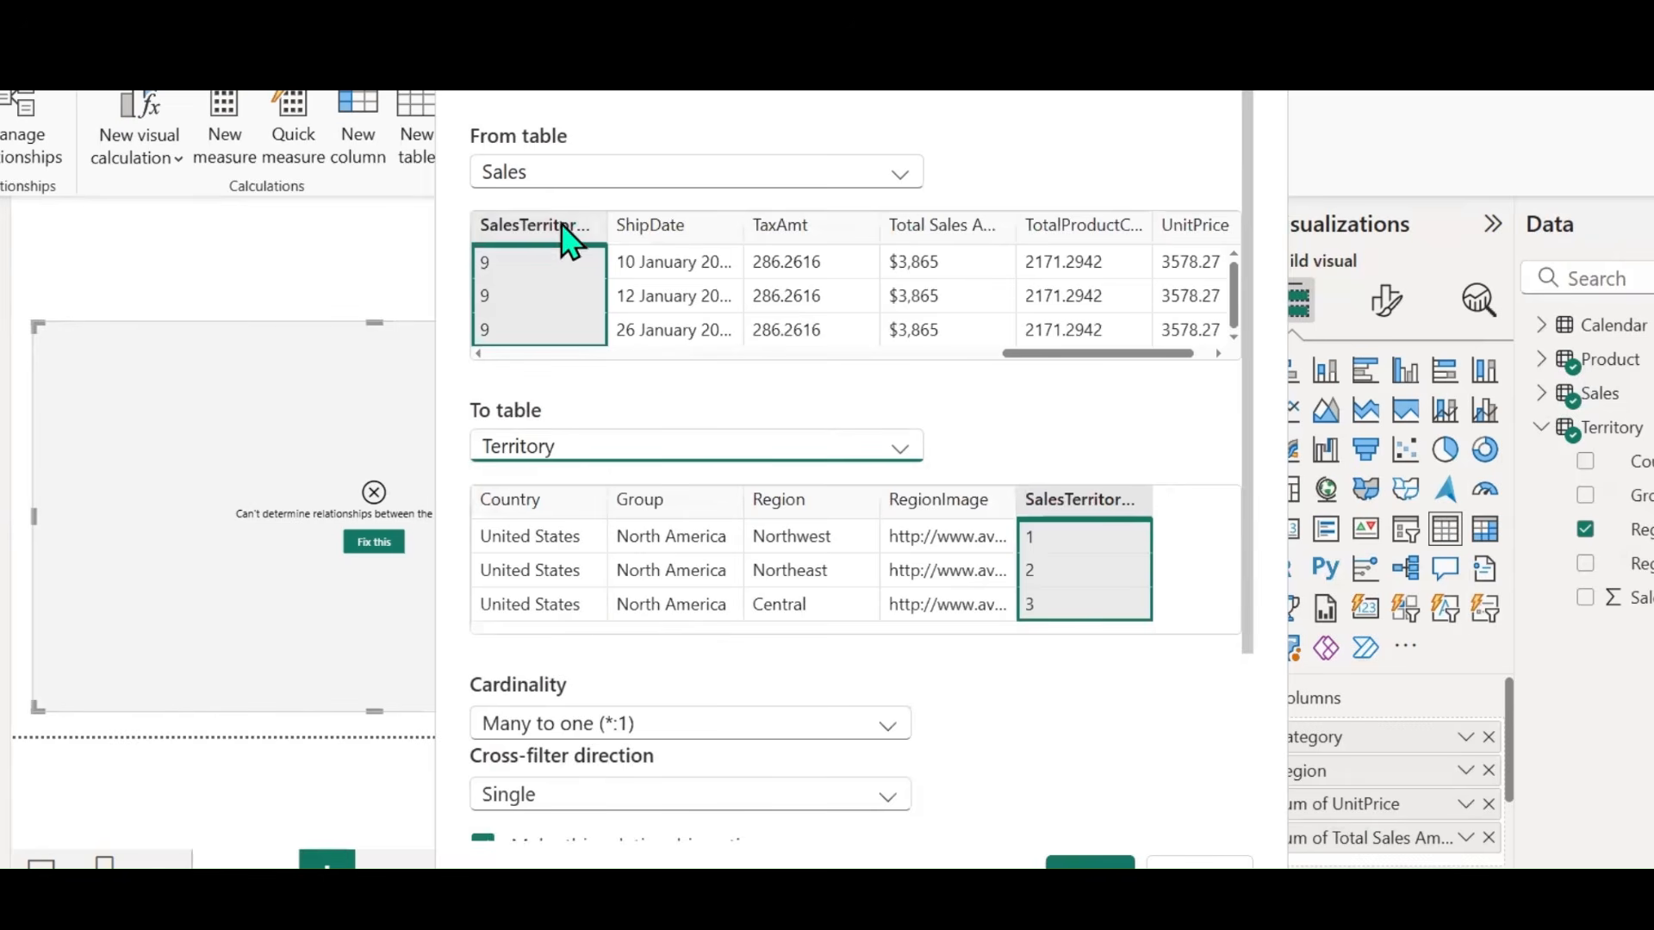
{"action": "scroll", "coordinate": [956, 681], "scroll_direction": "down", "scroll_amount": 3}
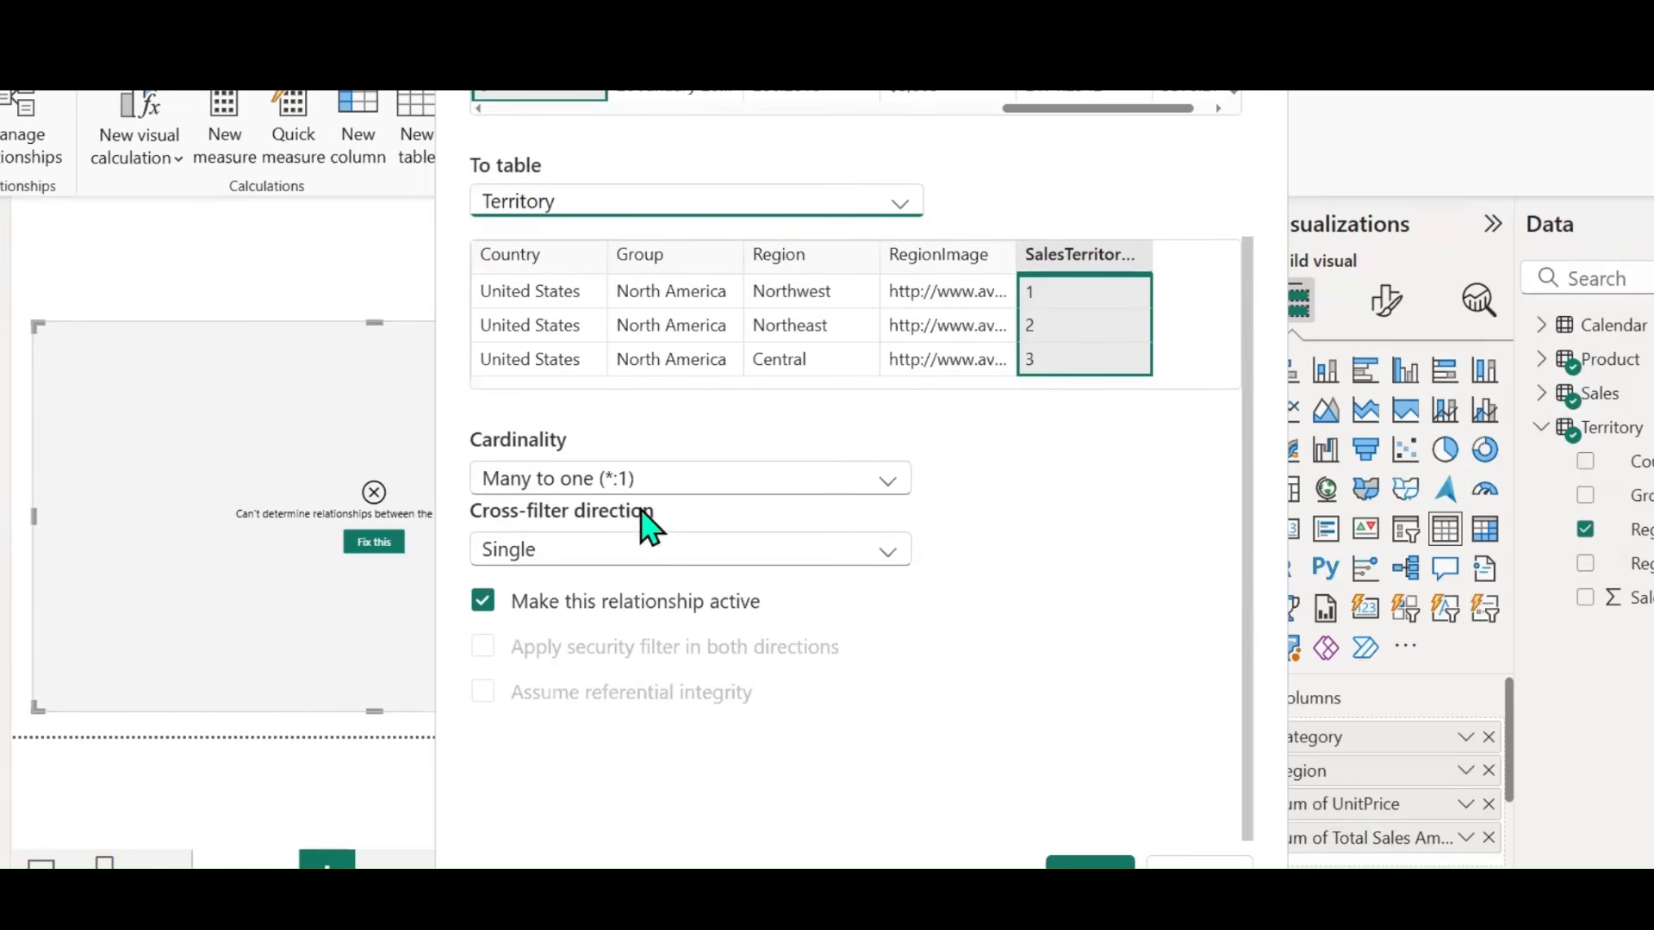
{"action": "left_click", "coordinate": [1068, 857]}
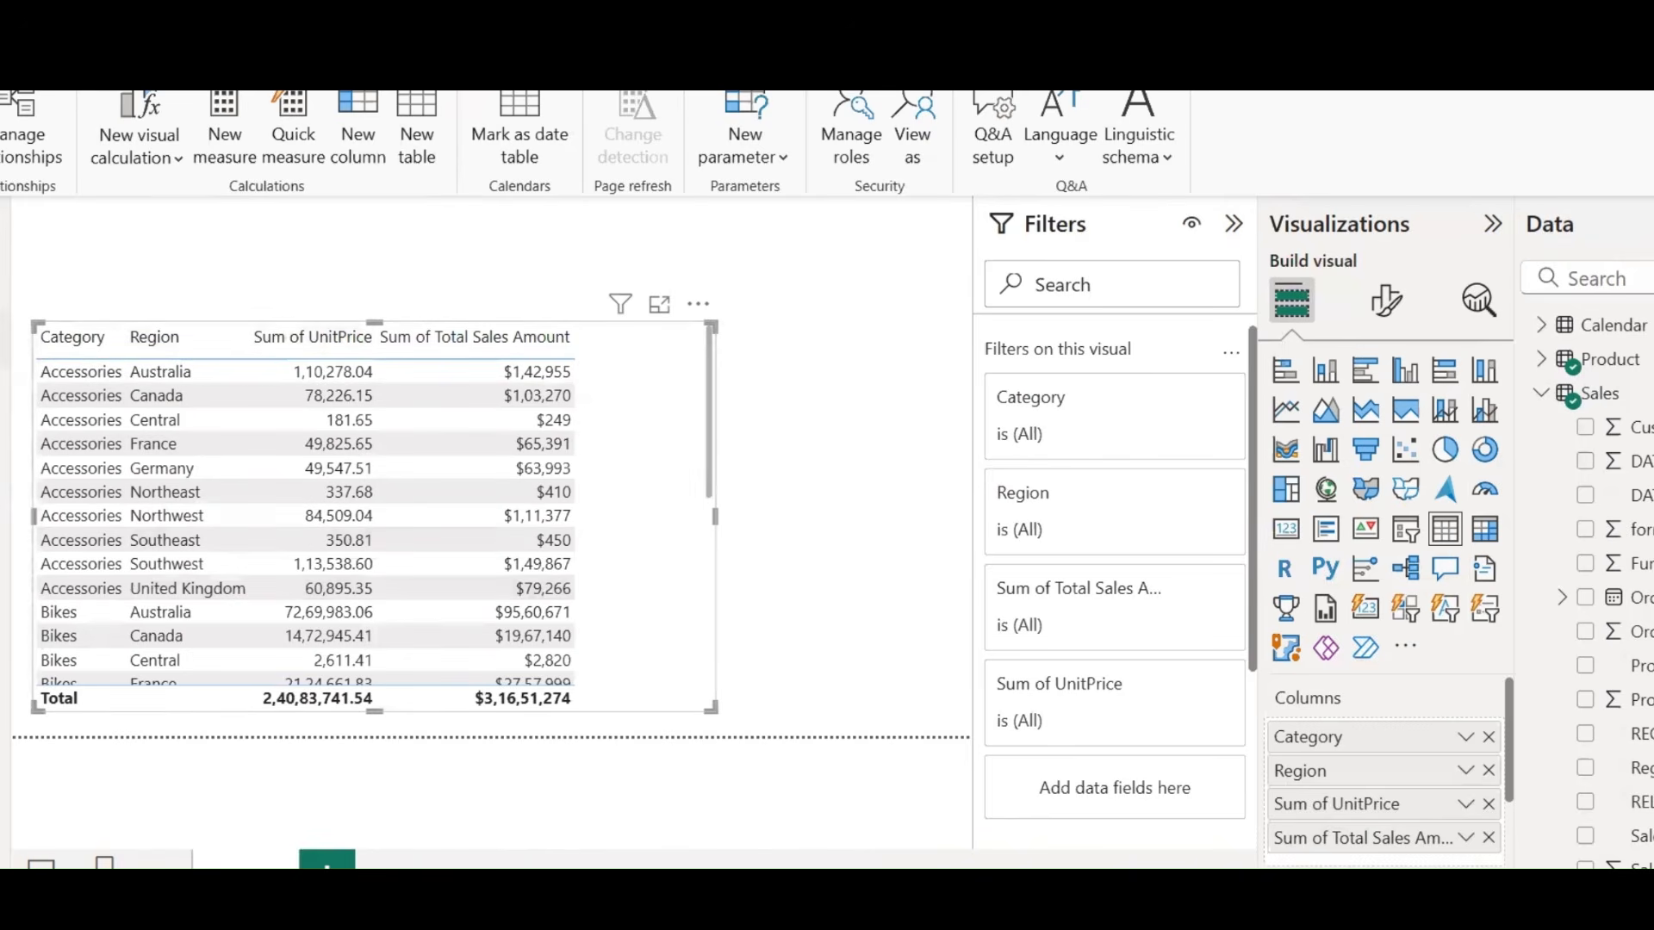
Step: Rearrange the model diagram so Calendar sits beside Sales, with Product below and to the right of Sales
{"action": "left_click", "coordinate": [3, 349]}
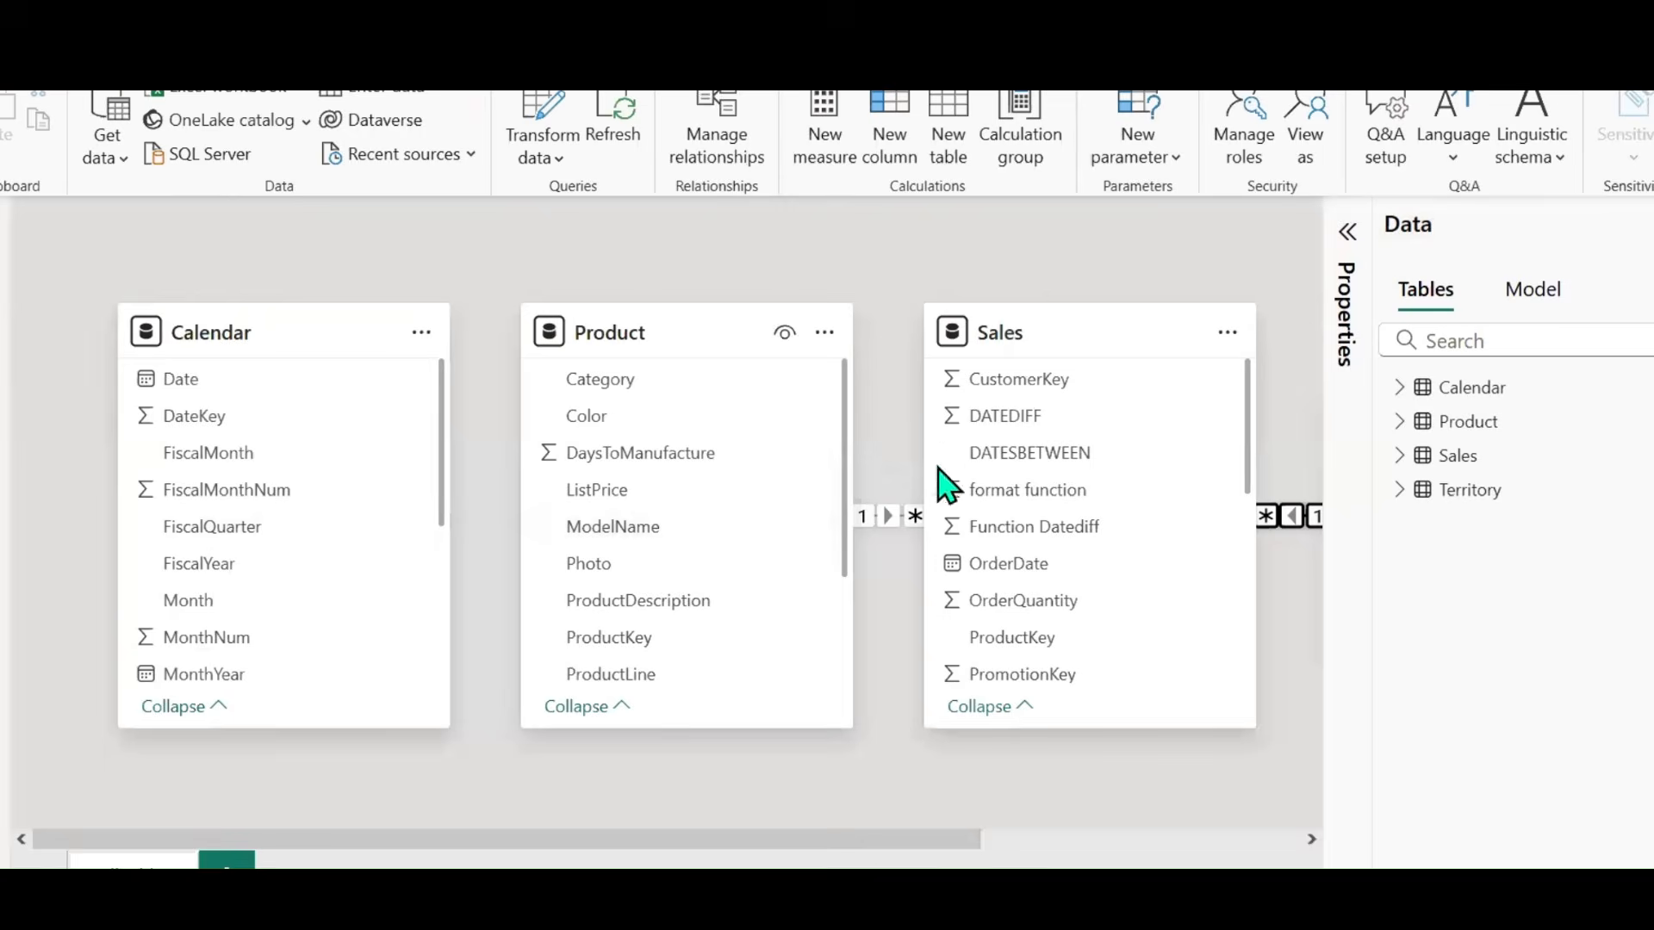
{"action": "left_click_drag", "start_coordinate": [954, 841], "coordinate": [1021, 841]}
{"action": "left_click_drag", "start_coordinate": [525, 359], "coordinate": [323, 821]}
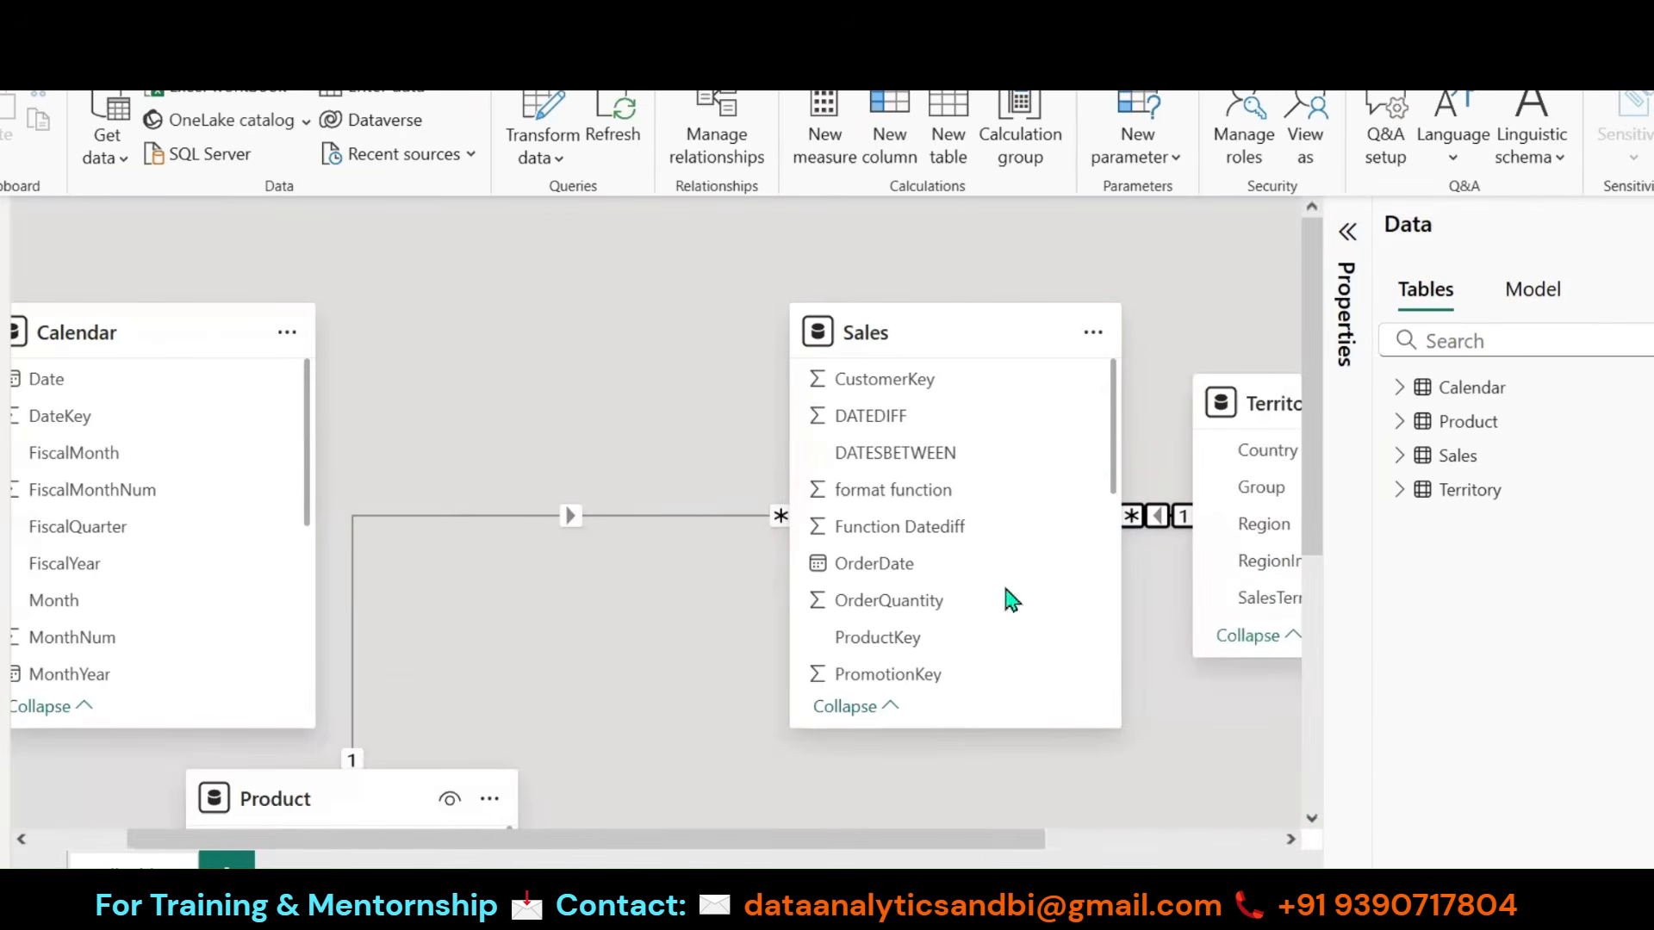
{"action": "left_click_drag", "start_coordinate": [904, 358], "coordinate": [725, 350]}
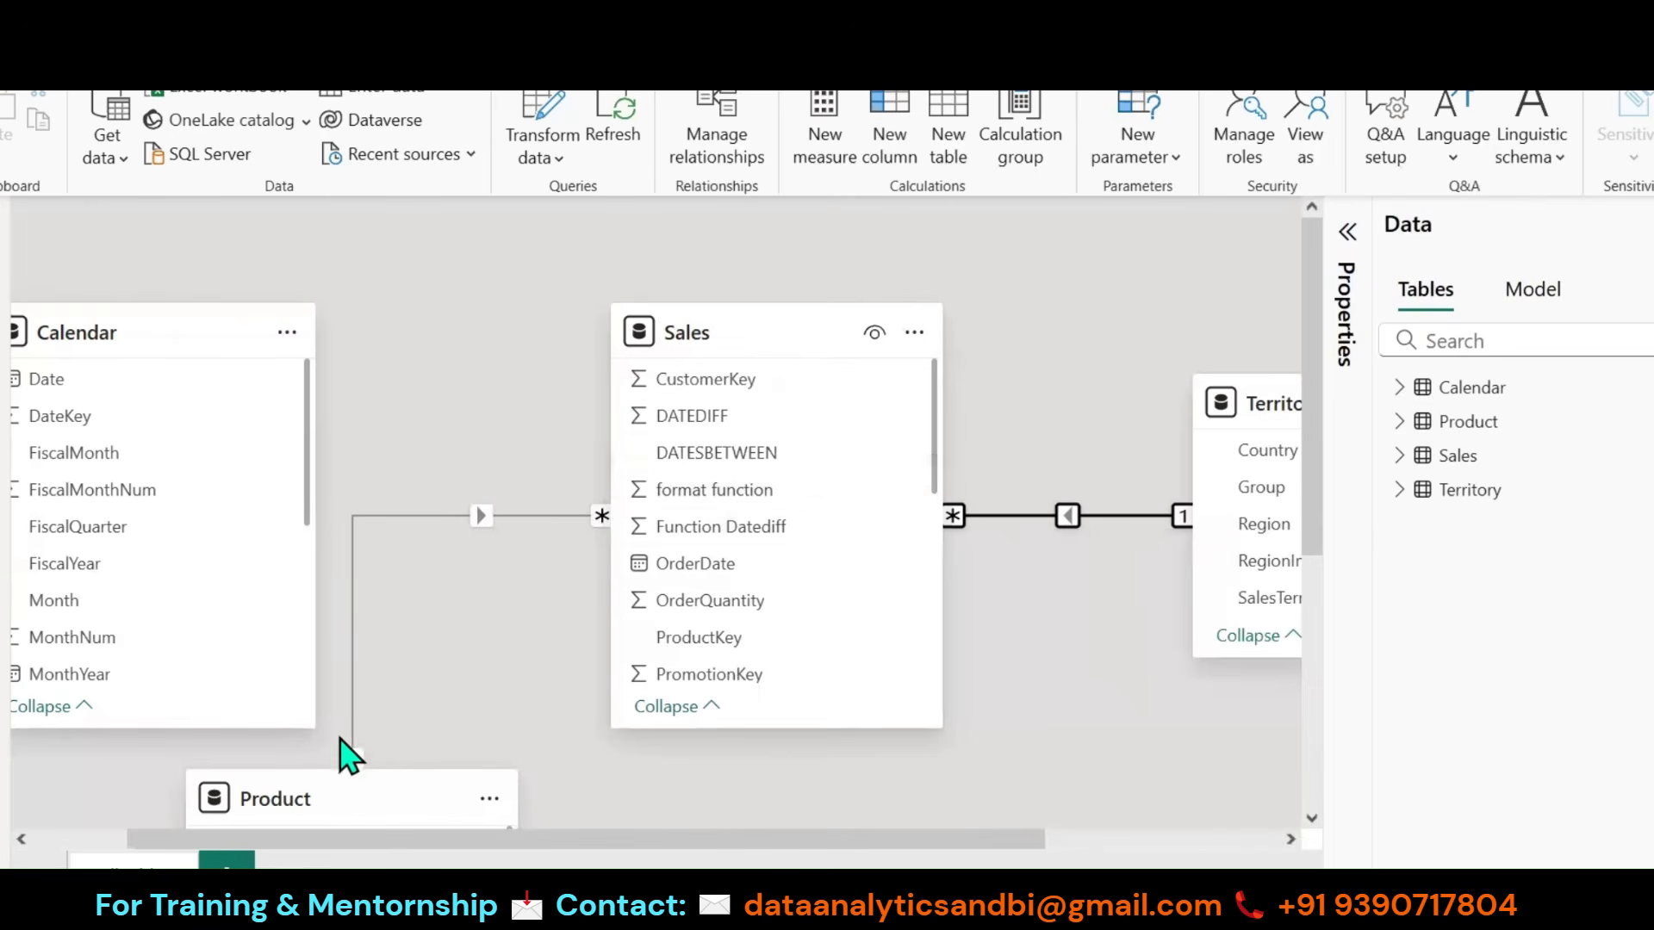
{"action": "left_click_drag", "start_coordinate": [398, 815], "coordinate": [1181, 845]}
{"action": "scroll", "coordinate": [1181, 840], "scroll_direction": "down", "scroll_amount": 1}
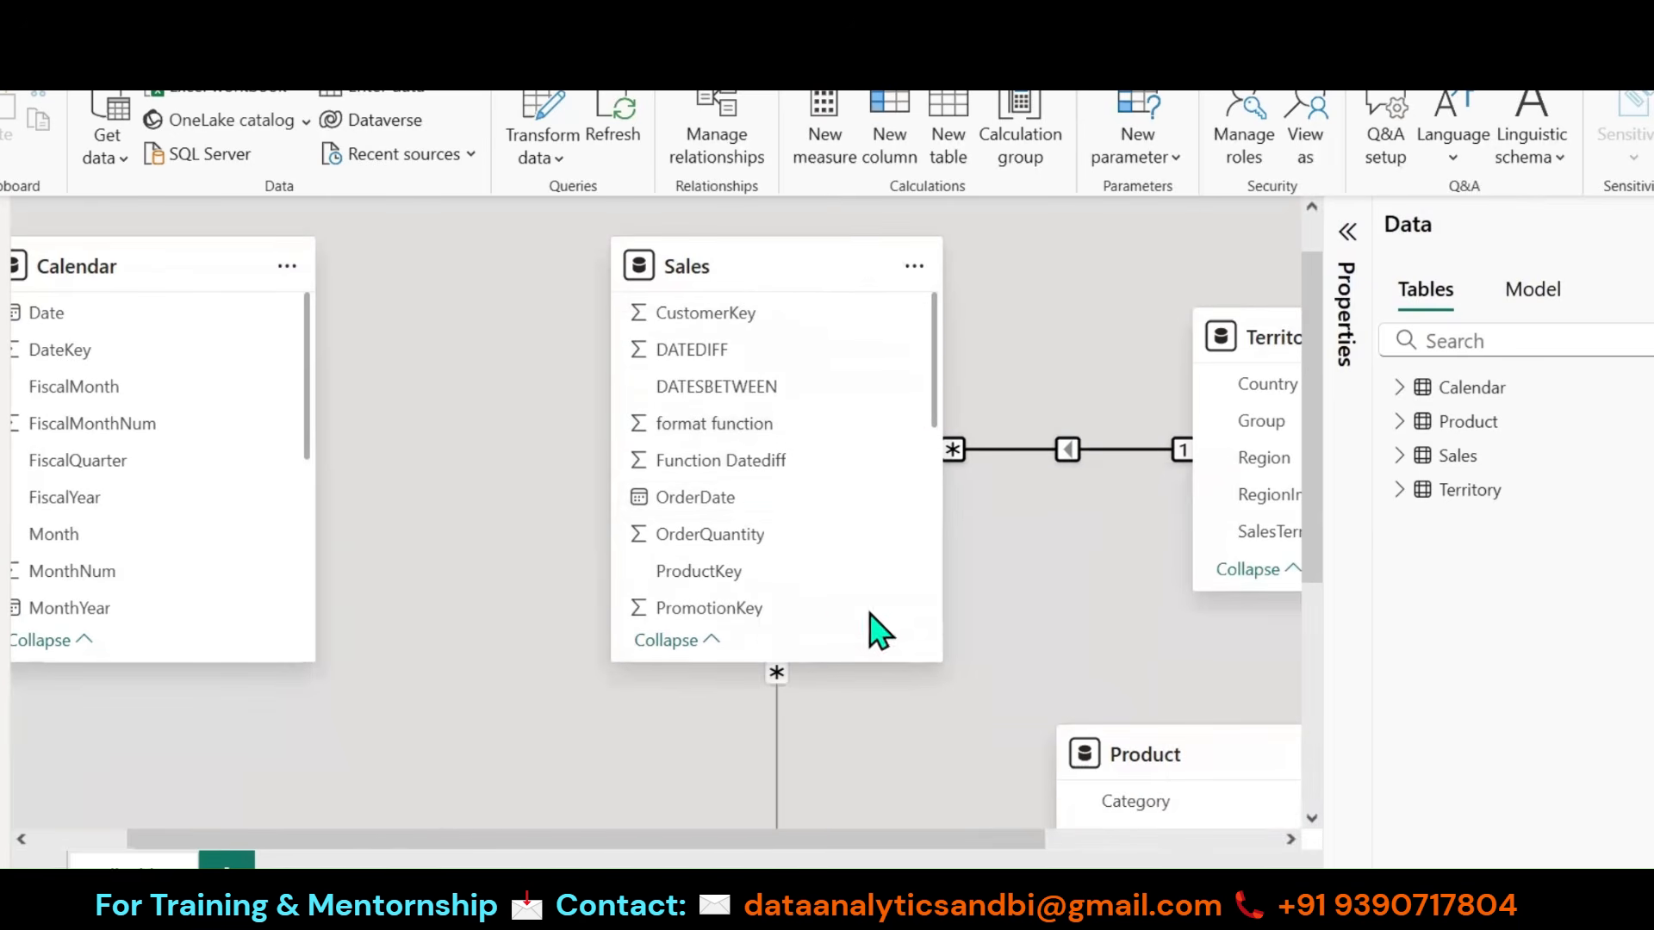
{"action": "left_click_drag", "start_coordinate": [699, 272], "coordinate": [597, 369]}
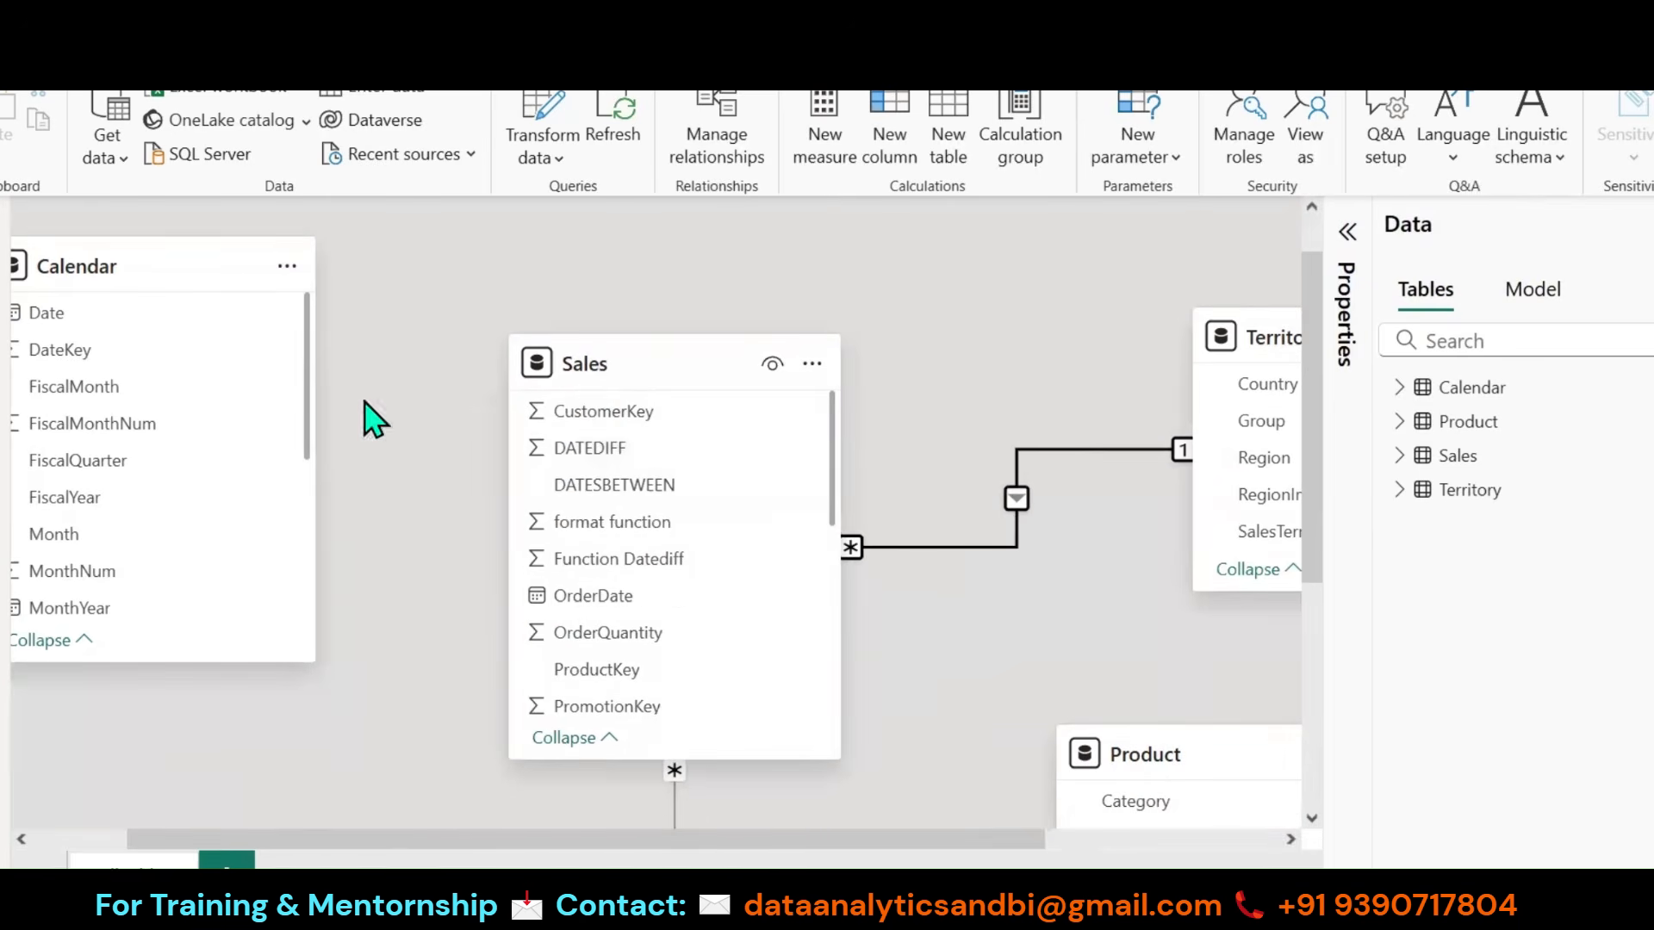
{"action": "left_click_drag", "start_coordinate": [81, 266], "coordinate": [170, 374]}
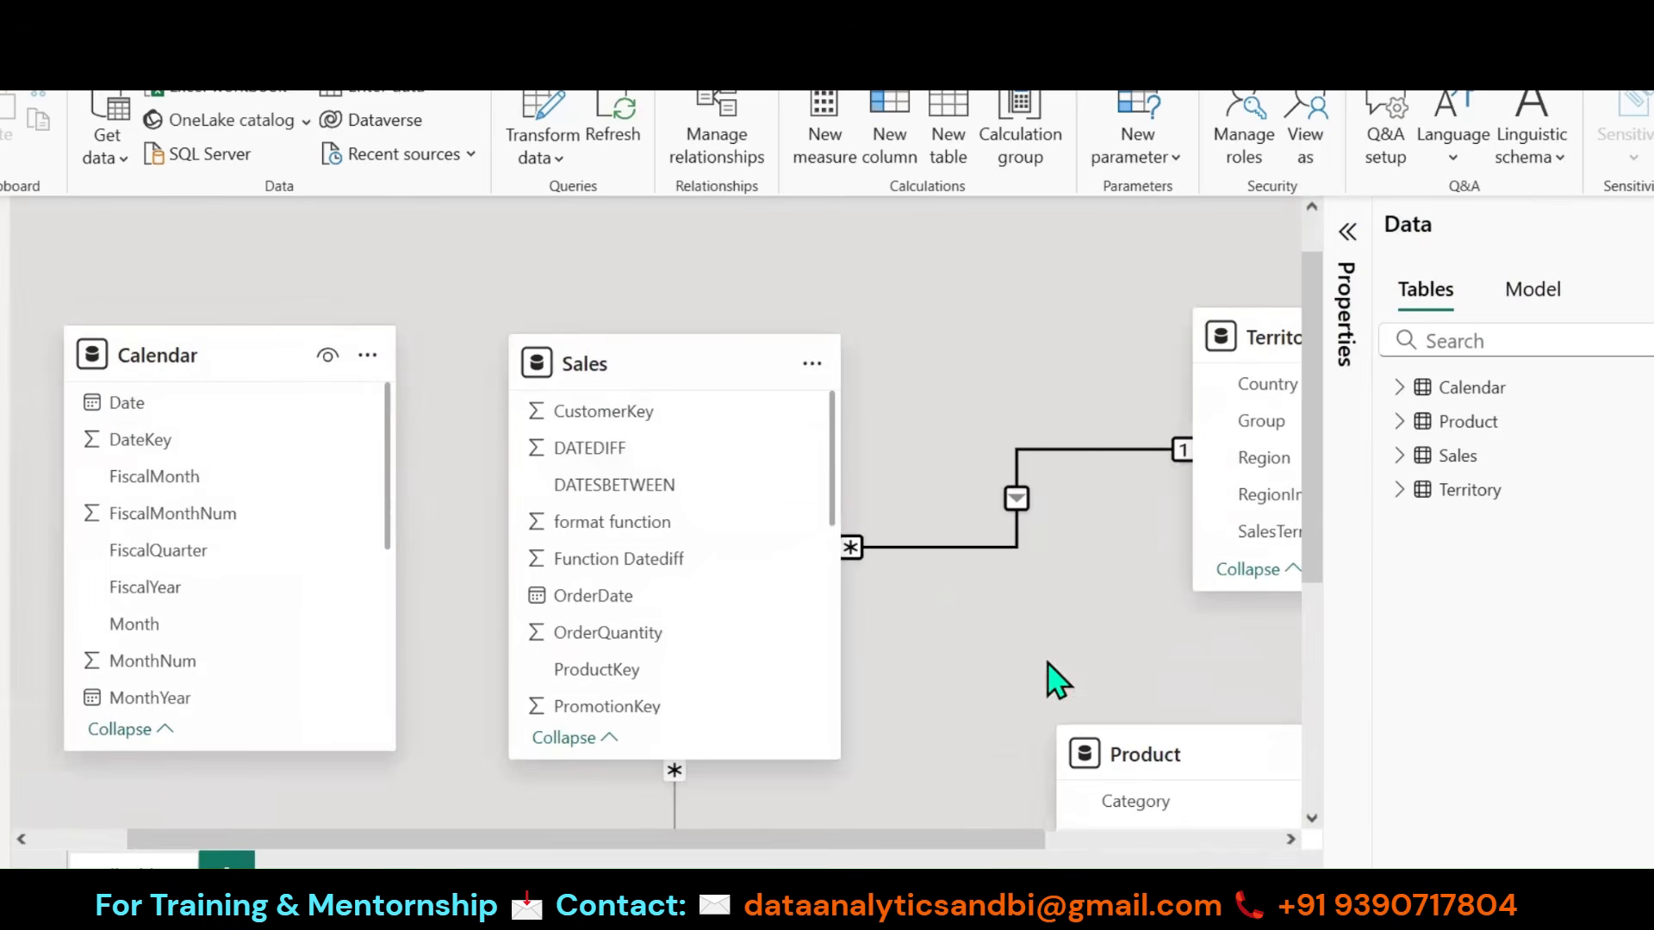
{"action": "left_click_drag", "start_coordinate": [1310, 473], "coordinate": [1332, 720]}
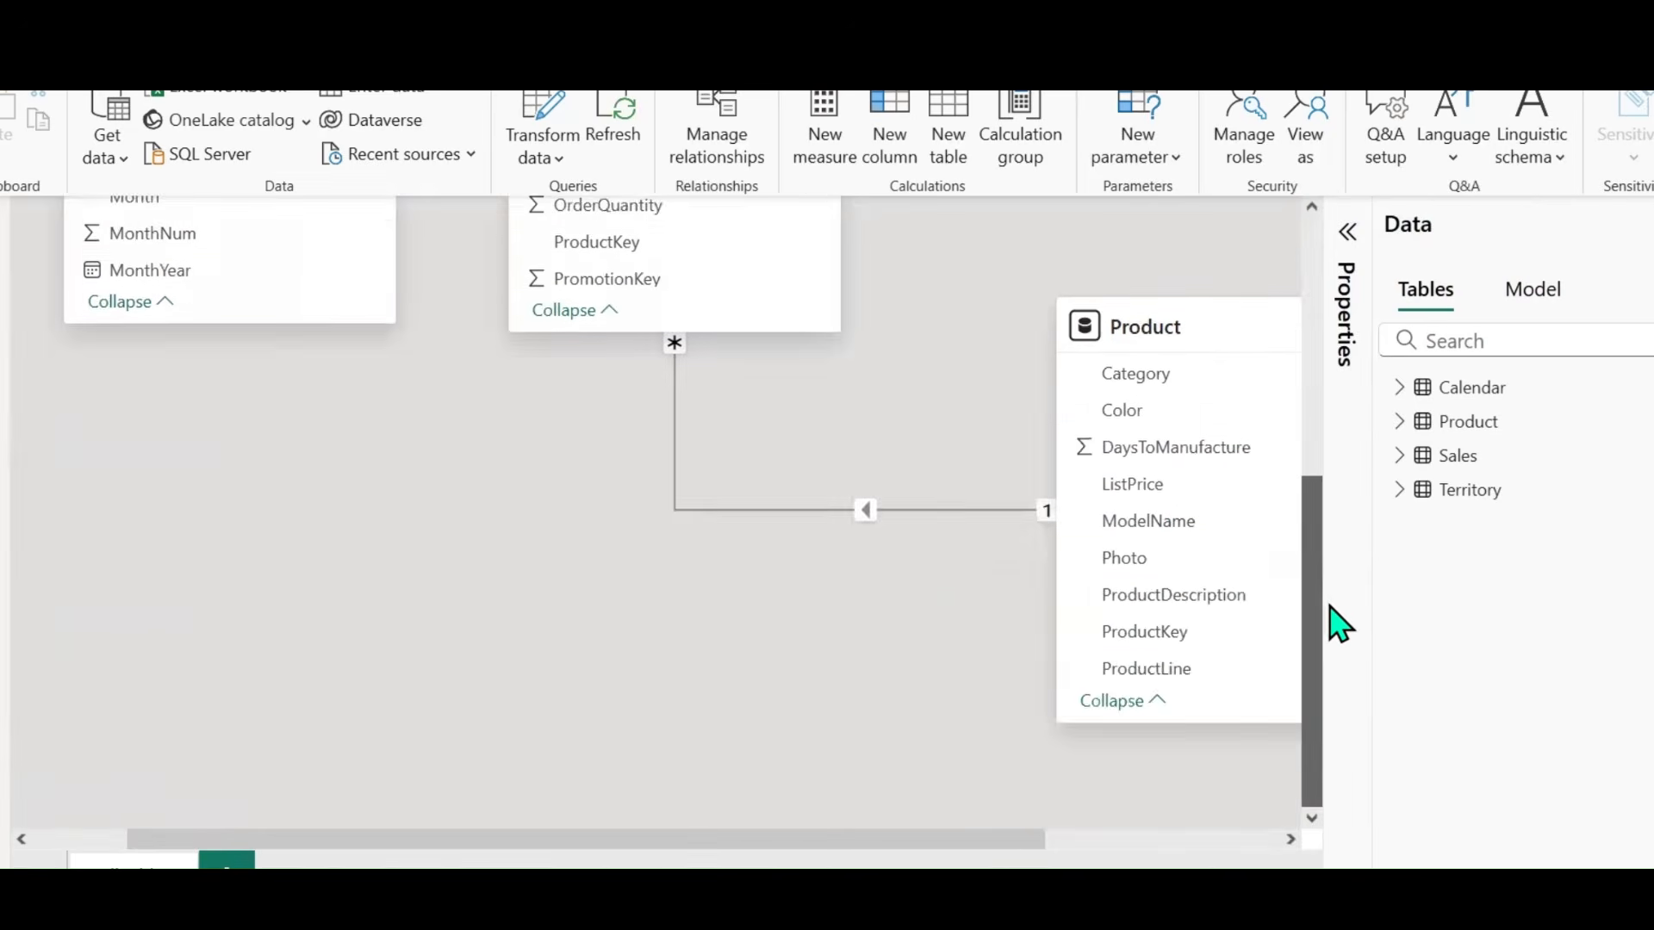
{"action": "left_click_drag", "start_coordinate": [1340, 622], "coordinate": [1355, 475]}
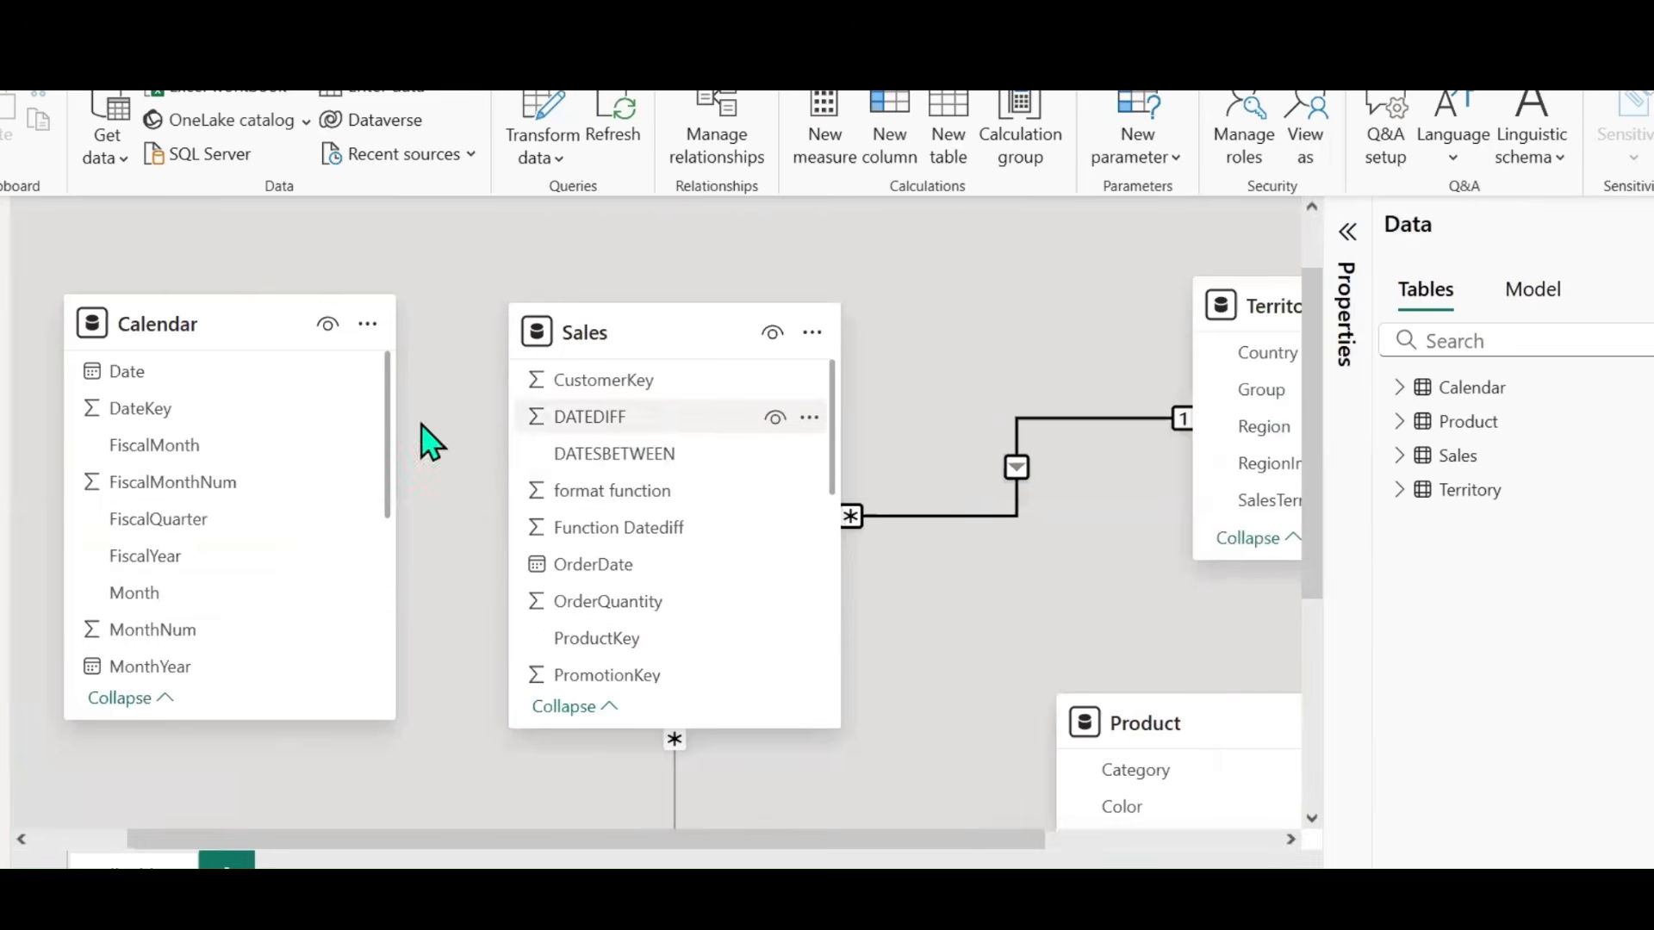
Step: Relate Calendar's Date to Sales' OrderDate as an active one-to-many relationship with single cross-filter direction
{"action": "scroll", "coordinate": [720, 485], "scroll_direction": "down", "scroll_amount": 3}
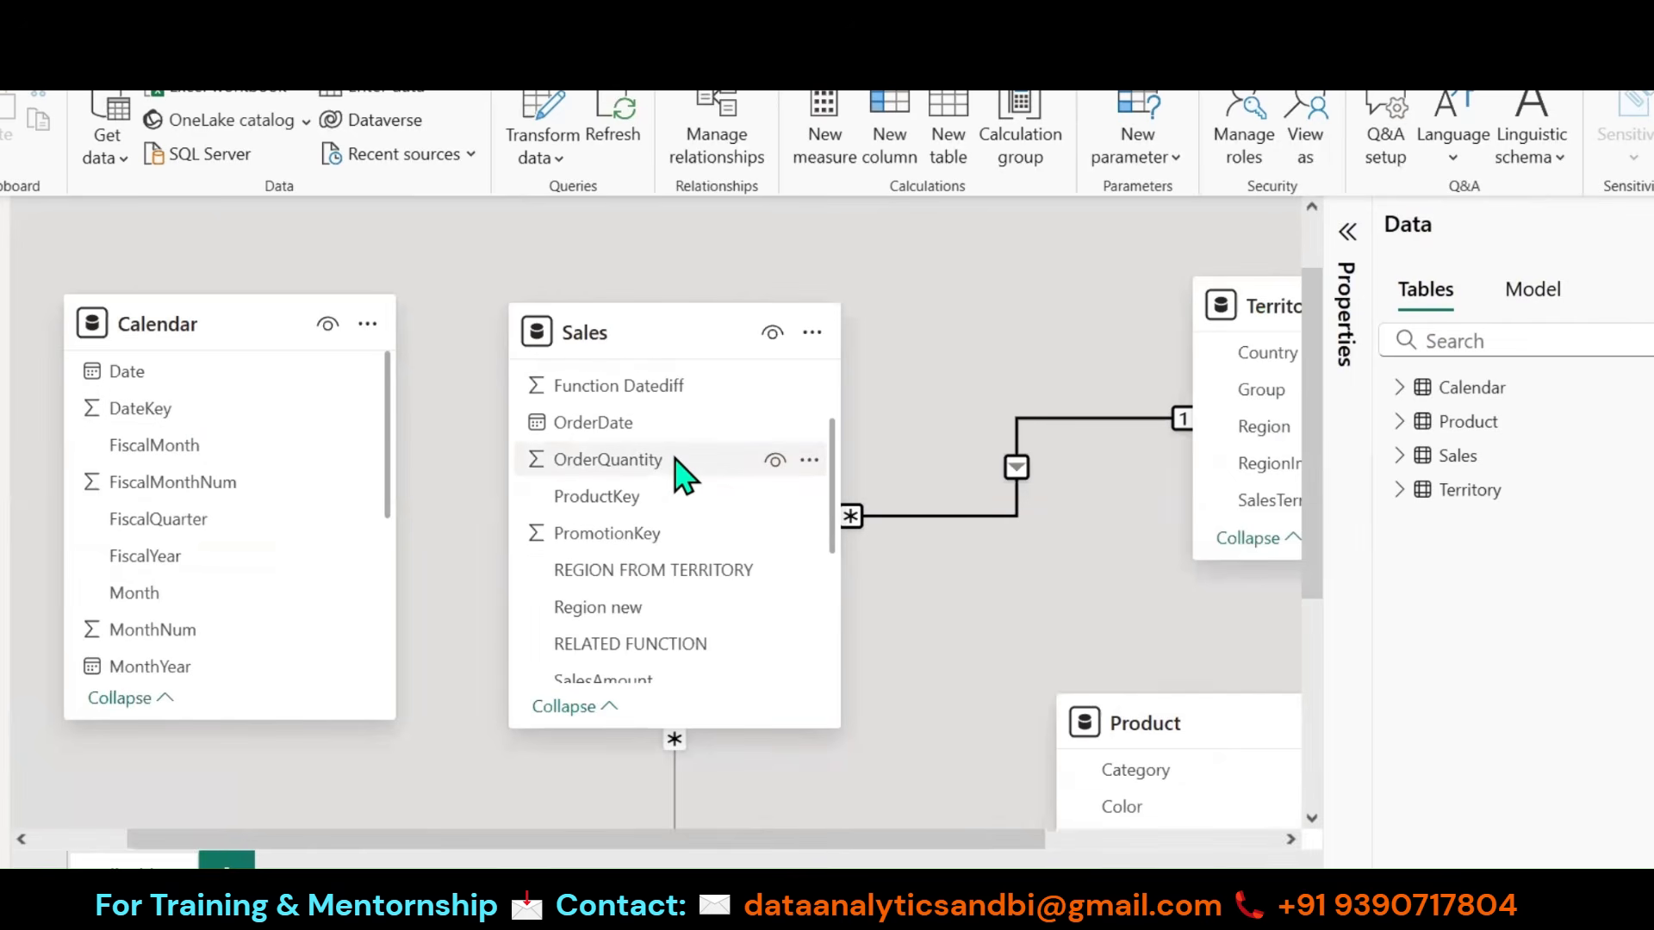
{"action": "scroll", "coordinate": [680, 474], "scroll_direction": "down", "scroll_amount": 3}
{"action": "scroll", "coordinate": [680, 474], "scroll_direction": "up", "scroll_amount": 5}
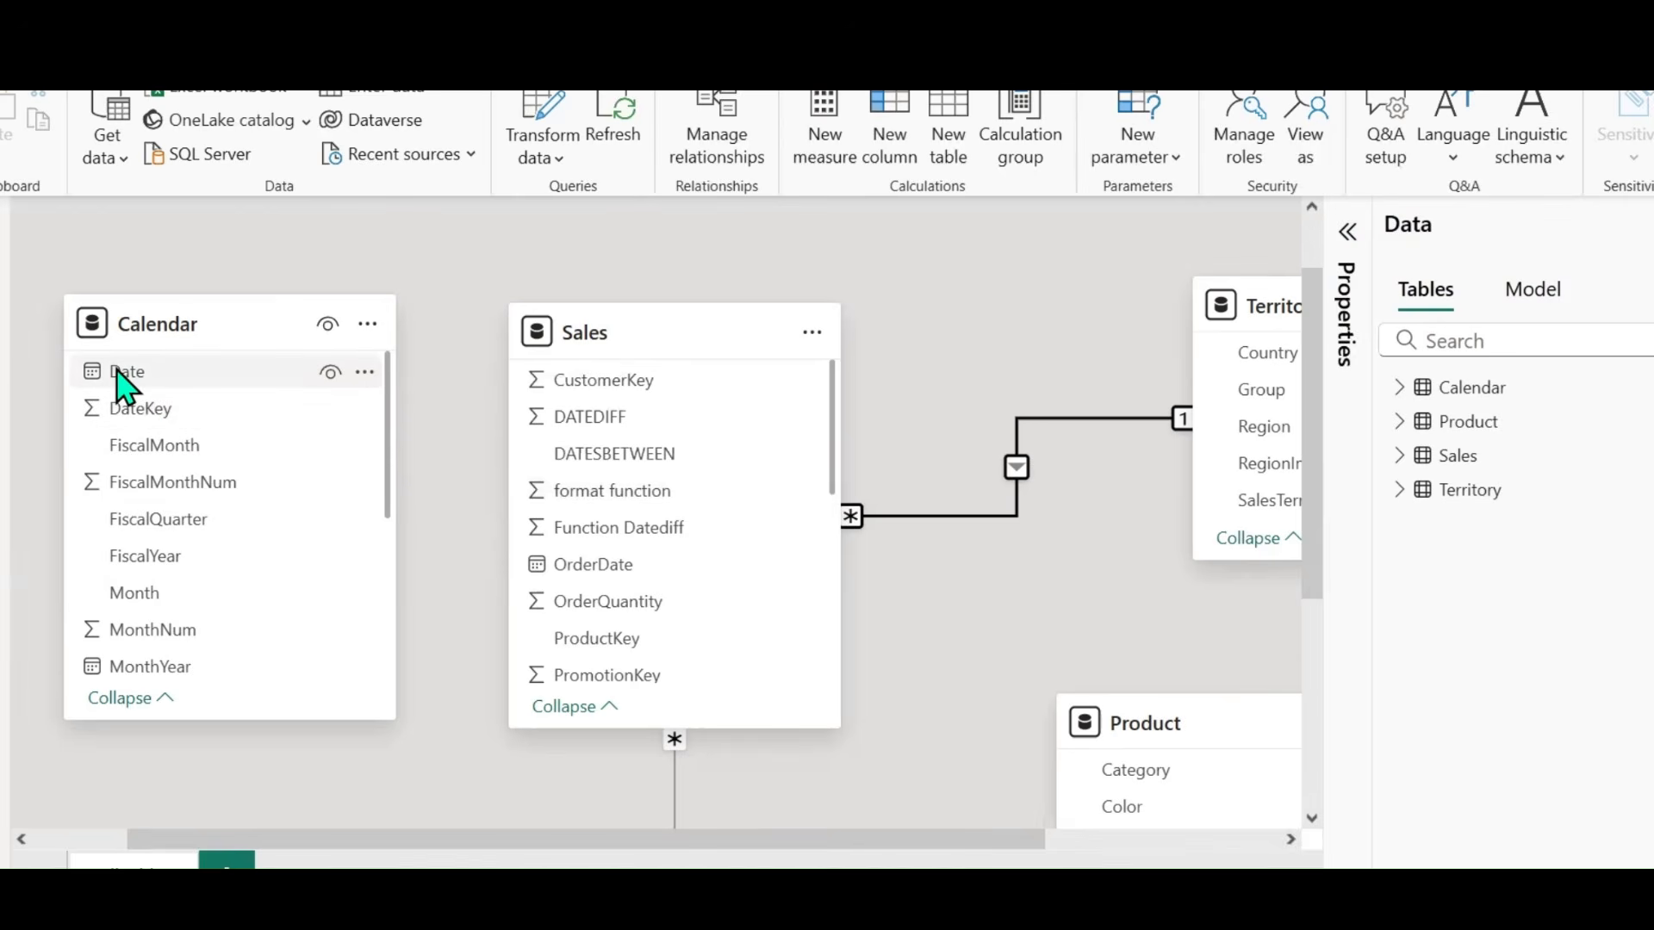
{"action": "left_click_drag", "start_coordinate": [117, 372], "coordinate": [599, 576]}
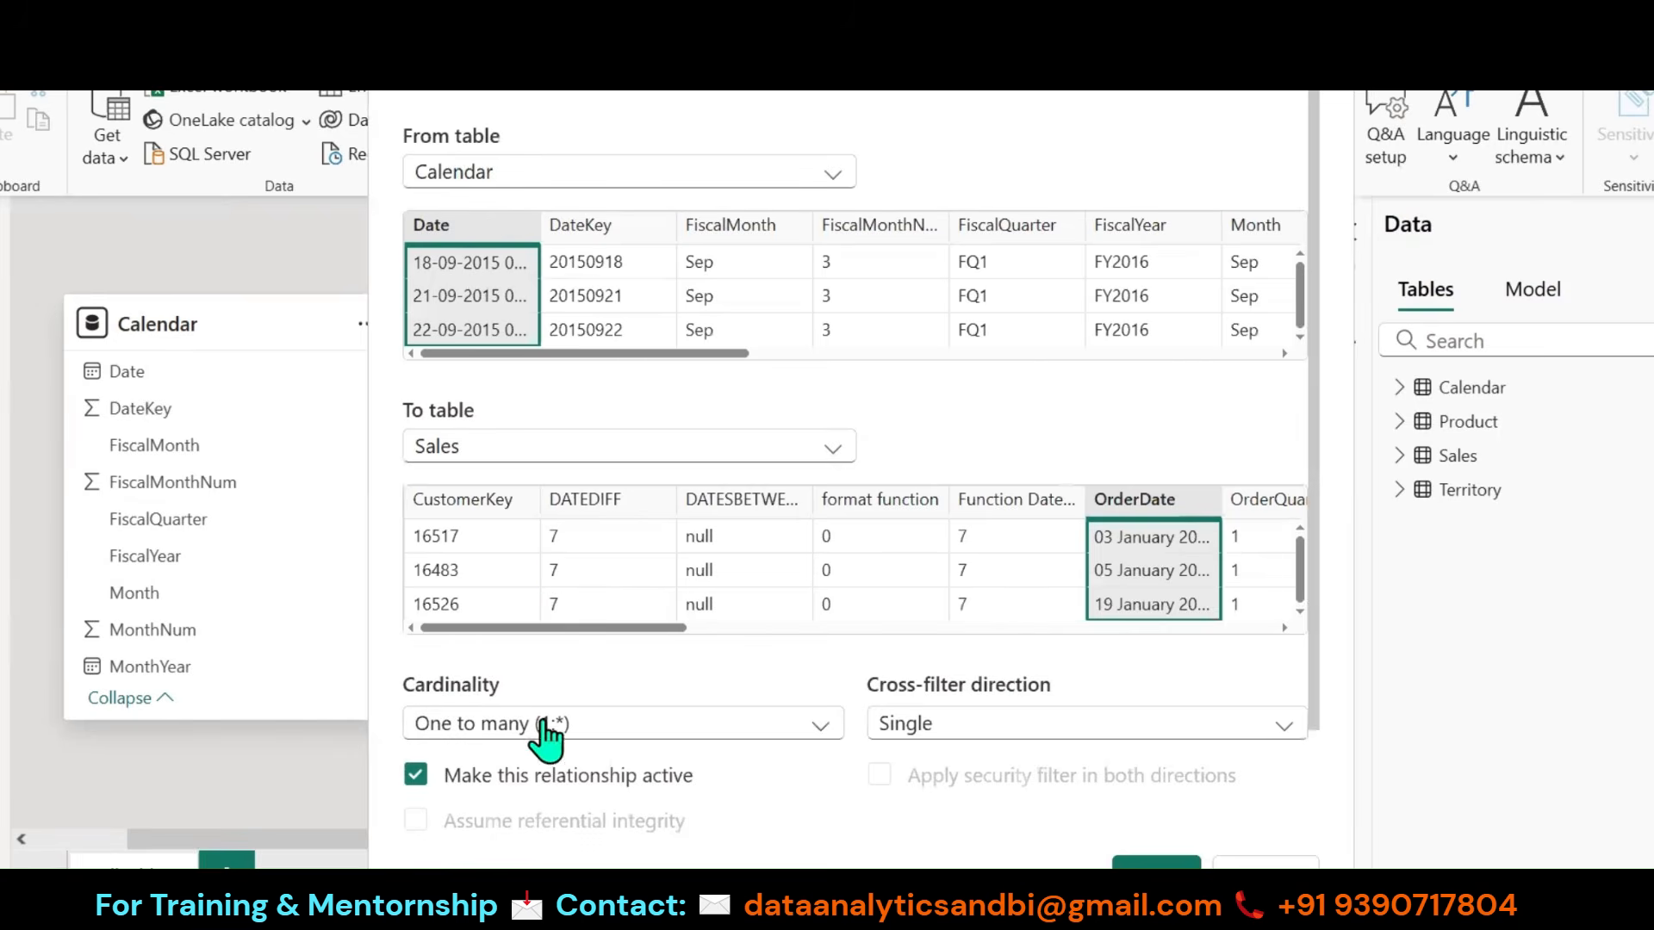
{"action": "scroll", "coordinate": [601, 696], "scroll_direction": "down", "scroll_amount": 3}
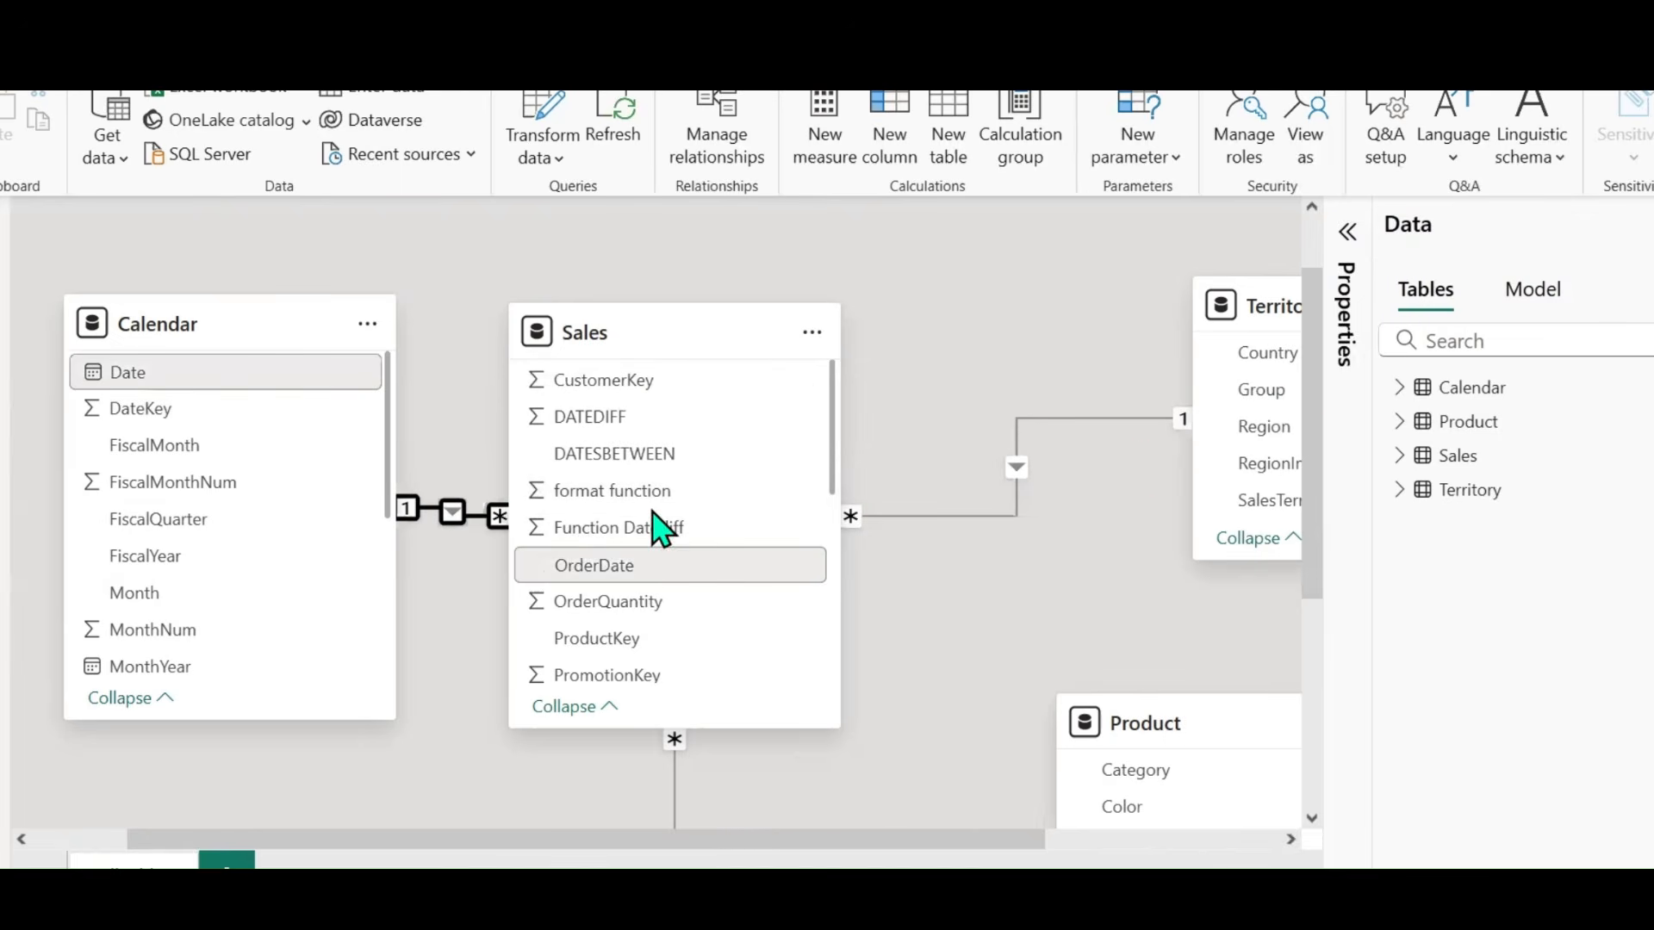
Step: Examine the cardinality and cross-filter direction of the relationships between Sales and Calendar, Territory and Product
{"action": "left_click", "coordinate": [1345, 269]}
{"action": "scroll", "coordinate": [1181, 591], "scroll_direction": "down", "scroll_amount": 1}
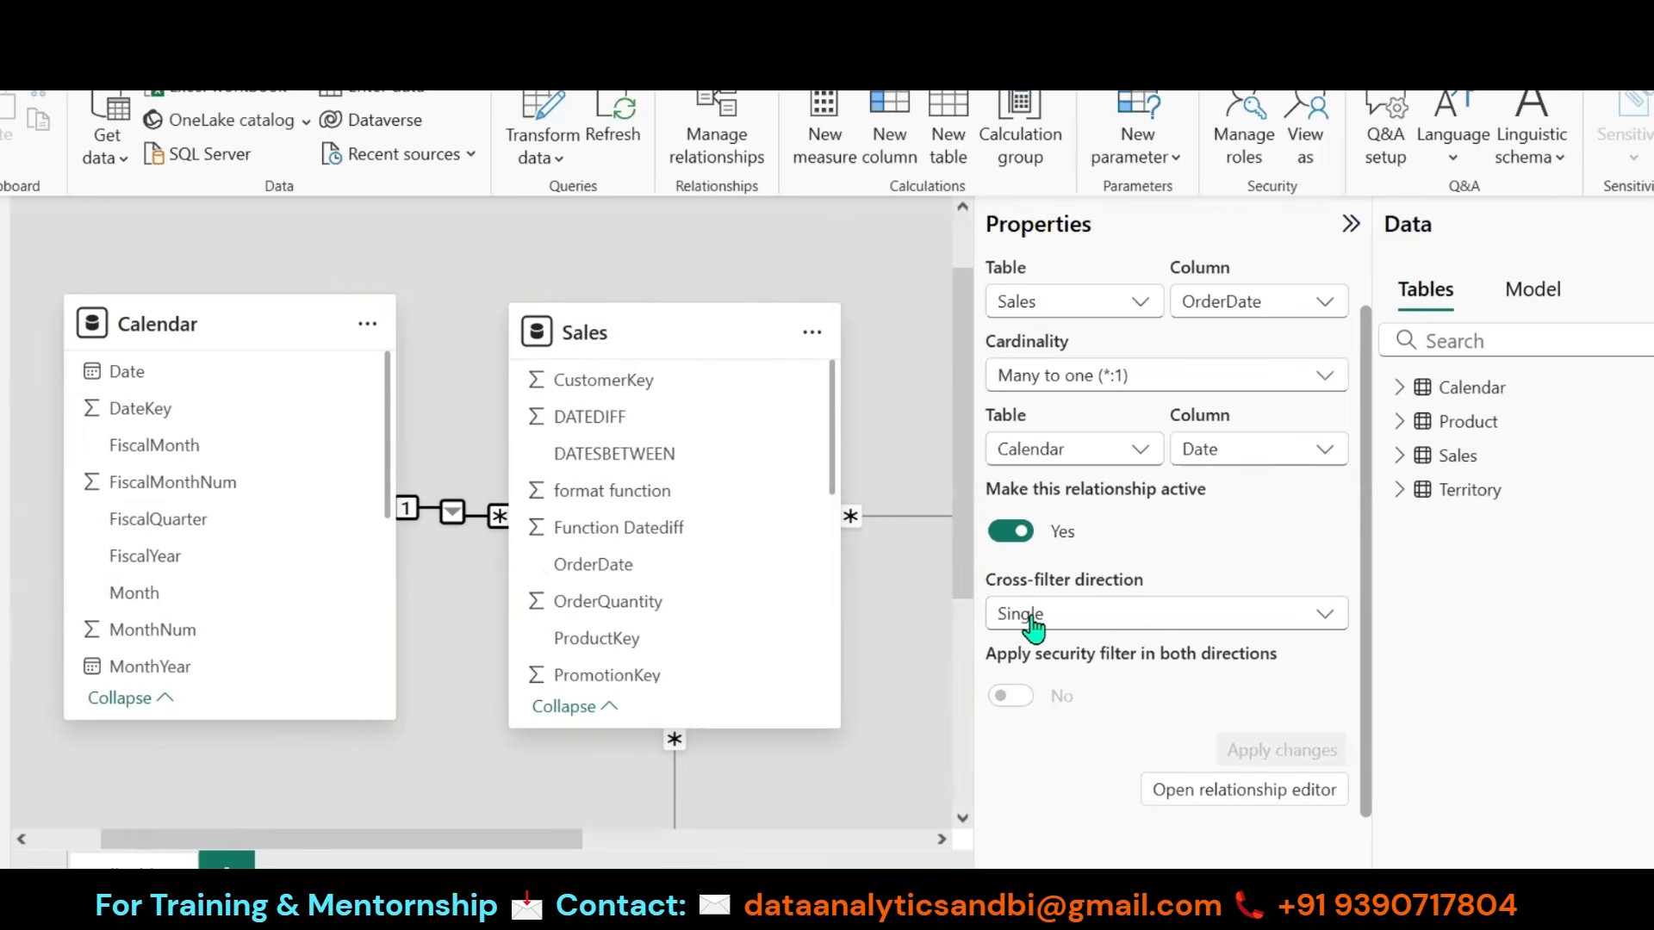
{"action": "left_click", "coordinate": [896, 516]}
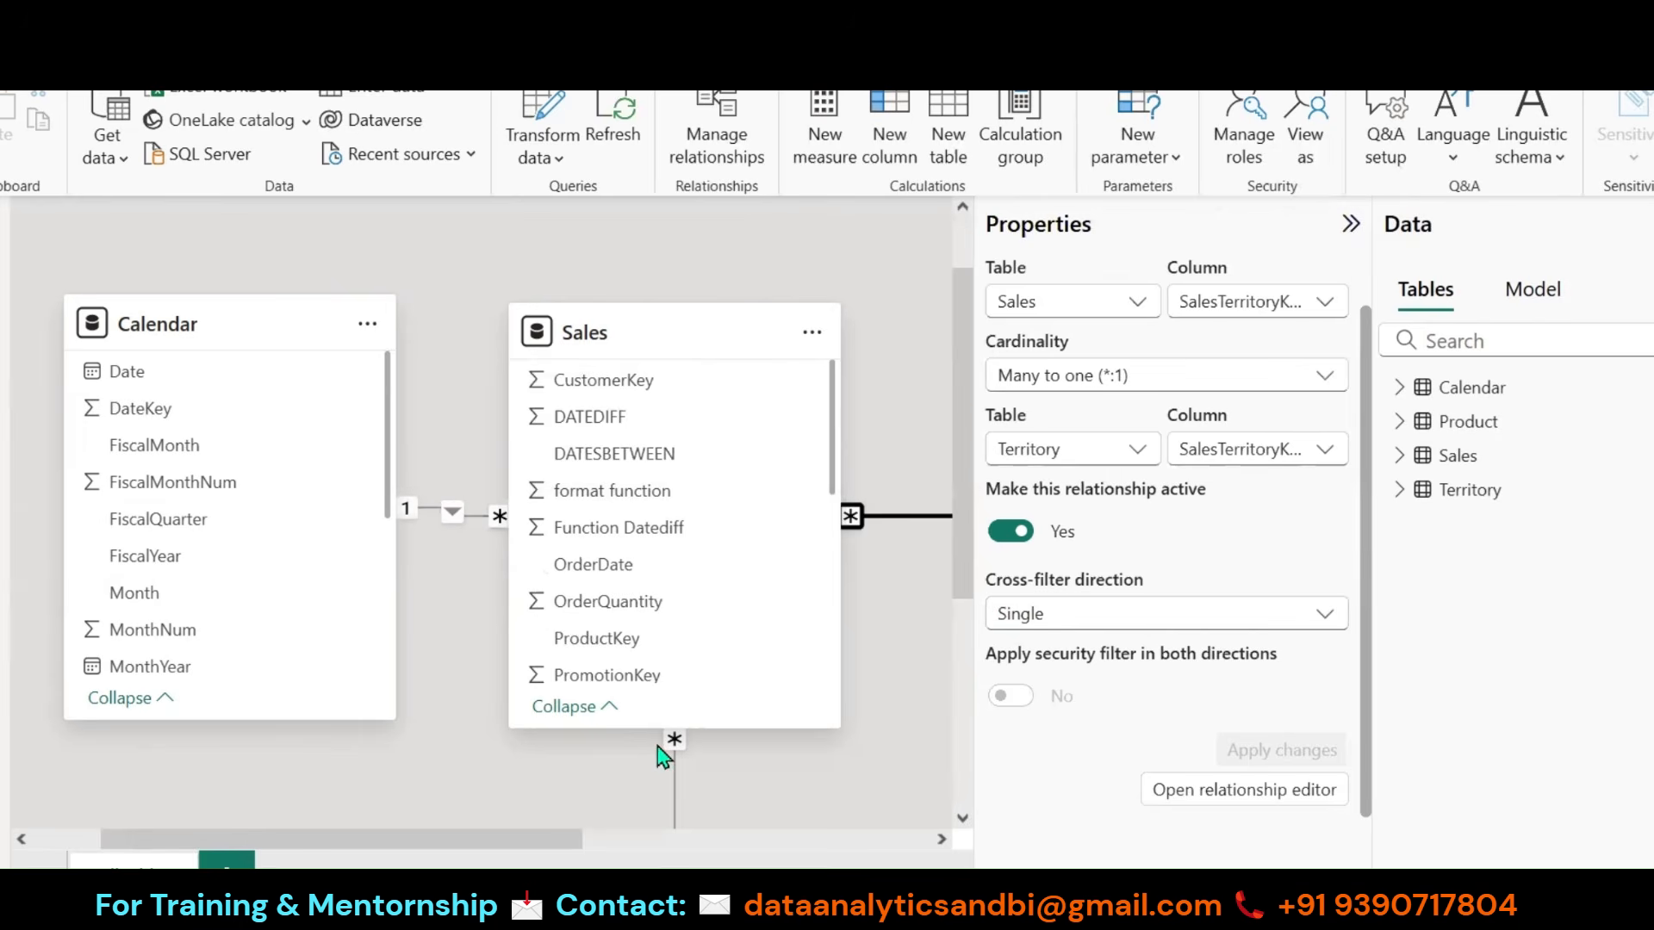
{"action": "left_click", "coordinate": [673, 762]}
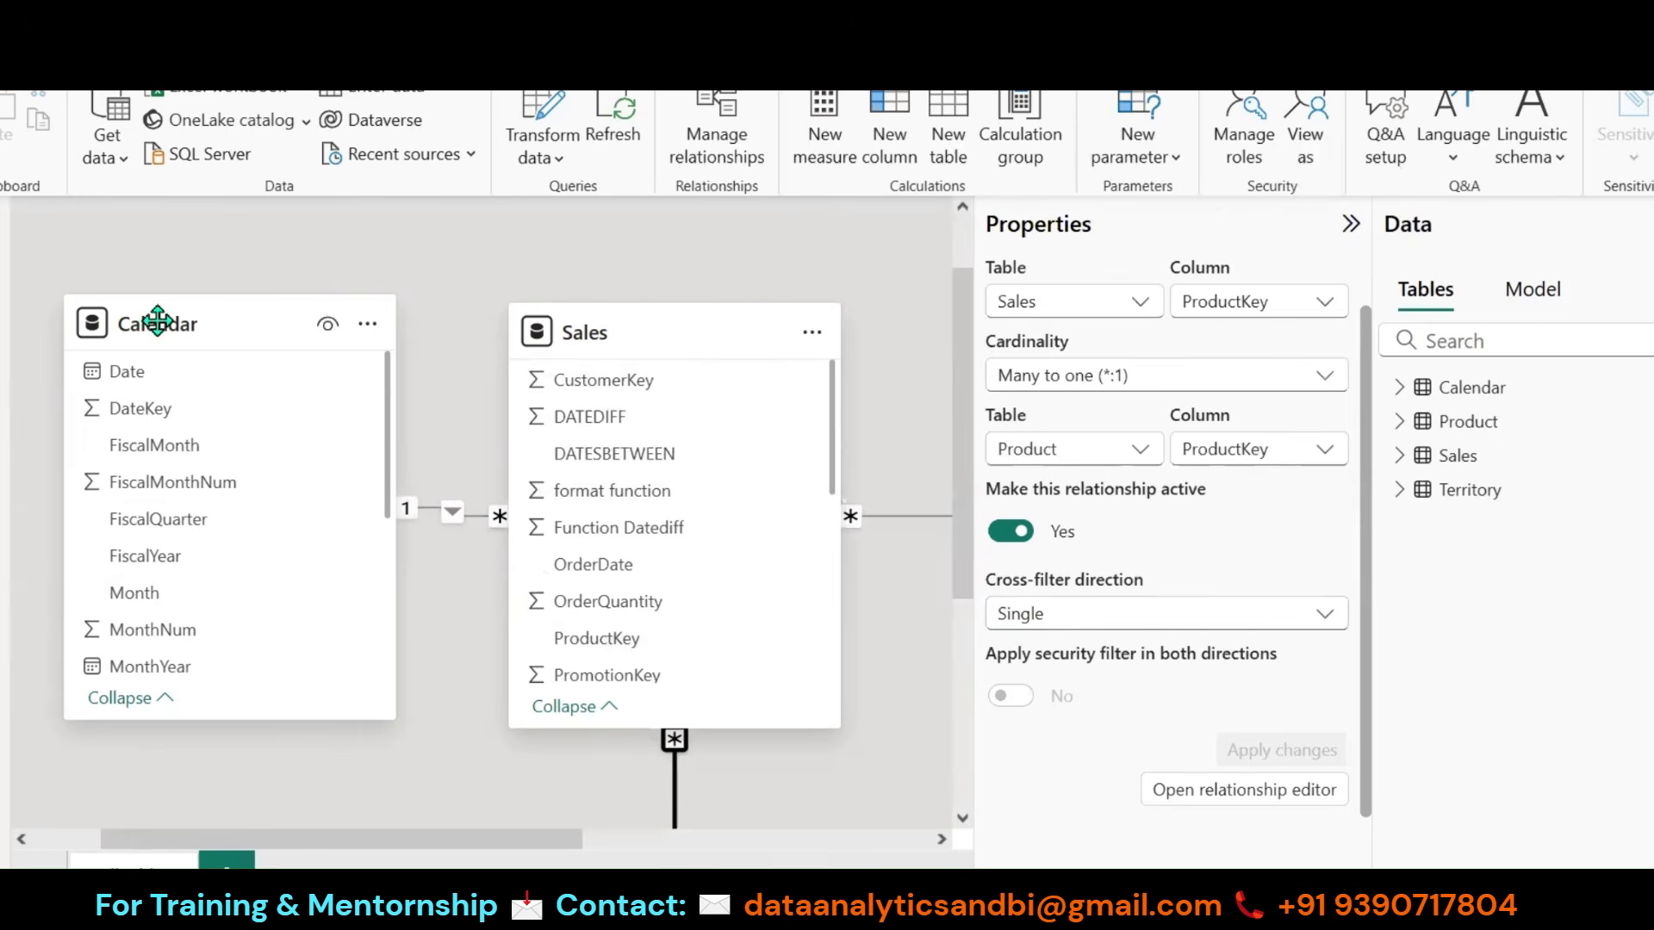
Step: Add a new report page and place a table visual of the Product table's Category near the page's upper-left corner
{"action": "left_click", "coordinate": [7, 213]}
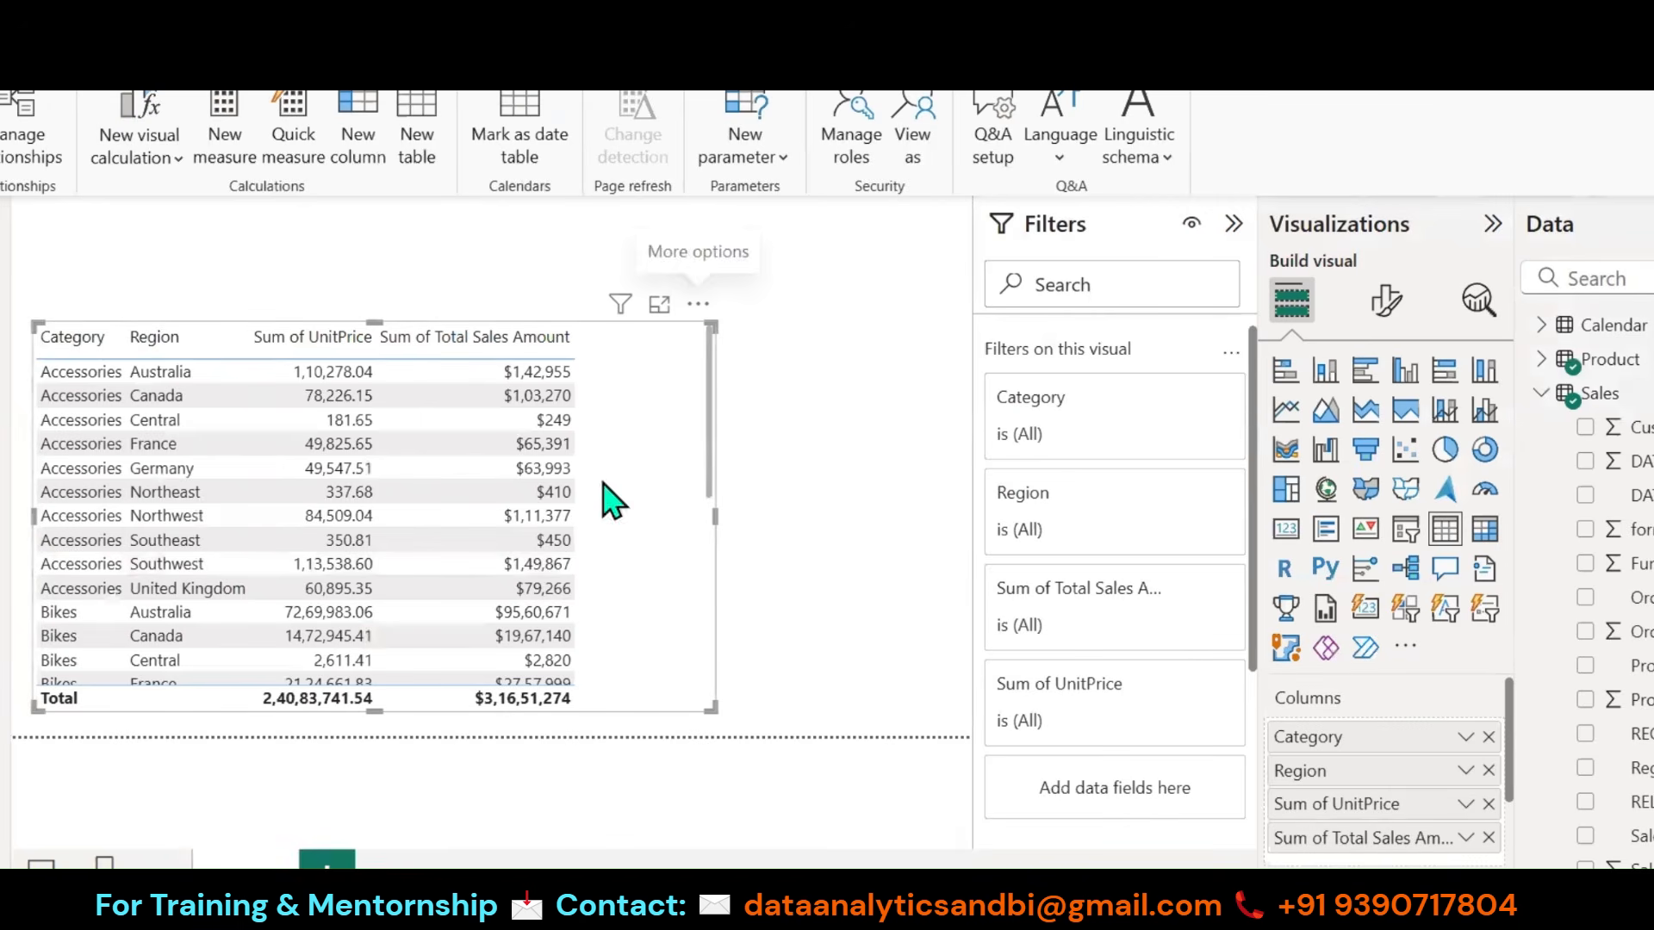
{"action": "left_click", "coordinate": [384, 862]}
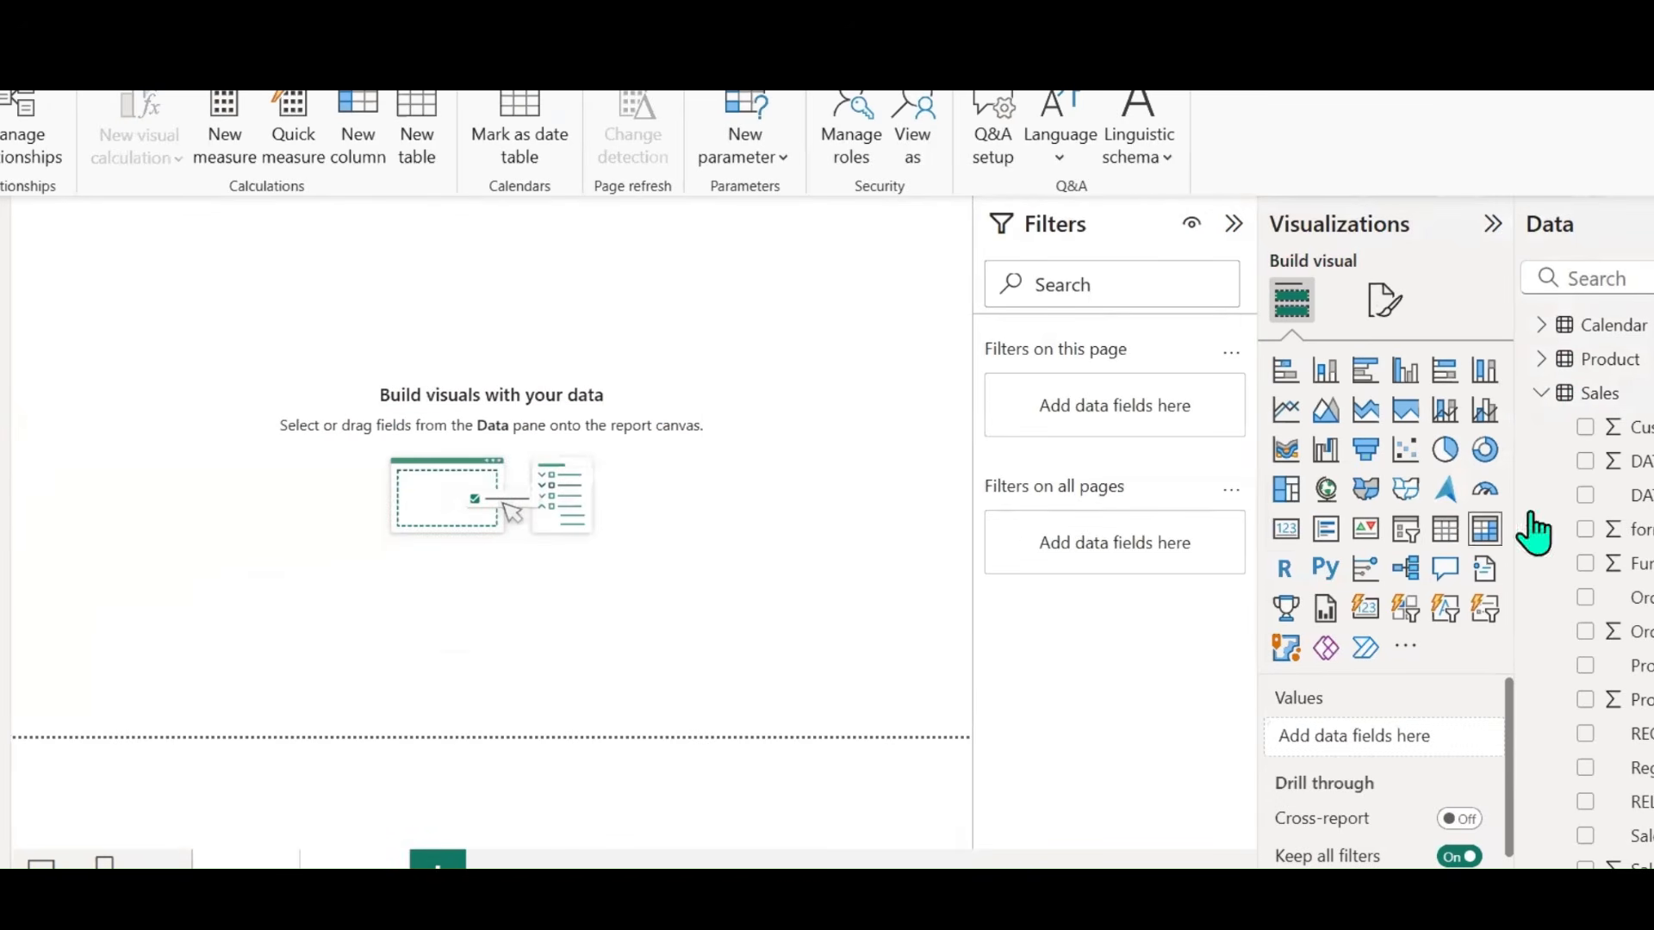
{"action": "left_click", "coordinate": [1551, 360]}
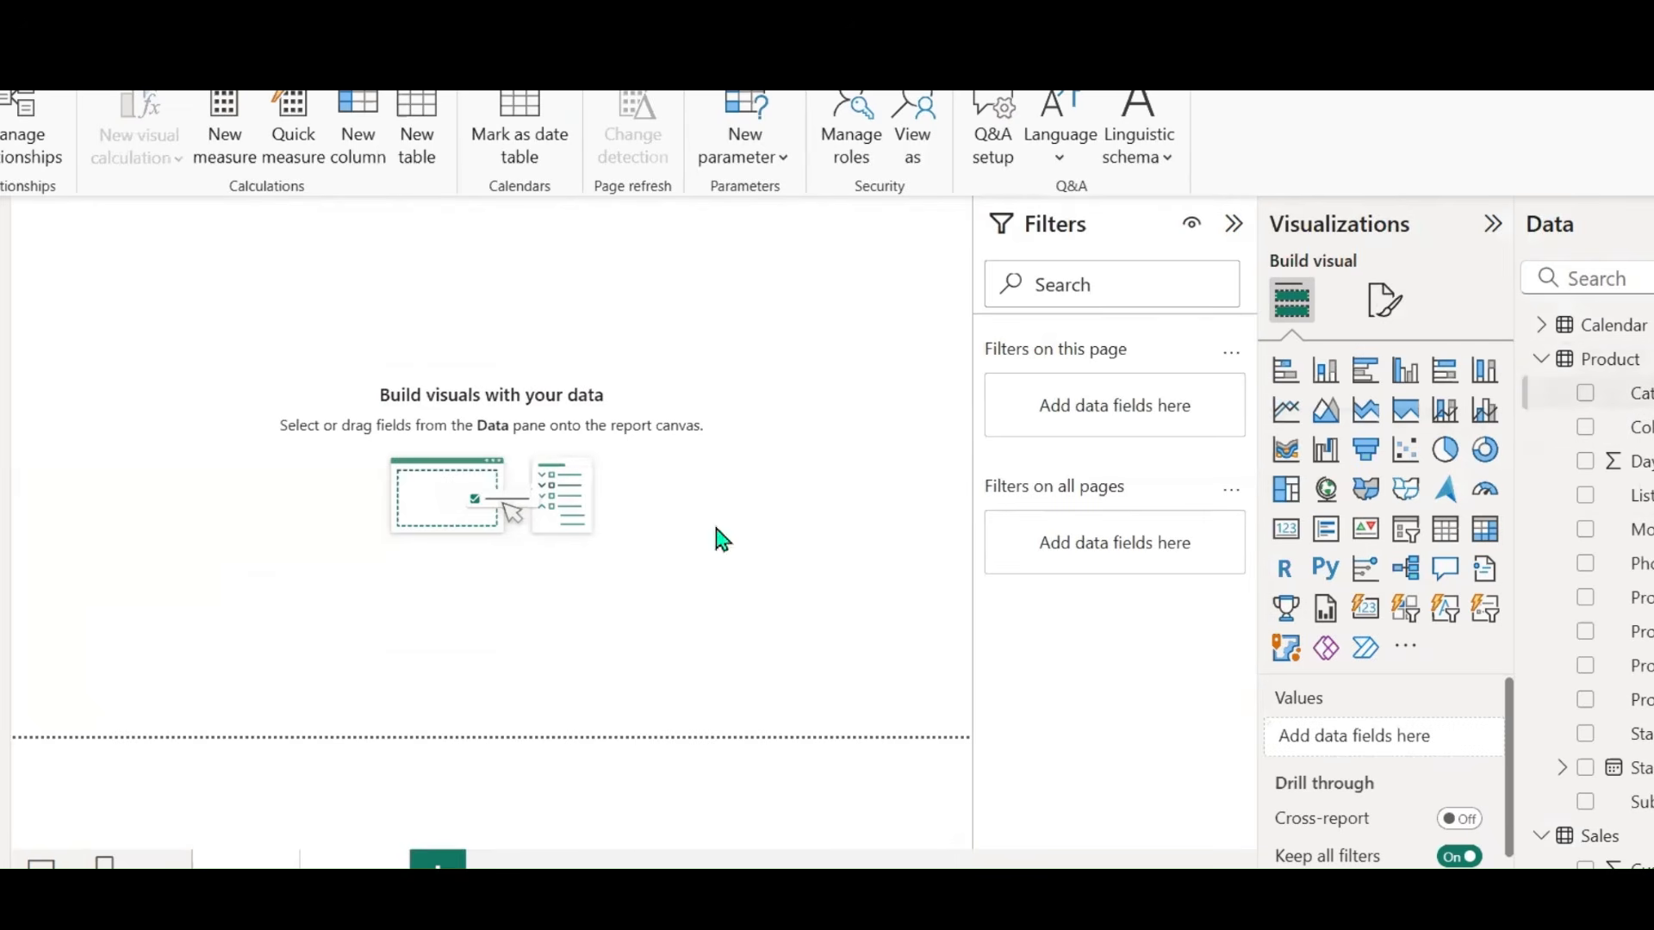
{"action": "left_click_drag", "start_coordinate": [721, 540], "coordinate": [173, 454]}
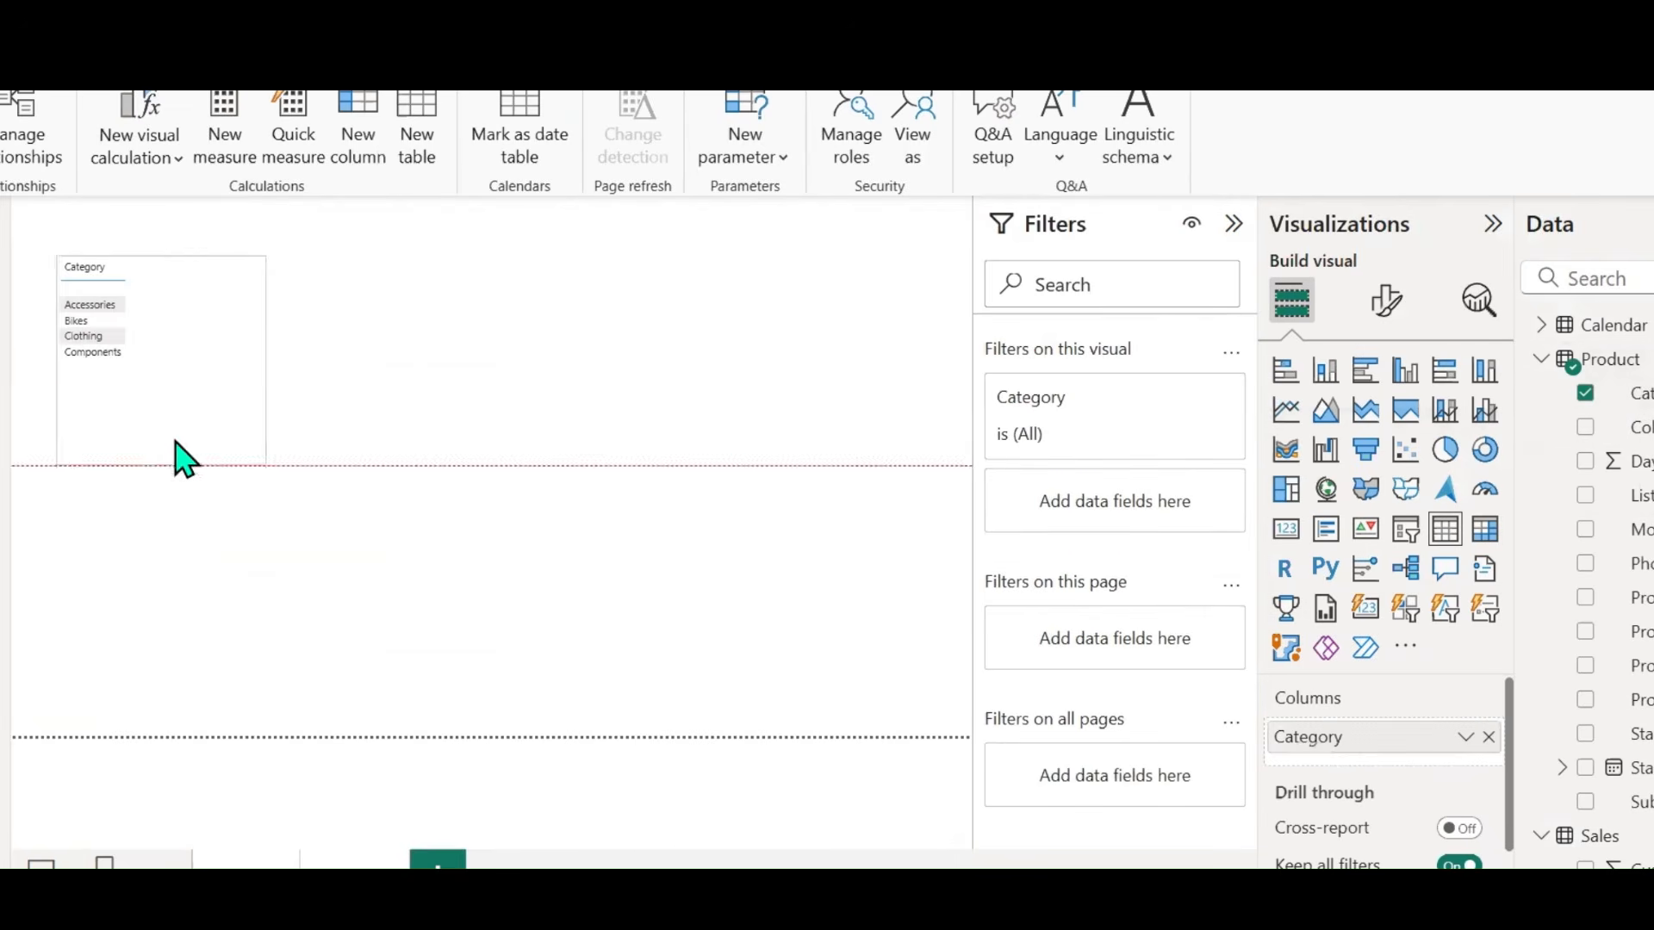
Step: Replace Category with SubCategory in the table visual and stretch it down to near the page's lower edge
{"action": "left_click", "coordinate": [1585, 392]}
{"action": "left_click", "coordinate": [1585, 801]}
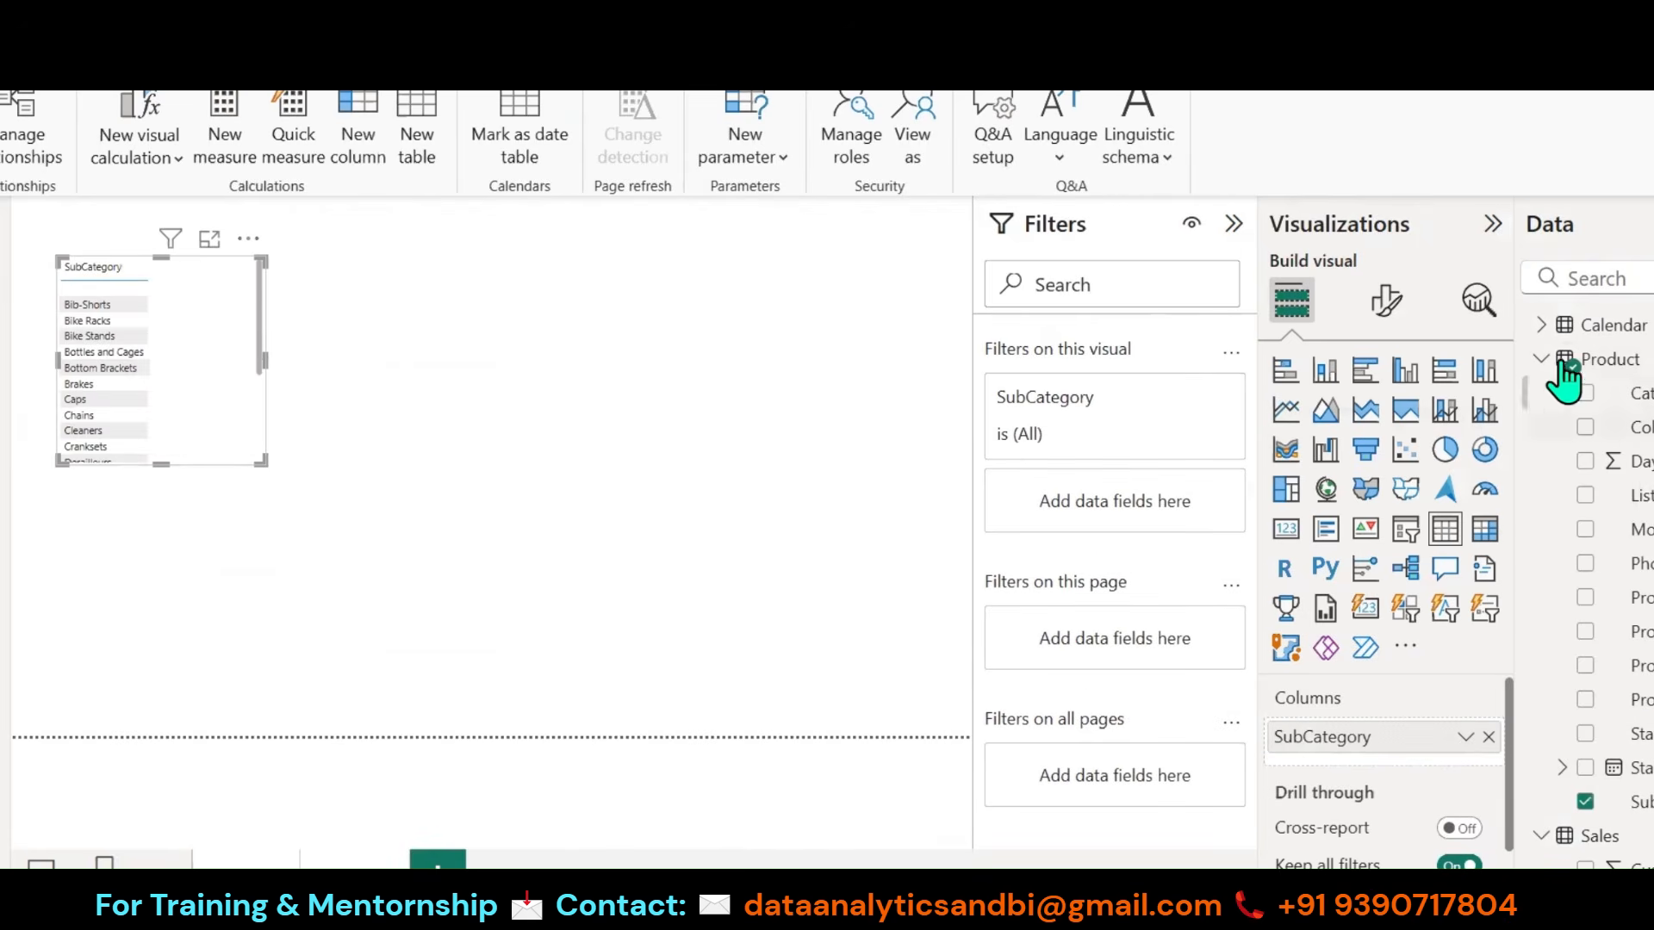
{"action": "left_click", "coordinate": [1561, 362]}
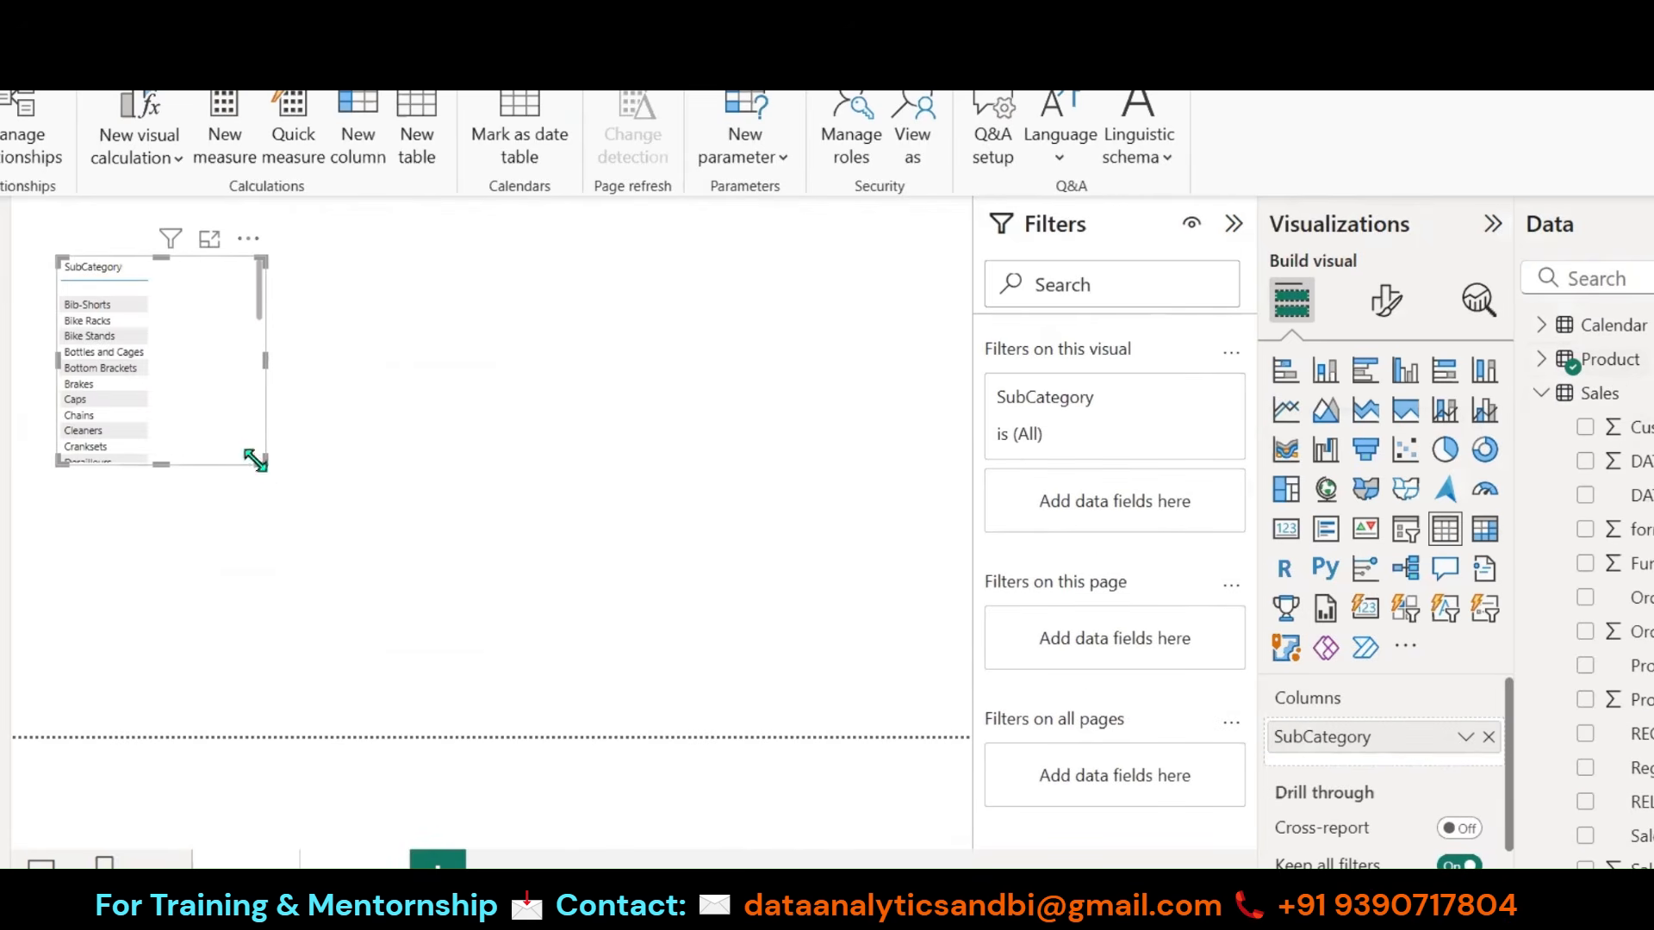
{"action": "left_click_drag", "start_coordinate": [255, 461], "coordinate": [277, 711]}
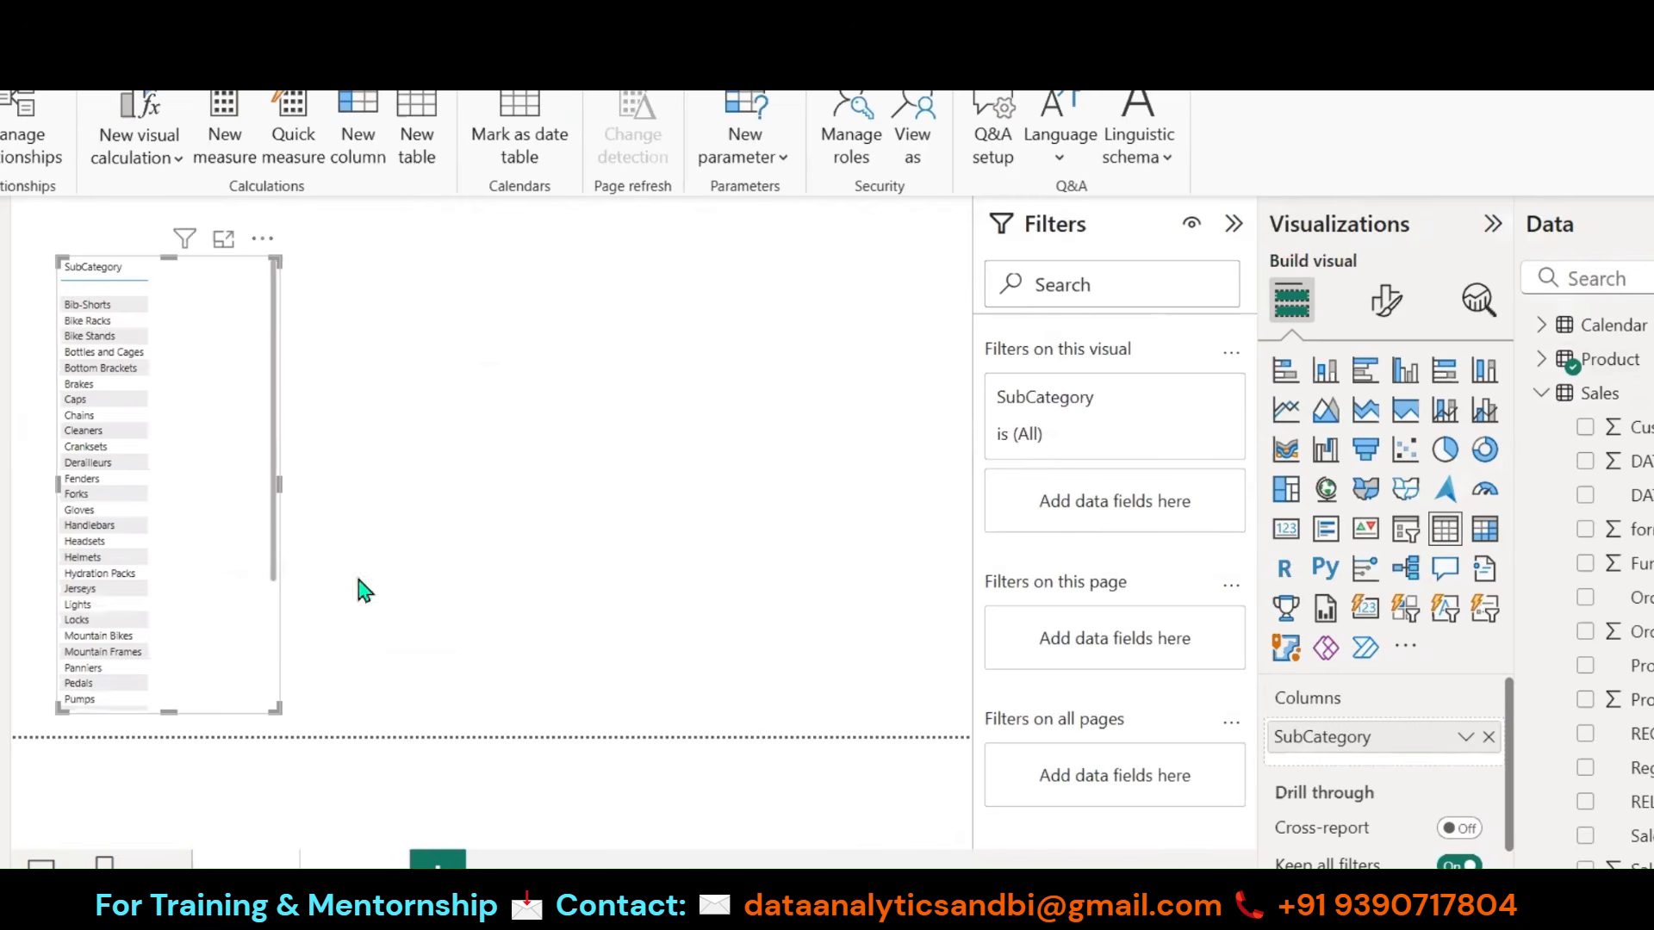
Step: Add a second table visual showing Region from the Territory table and move it to the right side of the page
{"action": "left_click", "coordinate": [410, 498]}
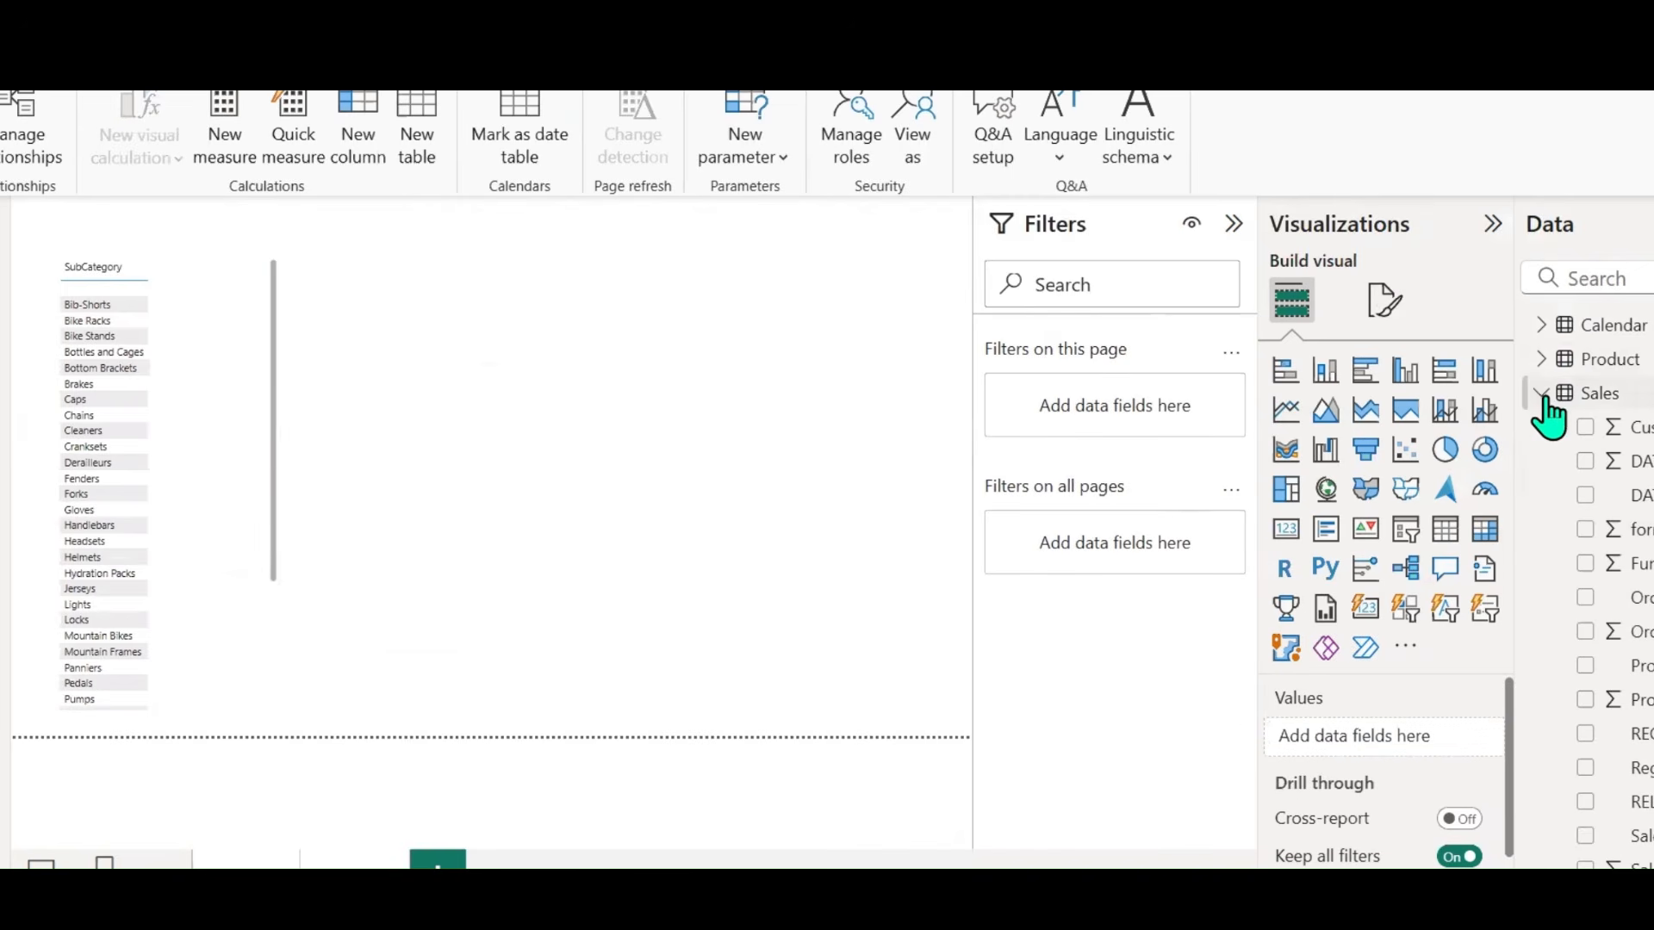
{"action": "left_click", "coordinate": [1541, 393]}
{"action": "left_click", "coordinate": [1542, 427]}
{"action": "left_click", "coordinate": [1445, 529]}
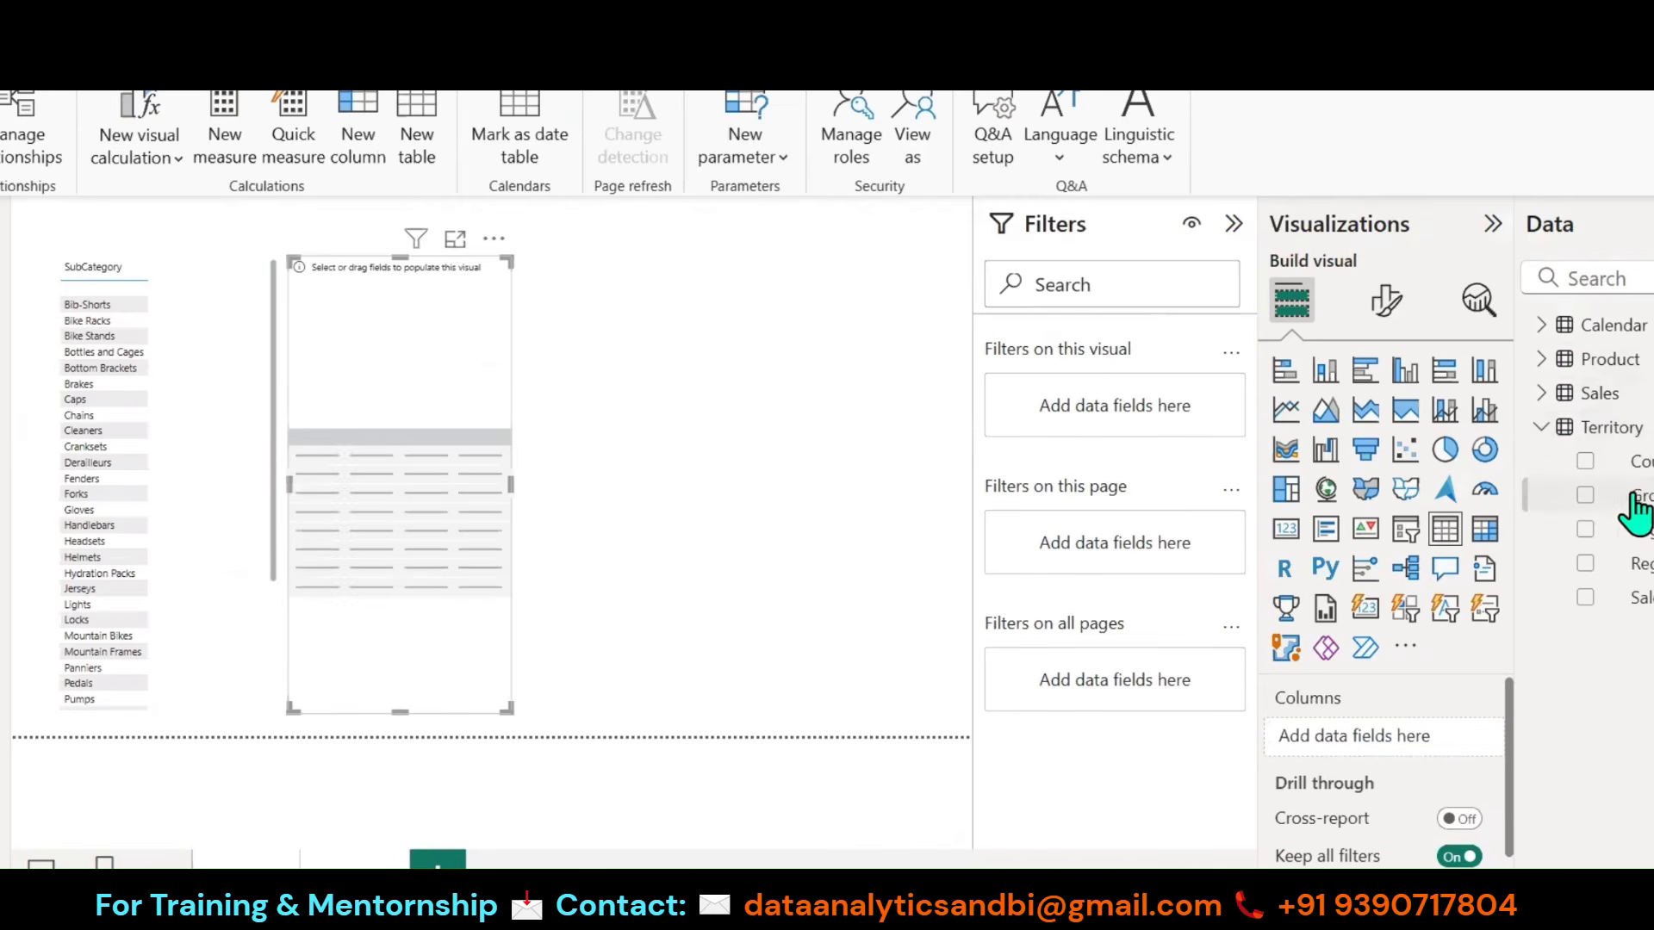
{"action": "left_click", "coordinate": [1586, 529]}
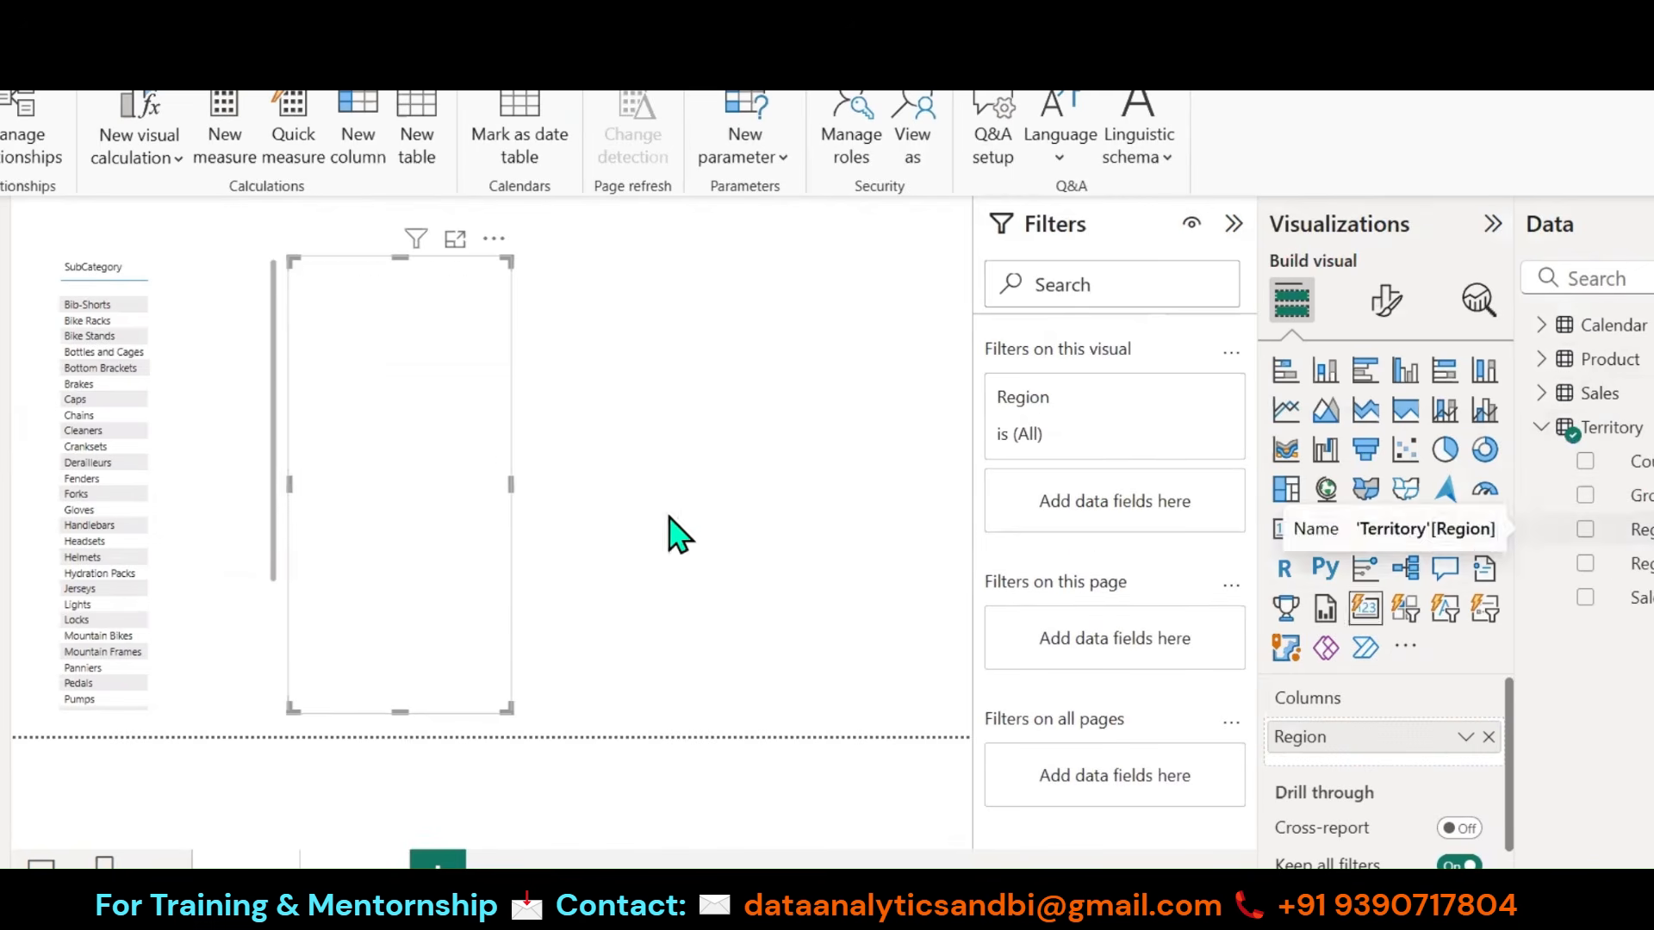
{"action": "left_click_drag", "start_coordinate": [388, 491], "coordinate": [779, 559]}
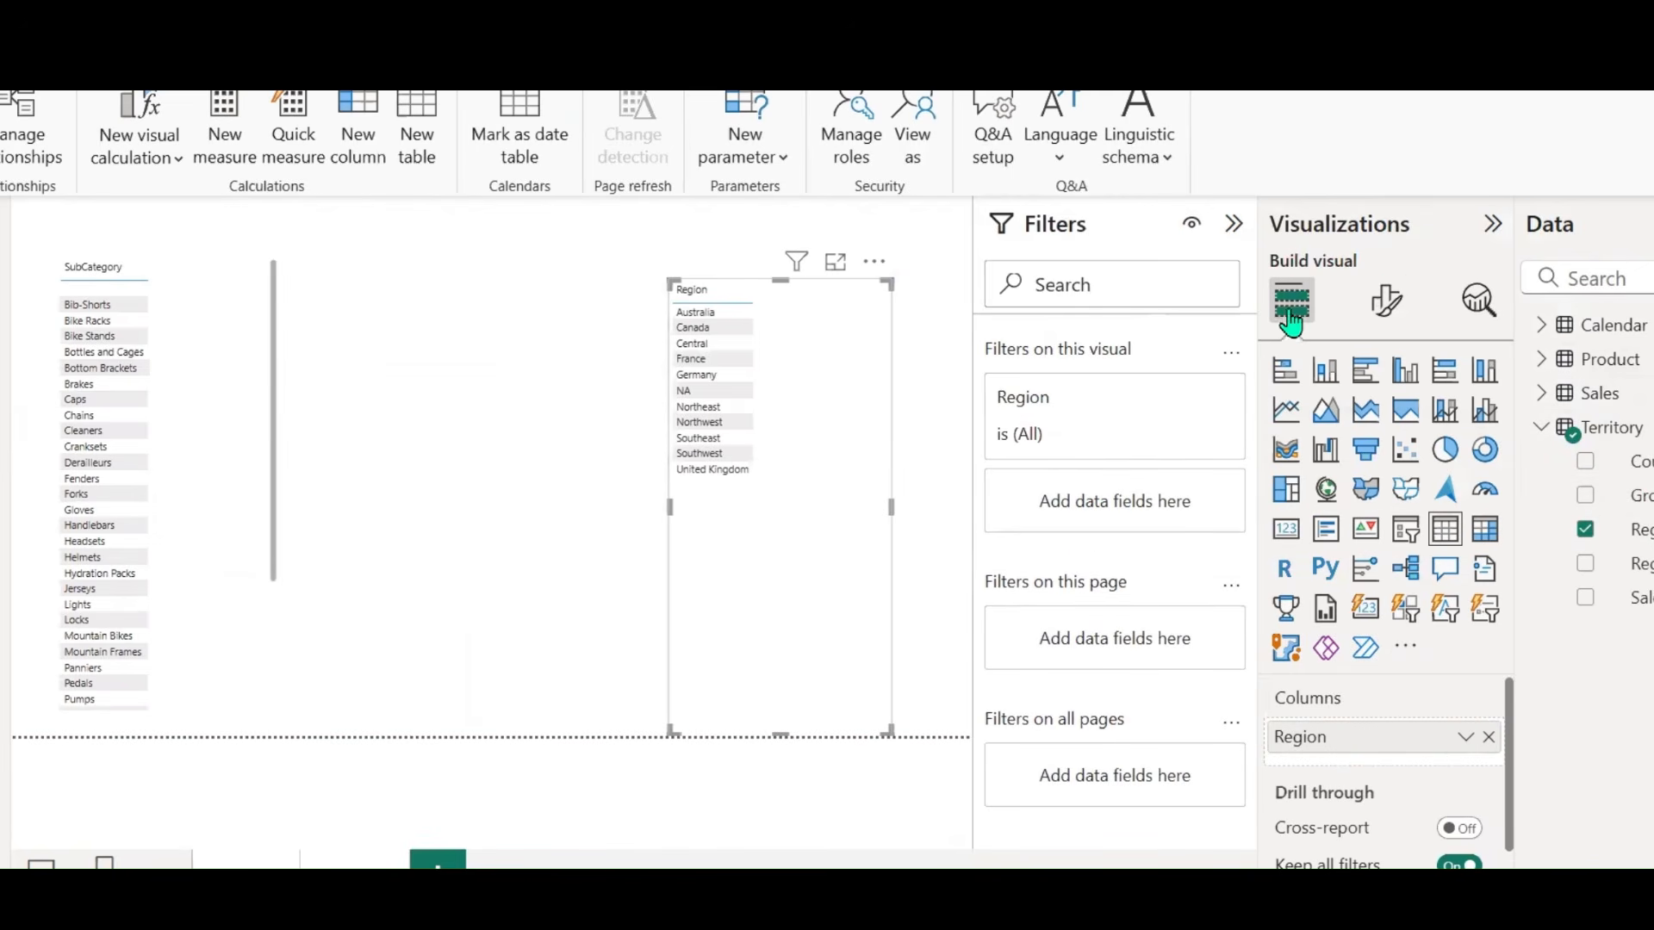
Step: Set the Region table visual's global font size to 15
{"action": "left_click", "coordinate": [1386, 301]}
{"action": "left_click", "coordinate": [1342, 371]}
{"action": "type", "text": "FO"}
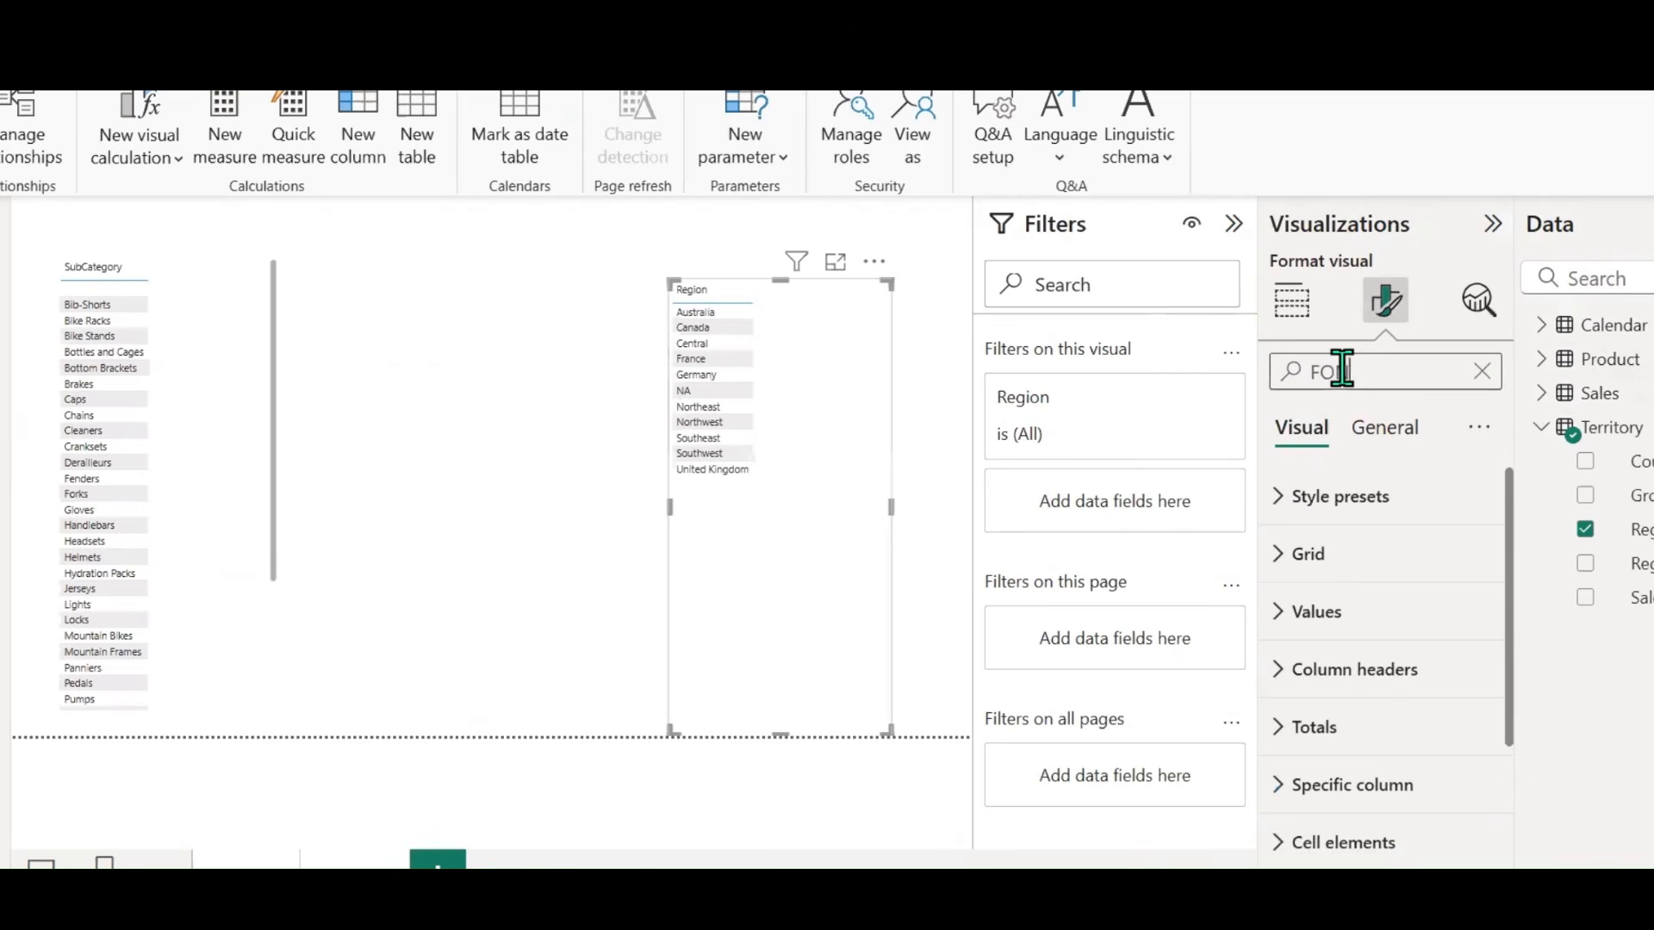
{"action": "type", "text": "NT"}
{"action": "double_click", "coordinate": [1305, 578]}
{"action": "type", "text": "15"}
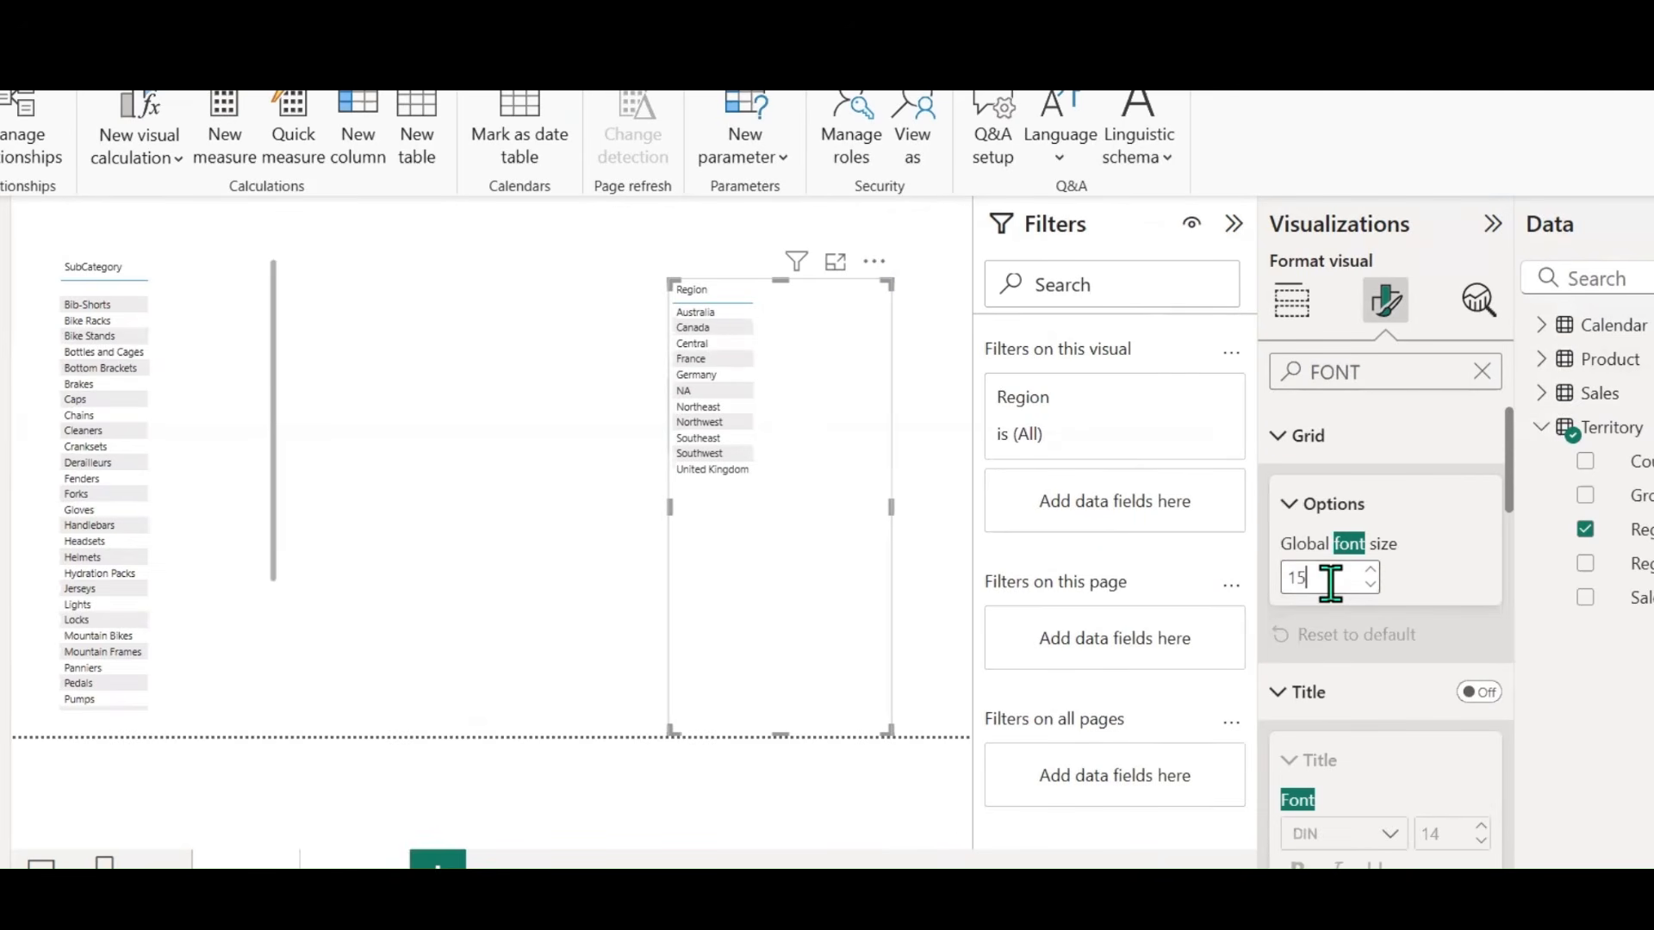
{"action": "key", "text": "Return"}
Step: Set the SubCategory table visual's global font size to 15
{"action": "left_click", "coordinate": [231, 441]}
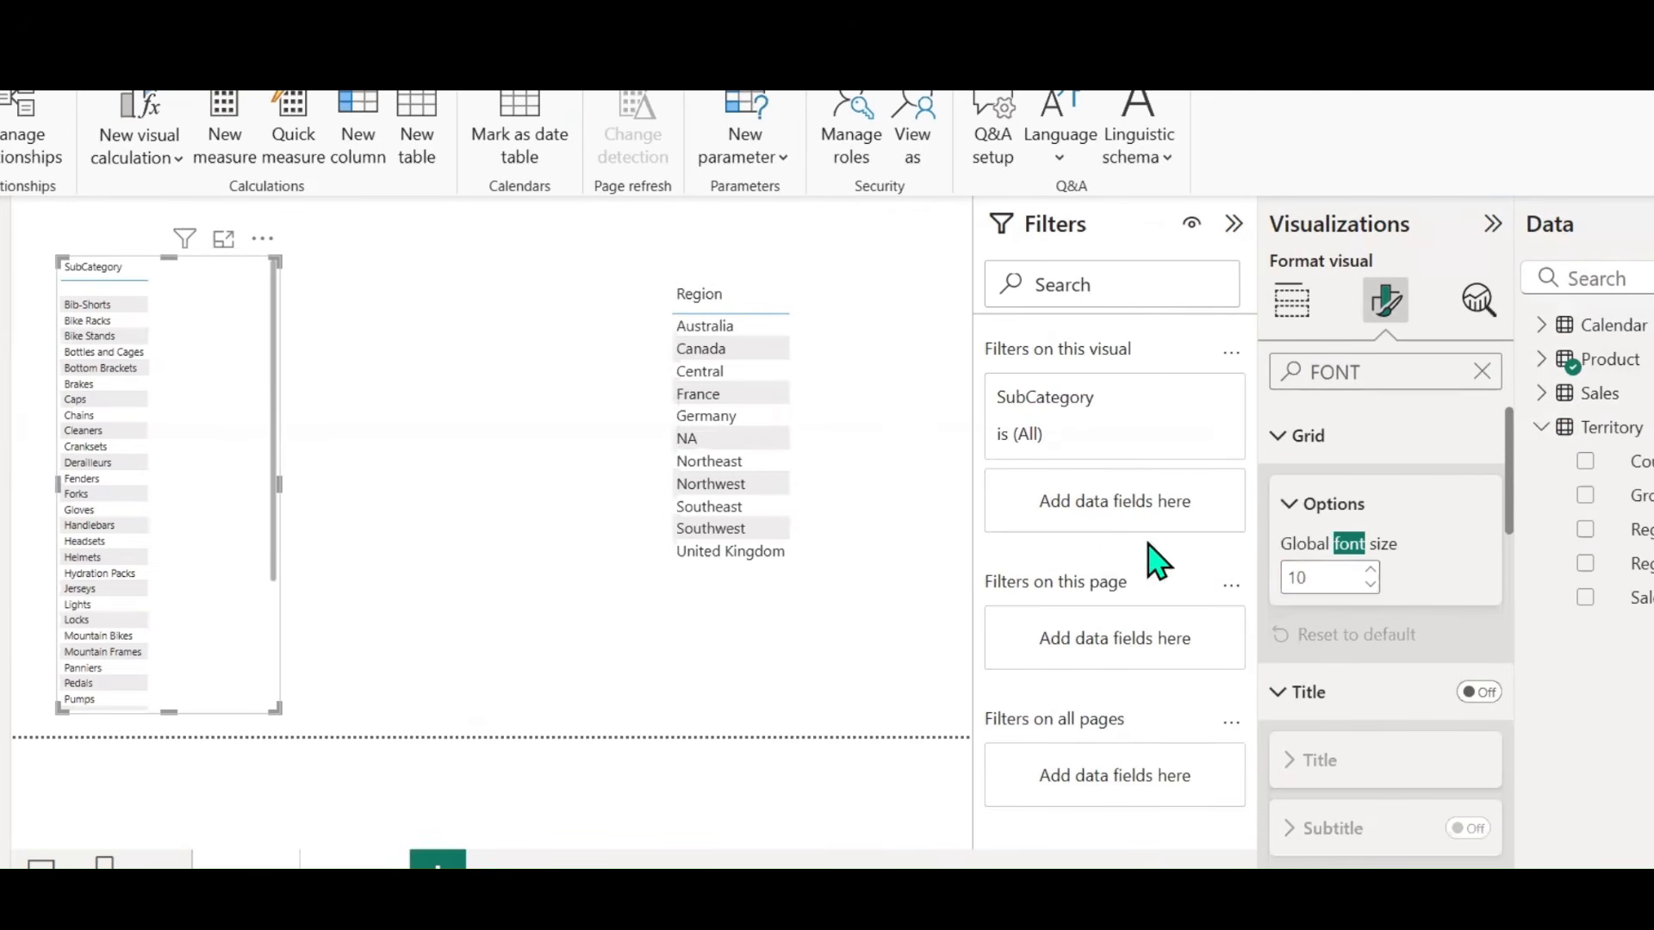
{"action": "type", "text": "15"}
{"action": "key", "text": "Return"}
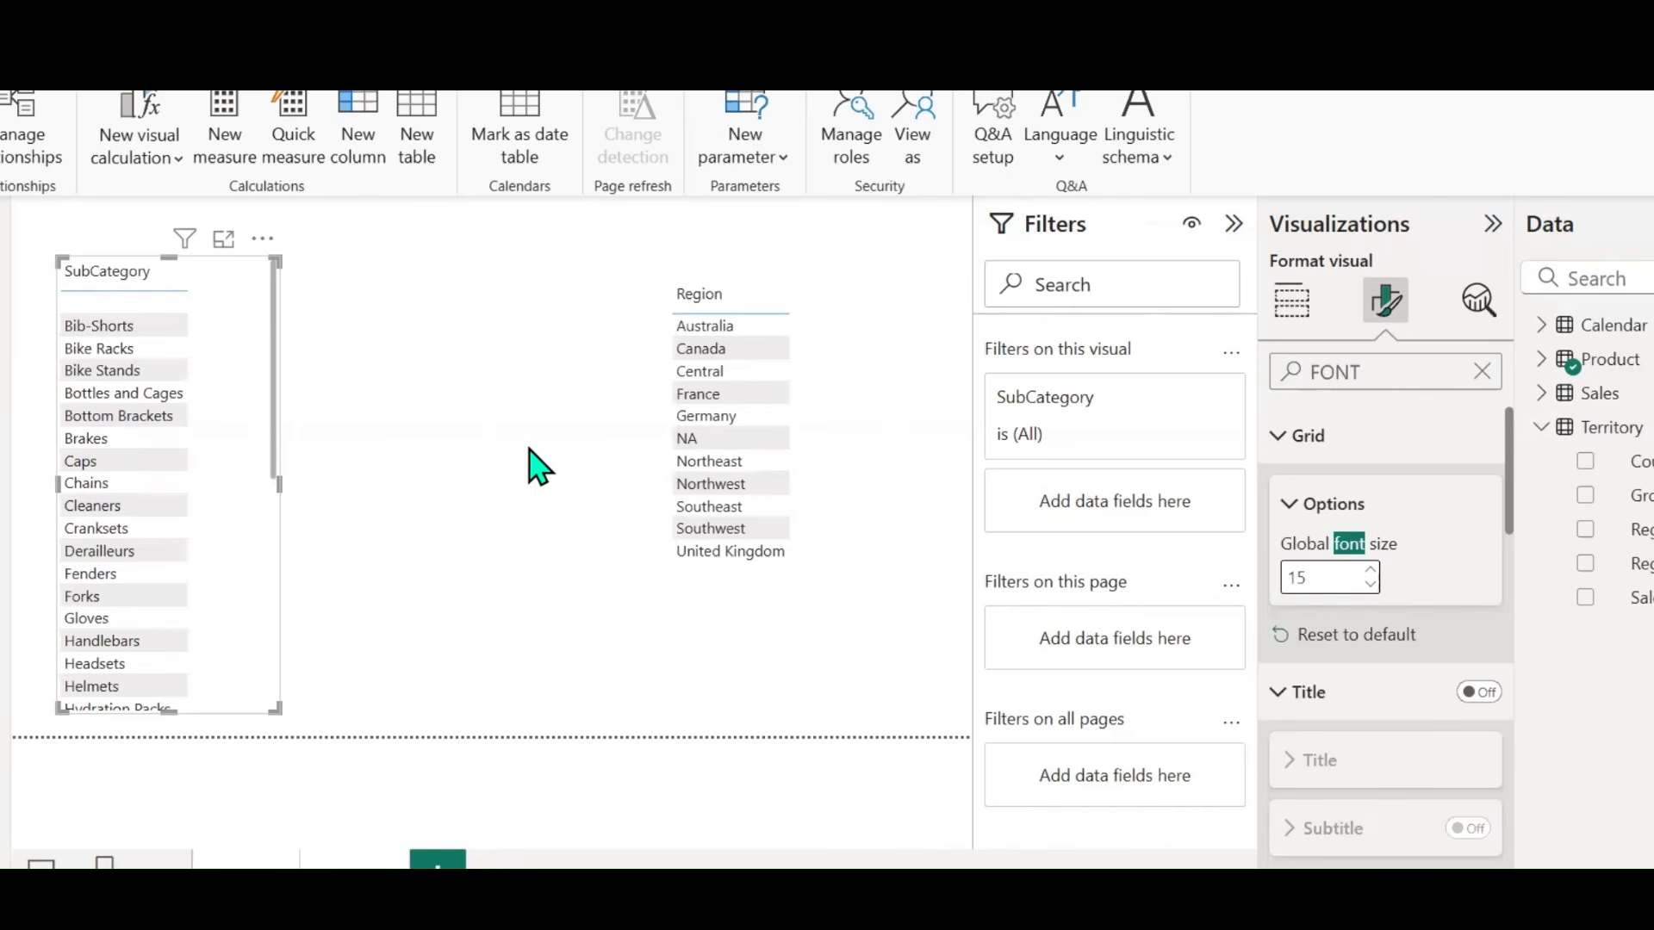
Step: Select Bib-Shorts, Bike Racks, Bike Stands and Bottles and Cages in turn to check the Region table's response, and clear the selection
{"action": "left_click", "coordinate": [91, 331]}
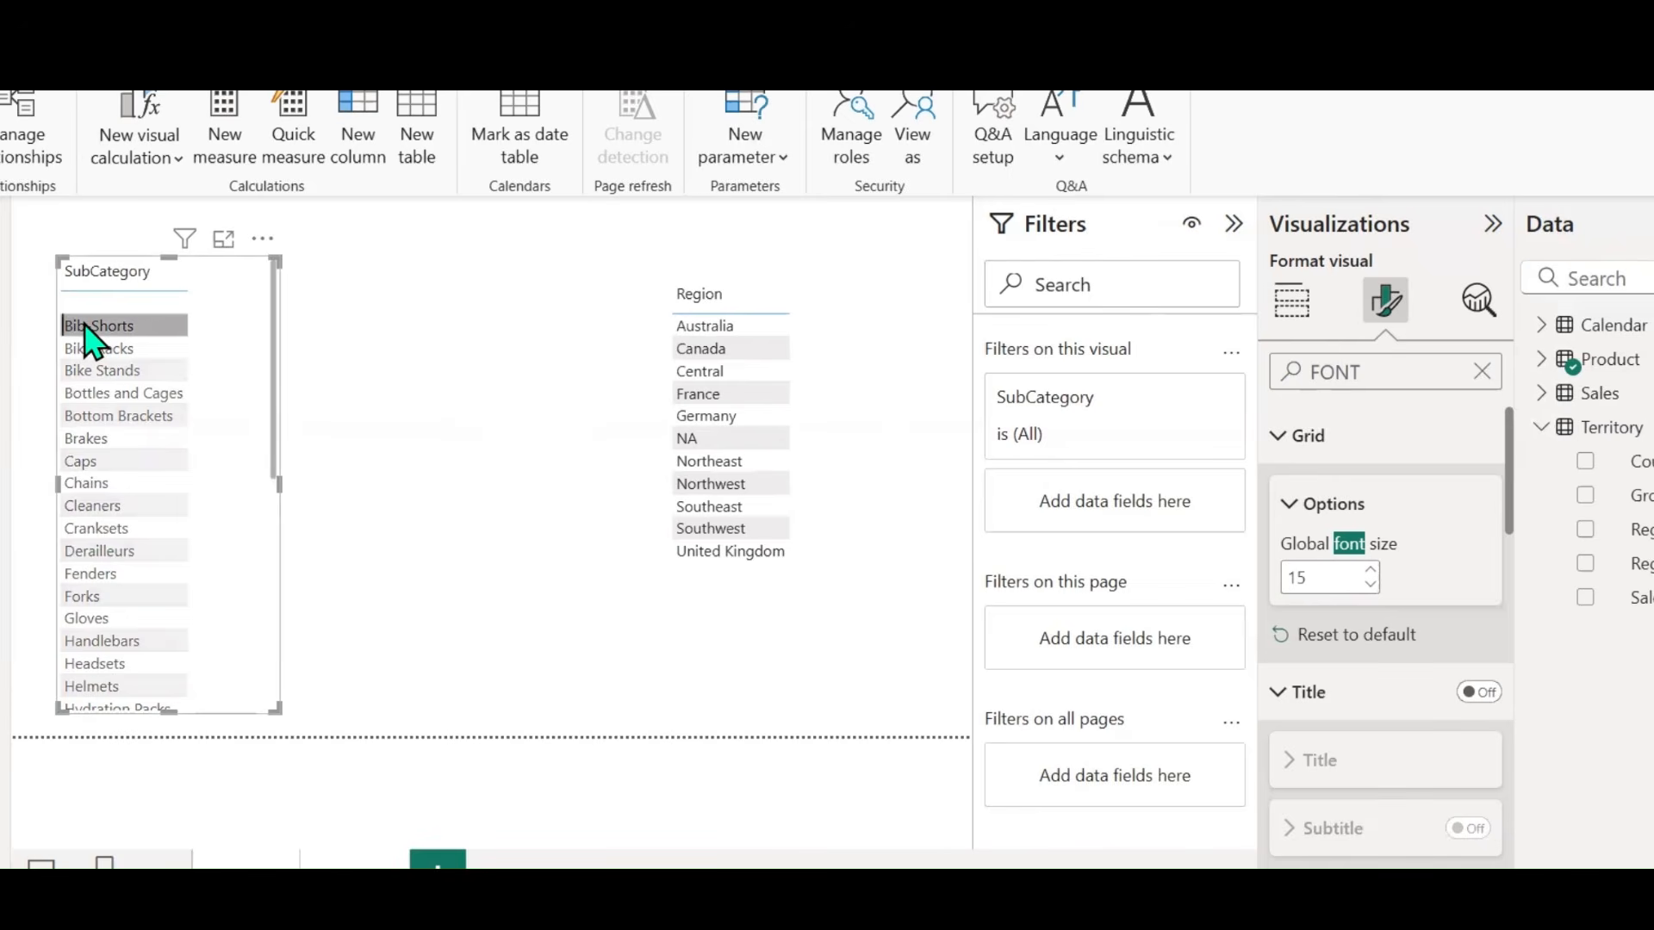
{"action": "left_click", "coordinate": [96, 349]}
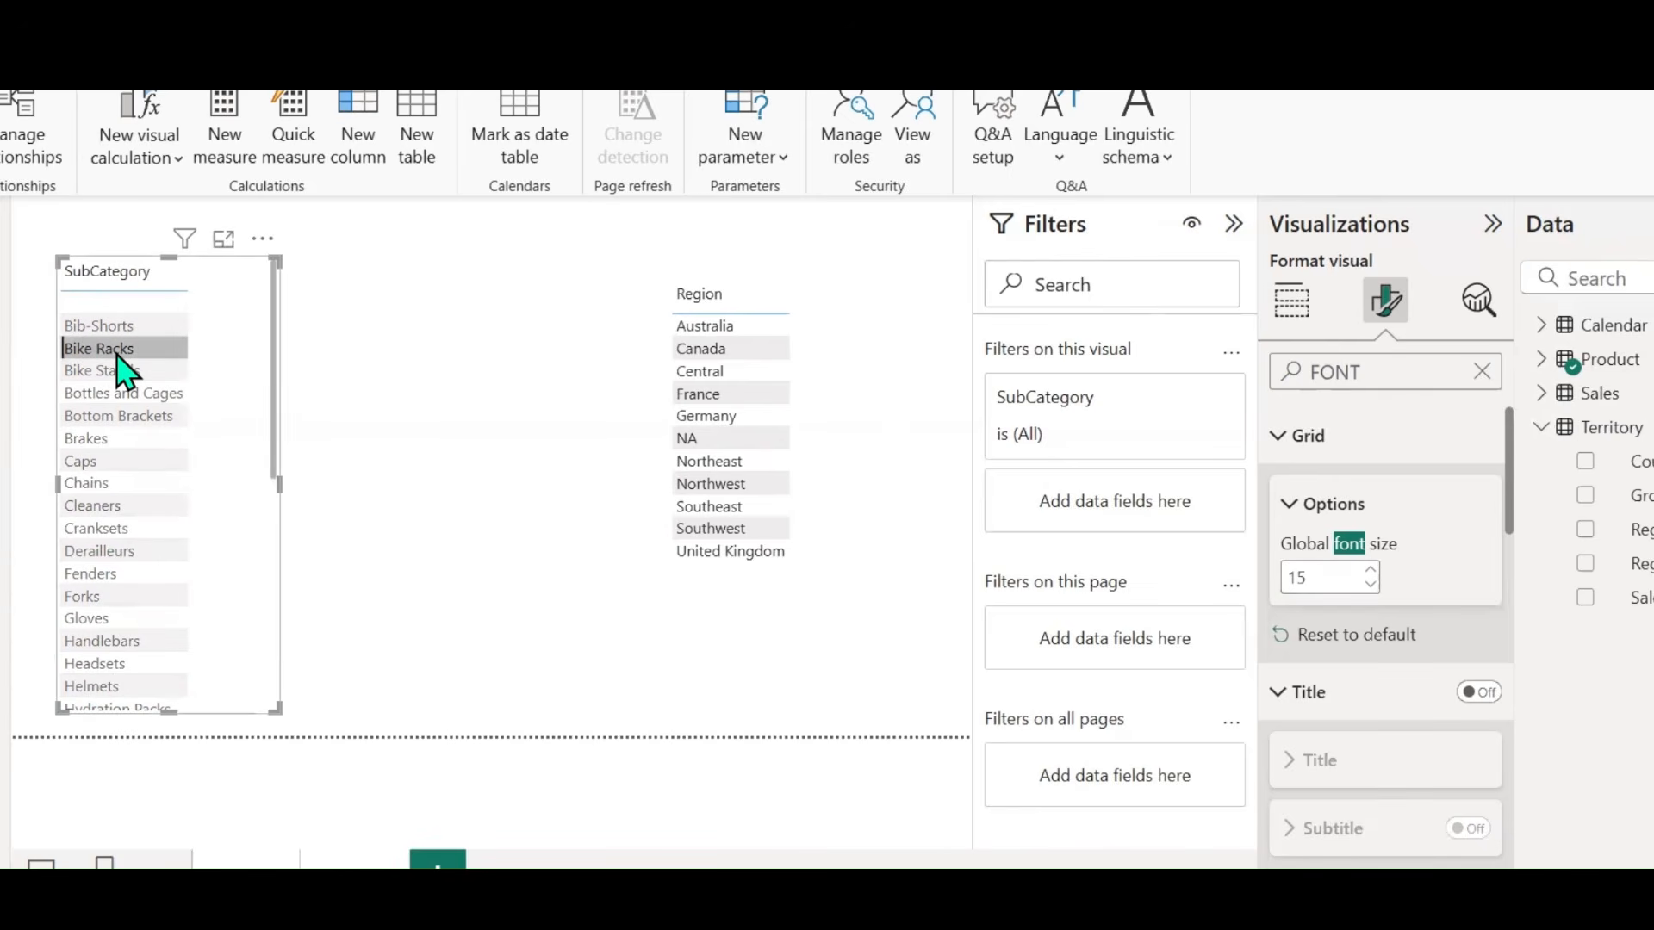
{"action": "left_click", "coordinate": [114, 370]}
{"action": "left_click", "coordinate": [108, 394]}
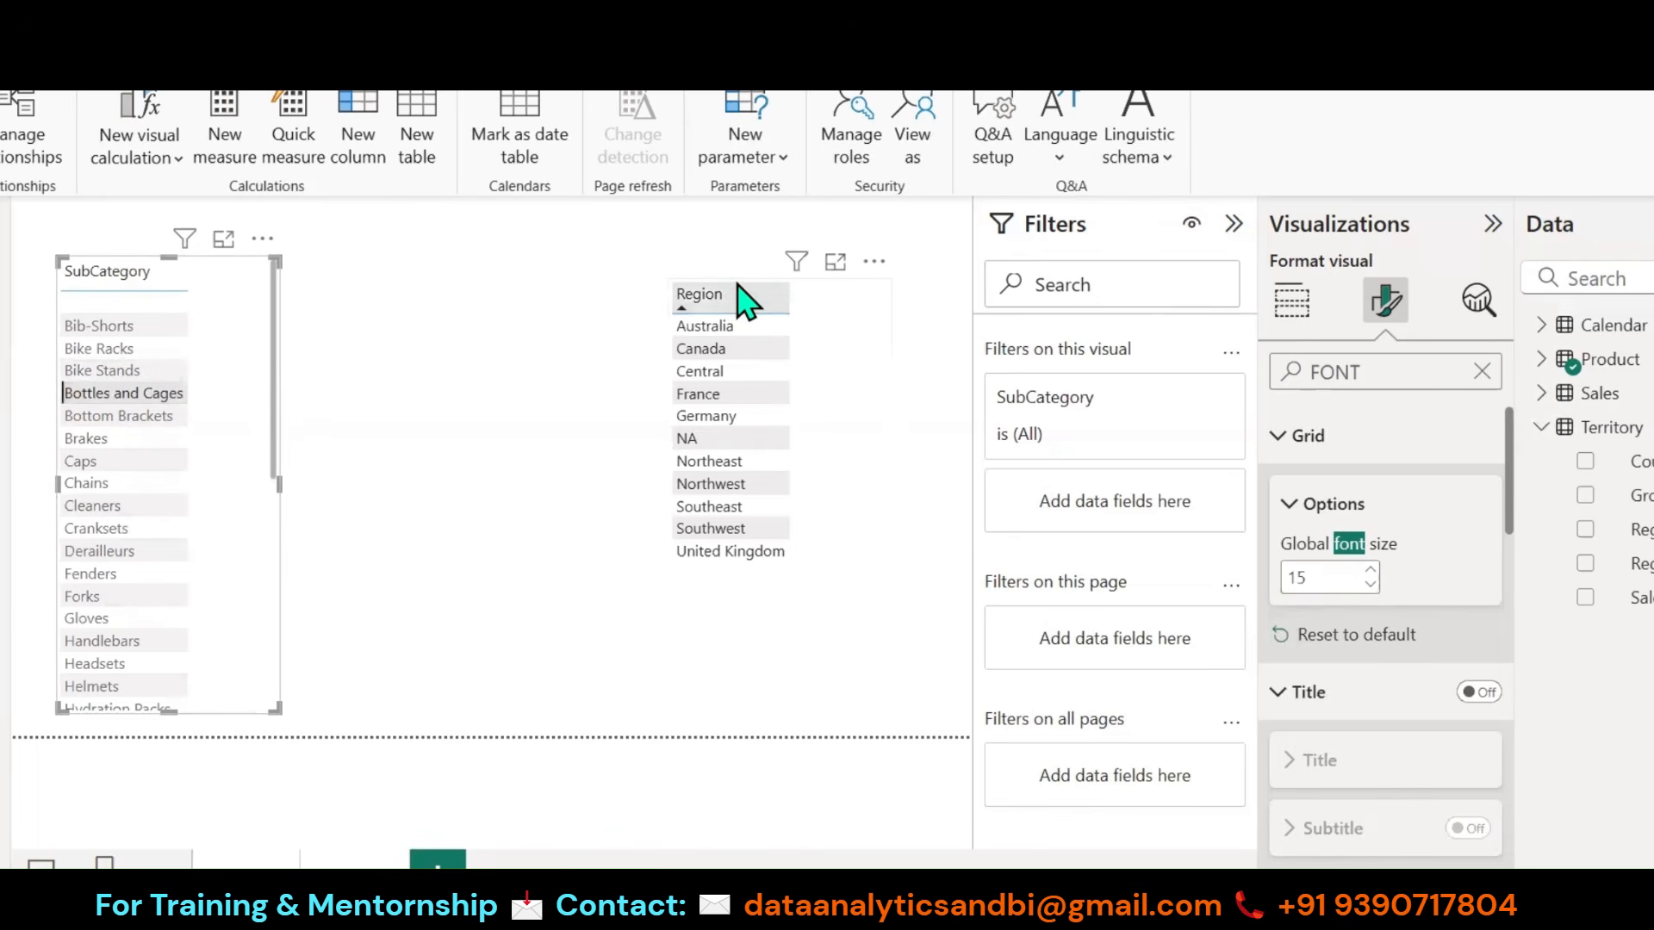
{"action": "left_click", "coordinate": [161, 398]}
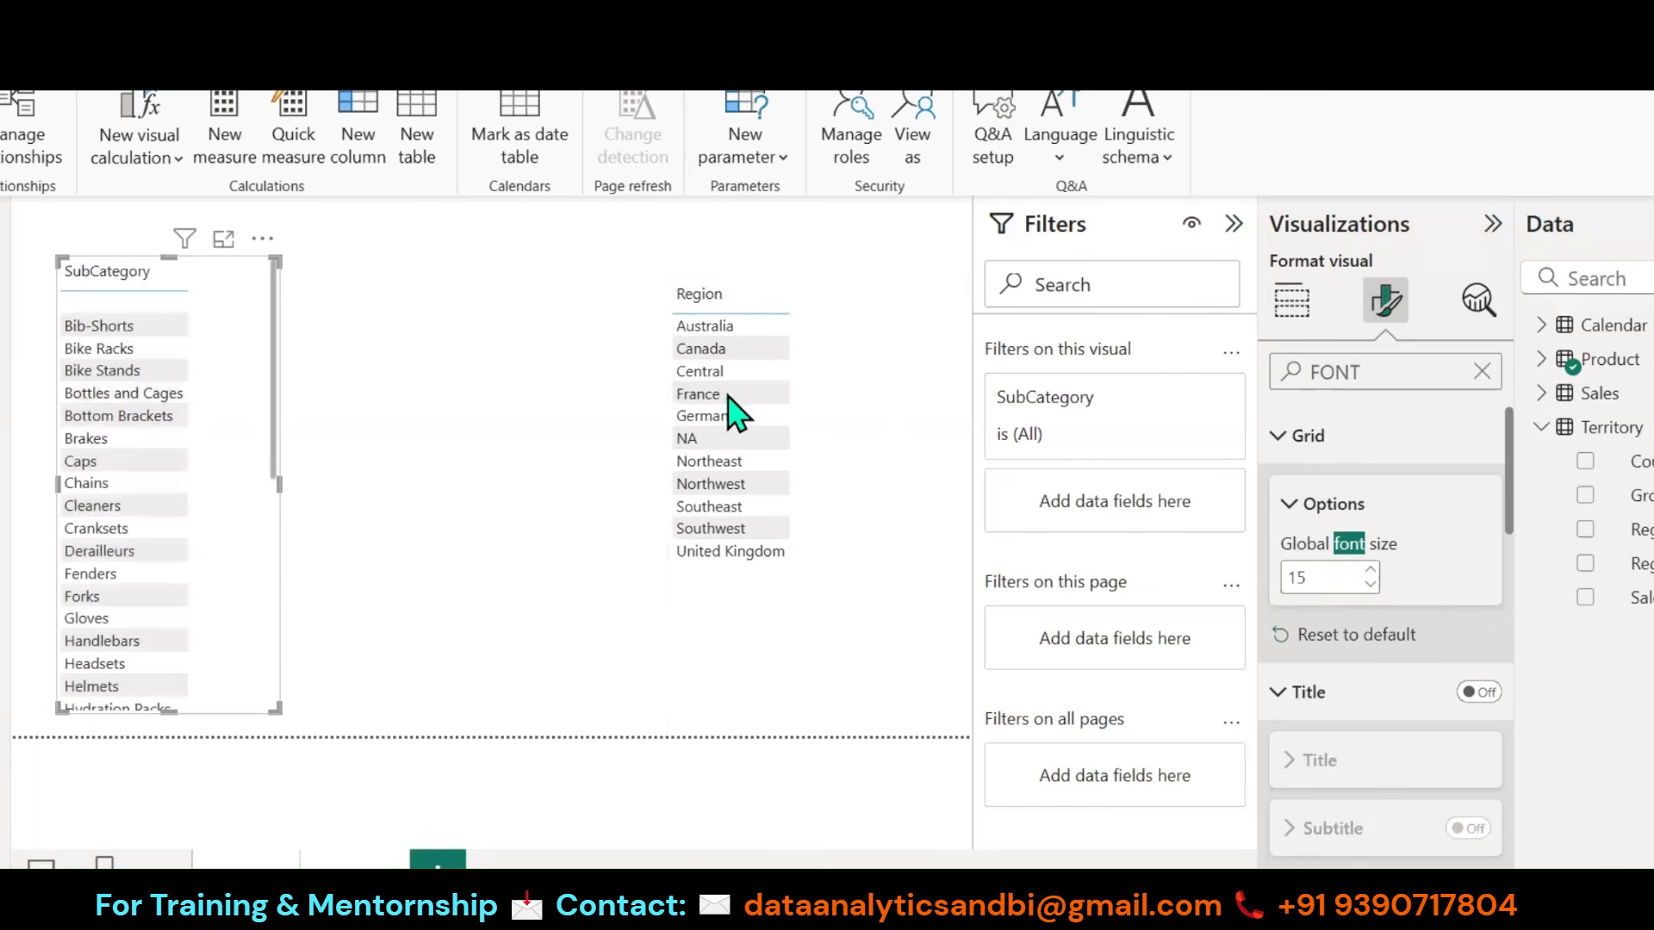
Step: Select the regions from Australia to Germany one after another and check the full SubCategory list for any filtering
{"action": "left_click", "coordinate": [719, 329]}
{"action": "left_click", "coordinate": [709, 349]}
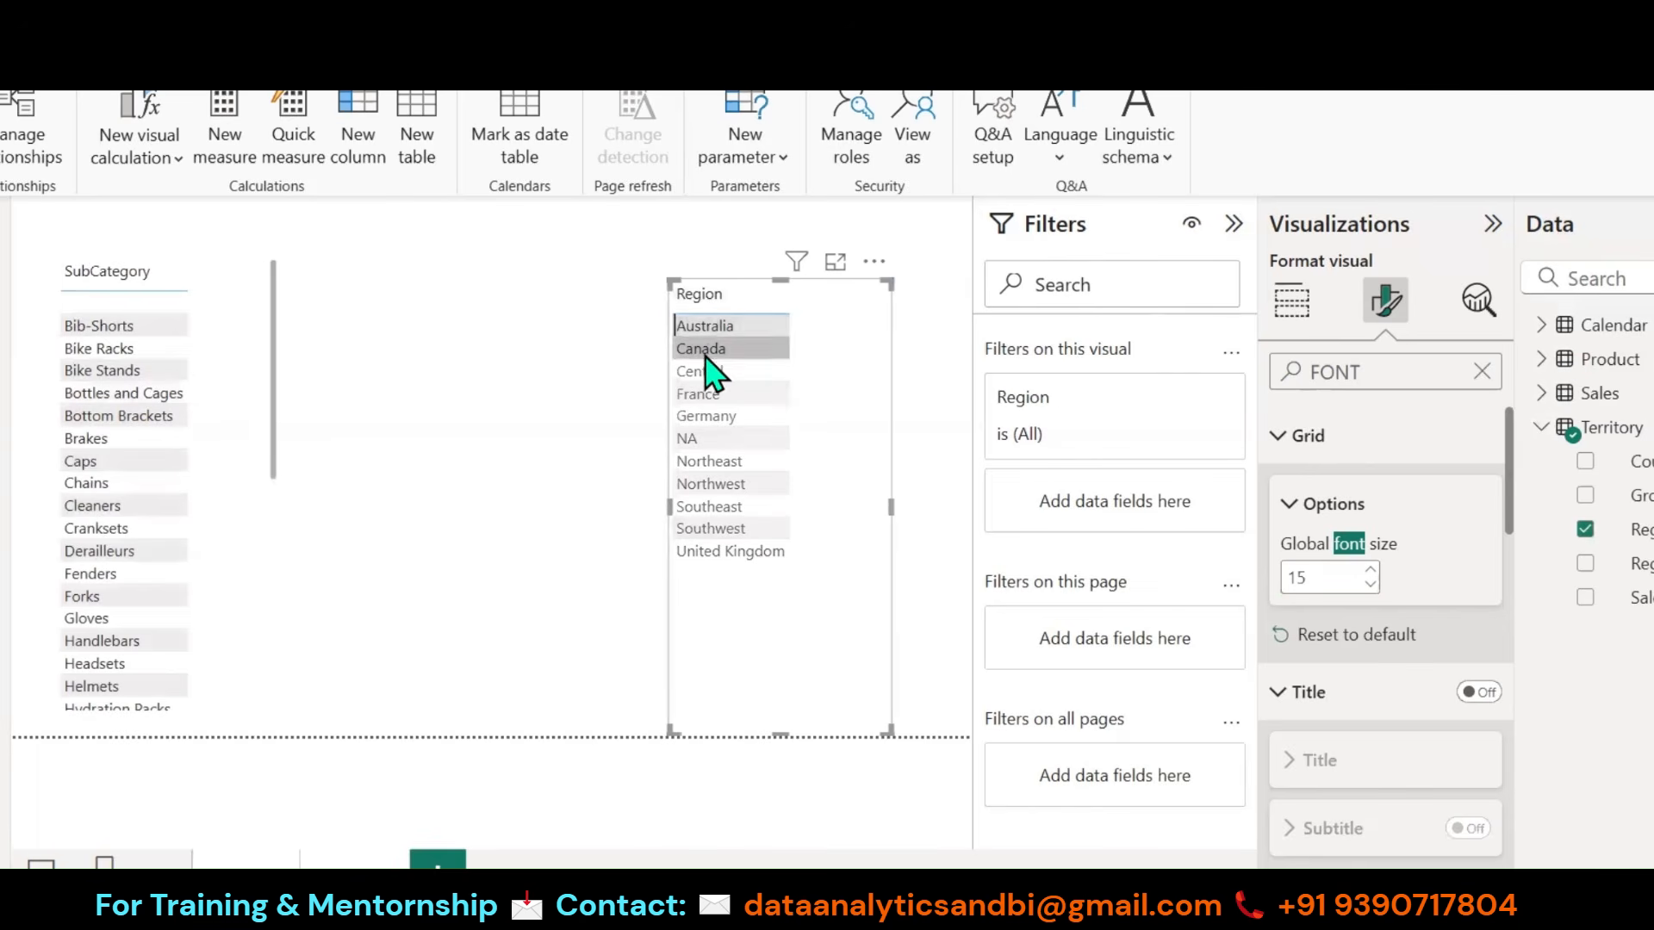
{"action": "left_click", "coordinate": [706, 373], "text": "ctrl"}
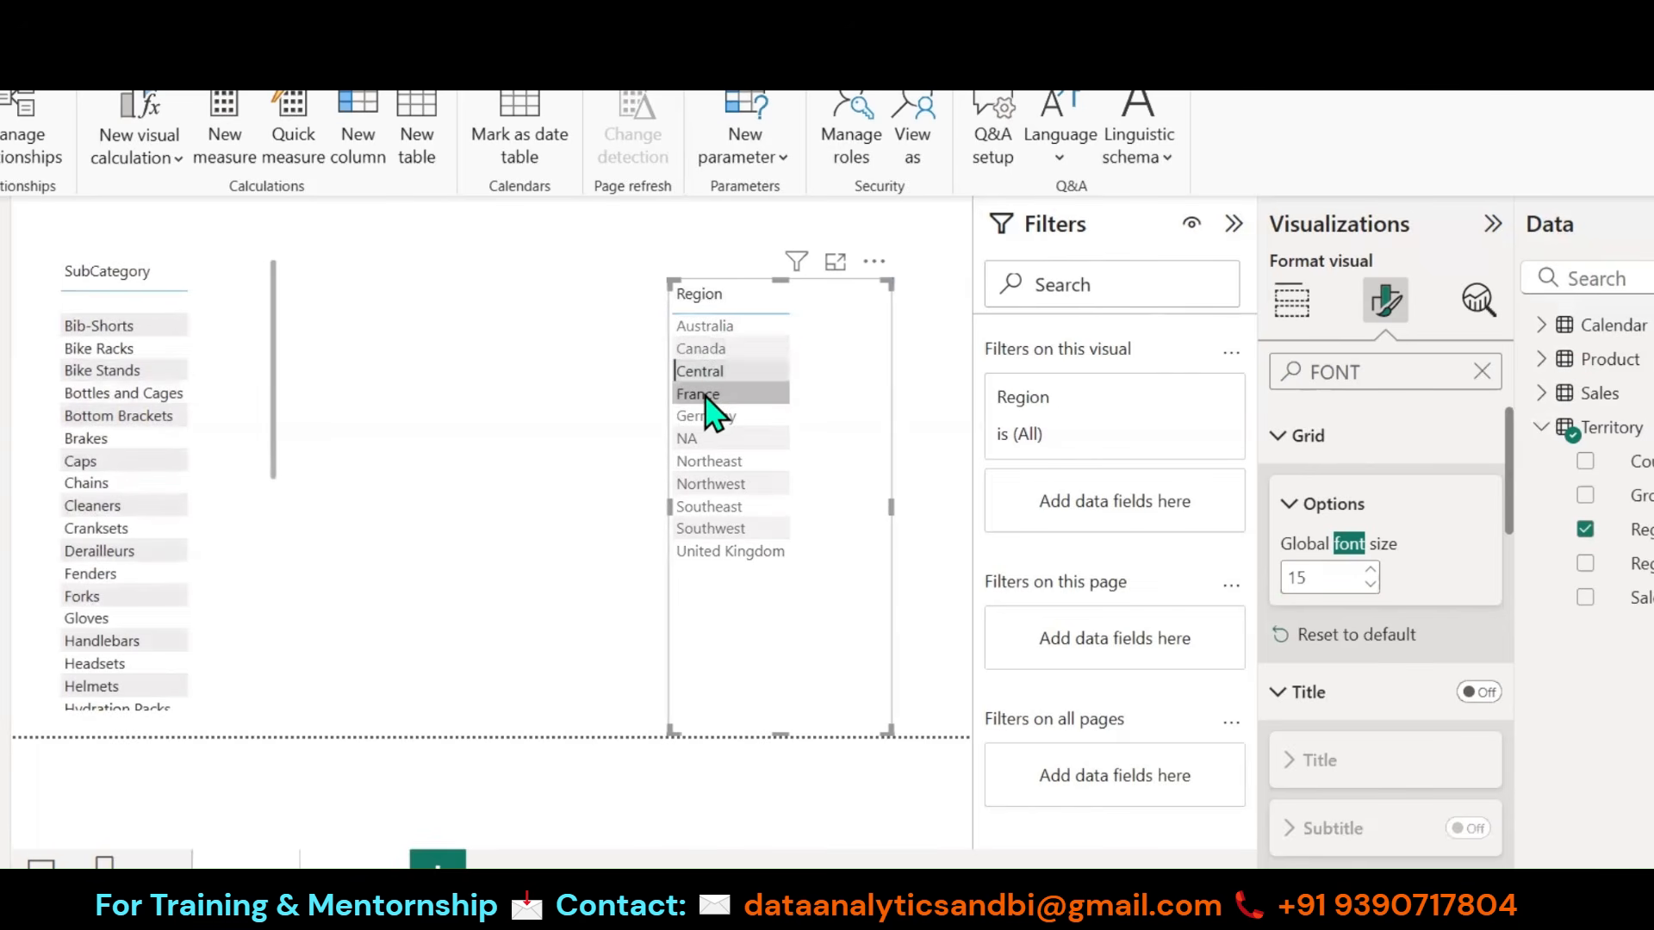
{"action": "left_click", "coordinate": [708, 395]}
{"action": "left_click", "coordinate": [710, 417], "text": "ctrl"}
{"action": "left_click", "coordinate": [709, 417]}
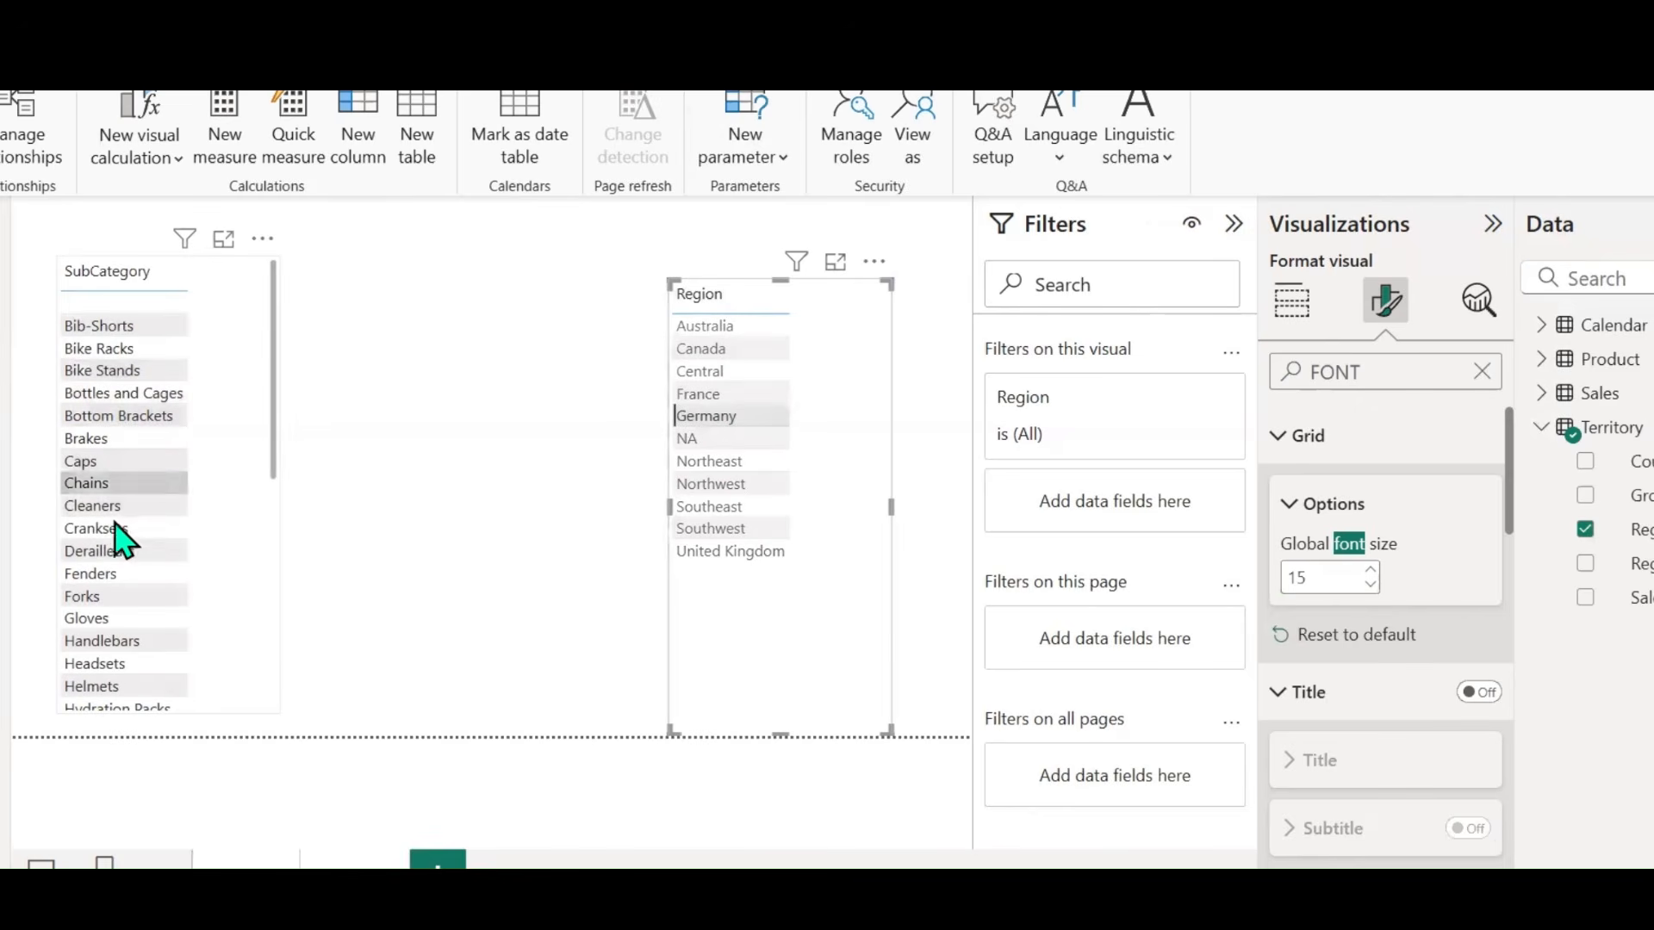
{"action": "scroll", "coordinate": [98, 617], "scroll_direction": "down", "scroll_amount": 1}
{"action": "scroll", "coordinate": [102, 633], "scroll_direction": "down", "scroll_amount": 6}
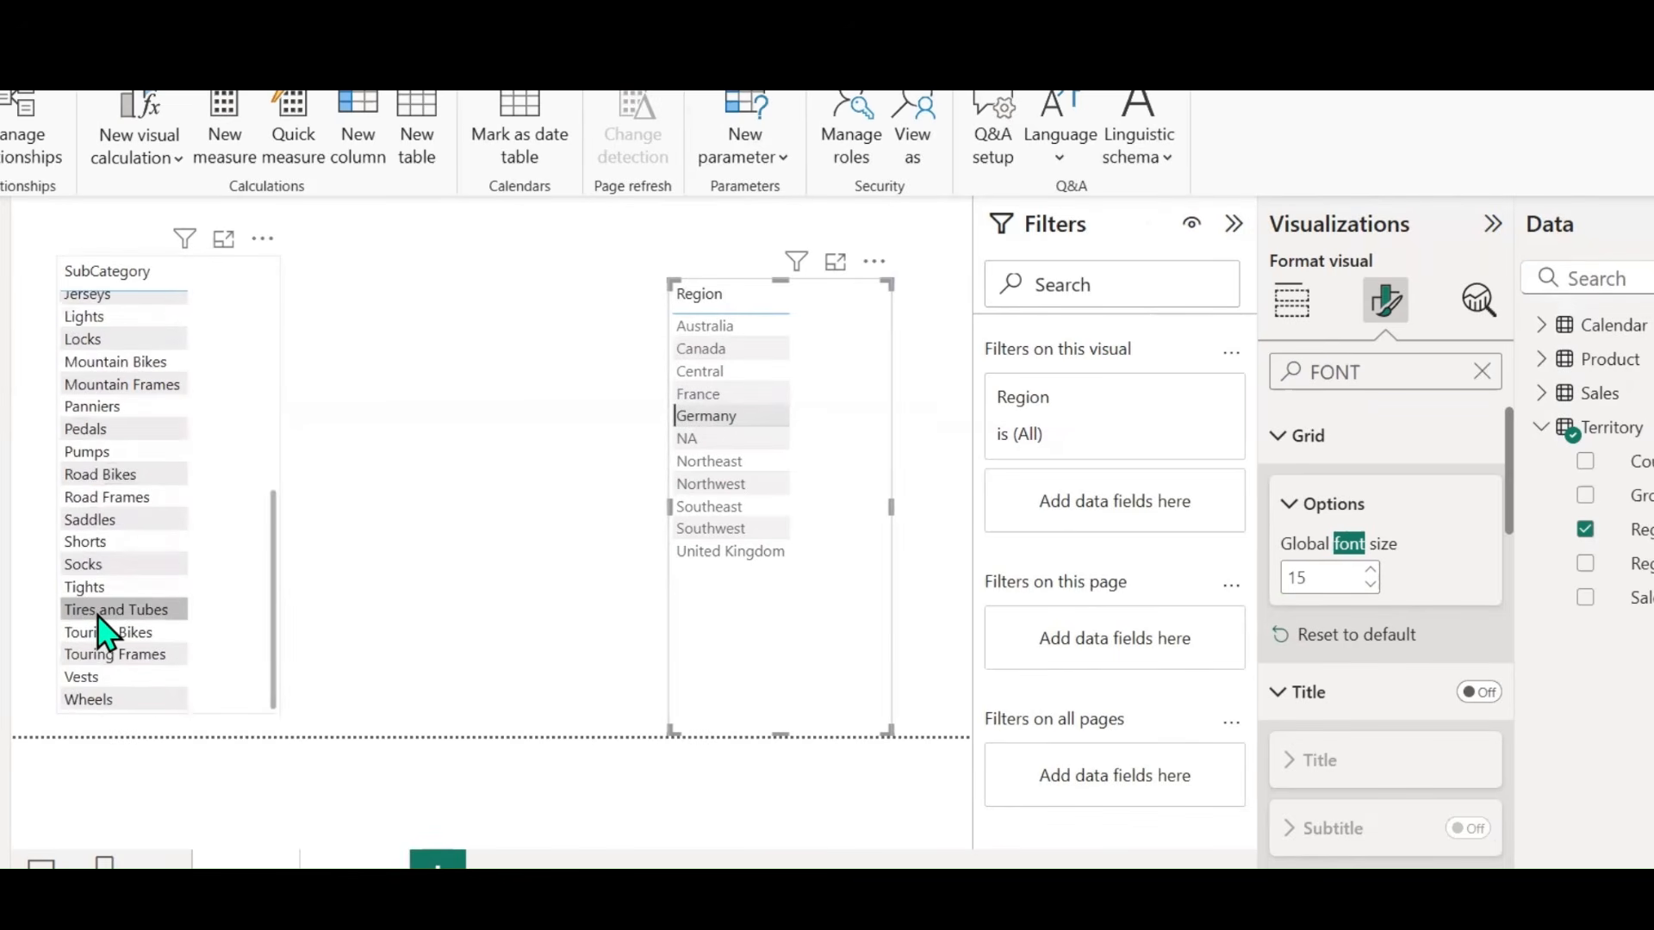
{"action": "scroll", "coordinate": [103, 633], "scroll_direction": "up", "scroll_amount": 8}
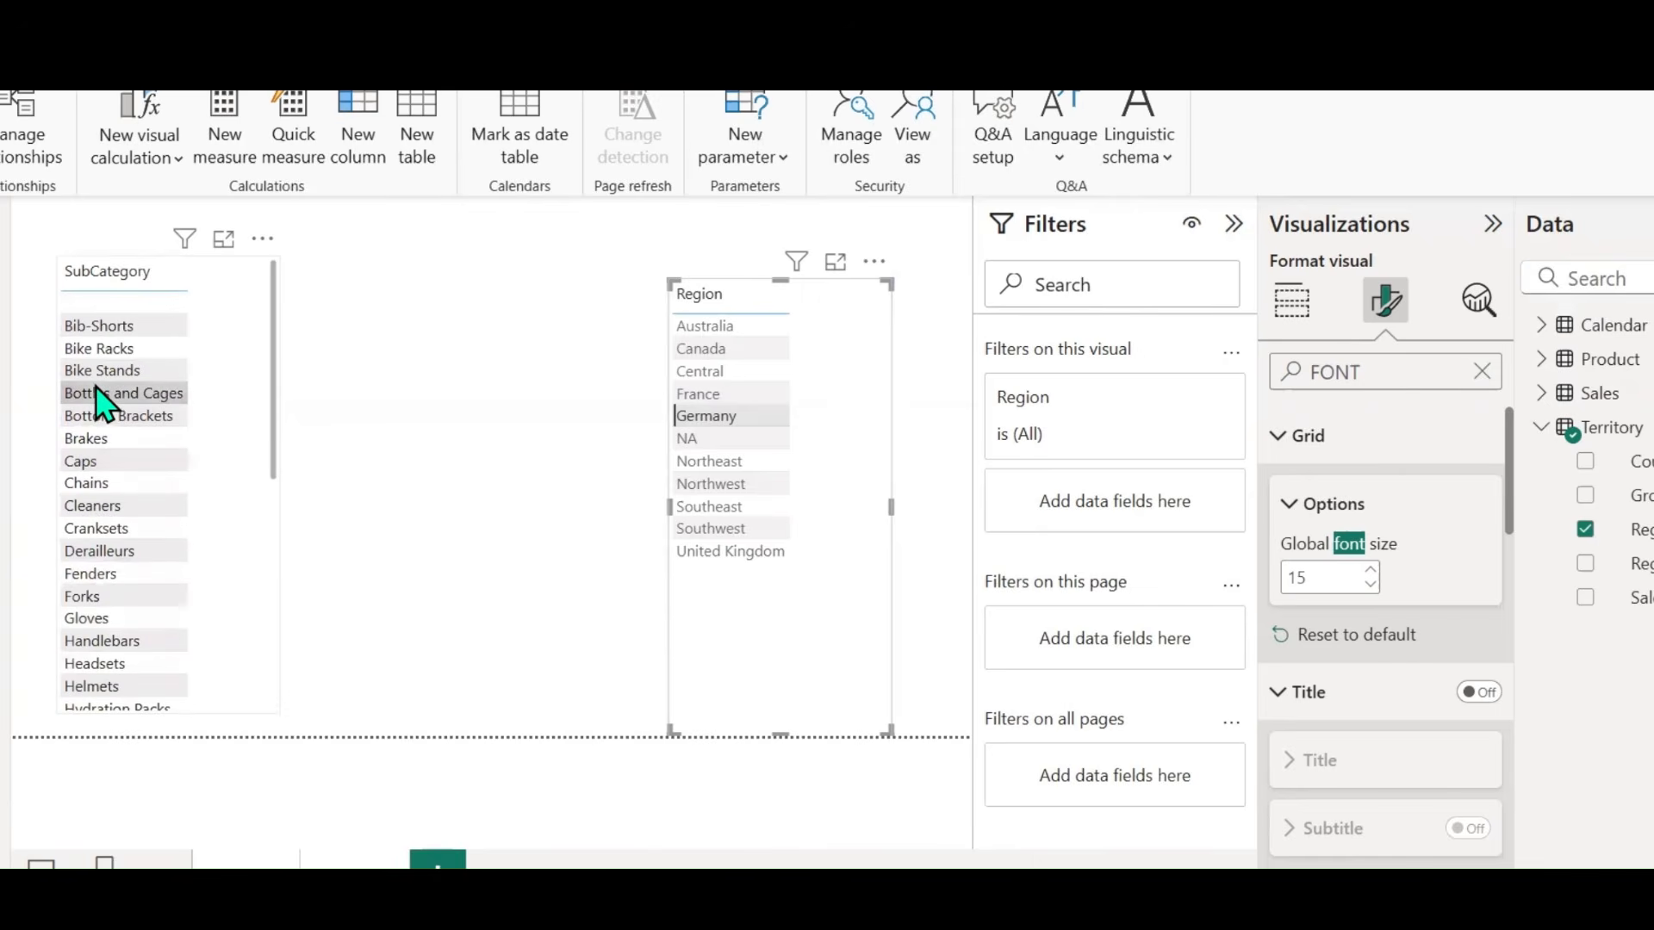
Step: Select the subcategories from Caps down to Cleaners one by one and check whether the Region table gets filtered
{"action": "left_click", "coordinate": [97, 463]}
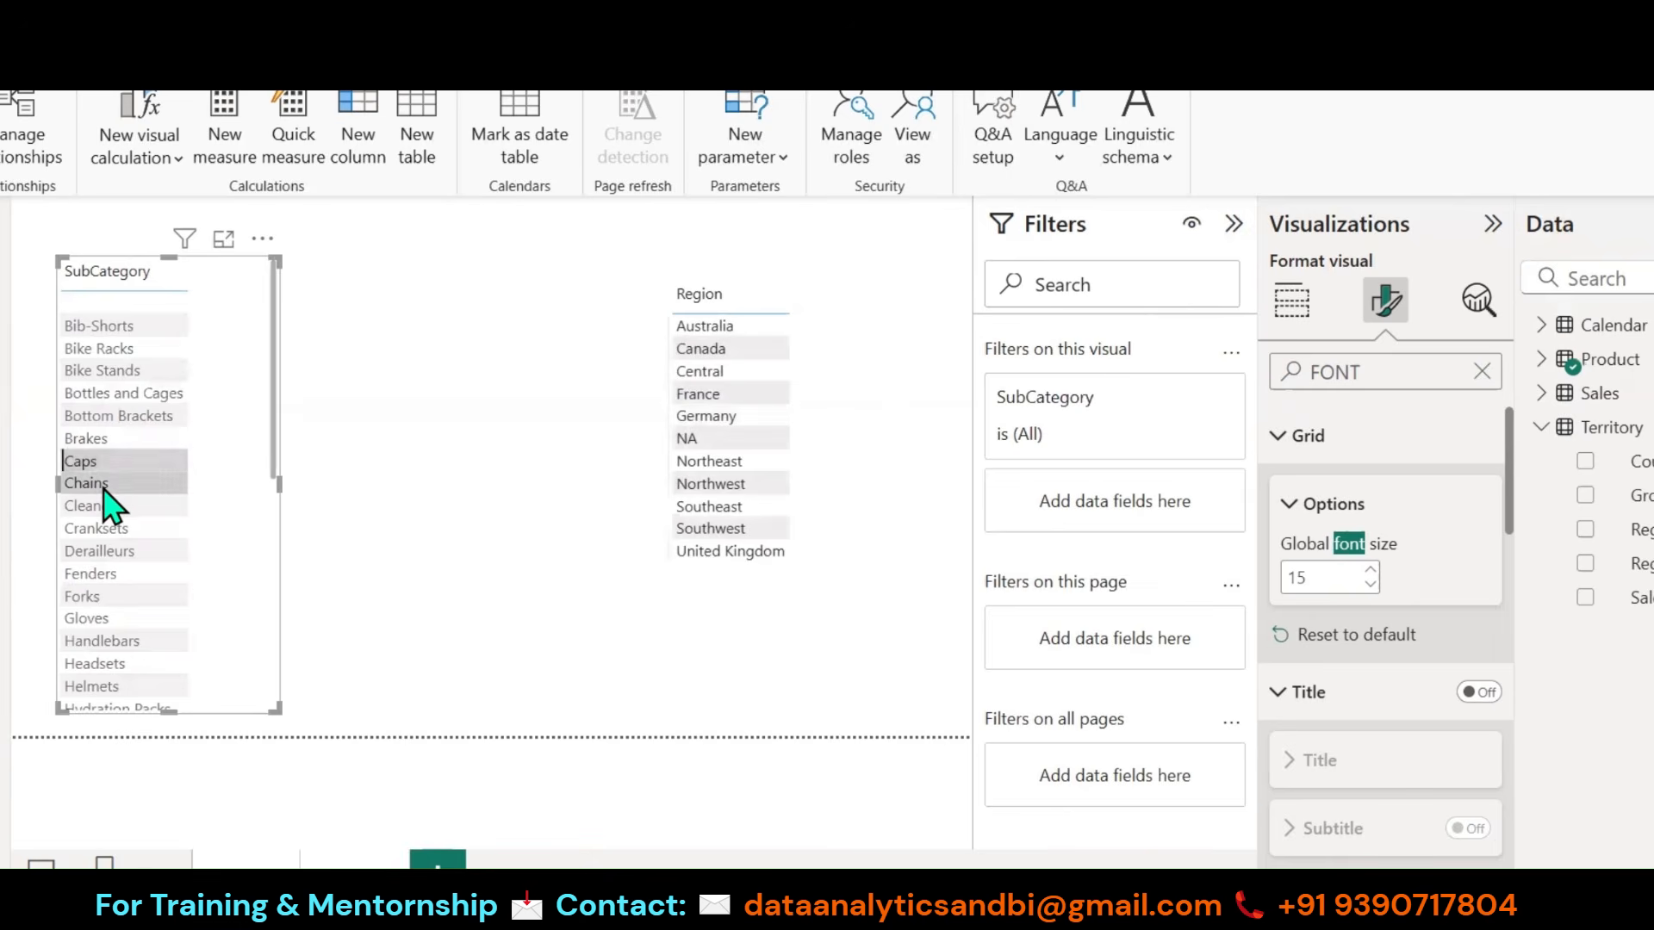
{"action": "key", "text": "Down"}
{"action": "key", "text": "Down"}
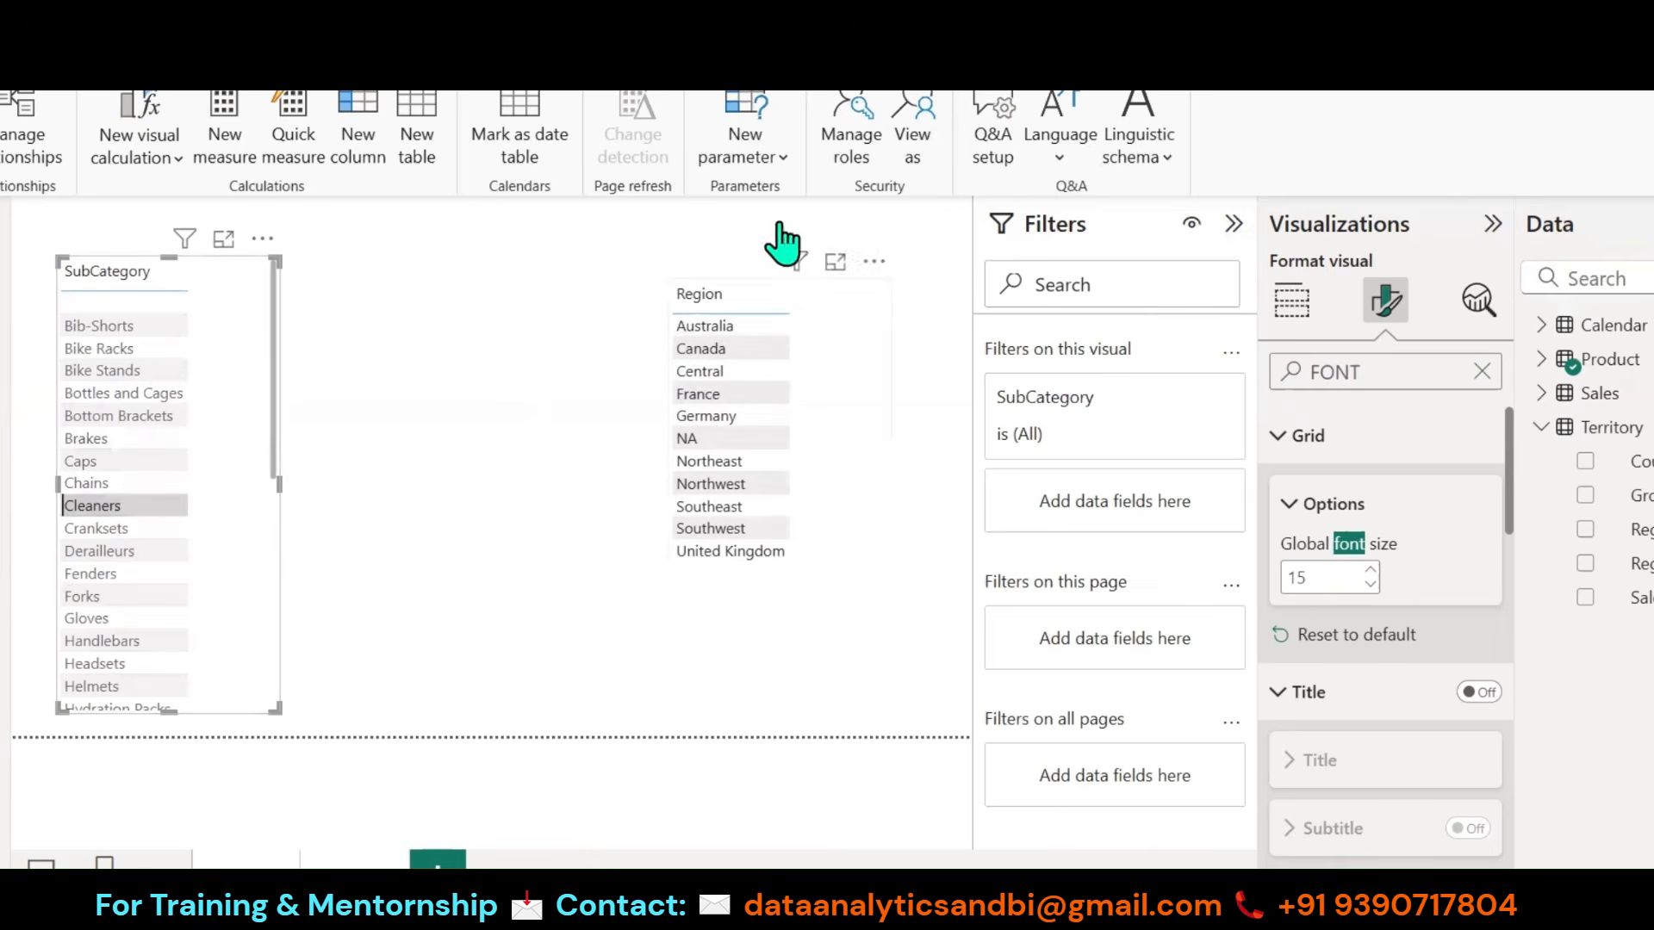
Step: In the model view, arrange the Territory and Product tables one above the other beside the Sales table
{"action": "left_click", "coordinate": [2, 348]}
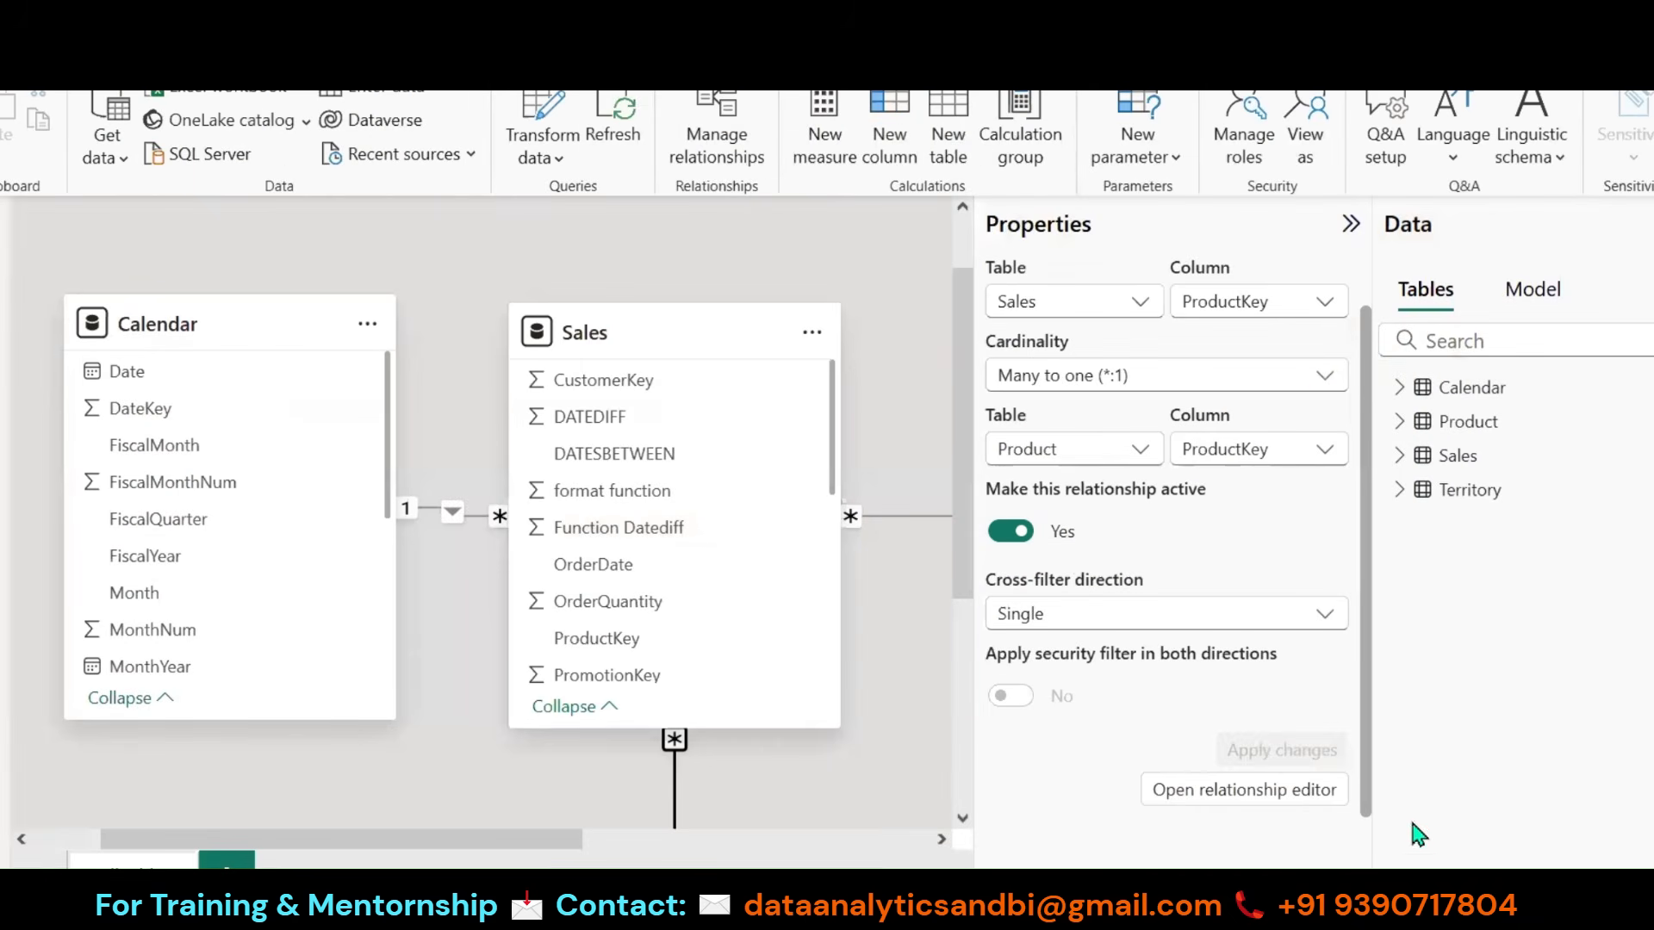
{"action": "left_click", "coordinate": [1382, 896]}
{"action": "left_click", "coordinate": [1381, 895]}
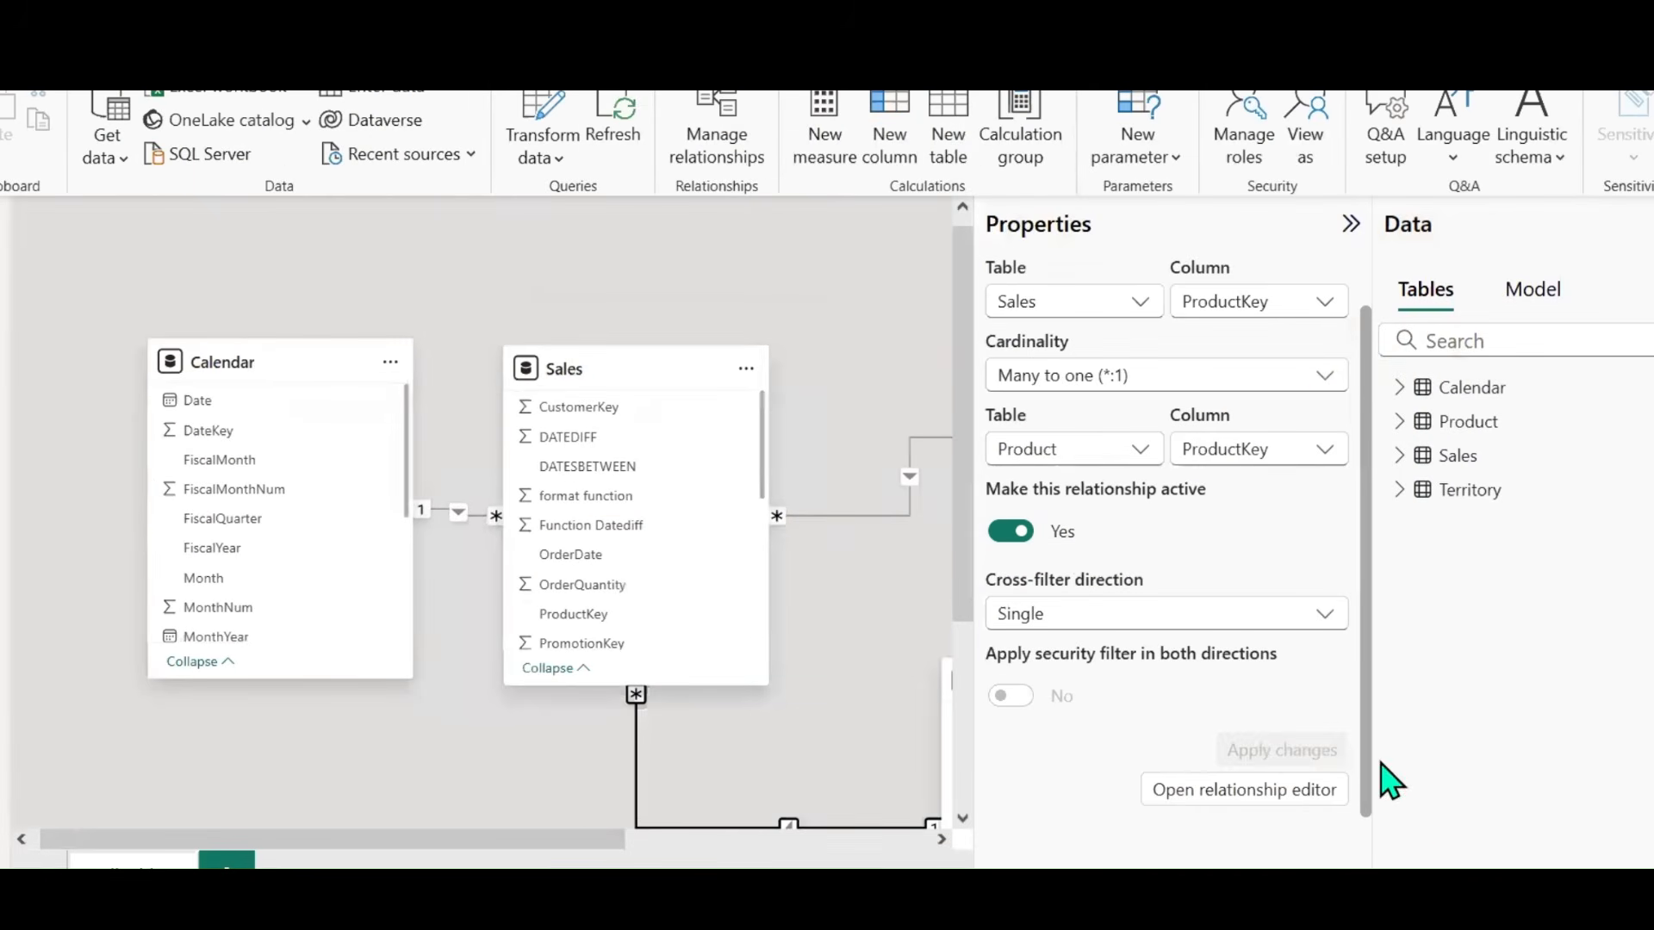
{"action": "left_click", "coordinate": [1343, 229]}
{"action": "left_click_drag", "start_coordinate": [1109, 362], "coordinate": [1001, 304]}
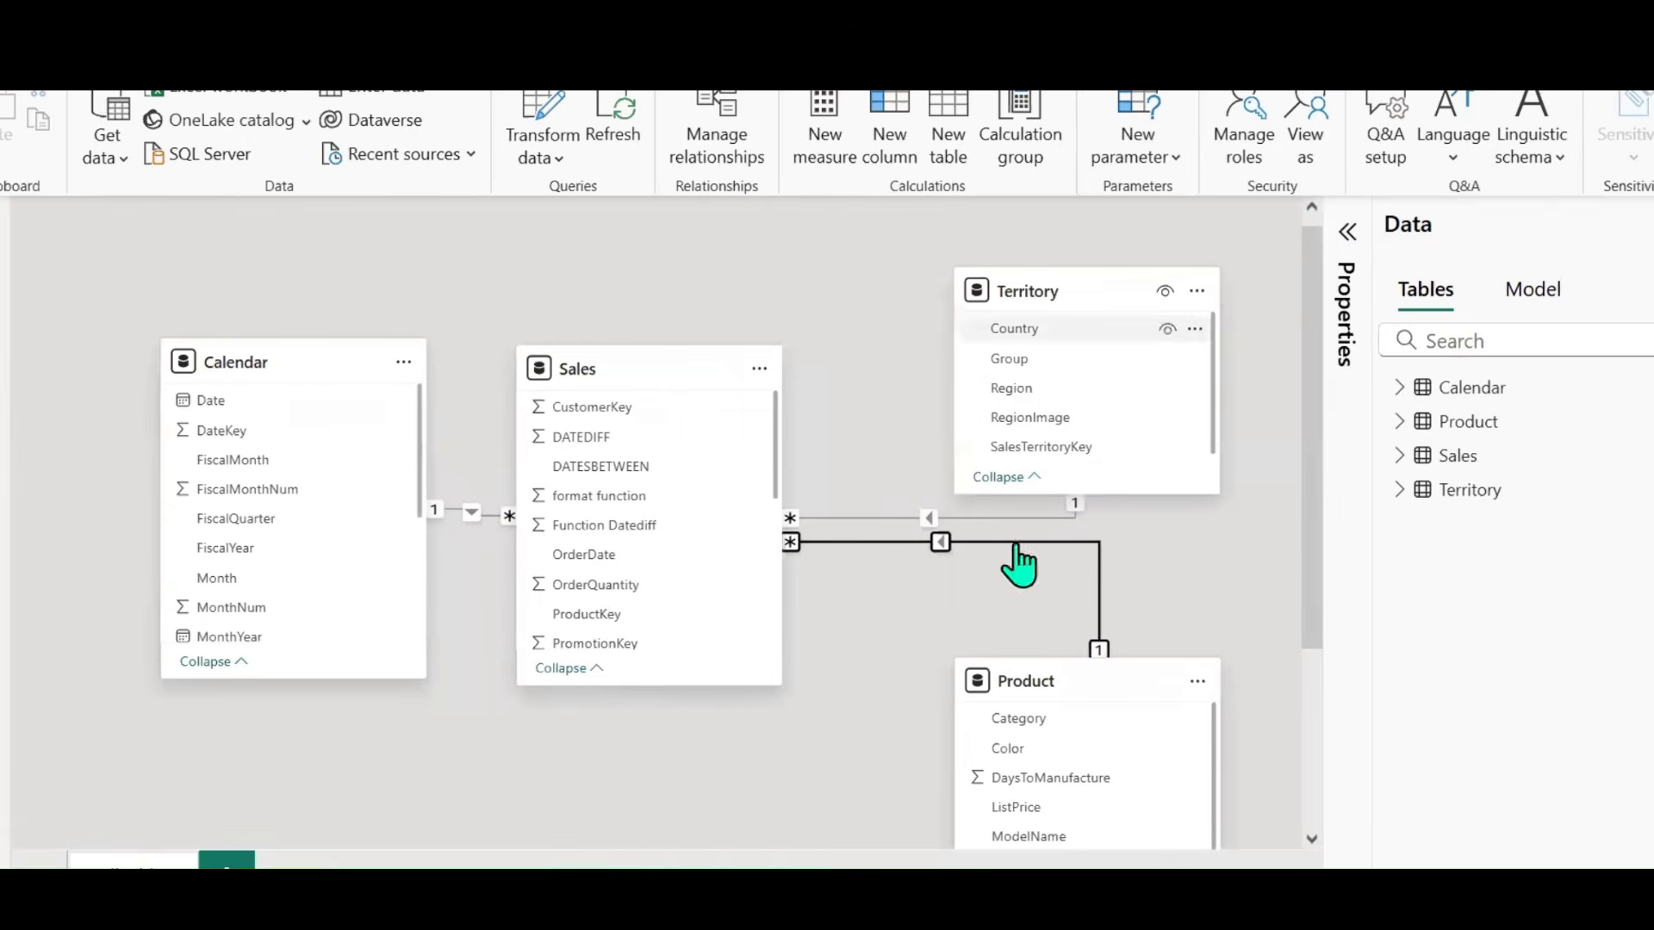
{"action": "left_click_drag", "start_coordinate": [1000, 676], "coordinate": [989, 586]}
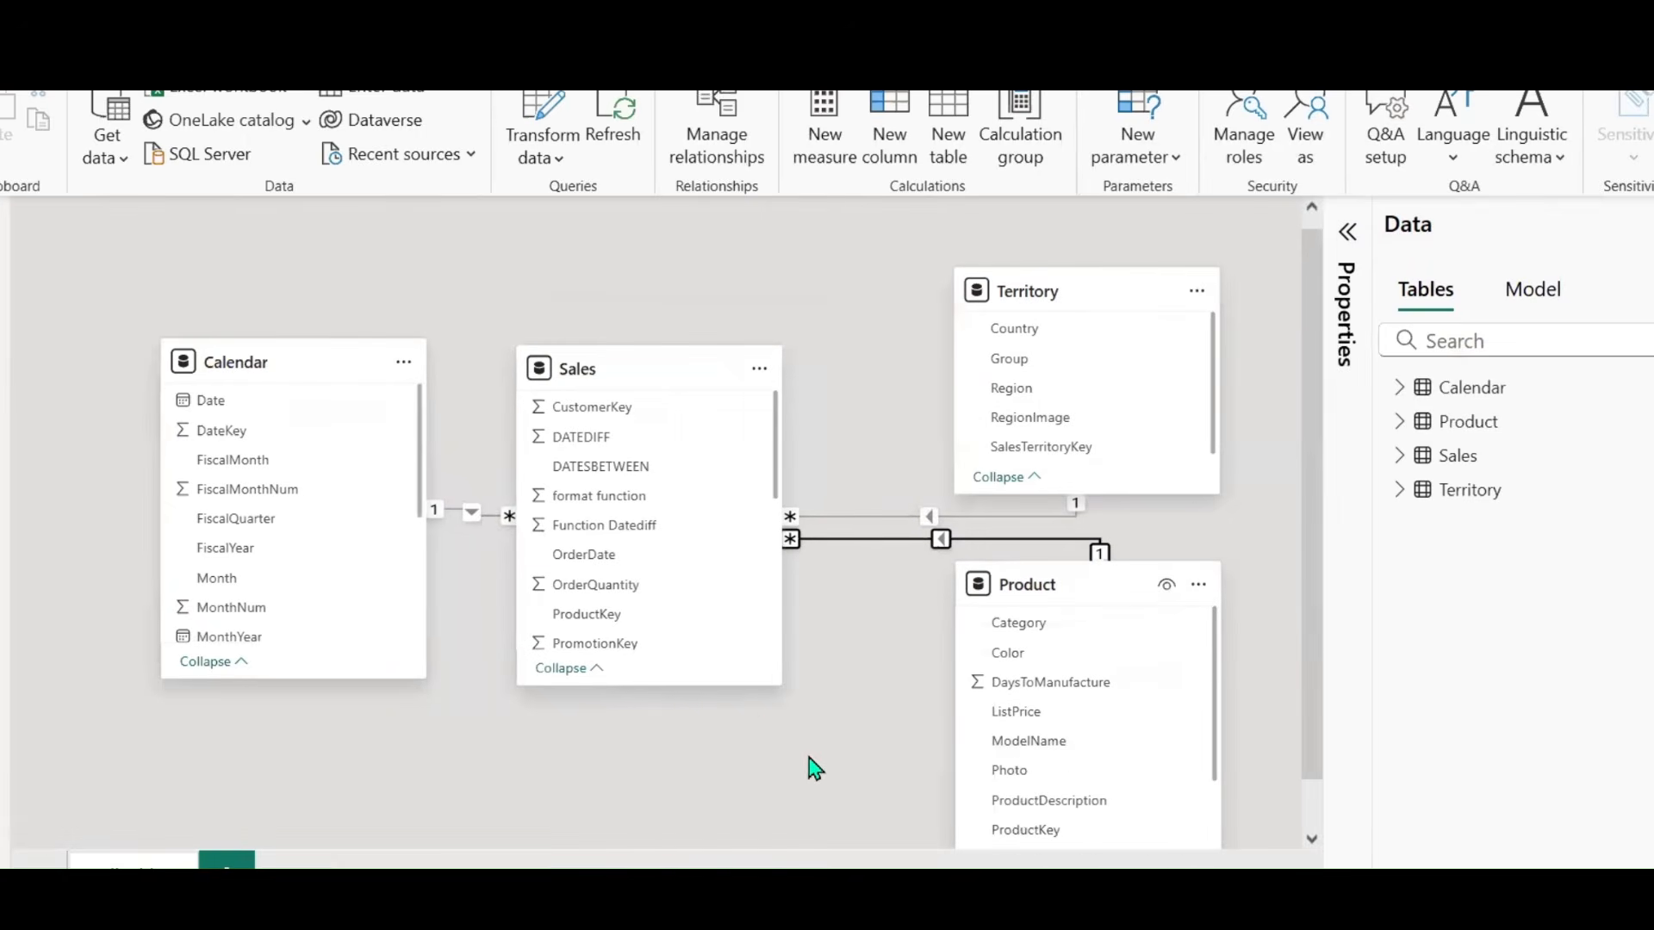
Step: Show the properties of the relationship between Calendar and Sales
{"action": "left_click", "coordinate": [479, 515]}
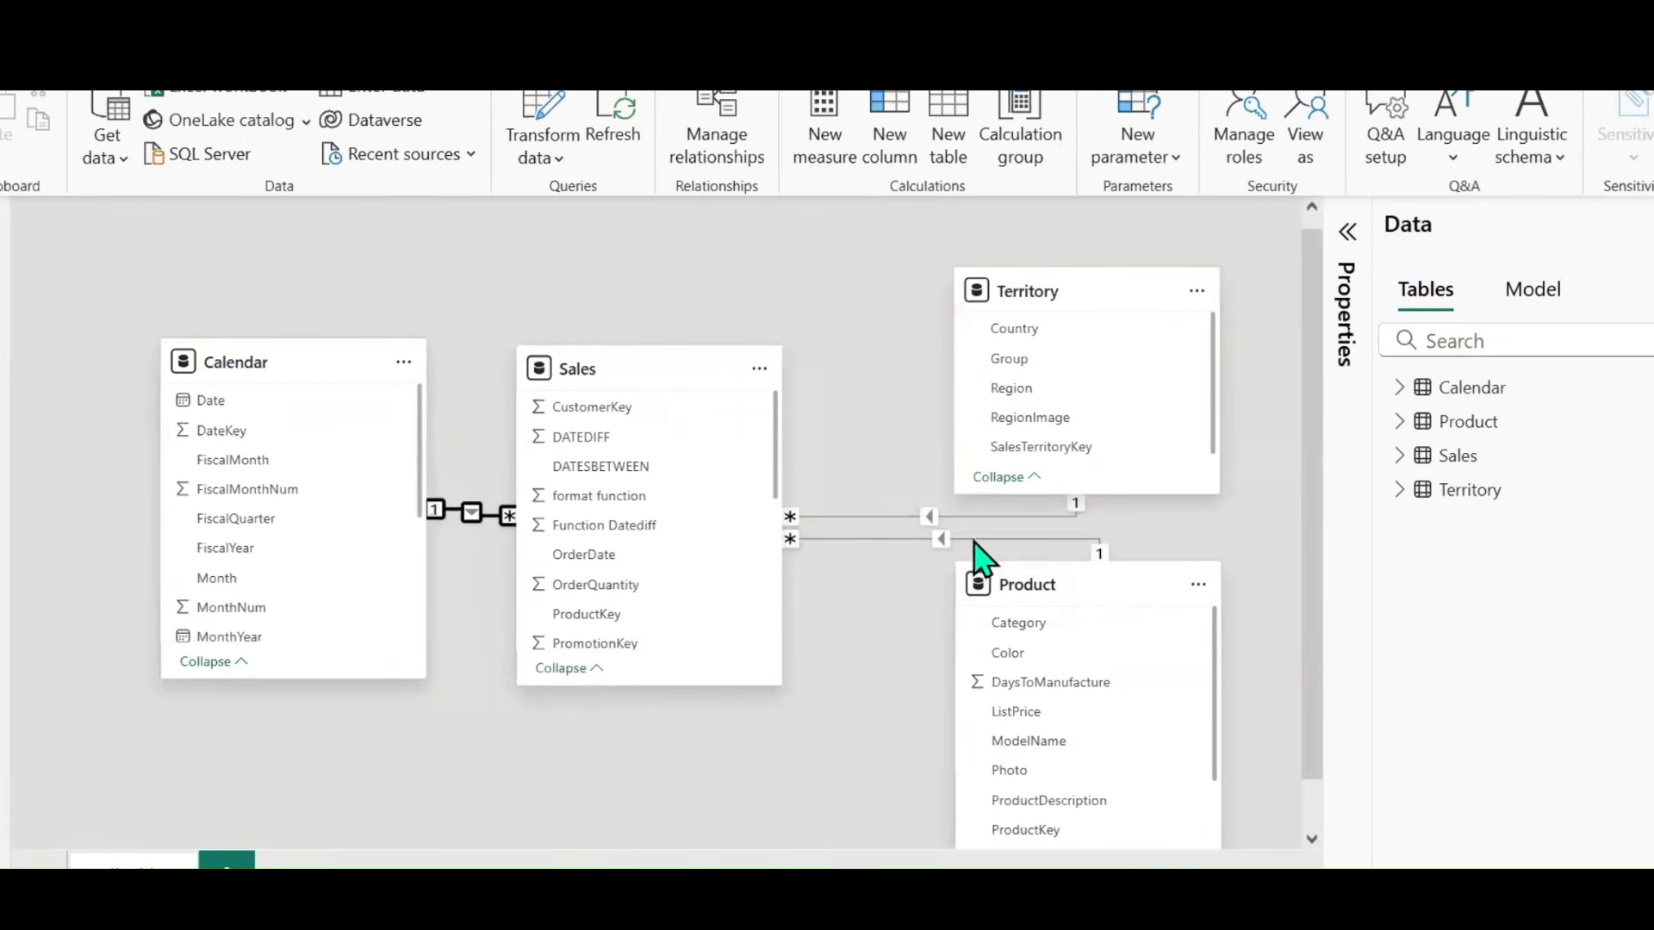
{"action": "left_click", "coordinate": [1345, 230]}
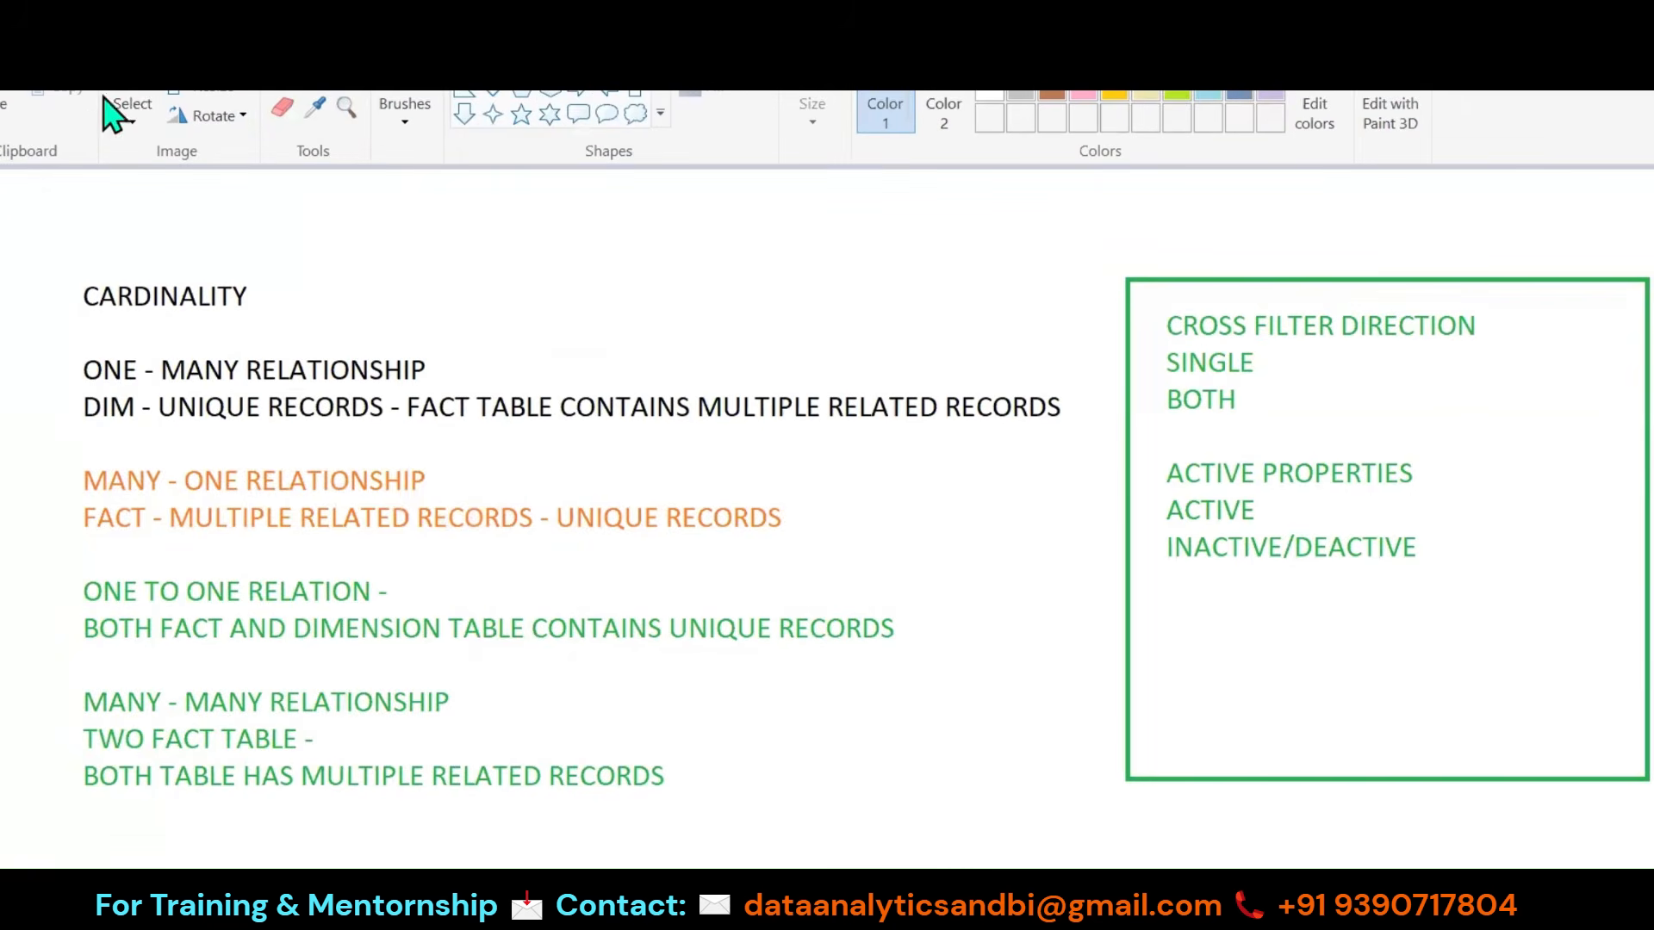
Step: In Paint, start a new blank image and discard the unsaved cardinality notes
{"action": "left_click", "coordinate": [12, 22]}
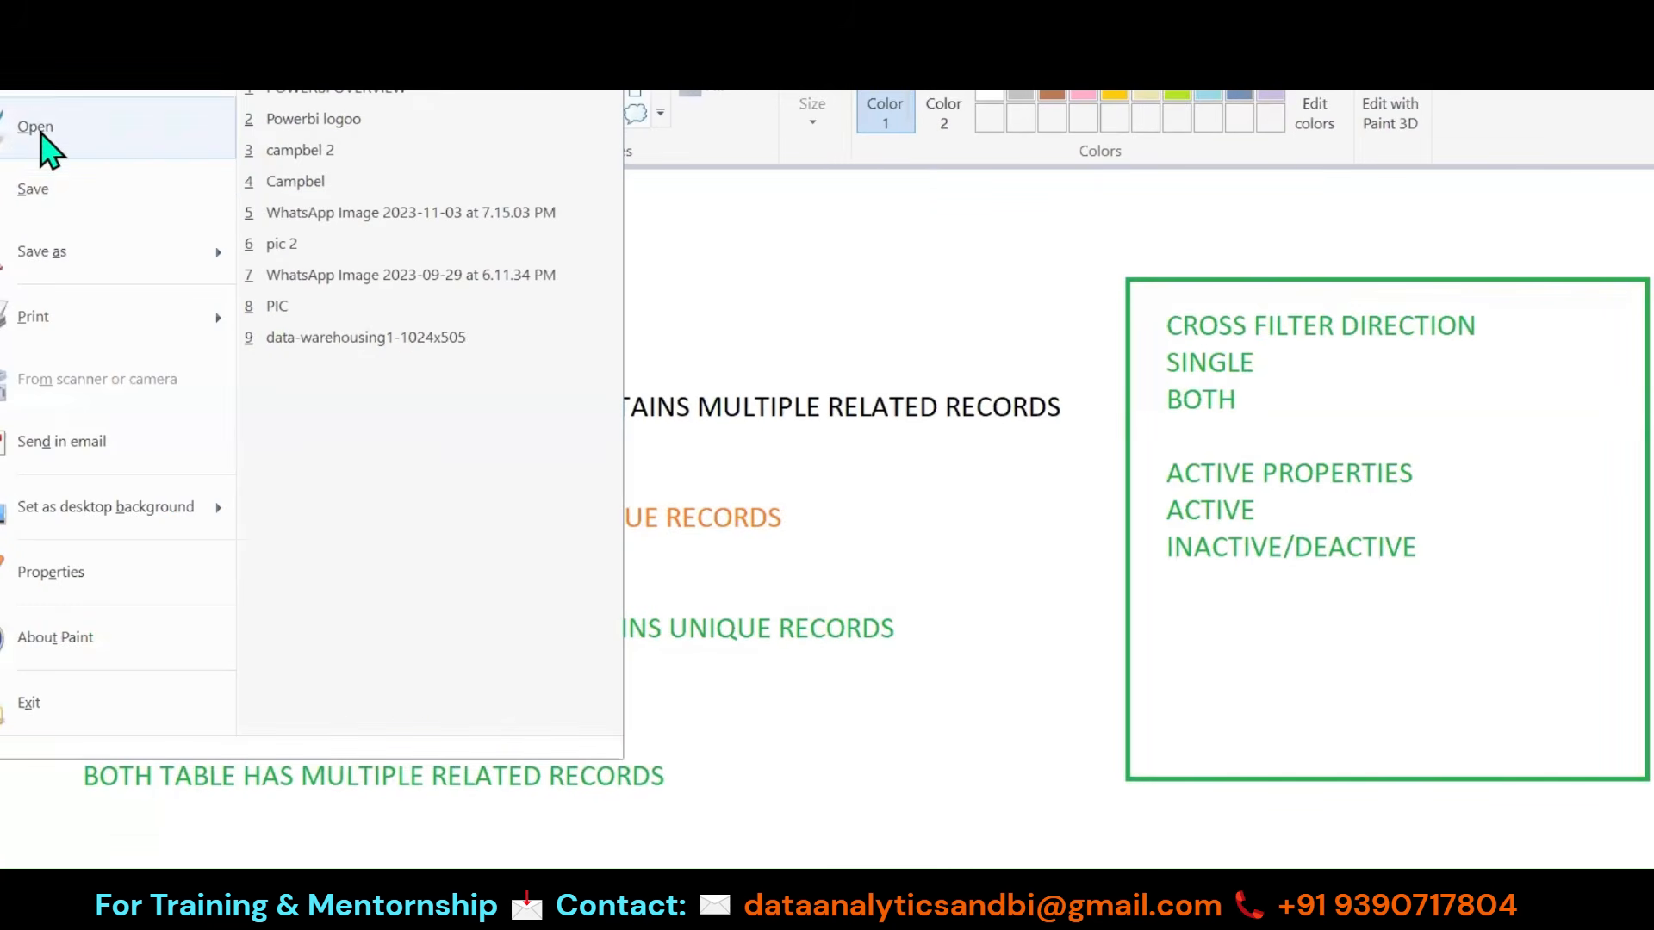
{"action": "left_click", "coordinate": [74, 85]}
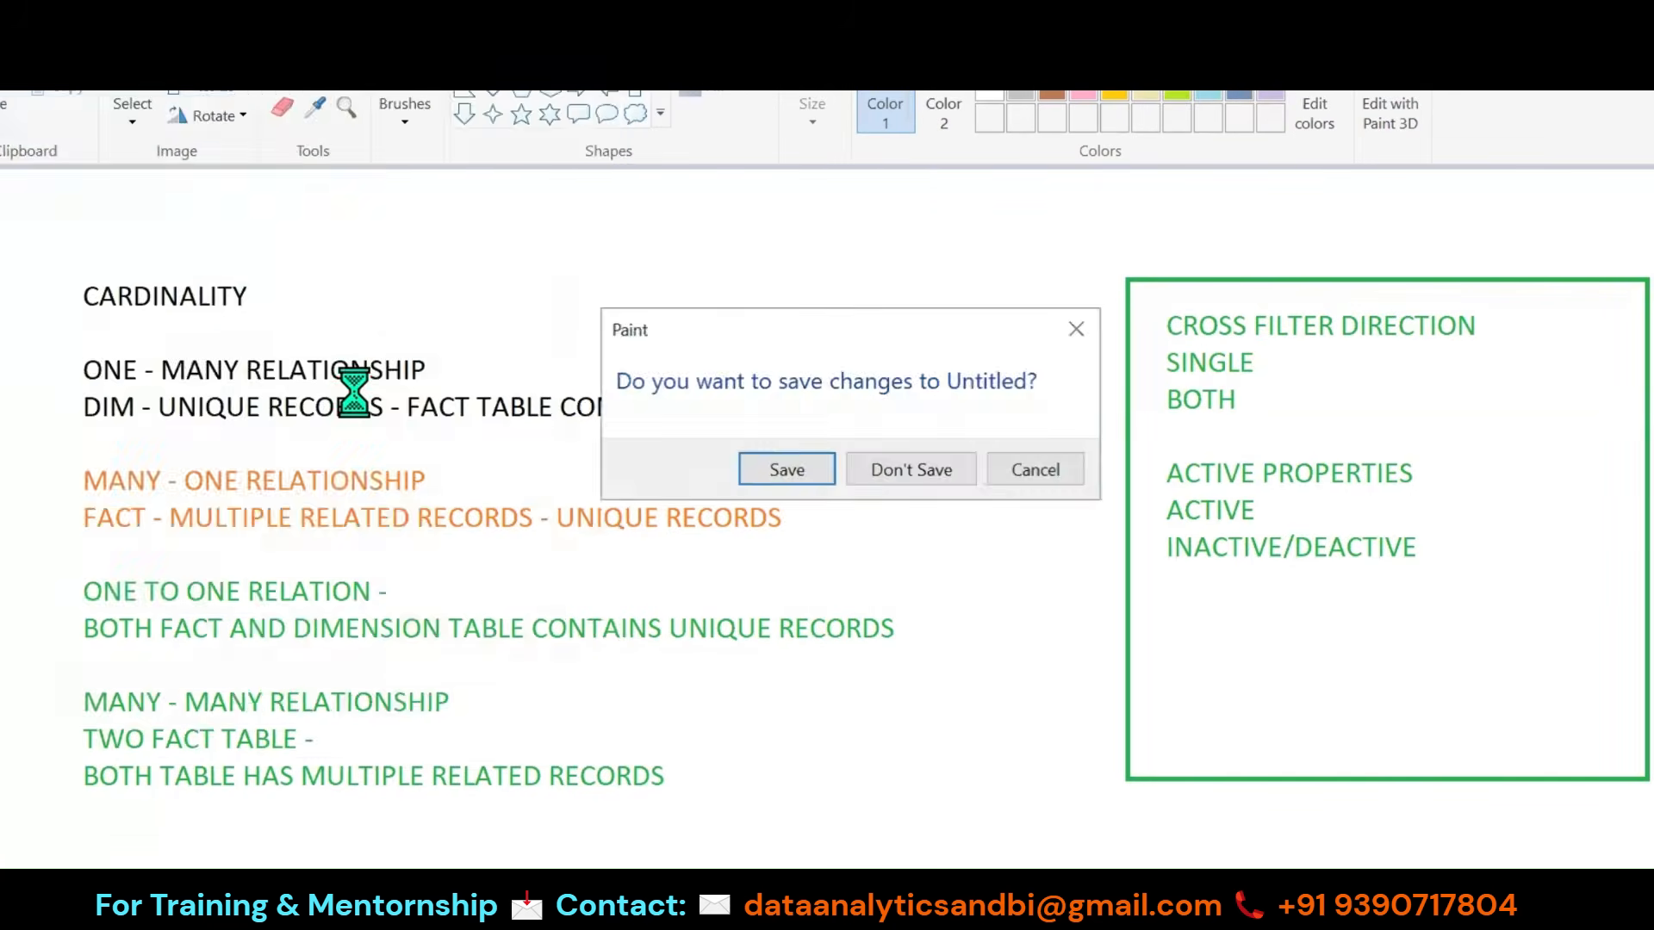
{"action": "left_click", "coordinate": [887, 472]}
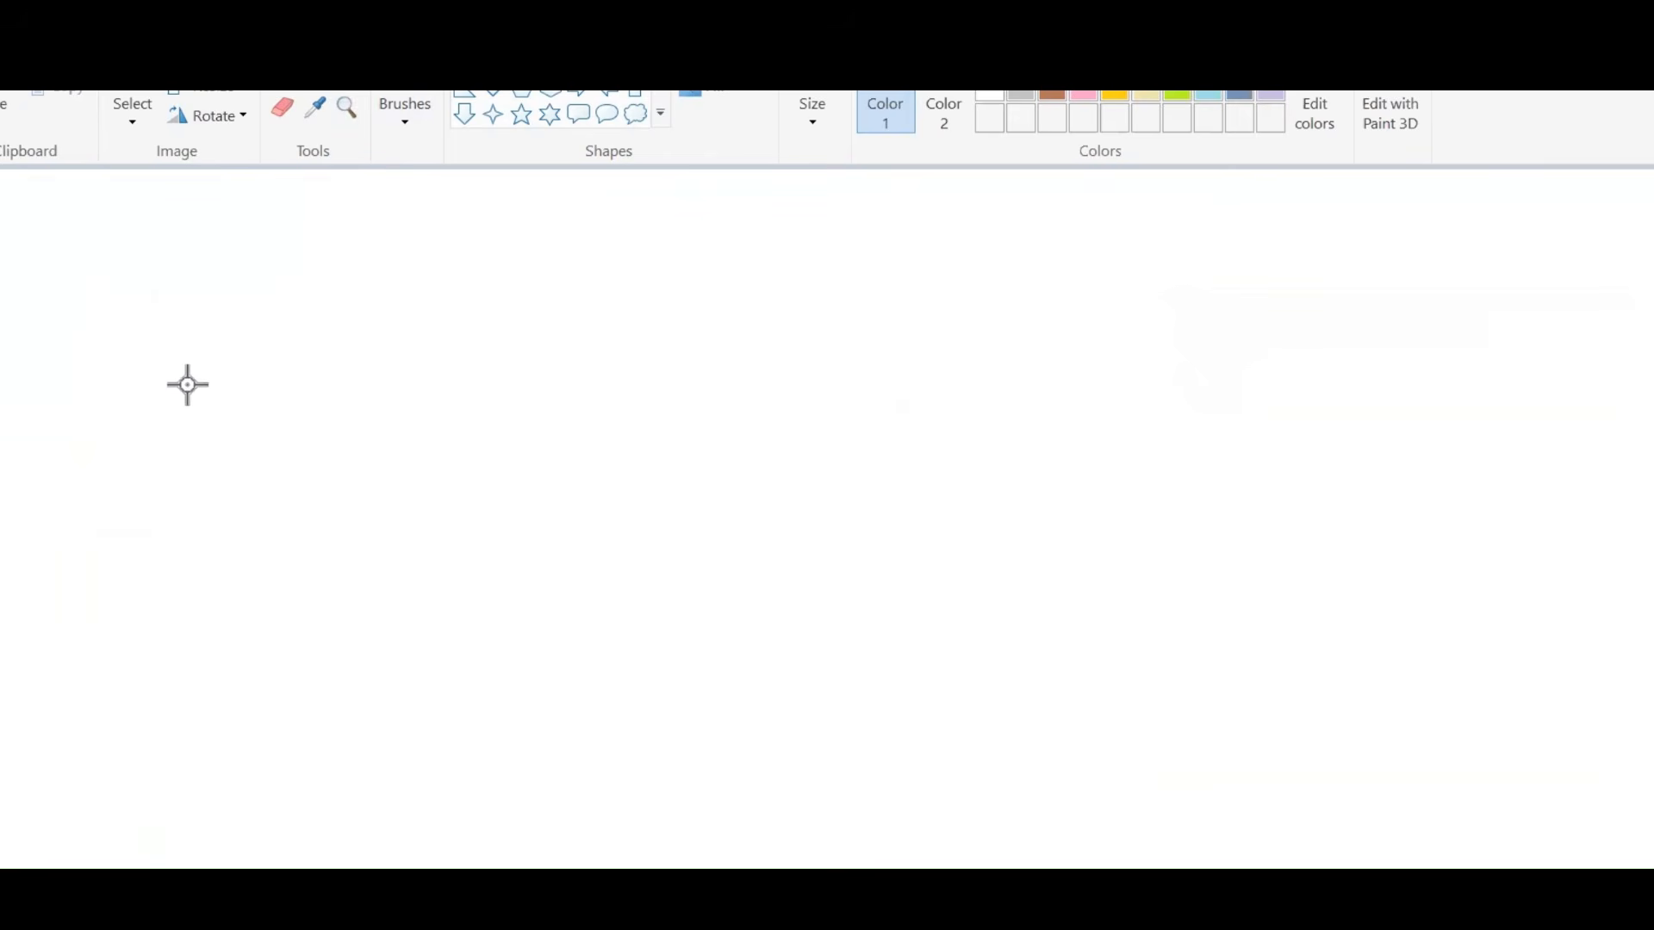
Step: Draw an orange rectangle near the canvas's left edge and stretch it downward into a nearly square box
{"action": "left_click_drag", "start_coordinate": [133, 419], "coordinate": [489, 607]}
{"action": "left_click", "coordinate": [1117, 86]}
{"action": "left_click_drag", "start_coordinate": [292, 476], "coordinate": [180, 423]}
{"action": "left_click_drag", "start_coordinate": [196, 555], "coordinate": [199, 678]}
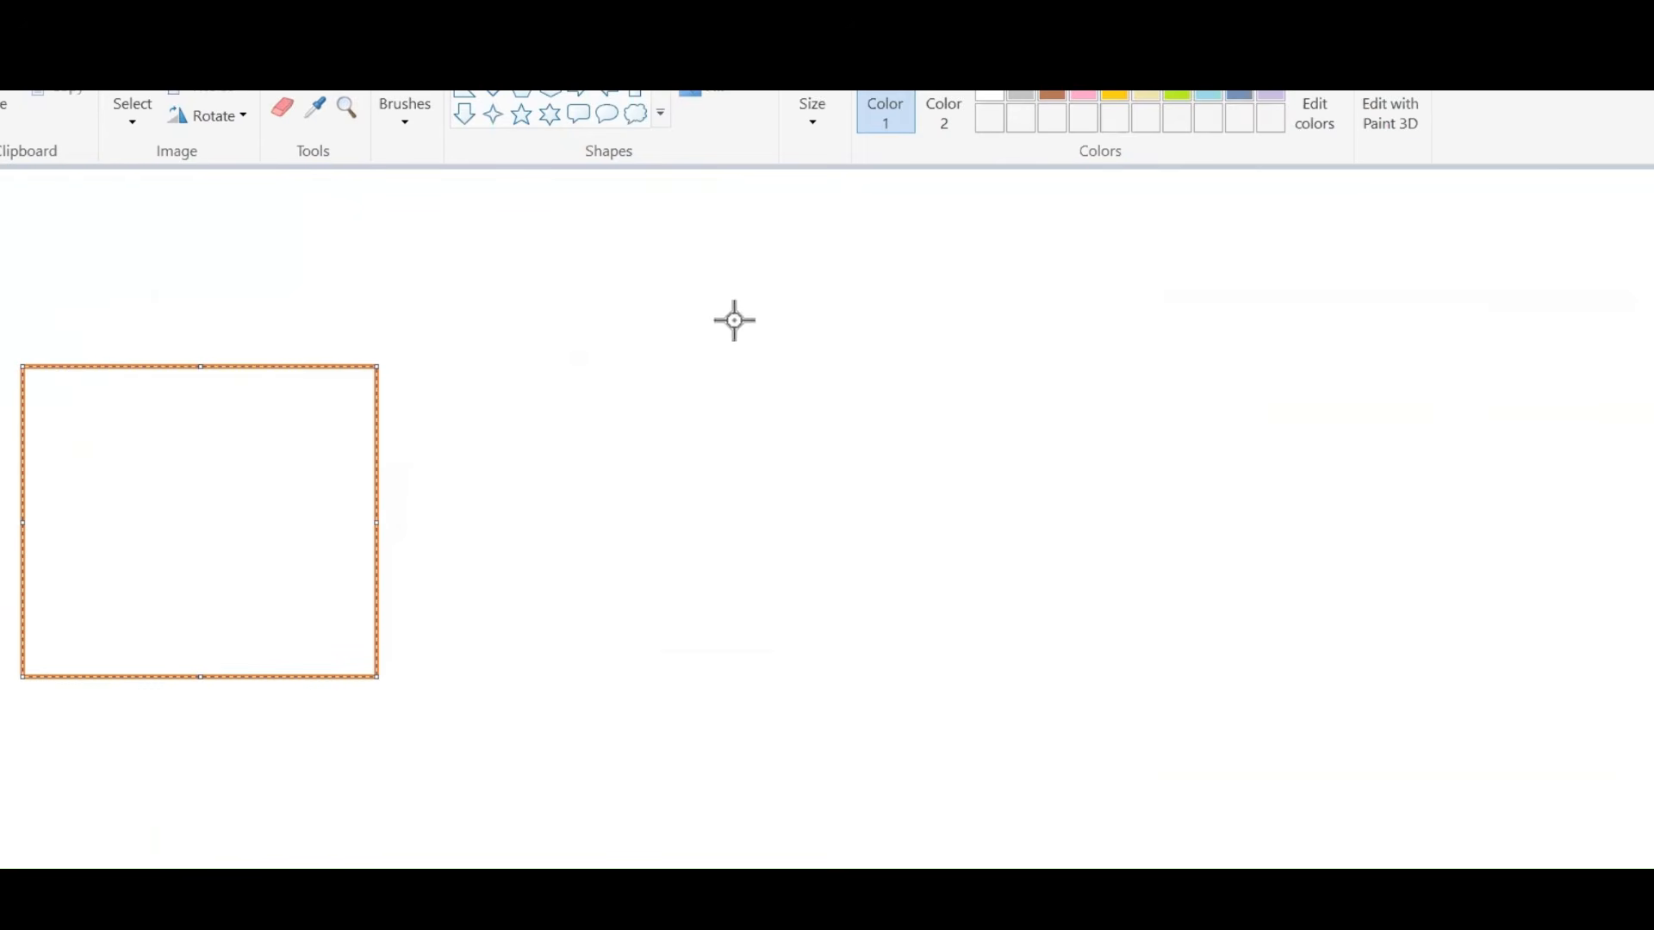
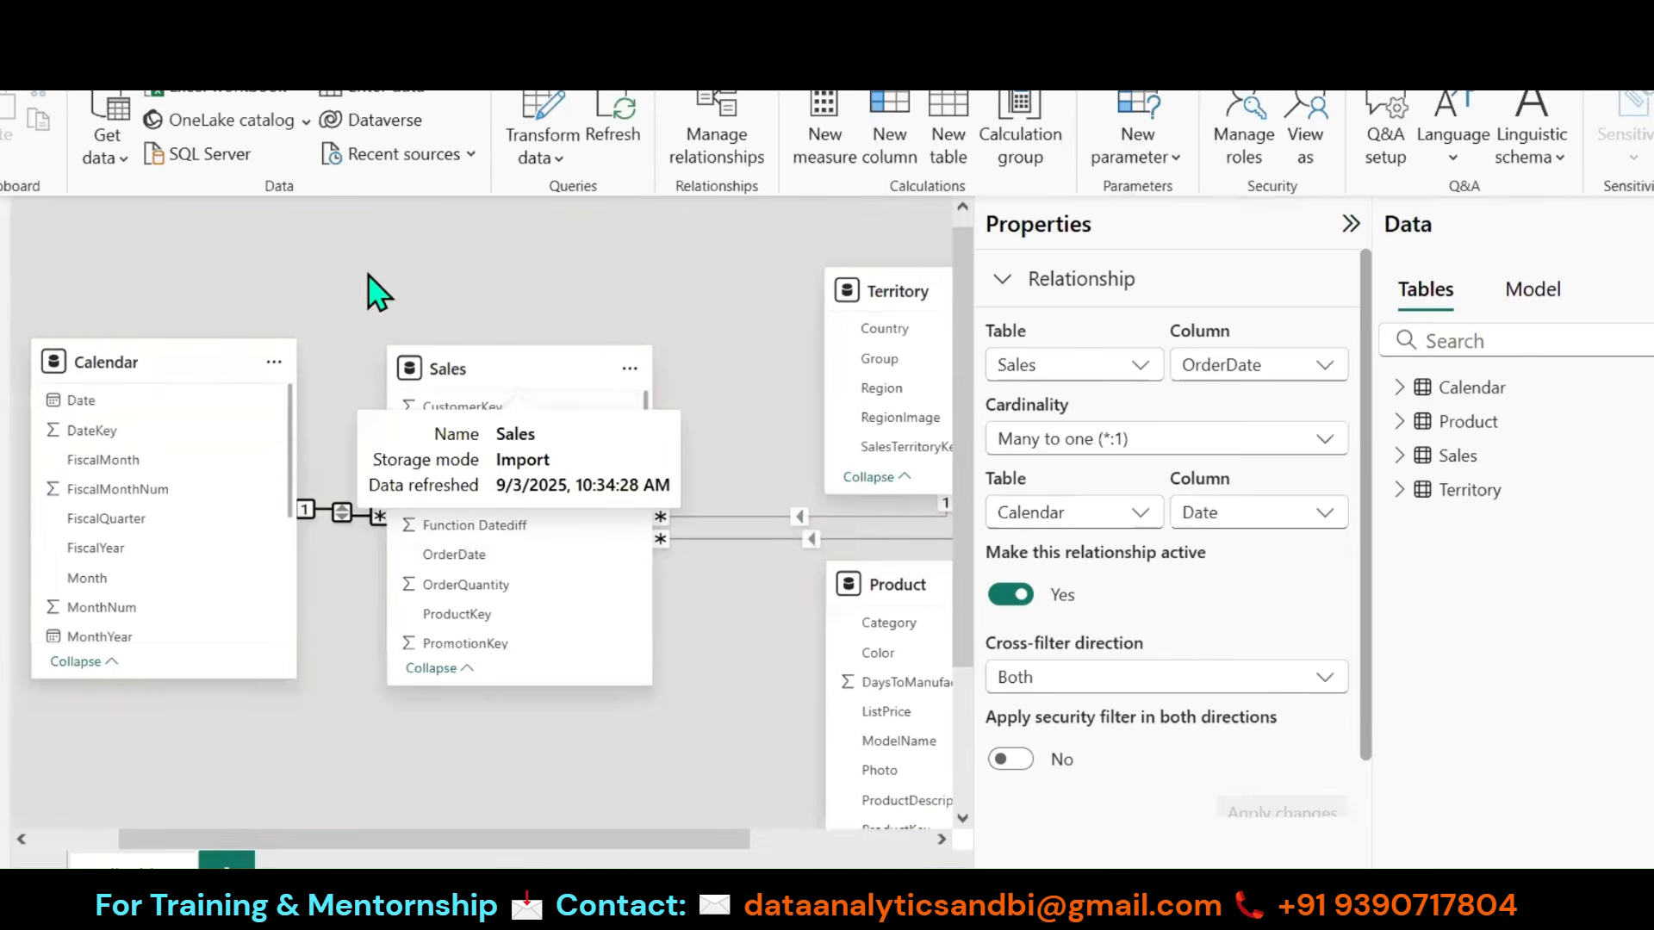
Step: In Power BI's model view, set the Sales–Territory relationship's cross-filter direction to Both and apply the change
{"action": "left_click_drag", "start_coordinate": [328, 838], "coordinate": [493, 844]}
{"action": "left_click", "coordinate": [565, 516]}
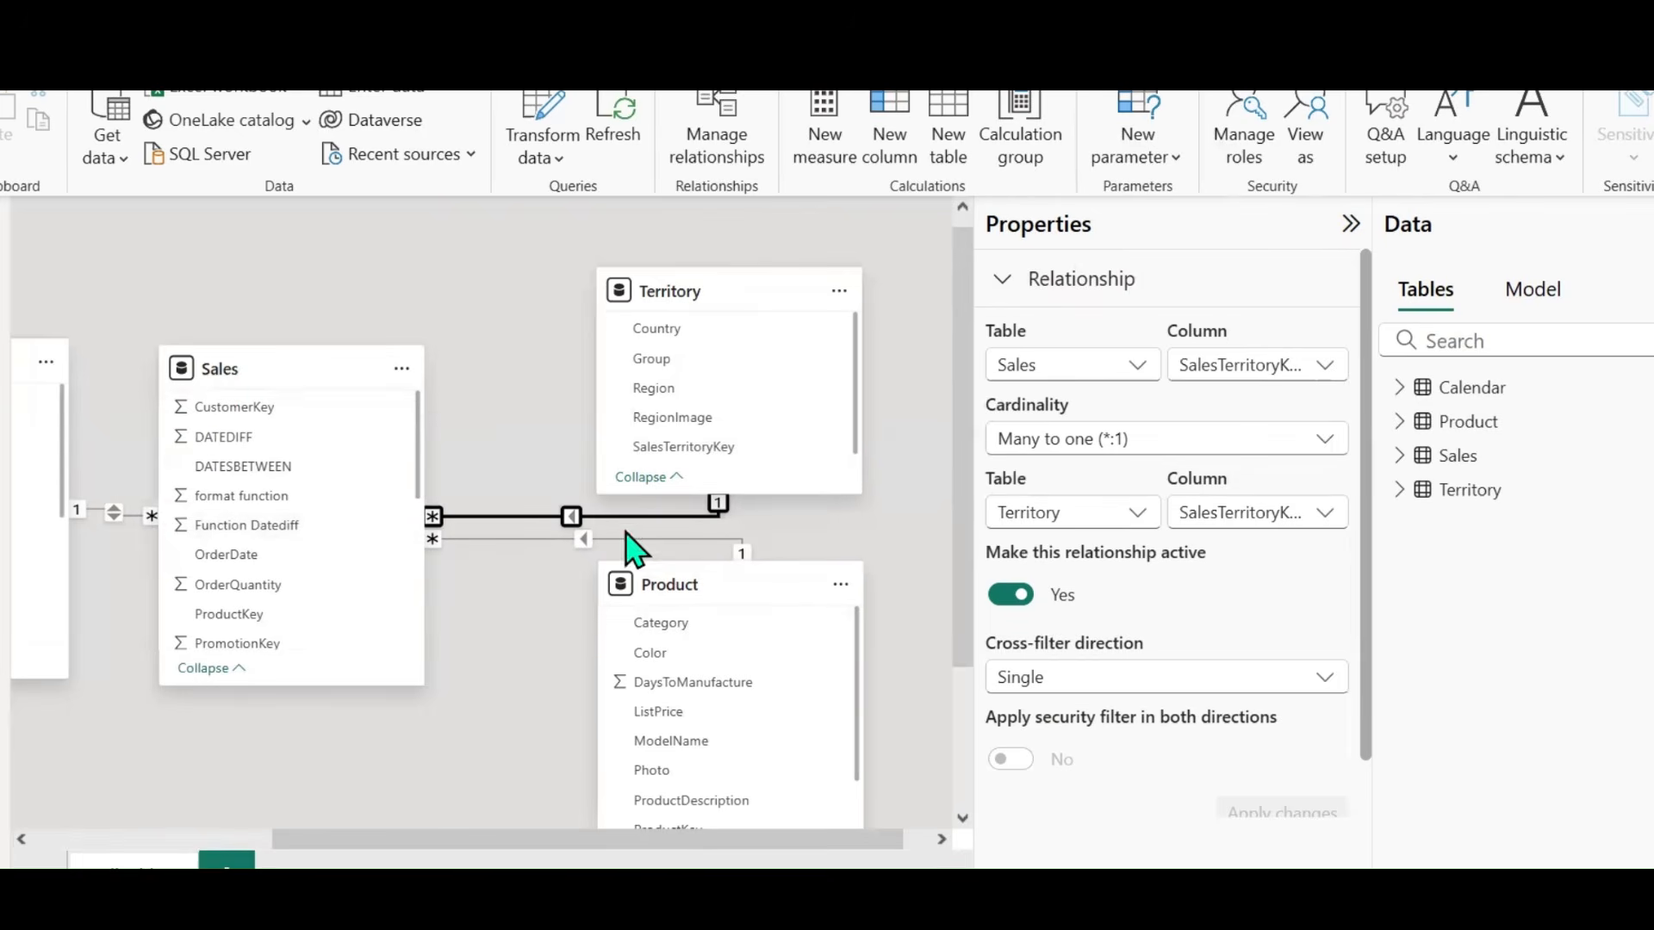
{"action": "left_click", "coordinate": [1031, 677]}
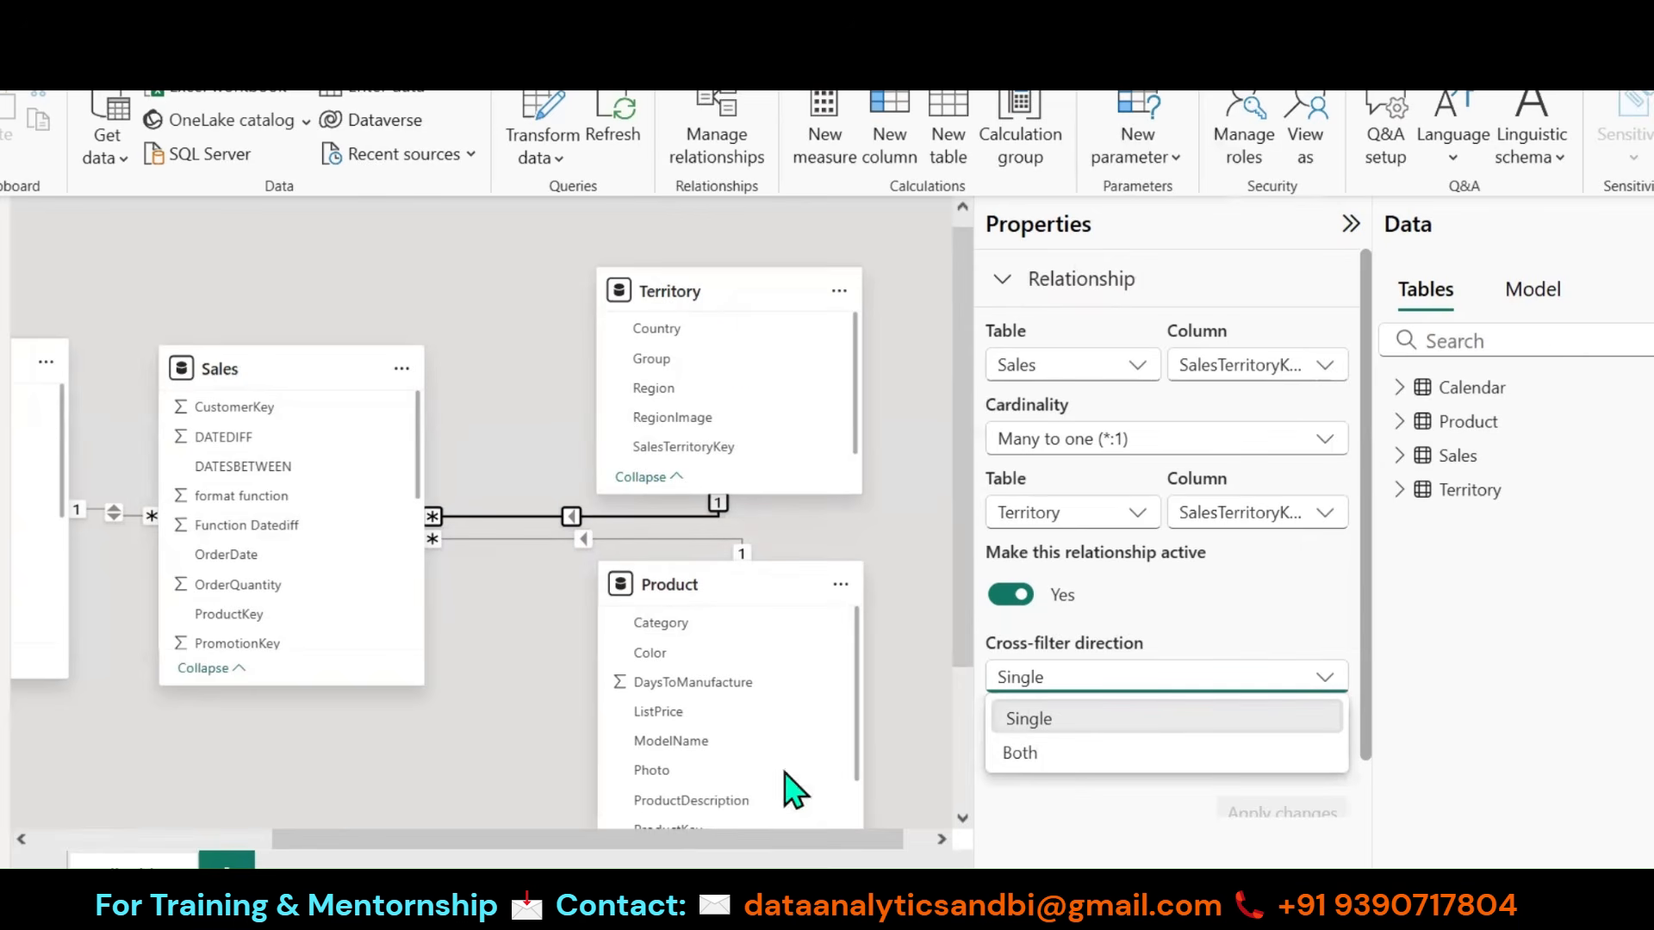
{"action": "left_click", "coordinate": [1019, 753]}
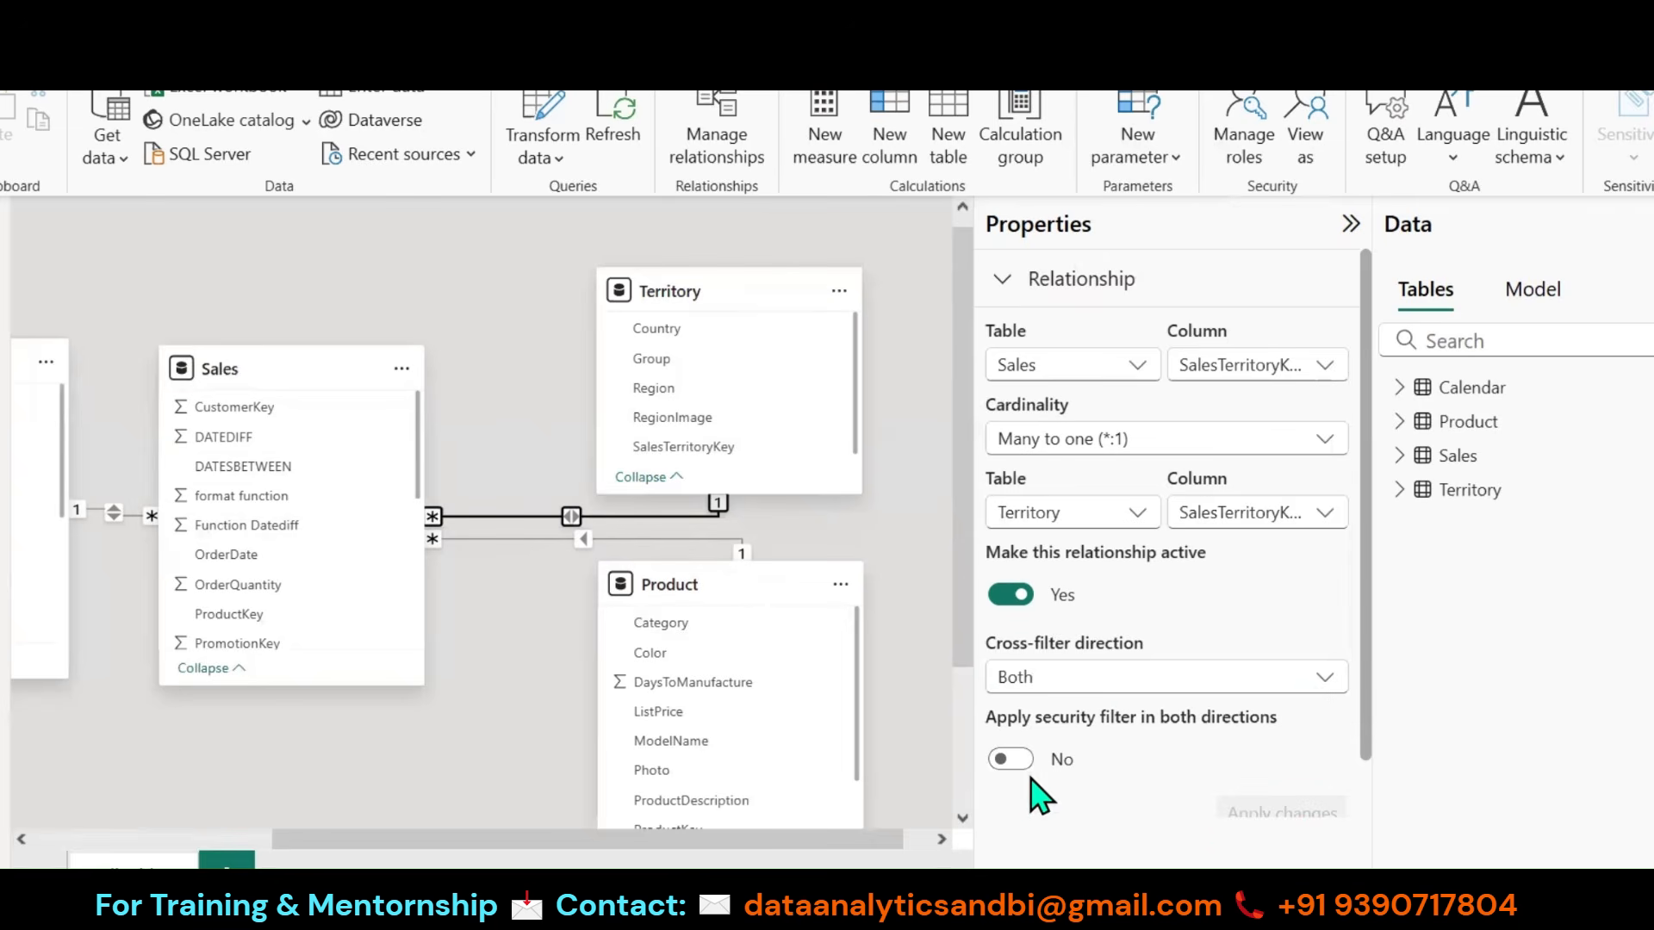
Step: Set the Sales–Product relationship's cross-filter direction to Both and apply the change
{"action": "left_click", "coordinate": [585, 540]}
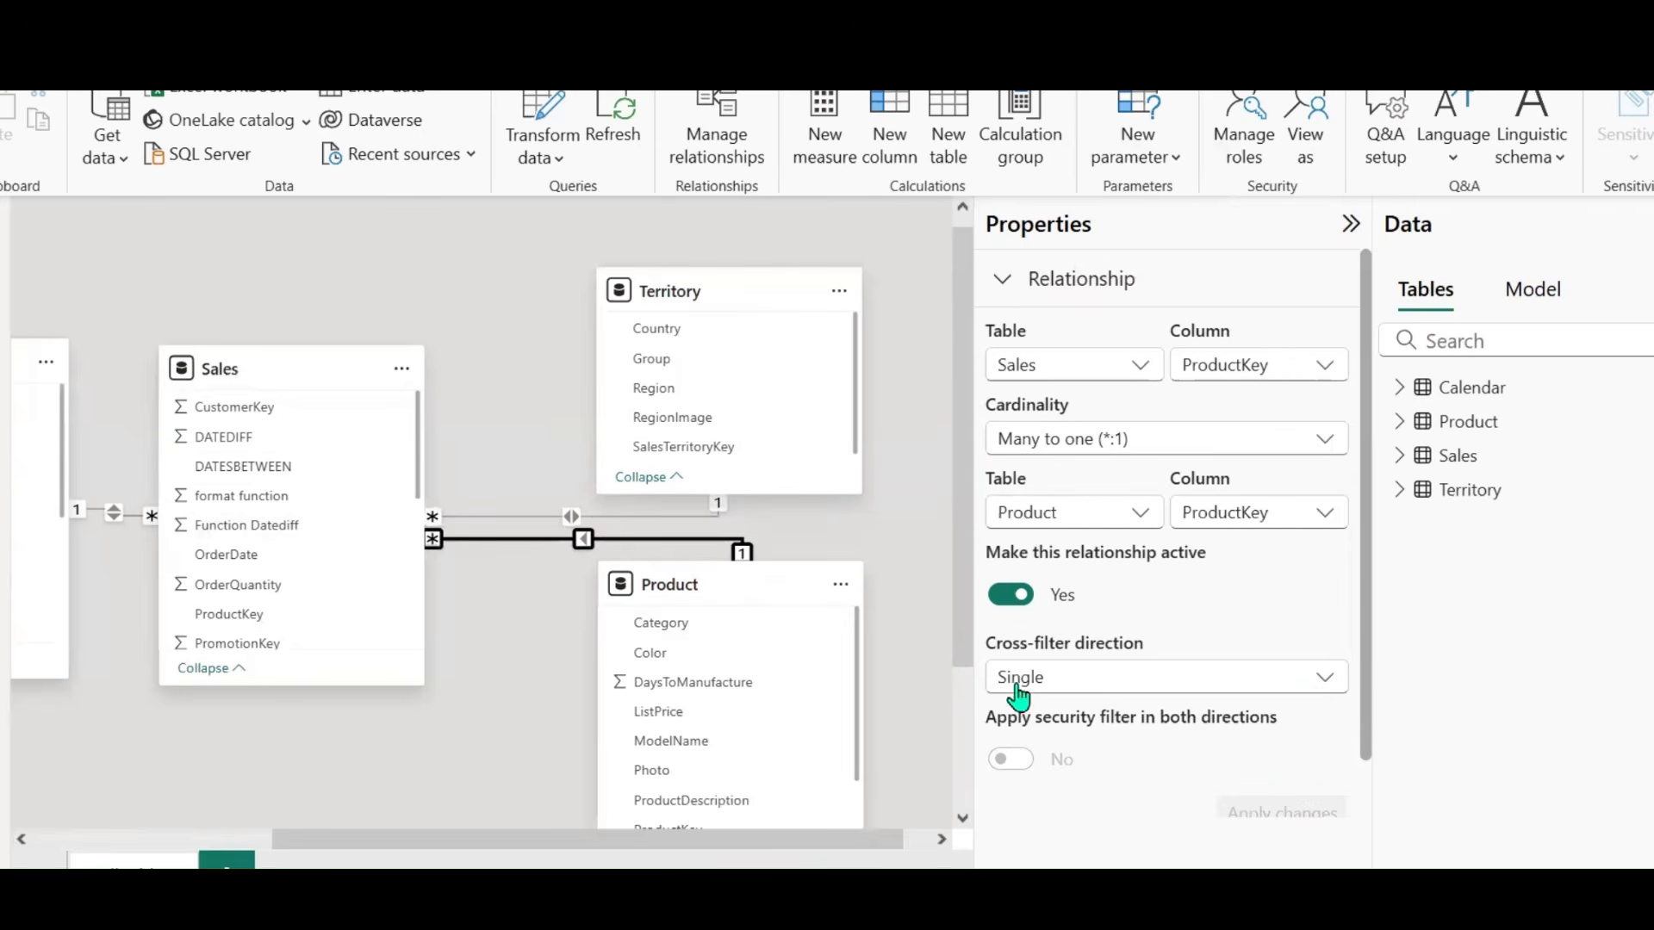
{"action": "left_click", "coordinate": [1019, 689]}
{"action": "left_click", "coordinate": [1062, 751]}
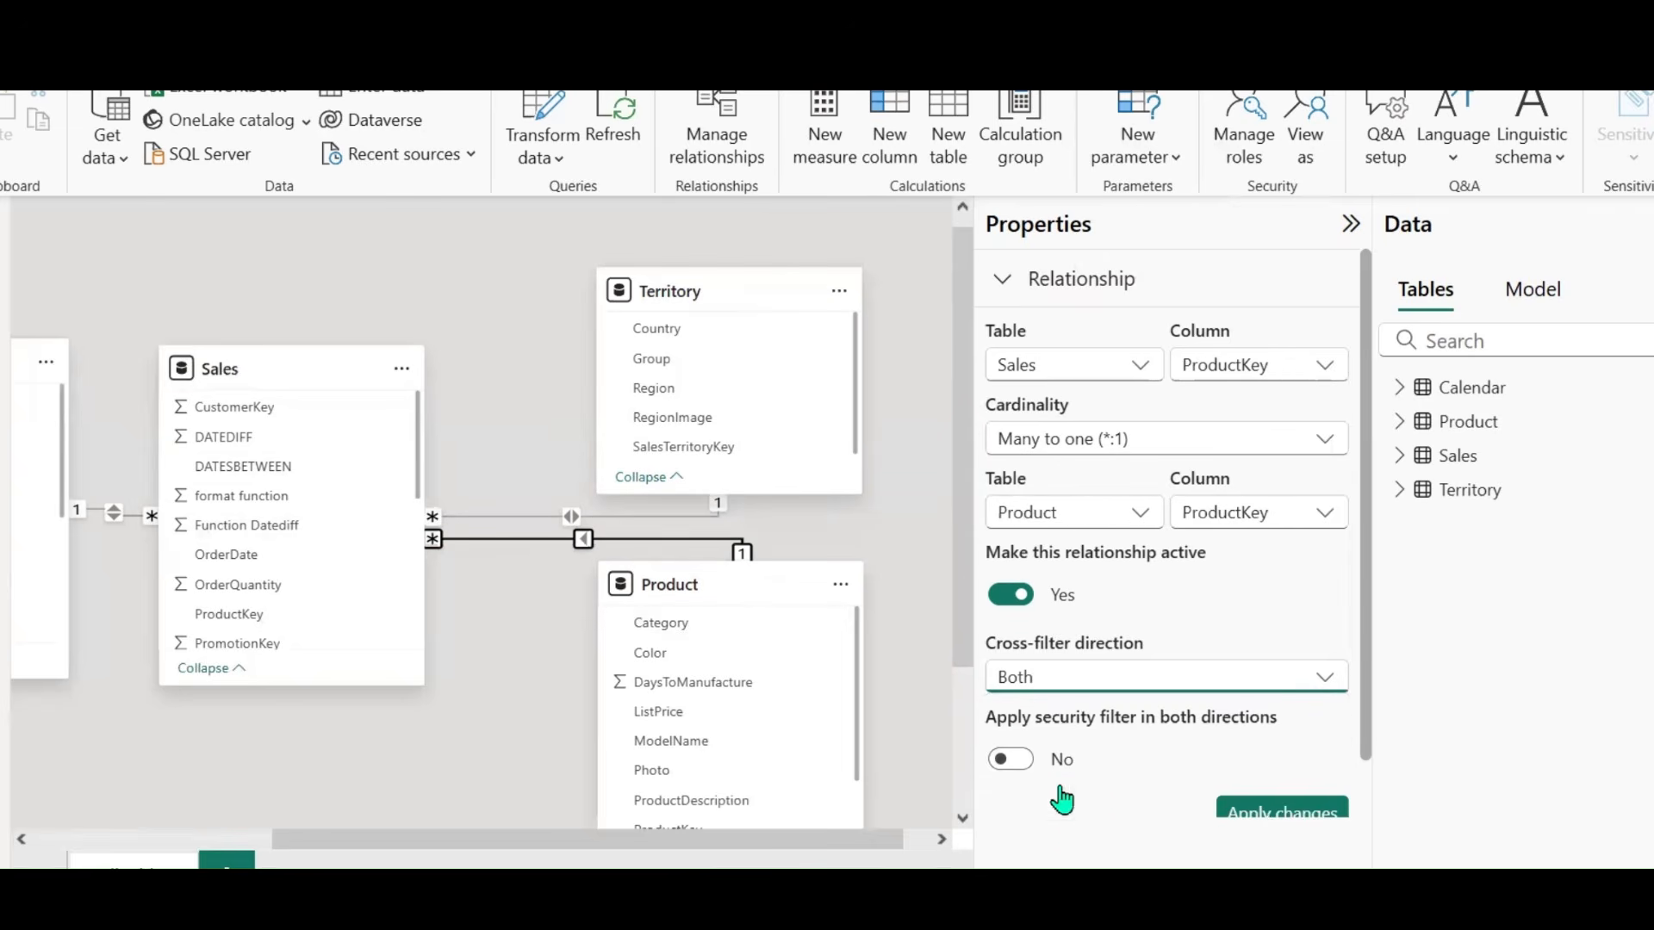
{"action": "left_click", "coordinate": [1279, 828]}
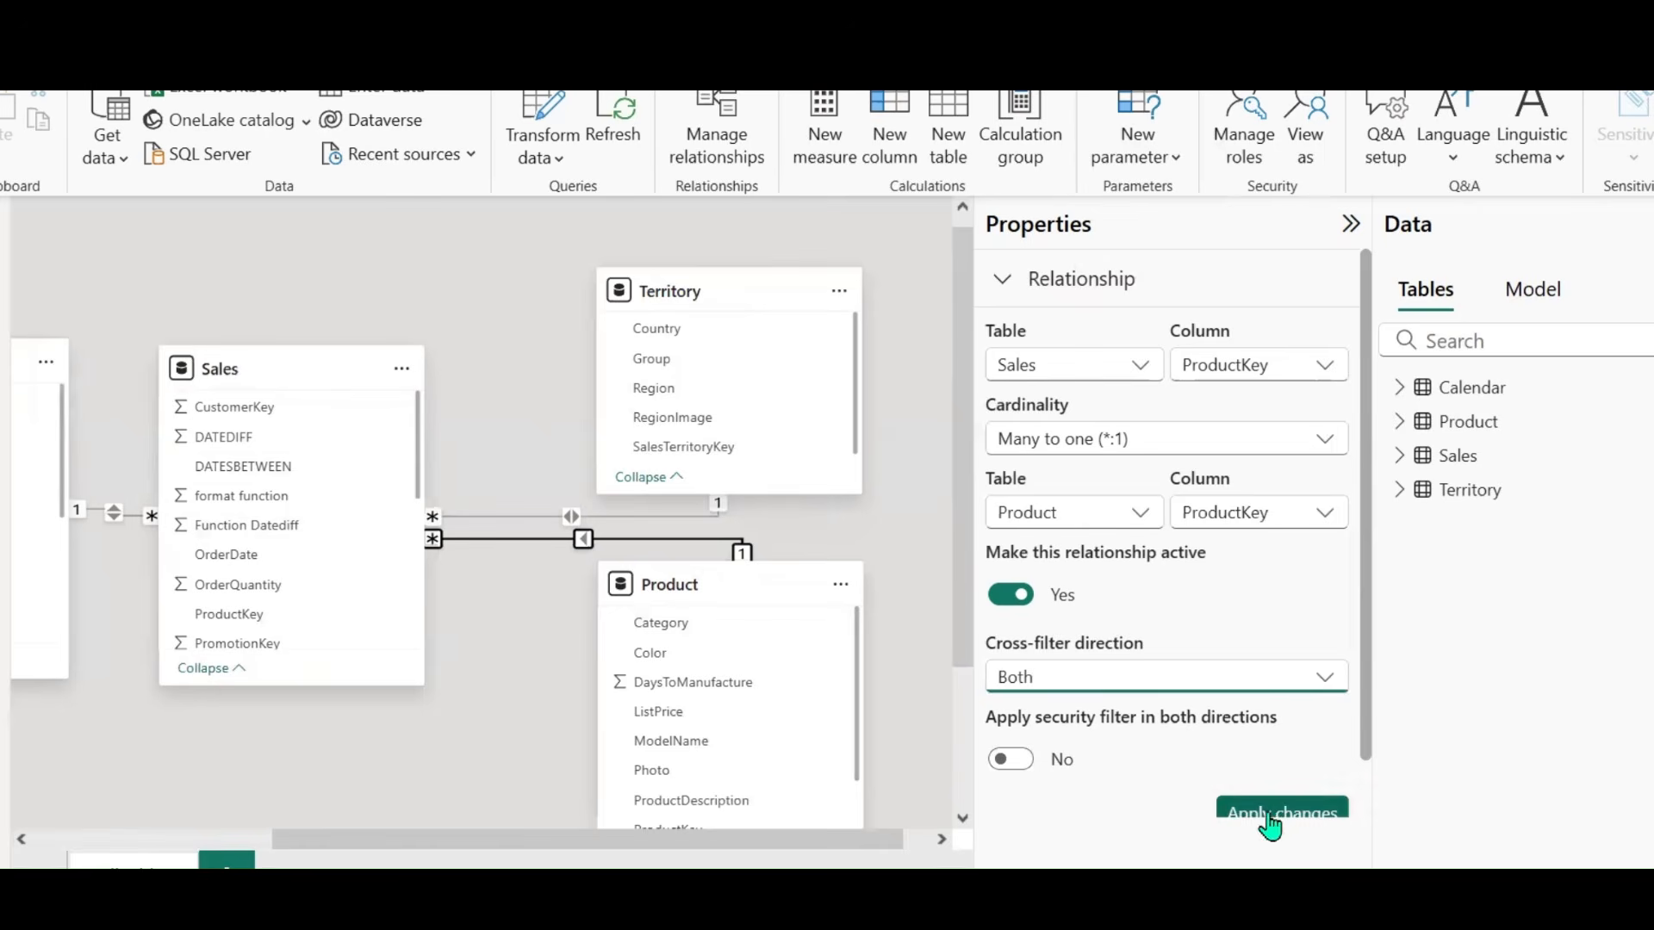
Step: Back on the report page, clear the Cleaners selection and filter the SubCategory table by Australia, Canada and Central in turn
{"action": "left_click", "coordinate": [4, 249]}
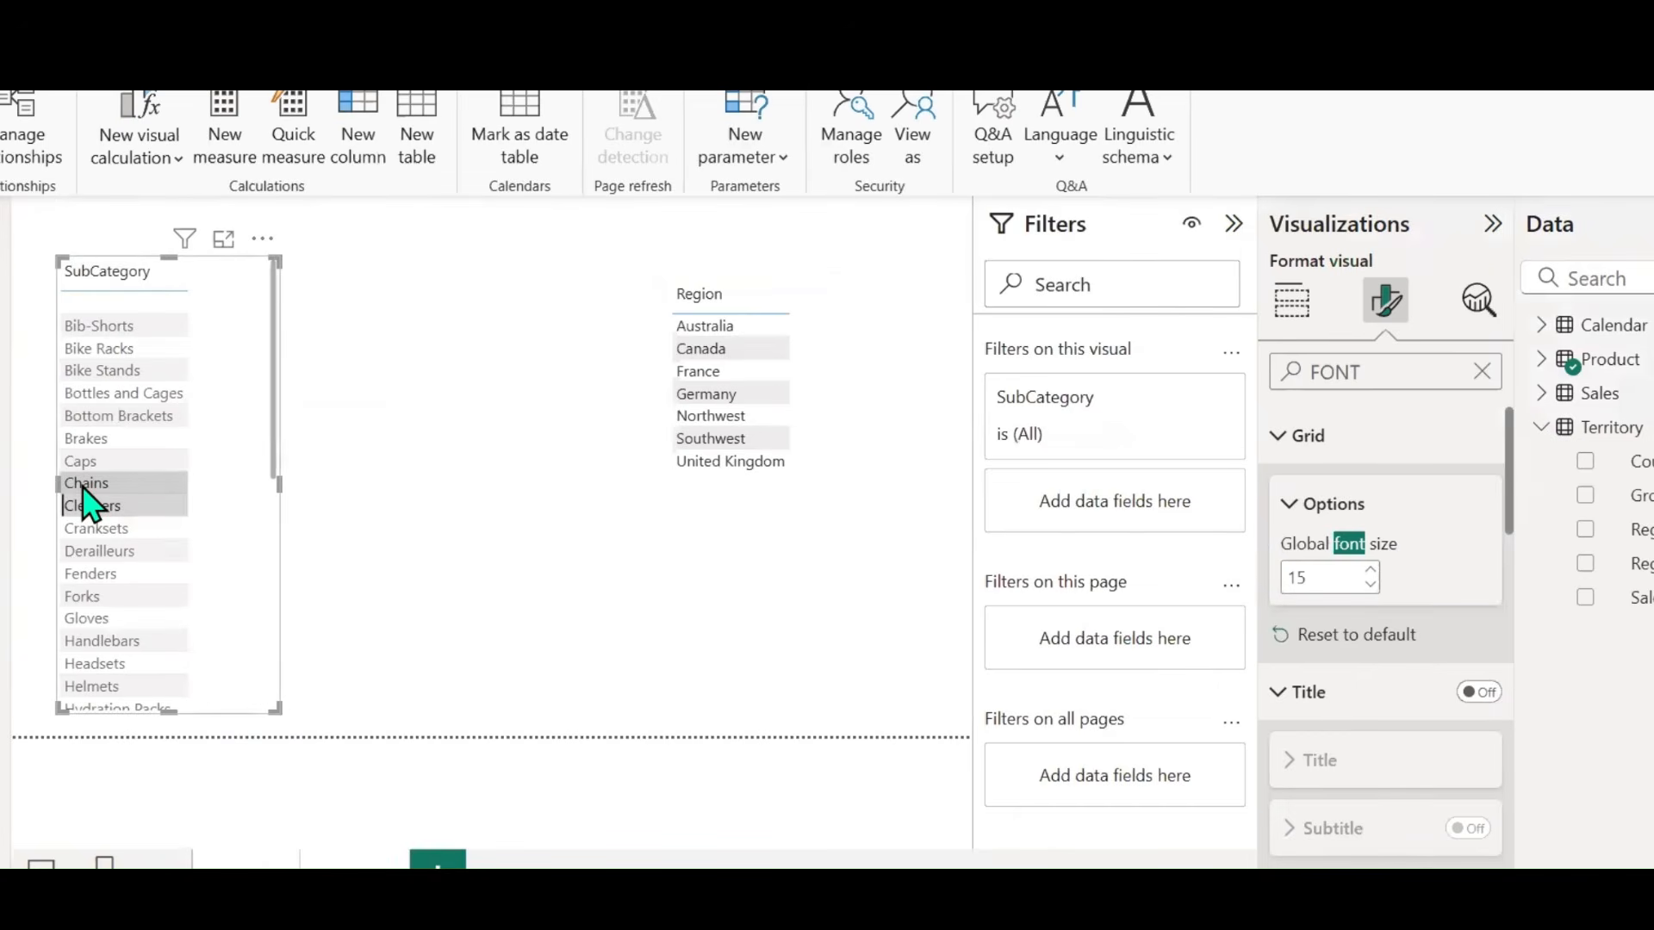
{"action": "left_click", "coordinate": [92, 505]}
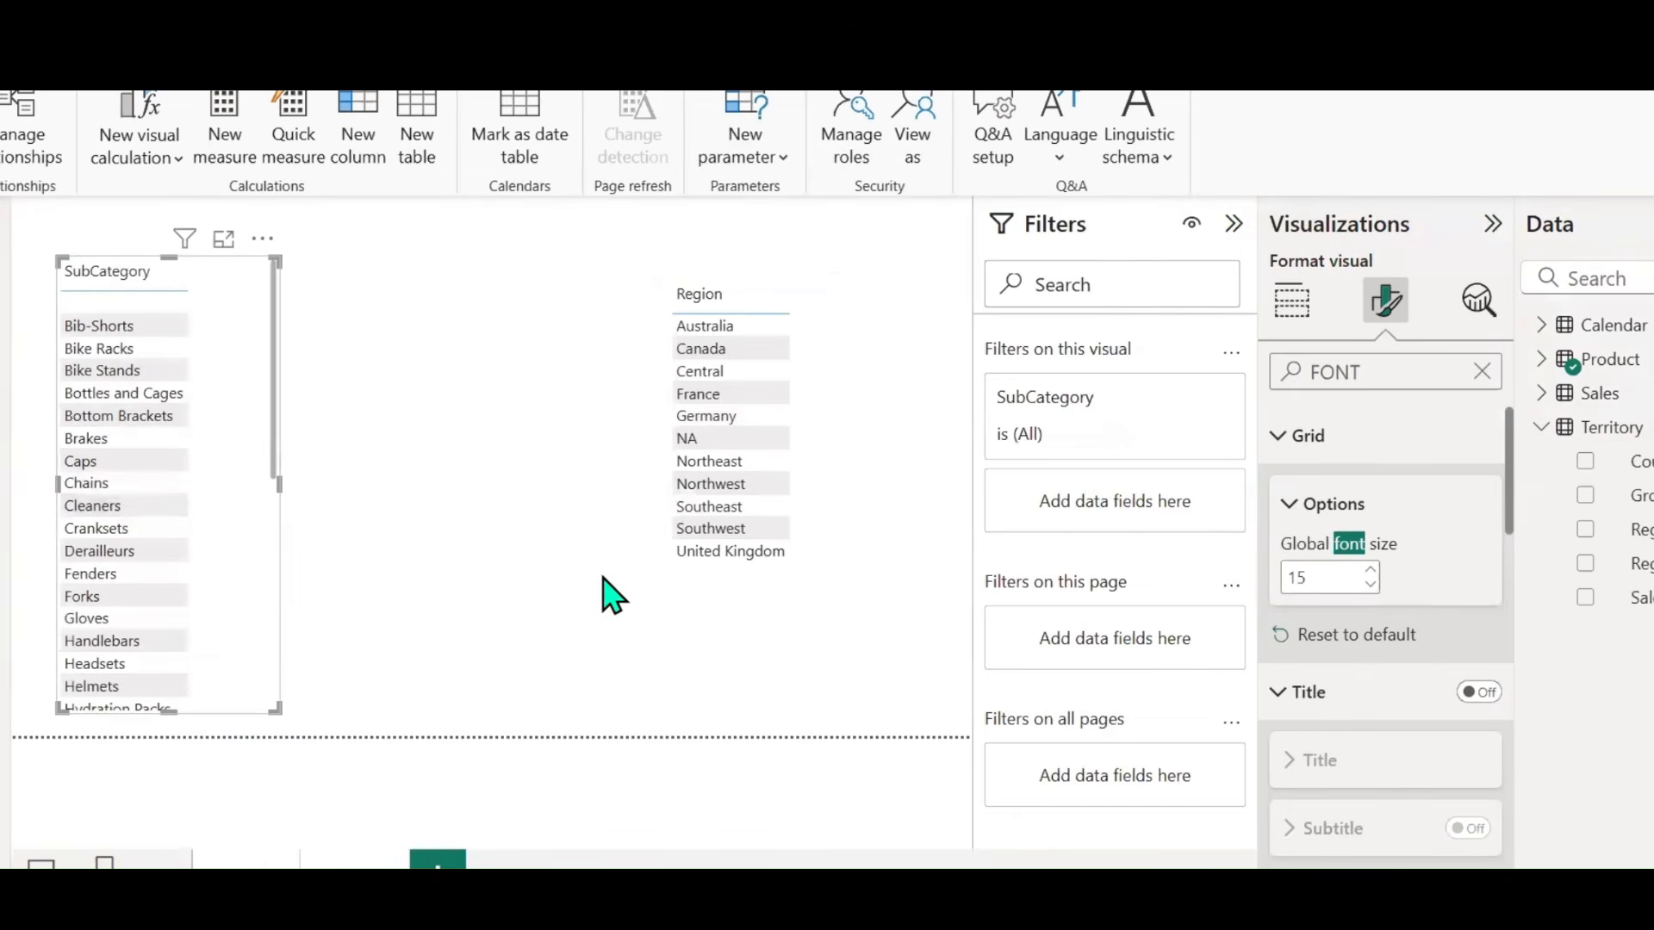
{"action": "left_click", "coordinate": [715, 328]}
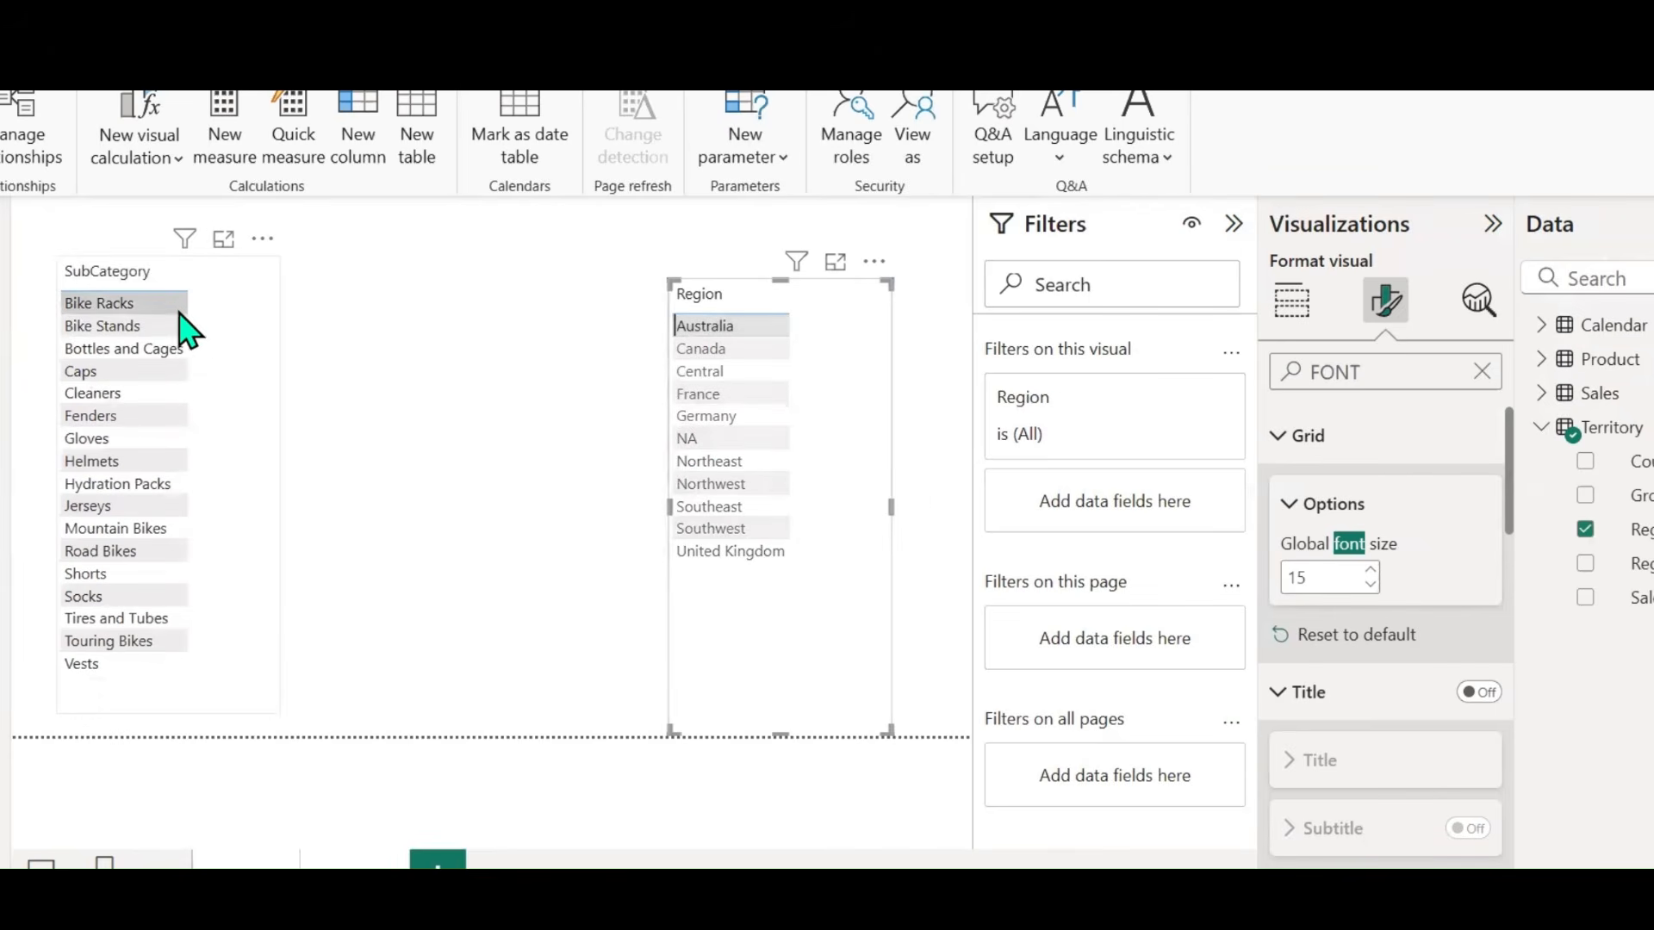
{"action": "left_click", "coordinate": [700, 349]}
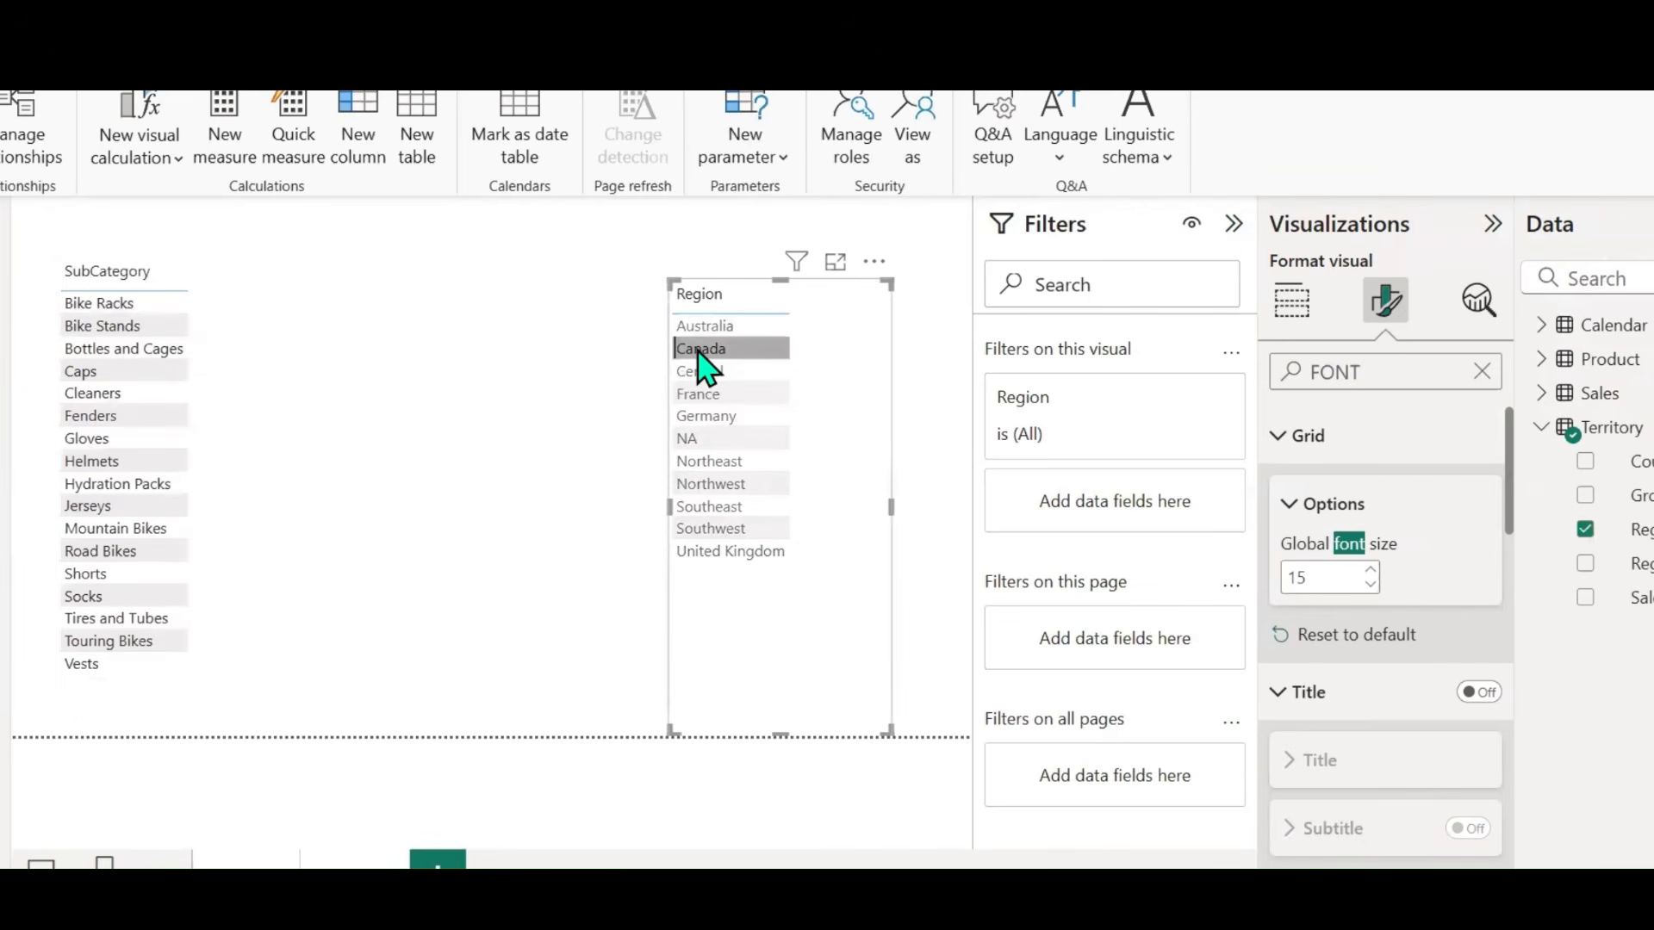
{"action": "left_click", "coordinate": [695, 372], "text": "ctrl"}
{"action": "left_click", "coordinate": [696, 376]}
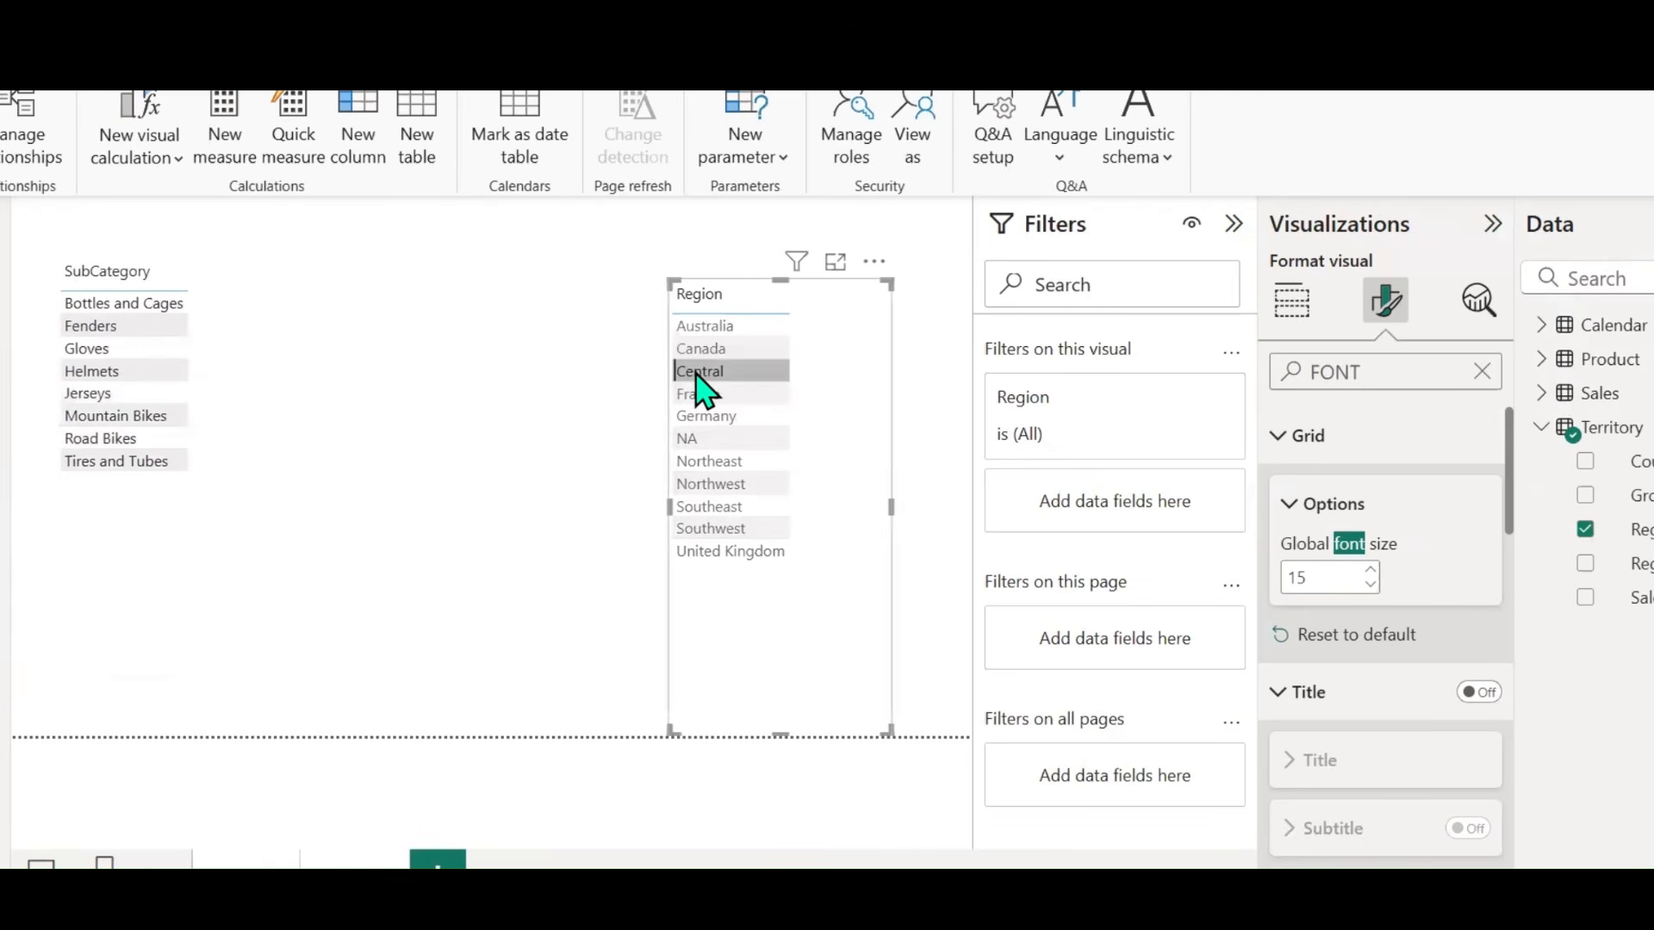
Step: Filter the SubCategory table by France and Germany in turn, and clear the region selection
{"action": "left_click", "coordinate": [732, 395]}
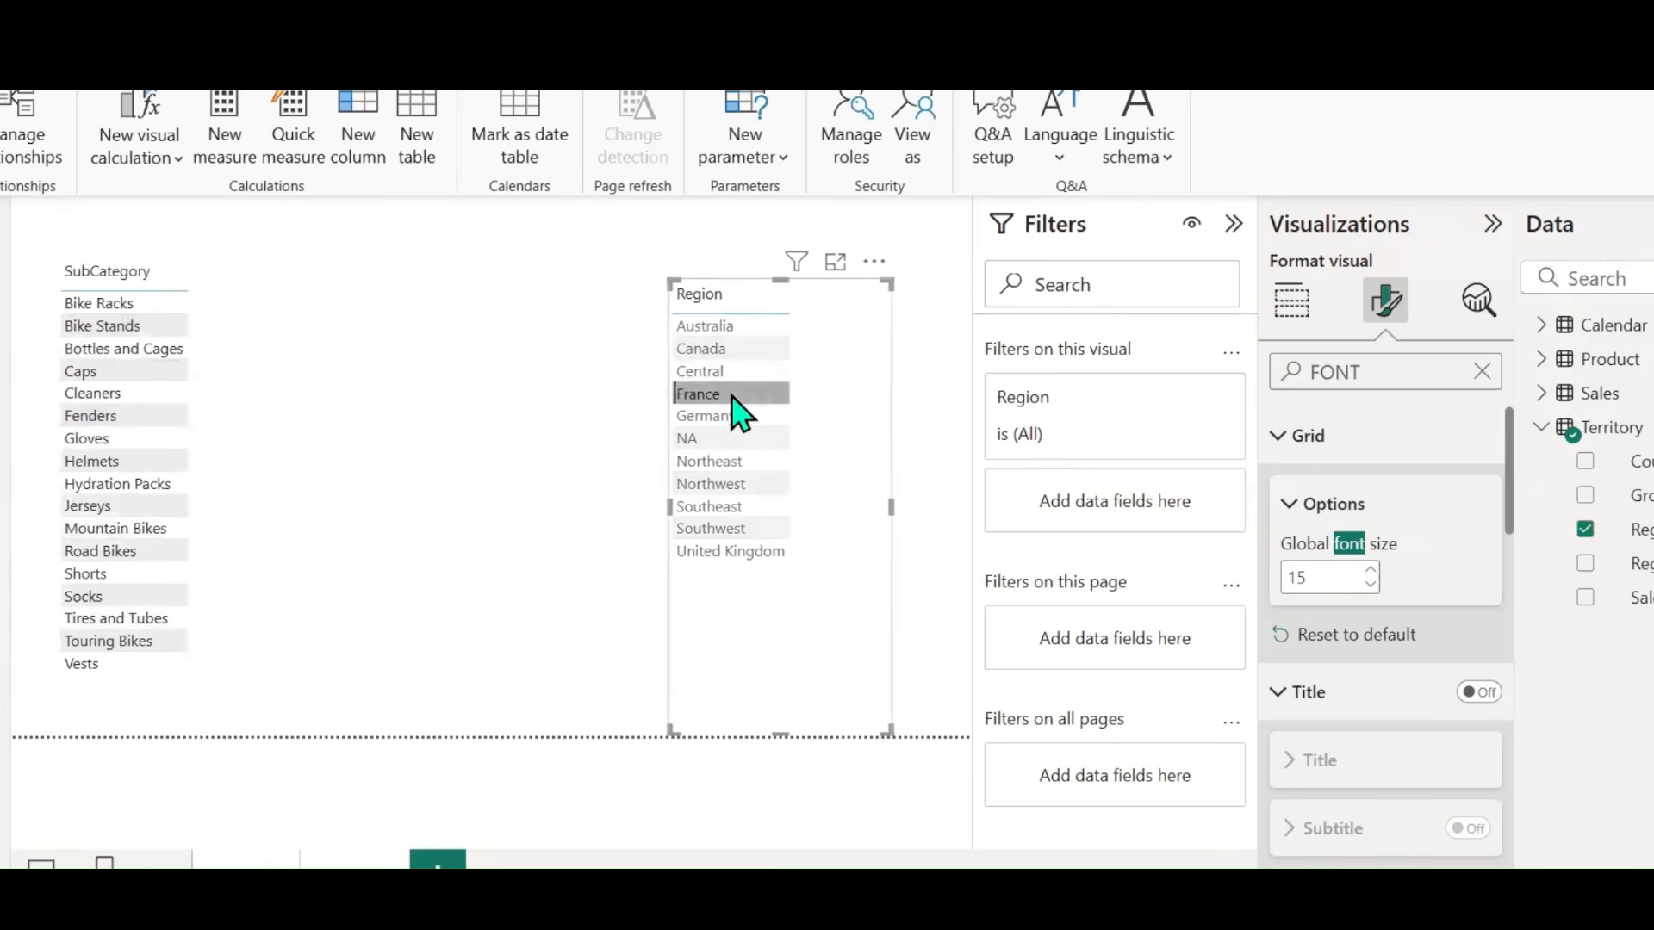
{"action": "left_click", "coordinate": [696, 417]}
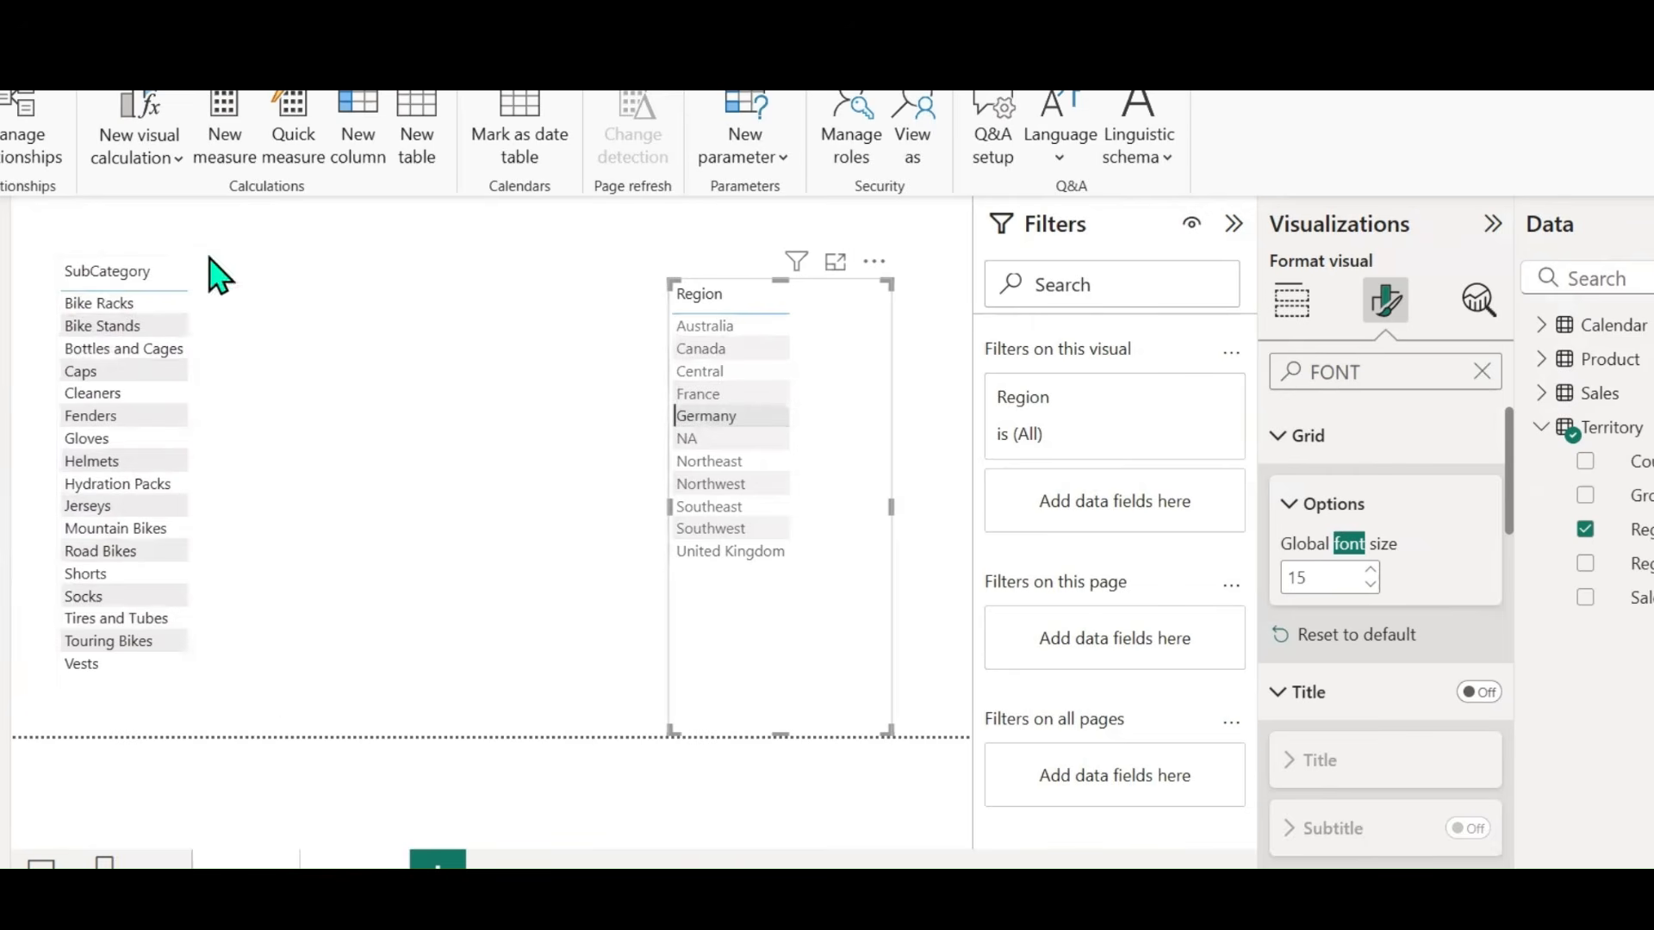
{"action": "left_click", "coordinate": [693, 417]}
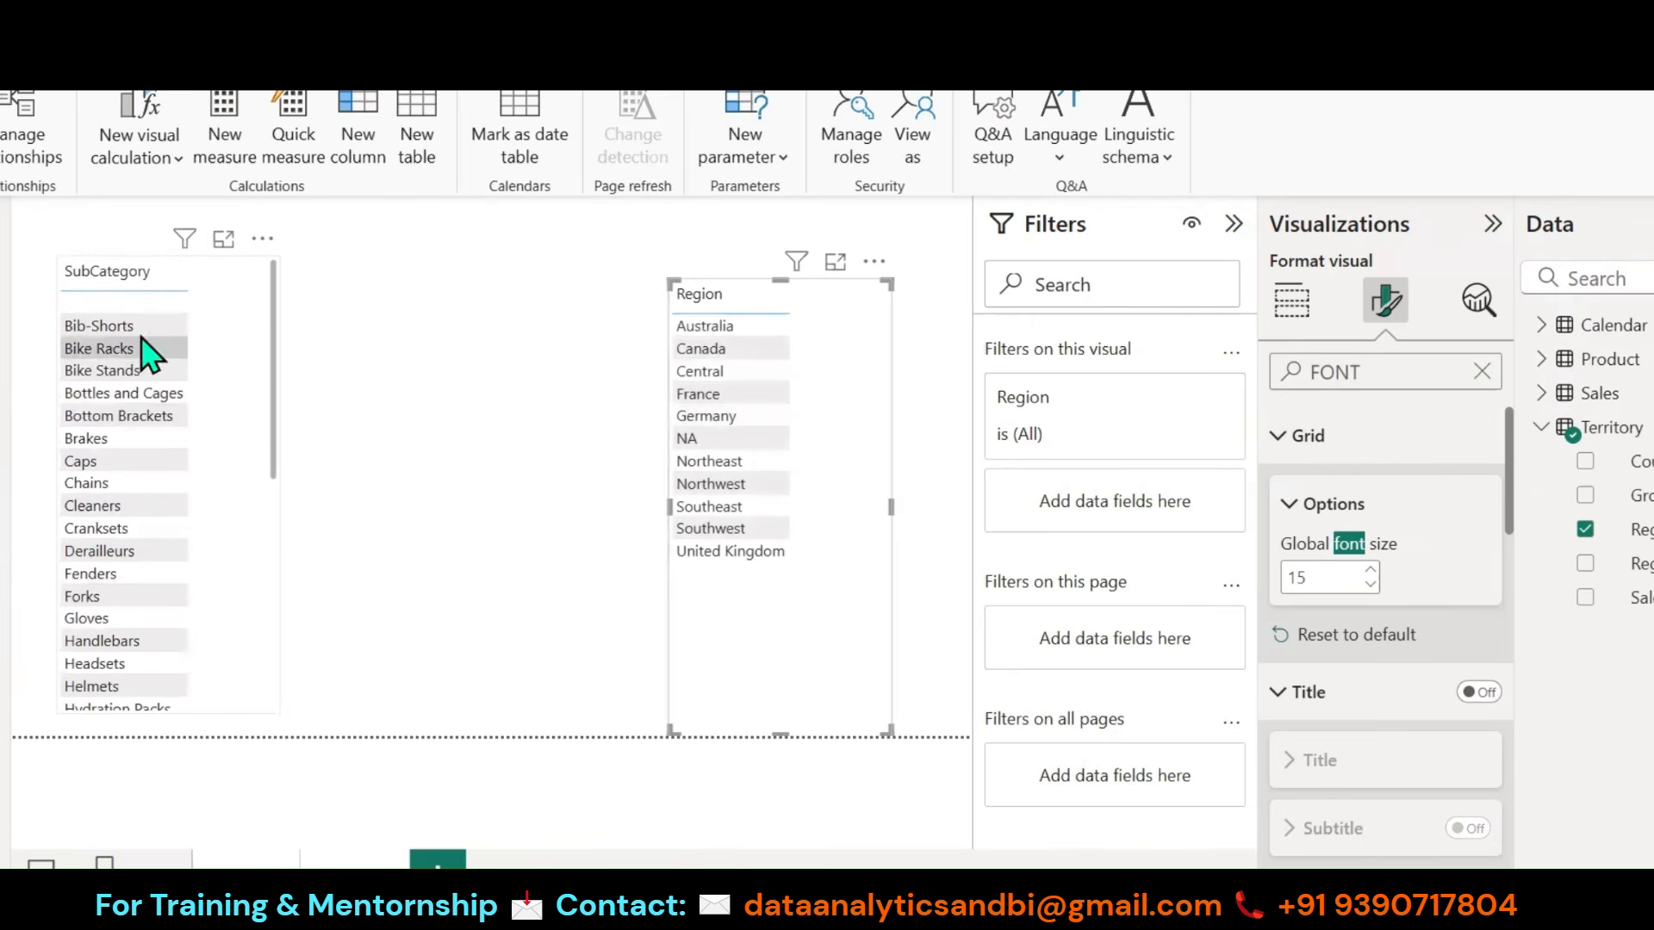
Step: Filter the Region table by Jerseys, Lights, Locks, Mountain Bikes, Mountain Frames and Panniers in turn
{"action": "scroll", "coordinate": [105, 499], "scroll_direction": "down", "scroll_amount": 3}
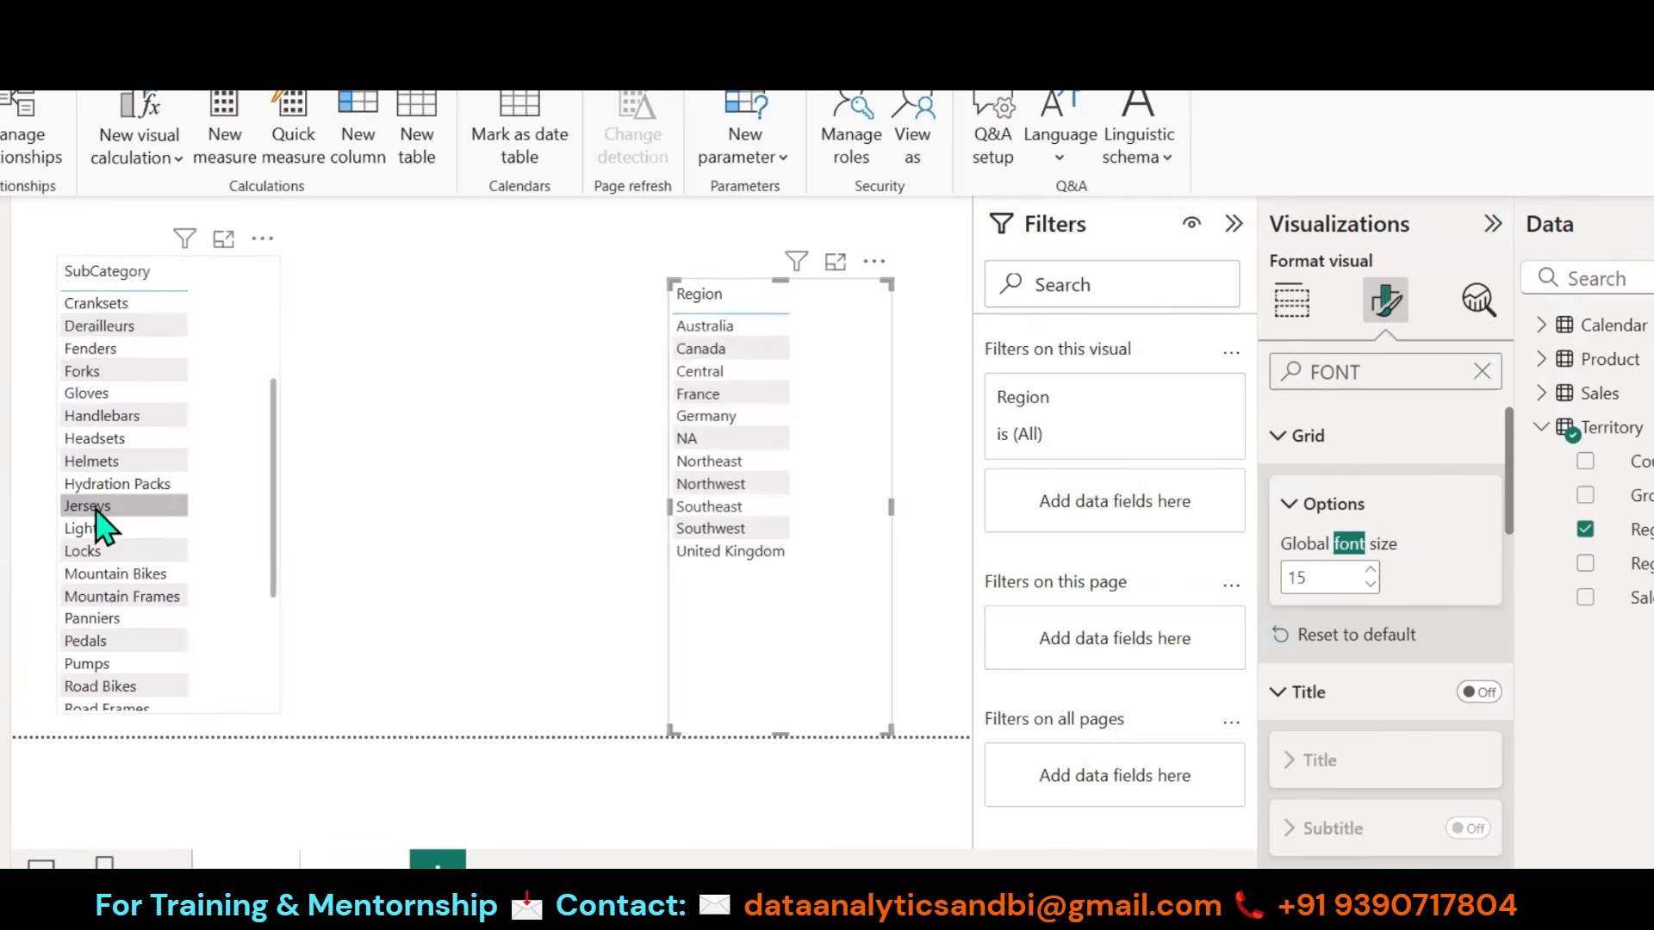
{"action": "left_click", "coordinate": [97, 509]}
{"action": "left_click", "coordinate": [114, 530], "text": "ctrl"}
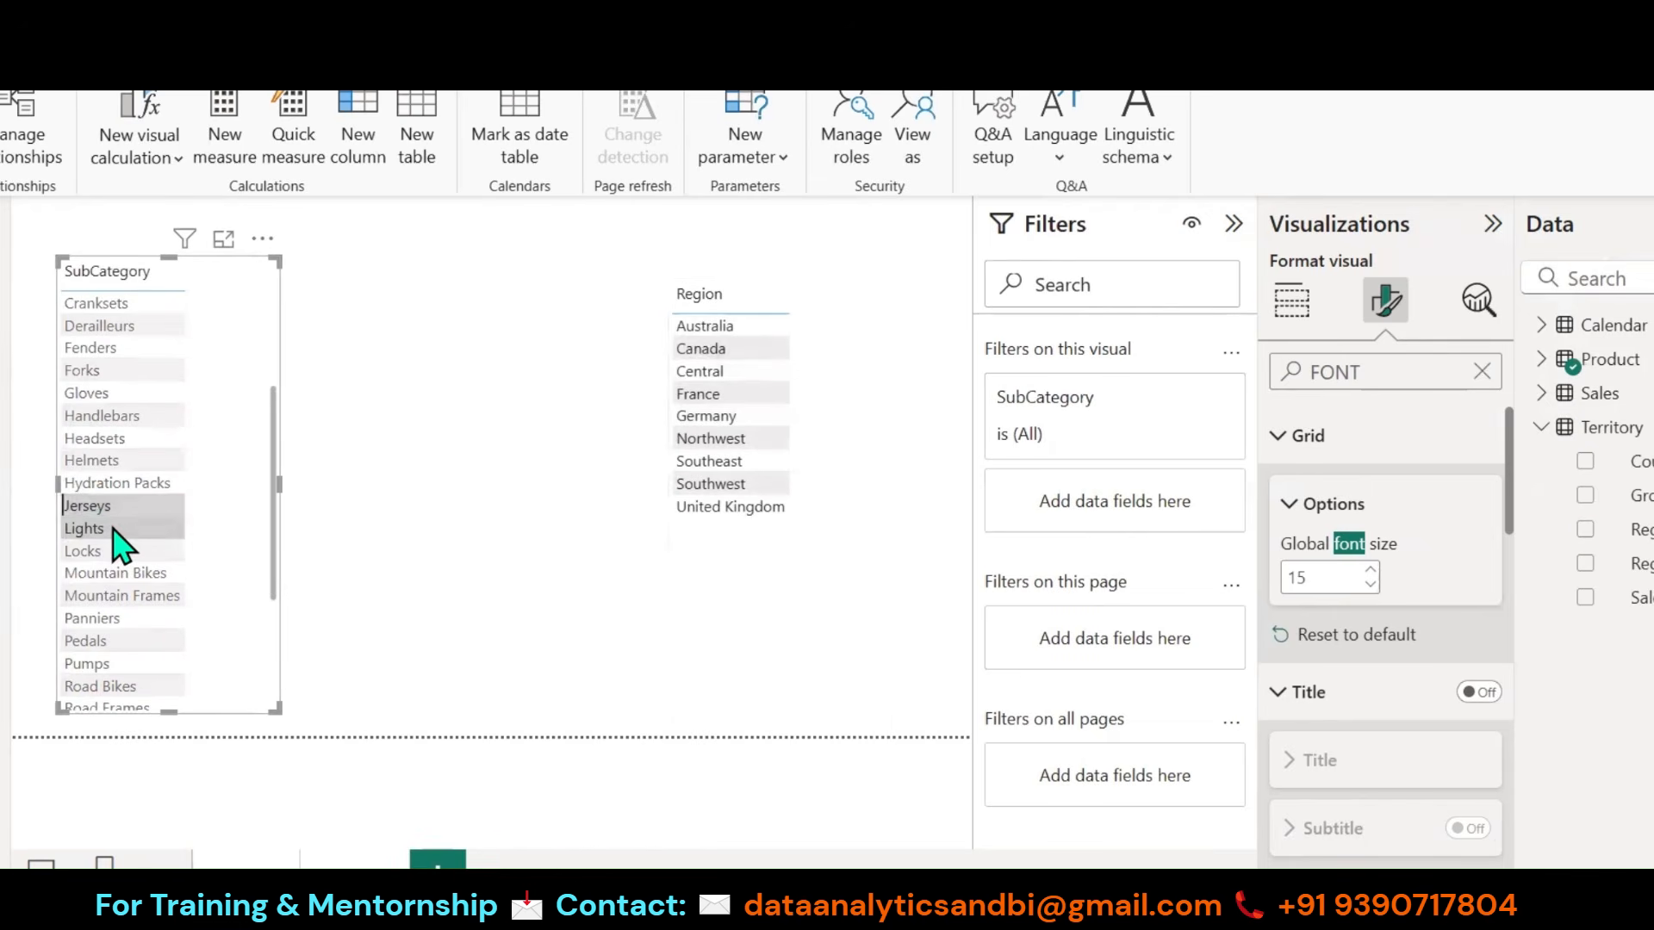
{"action": "left_click", "coordinate": [113, 530]}
{"action": "left_click", "coordinate": [78, 553]}
{"action": "left_click", "coordinate": [76, 576]}
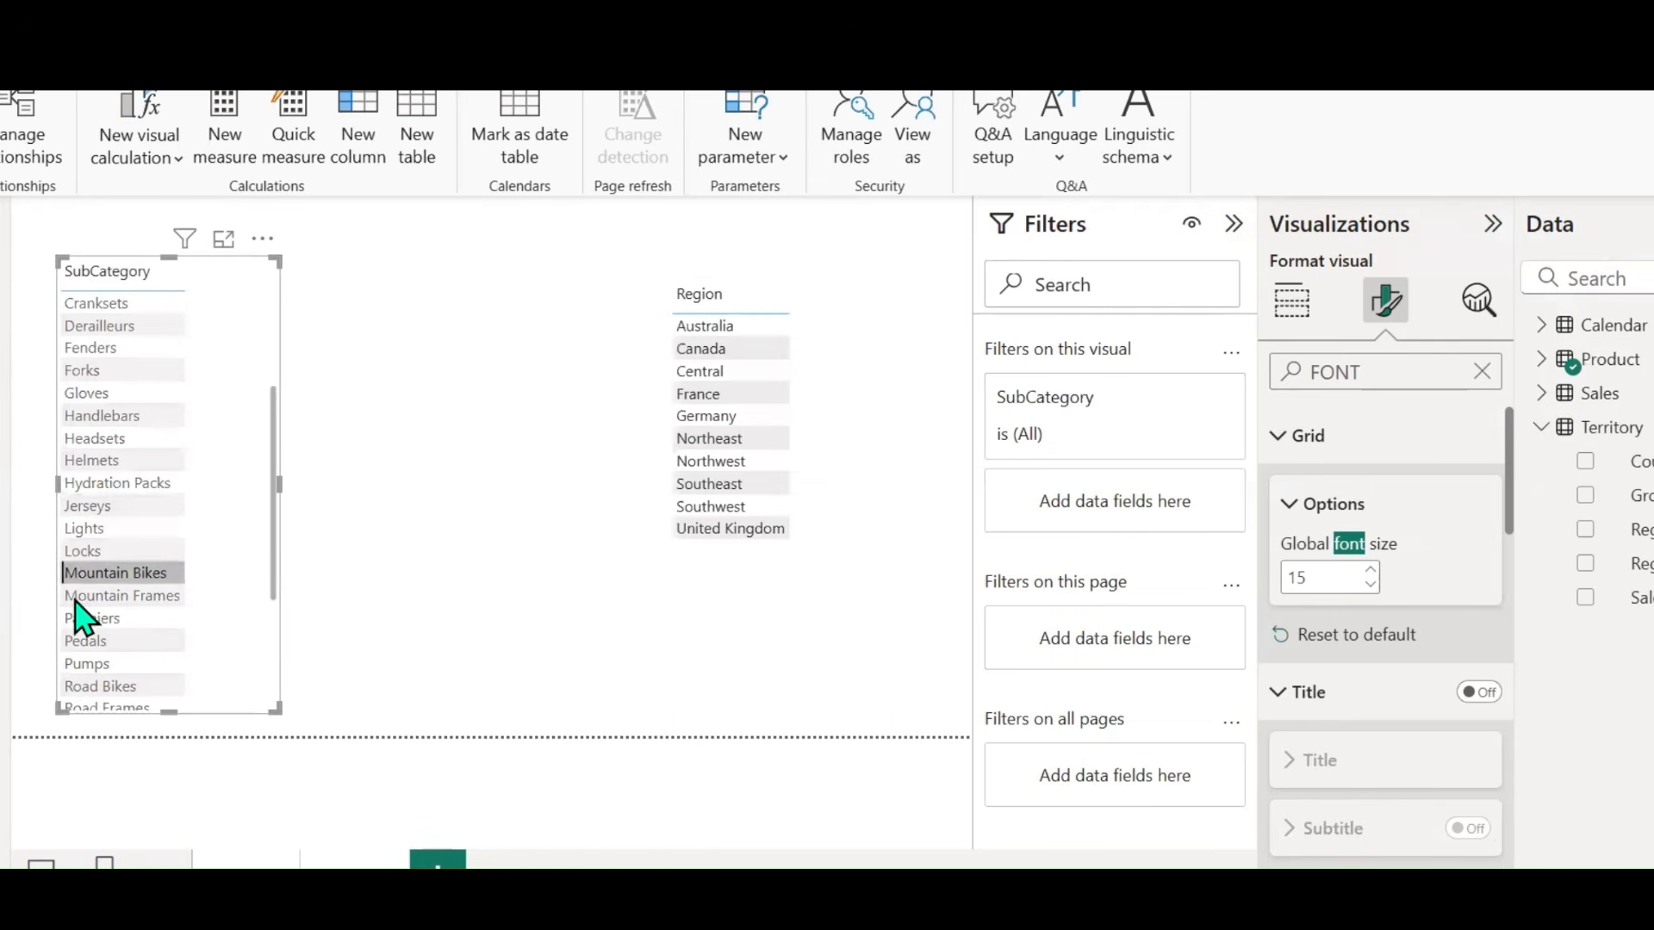
{"action": "left_click", "coordinate": [75, 601]}
{"action": "left_click", "coordinate": [75, 619]}
{"action": "scroll", "coordinate": [96, 571], "scroll_direction": "down", "scroll_amount": 3}
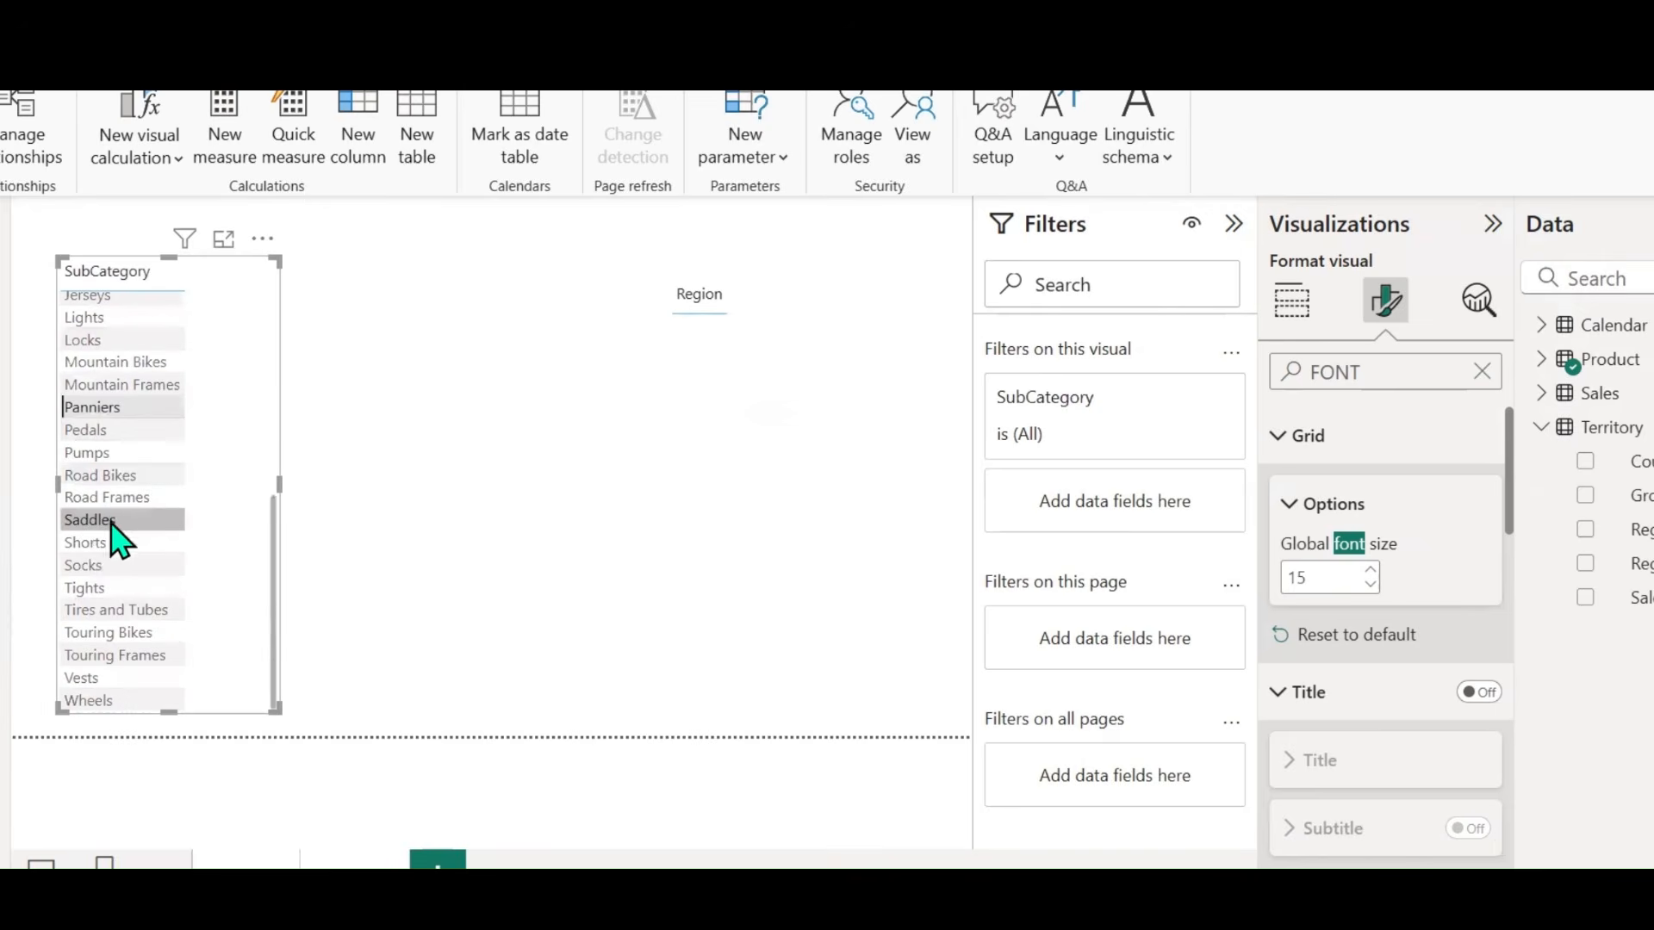
Step: Filter the Region table by subcategories from Road Frames down to Touring Frames in turn, ending on Tires and Tubes
{"action": "left_click", "coordinate": [108, 497]}
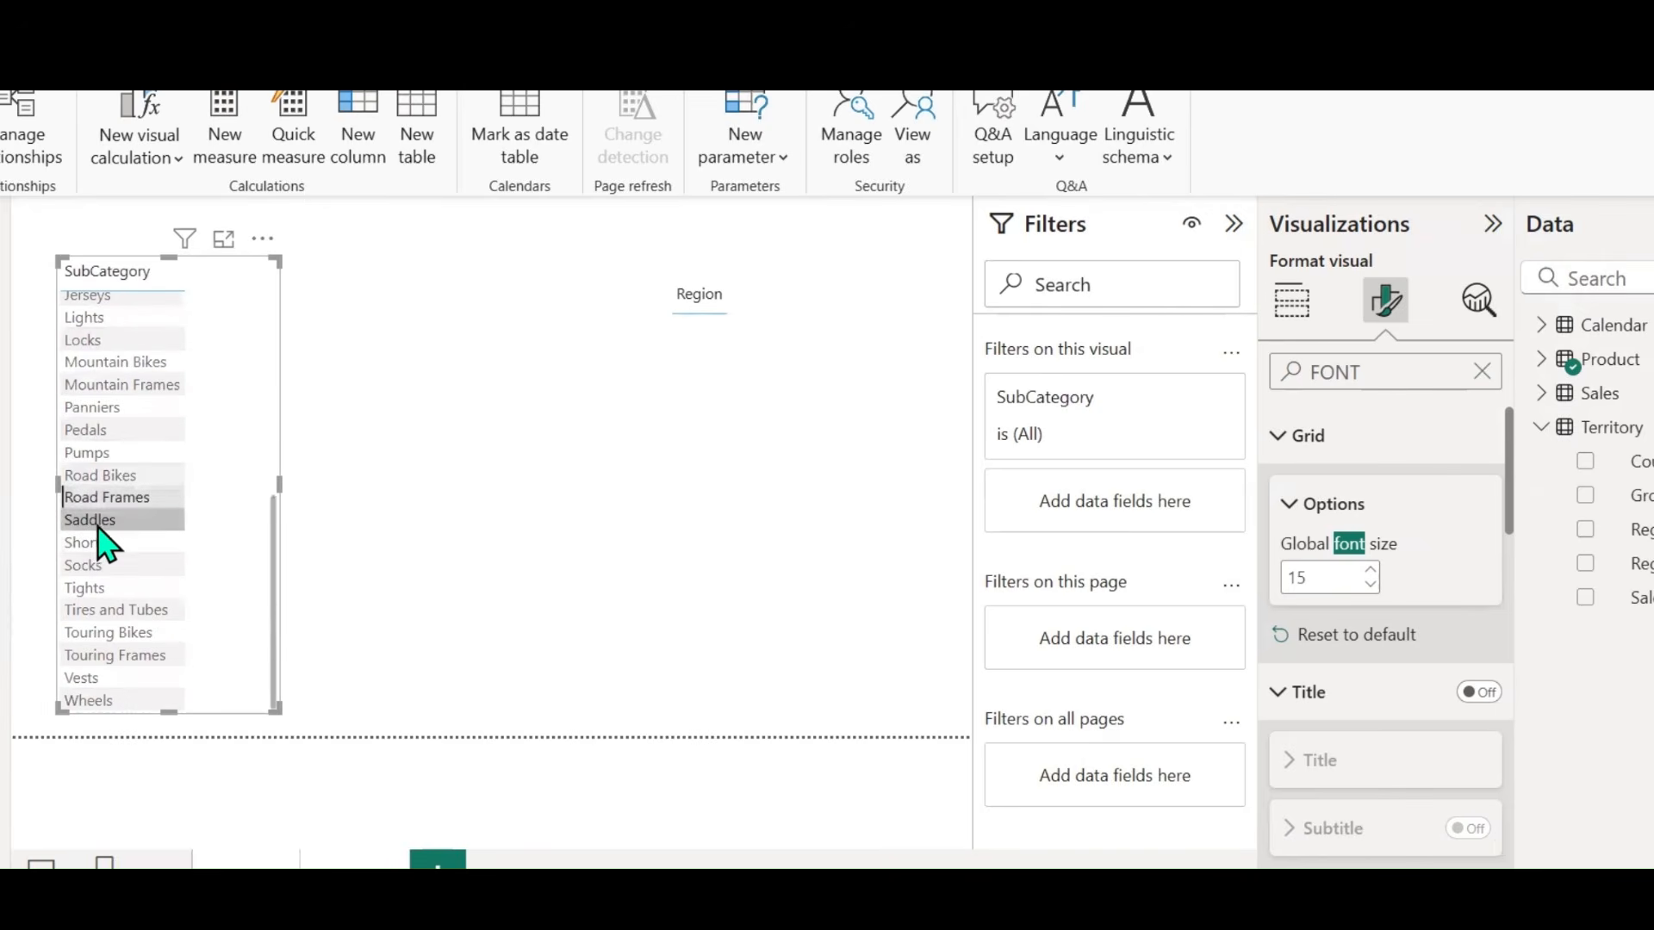
{"action": "left_click", "coordinate": [97, 523]}
{"action": "left_click", "coordinate": [83, 562]}
{"action": "left_click", "coordinate": [80, 588]}
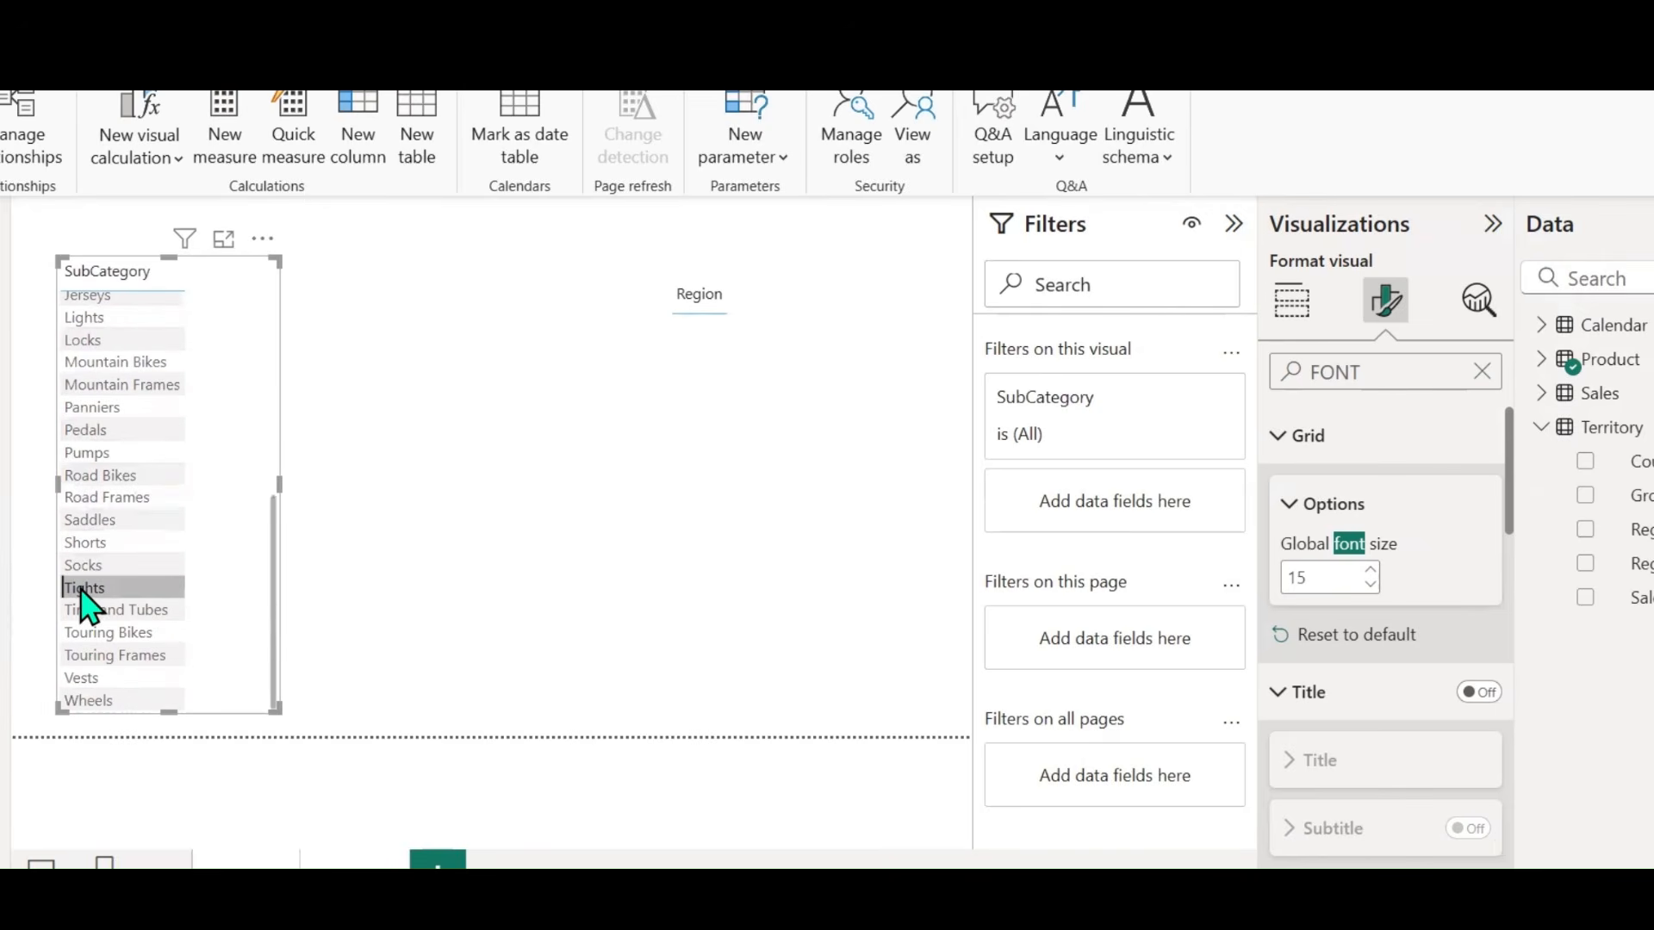
{"action": "left_click", "coordinate": [83, 610]}
{"action": "left_click", "coordinate": [83, 633]}
{"action": "left_click", "coordinate": [84, 656]}
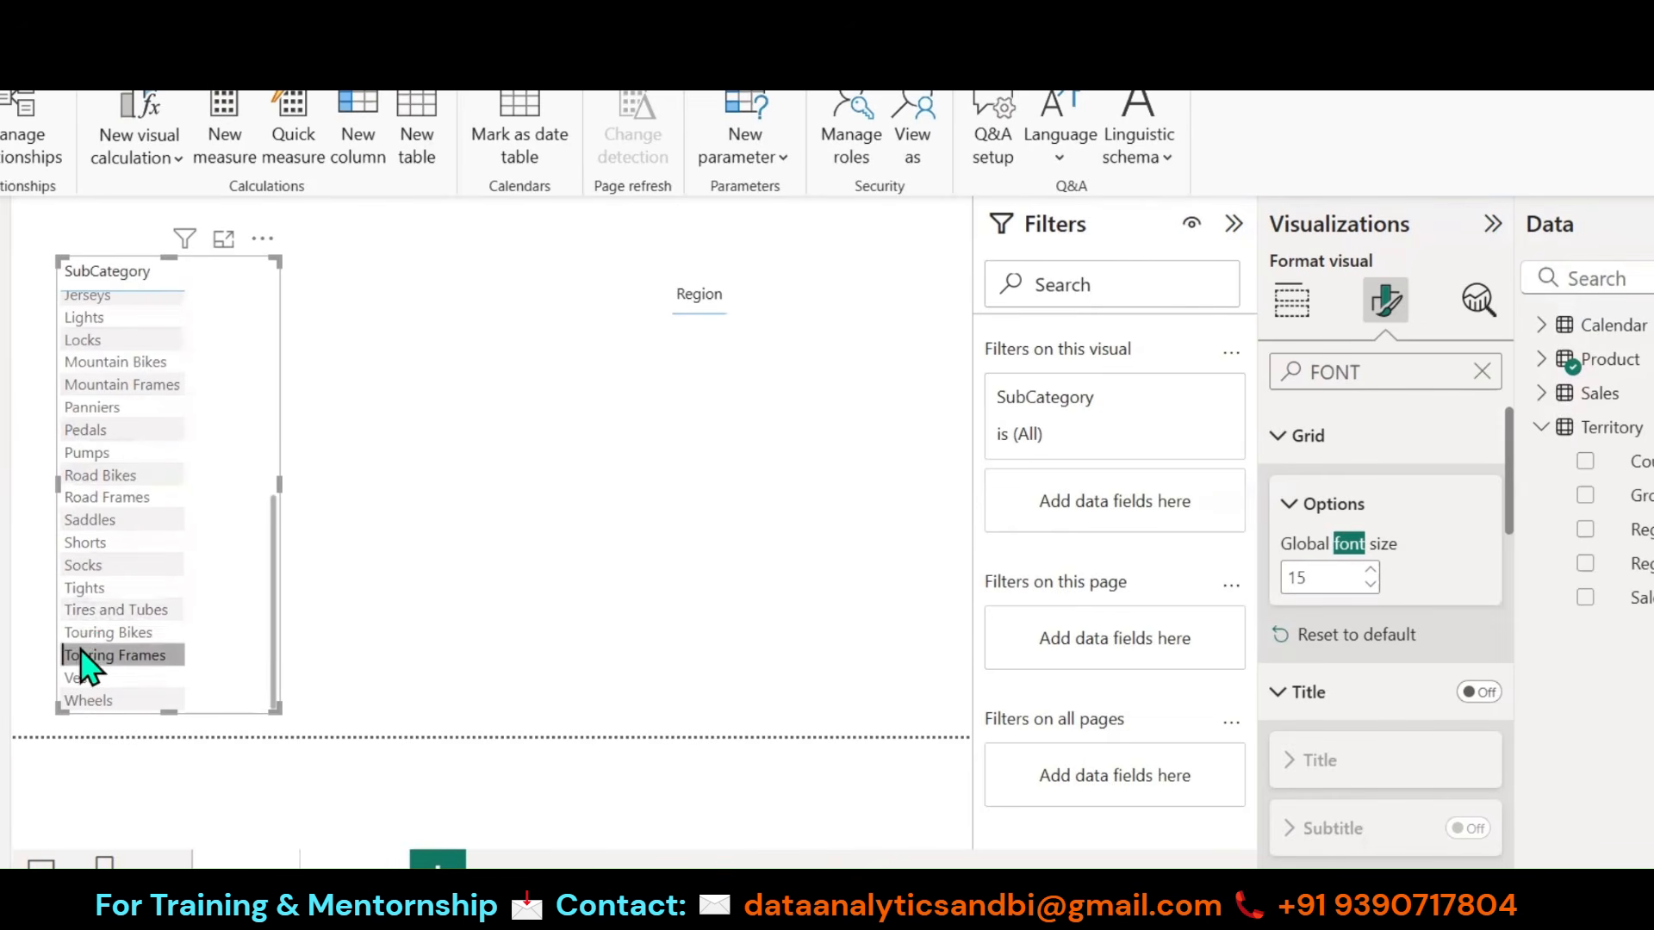
{"action": "left_click", "coordinate": [90, 613]}
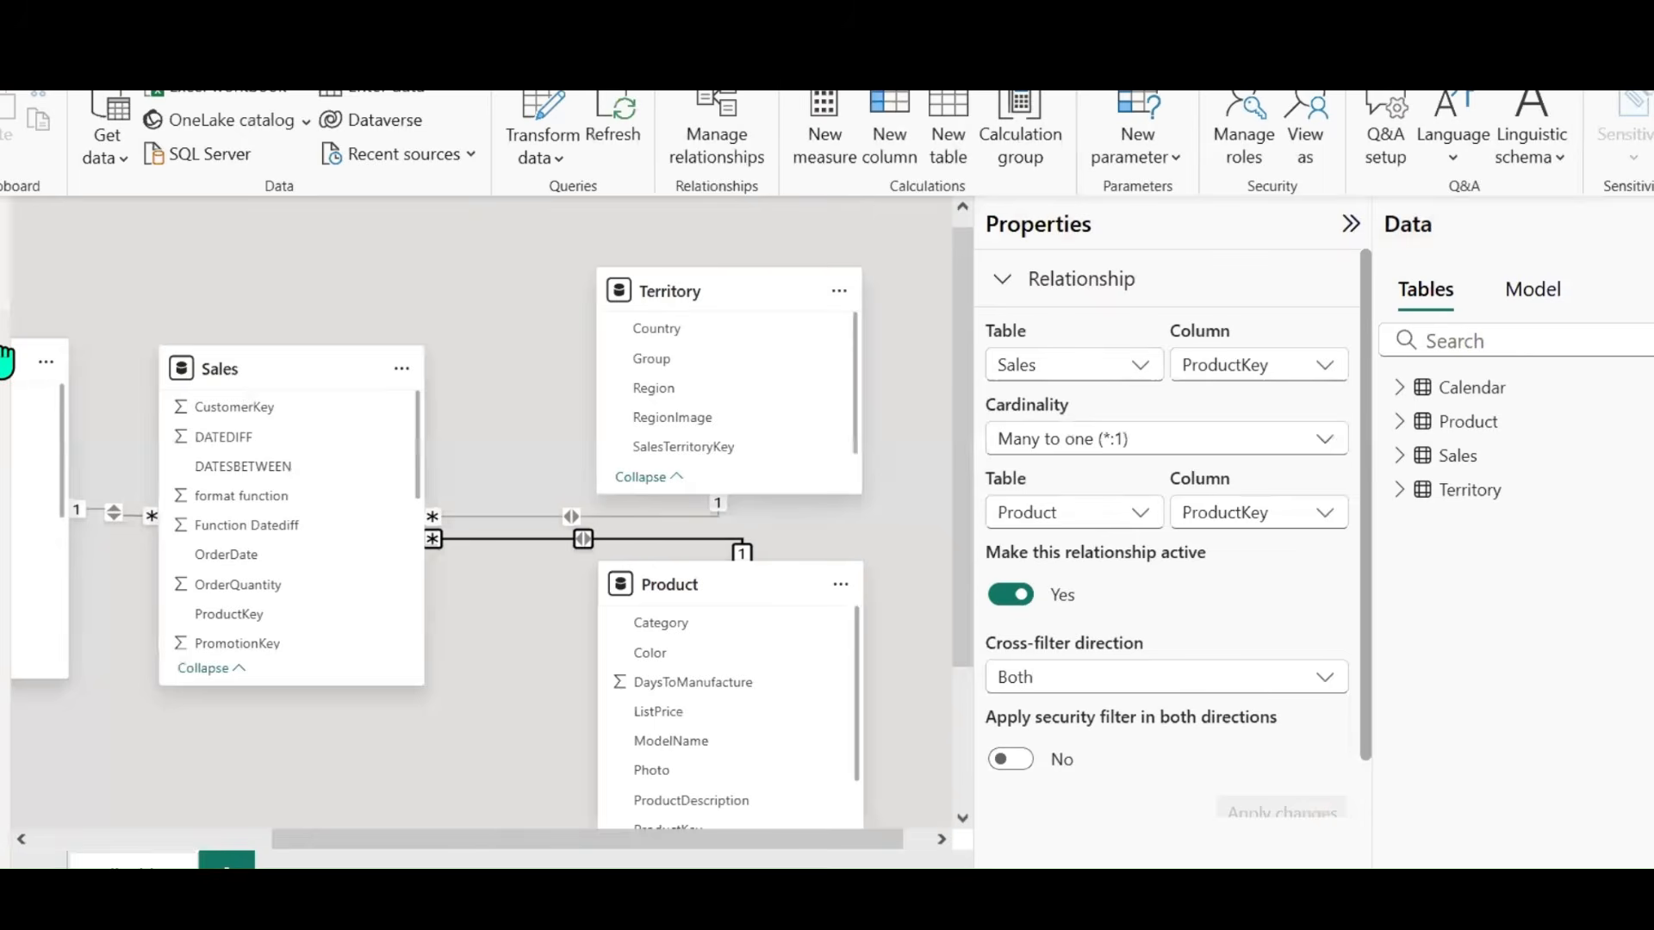
Step: Examine how Calendar, Sales, Territory and Product are related in the model view, and clear the Tires and Tubes selection back on the report page
{"action": "left_click_drag", "start_coordinate": [388, 840], "coordinate": [306, 840]}
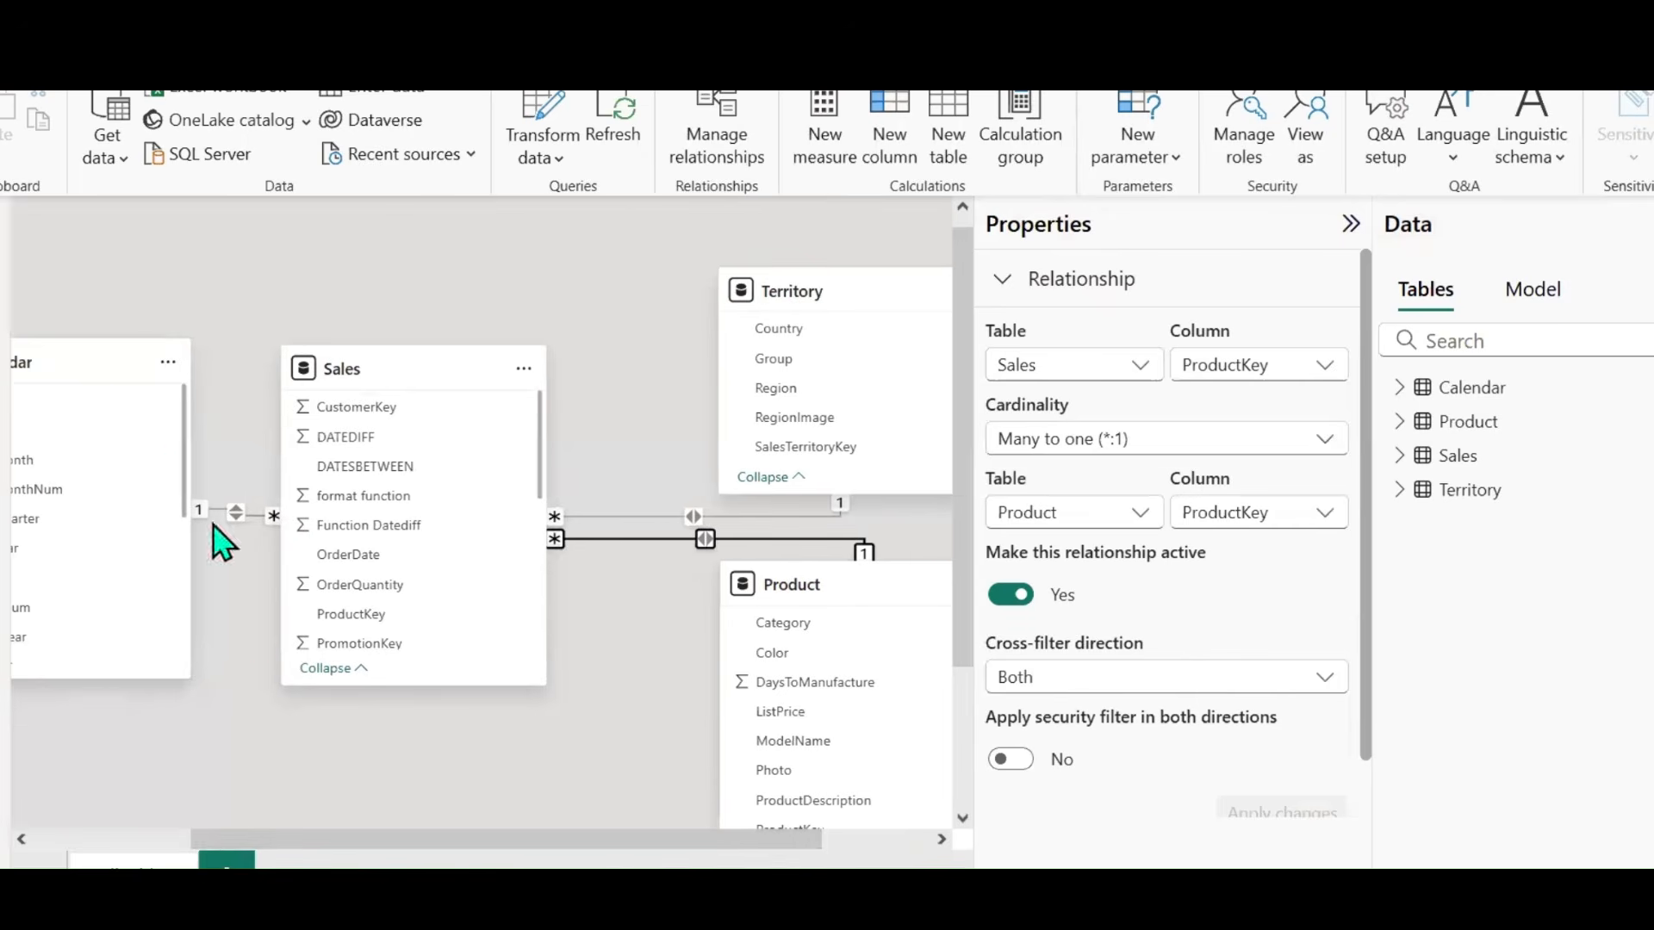
{"action": "mouse_move", "coordinate": [800, 284]}
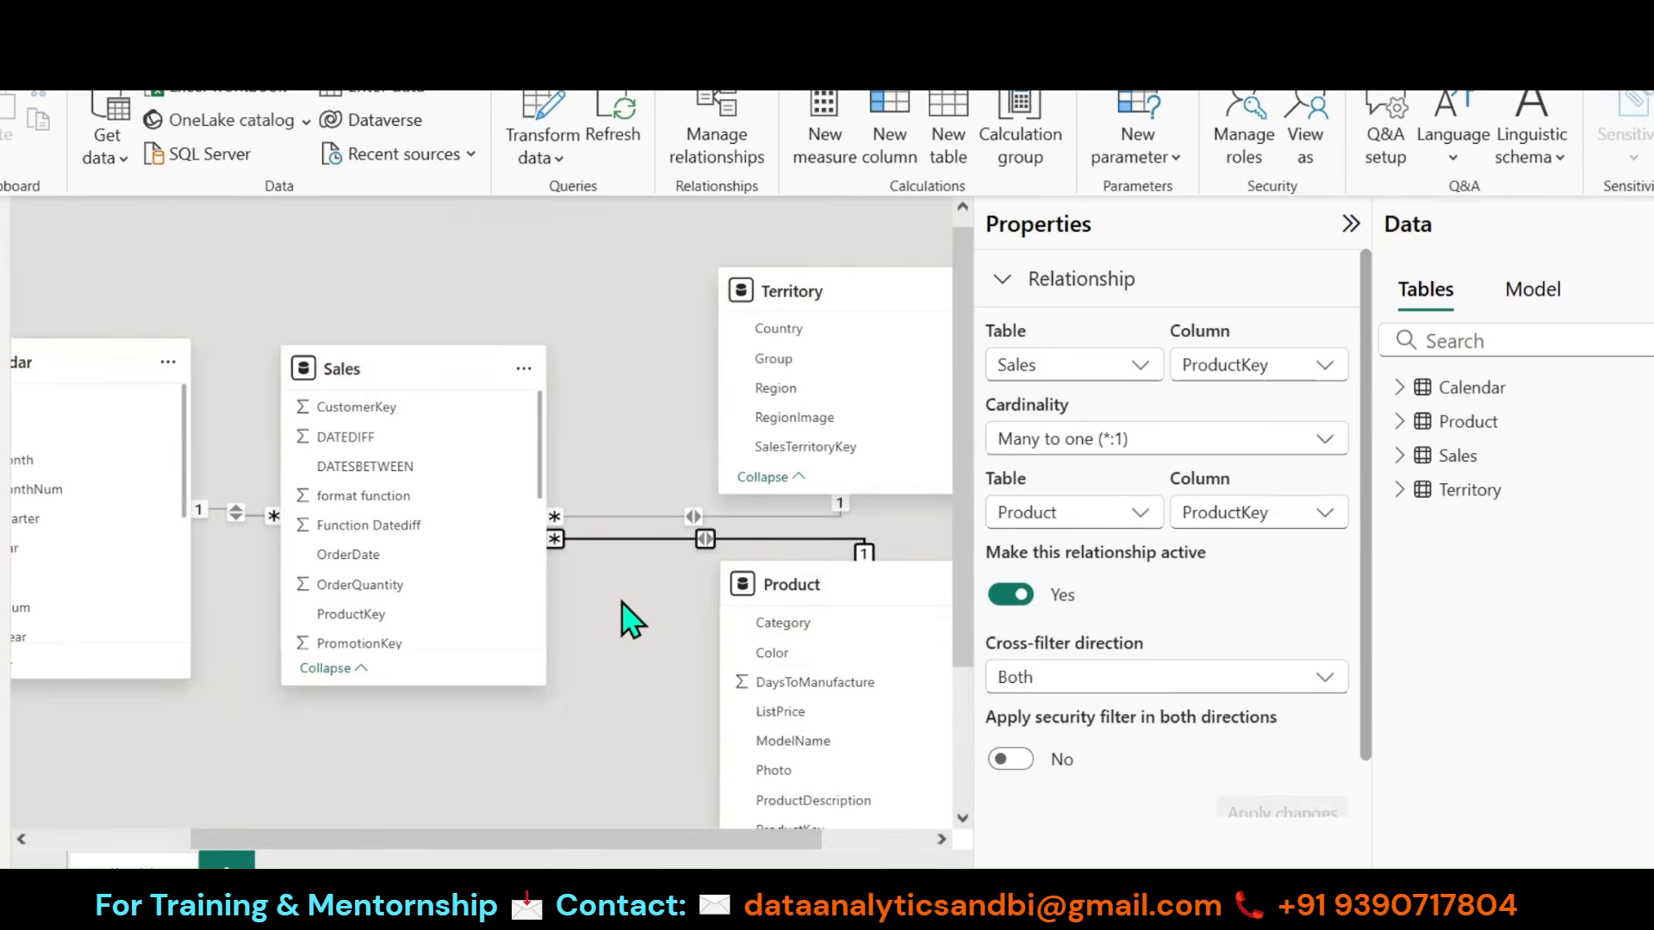
{"action": "left_click_drag", "start_coordinate": [448, 839], "coordinate": [284, 844]}
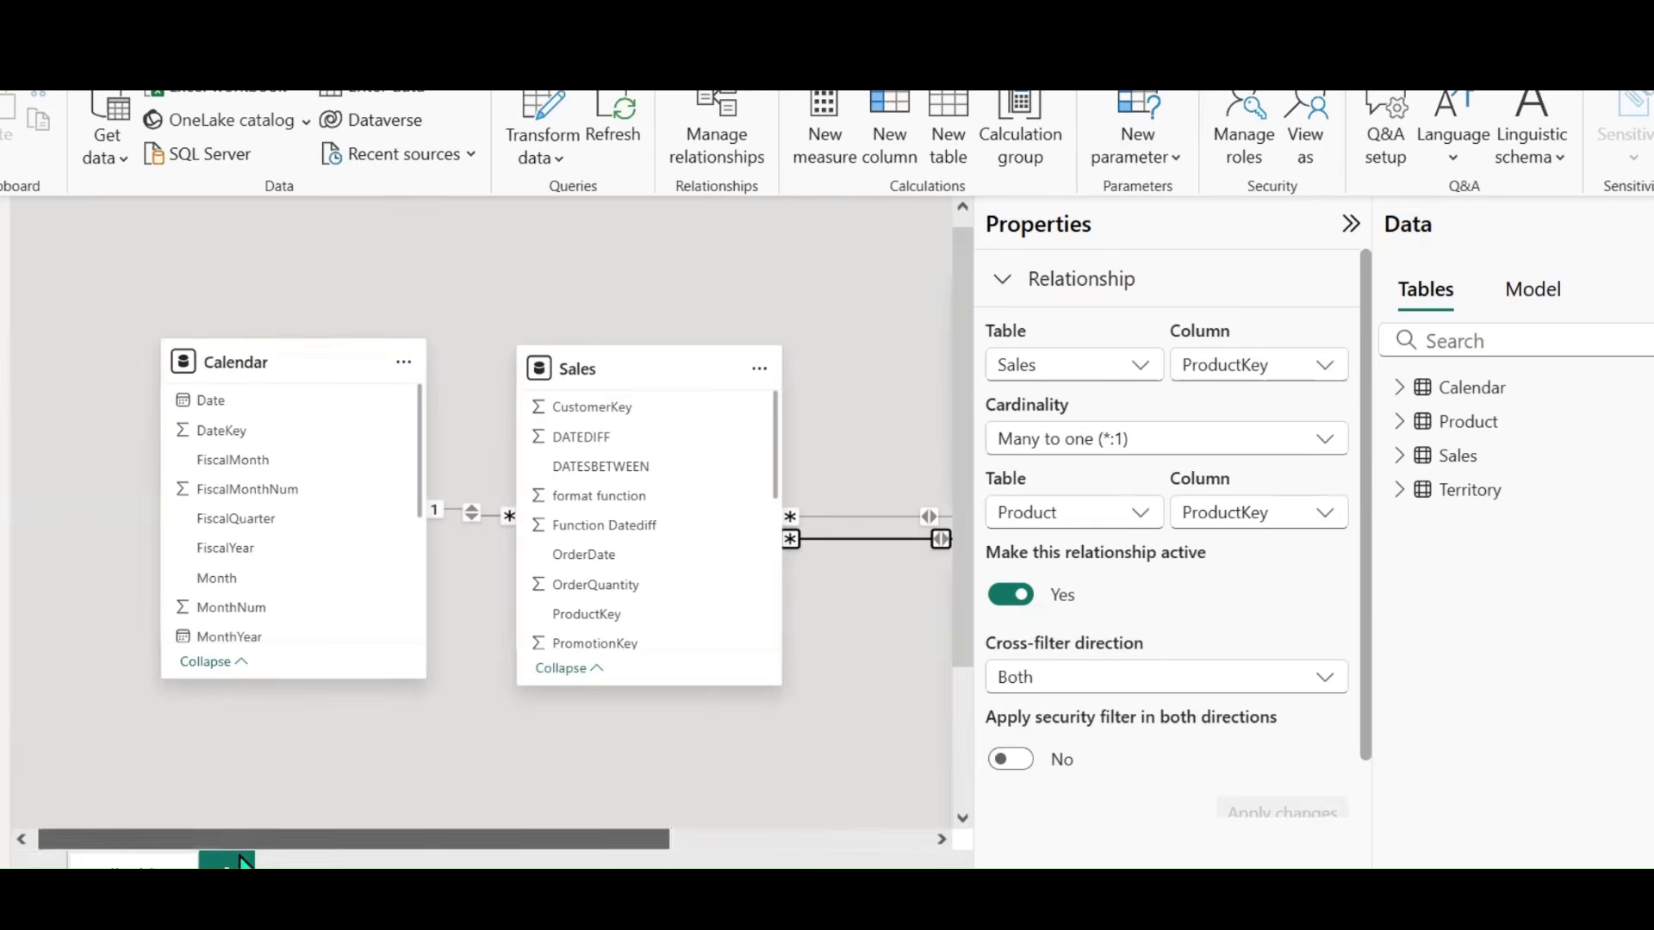
{"action": "left_click", "coordinate": [2, 232]}
{"action": "left_click", "coordinate": [143, 609]}
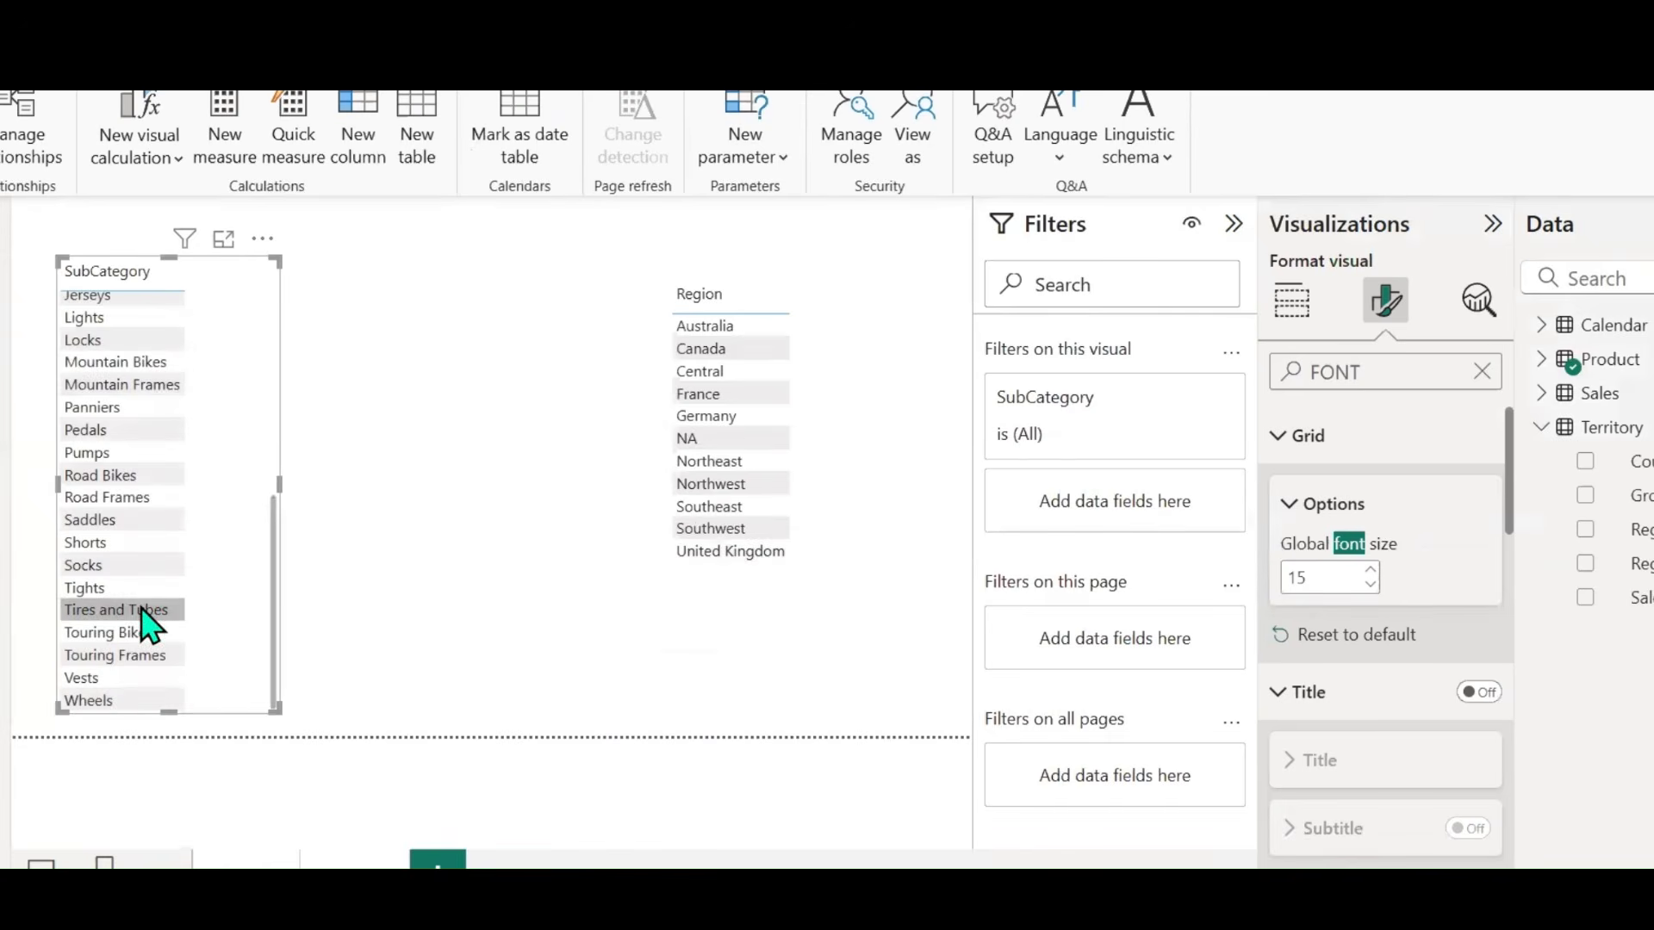
Step: Add the Sales table's Total Sales Amount to the SubCategory table and widen the visual to fit both columns
{"action": "left_click_drag", "start_coordinate": [277, 482], "coordinate": [362, 486]}
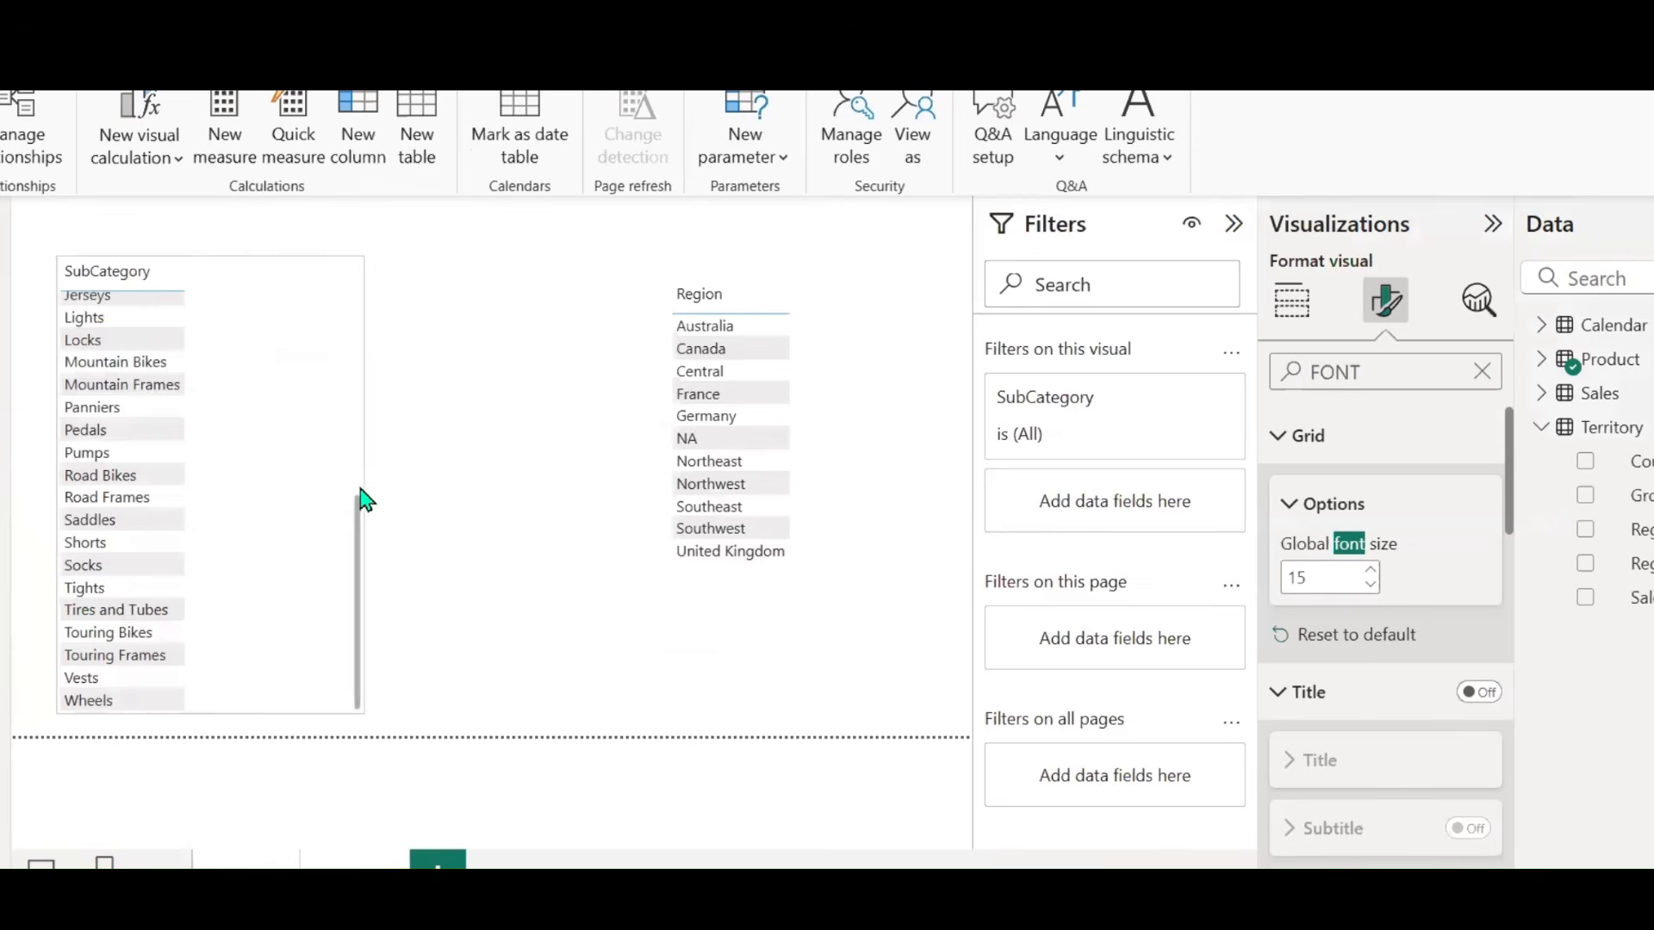
{"action": "scroll", "coordinate": [295, 428], "scroll_direction": "up", "scroll_amount": 6}
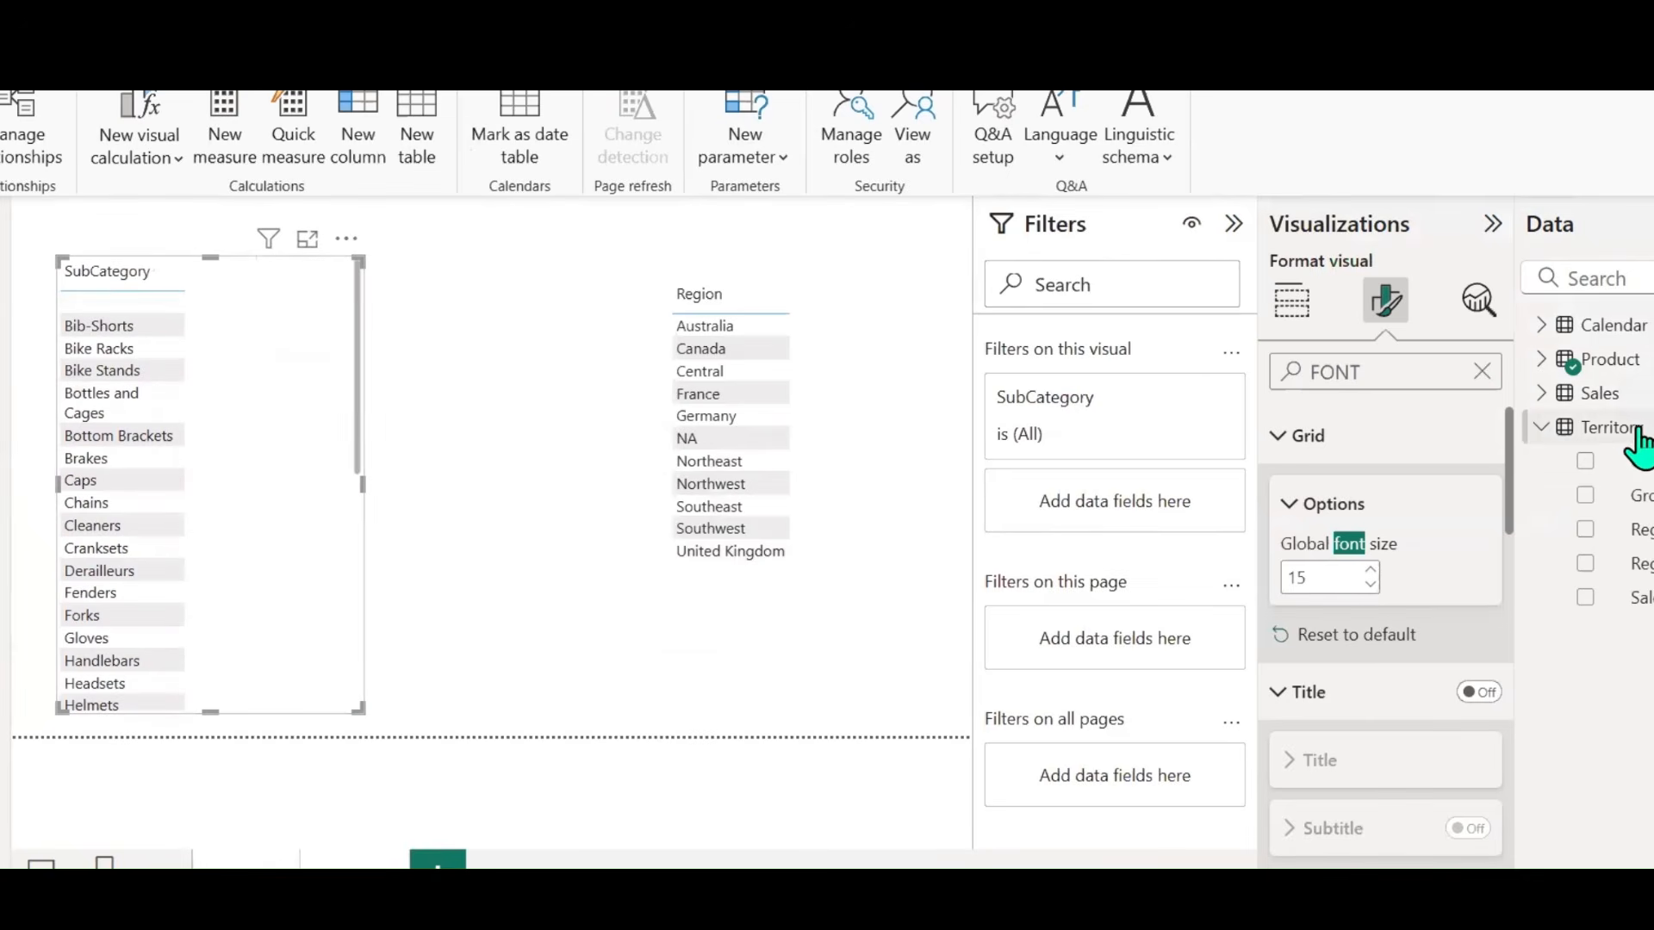
{"action": "left_click", "coordinate": [1541, 394]}
{"action": "scroll", "coordinate": [1553, 601], "scroll_direction": "down", "scroll_amount": 5}
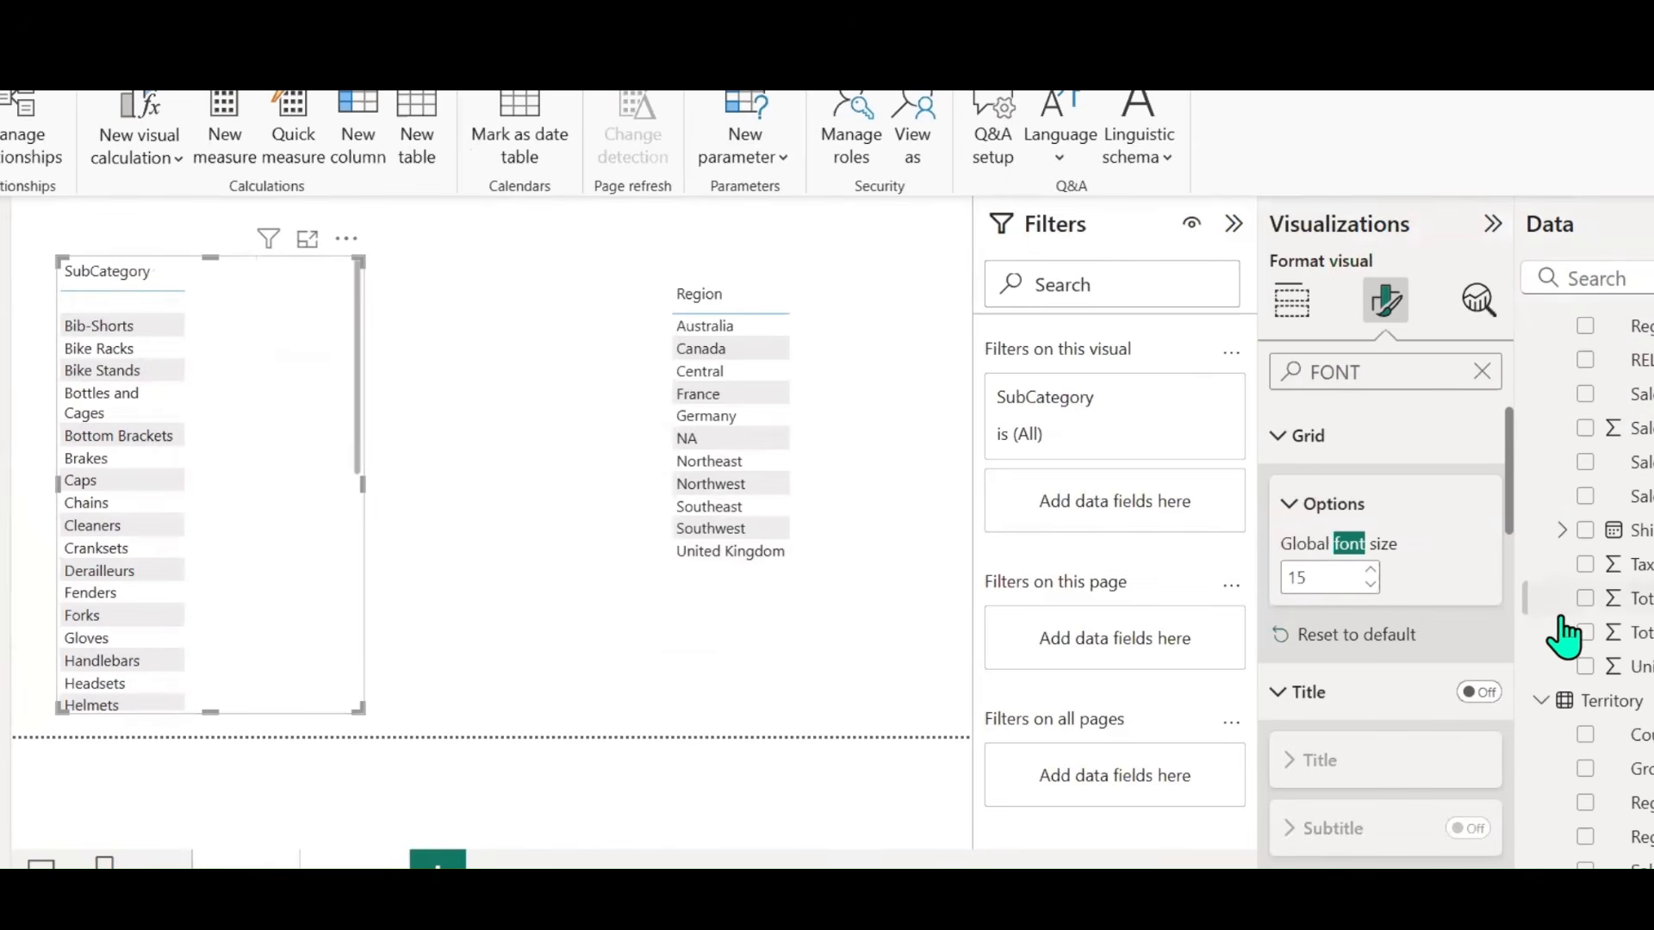
{"action": "left_click", "coordinate": [1584, 598]}
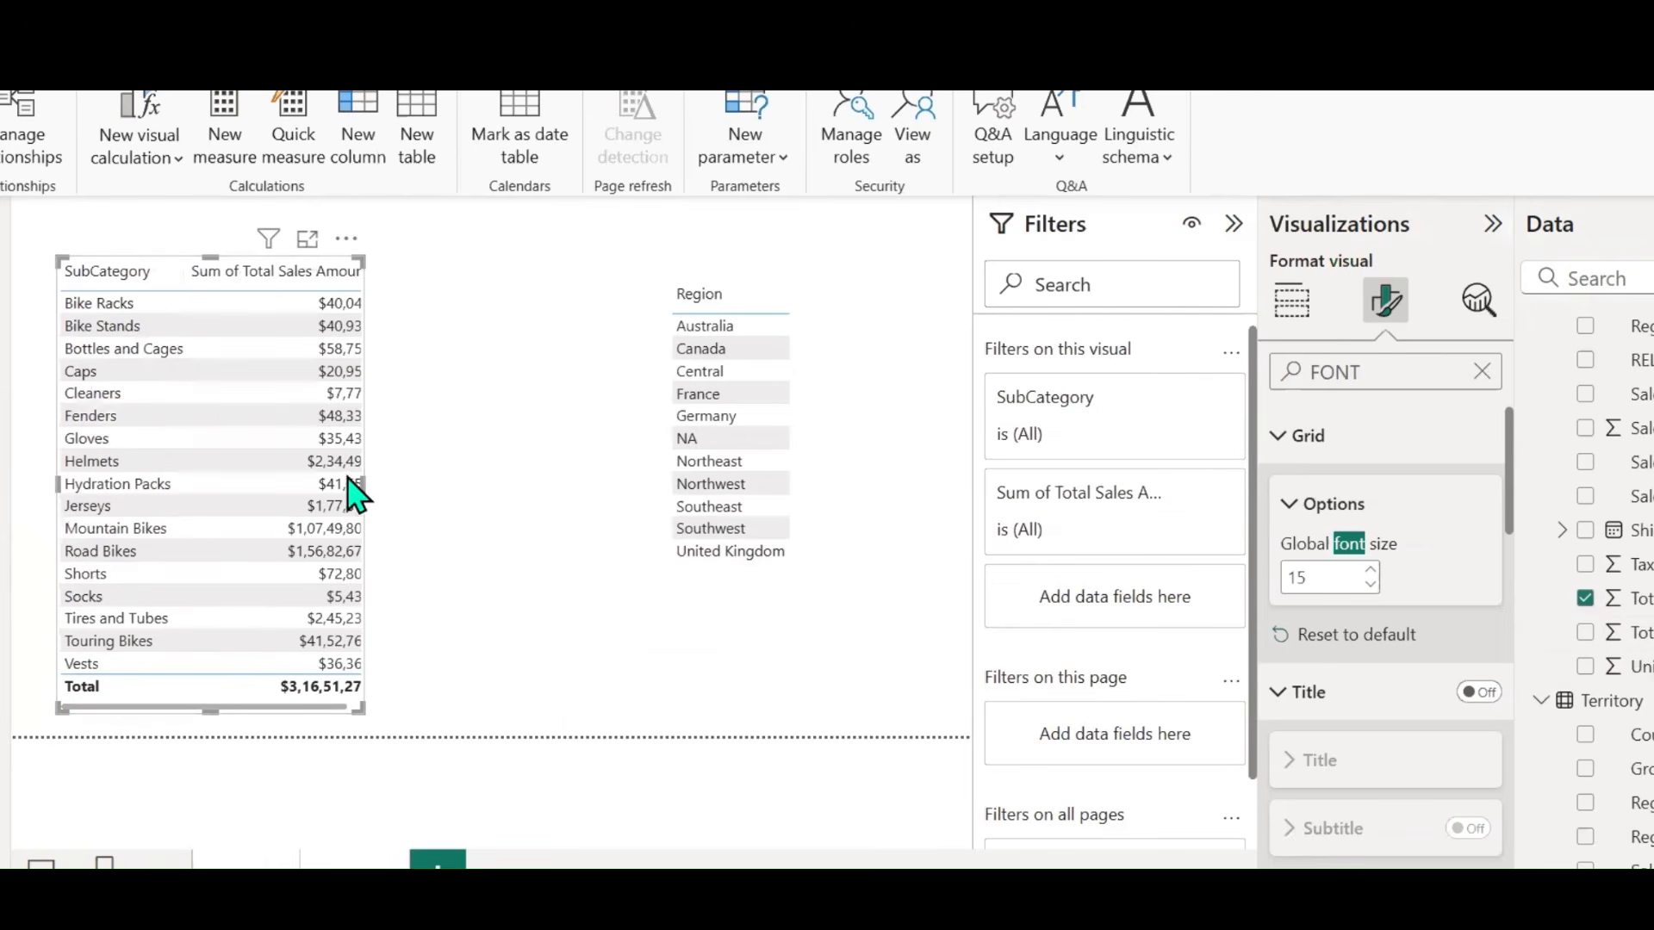
{"action": "left_click_drag", "start_coordinate": [364, 477], "coordinate": [528, 476]}
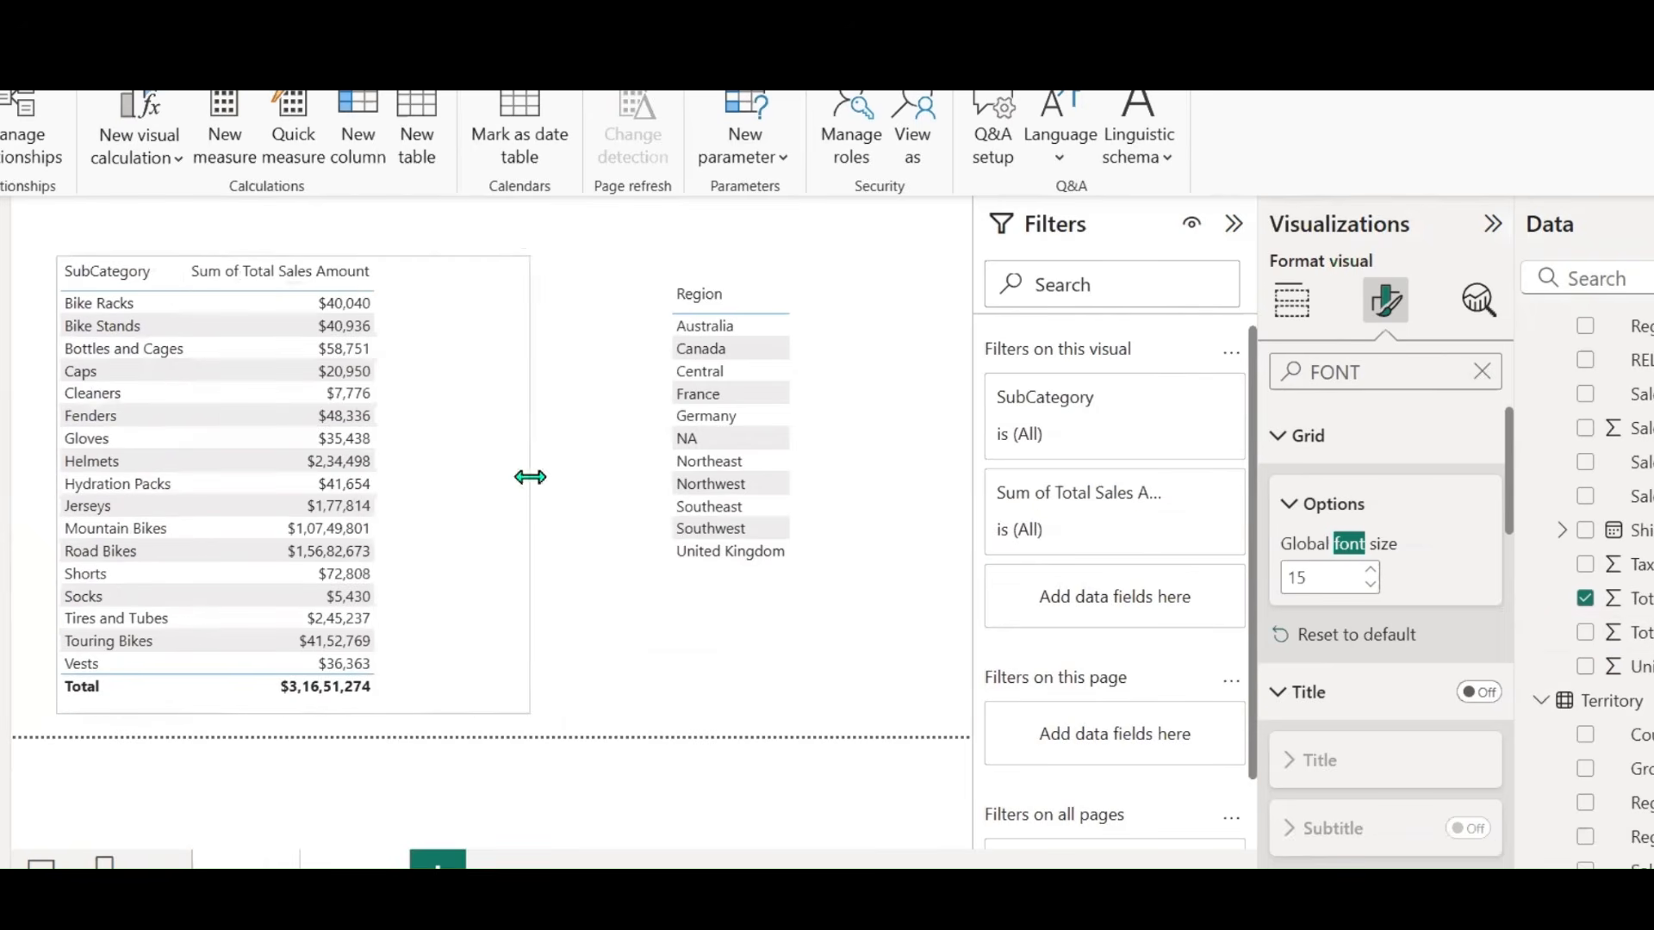
Step: Filter the SubCategory table by Australia, and in the model view set the Sales–Product relationship's cross-filter direction to Single and apply it
{"action": "left_click", "coordinate": [723, 327]}
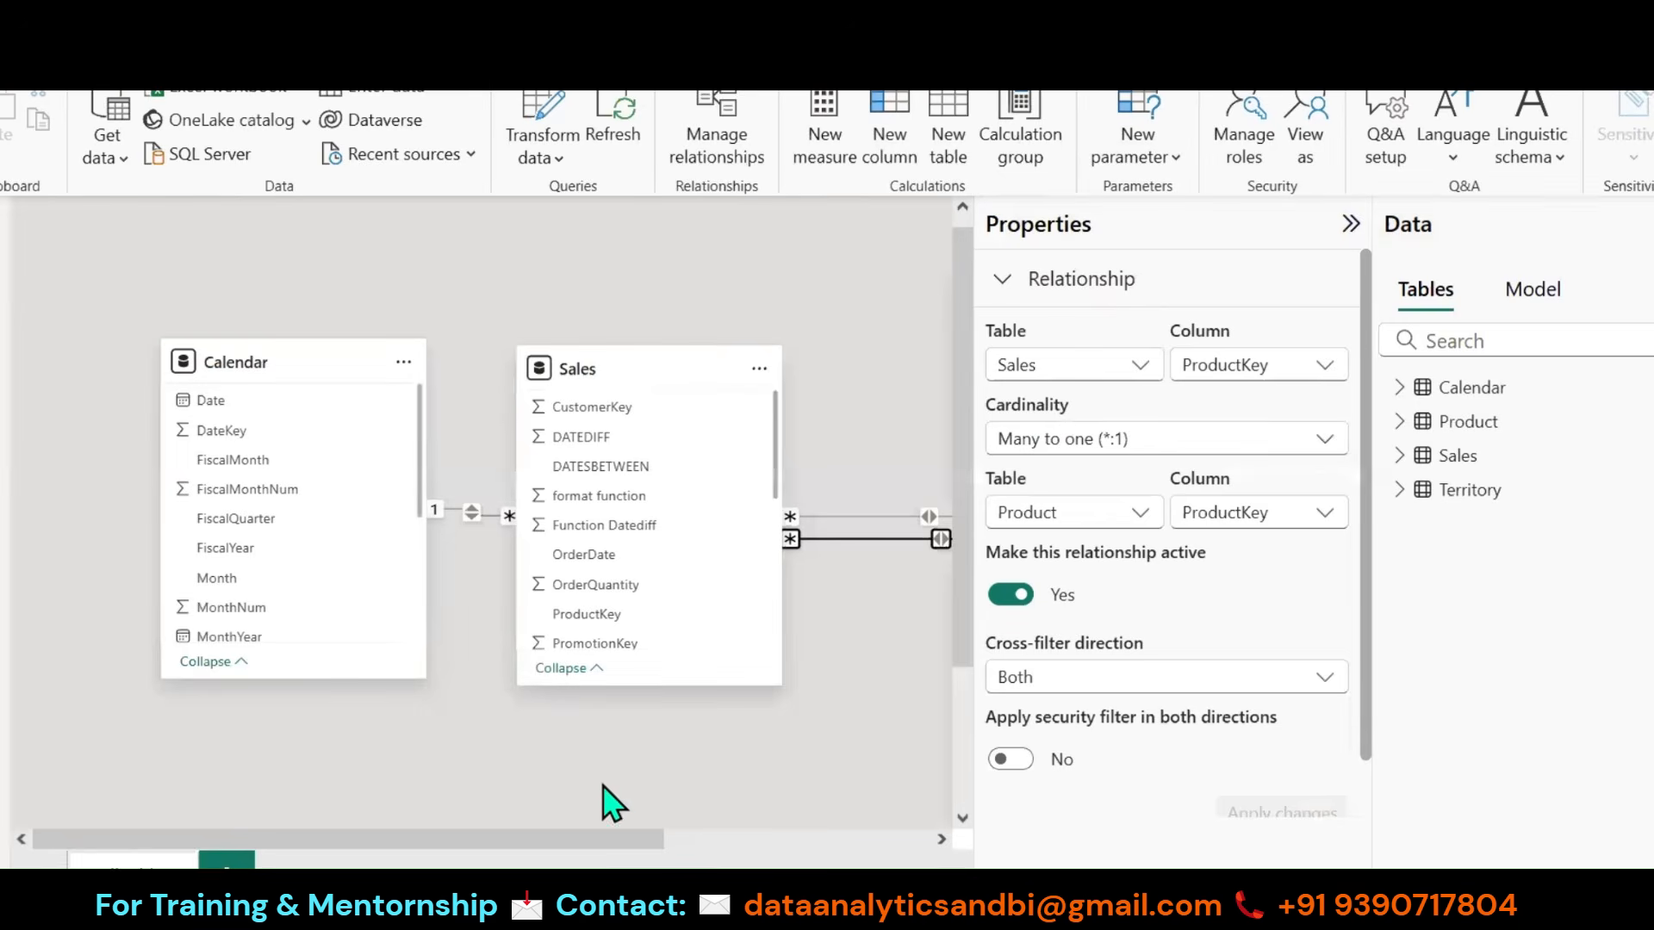
{"action": "left_click_drag", "start_coordinate": [549, 835], "coordinate": [752, 838]}
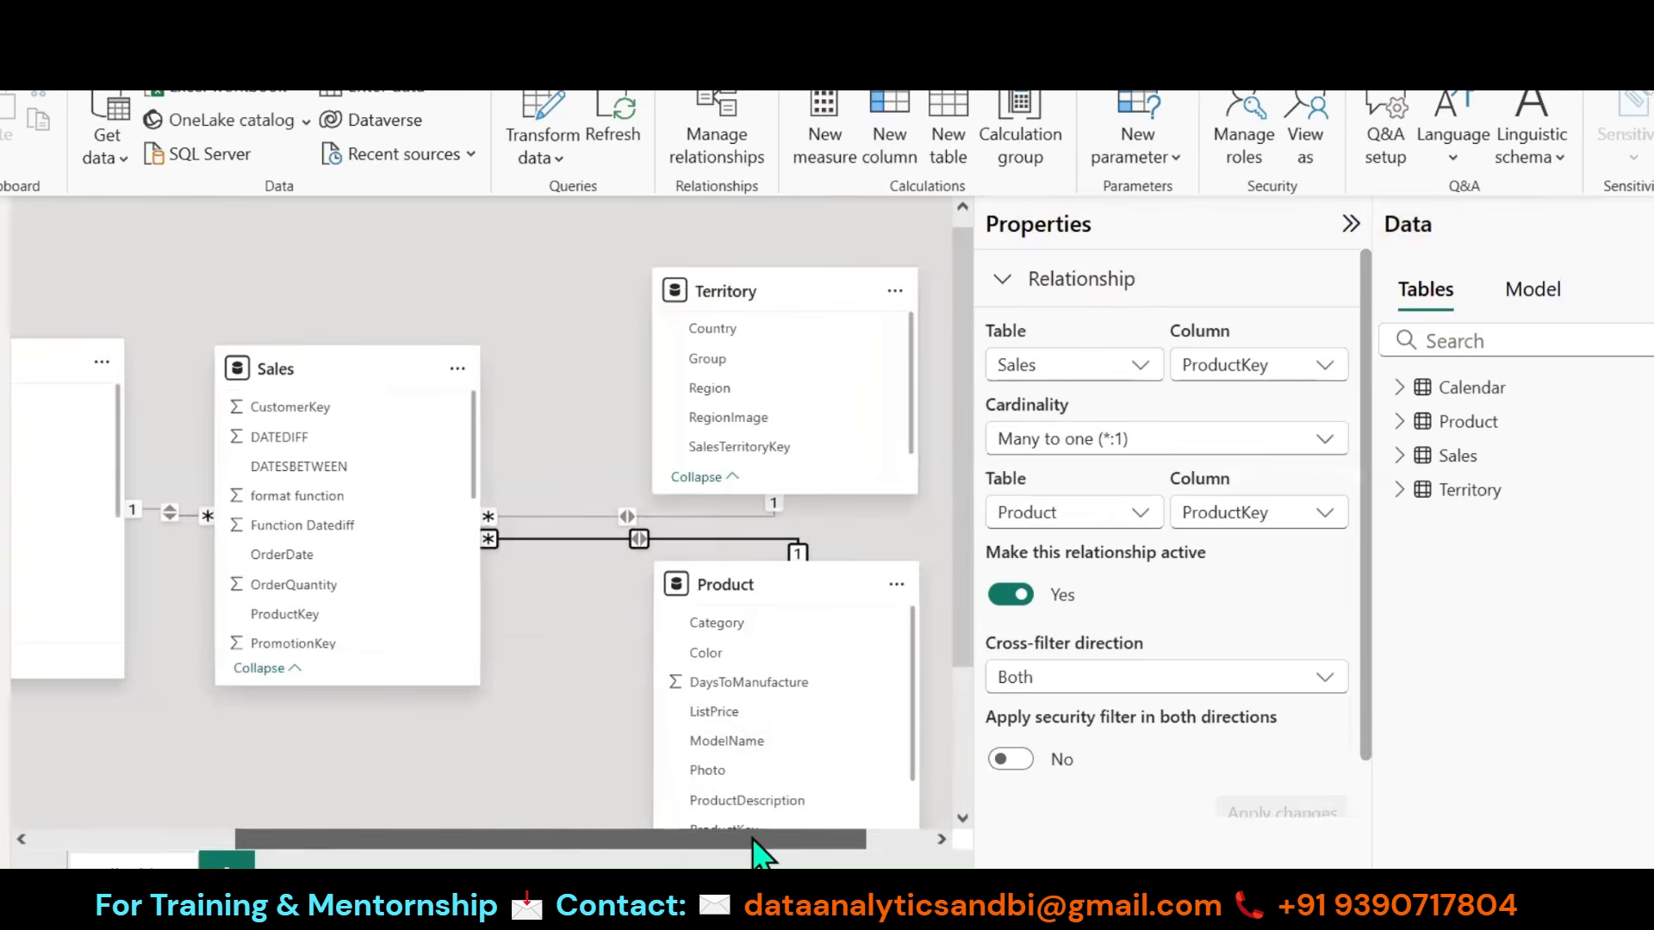
{"action": "left_click", "coordinate": [1075, 685]}
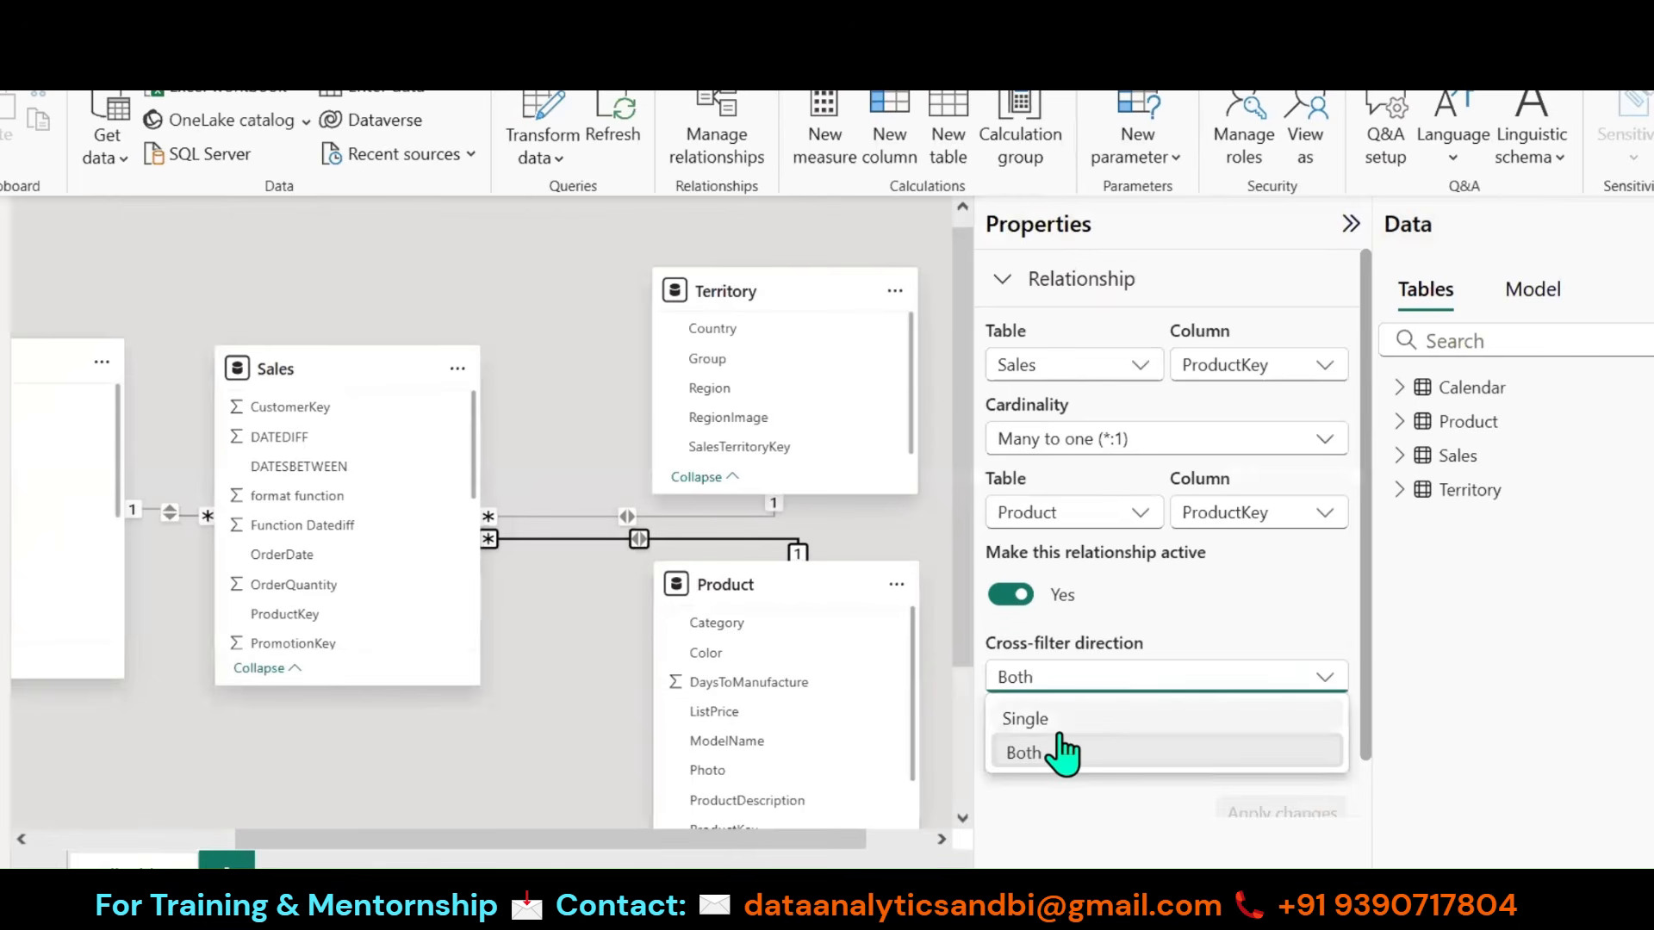
{"action": "left_click", "coordinate": [1025, 719]}
{"action": "left_click", "coordinate": [1281, 813]}
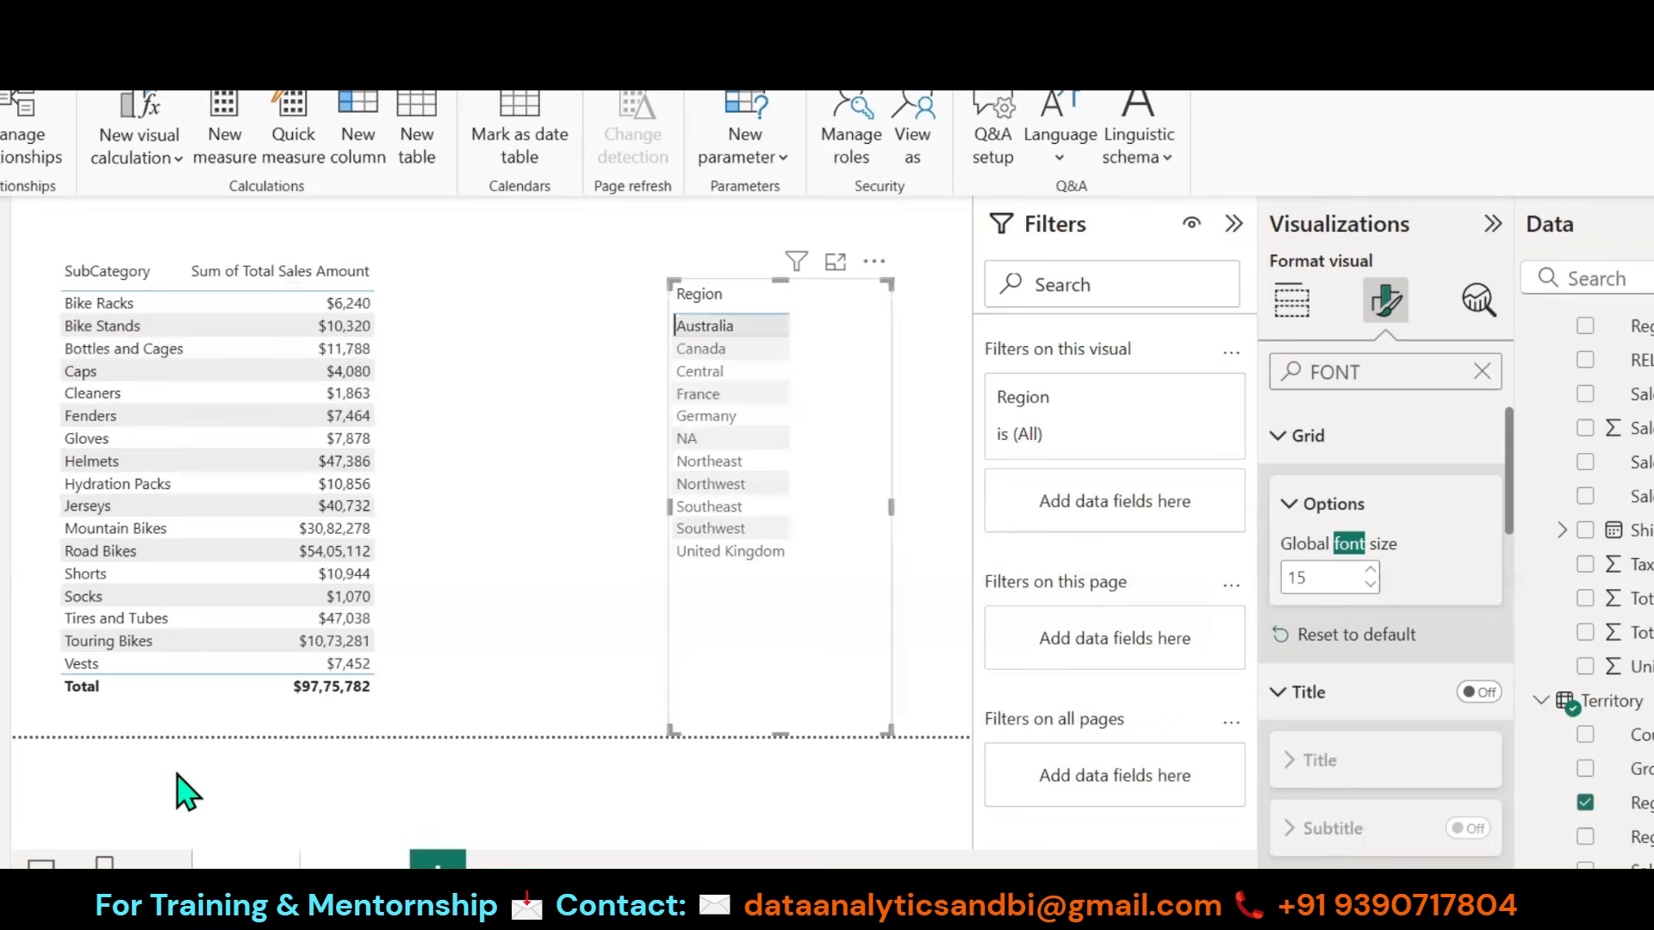
Step: On the report page, filter the SubCategory sales table by Canada, Central and France in turn
{"action": "left_click", "coordinate": [693, 349]}
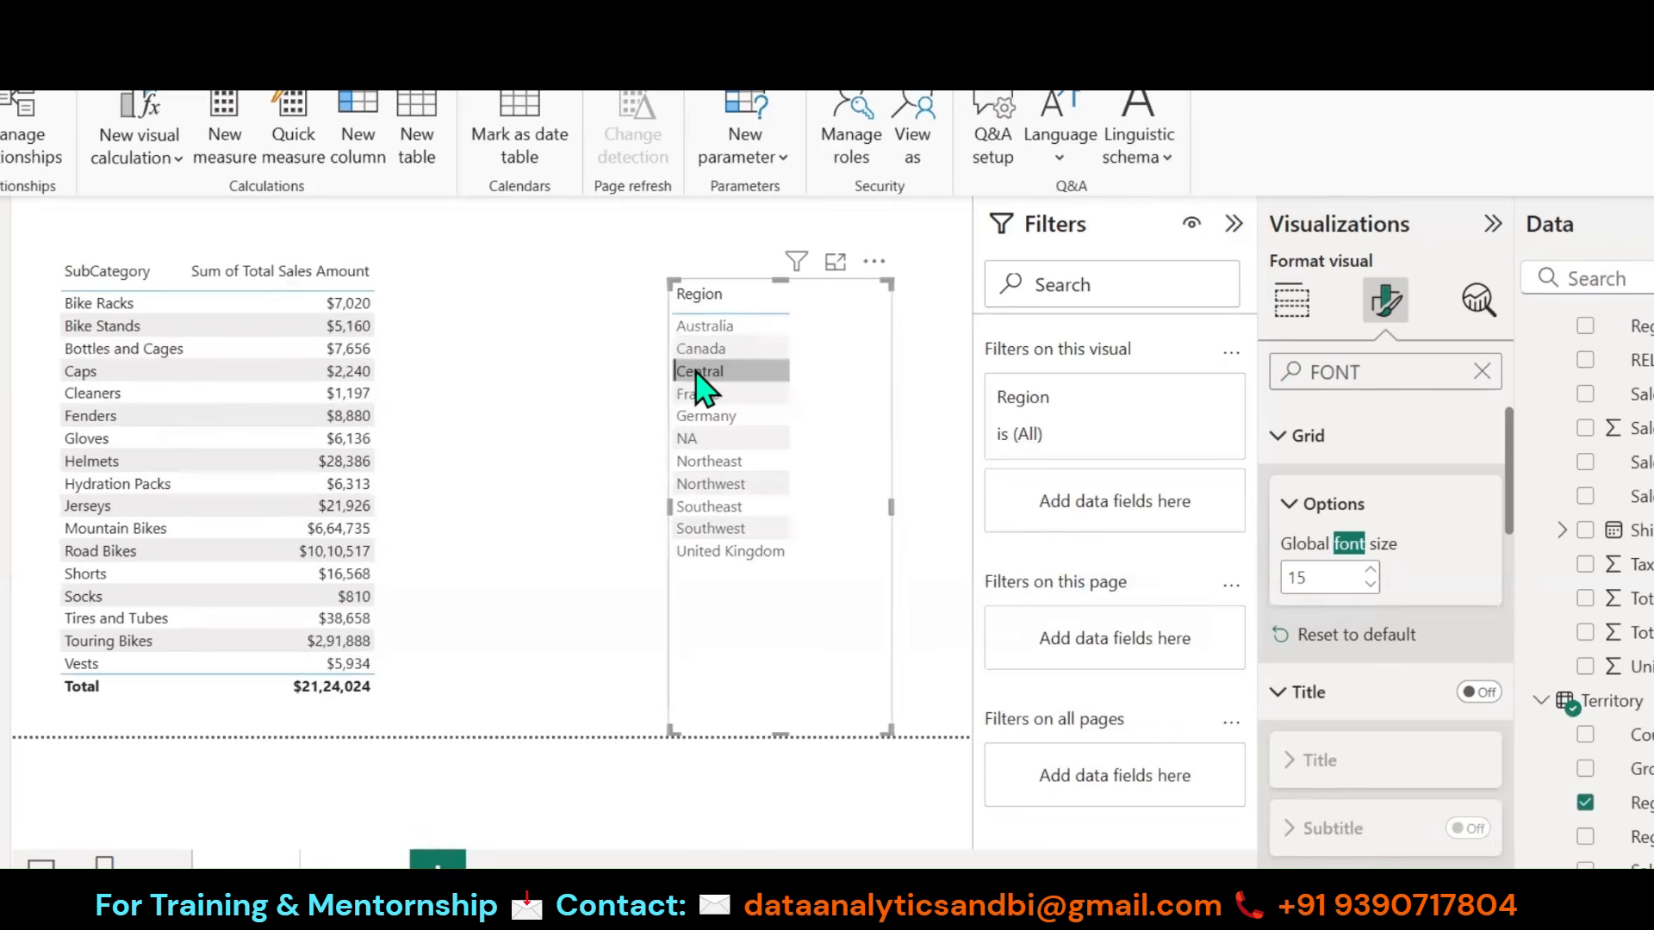
{"action": "left_click", "coordinate": [697, 372]}
{"action": "left_click", "coordinate": [698, 394]}
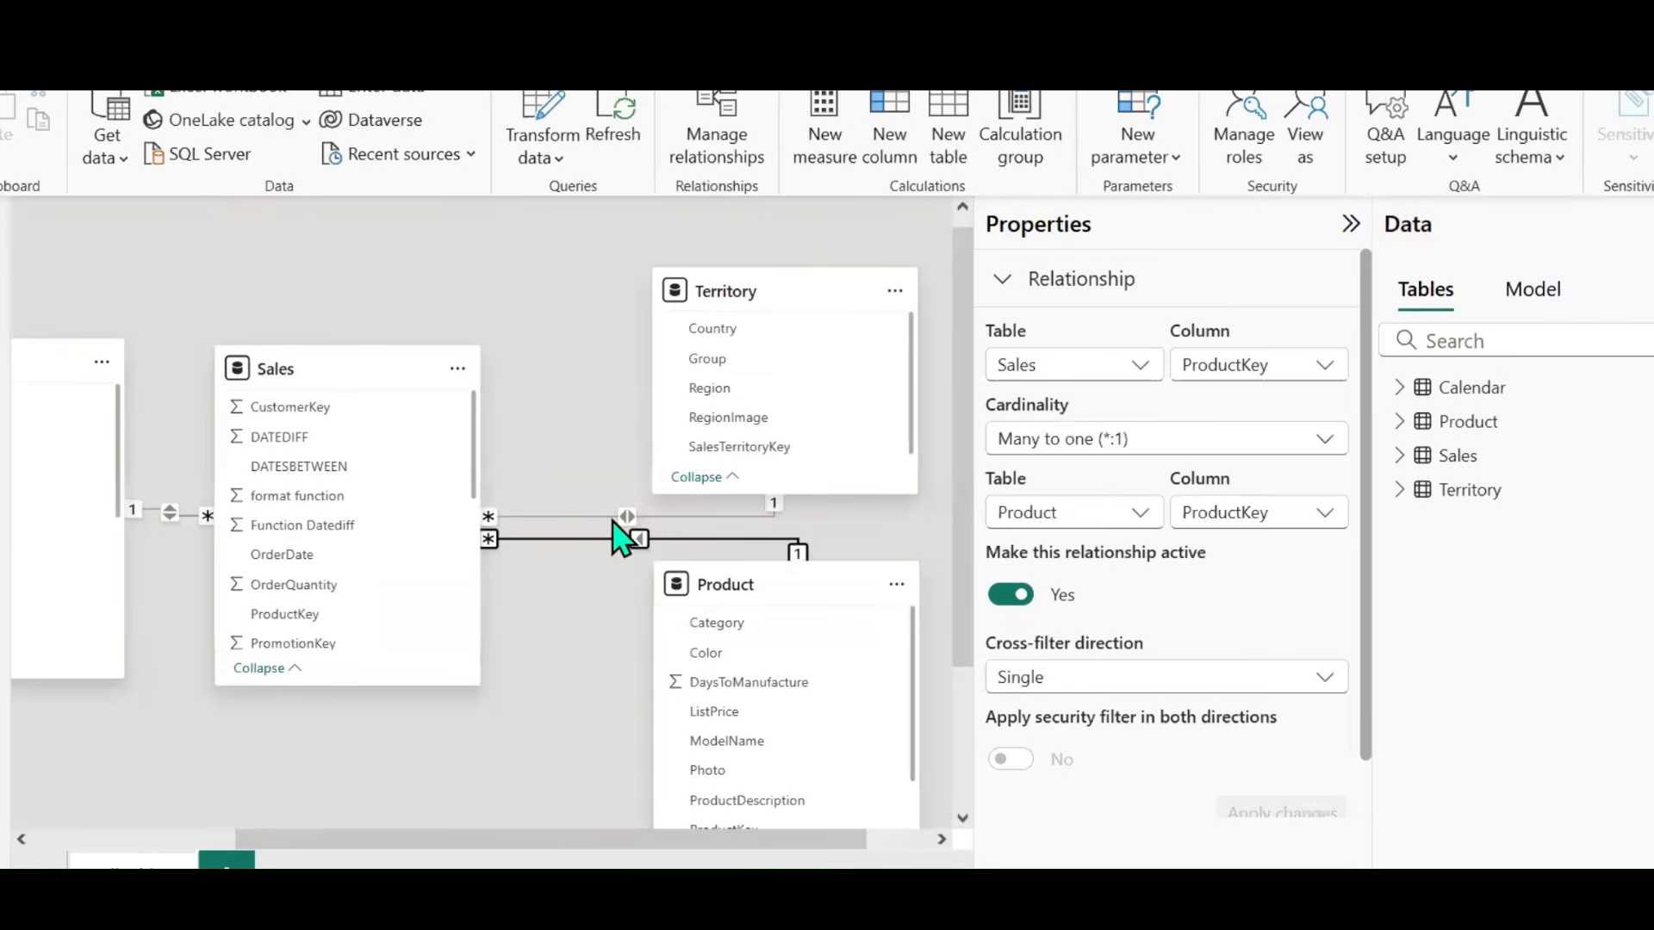
Step: In the model view, set the Sales–Territory relationship's cross-filter direction to Single and apply the change
{"action": "left_click", "coordinate": [626, 516]}
{"action": "left_click", "coordinate": [1068, 679]}
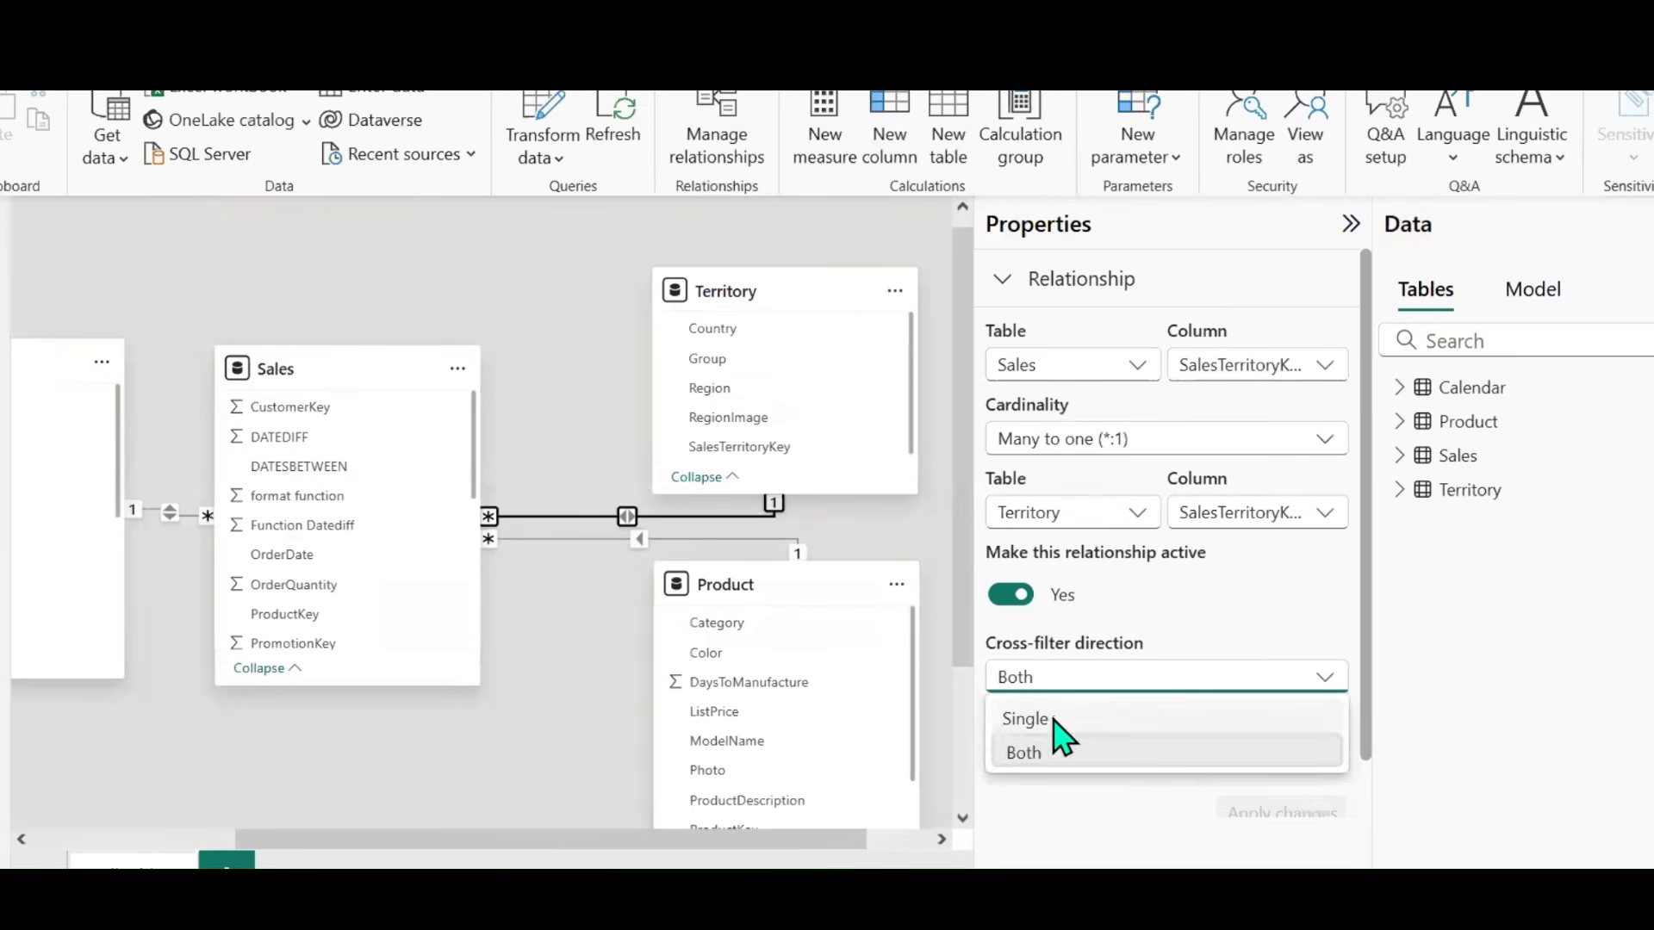
{"action": "left_click", "coordinate": [1053, 722]}
{"action": "left_click", "coordinate": [1240, 818]}
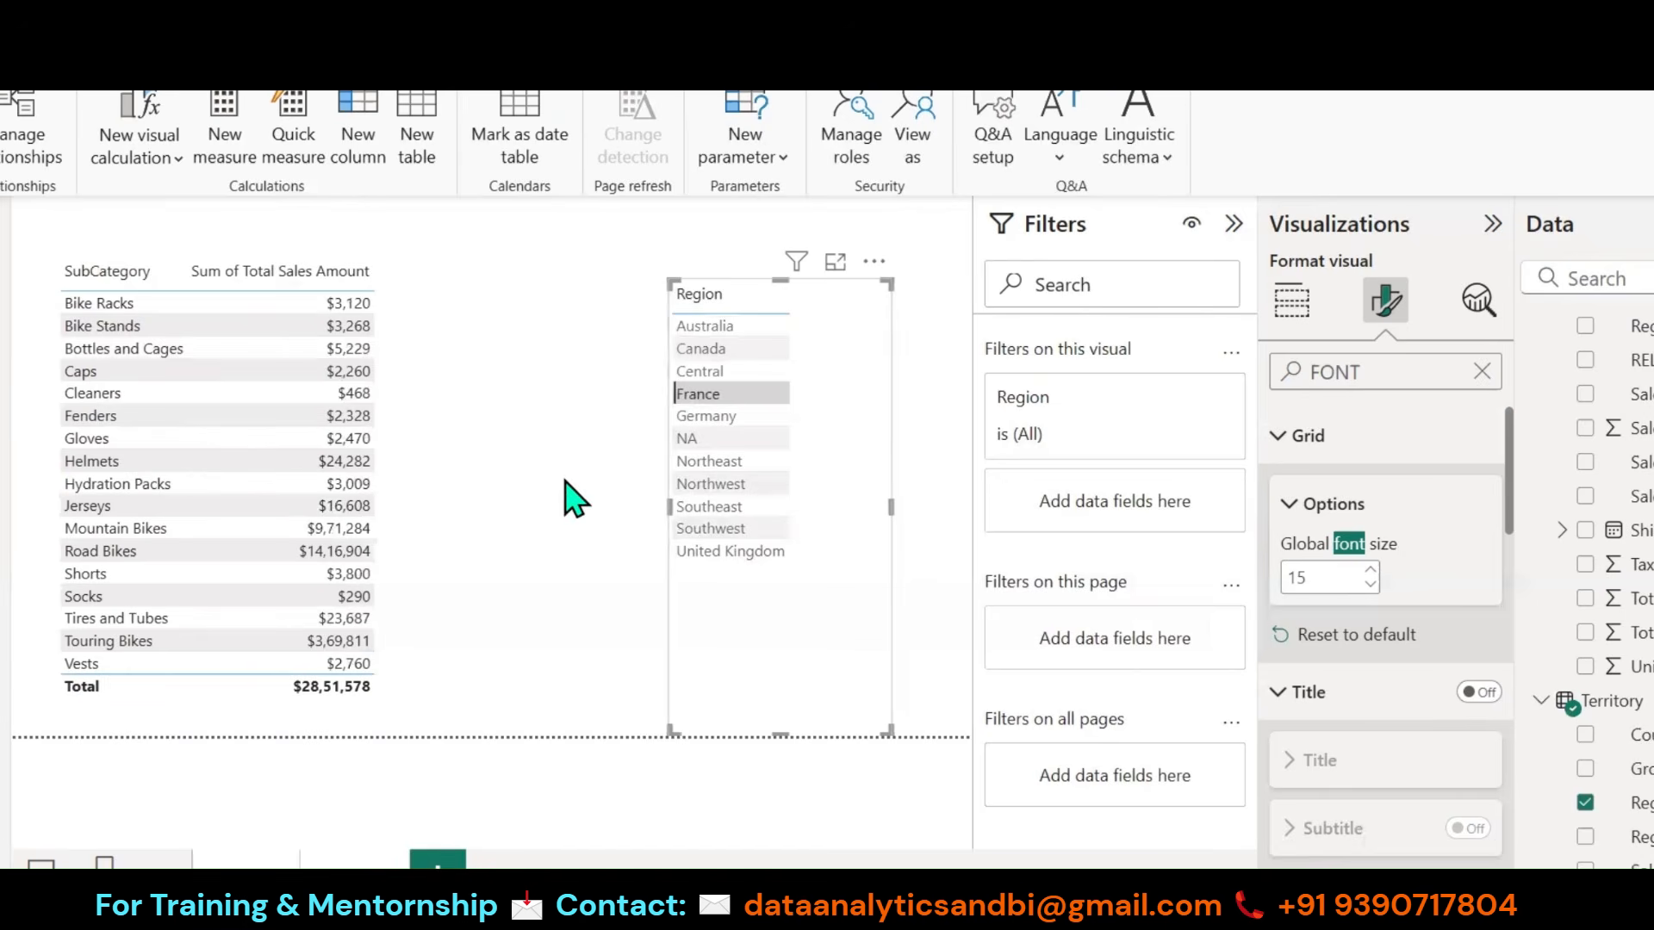
Step: On the report page, filter the SubCategory table by Central, Canada and Australia, clear that selection, and select Bike Racks to test the Region table
{"action": "left_click", "coordinate": [719, 372]}
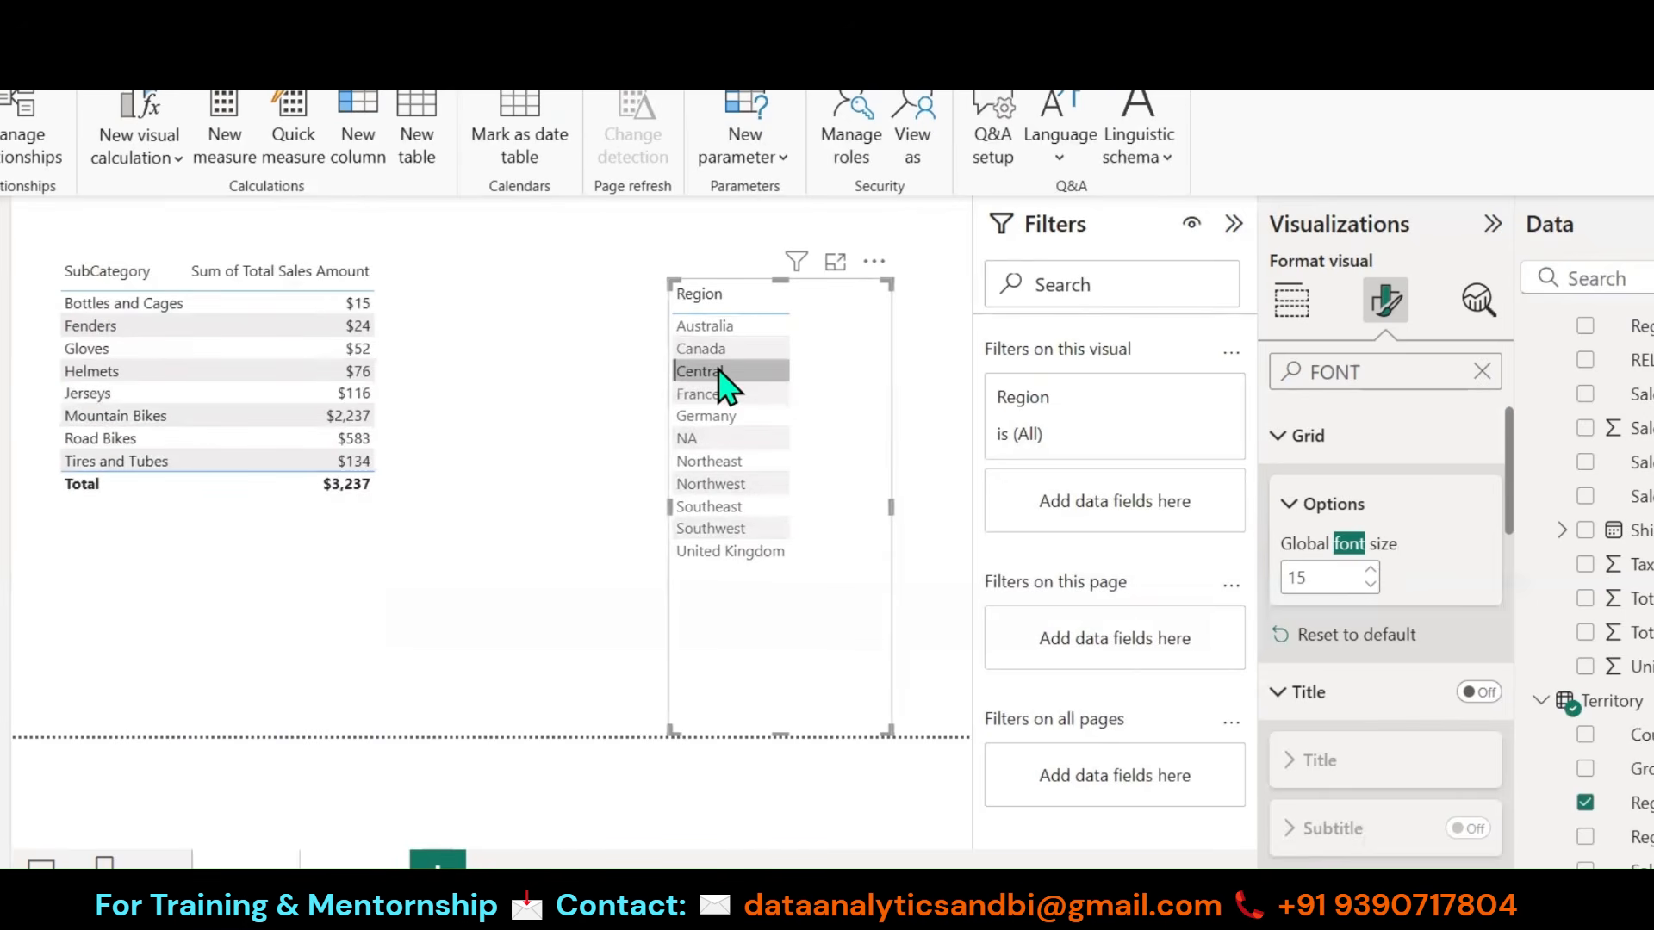
{"action": "left_click", "coordinate": [715, 348]}
{"action": "left_click", "coordinate": [713, 325]}
{"action": "left_click", "coordinate": [713, 325]}
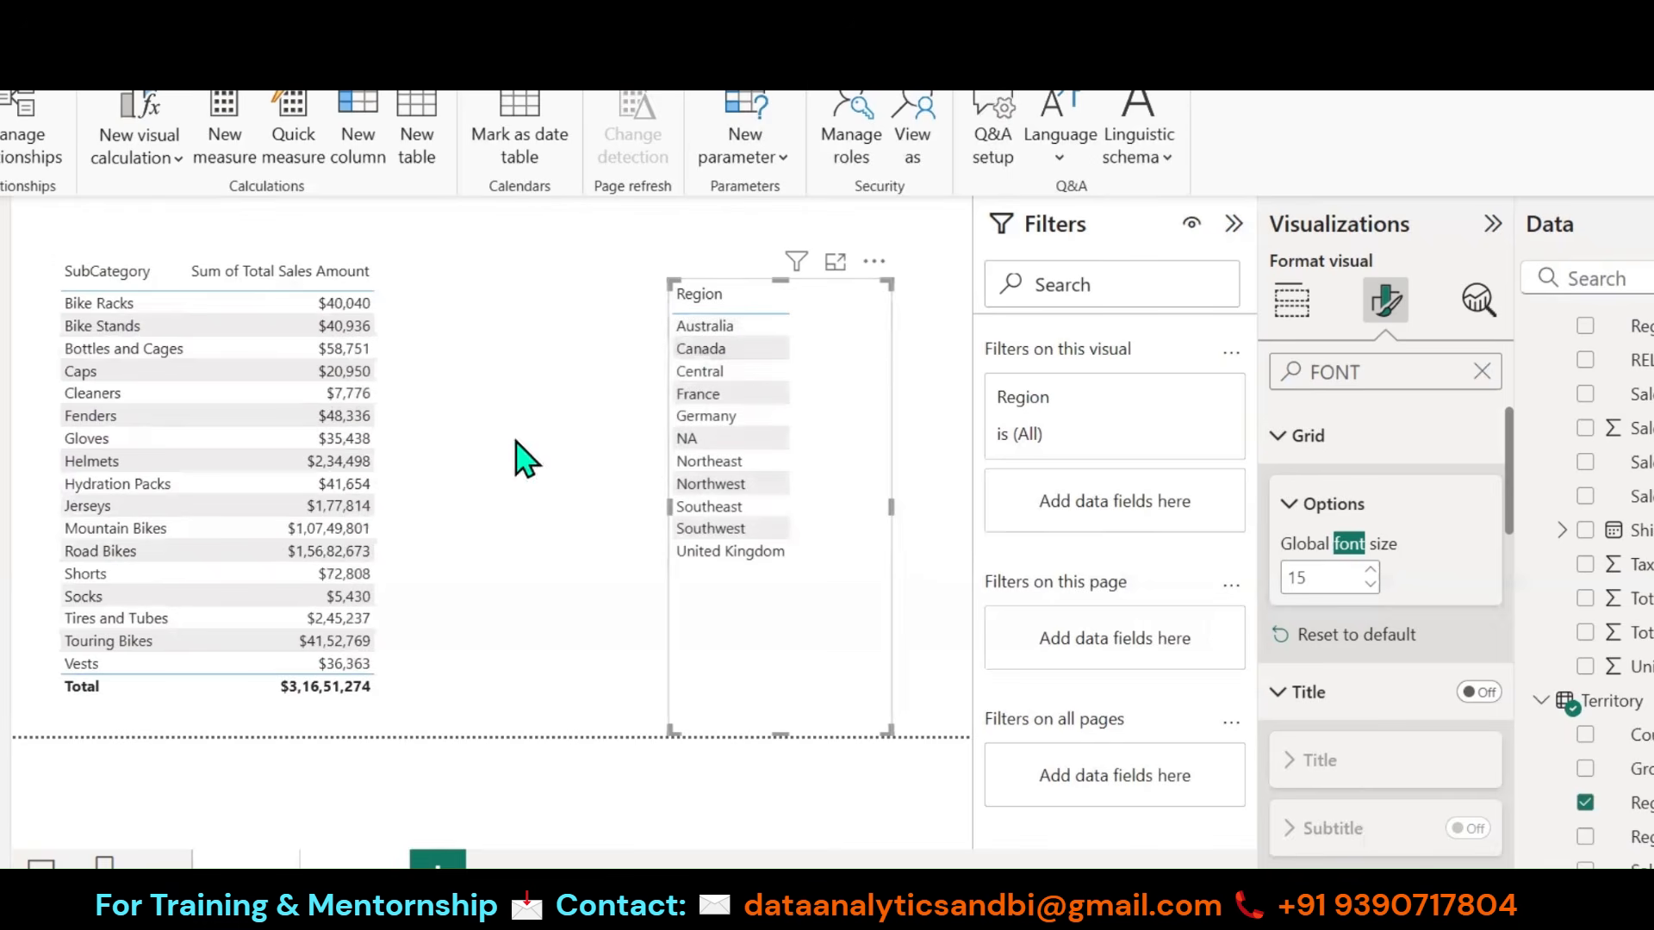
{"action": "left_click", "coordinate": [132, 319]}
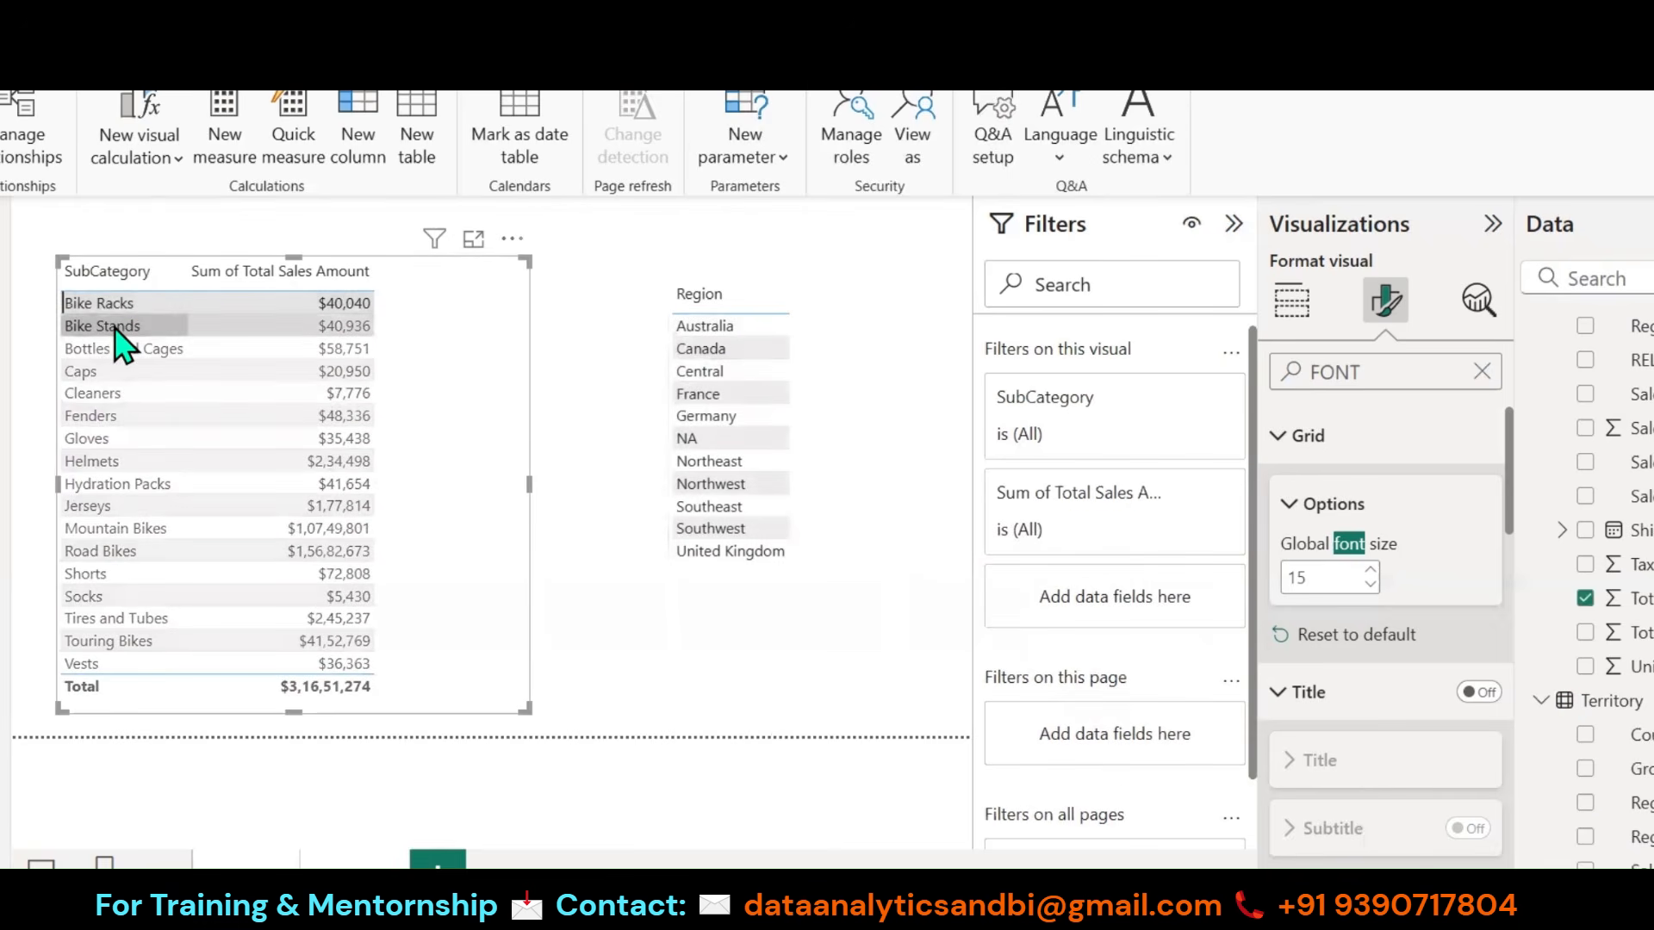
Step: Add Total Sales Amount to the Region table and widen the visual toward the canvas's right edge
{"action": "left_click", "coordinate": [831, 427]}
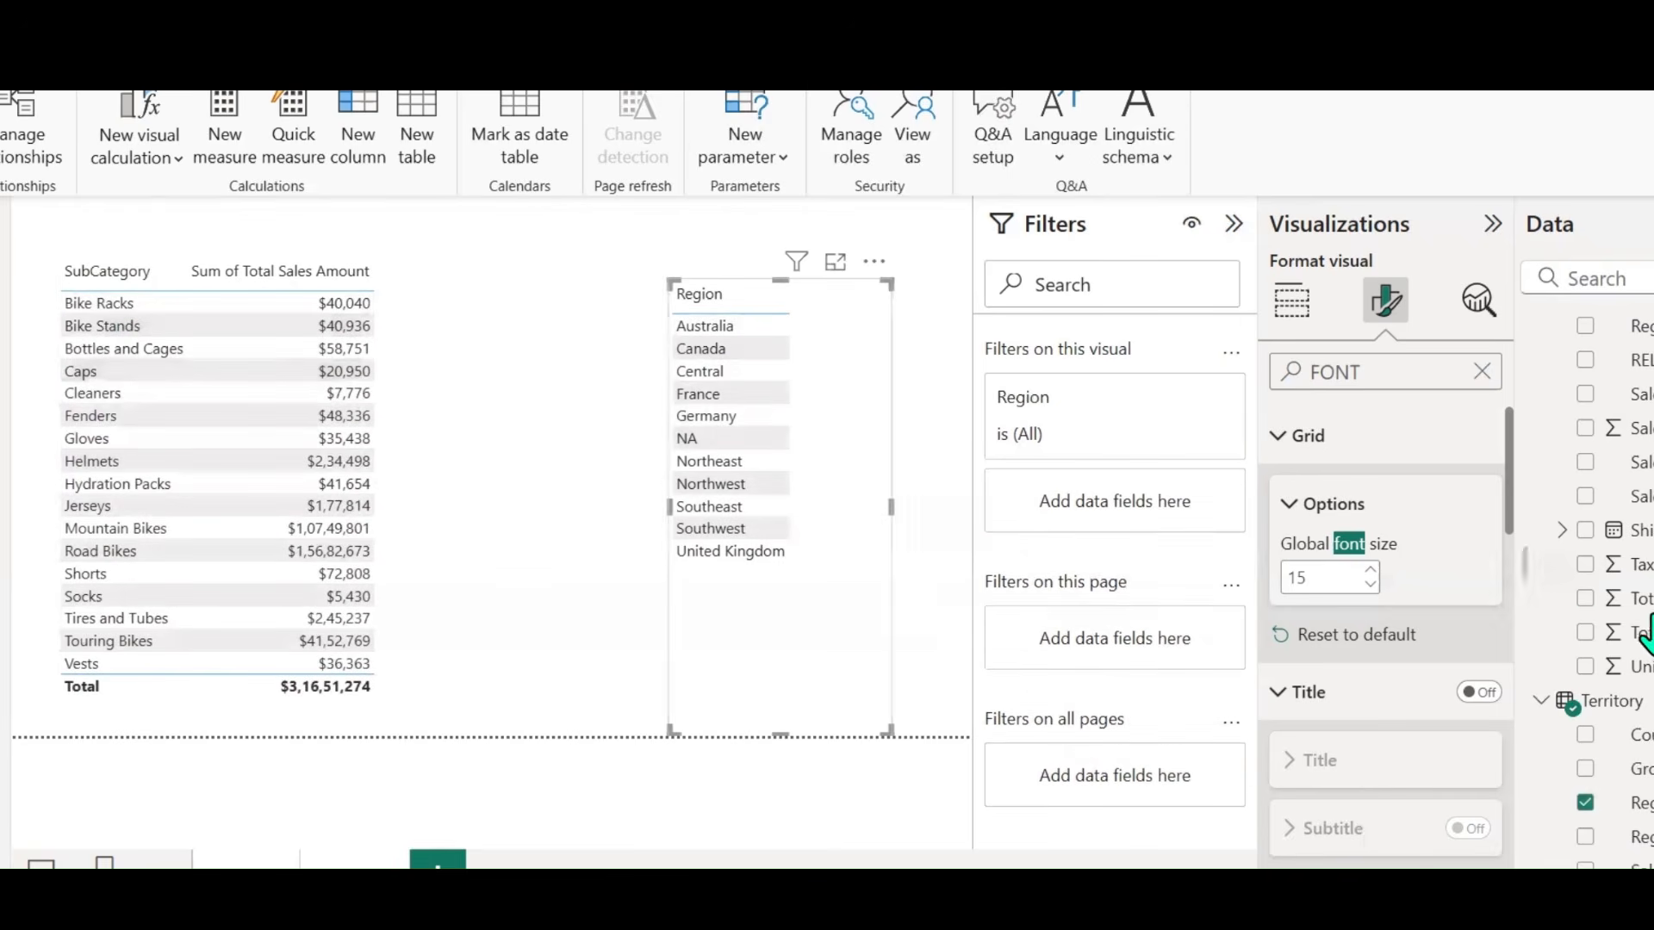
{"action": "left_click", "coordinate": [1585, 600]}
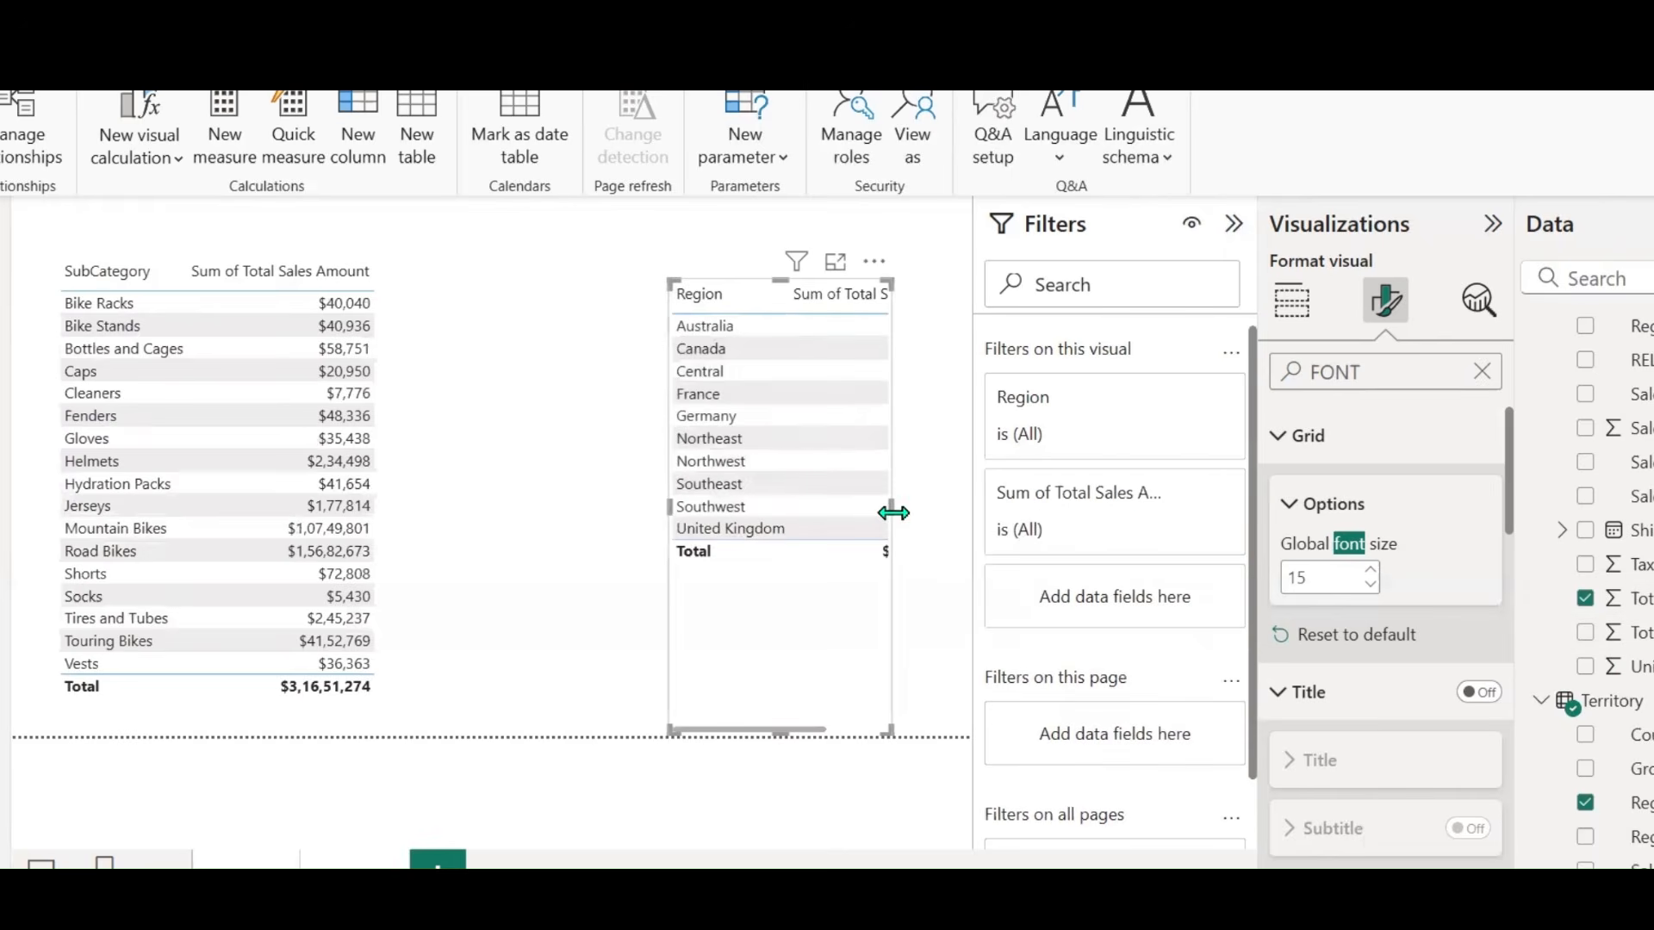
{"action": "left_click", "coordinate": [907, 554]}
{"action": "left_click", "coordinate": [876, 526]}
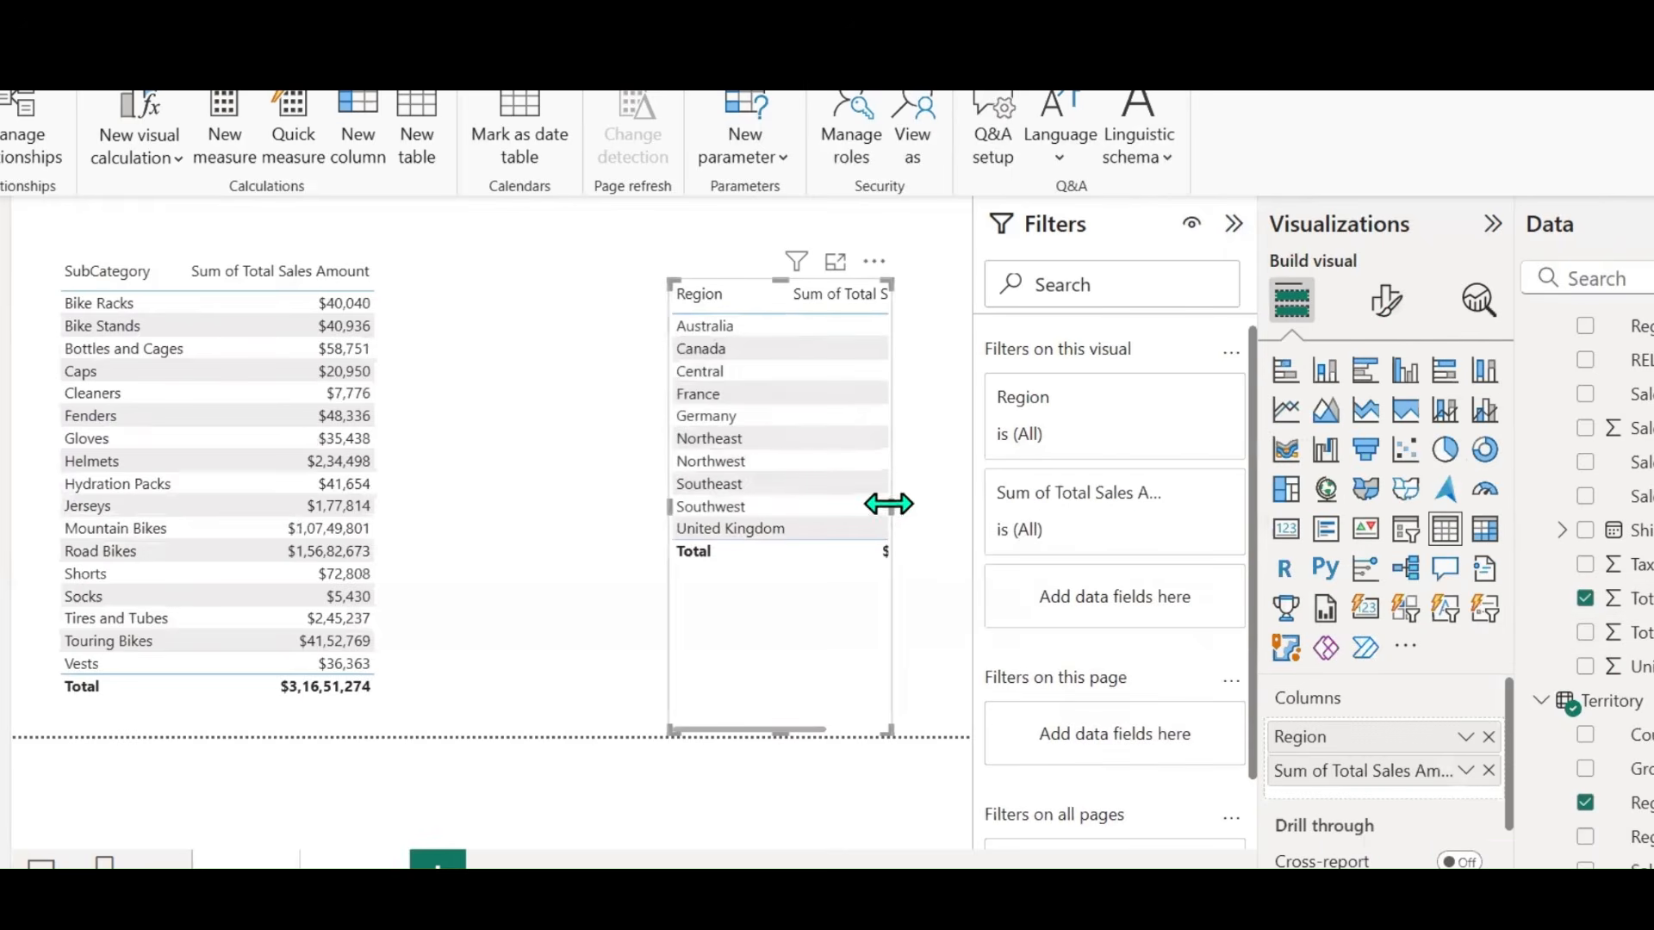
{"action": "left_click_drag", "start_coordinate": [887, 506], "coordinate": [969, 517]}
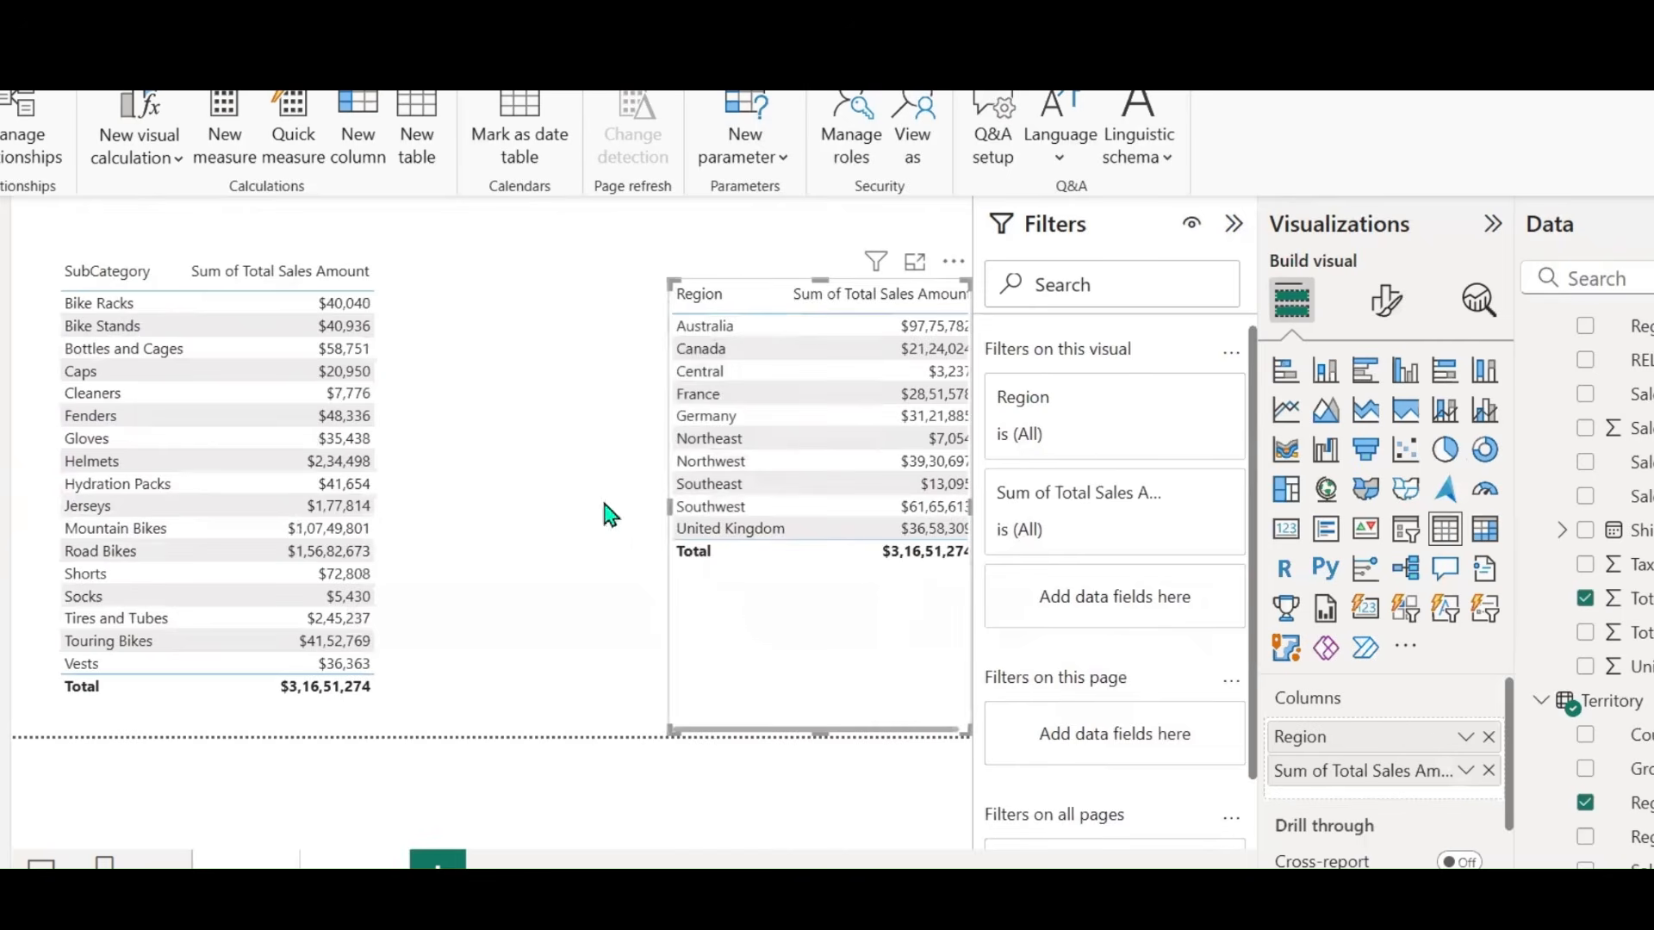
Step: Widen the Region table toward the SubCategory table, filter the SubCategory table by Australia, and clear that selection
{"action": "left_click_drag", "start_coordinate": [670, 506], "coordinate": [534, 506]}
{"action": "left_click", "coordinate": [573, 325]}
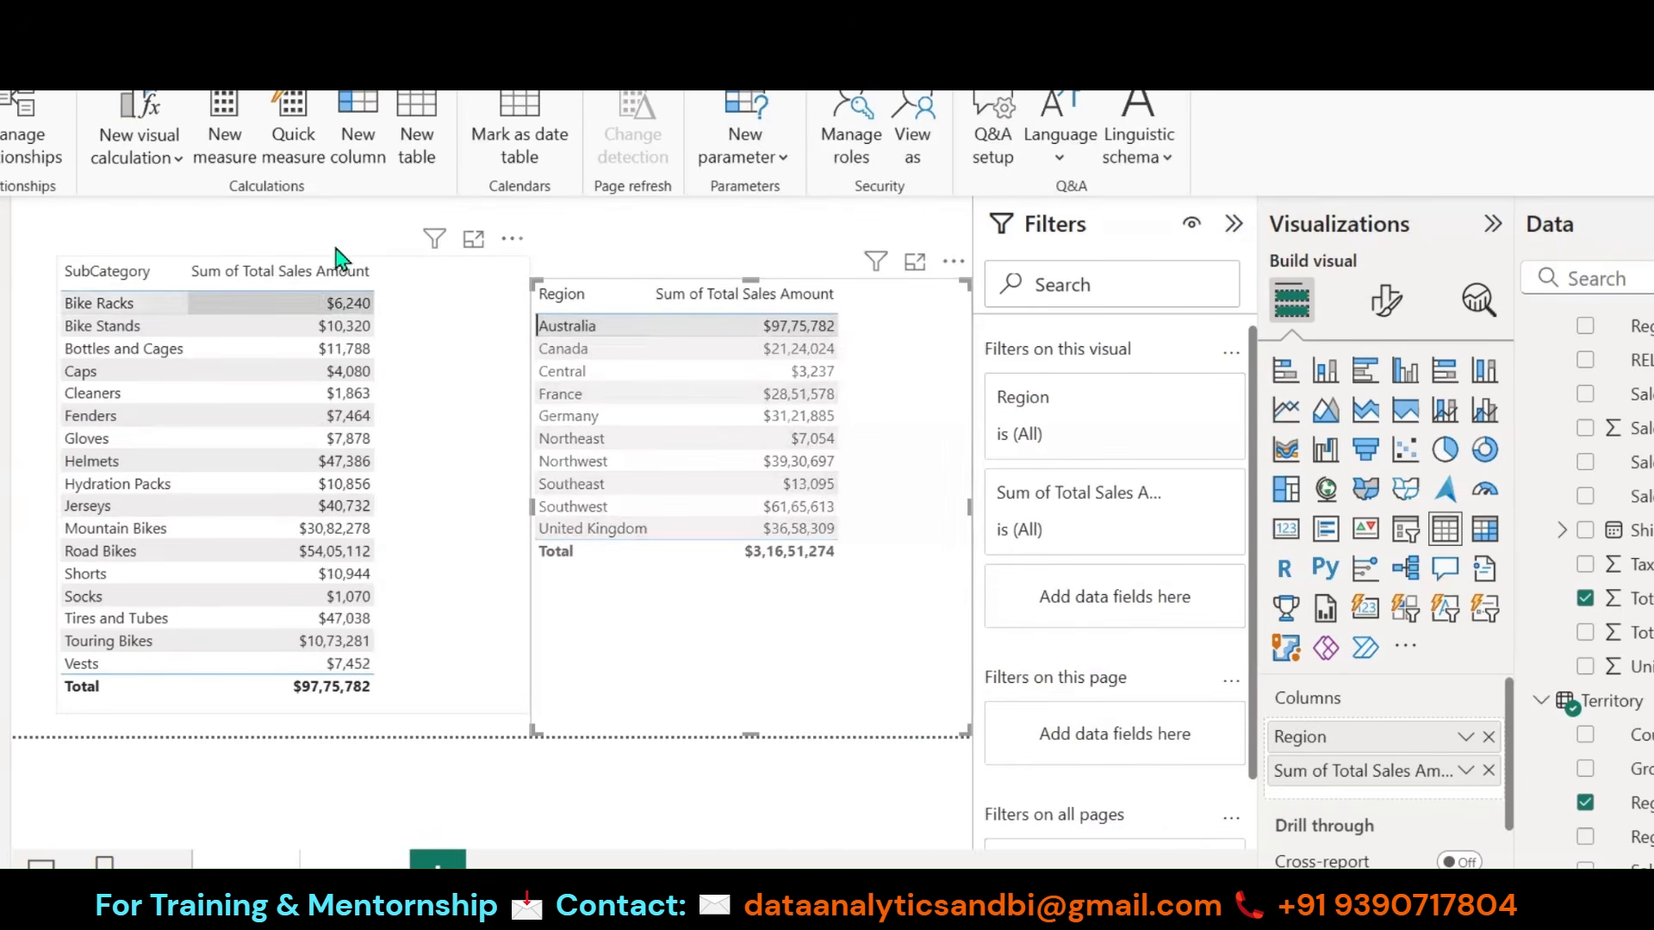
{"action": "left_click", "coordinate": [572, 325]}
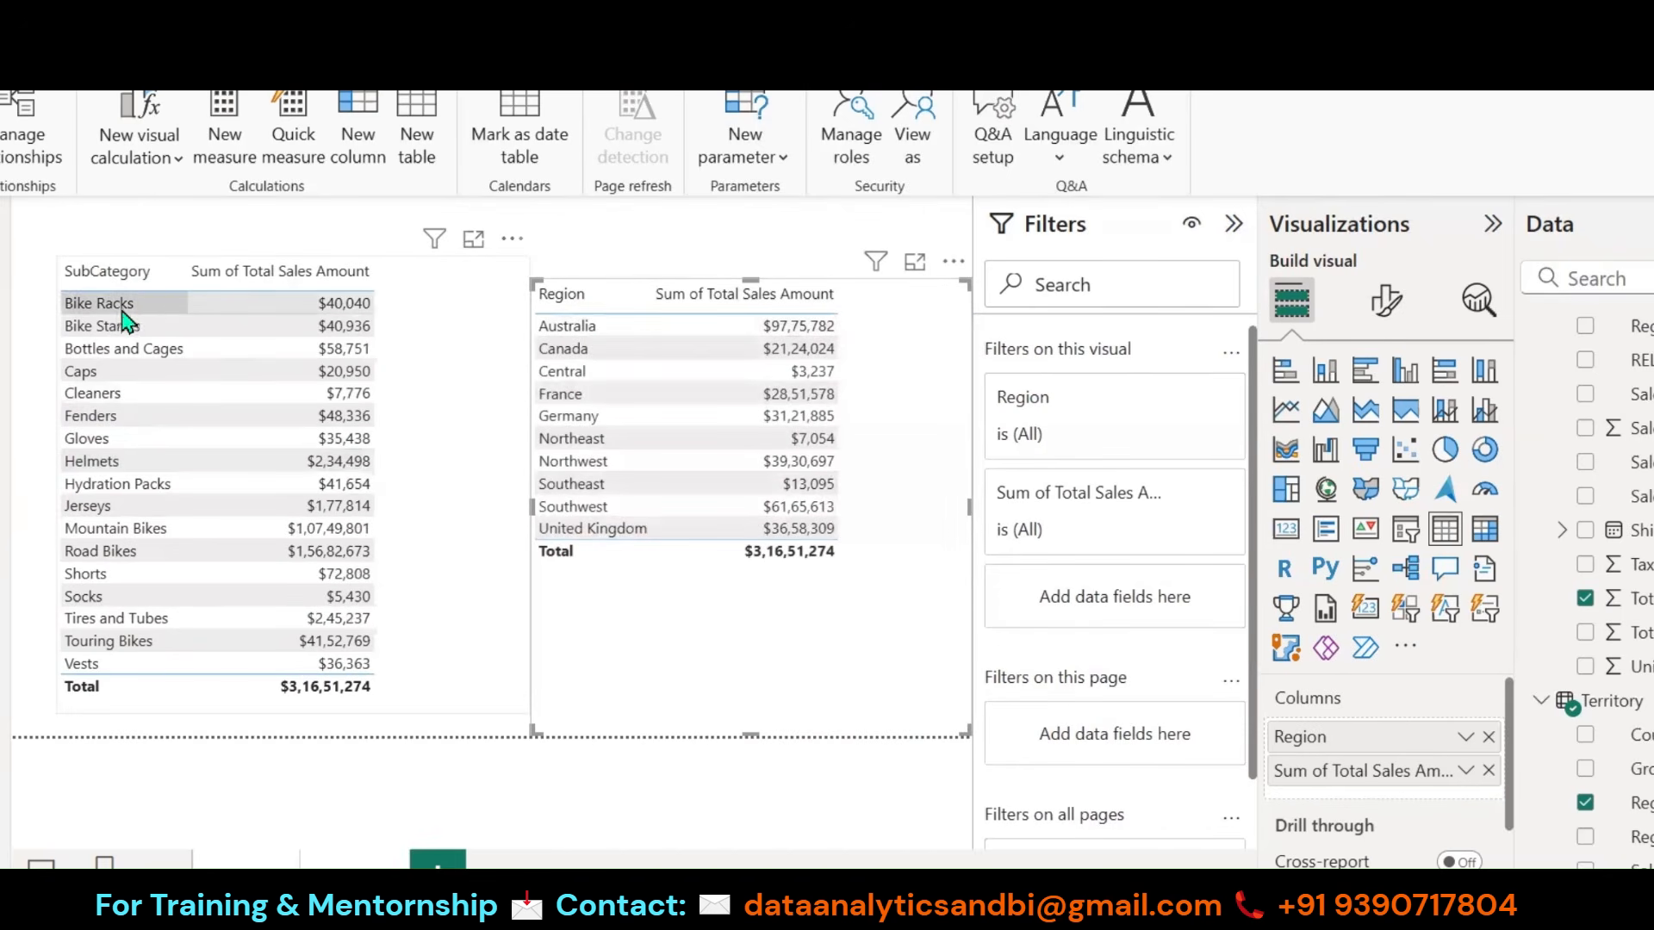
Step: Filter the Region sales table by Bottles and Cages, Caps, Cleaners and Gloves in turn
{"action": "left_click", "coordinate": [102, 355]}
{"action": "left_click", "coordinate": [98, 371]}
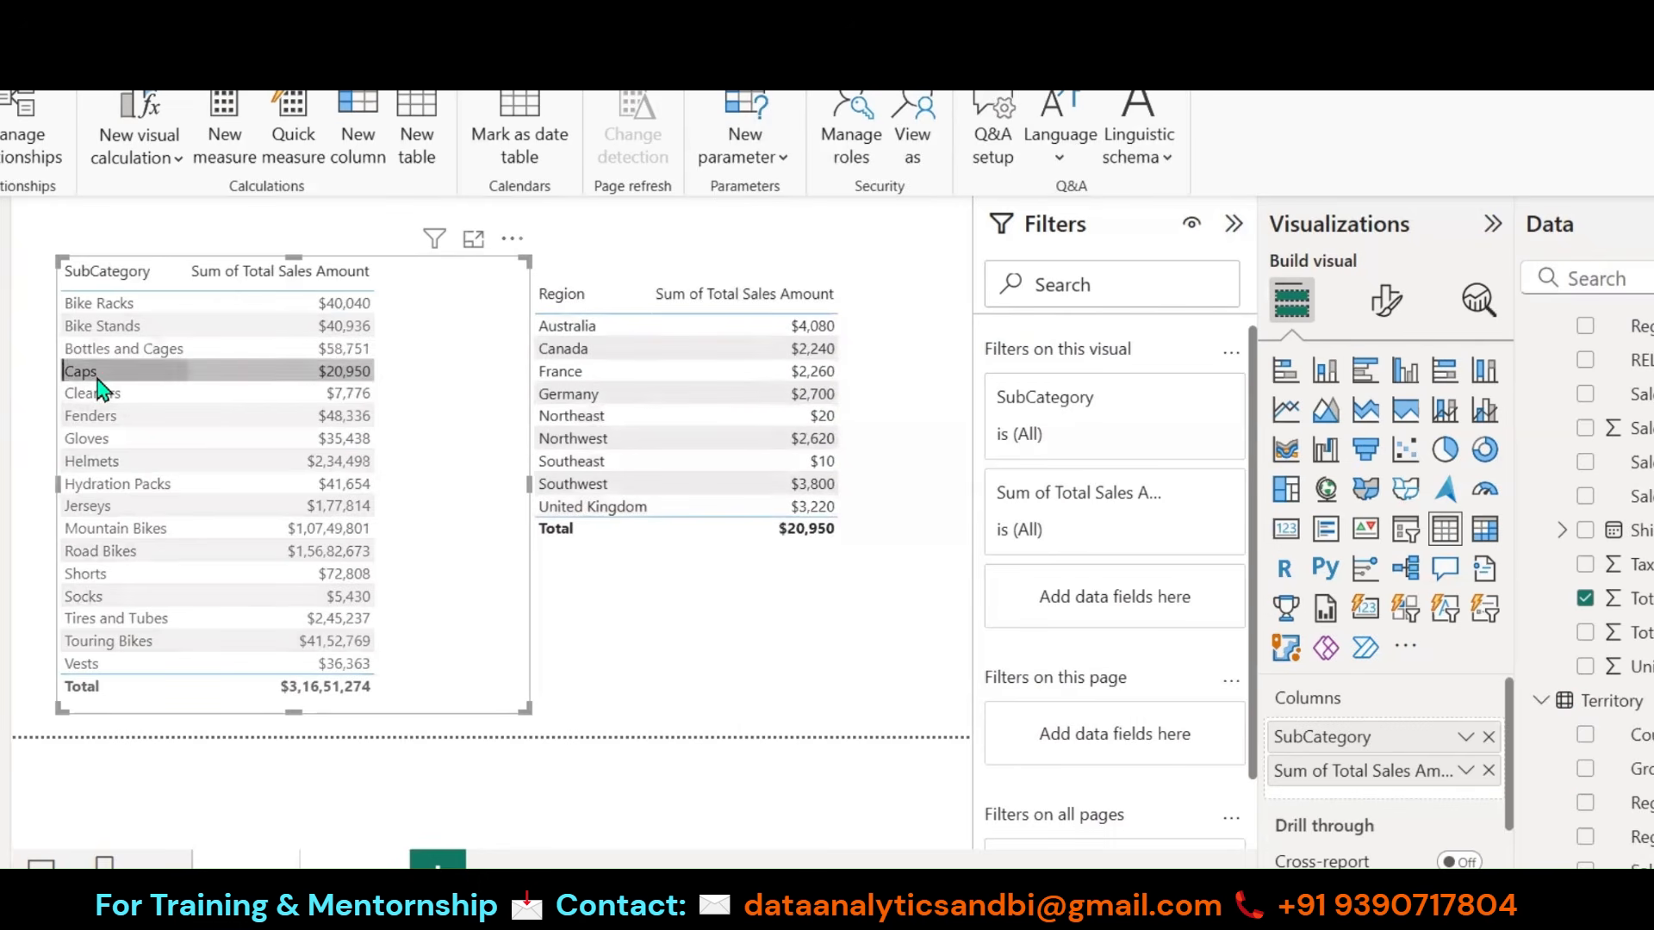
{"action": "left_click", "coordinate": [90, 397]}
{"action": "left_click", "coordinate": [86, 437]}
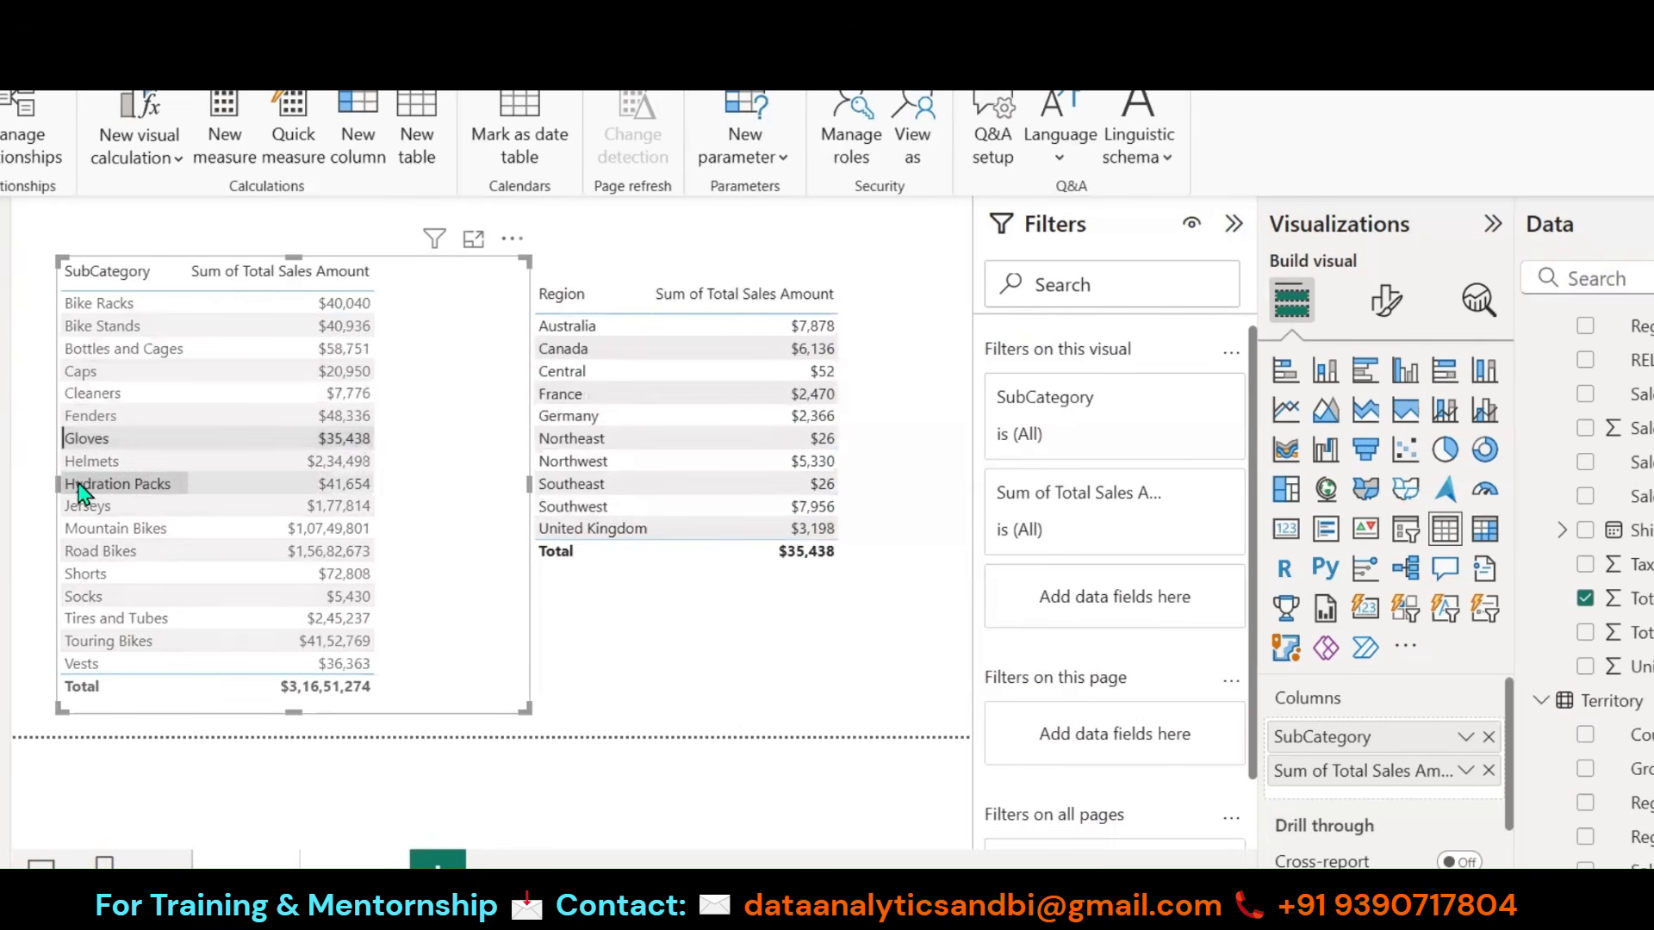
Step: In the model view, set the Sales–Calendar relationship's cross-filter direction to Single and apply the change
{"action": "left_click", "coordinate": [3, 357]}
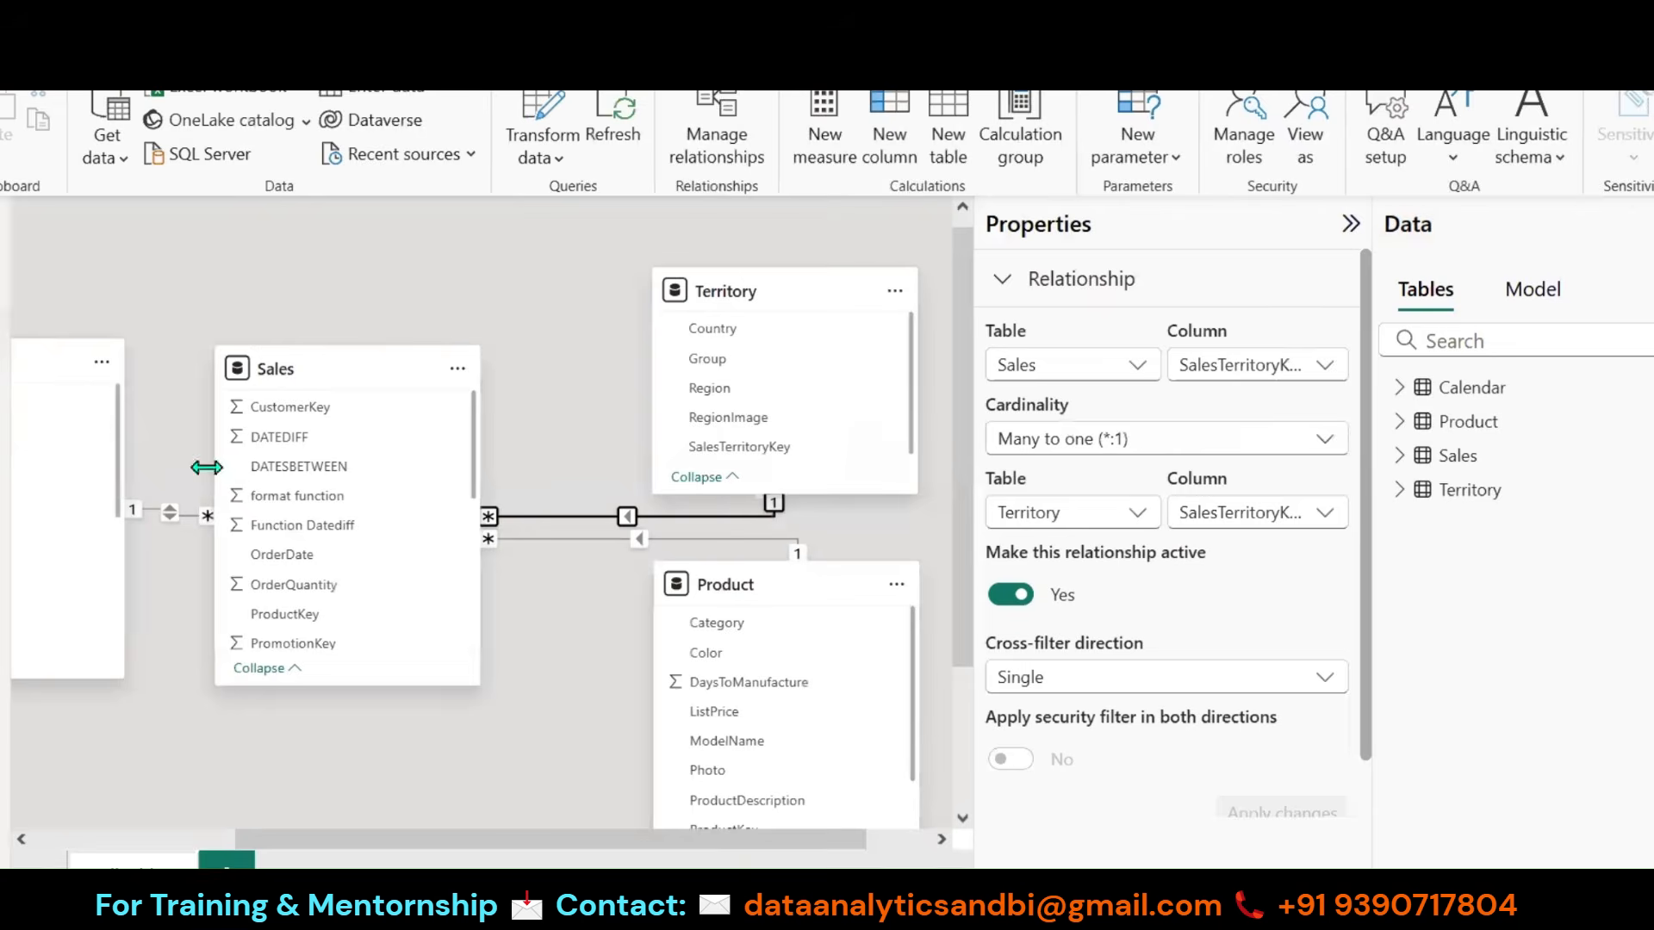
{"action": "left_click", "coordinate": [172, 515]}
{"action": "left_click", "coordinate": [1111, 681]}
{"action": "left_click", "coordinate": [1027, 717]}
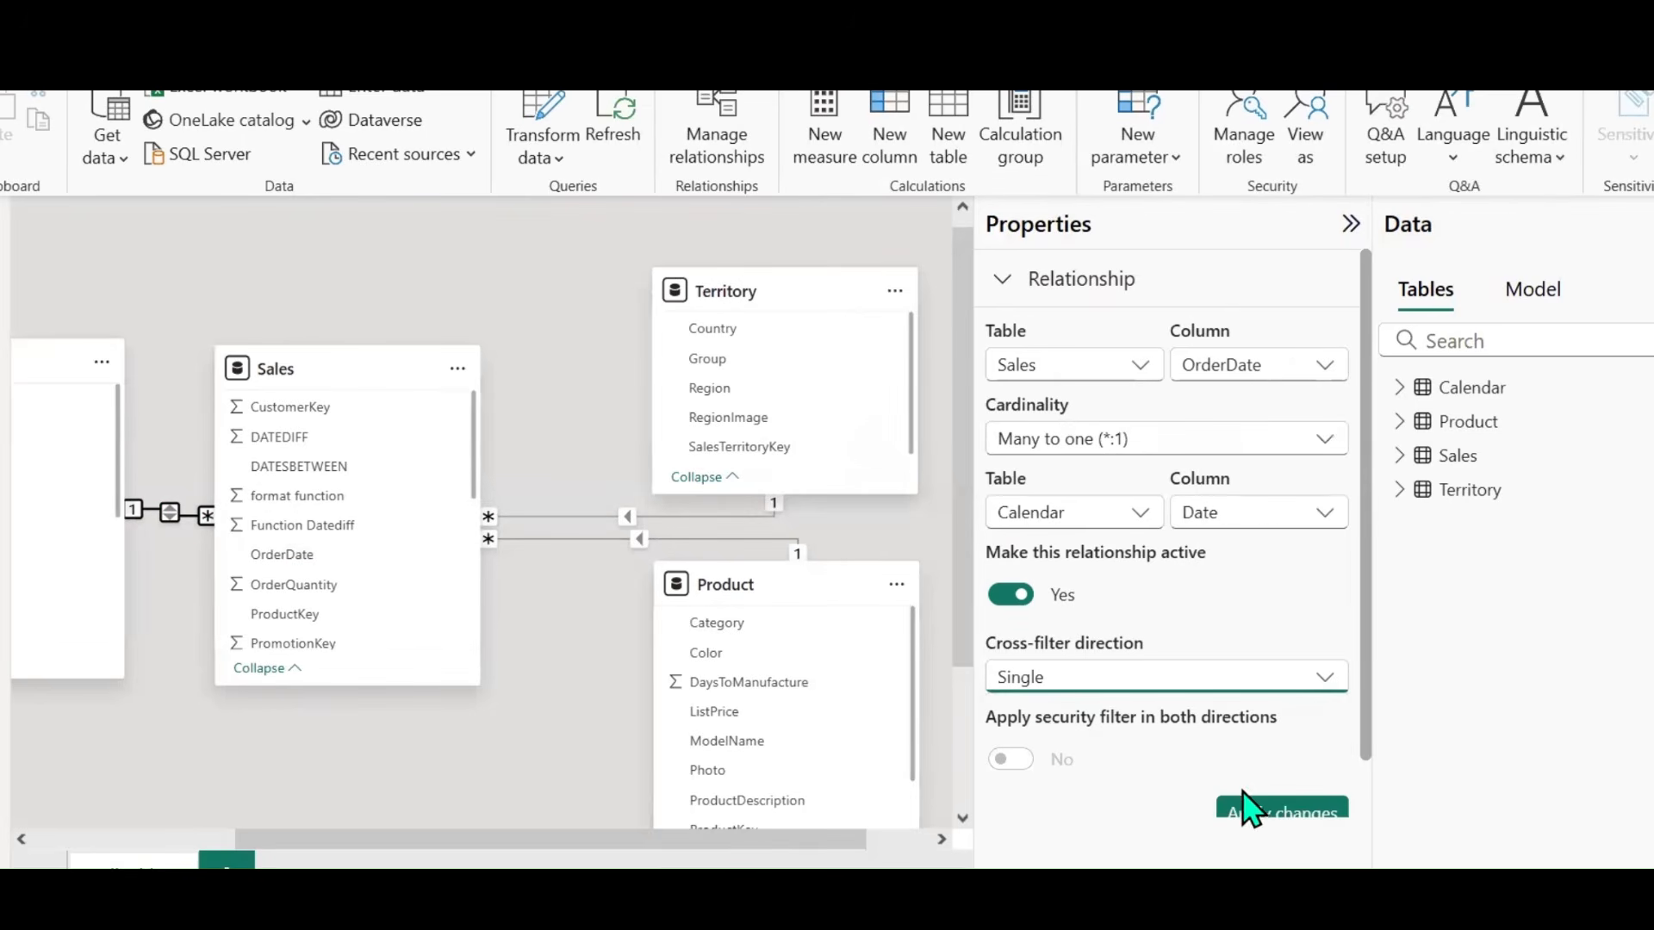
{"action": "left_click", "coordinate": [1256, 814]}
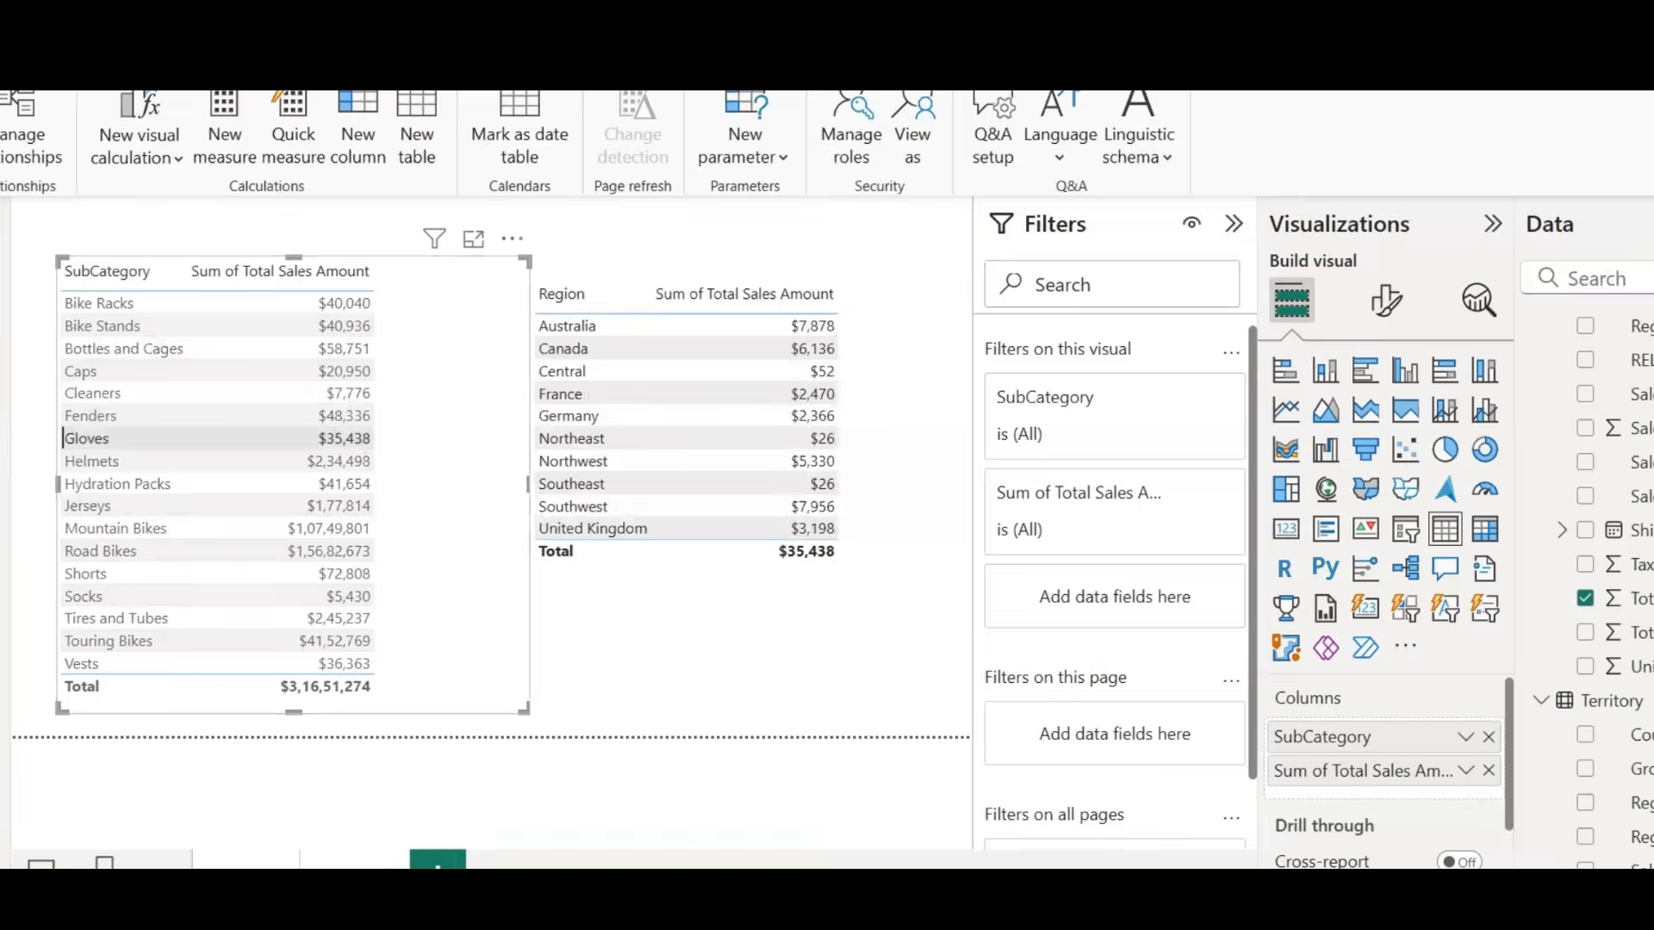
Step: On the report page, filter the Region table by Helmets, Jerseys, Road Bikes, Jerseys again and Caps
{"action": "left_click", "coordinate": [138, 461]}
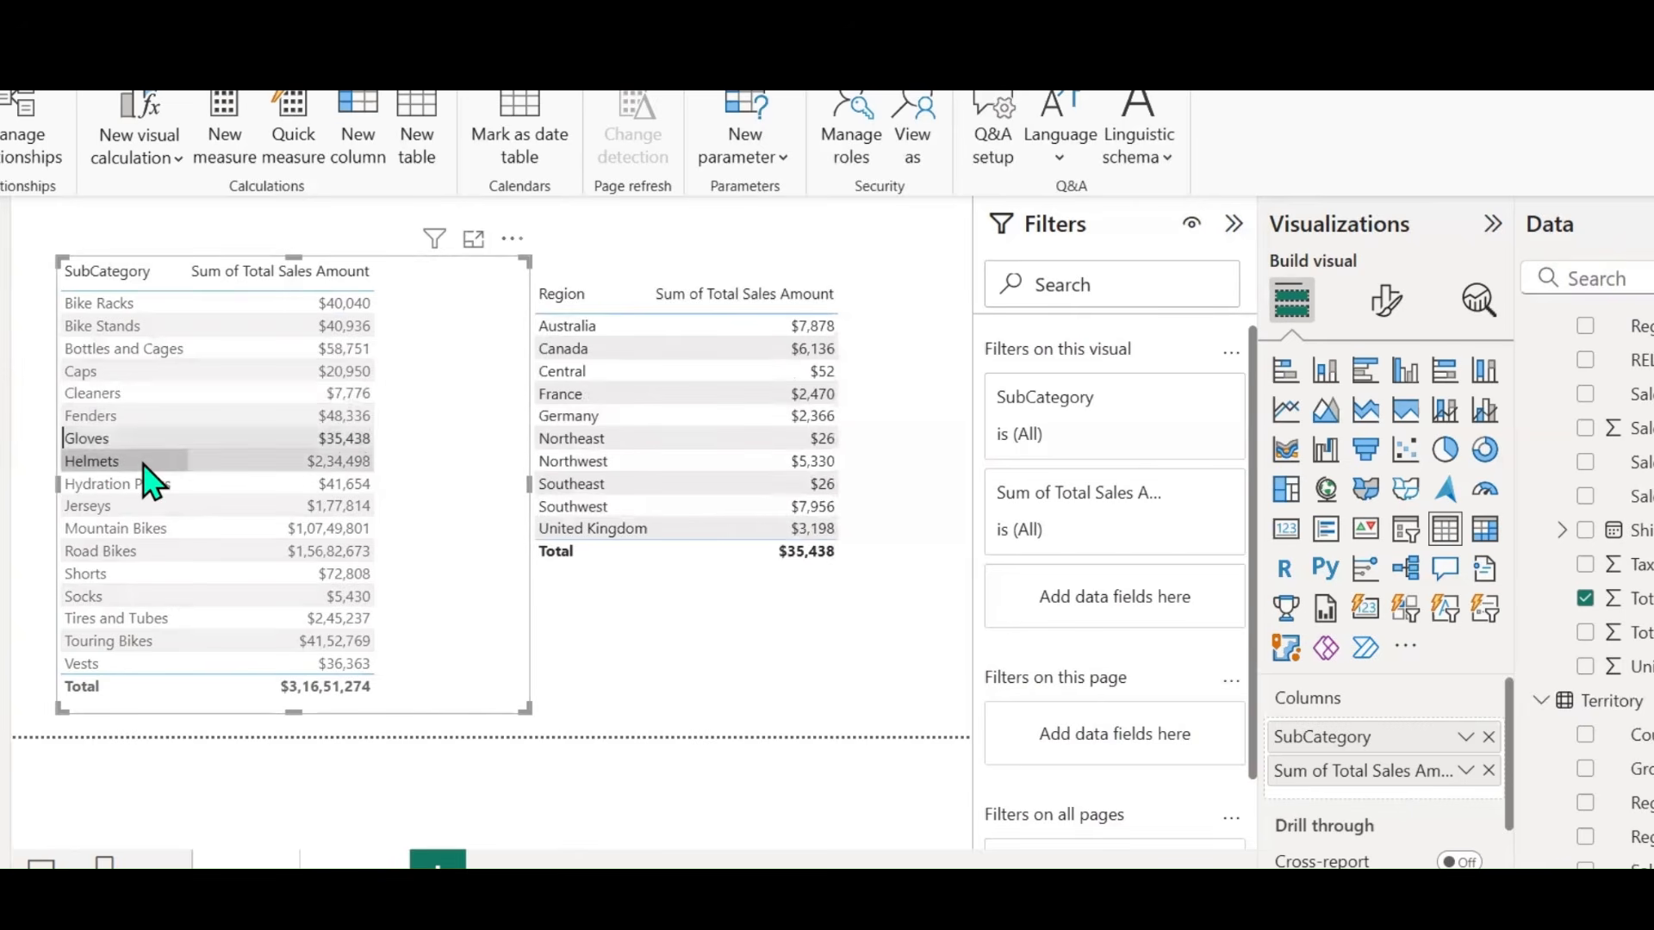
{"action": "left_click", "coordinate": [131, 511]}
{"action": "left_click", "coordinate": [138, 551]}
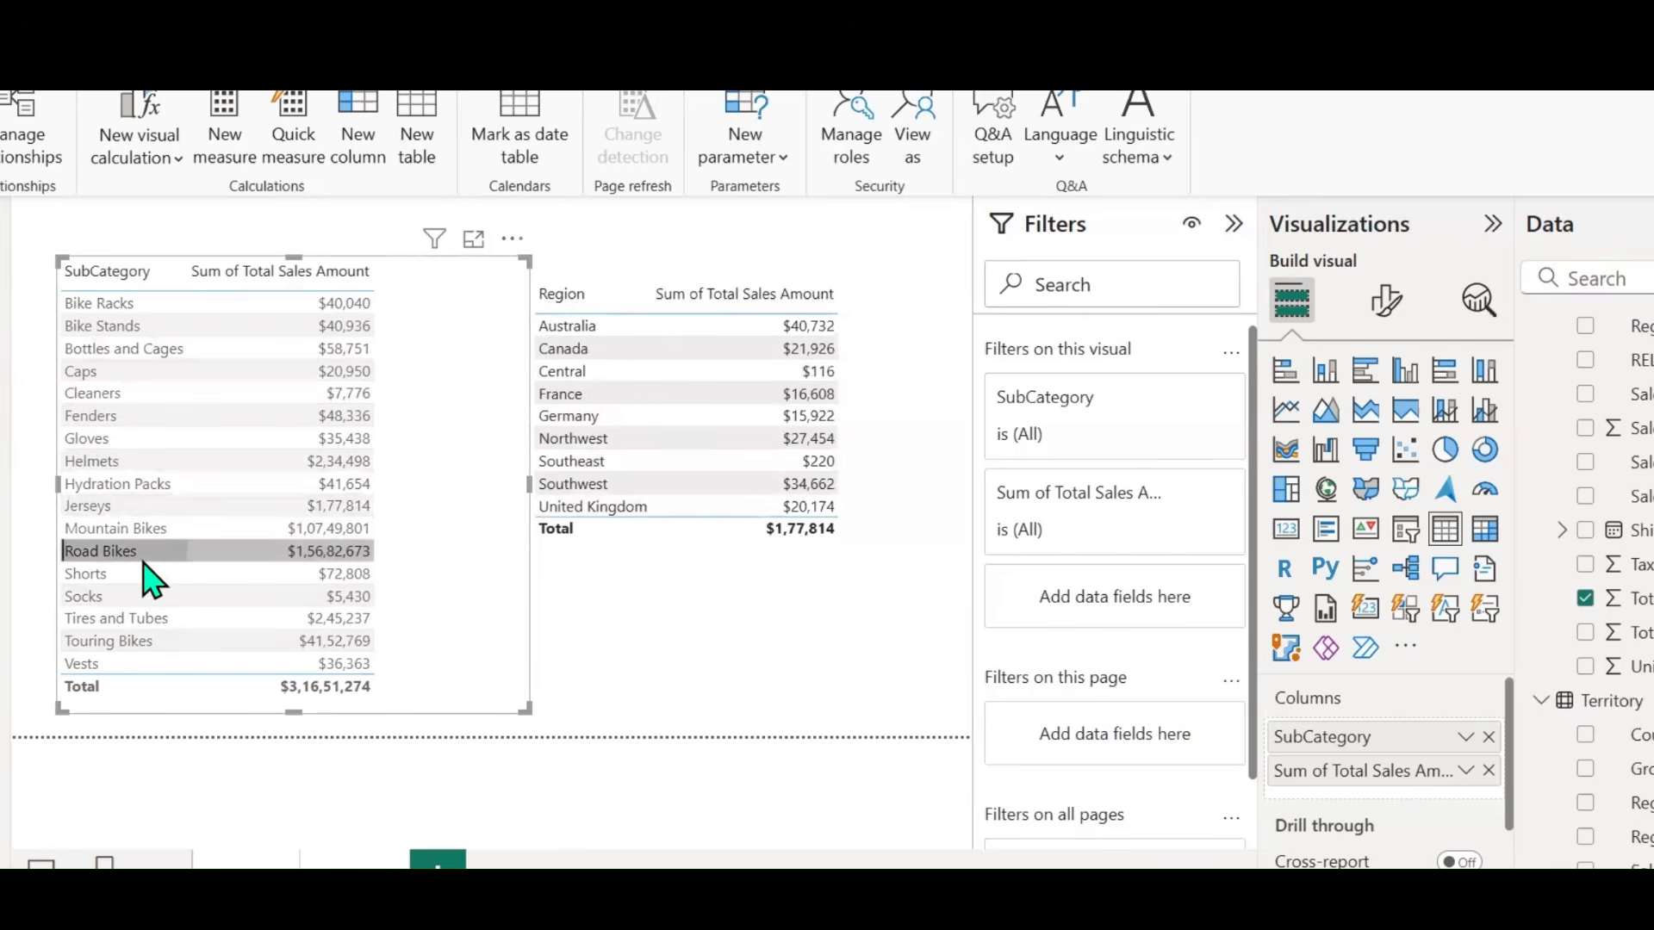
{"action": "left_click", "coordinate": [129, 508]}
{"action": "left_click", "coordinate": [125, 372]}
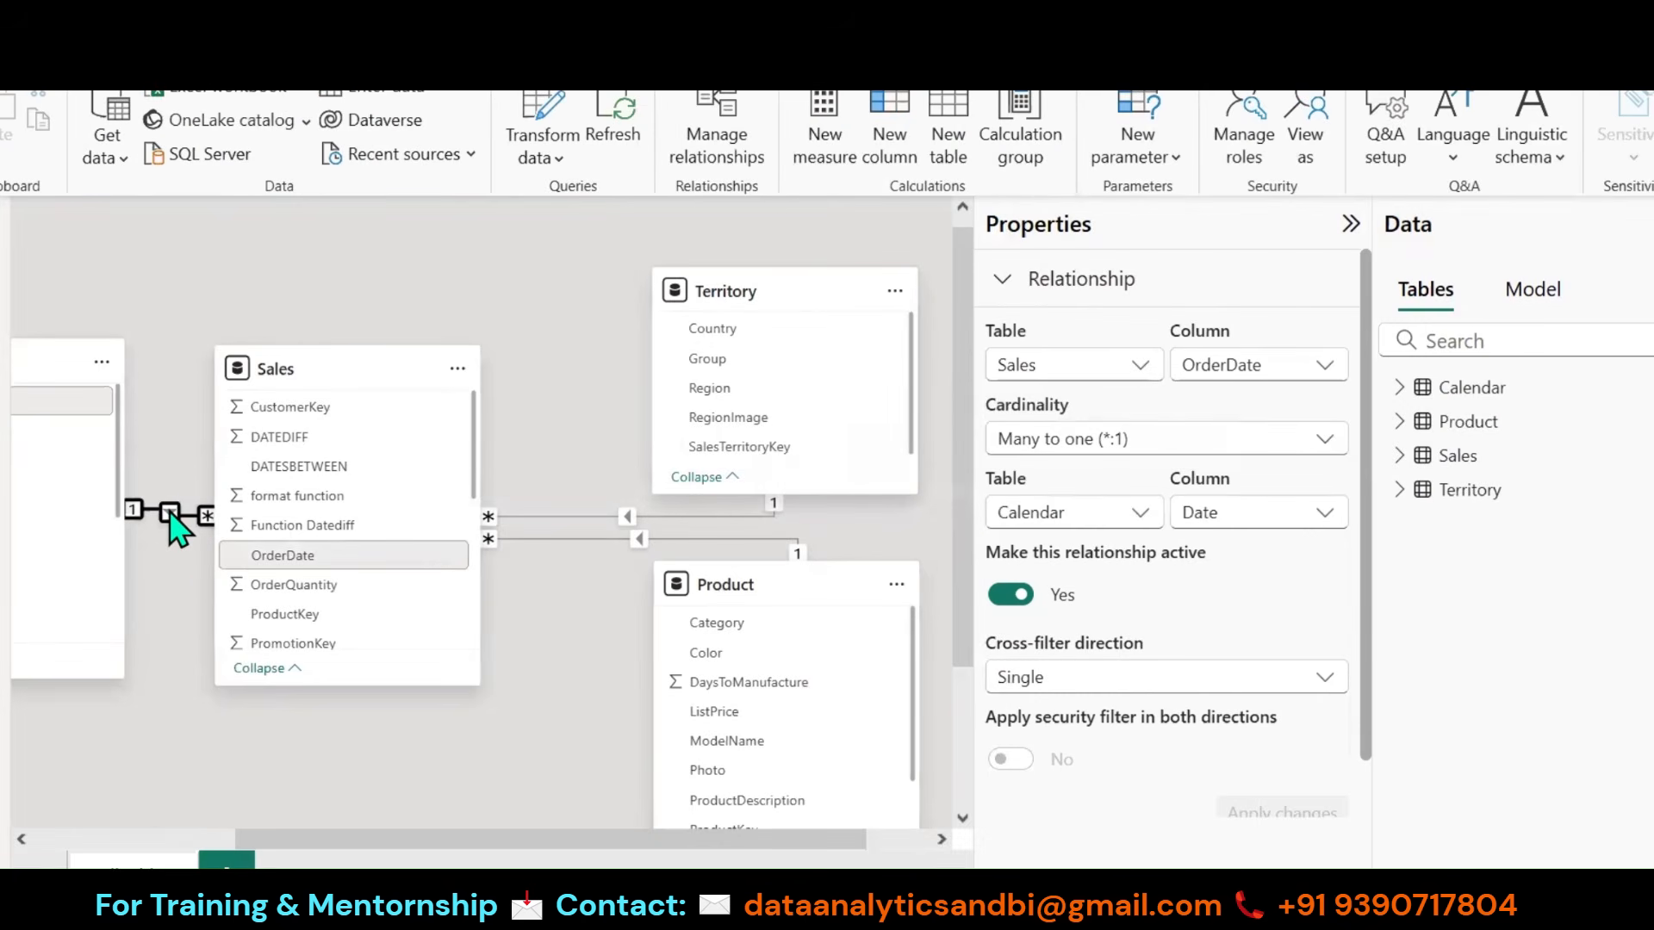
Step: In the model view, set the Sales–Calendar relationship's cross-filter direction to Both and apply the change
{"action": "left_click", "coordinate": [1045, 690]}
{"action": "left_click", "coordinate": [1025, 755]}
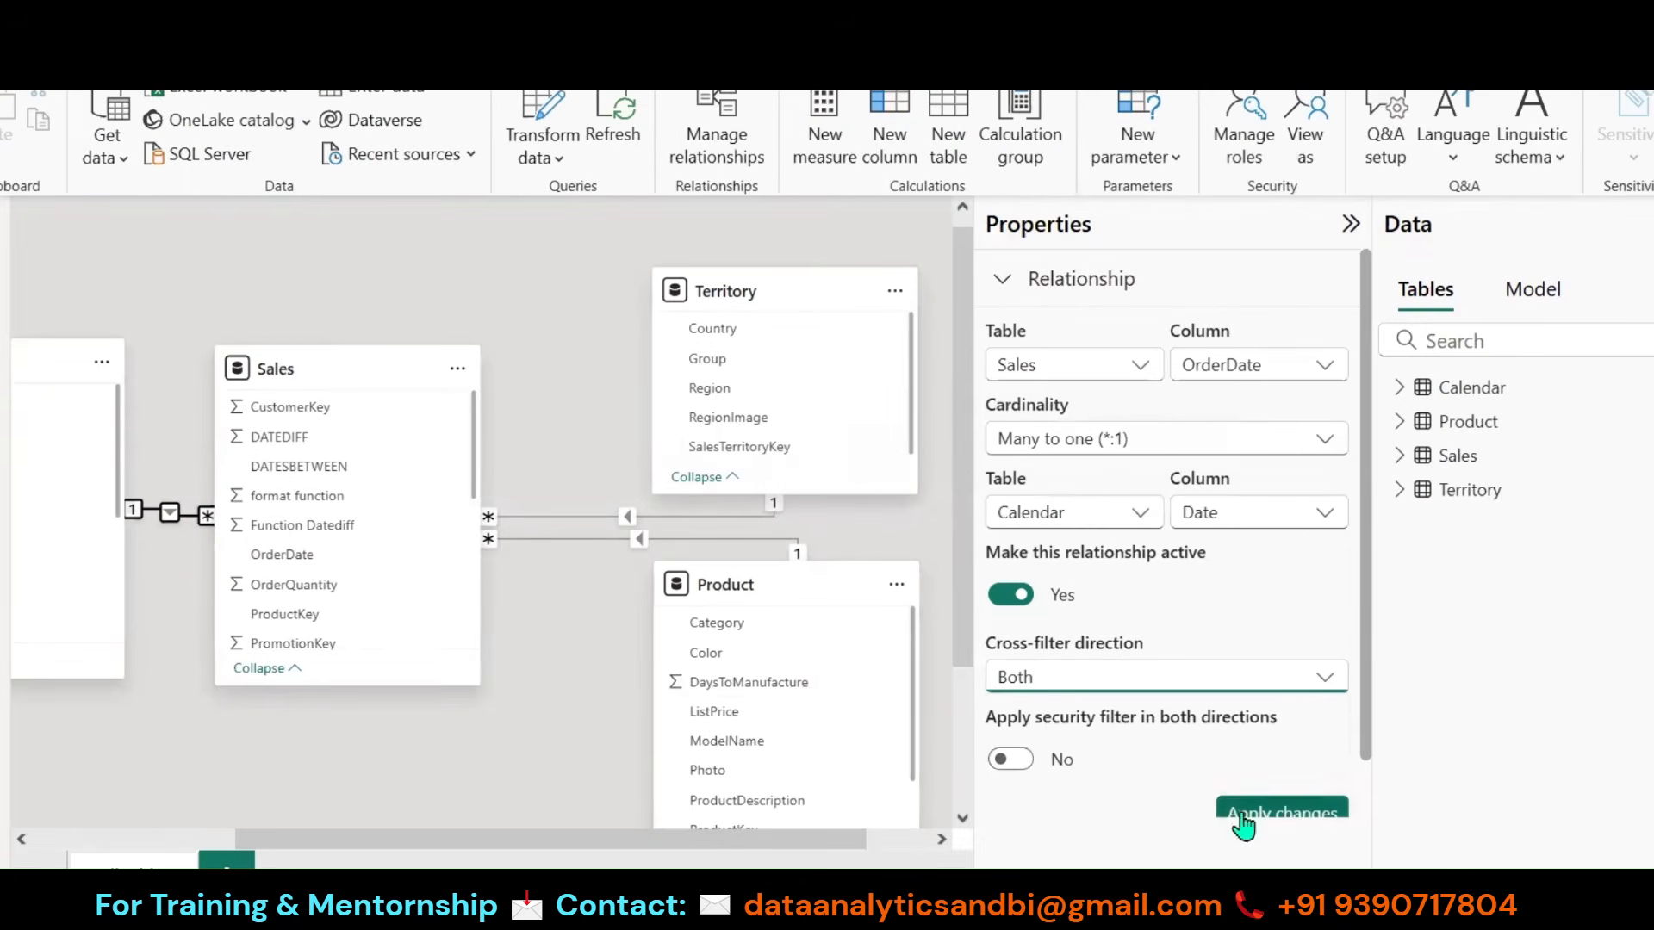
{"action": "left_click", "coordinate": [1245, 819]}
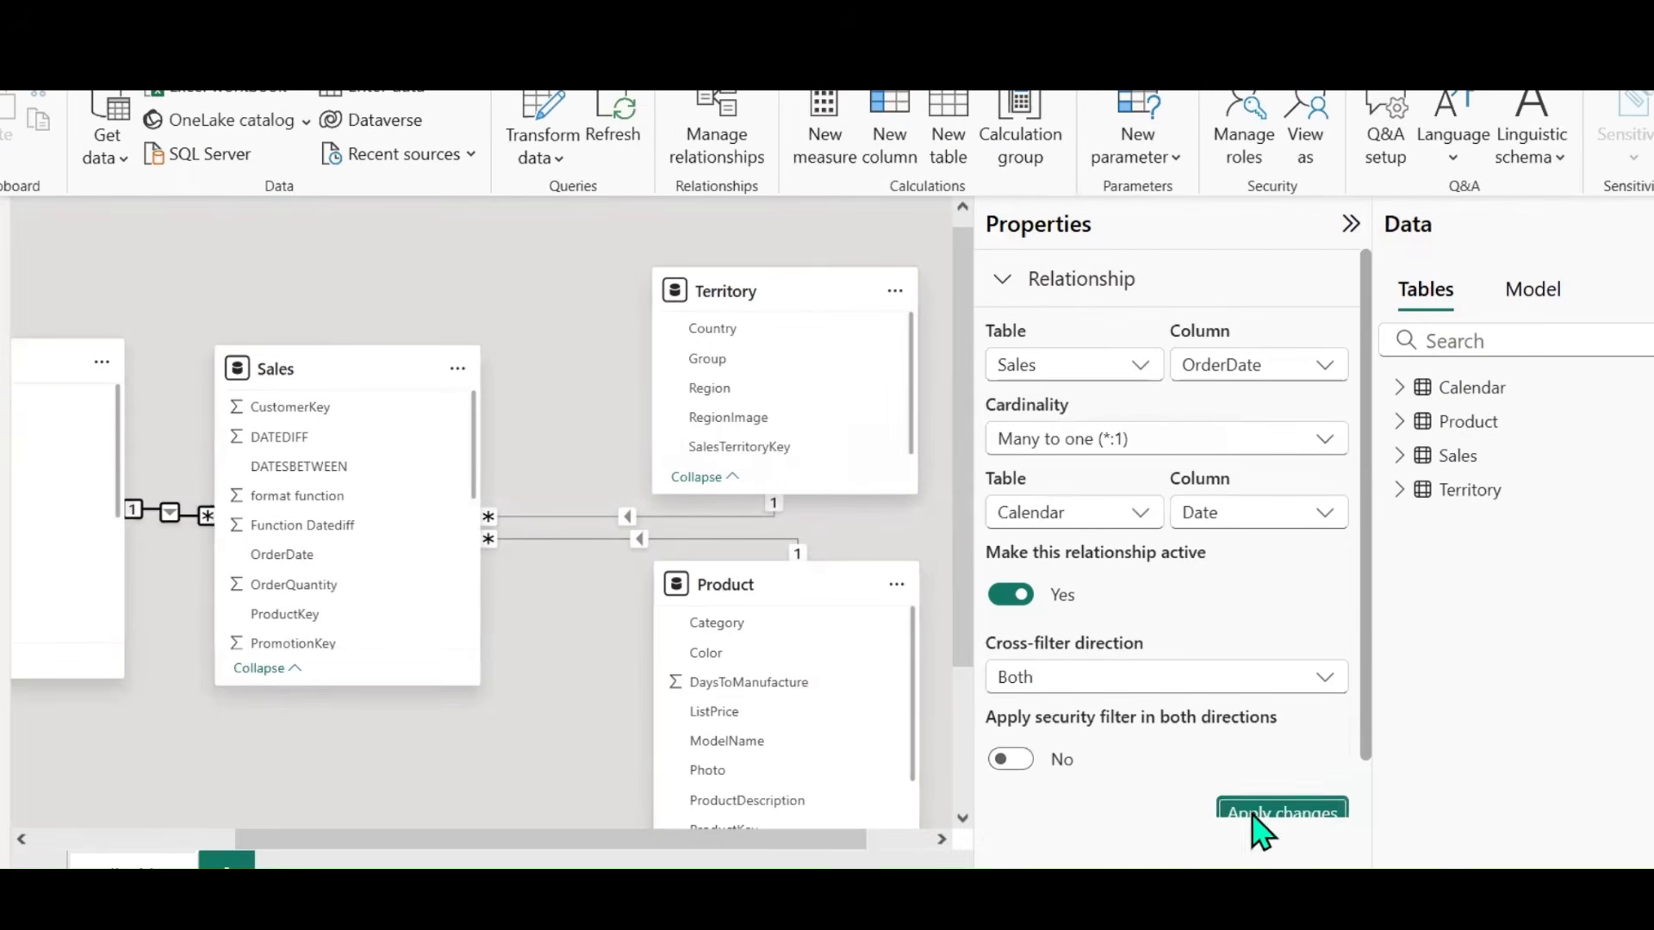
Step: Set the Sales–Territory relationship's cross-filter direction to Both and apply the change
{"action": "left_click", "coordinate": [624, 518]}
{"action": "scroll", "coordinate": [1249, 780], "scroll_direction": "down", "scroll_amount": 1}
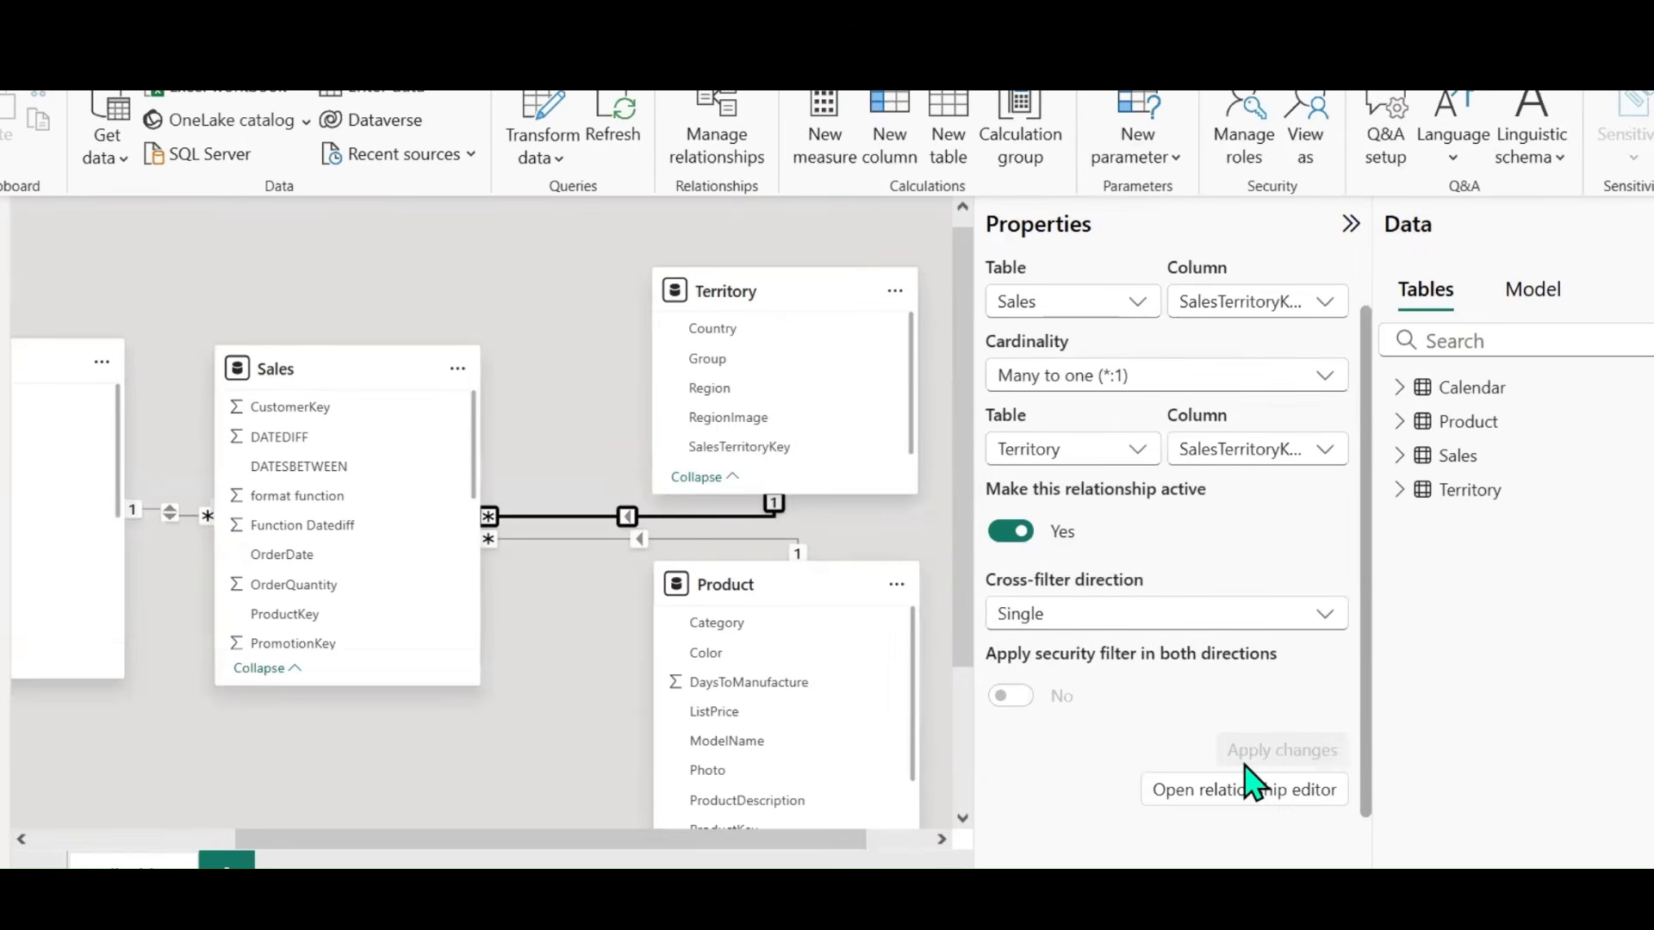
{"action": "left_click", "coordinate": [1079, 619]}
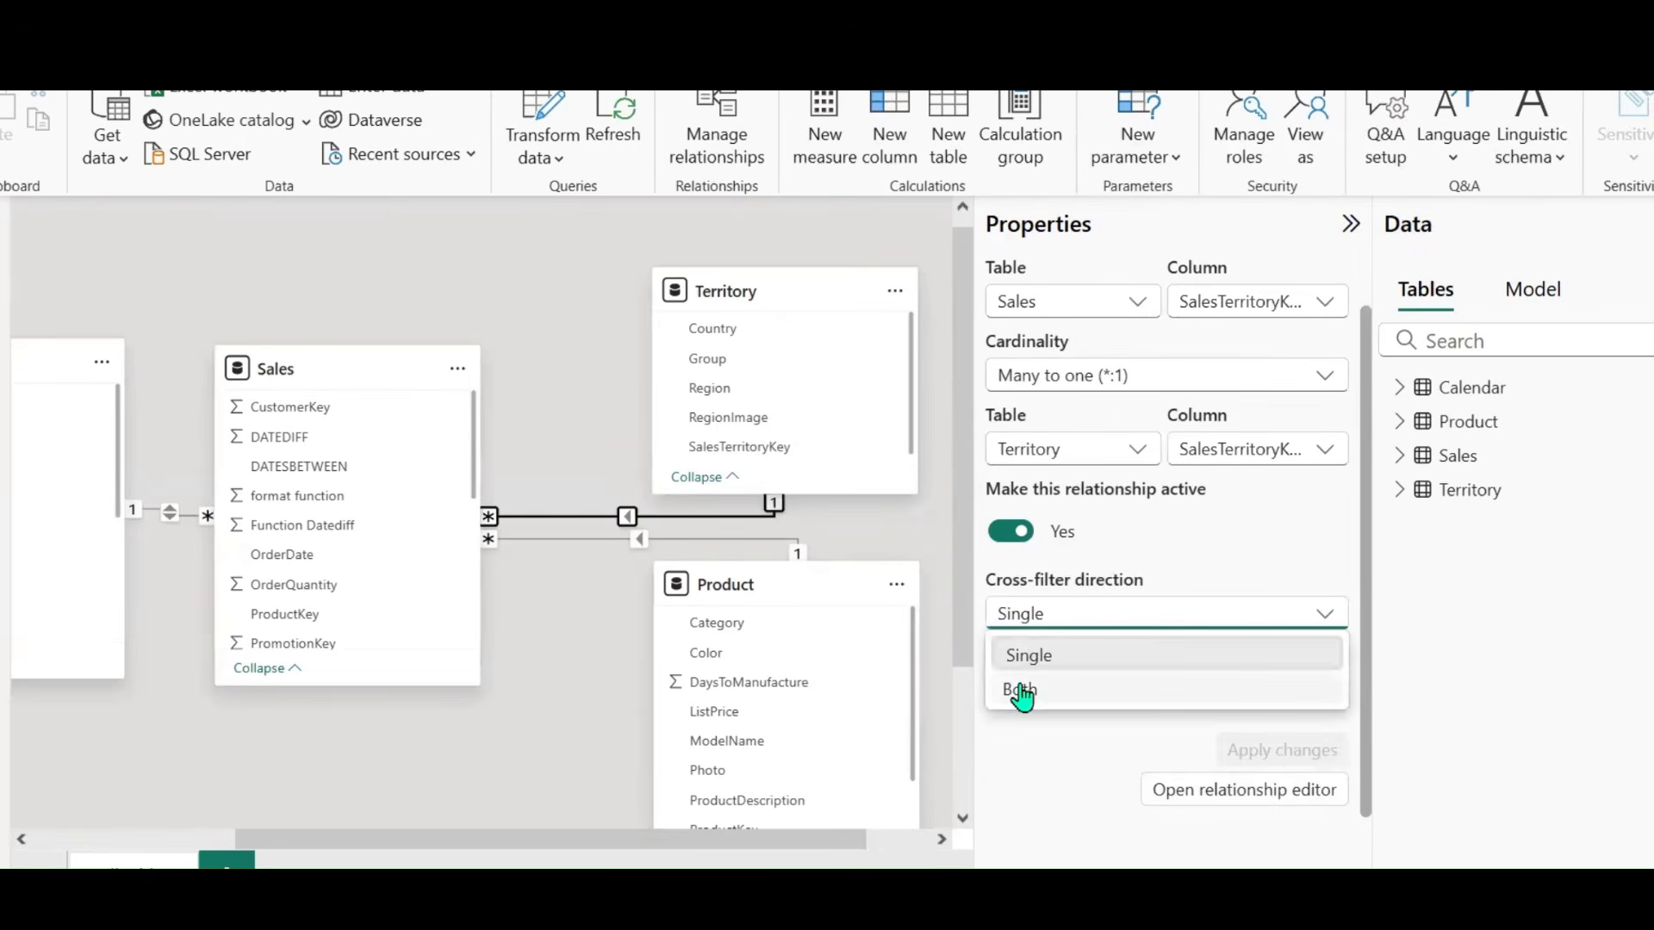
{"action": "left_click", "coordinate": [1022, 688]}
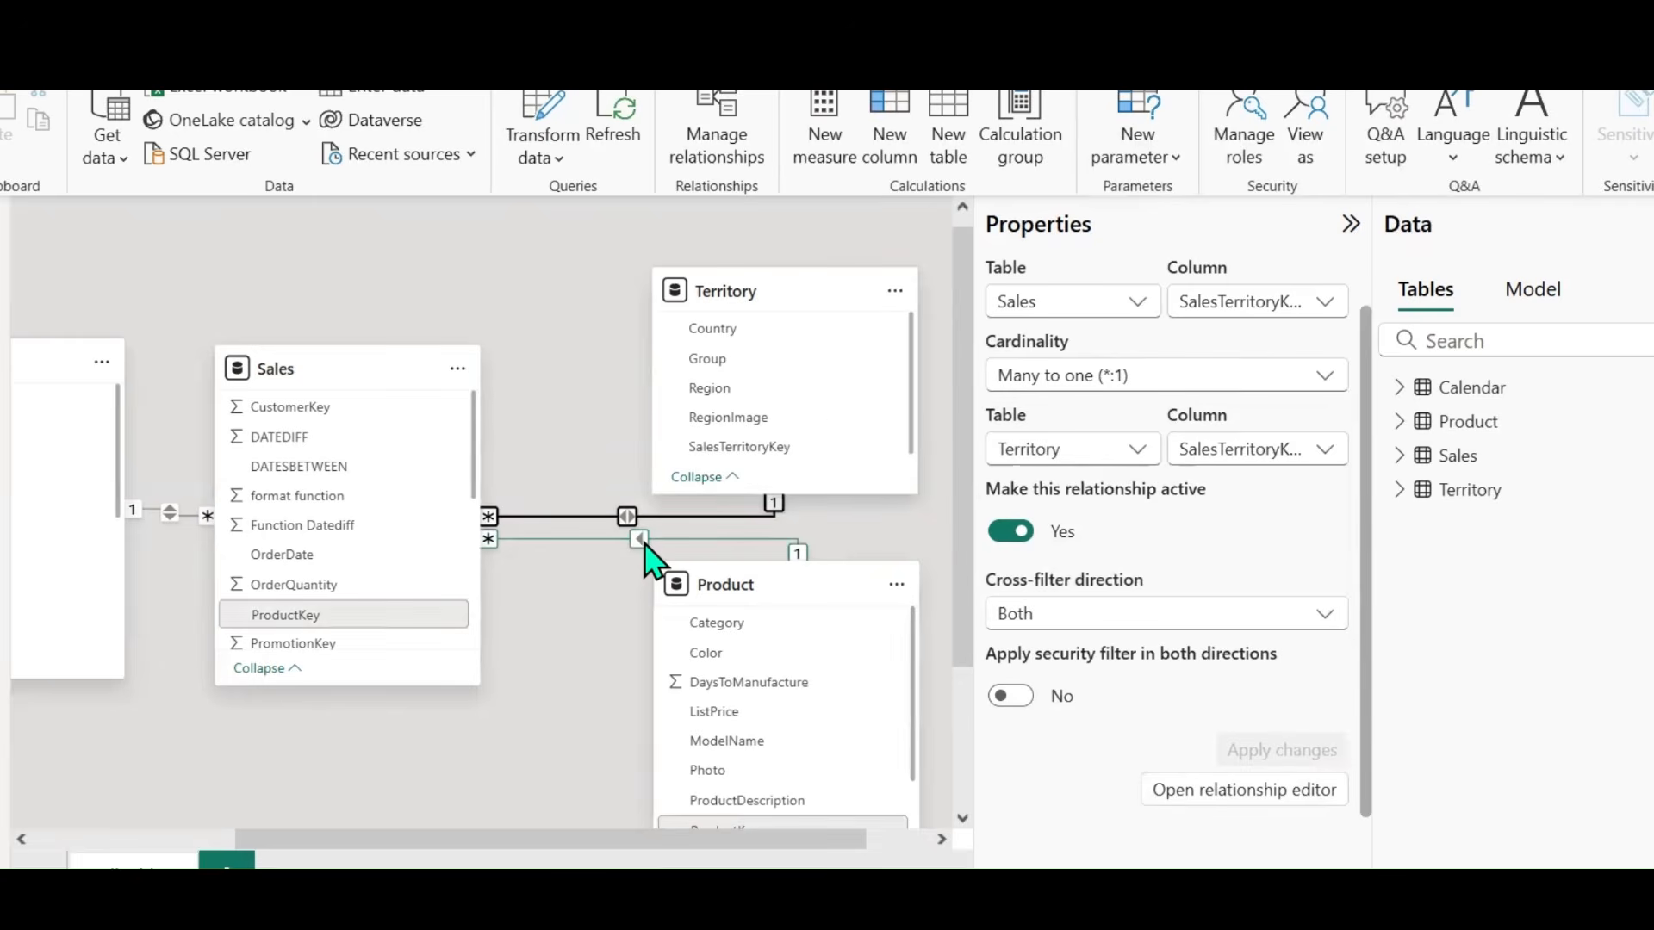
Step: Set the Sales–Product relationship's cross-filter direction to Both and apply the change
{"action": "left_click", "coordinate": [638, 540]}
{"action": "left_click", "coordinate": [1214, 616]}
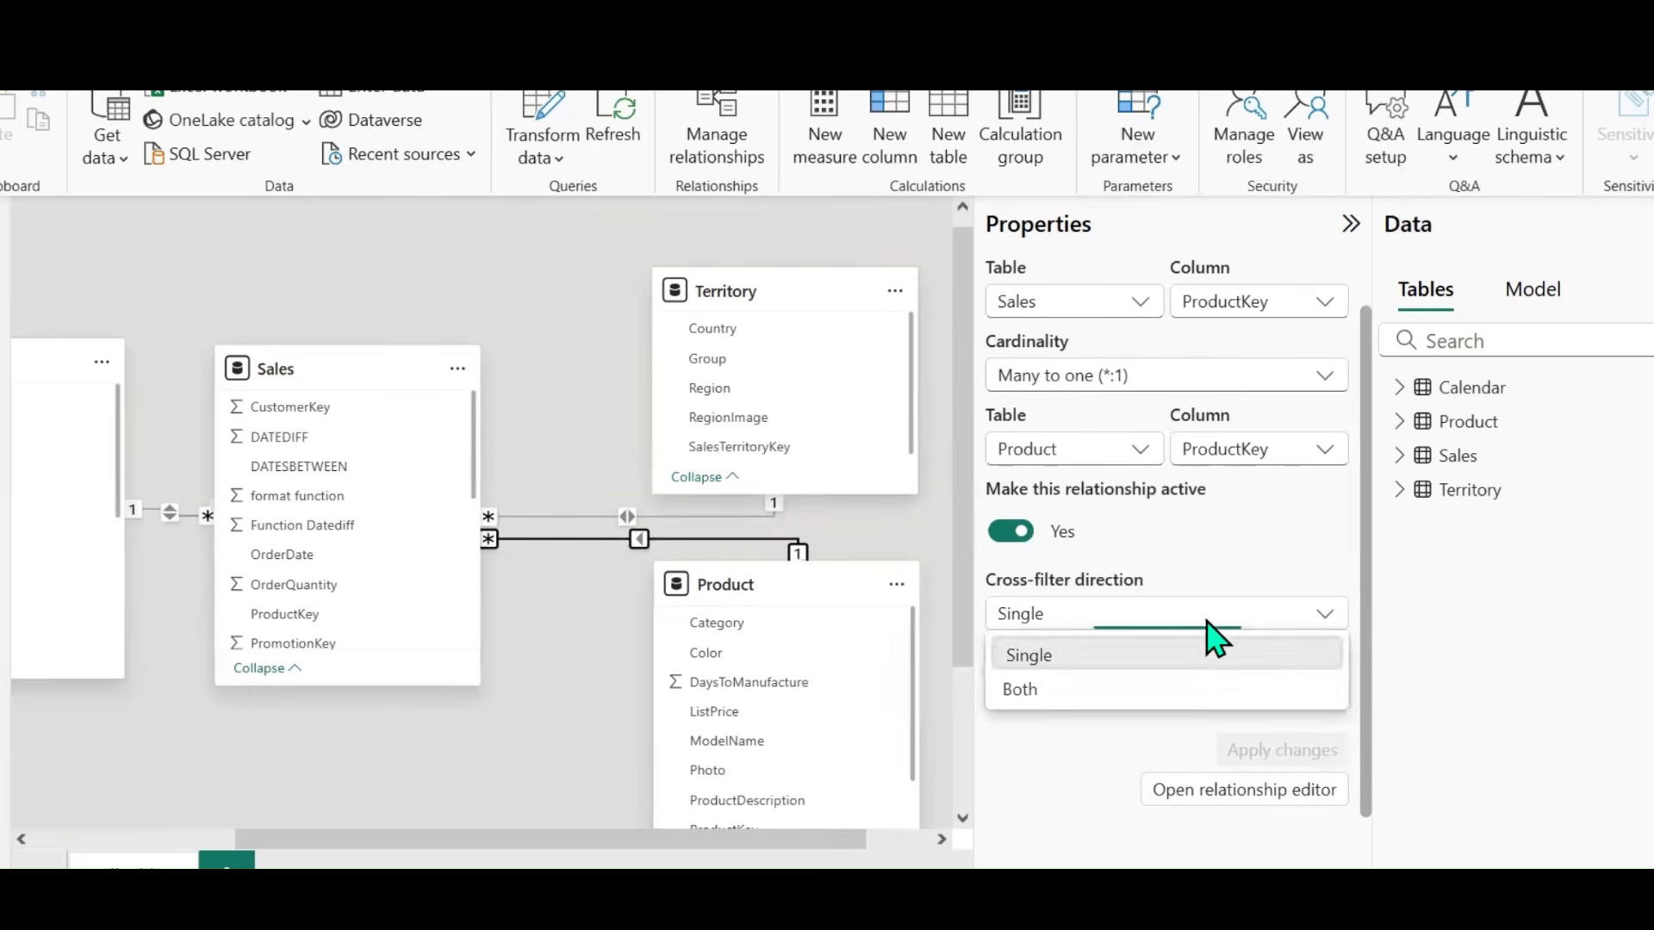
{"action": "left_click", "coordinate": [1089, 690]}
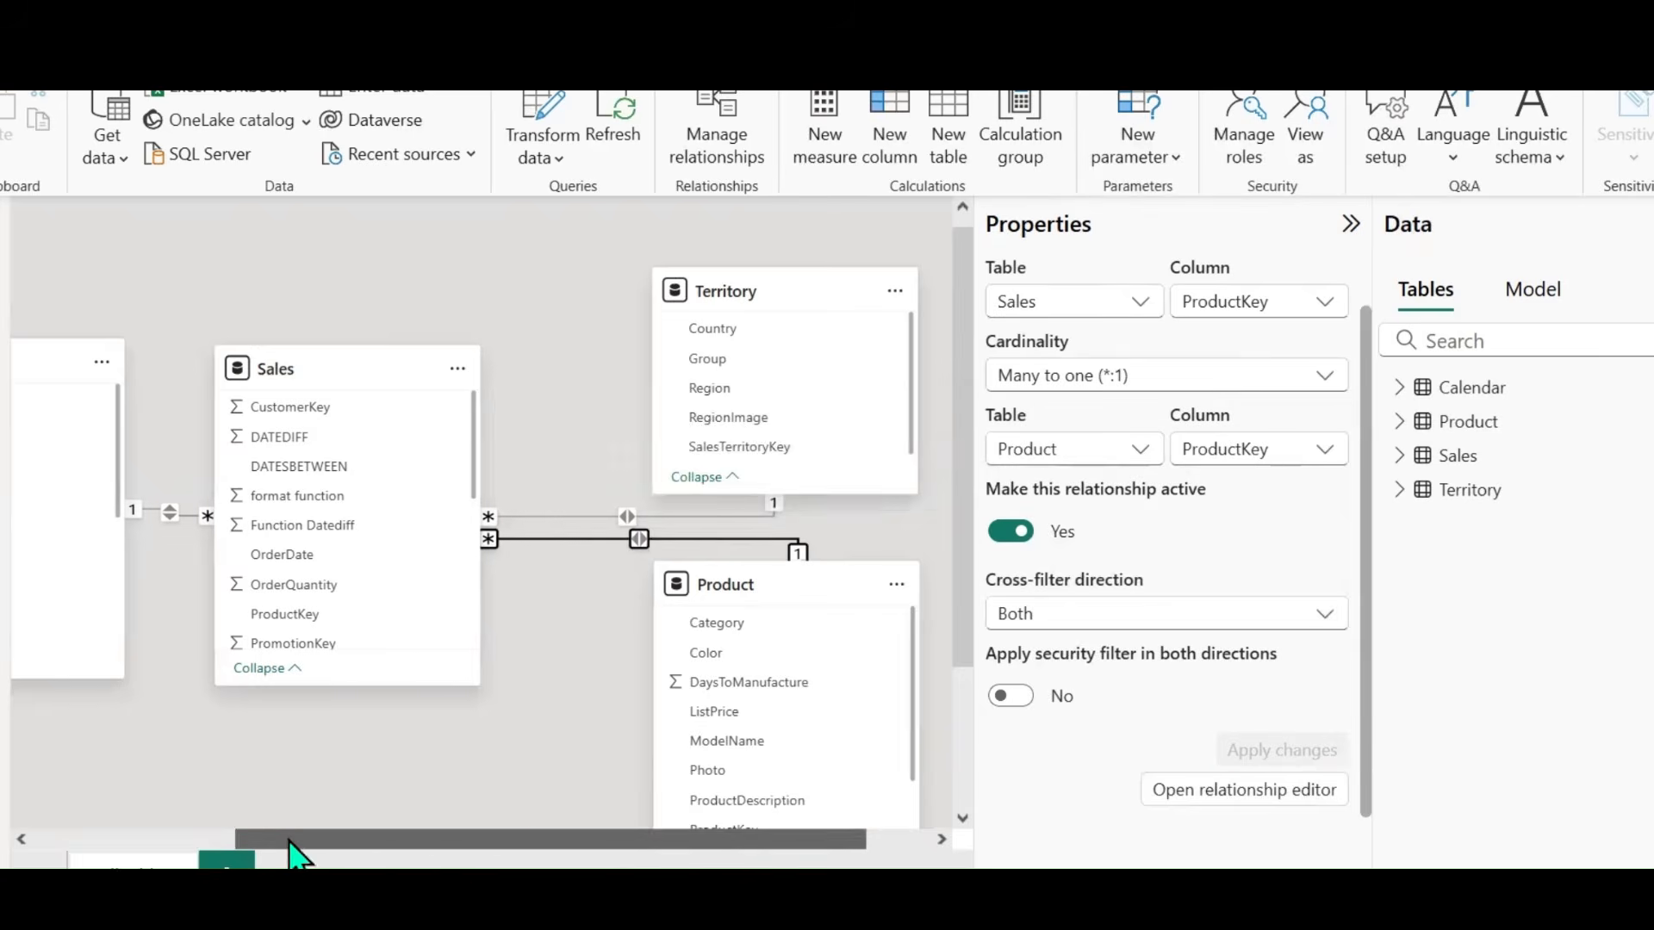
{"action": "left_click_drag", "start_coordinate": [288, 838], "coordinate": [43, 836]}
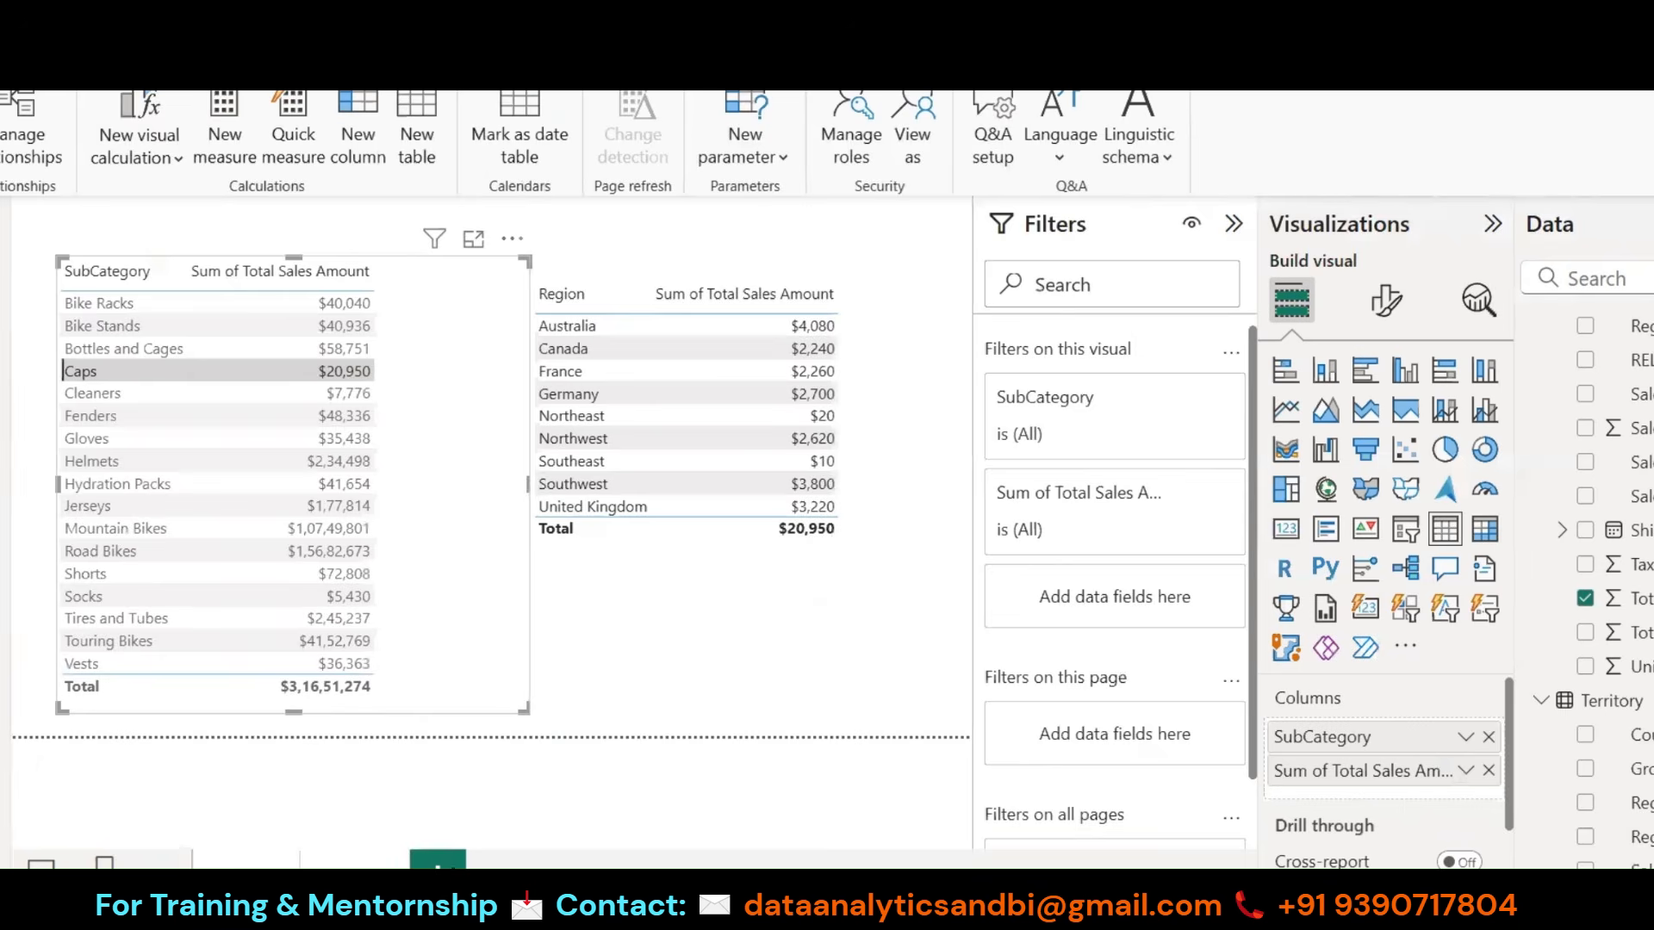
Step: Add a new report page, search the fields for KEY, and create an enlarged table with ProductKey from Product
{"action": "left_click", "coordinate": [438, 864]}
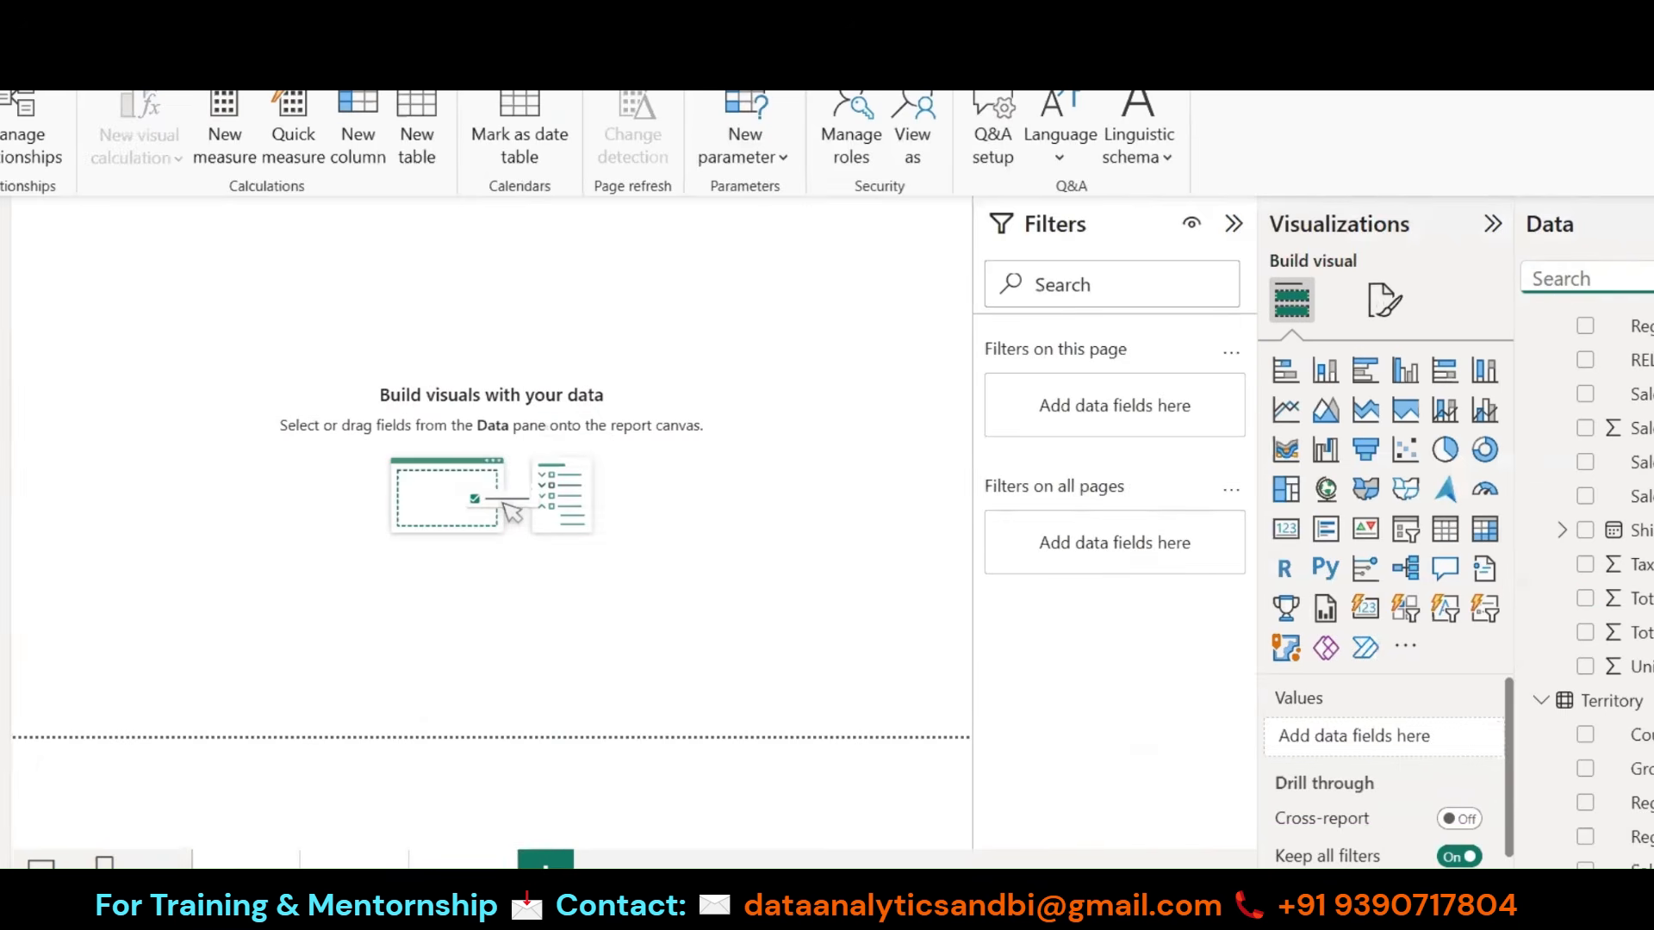
{"action": "type", "text": "KEY"}
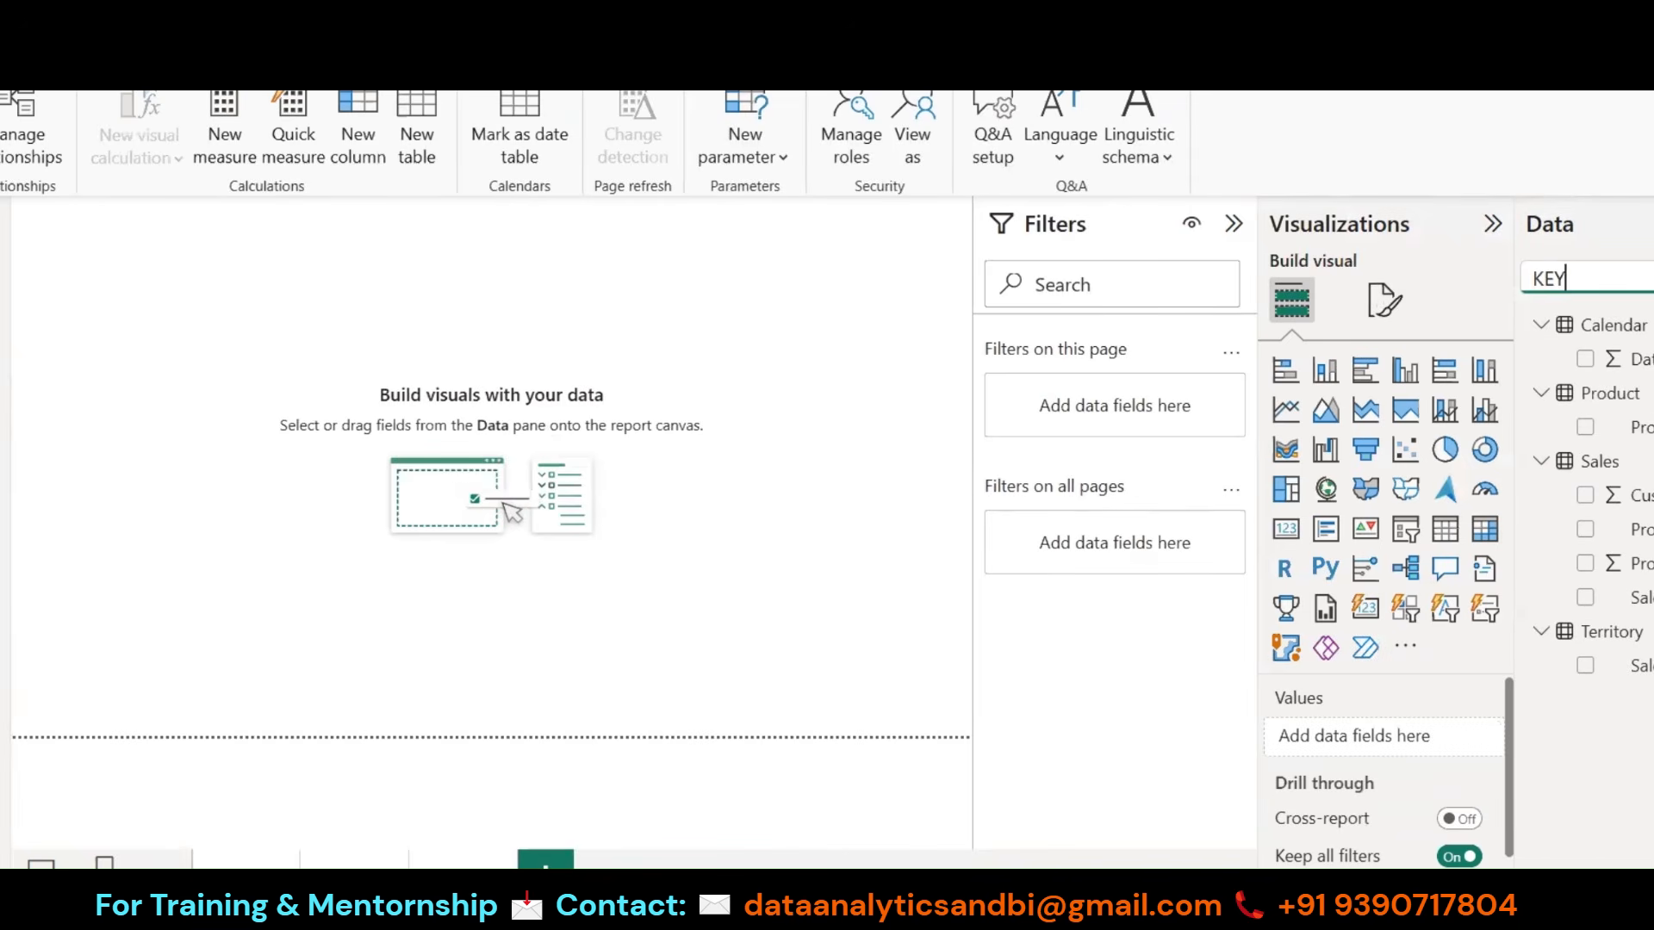
{"action": "left_click", "coordinate": [1585, 426]}
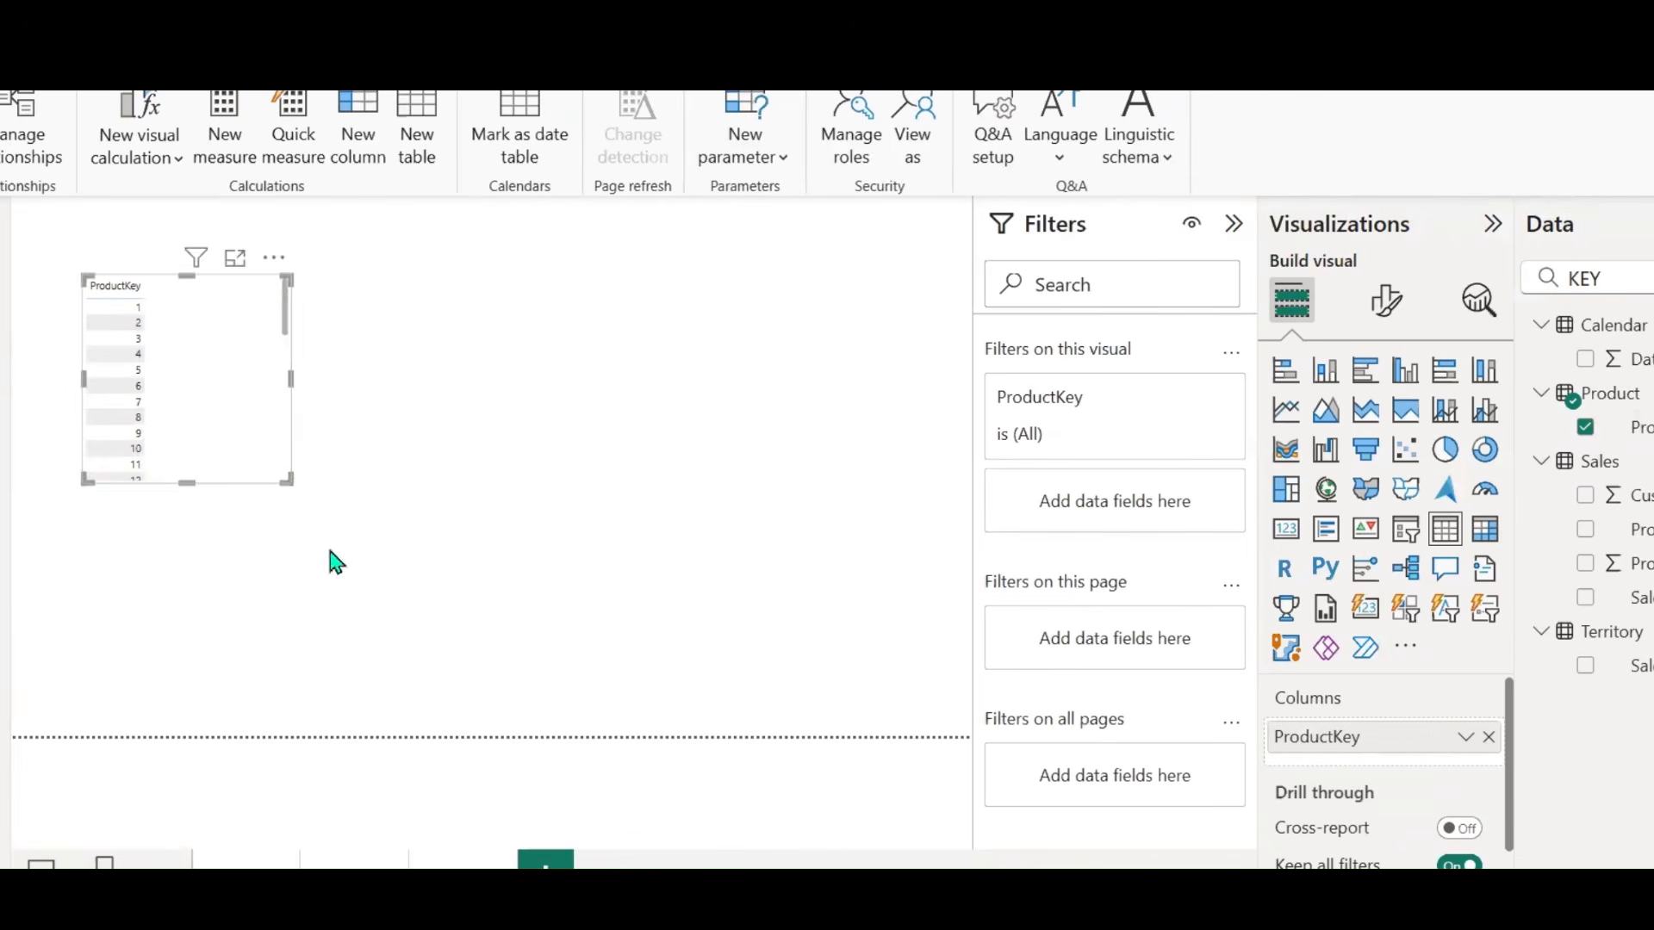
{"action": "left_click_drag", "start_coordinate": [292, 483], "coordinate": [665, 801]}
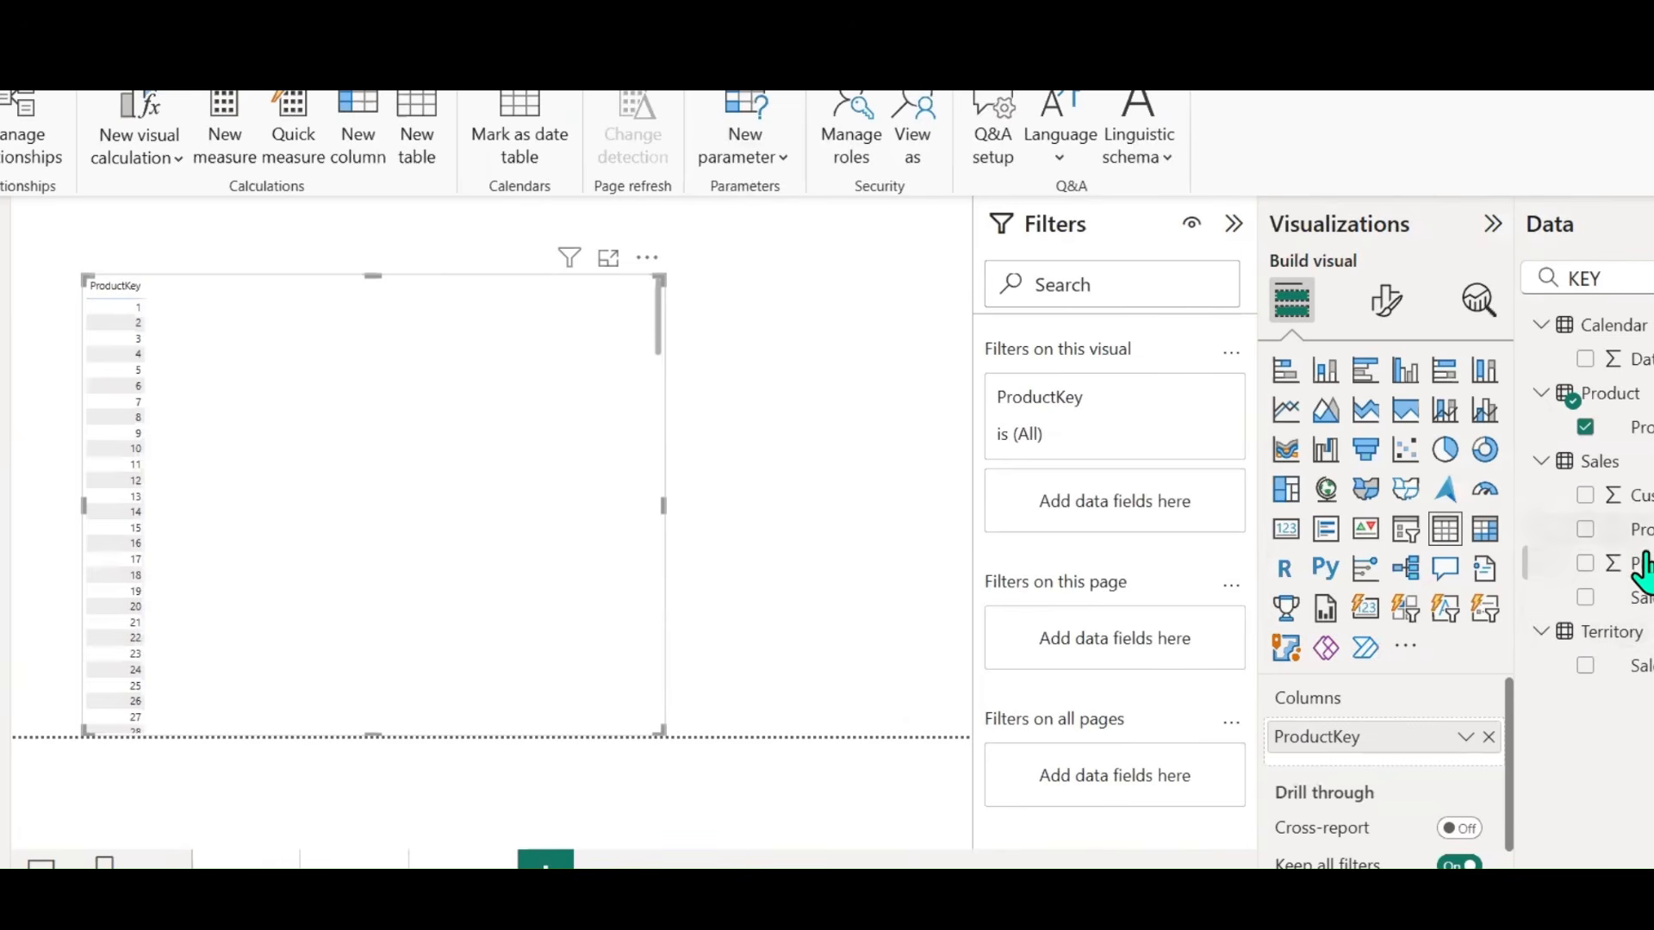
Step: Add ProductKey from Sales and SalesTerritoryKey from both Territory and Sales to the table, compare the matching keys, and narrow the visual
{"action": "left_click_drag", "start_coordinate": [1592, 547], "coordinate": [204, 373]}
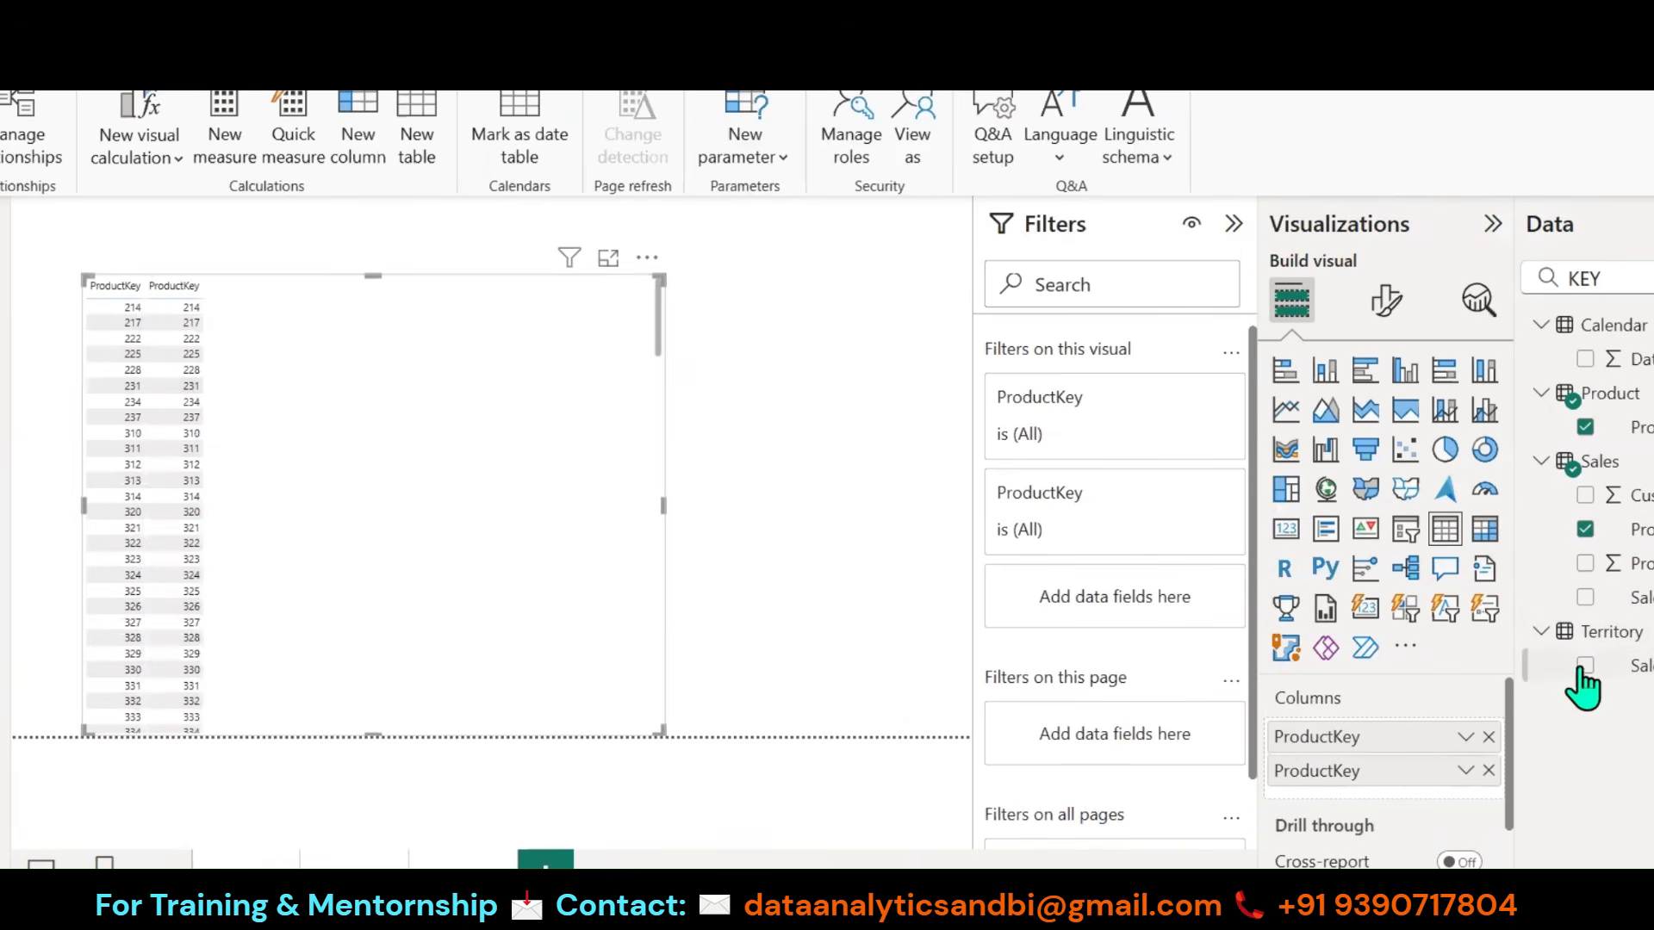
{"action": "left_click_drag", "start_coordinate": [1583, 670], "coordinate": [1461, 738]}
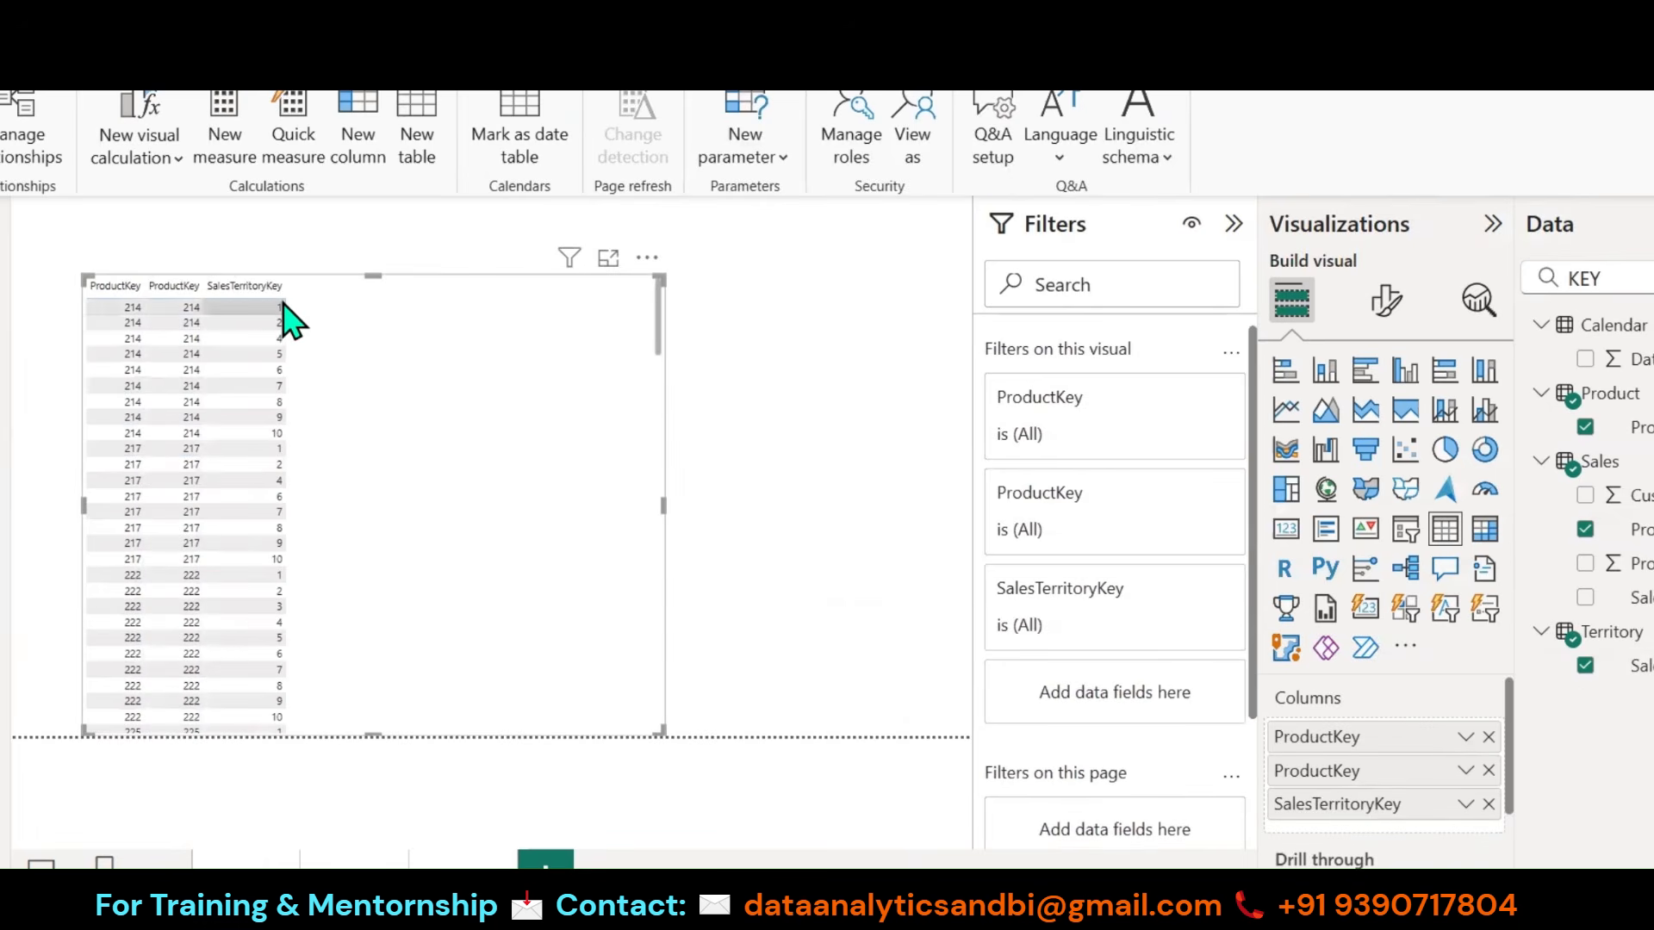
{"action": "left_click", "coordinate": [1584, 598]}
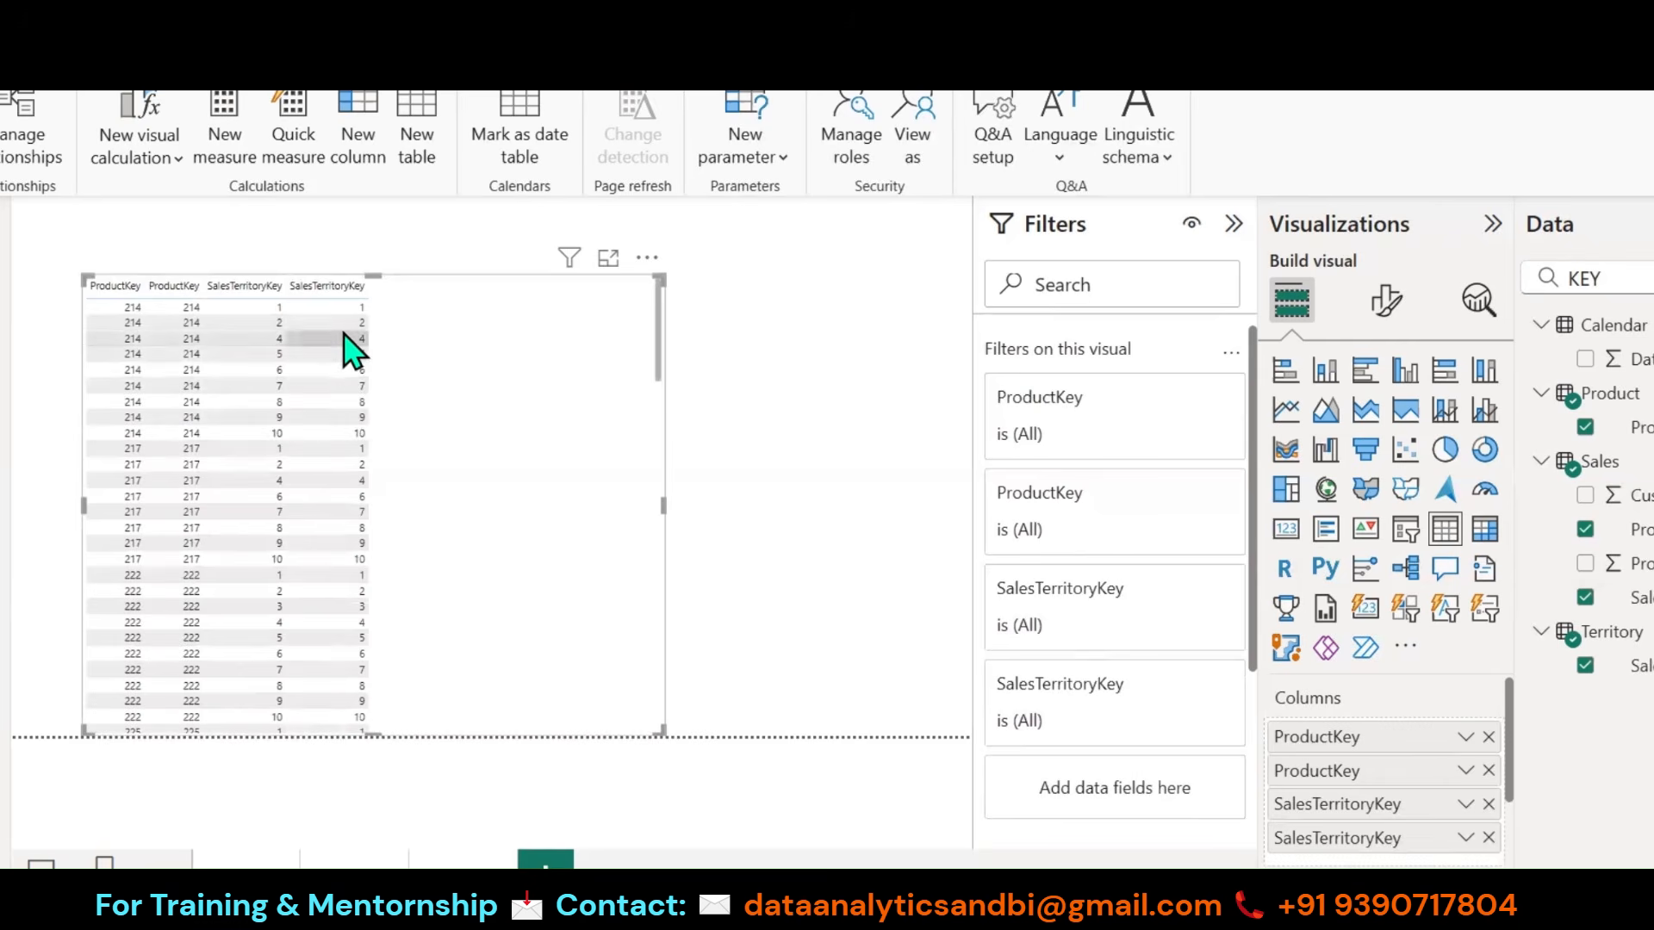
{"action": "scroll", "coordinate": [344, 453], "scroll_direction": "down", "scroll_amount": 10}
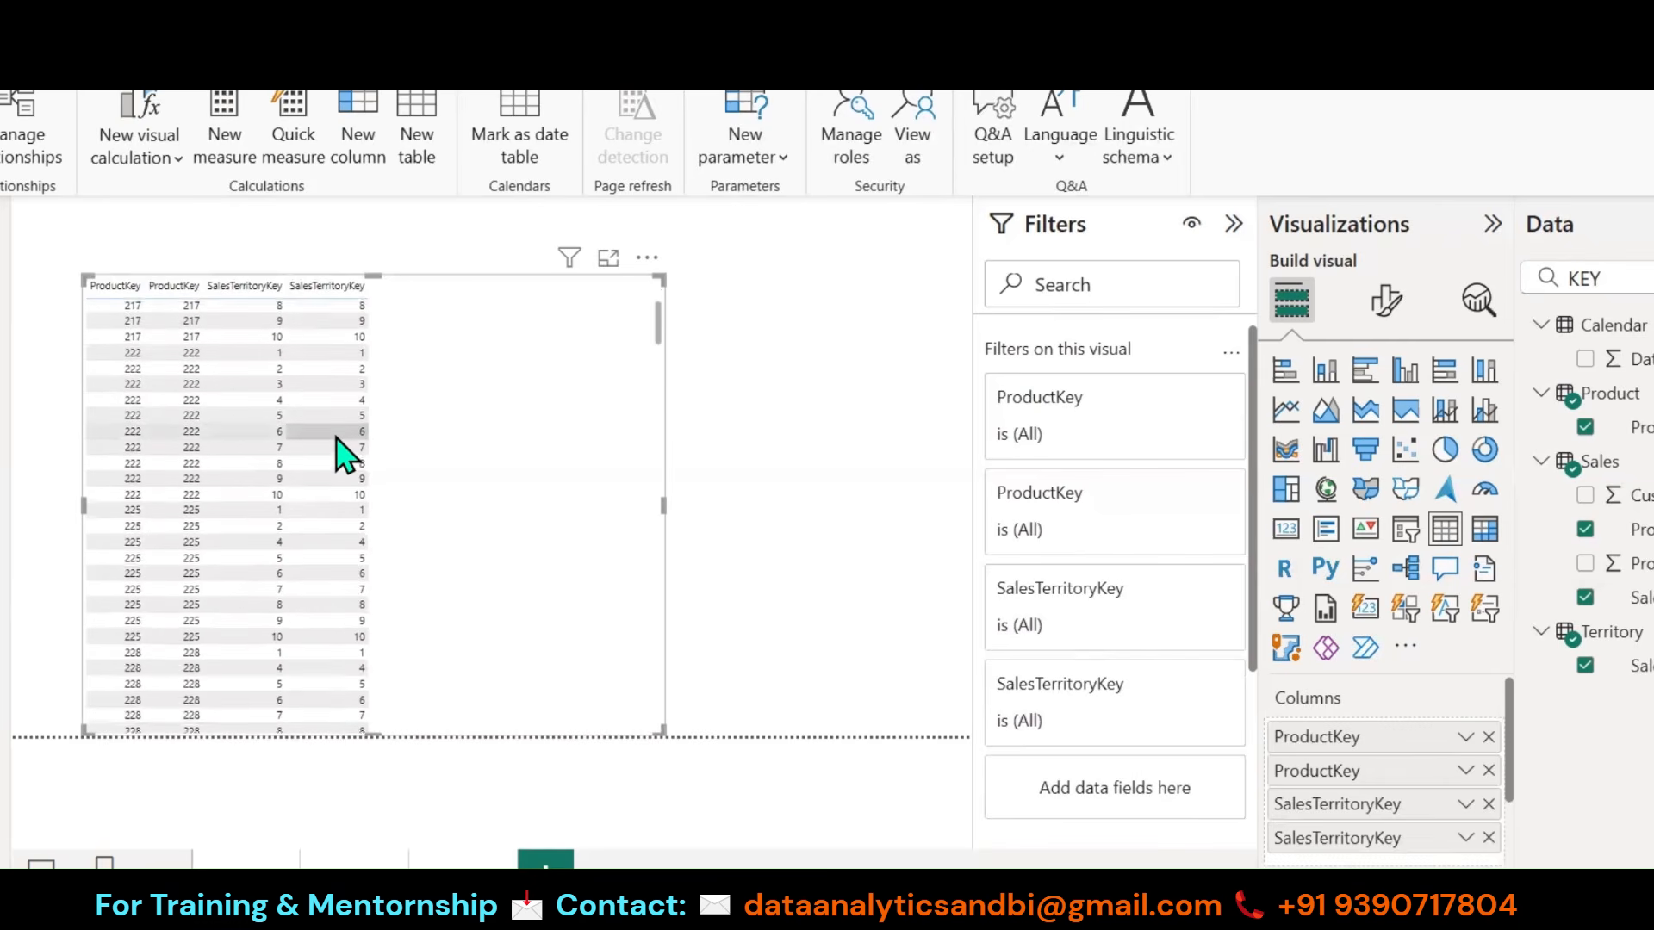
{"action": "scroll", "coordinate": [344, 452], "scroll_direction": "up", "scroll_amount": 10}
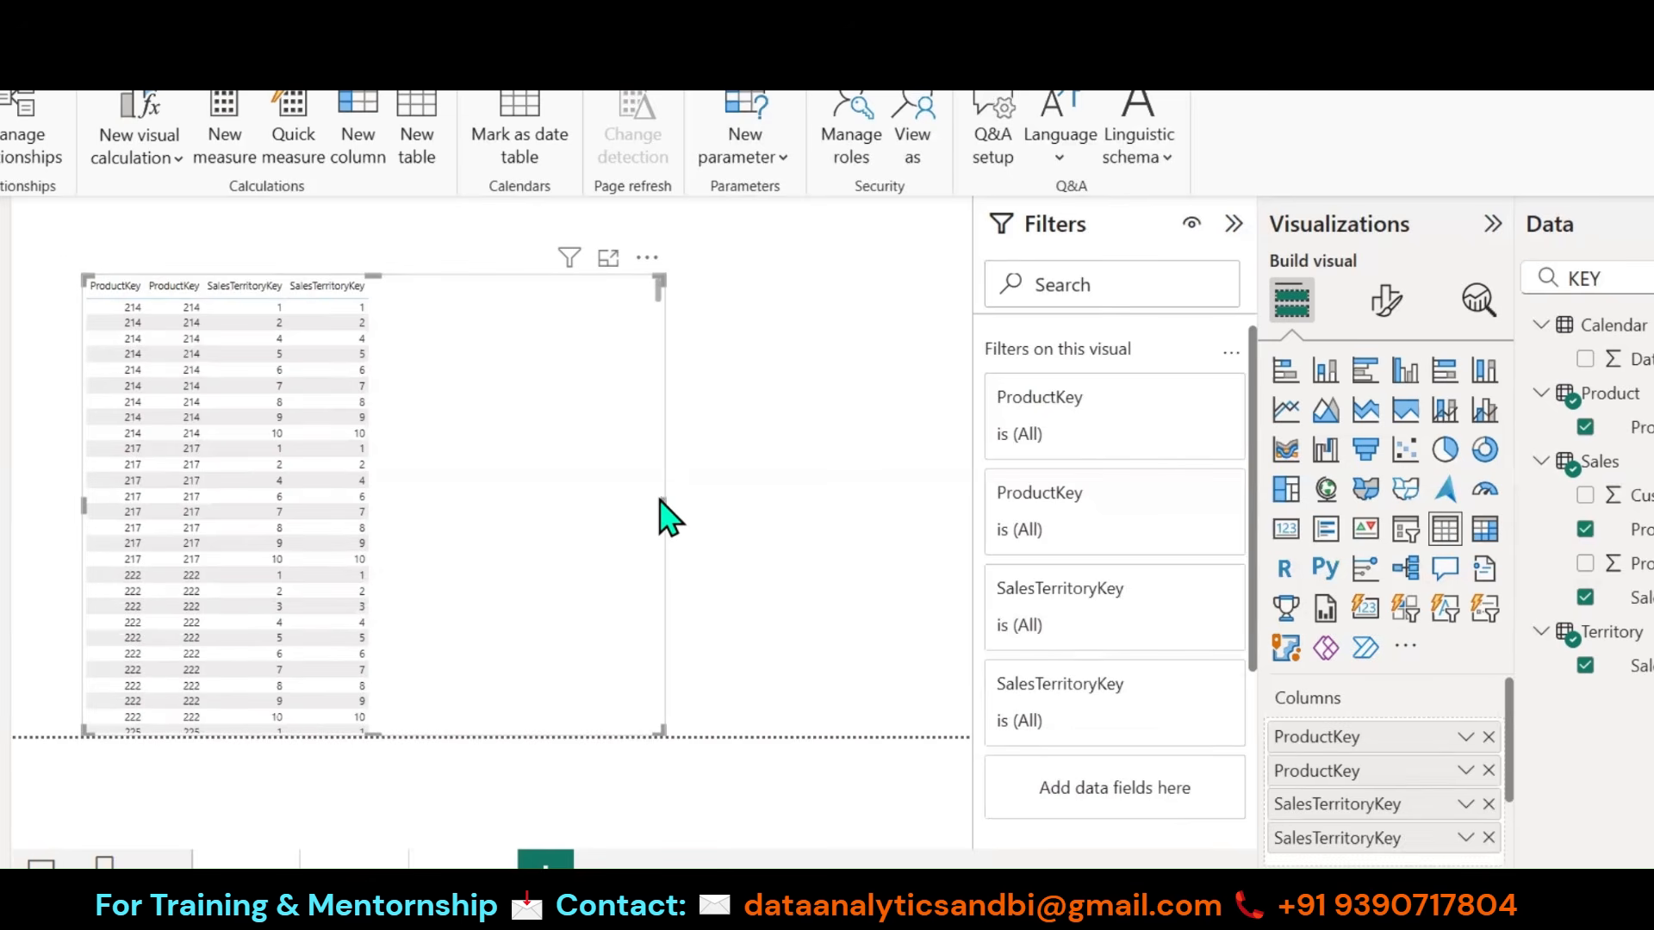
{"action": "left_click_drag", "start_coordinate": [663, 504], "coordinate": [462, 504]}
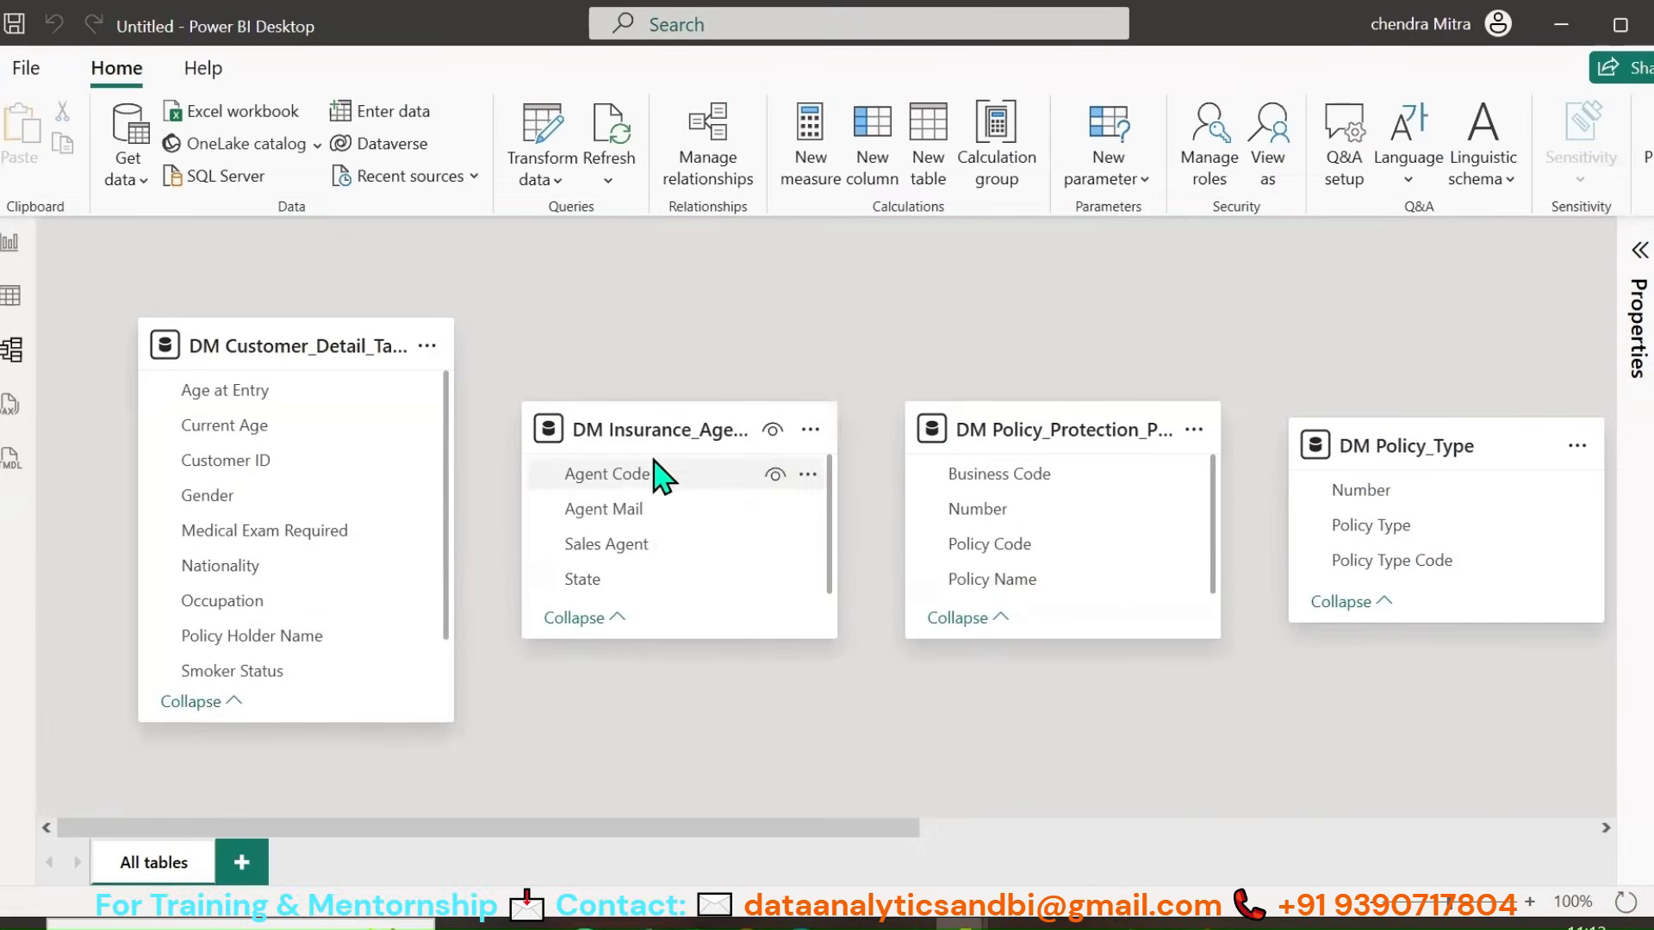
Step: In the insurance policy model, discard the pending query changes
{"action": "left_click", "coordinate": [1455, 243]}
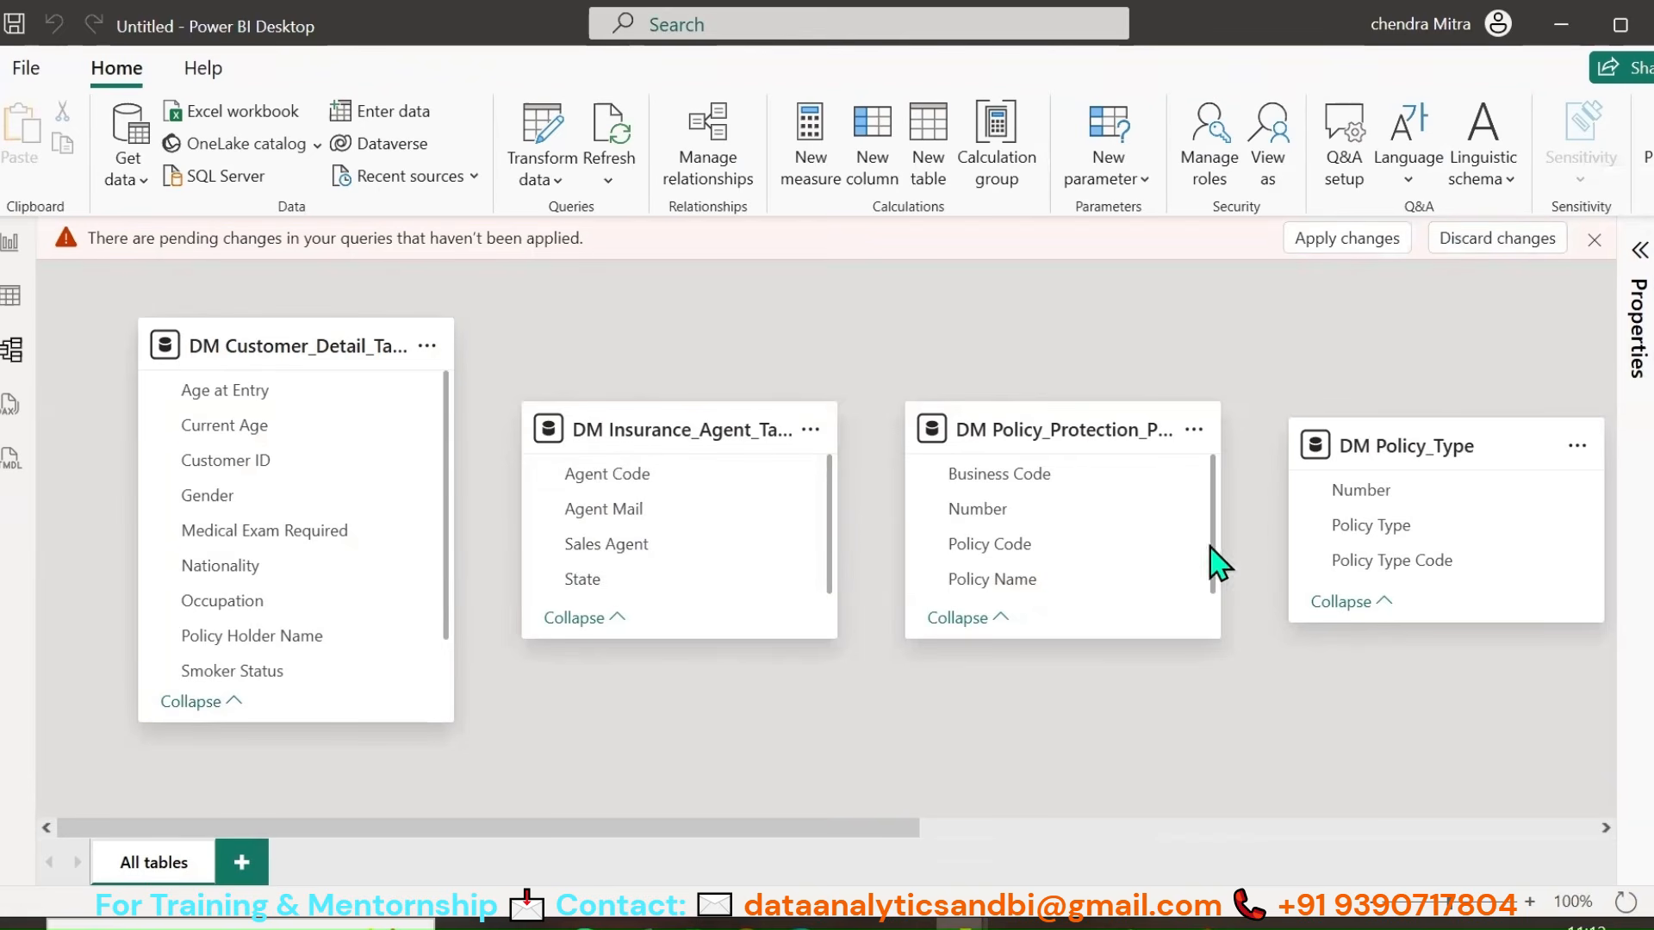
Step: Move the FCT Insurance_Policy_Table from the far end of the model diagram in among the dimension tables
{"action": "left_click", "coordinate": [996, 564]}
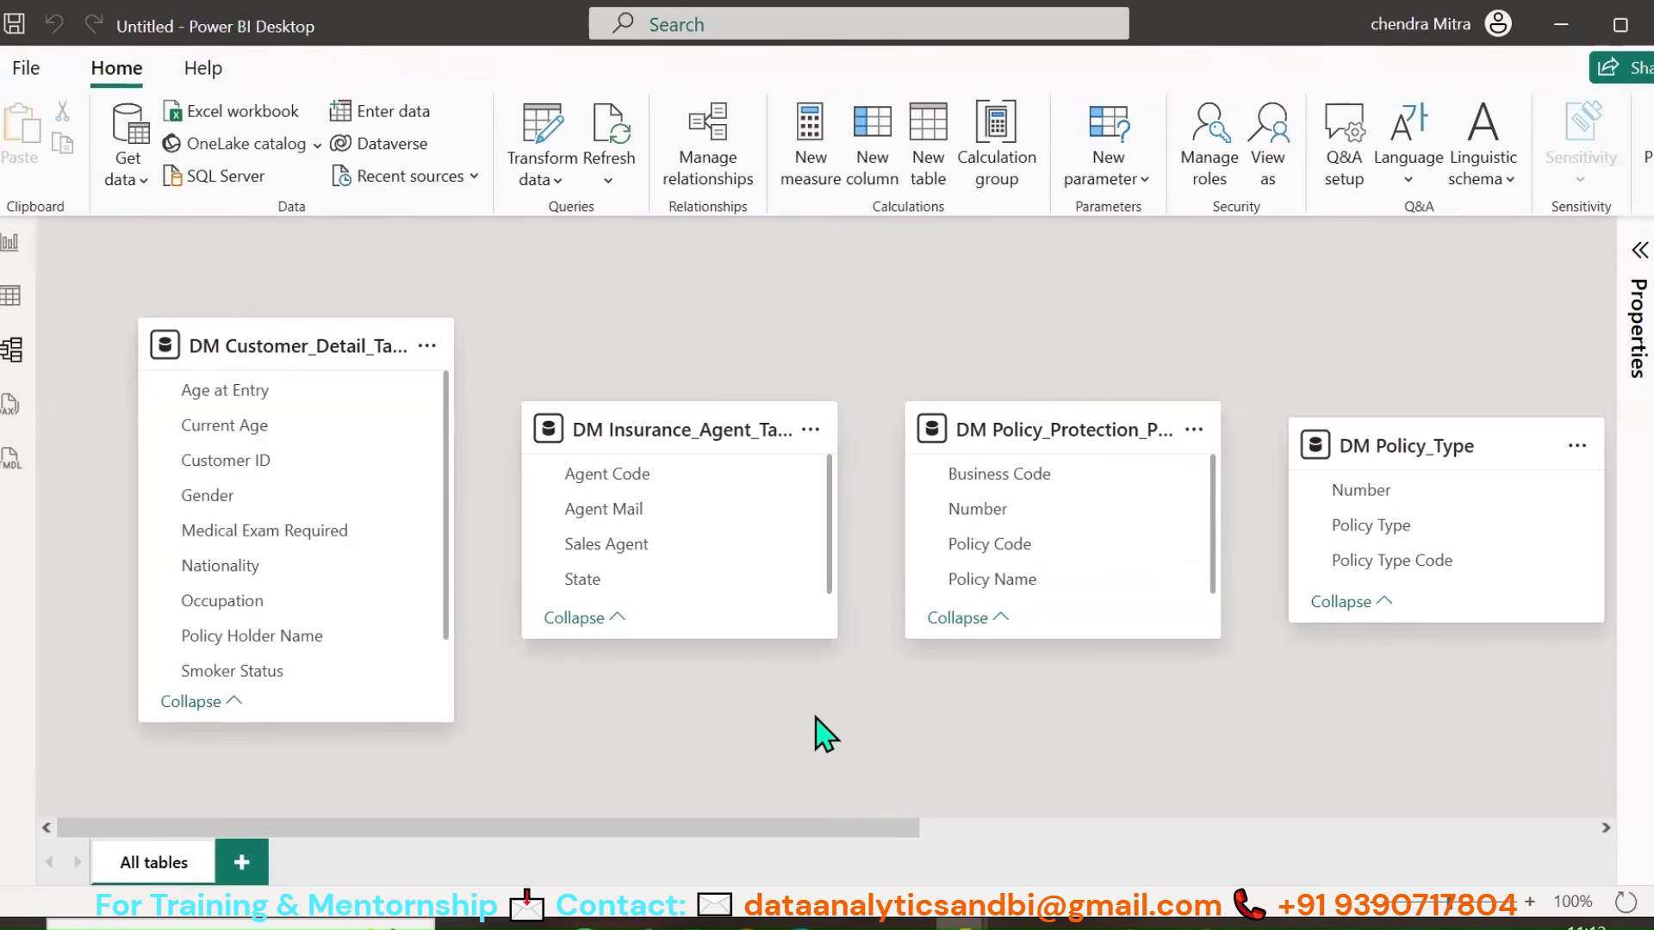
{"action": "left_click_drag", "start_coordinate": [712, 829], "coordinate": [1418, 829]}
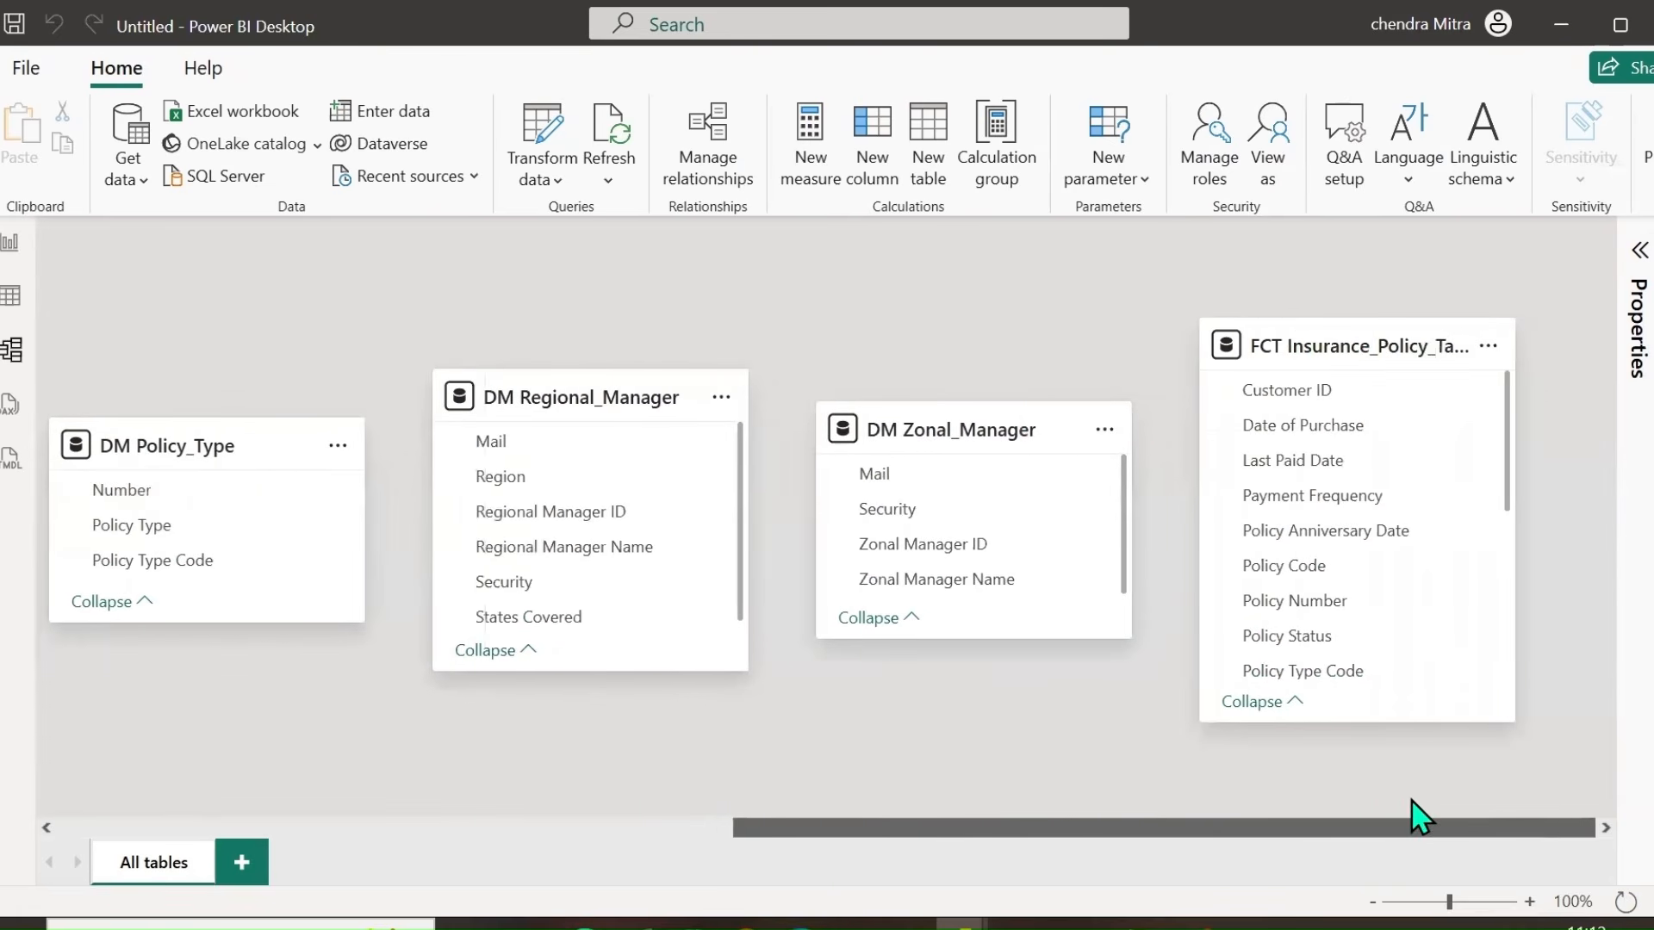
{"action": "left_click_drag", "start_coordinate": [1345, 337], "coordinate": [211, 336]}
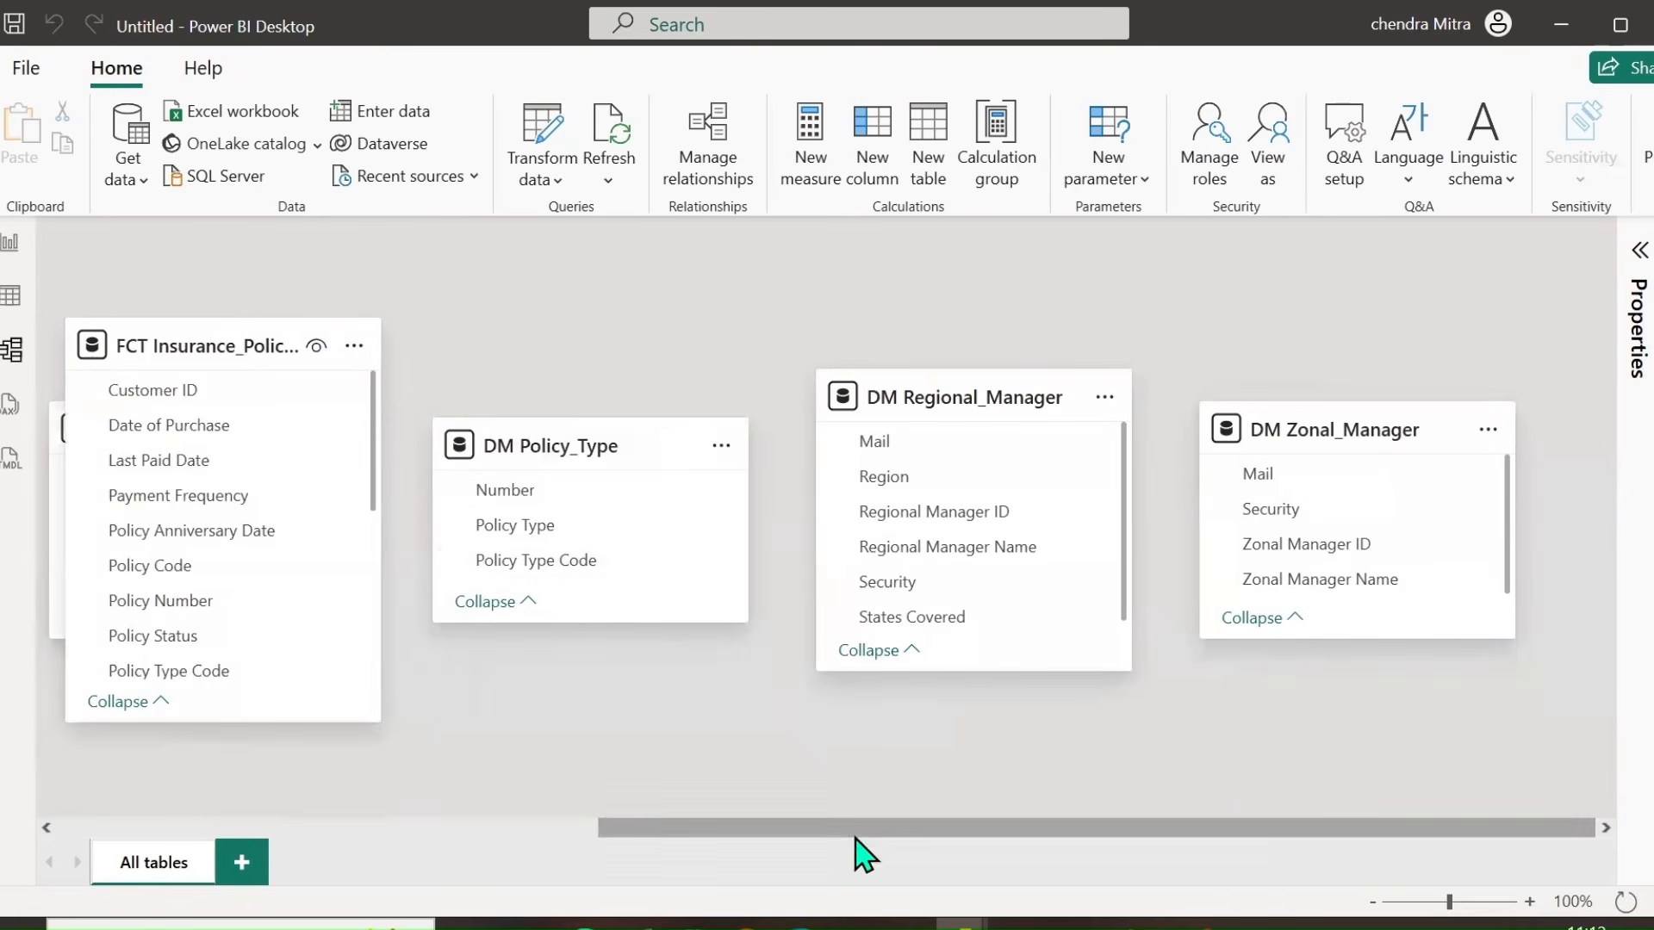
{"action": "left_click_drag", "start_coordinate": [866, 831], "coordinate": [413, 832]}
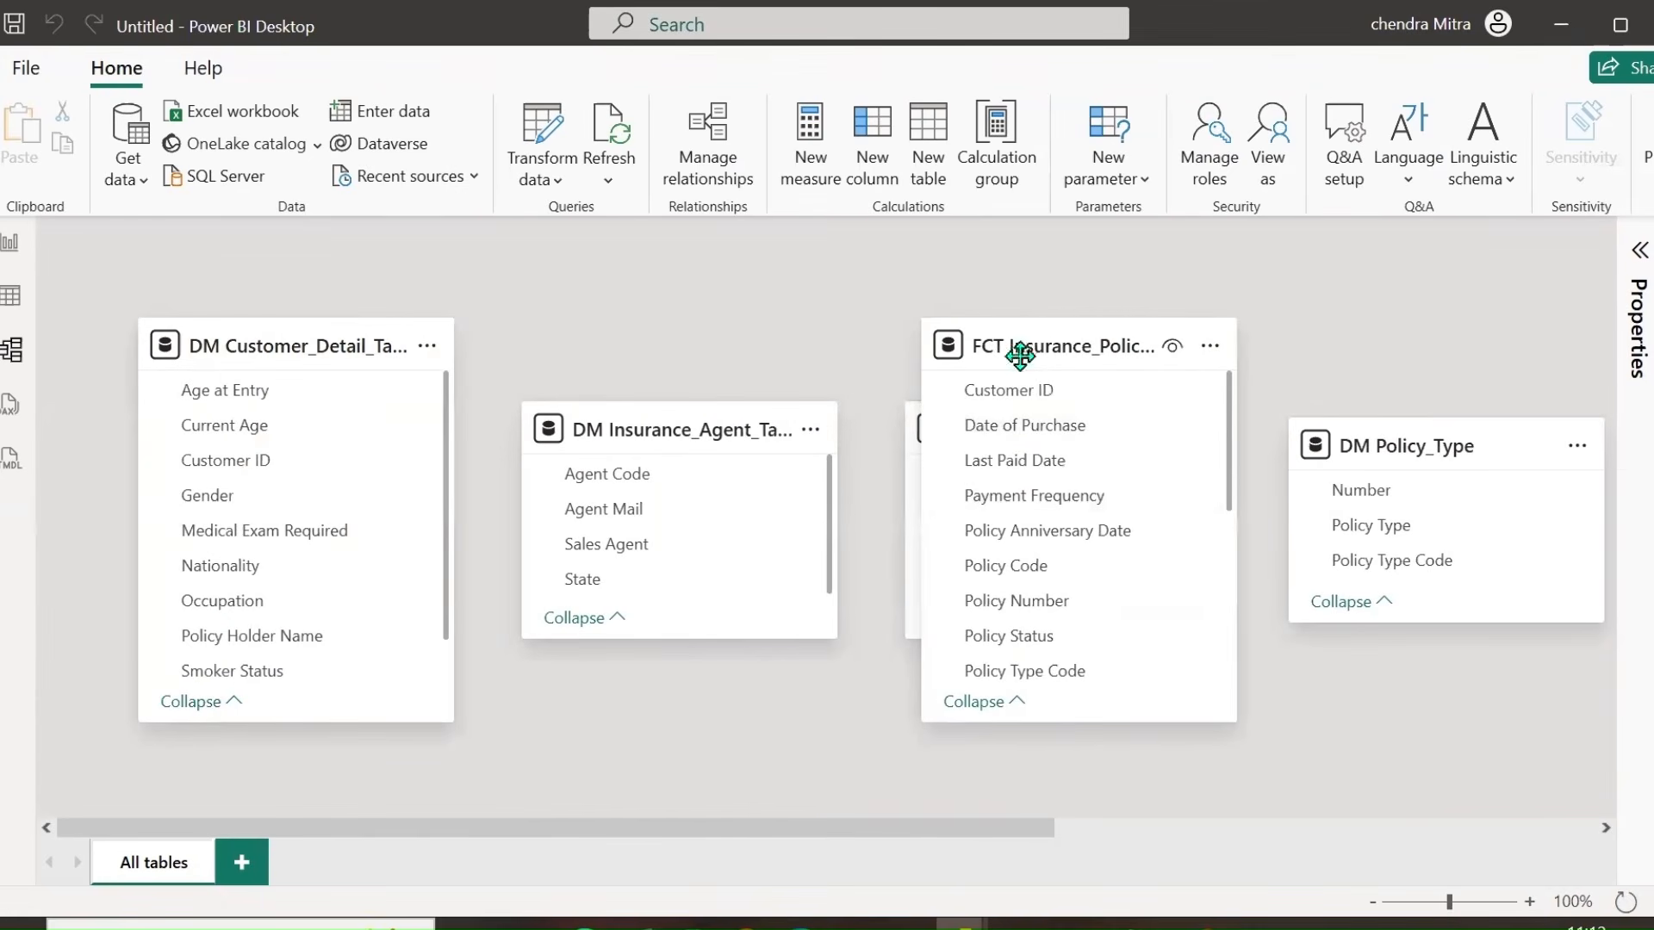
Step: Place FCT Insurance_Policy_Table between DM Customer_Detail_Table and DM Policy_Type, and move DM Insurance_Agent_Table and DM Policy_Protection_Plan below that row
{"action": "left_click_drag", "start_coordinate": [960, 358], "coordinate": [896, 360]}
{"action": "left_click_drag", "start_coordinate": [676, 435], "coordinate": [476, 819]}
{"action": "left_click_drag", "start_coordinate": [949, 347], "coordinate": [900, 356]}
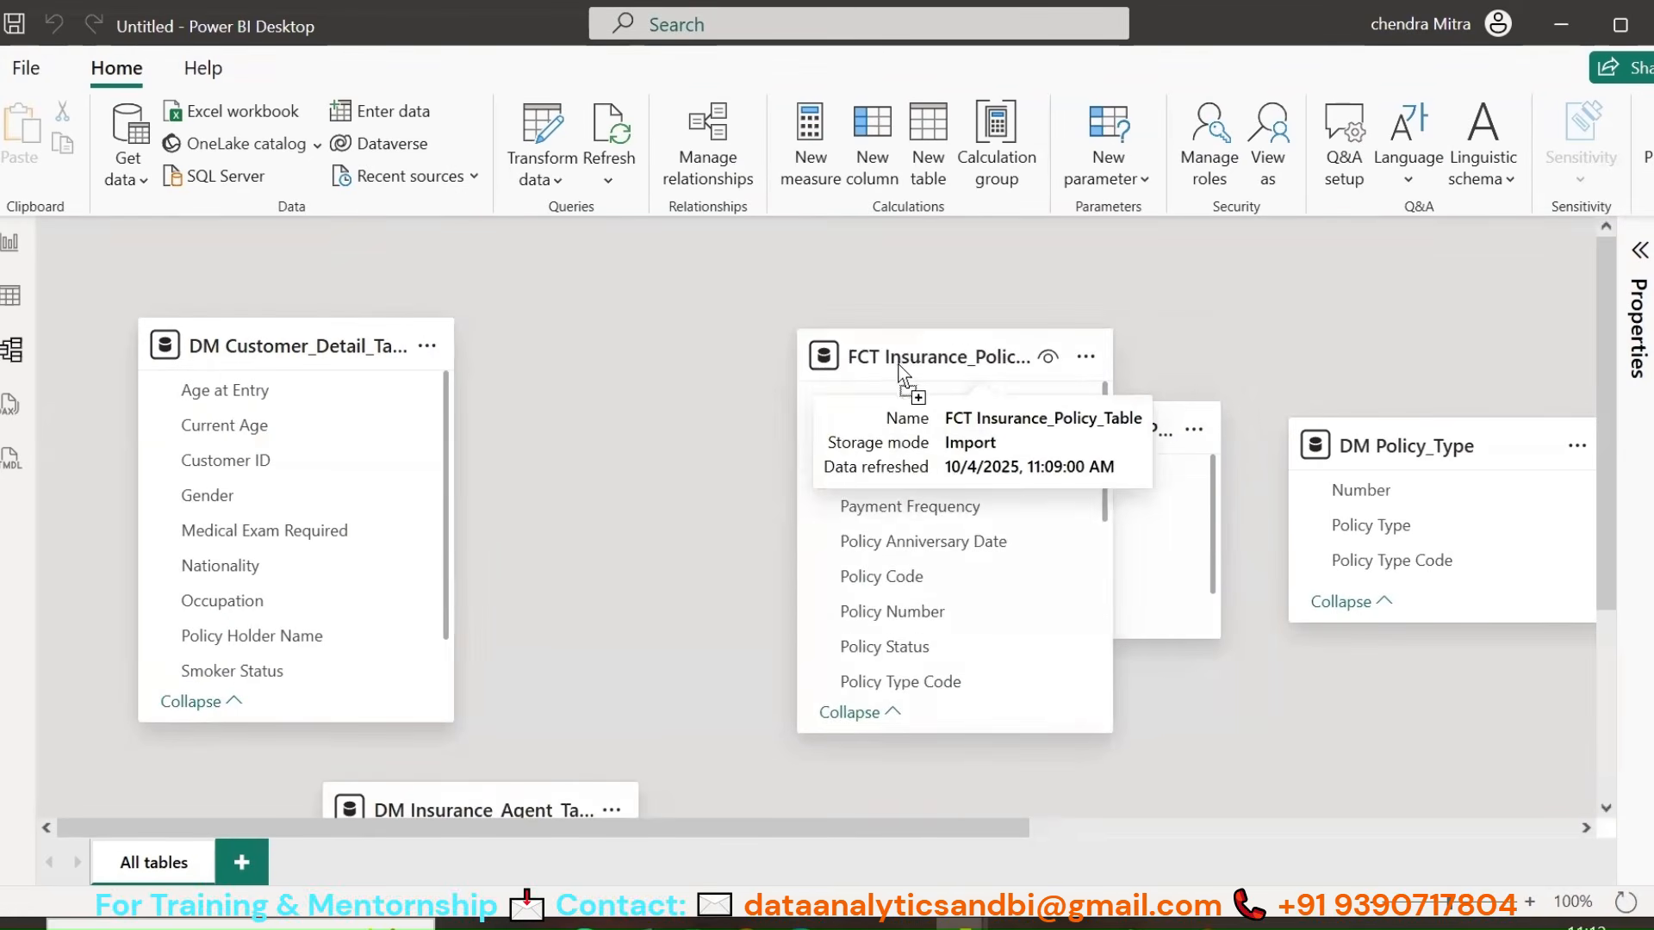
{"action": "left_click_drag", "start_coordinate": [1108, 428], "coordinate": [1270, 787]}
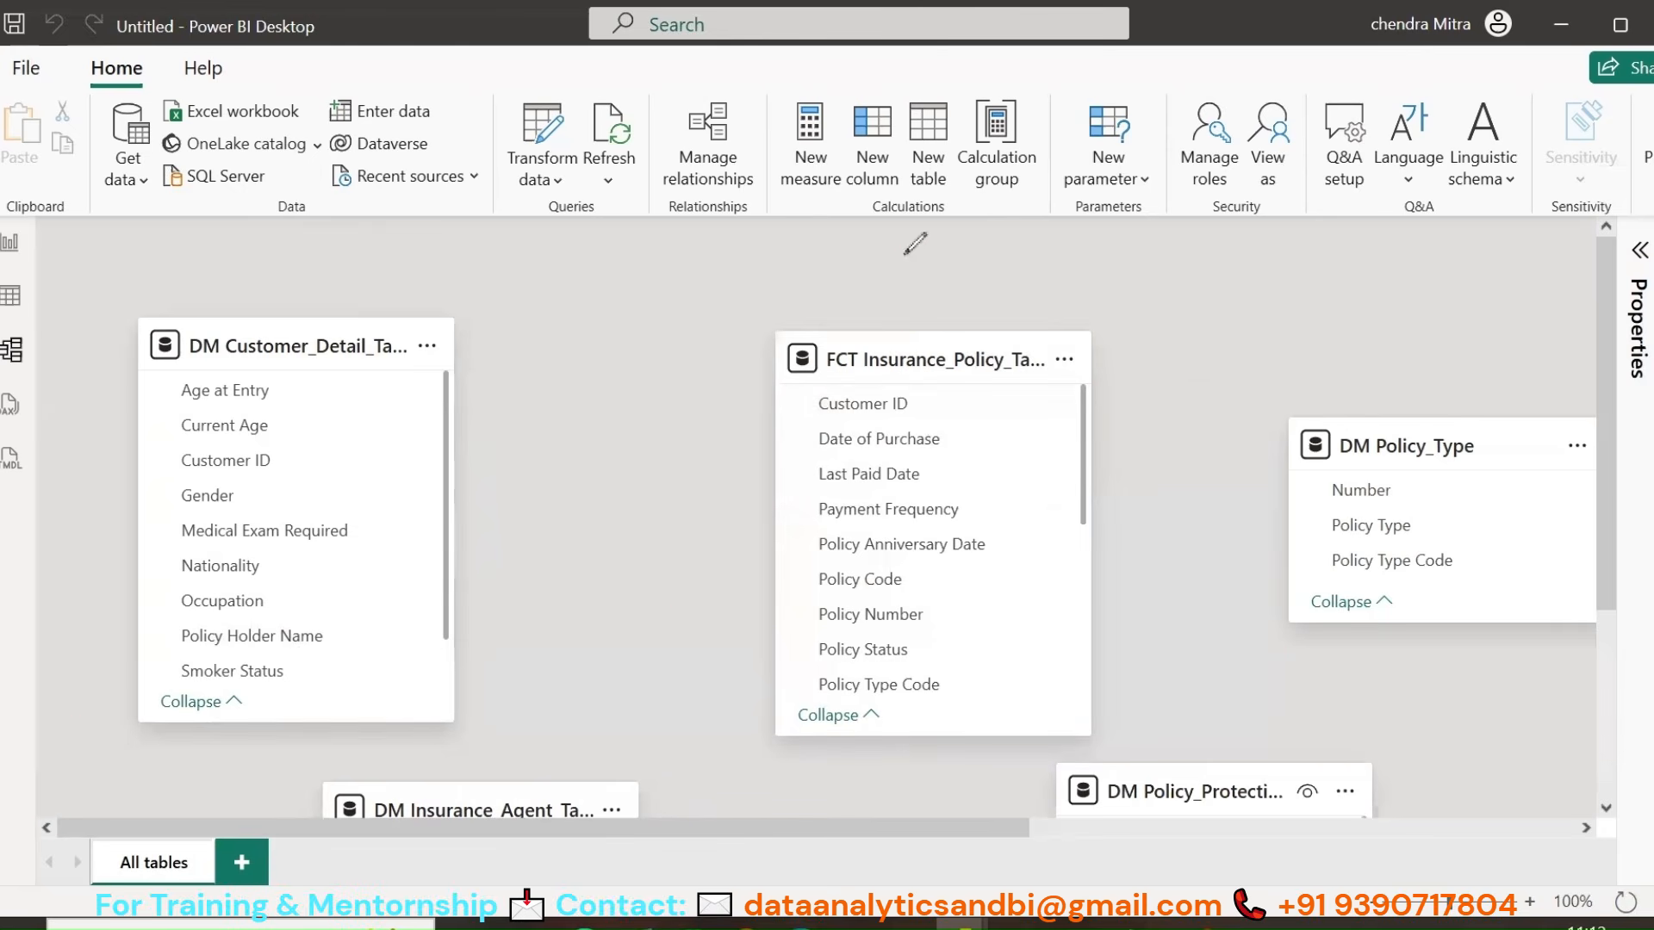
{"action": "mouse_move", "coordinate": [904, 255]}
{"action": "left_mouse_down"}
{"action": "mouse_move", "coordinate": [902, 331]}
{"action": "mouse_move", "coordinate": [924, 298]}
{"action": "mouse_move", "coordinate": [975, 300]}
{"action": "mouse_move", "coordinate": [999, 241]}
{"action": "mouse_move", "coordinate": [1008, 268]}
{"action": "left_mouse_up"}
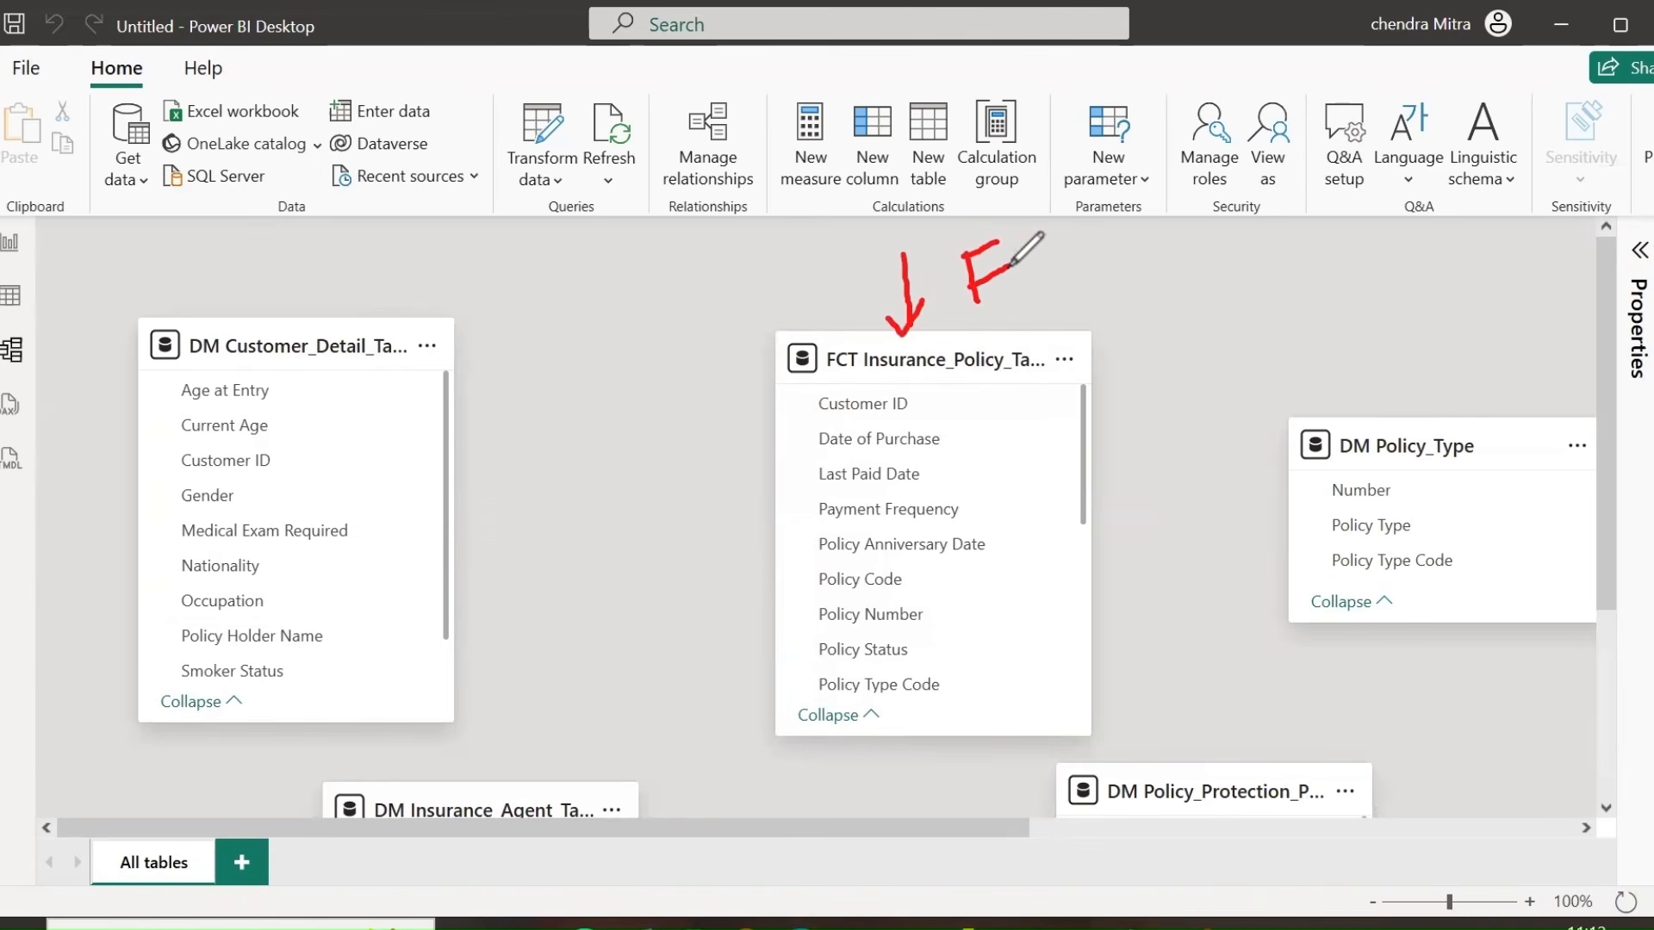
{"action": "left_click_drag", "start_coordinate": [234, 258], "coordinate": [272, 323]}
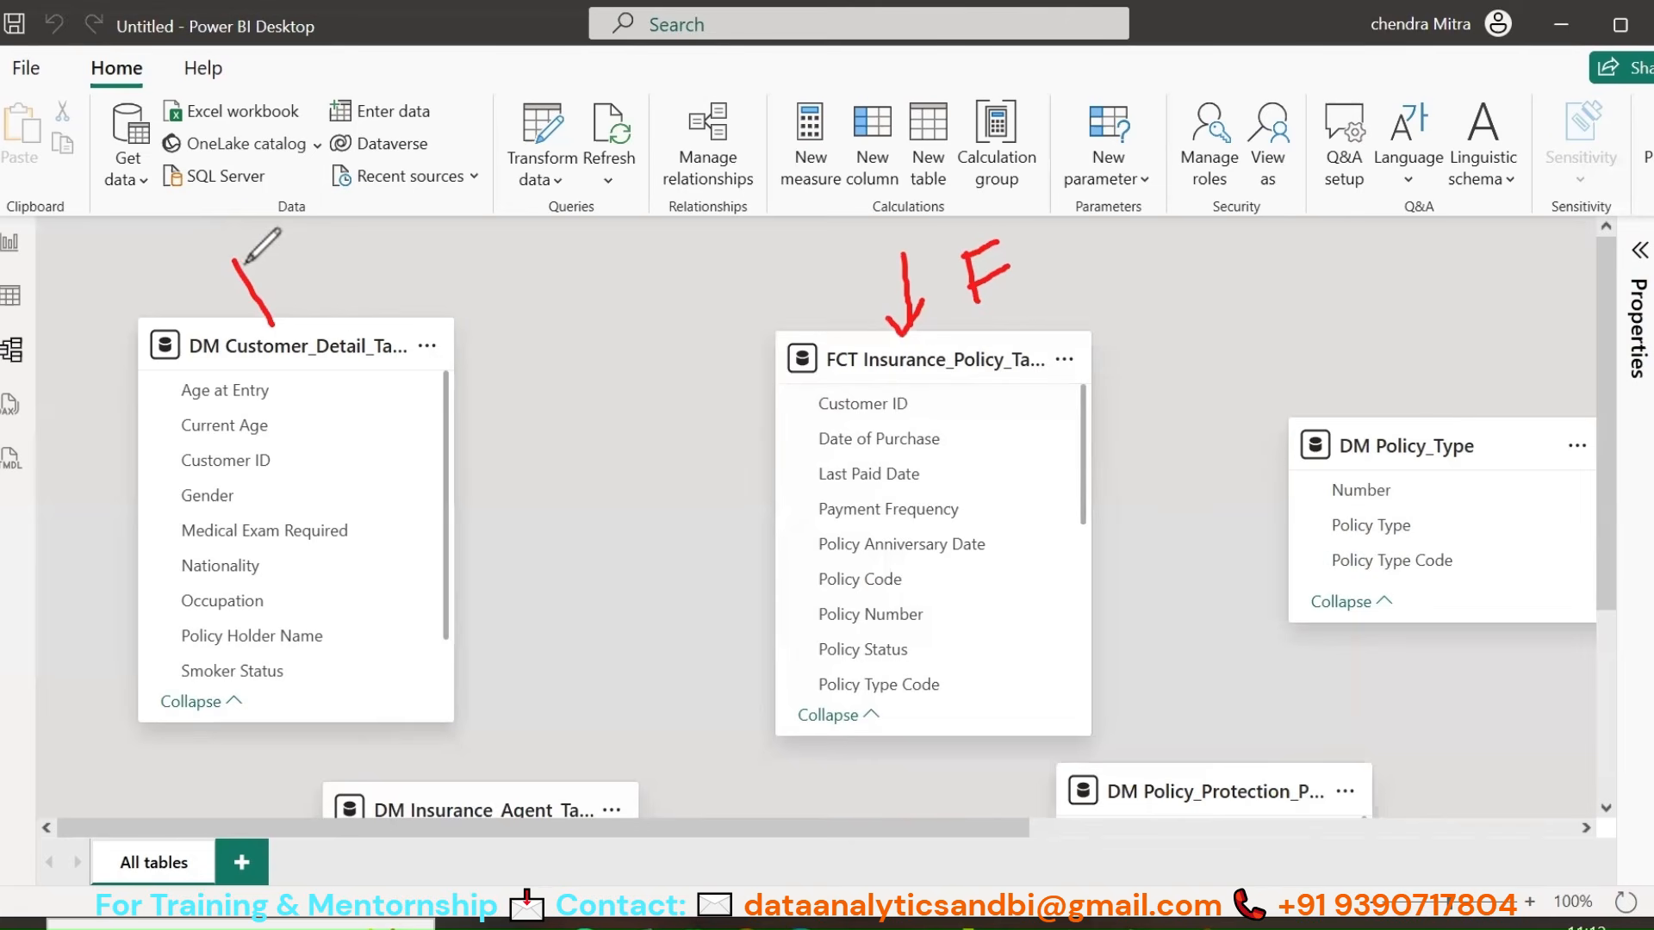
{"action": "mouse_move", "coordinate": [240, 259]}
{"action": "left_mouse_down"}
{"action": "mouse_move", "coordinate": [277, 248]}
{"action": "mouse_move", "coordinate": [300, 274]}
{"action": "mouse_move", "coordinate": [260, 302]}
{"action": "mouse_move", "coordinate": [284, 355]}
{"action": "left_mouse_up"}
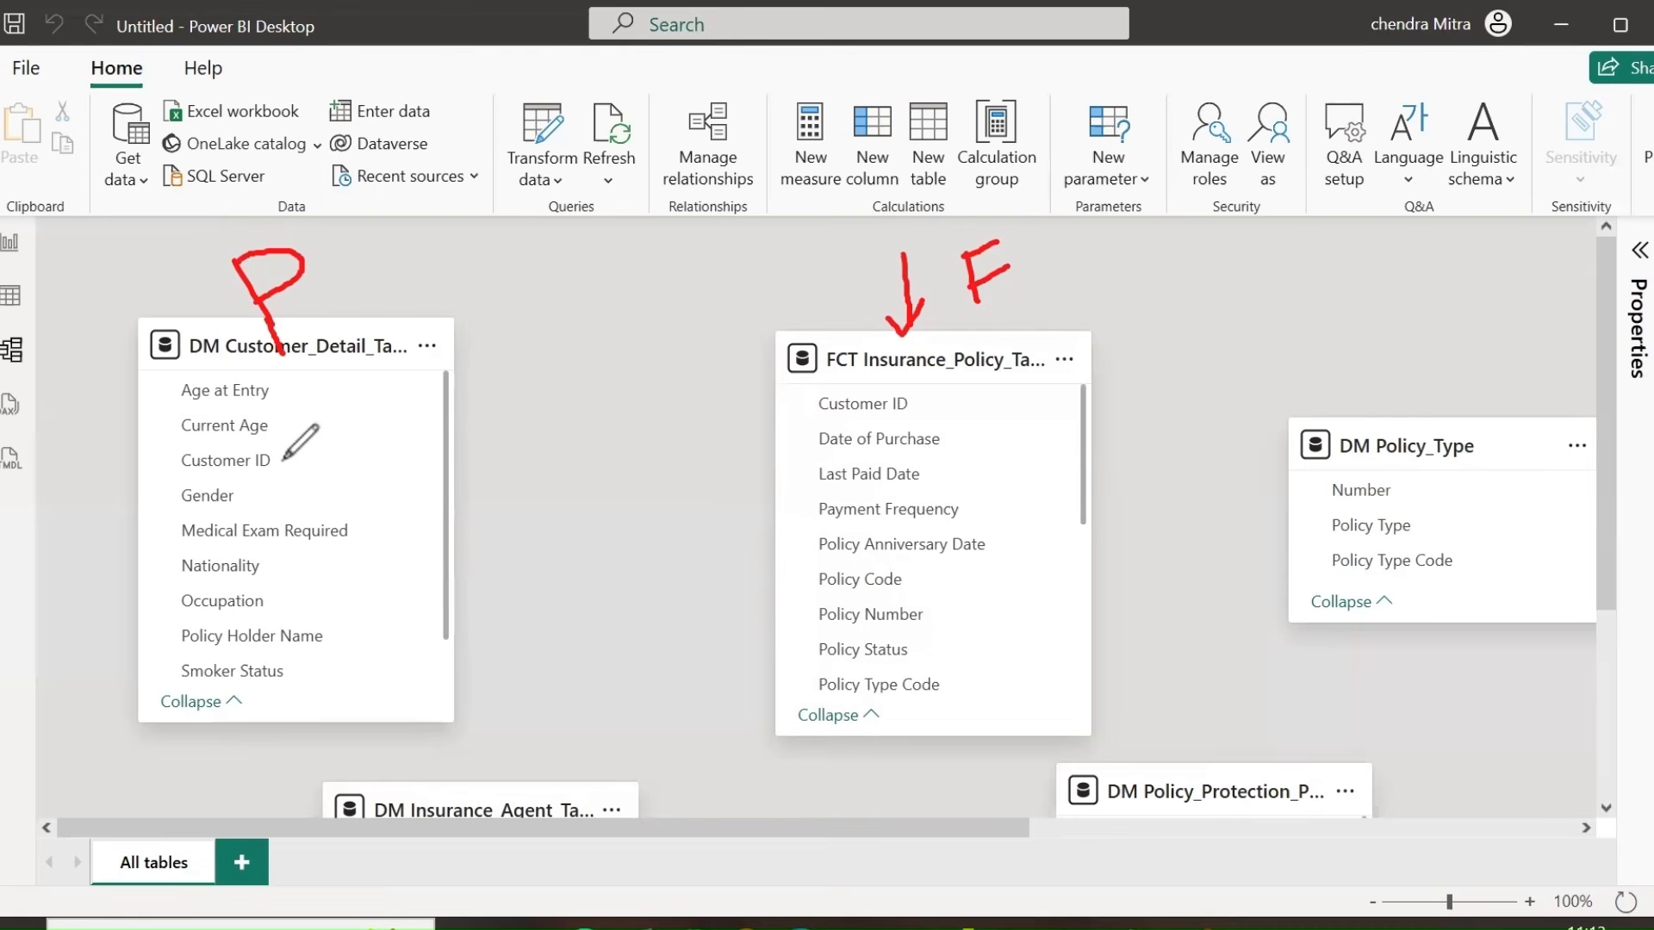
{"action": "left_click_drag", "start_coordinate": [284, 459], "coordinate": [806, 405]}
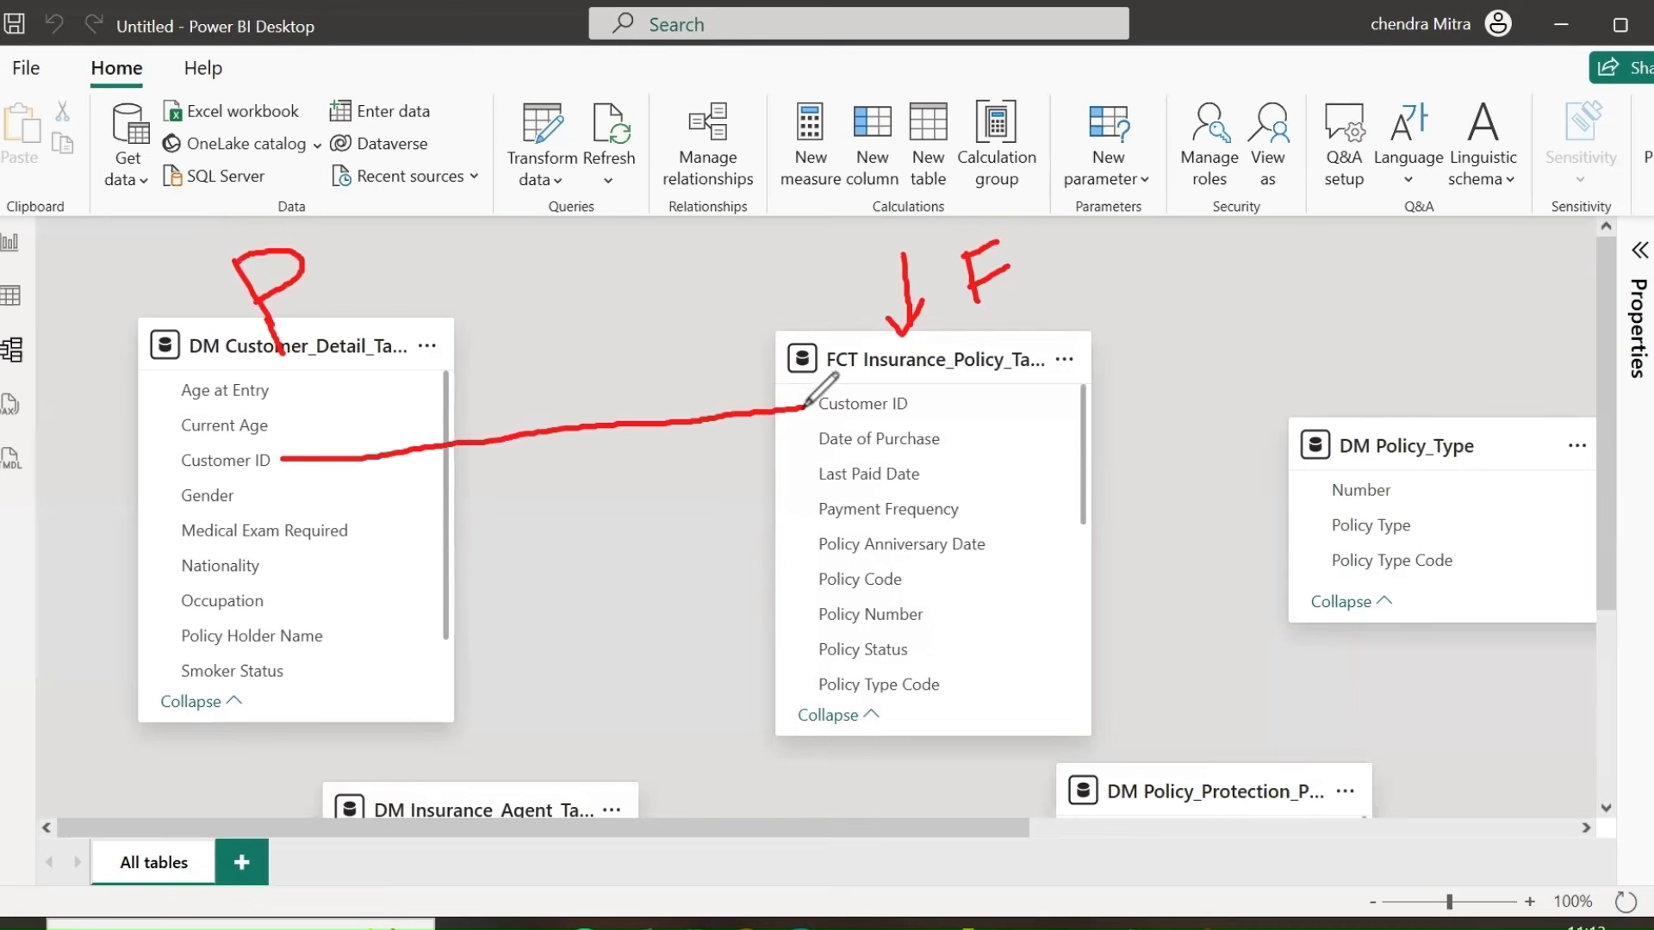
{"action": "mouse_move", "coordinate": [564, 419]}
{"action": "left_mouse_down"}
{"action": "mouse_move", "coordinate": [603, 428]}
{"action": "mouse_move", "coordinate": [576, 468]}
{"action": "mouse_move", "coordinate": [634, 443]}
{"action": "left_mouse_up"}
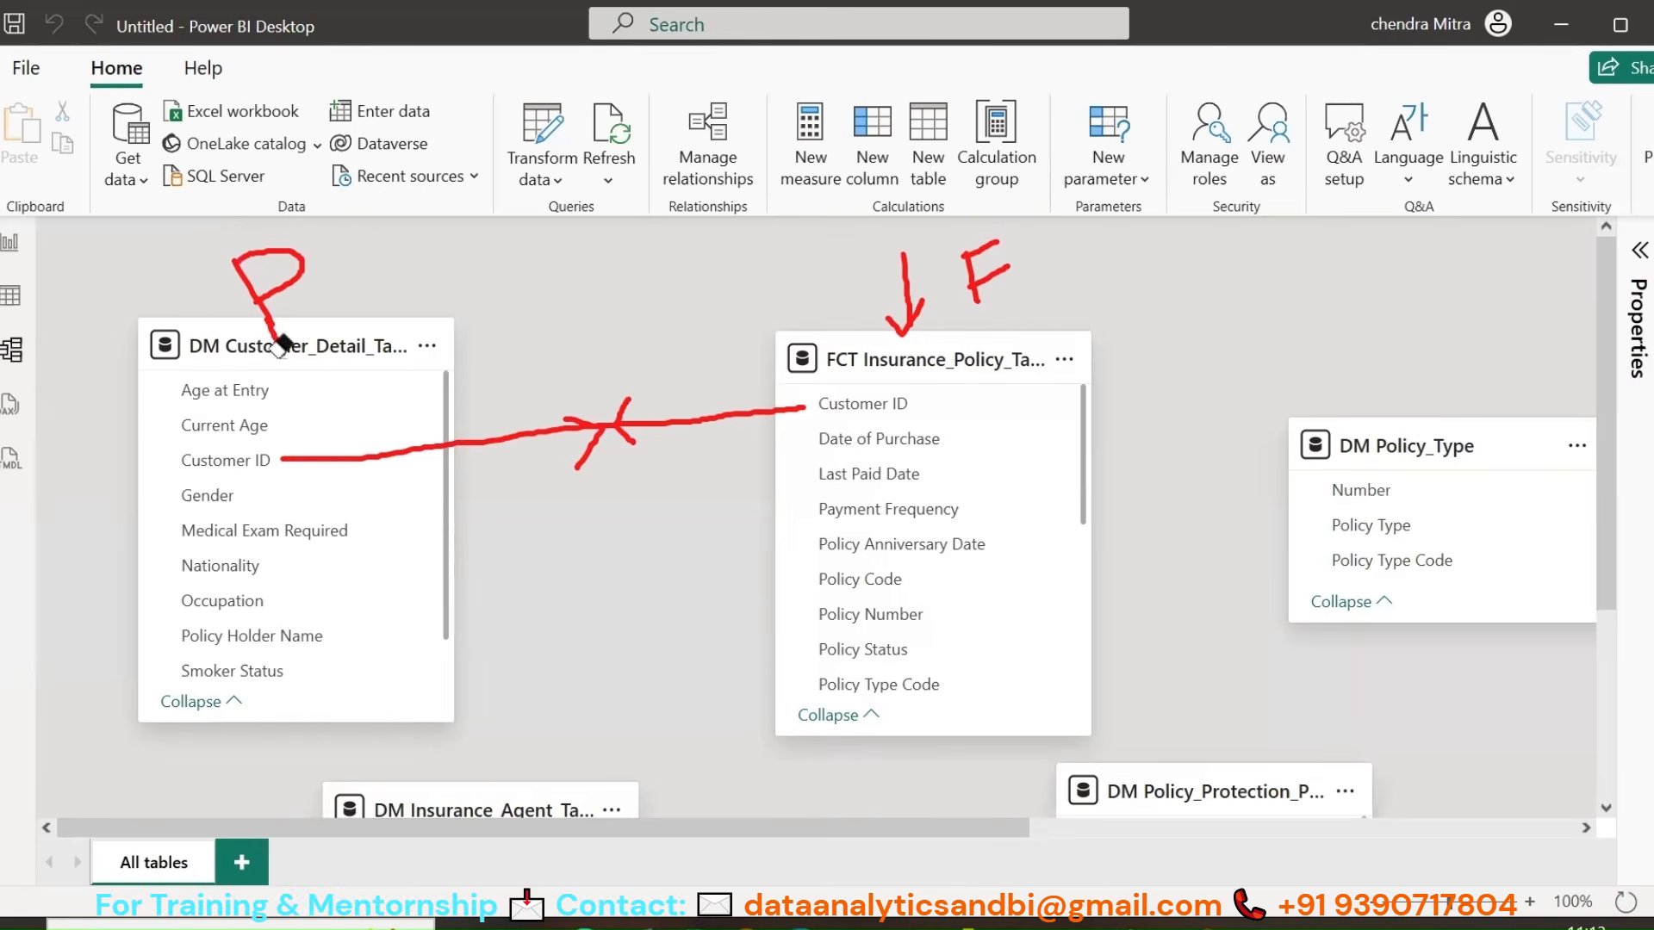
{"action": "mouse_move", "coordinate": [277, 344]}
{"action": "left_mouse_down"}
{"action": "mouse_move", "coordinate": [261, 497]}
{"action": "mouse_move", "coordinate": [566, 500]}
{"action": "mouse_move", "coordinate": [799, 314]}
{"action": "mouse_move", "coordinate": [960, 295]}
{"action": "left_mouse_up"}
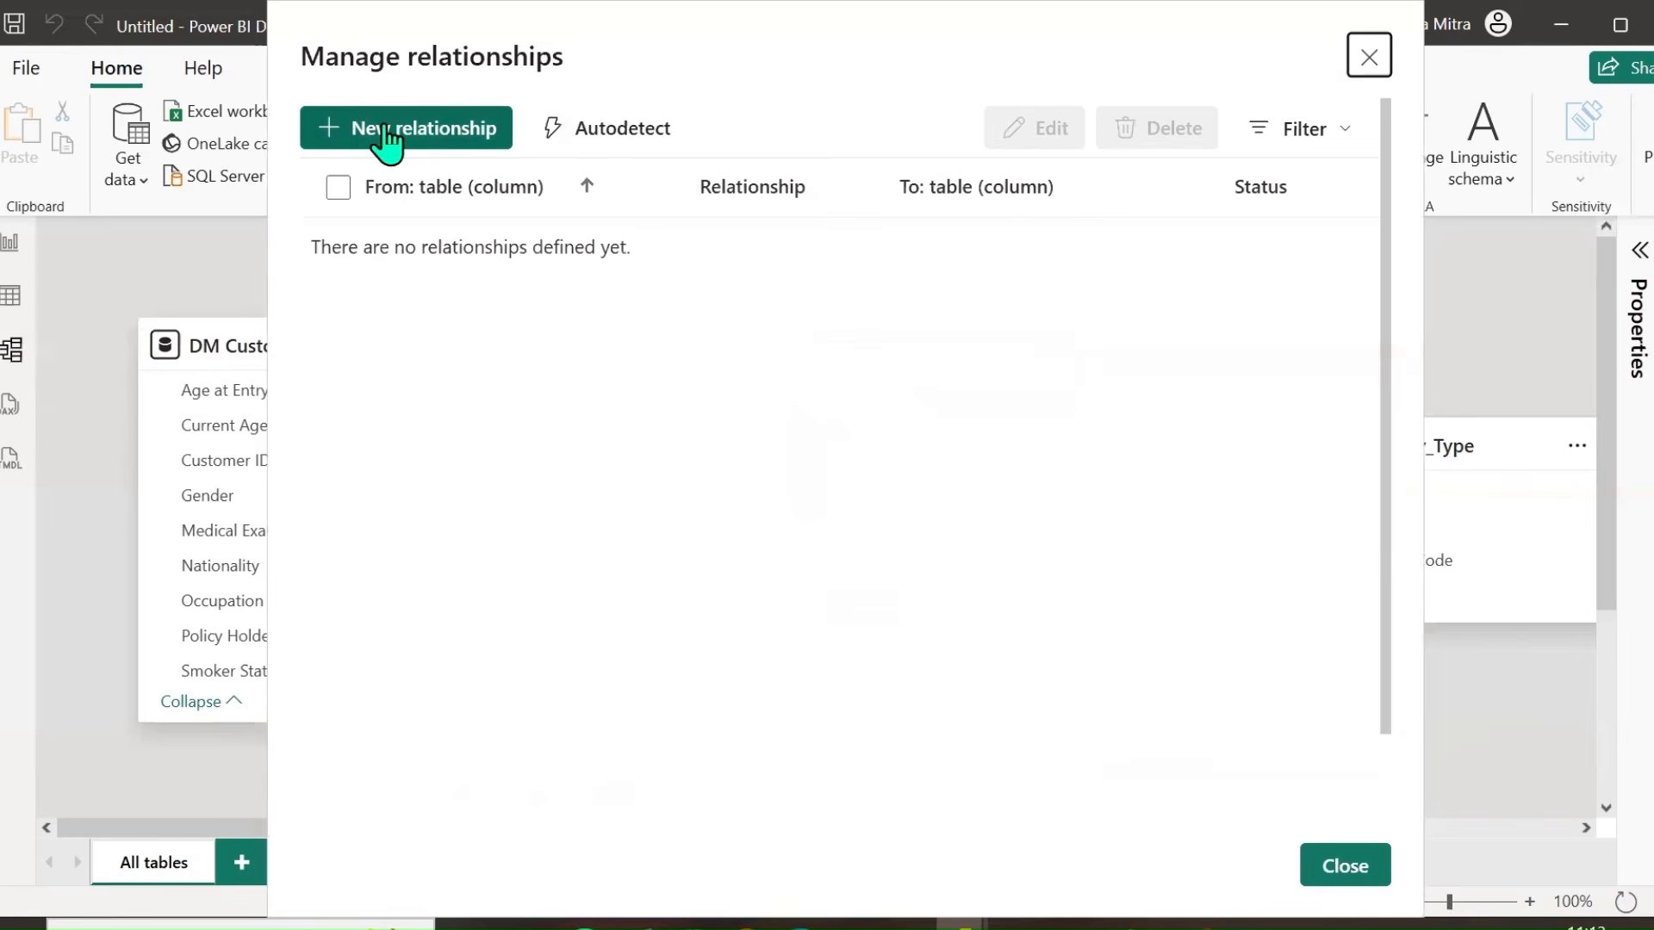
Step: Set up a new relationship from FCT Insurance_Policy_Table to DM Customer_Detail_Table
{"action": "left_click", "coordinate": [387, 131]}
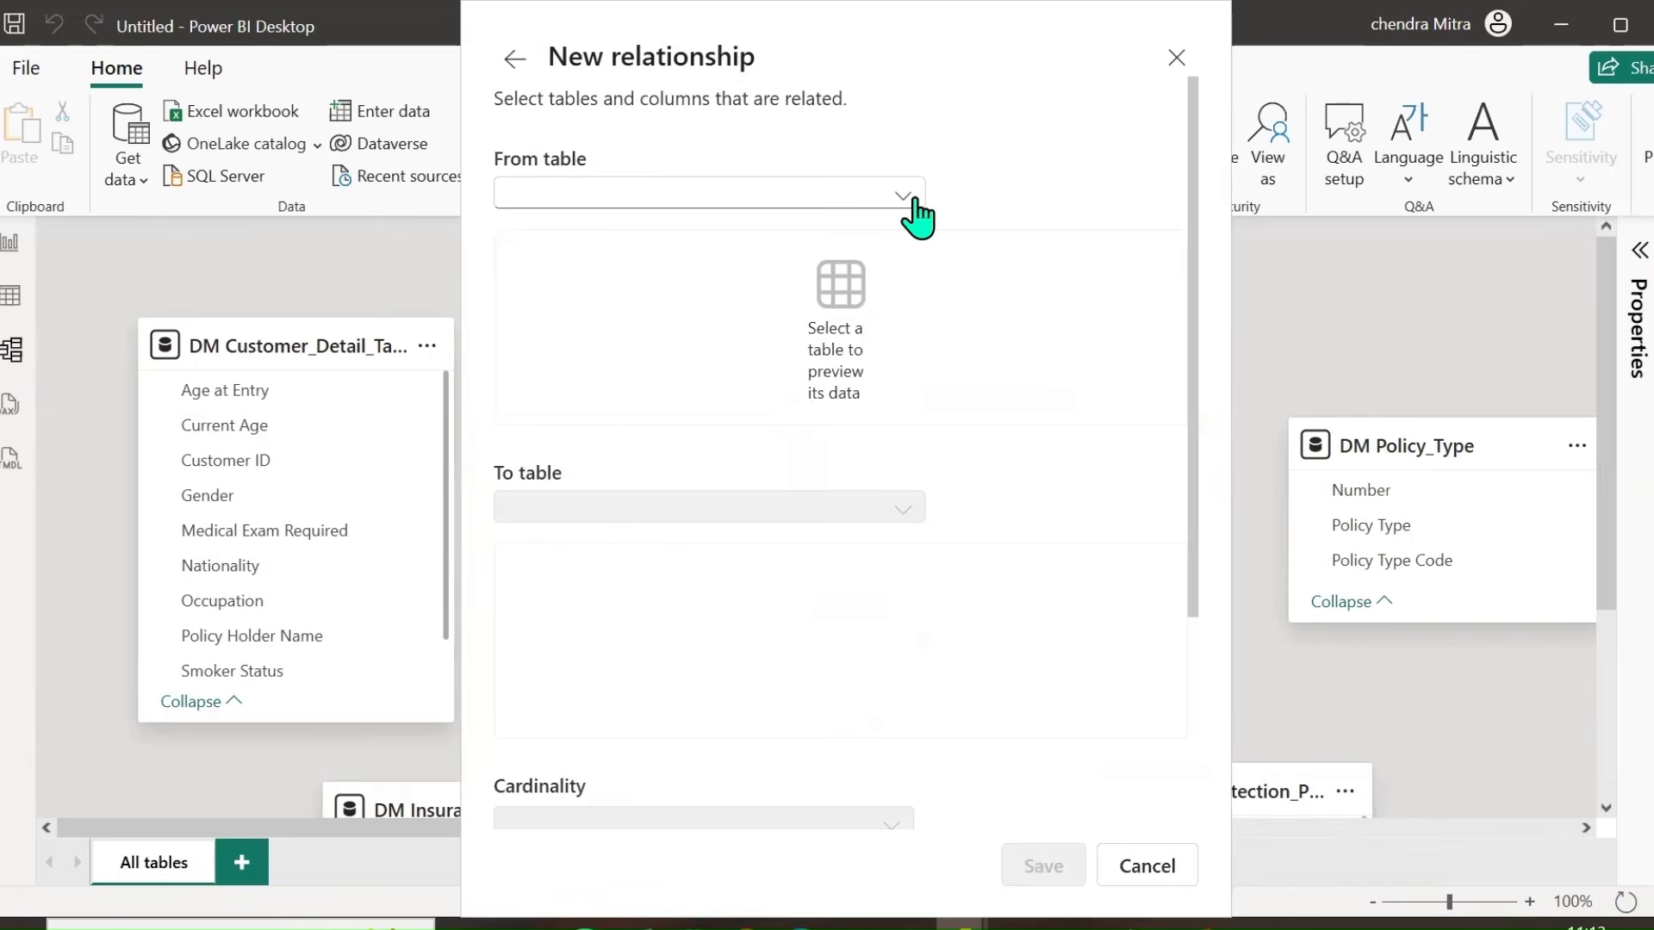
{"action": "left_click", "coordinate": [902, 200]}
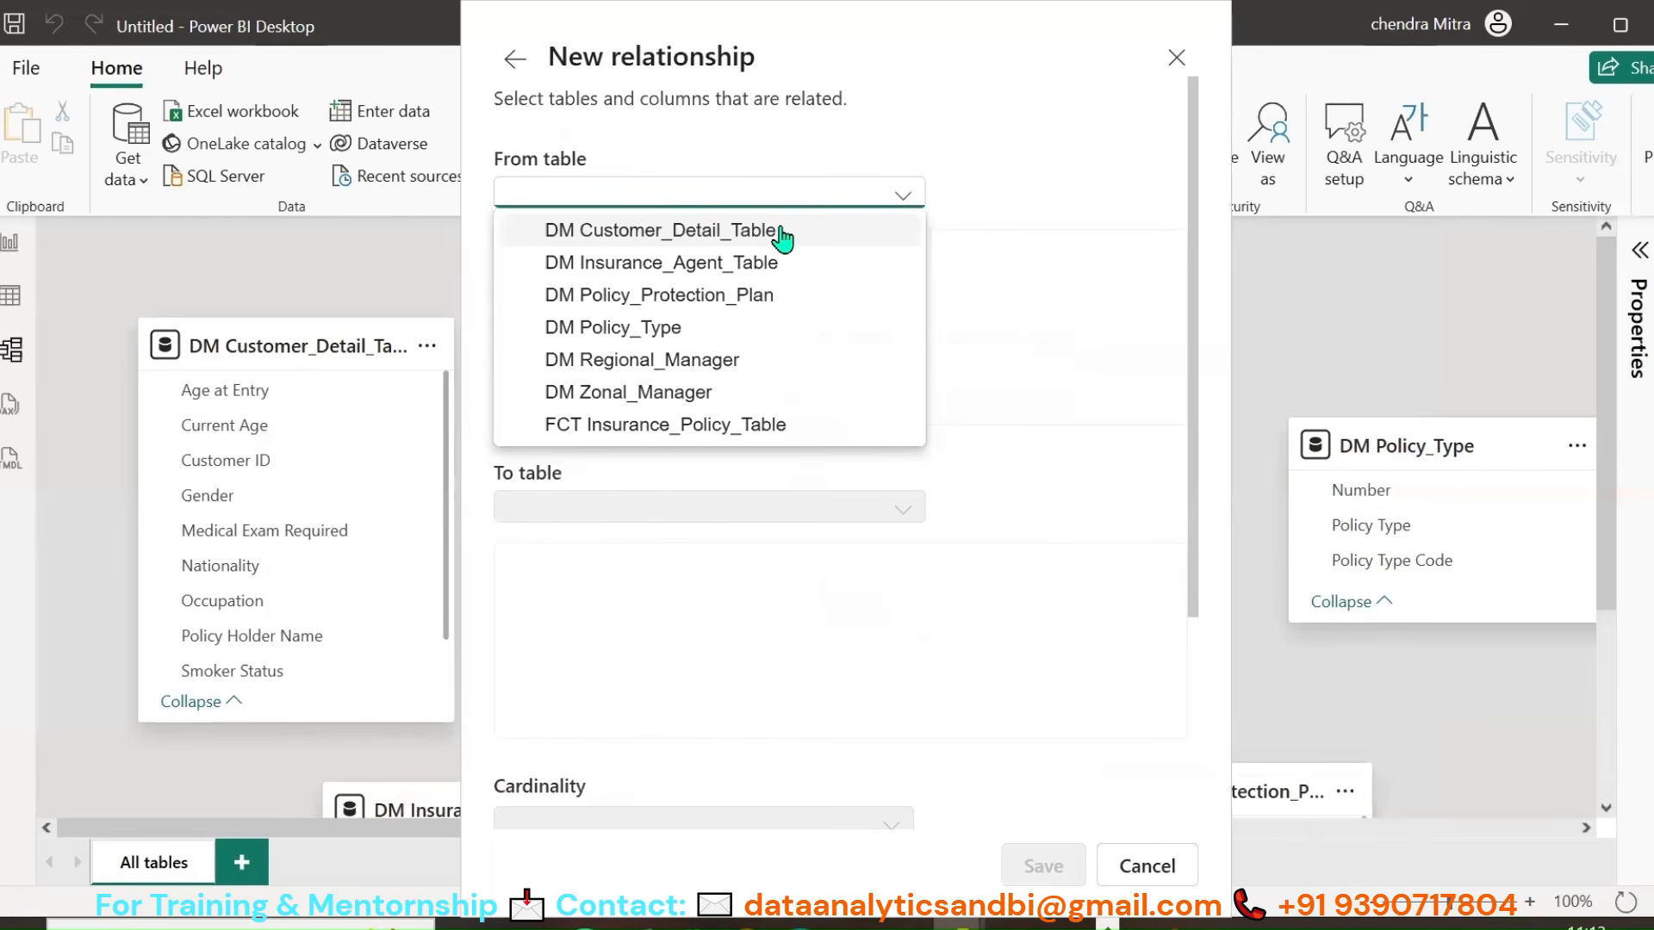
{"action": "left_click", "coordinate": [743, 428]}
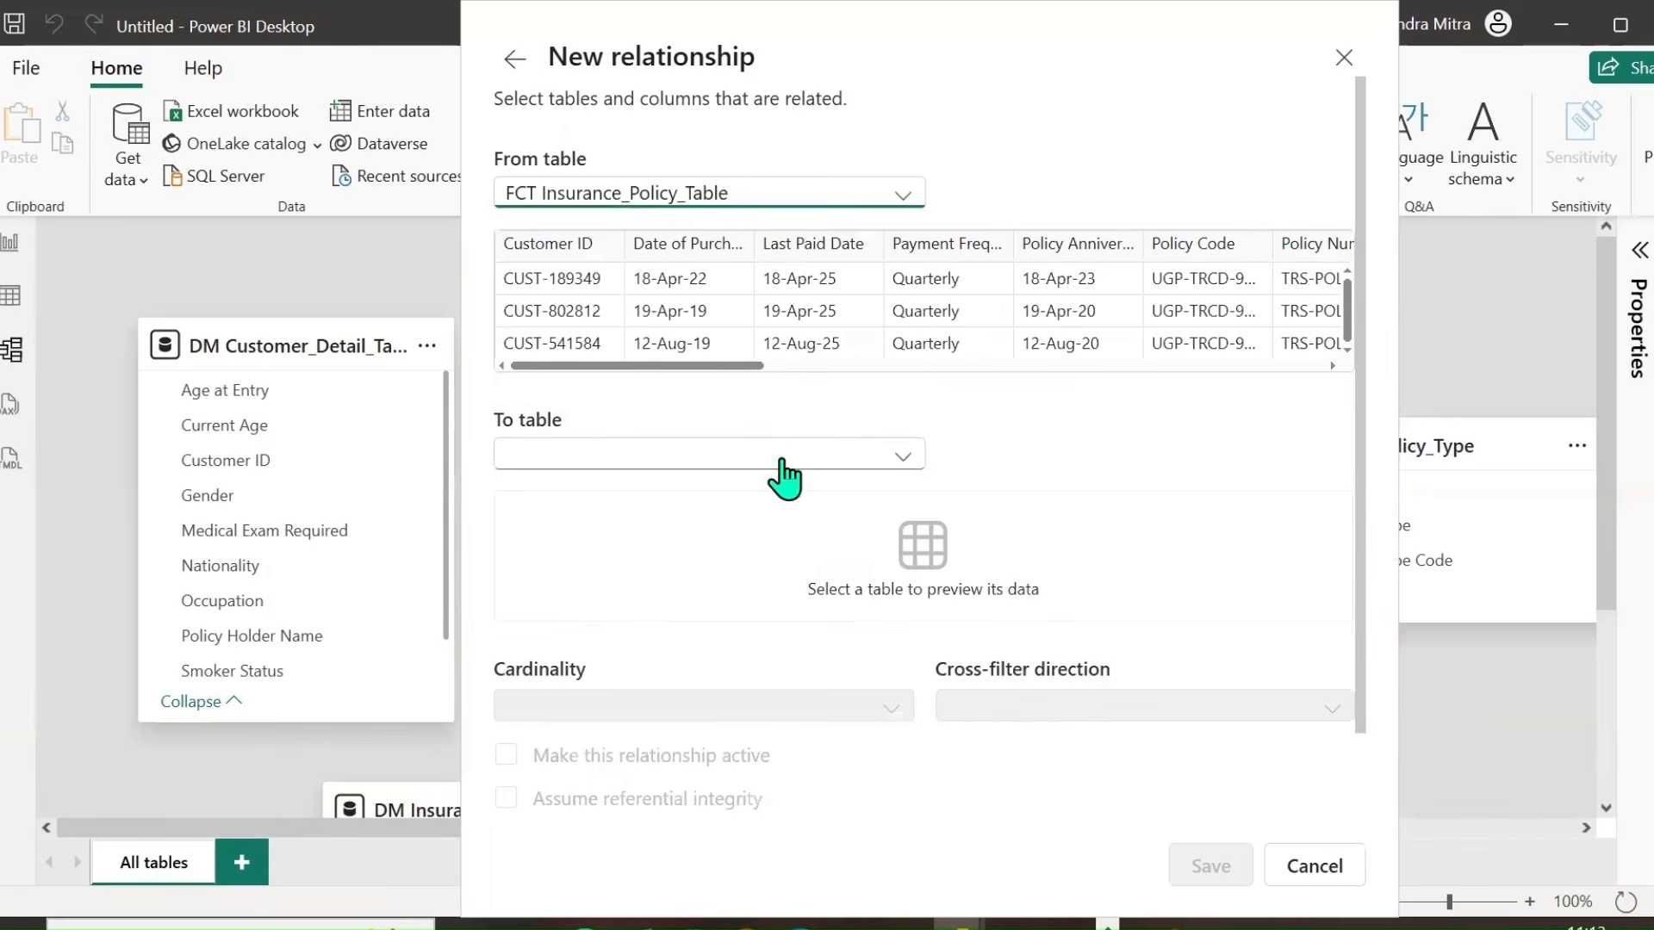
{"action": "left_click", "coordinate": [901, 470]}
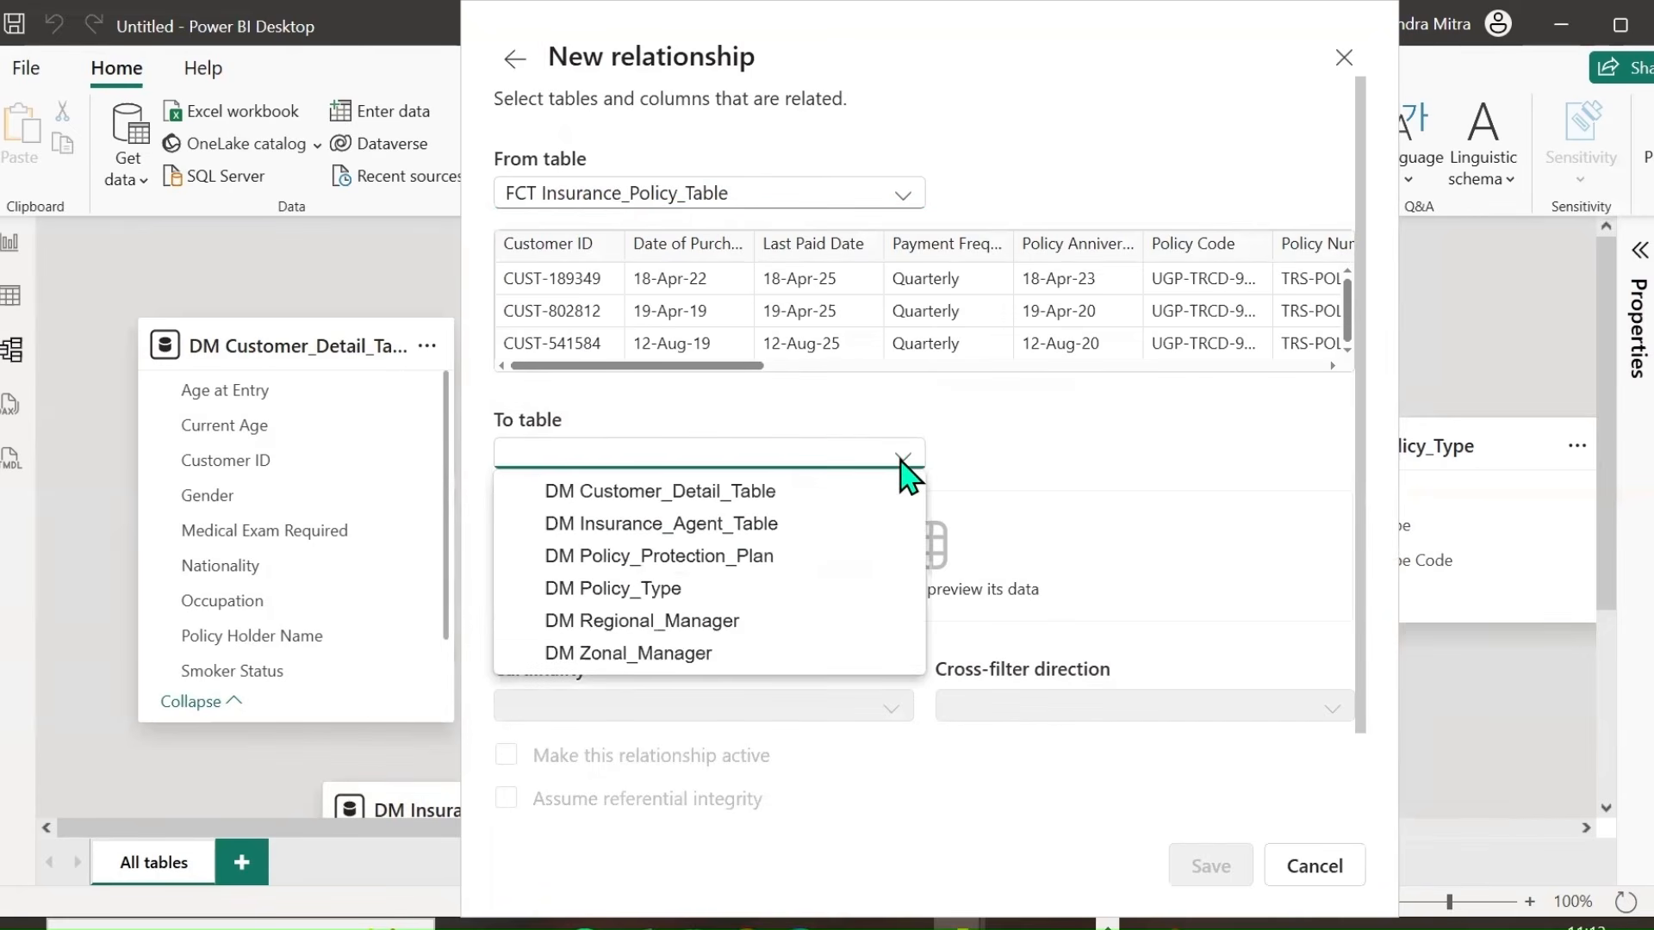
{"action": "left_click", "coordinate": [730, 501]}
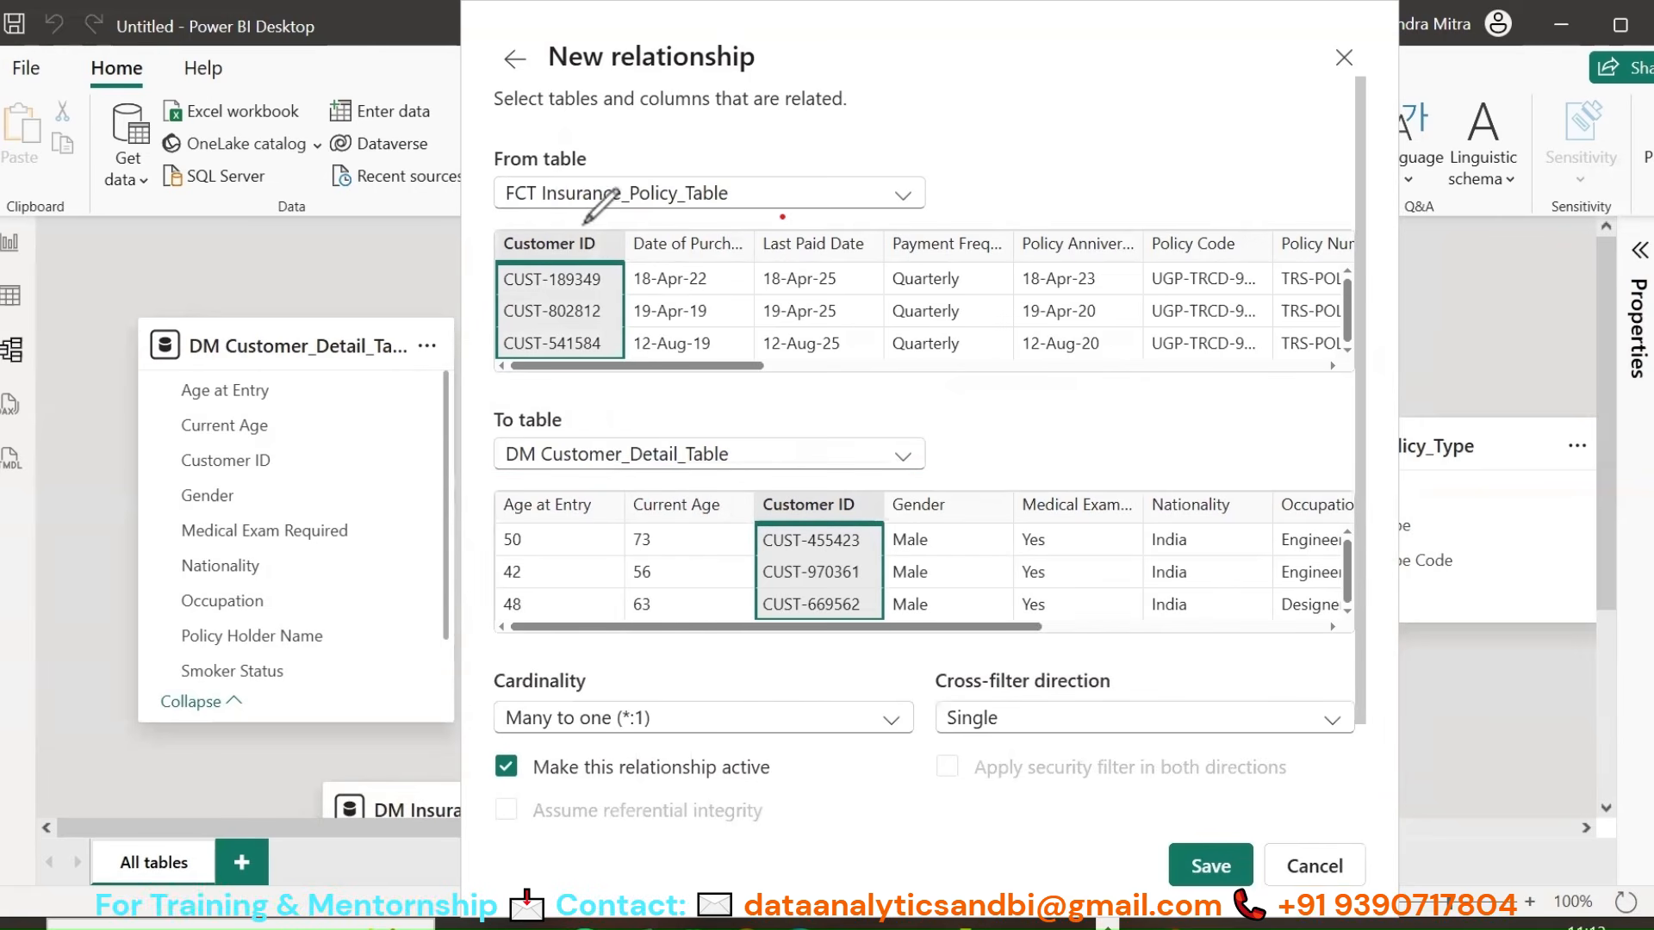
{"action": "left_click_drag", "start_coordinate": [582, 217], "coordinate": [670, 179]}
{"action": "mouse_move", "coordinate": [802, 469]}
{"action": "left_mouse_down"}
{"action": "mouse_move", "coordinate": [815, 483]}
{"action": "mouse_move", "coordinate": [858, 386]}
{"action": "left_mouse_up"}
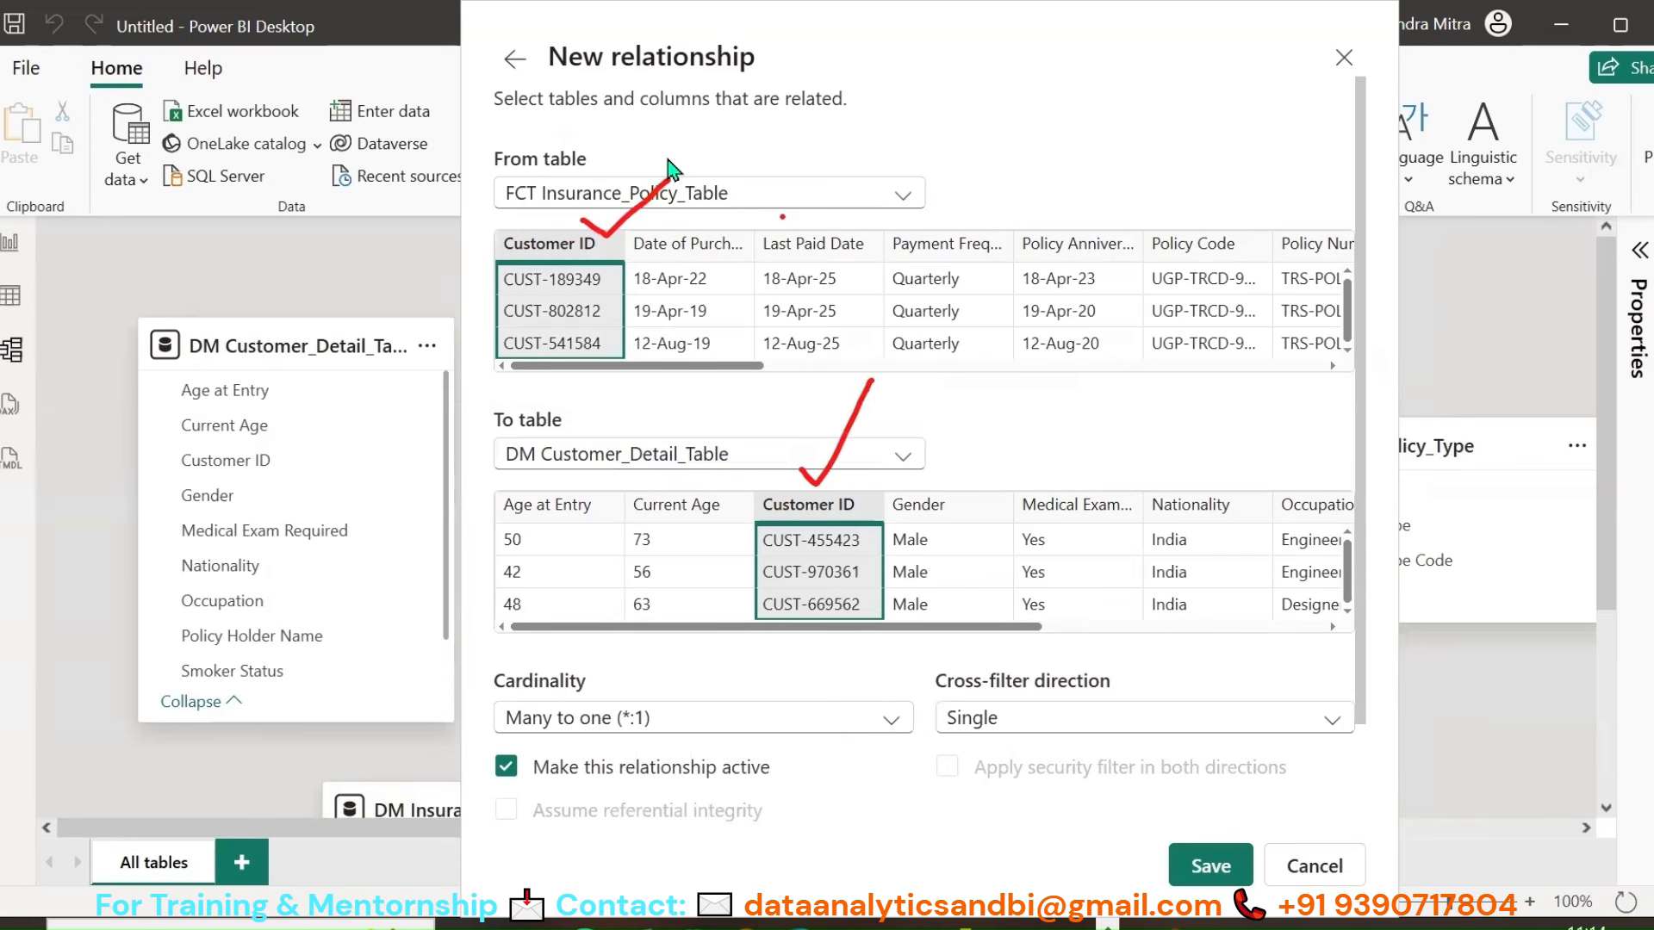
{"action": "mouse_move", "coordinate": [482, 733]}
{"action": "left_mouse_down"}
{"action": "mouse_move", "coordinate": [689, 690]}
{"action": "mouse_move", "coordinate": [526, 614]}
{"action": "mouse_move", "coordinate": [493, 738]}
{"action": "left_mouse_up"}
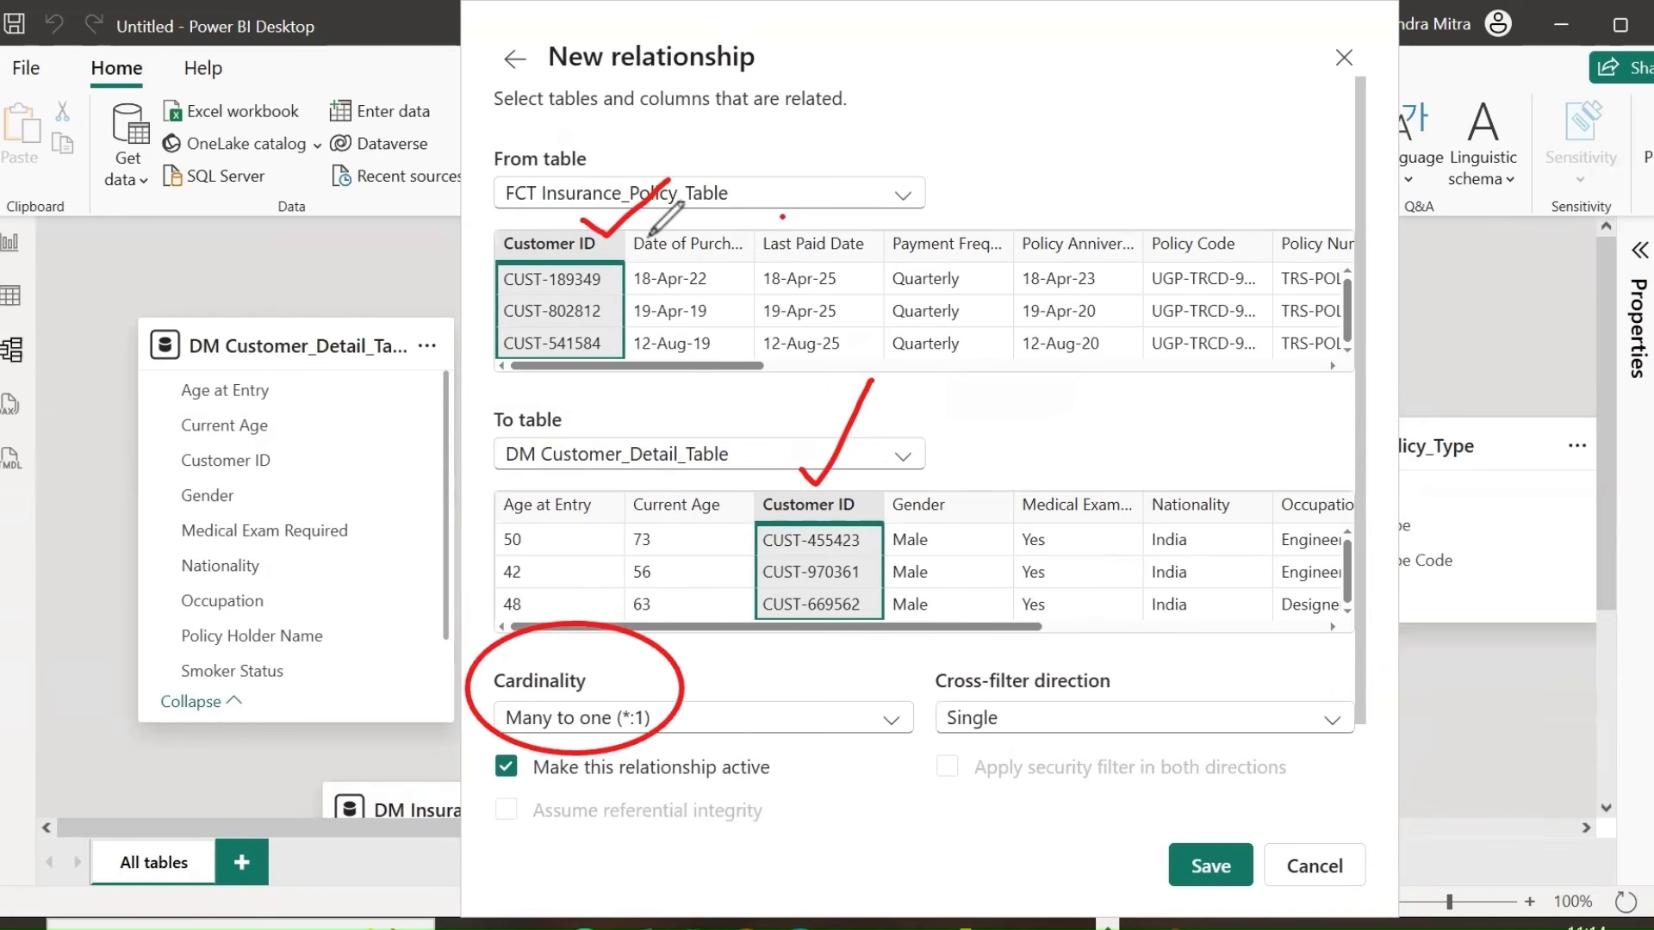
{"action": "left_click_drag", "start_coordinate": [650, 227], "coordinate": [758, 161]}
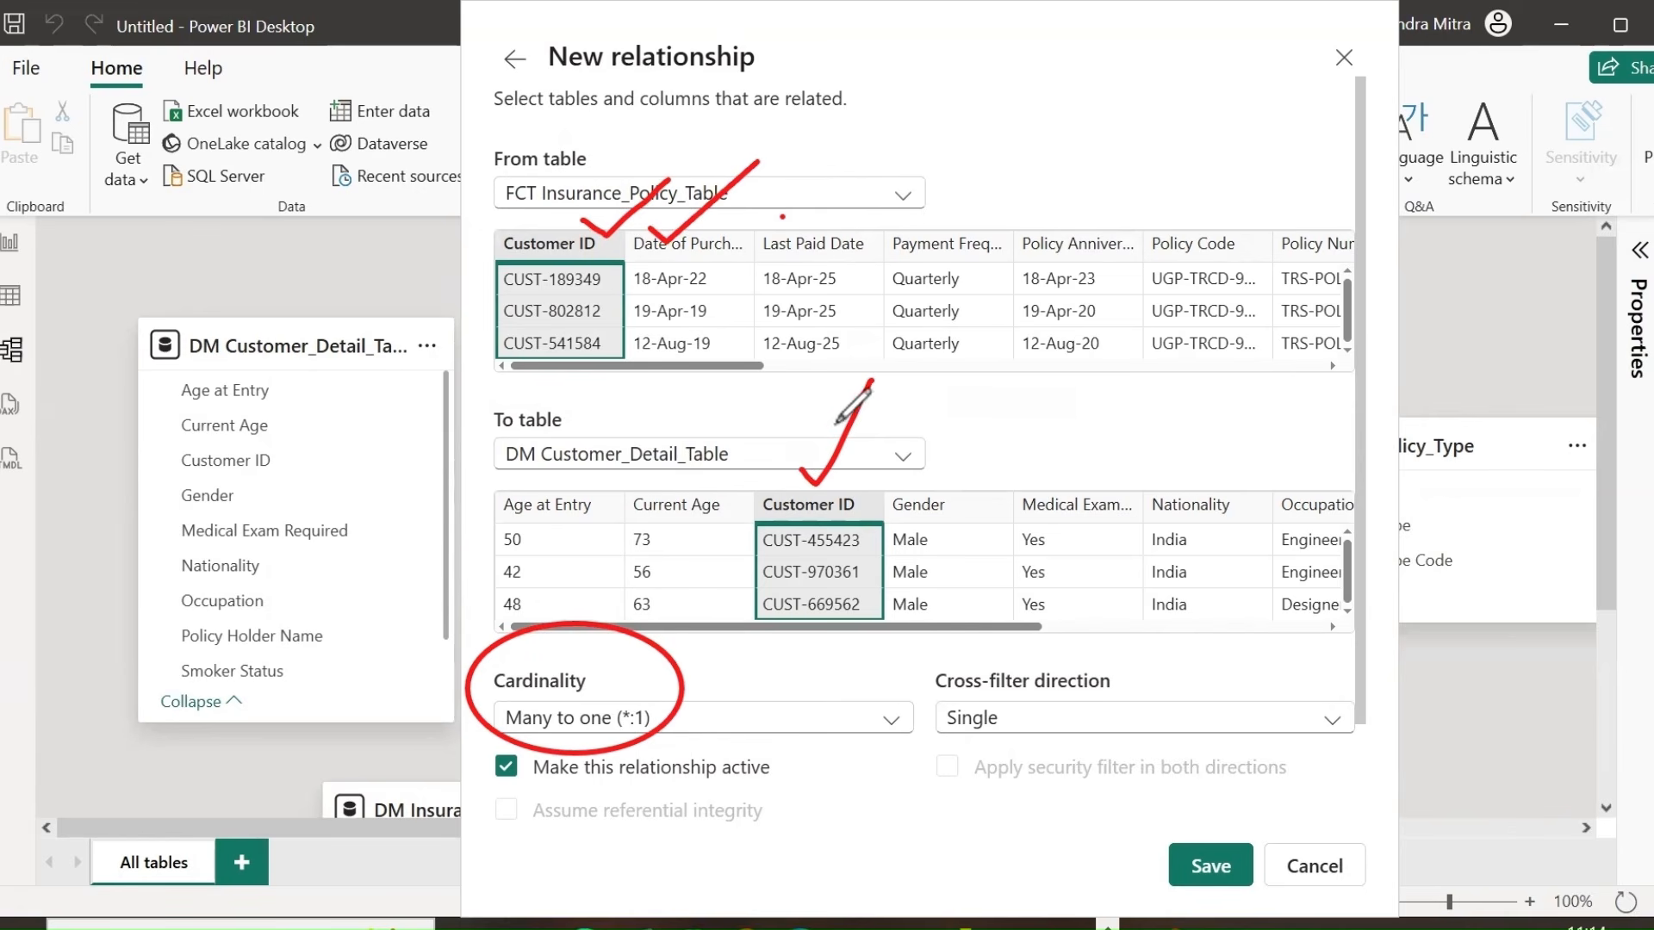
{"action": "mouse_move", "coordinate": [834, 424]}
{"action": "left_mouse_down"}
{"action": "mouse_move", "coordinate": [837, 448]}
{"action": "mouse_move", "coordinate": [876, 426]}
{"action": "left_mouse_up"}
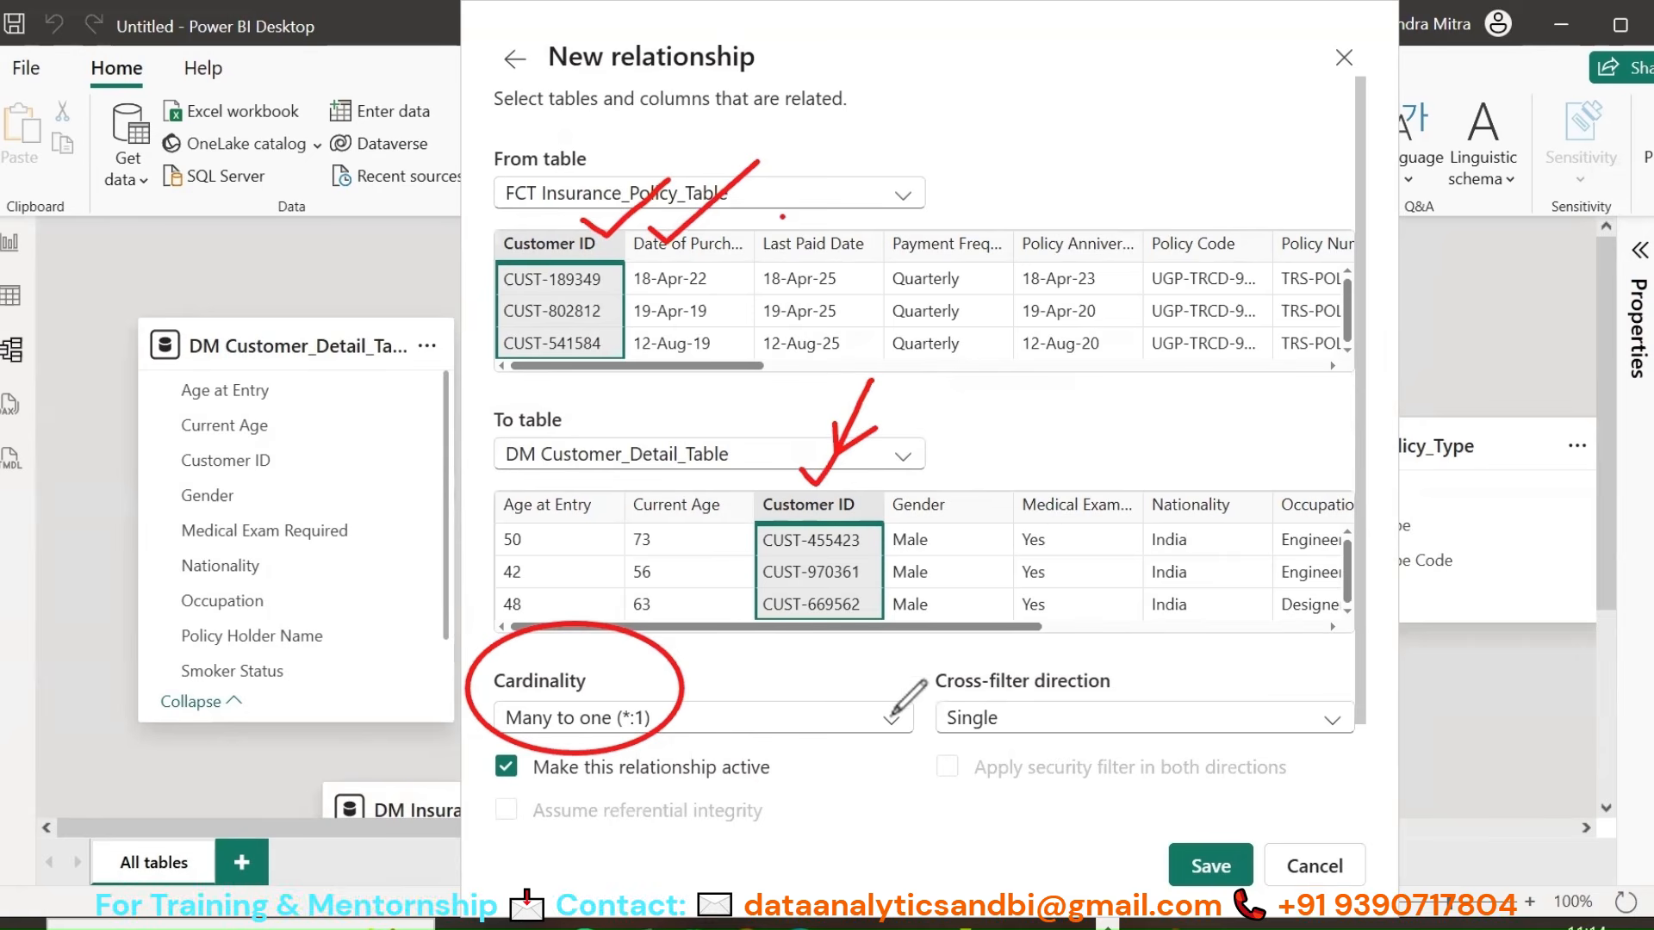
{"action": "mouse_move", "coordinate": [924, 739]}
{"action": "left_mouse_down"}
{"action": "mouse_move", "coordinate": [952, 763]}
{"action": "mouse_move", "coordinate": [1141, 607]}
{"action": "mouse_move", "coordinate": [895, 655]}
{"action": "mouse_move", "coordinate": [975, 726]}
{"action": "left_mouse_up"}
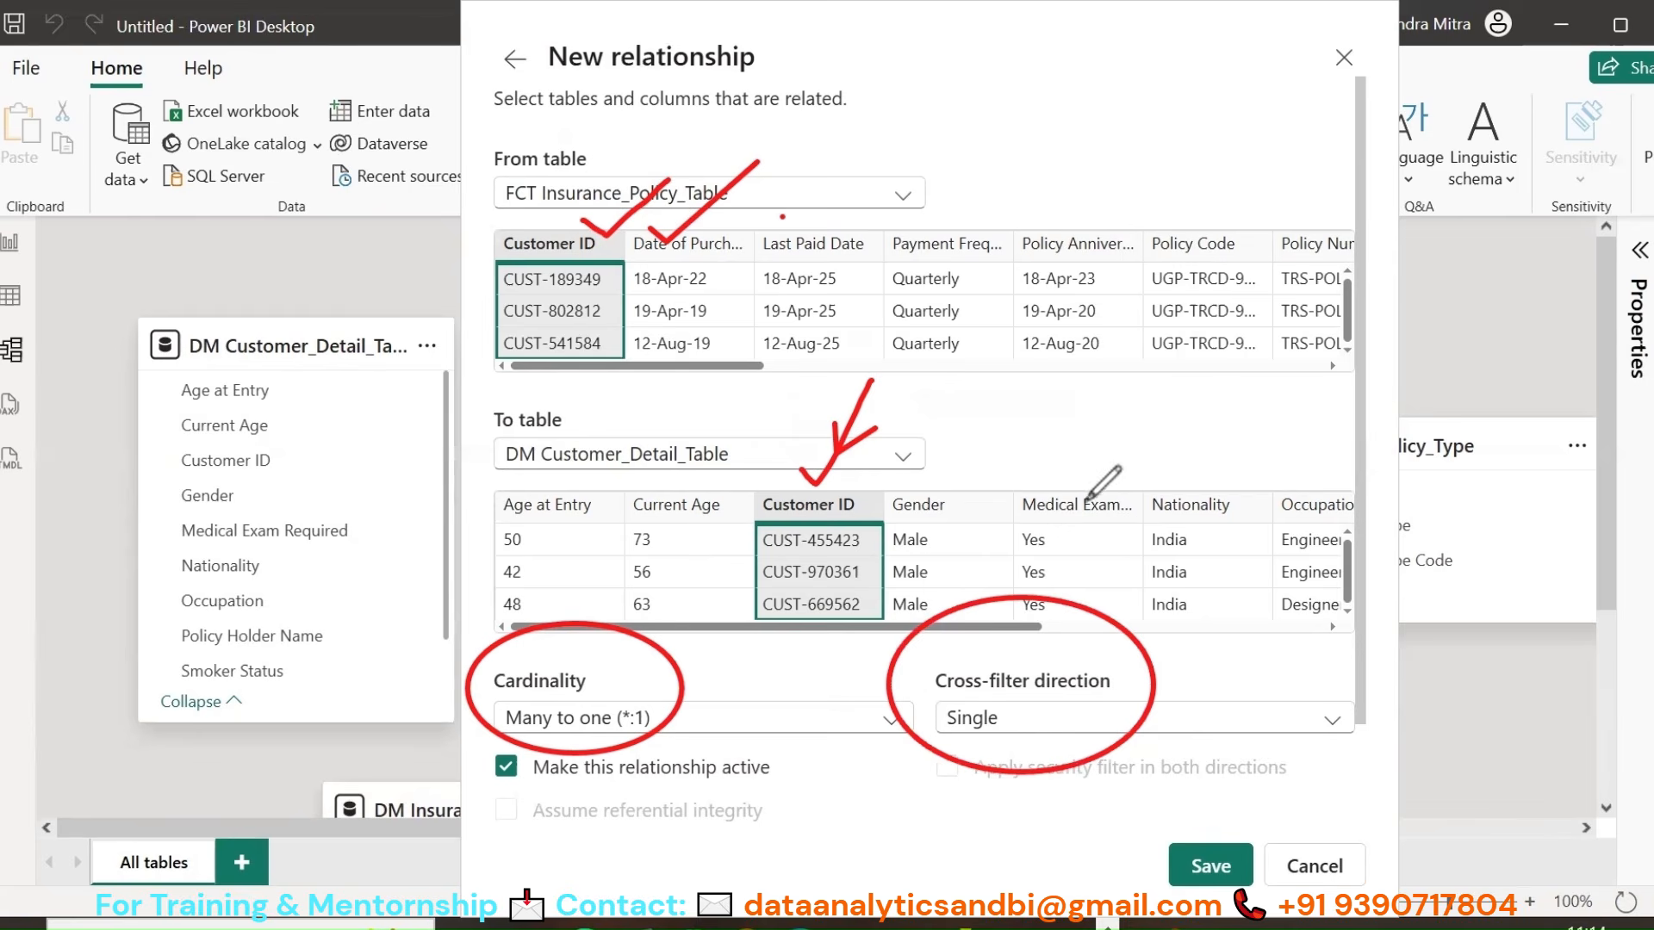
{"action": "left_click_drag", "start_coordinate": [1101, 446], "coordinate": [1092, 474]}
{"action": "mouse_move", "coordinate": [1065, 541]}
{"action": "left_mouse_down"}
{"action": "mouse_move", "coordinate": [1012, 659]}
{"action": "mouse_move", "coordinate": [1003, 633]}
{"action": "mouse_move", "coordinate": [1049, 635]}
{"action": "left_mouse_up"}
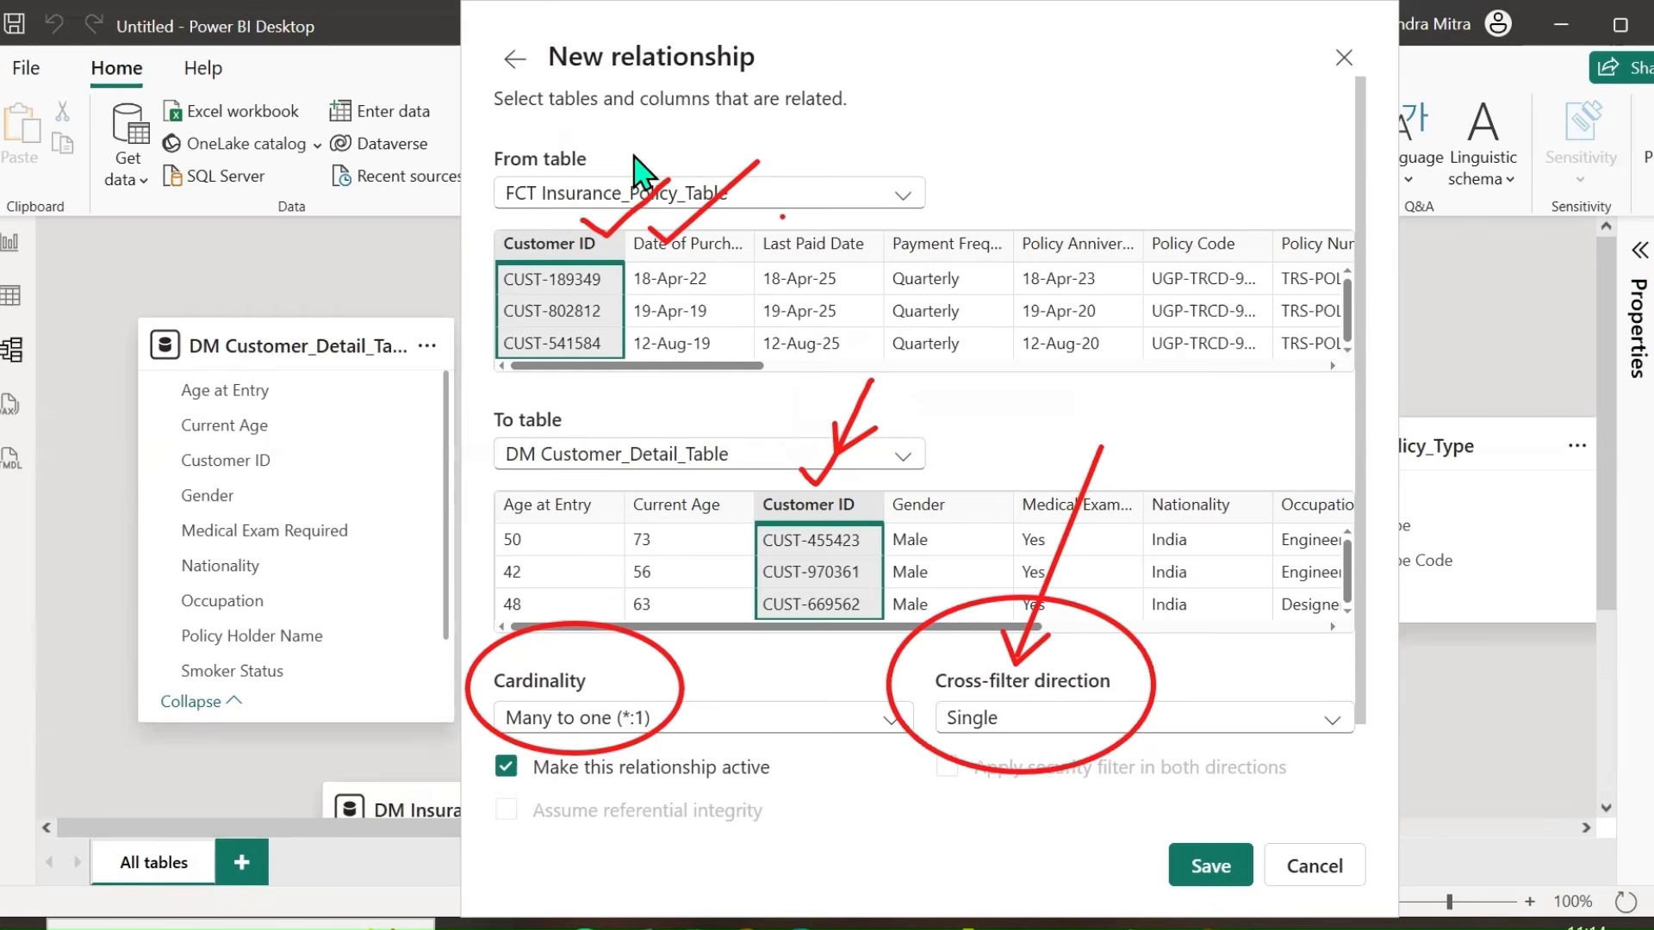
{"action": "left_click_drag", "start_coordinate": [551, 762], "coordinate": [546, 596]}
{"action": "left_click_drag", "start_coordinate": [862, 419], "coordinate": [794, 510]}
{"action": "left_click_drag", "start_coordinate": [1158, 620], "coordinate": [1087, 662]}
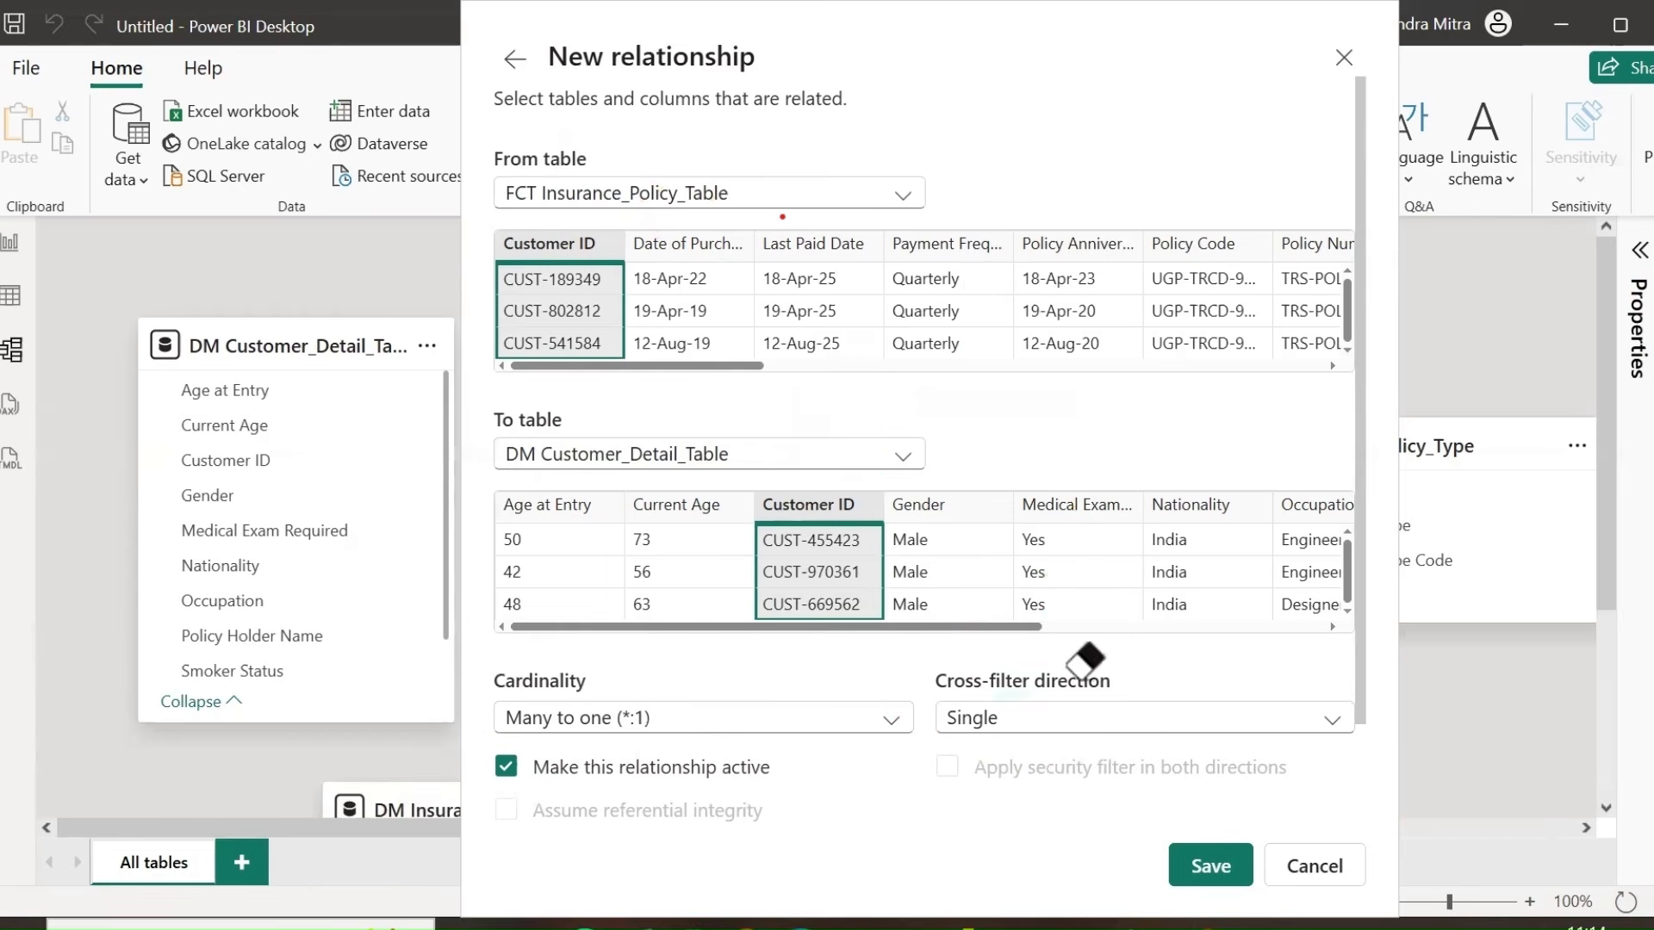
Step: Save the policy-to-customer relationship and close the relationship manager
{"action": "left_click", "coordinate": [1210, 872]}
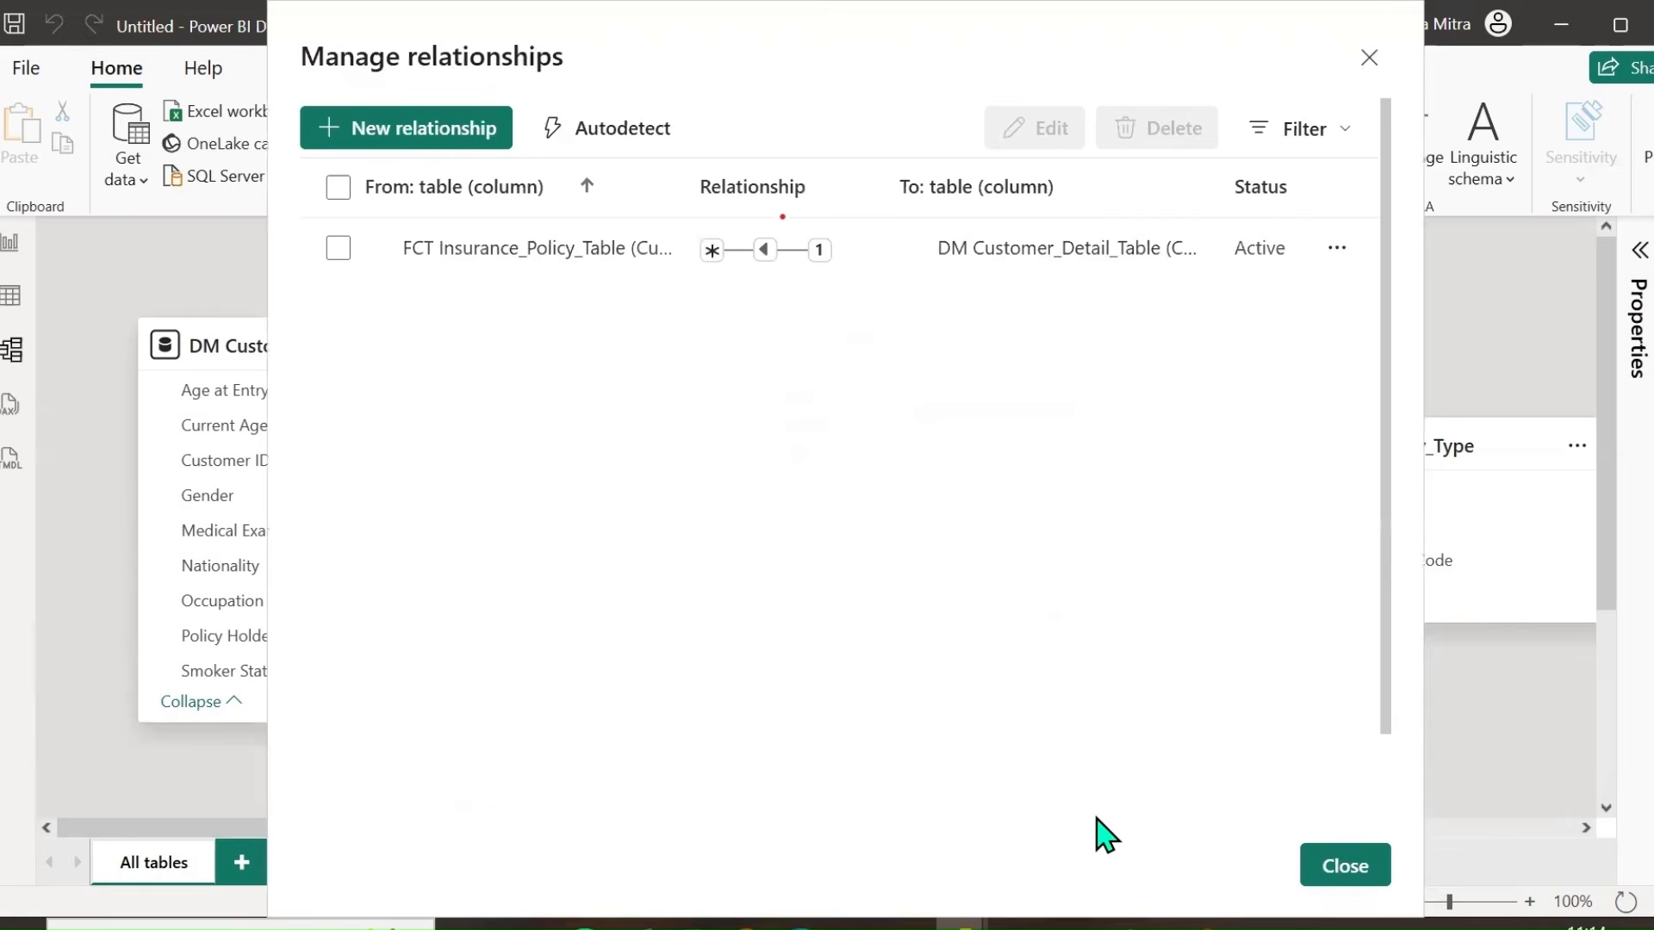
{"action": "left_click", "coordinate": [1300, 864]}
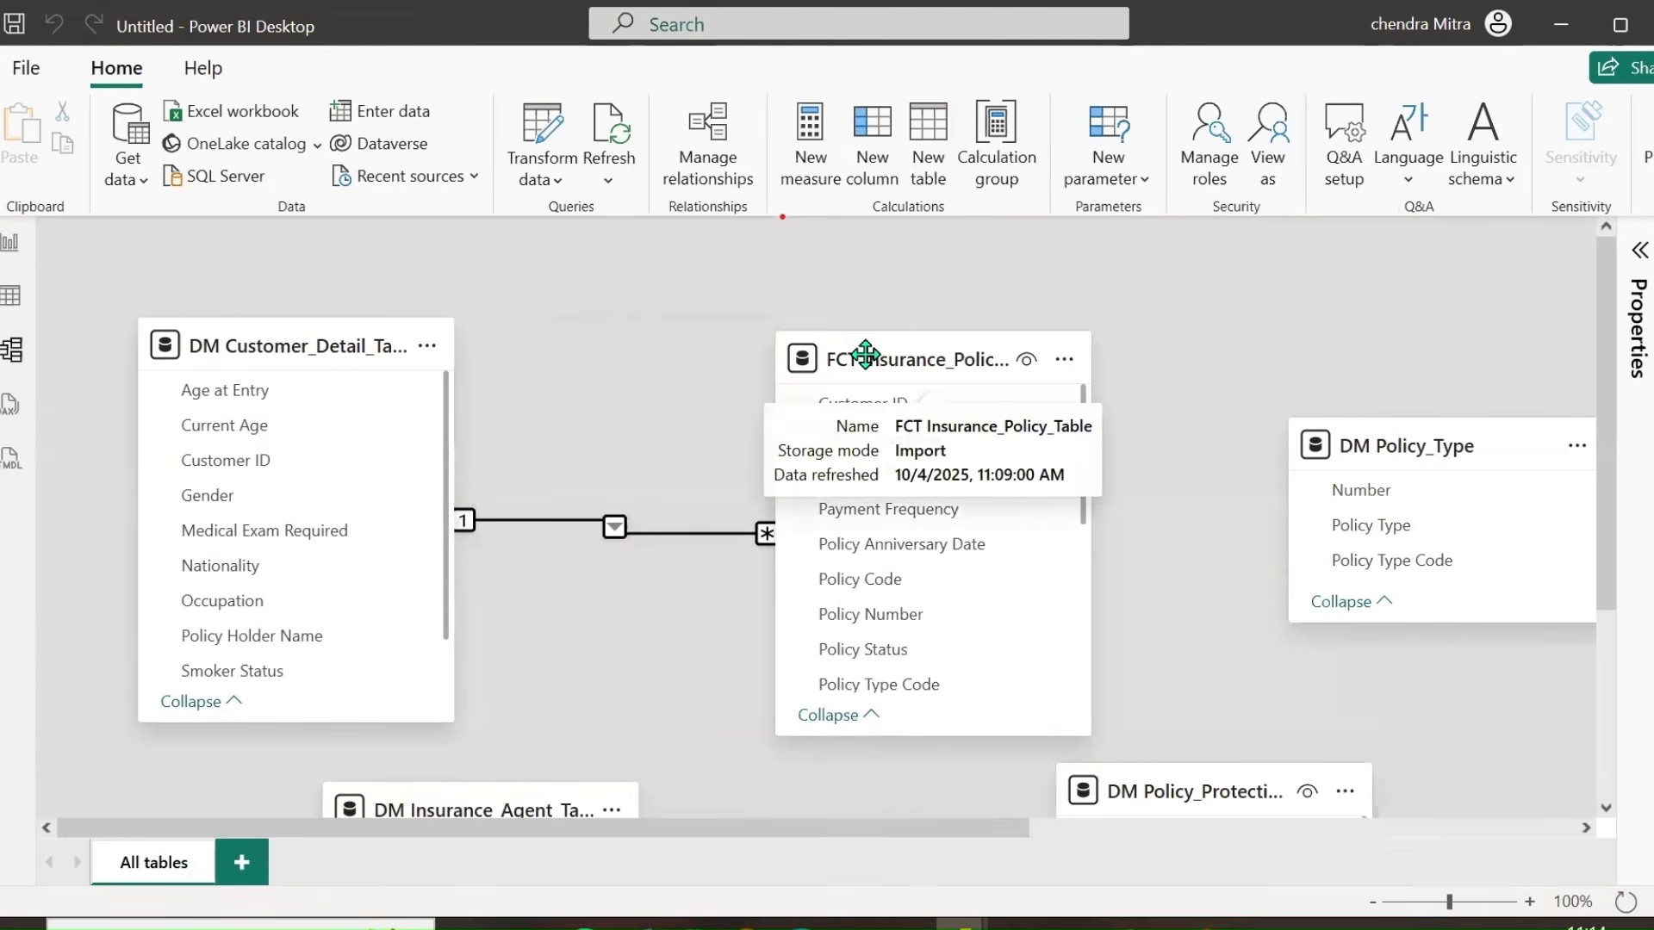
Step: Align FCT Insurance_Policy_Table level with DM Customer_Detail_Table and move DM Policy_Type up beside the fact table
{"action": "left_click_drag", "start_coordinate": [865, 356], "coordinate": [883, 300]}
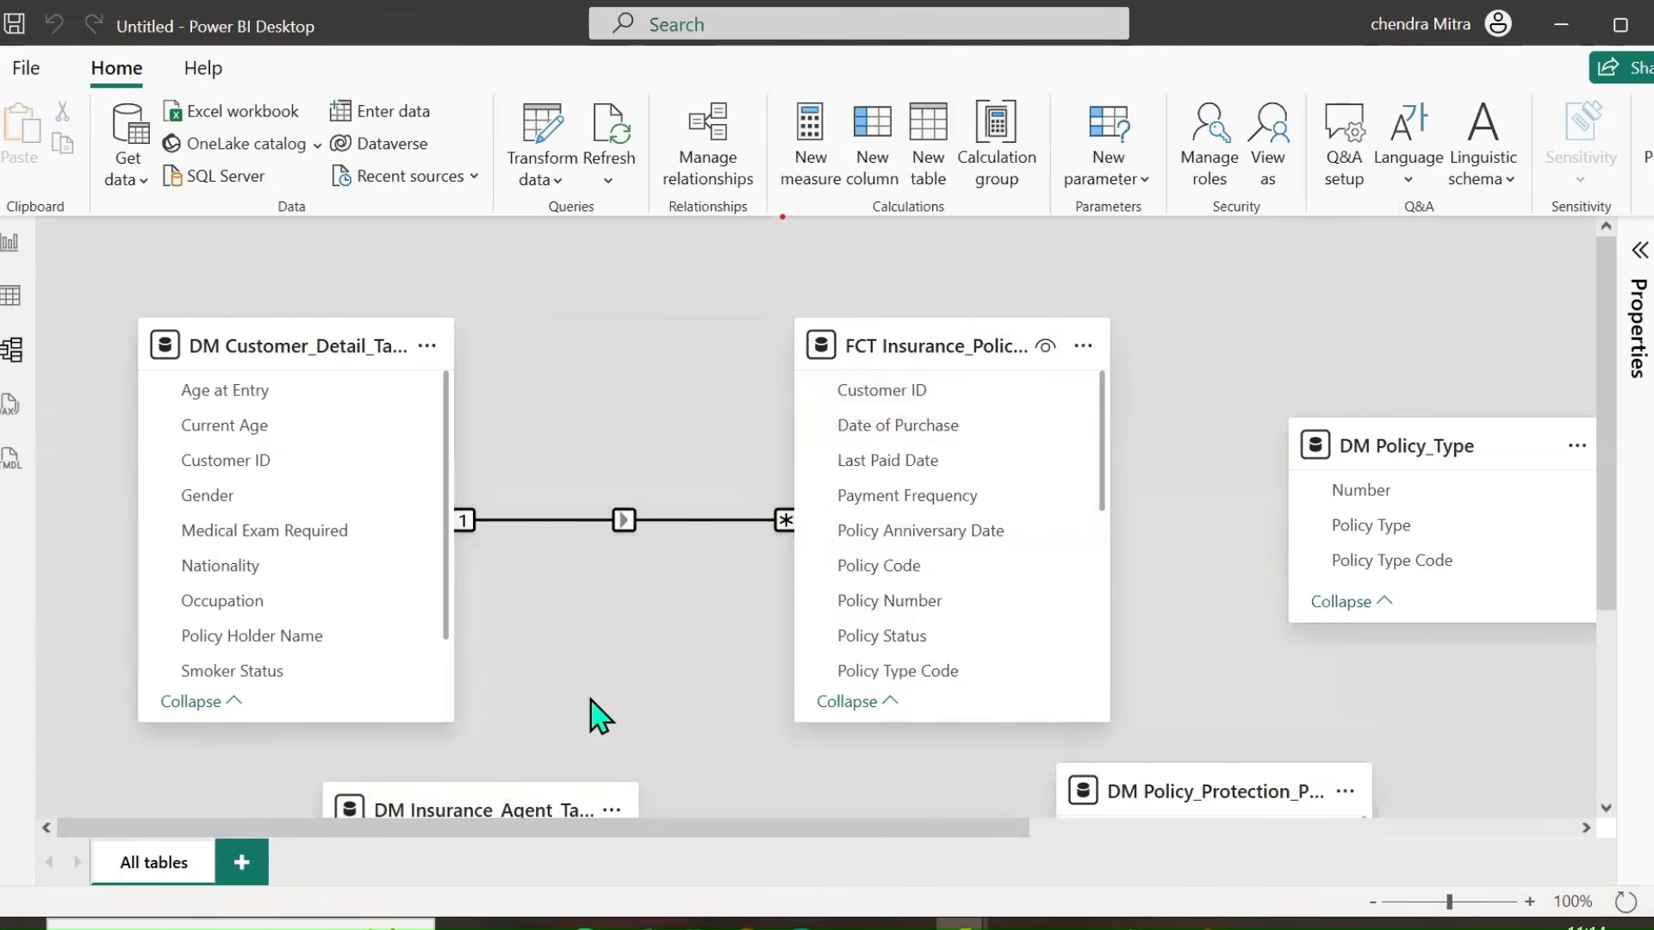
{"action": "scroll", "coordinate": [571, 627], "scroll_direction": "down", "scroll_amount": 3}
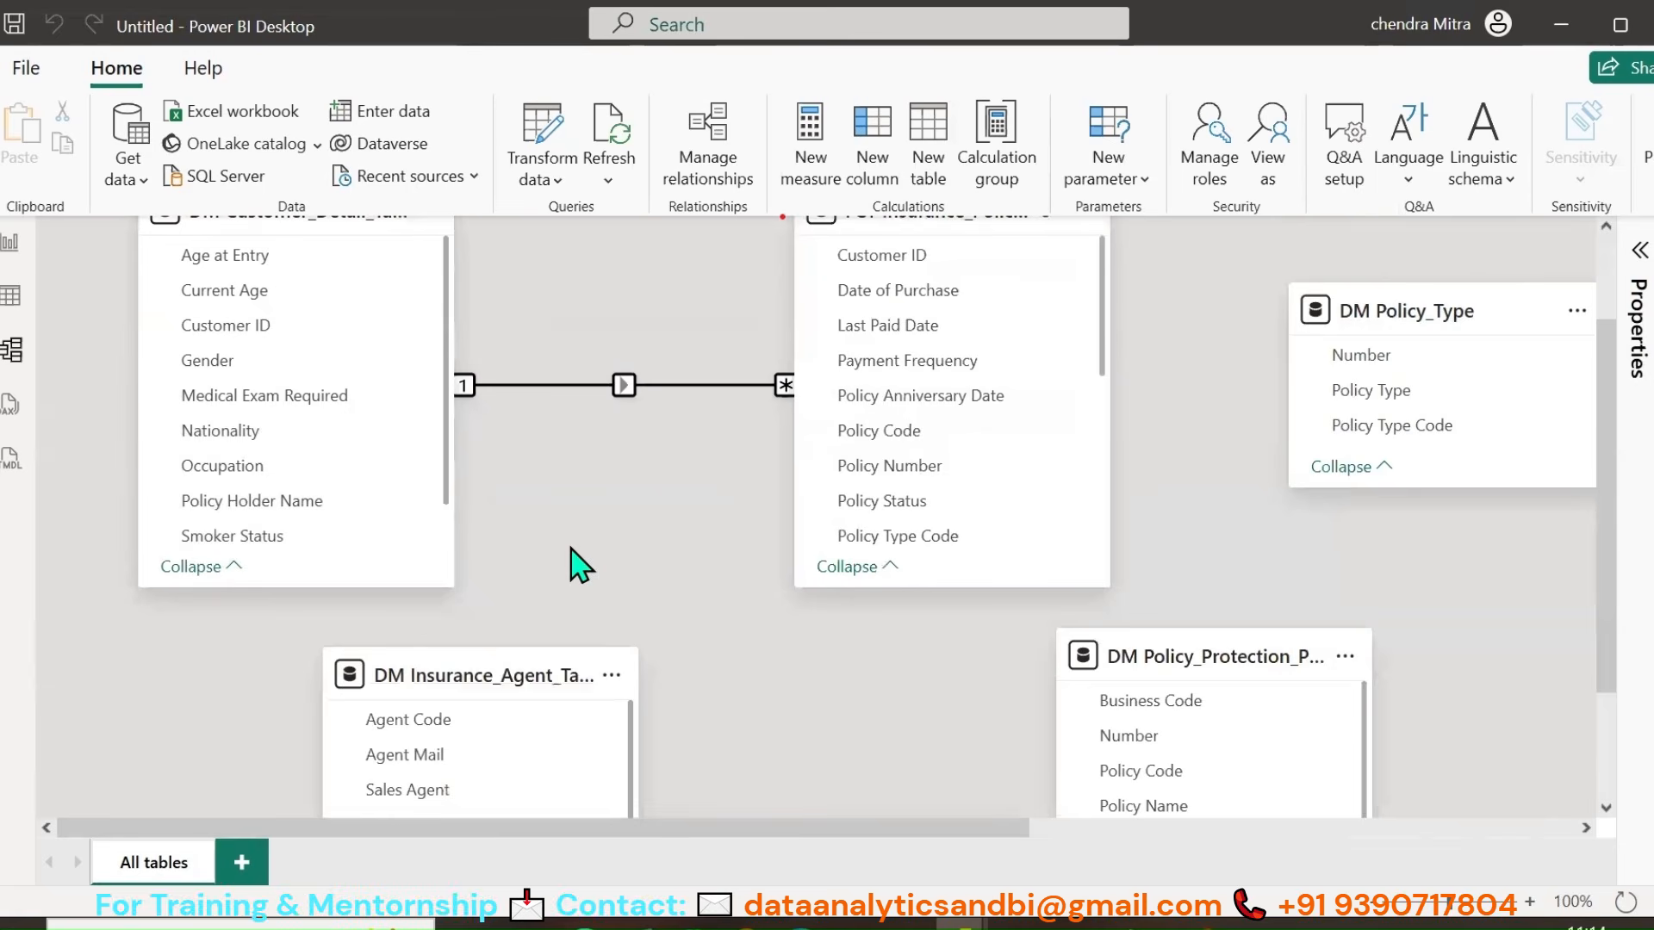
{"action": "scroll", "coordinate": [1148, 546], "scroll_direction": "up", "scroll_amount": 3}
{"action": "left_click_drag", "start_coordinate": [1374, 435], "coordinate": [1279, 277]}
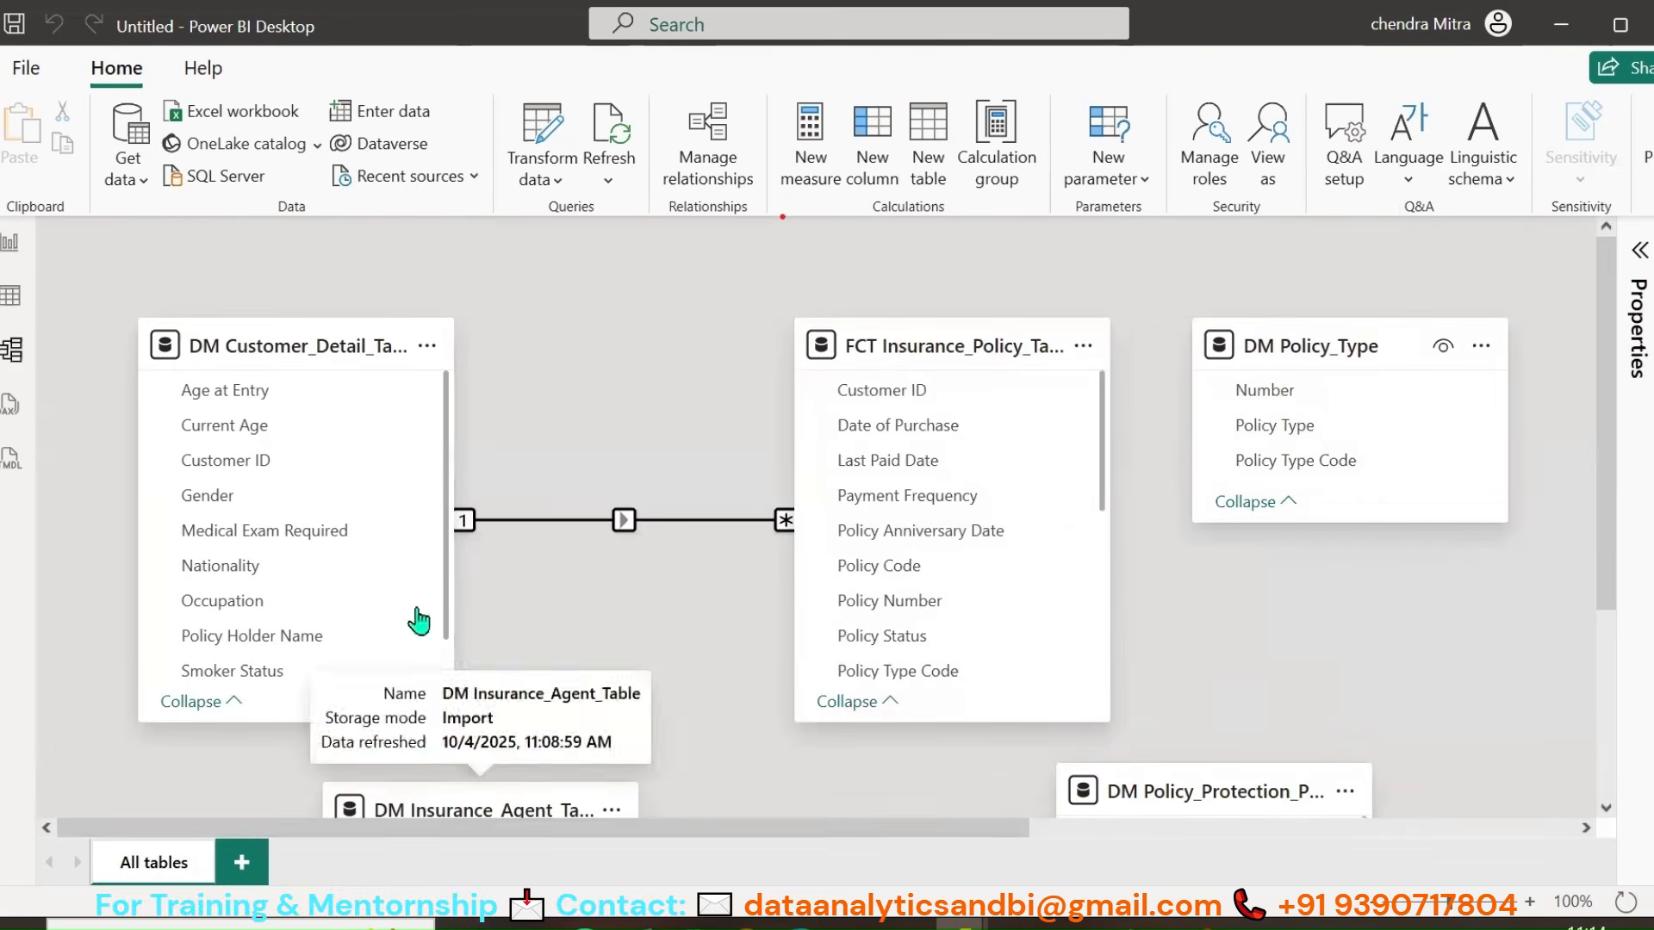
Step: Shorten the DM Customer_Detail_Table card to about three visible fields and place DM Insurance_Agent_Table directly beneath it
{"action": "left_click_drag", "start_coordinate": [290, 346], "coordinate": [410, 364]}
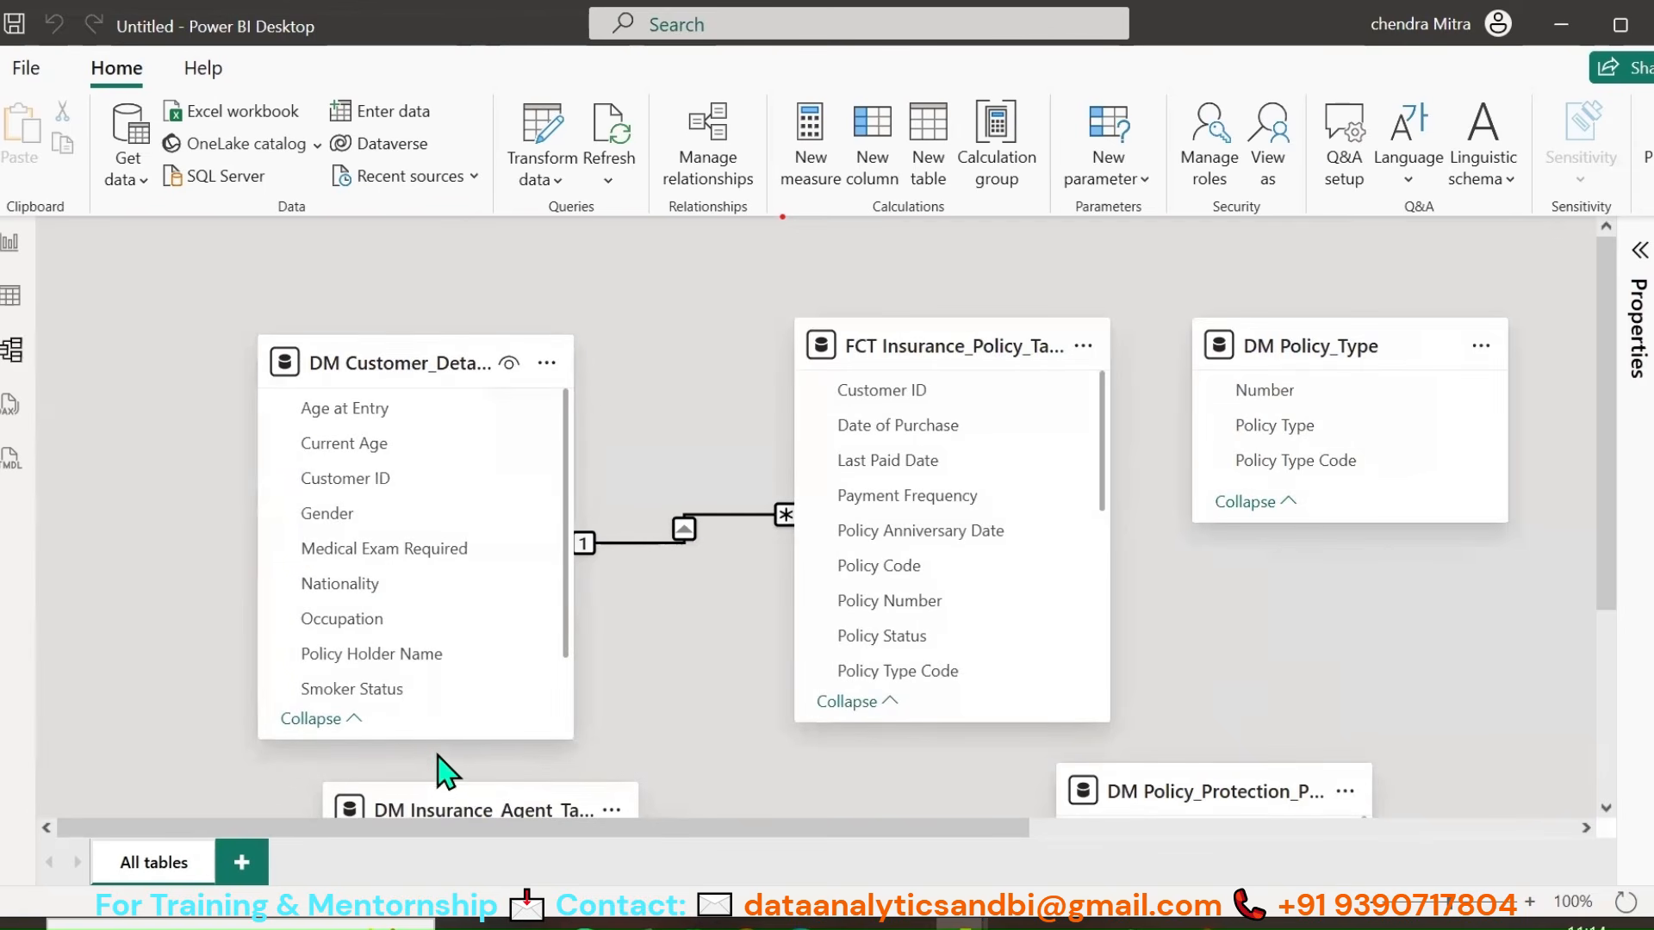
{"action": "left_click_drag", "start_coordinate": [435, 732], "coordinate": [456, 546]}
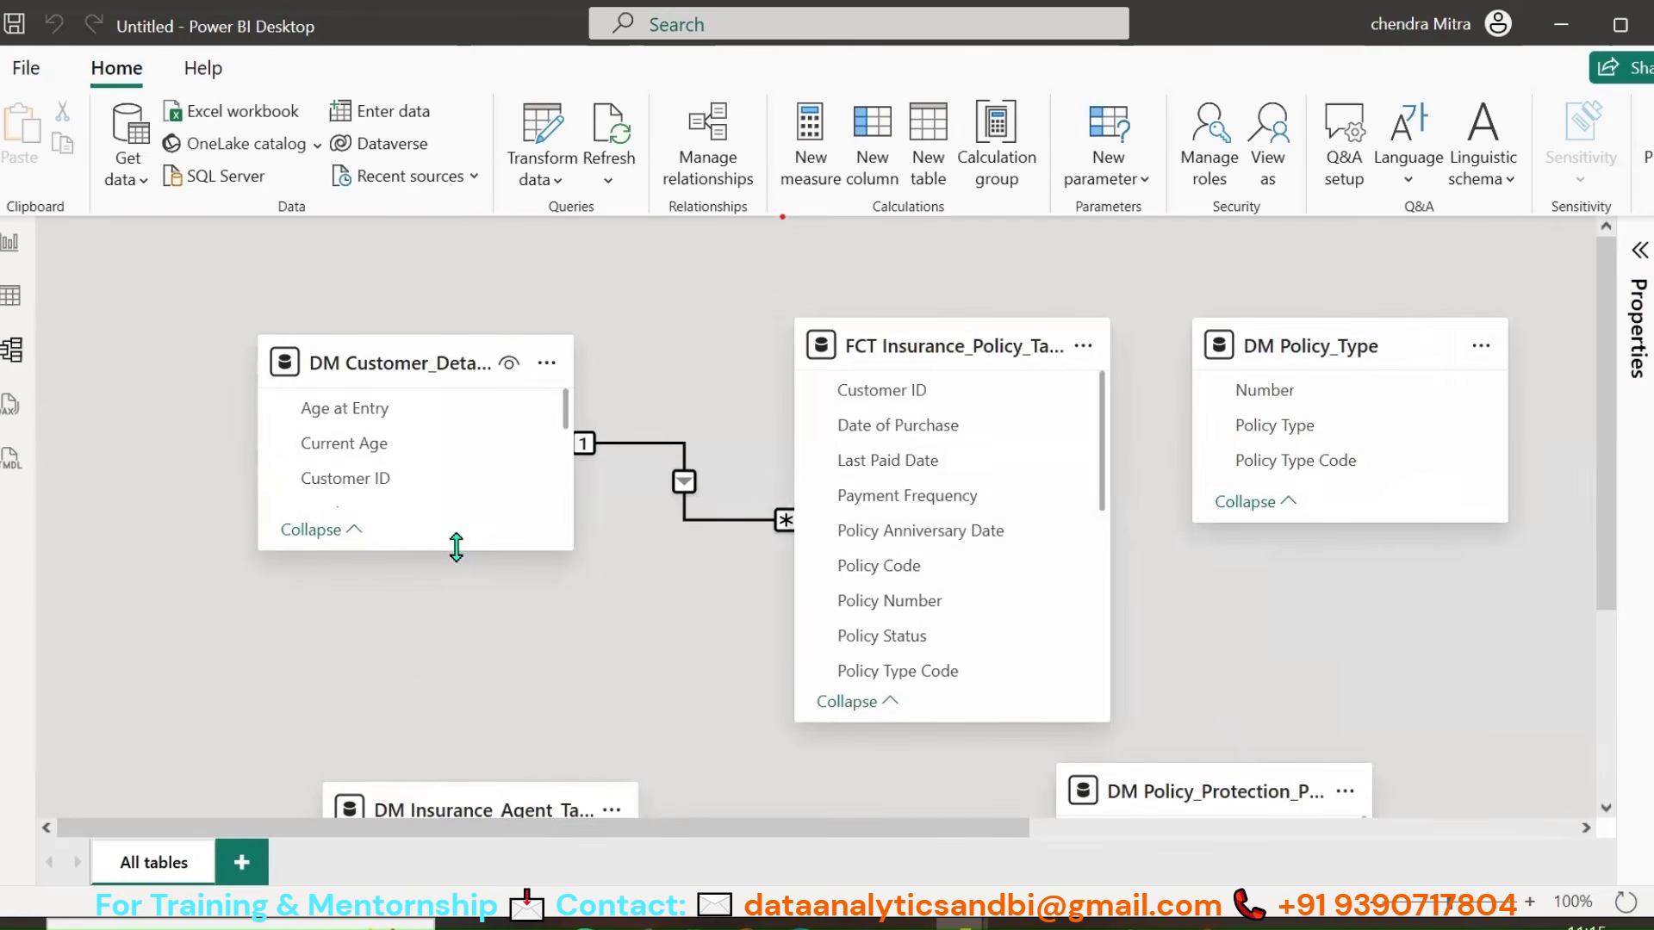
{"action": "left_click_drag", "start_coordinate": [442, 796], "coordinate": [391, 608]}
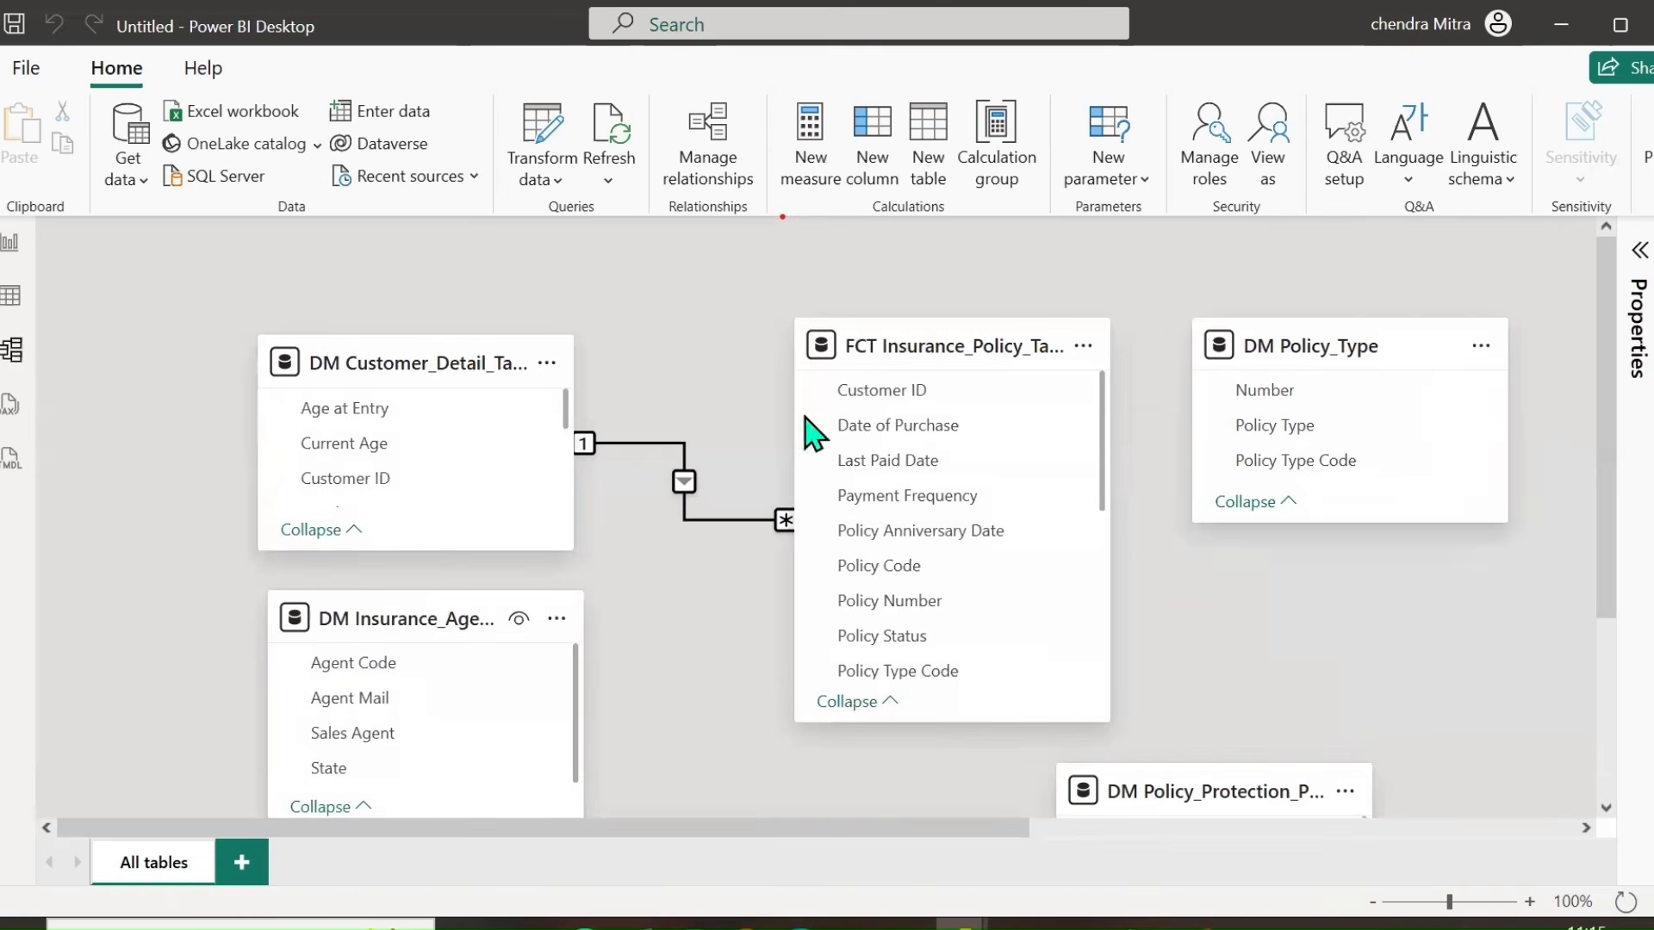
Step: Shift the fact, customer and agent tables left to widen the spacing, and place DM Policy_Protection_Plan below DM Policy_Type
{"action": "left_click_drag", "start_coordinate": [858, 346], "coordinate": [758, 258]}
{"action": "left_click_drag", "start_coordinate": [406, 363], "coordinate": [321, 365]}
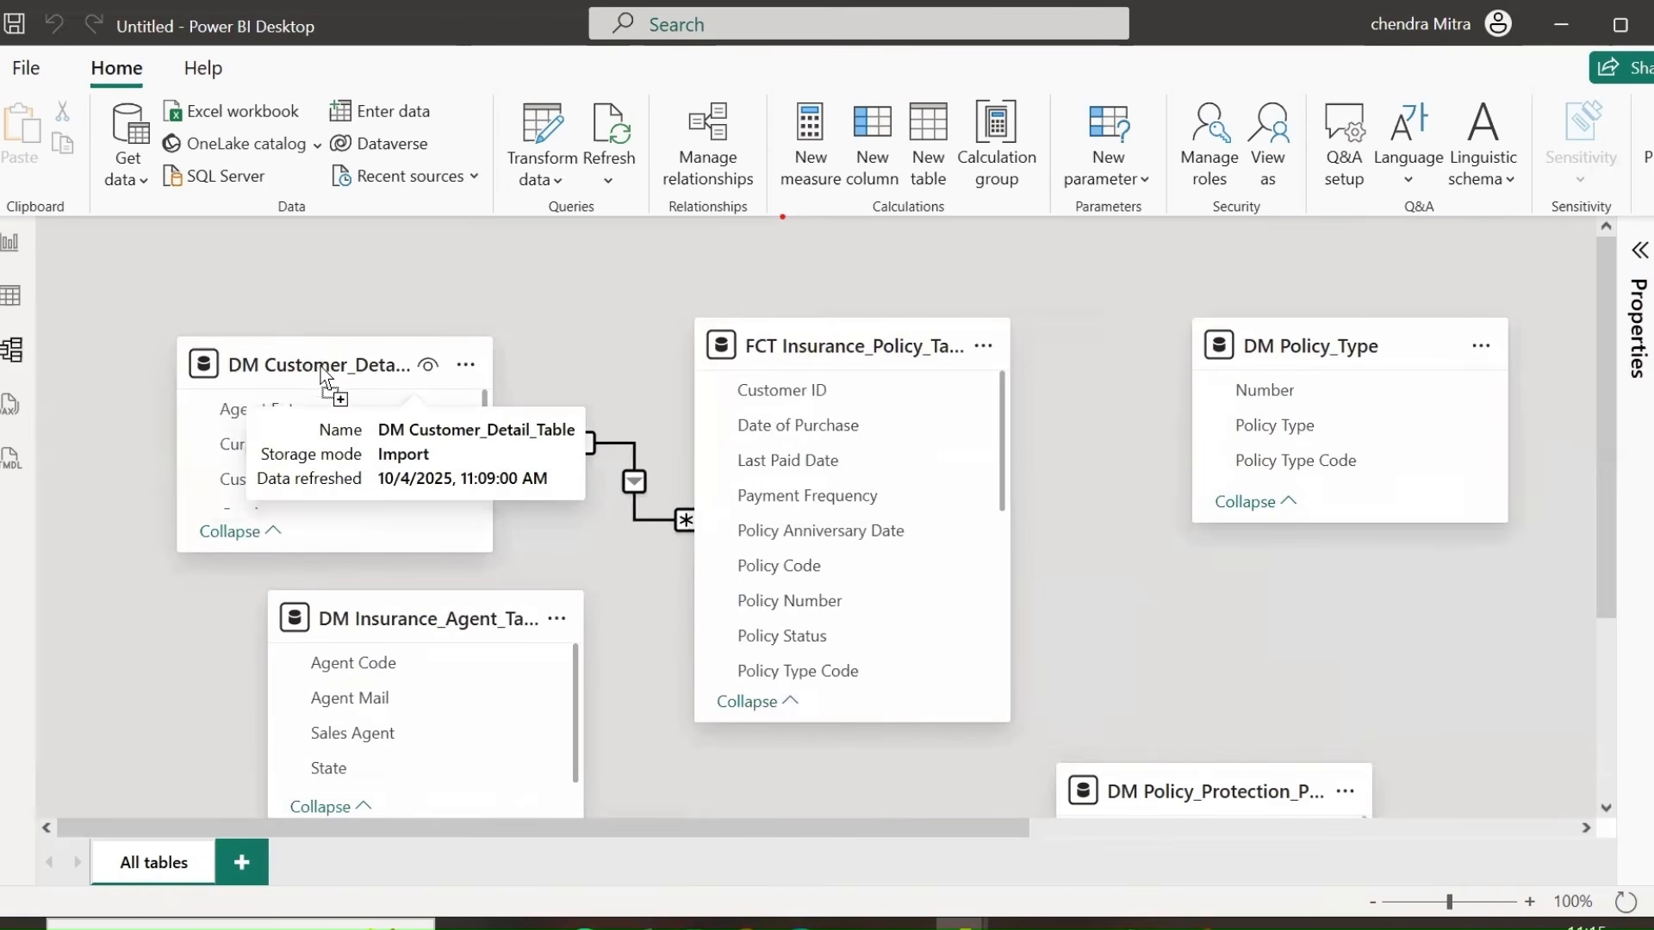
{"action": "left_click_drag", "start_coordinate": [359, 610], "coordinate": [276, 607]}
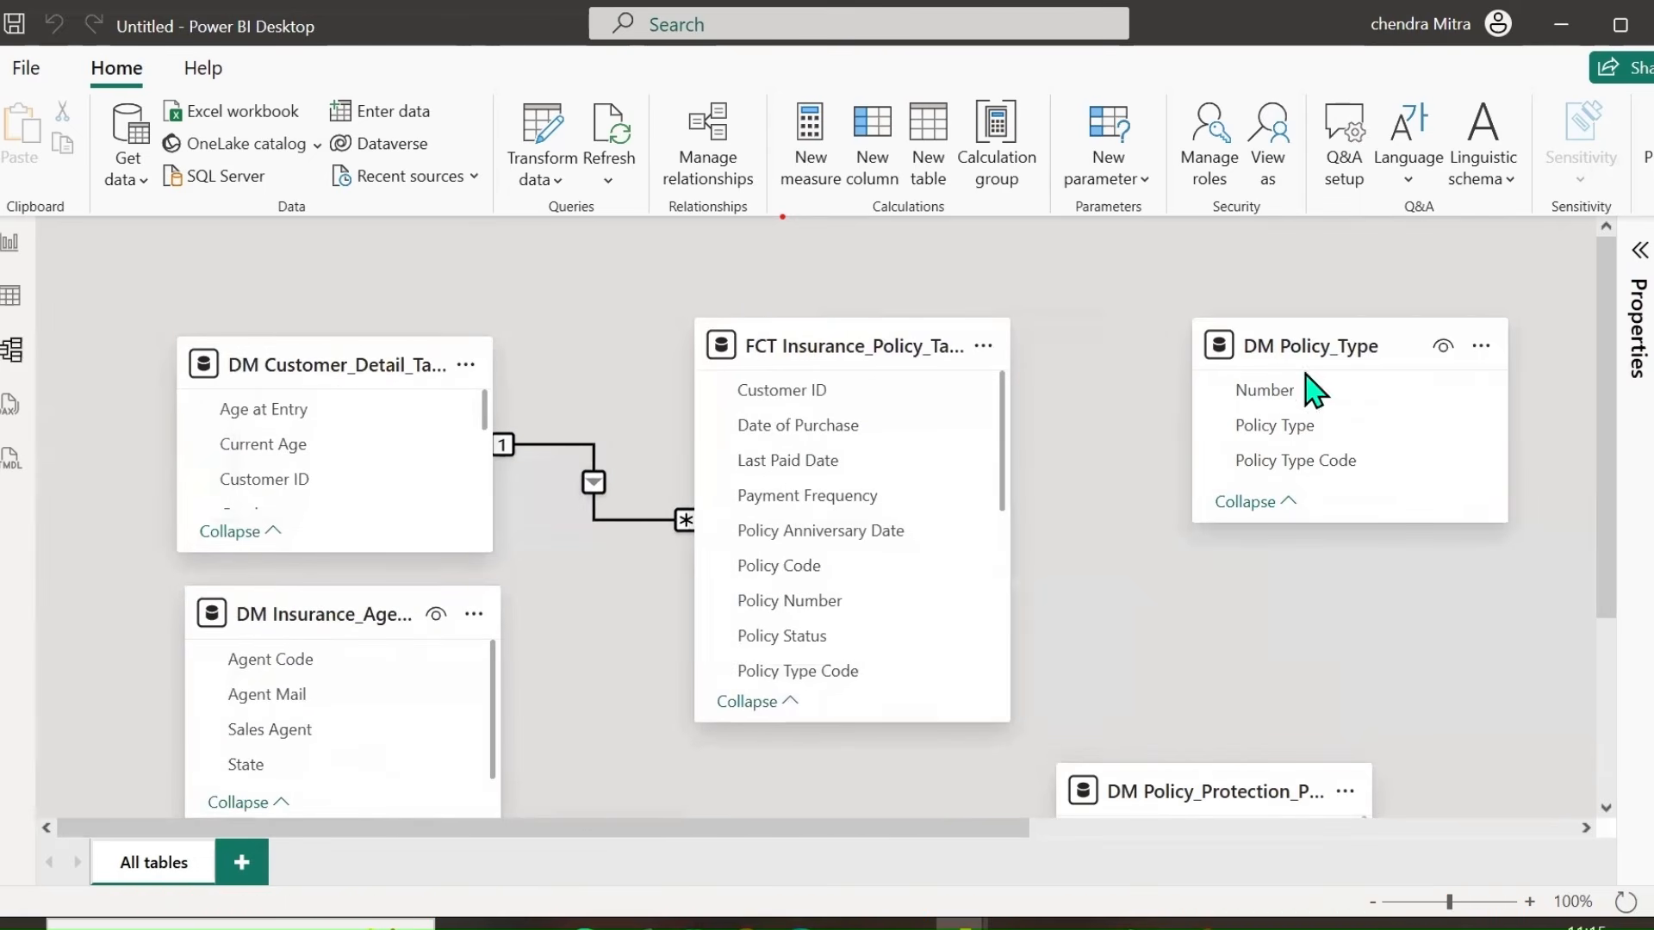
{"action": "left_click_drag", "start_coordinate": [1177, 797], "coordinate": [1302, 659]}
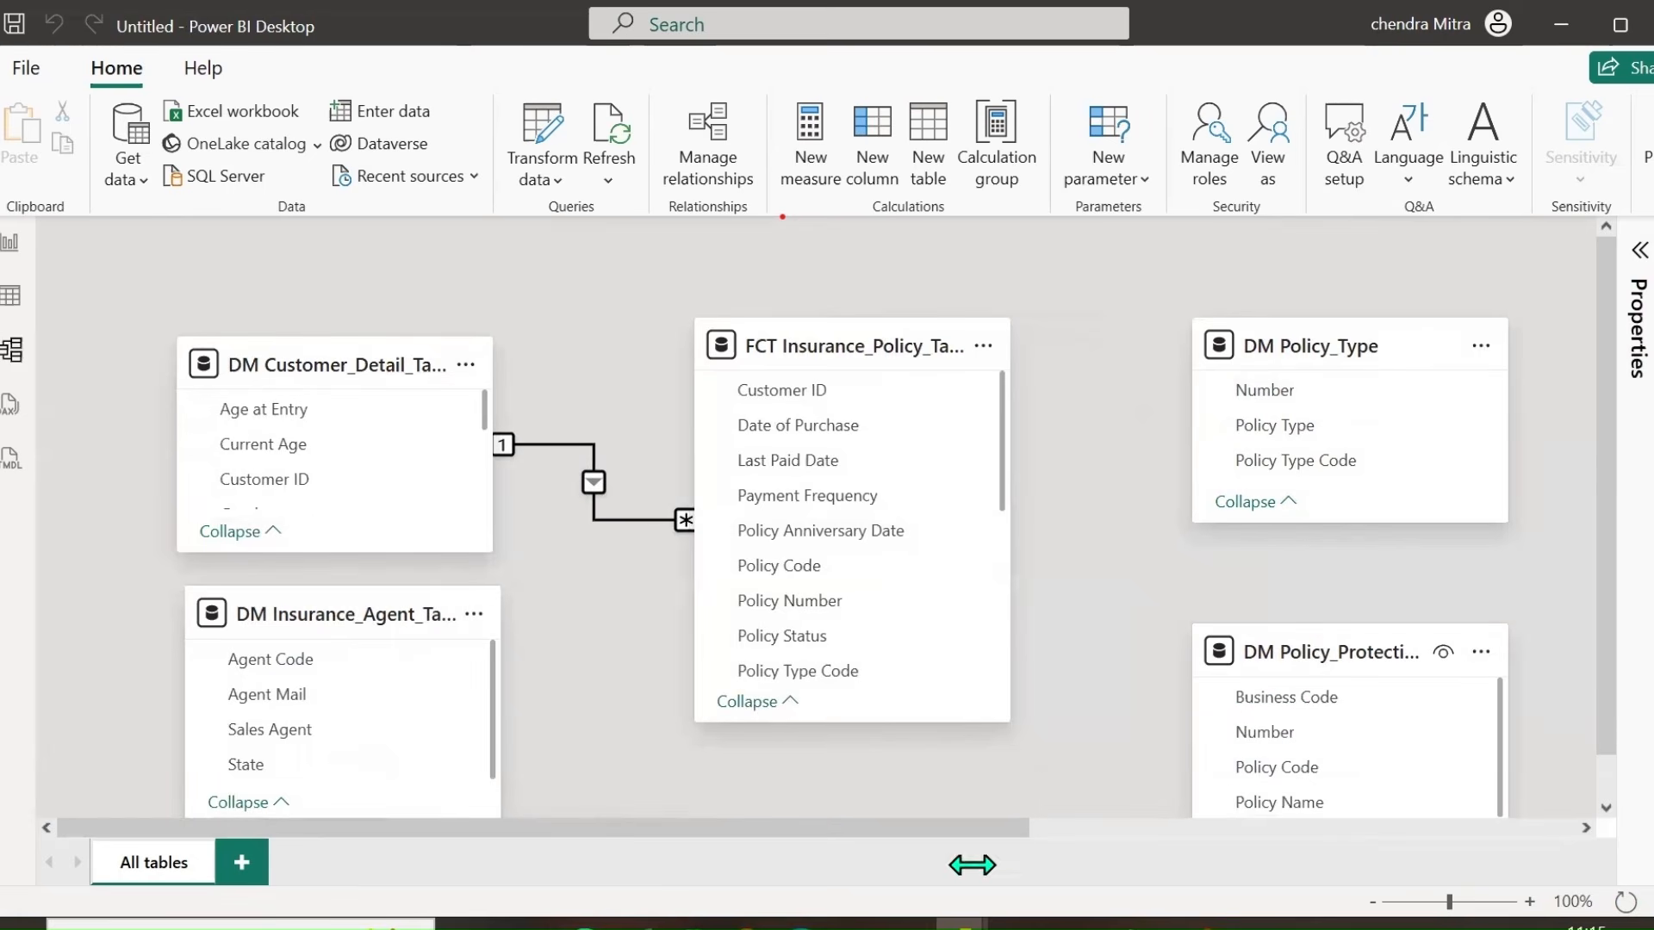
Step: Bring the outlying DM Regional_Manager and DM Zonal_Manager tables across to the area around FCT Insurance_Policy_Table
{"action": "left_click_drag", "start_coordinate": [971, 827], "coordinate": [1284, 825]}
{"action": "left_click_drag", "start_coordinate": [1292, 392], "coordinate": [233, 831]}
{"action": "left_click_drag", "start_coordinate": [1580, 428], "coordinate": [572, 275]}
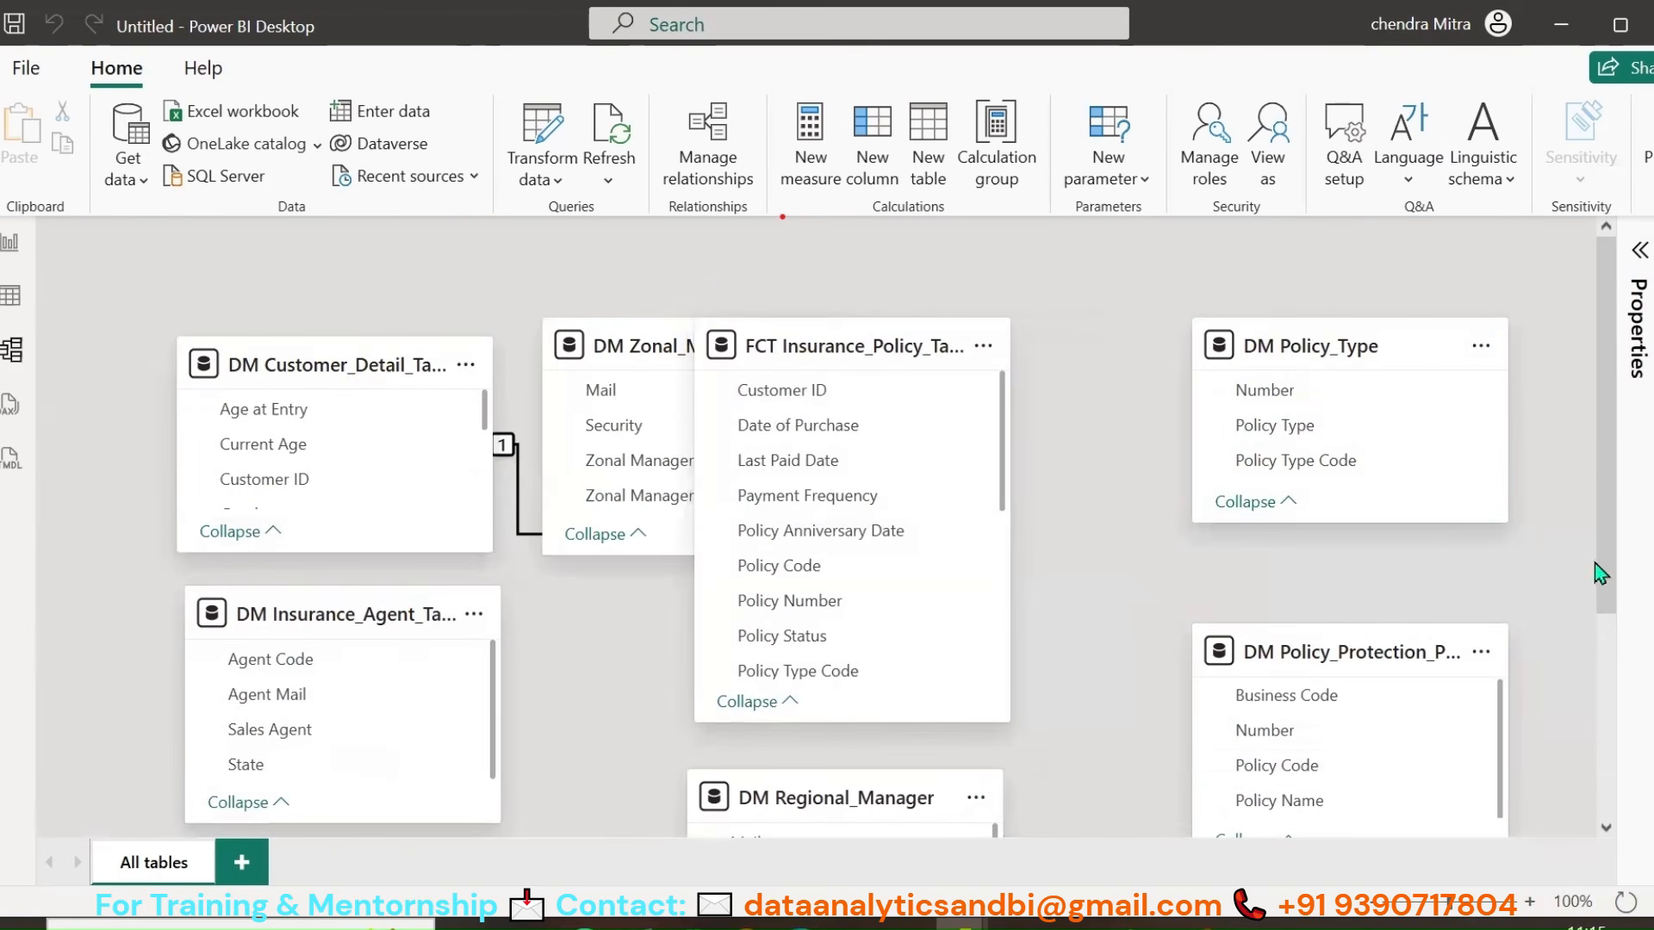
Step: Separate the overlapping tables, placing DM Zonal_Manager below DM Insurance_Agent_Table and DM Regional_Manager below DM Policy_Protection_Plan, with the diagram at 80% zoom
{"action": "left_click_drag", "start_coordinate": [1603, 555], "coordinate": [1598, 620]}
{"action": "left_click", "coordinate": [1373, 902]}
{"action": "left_click", "coordinate": [1373, 902]}
{"action": "left_click", "coordinate": [1373, 901]}
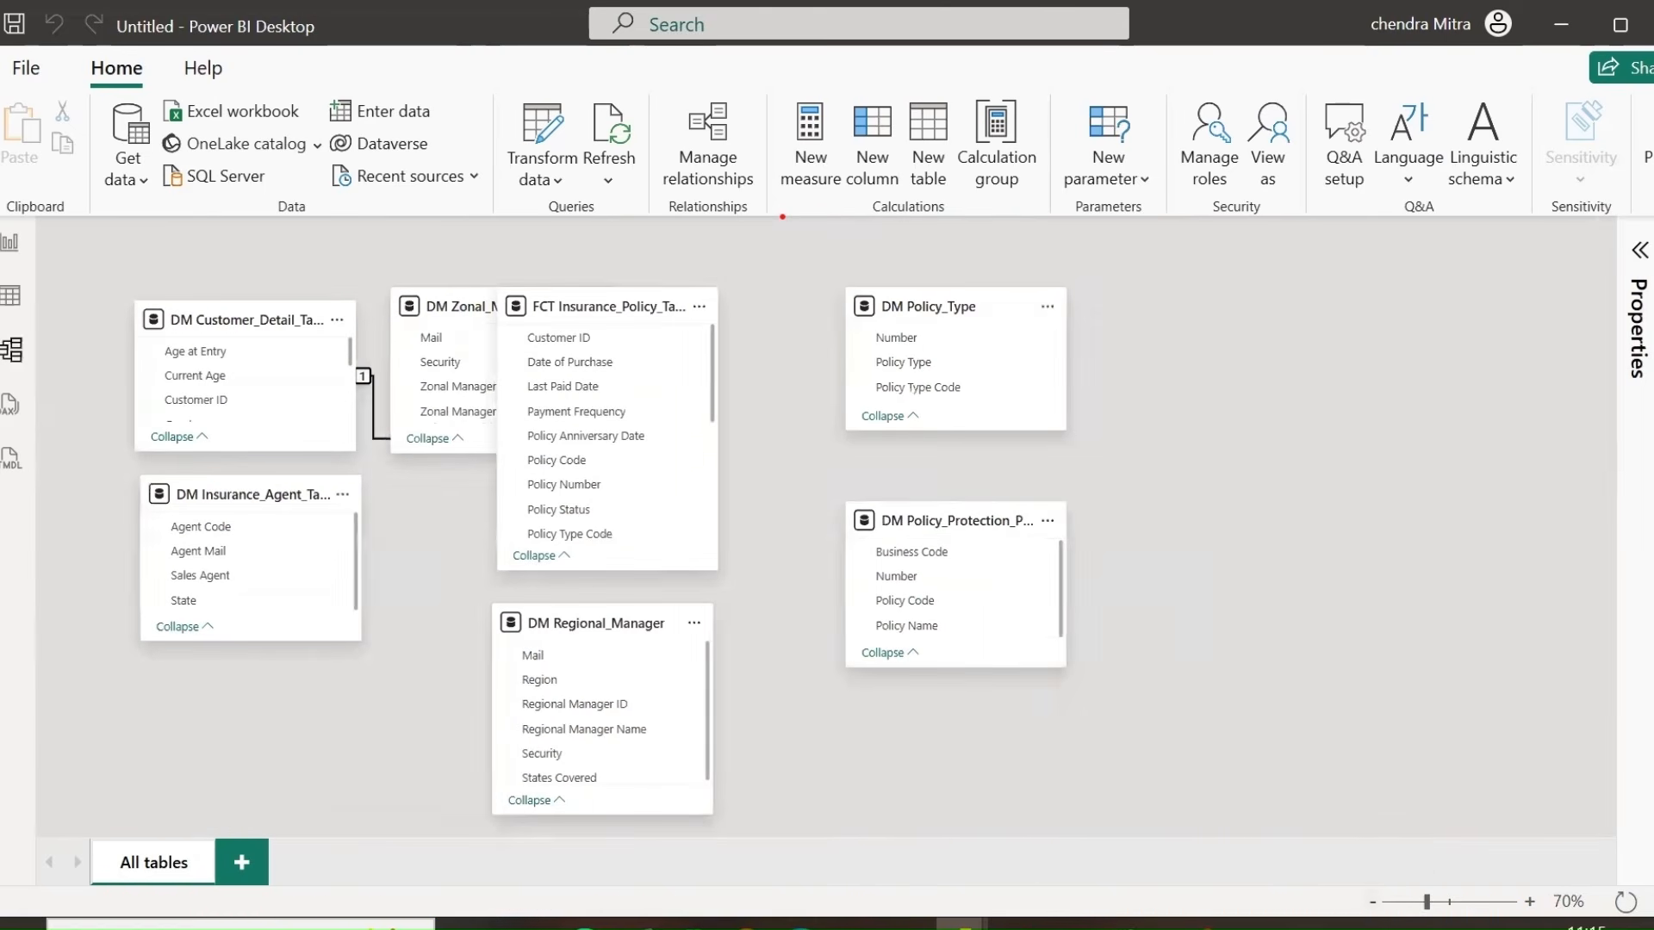
{"action": "left_click", "coordinate": [1530, 902]}
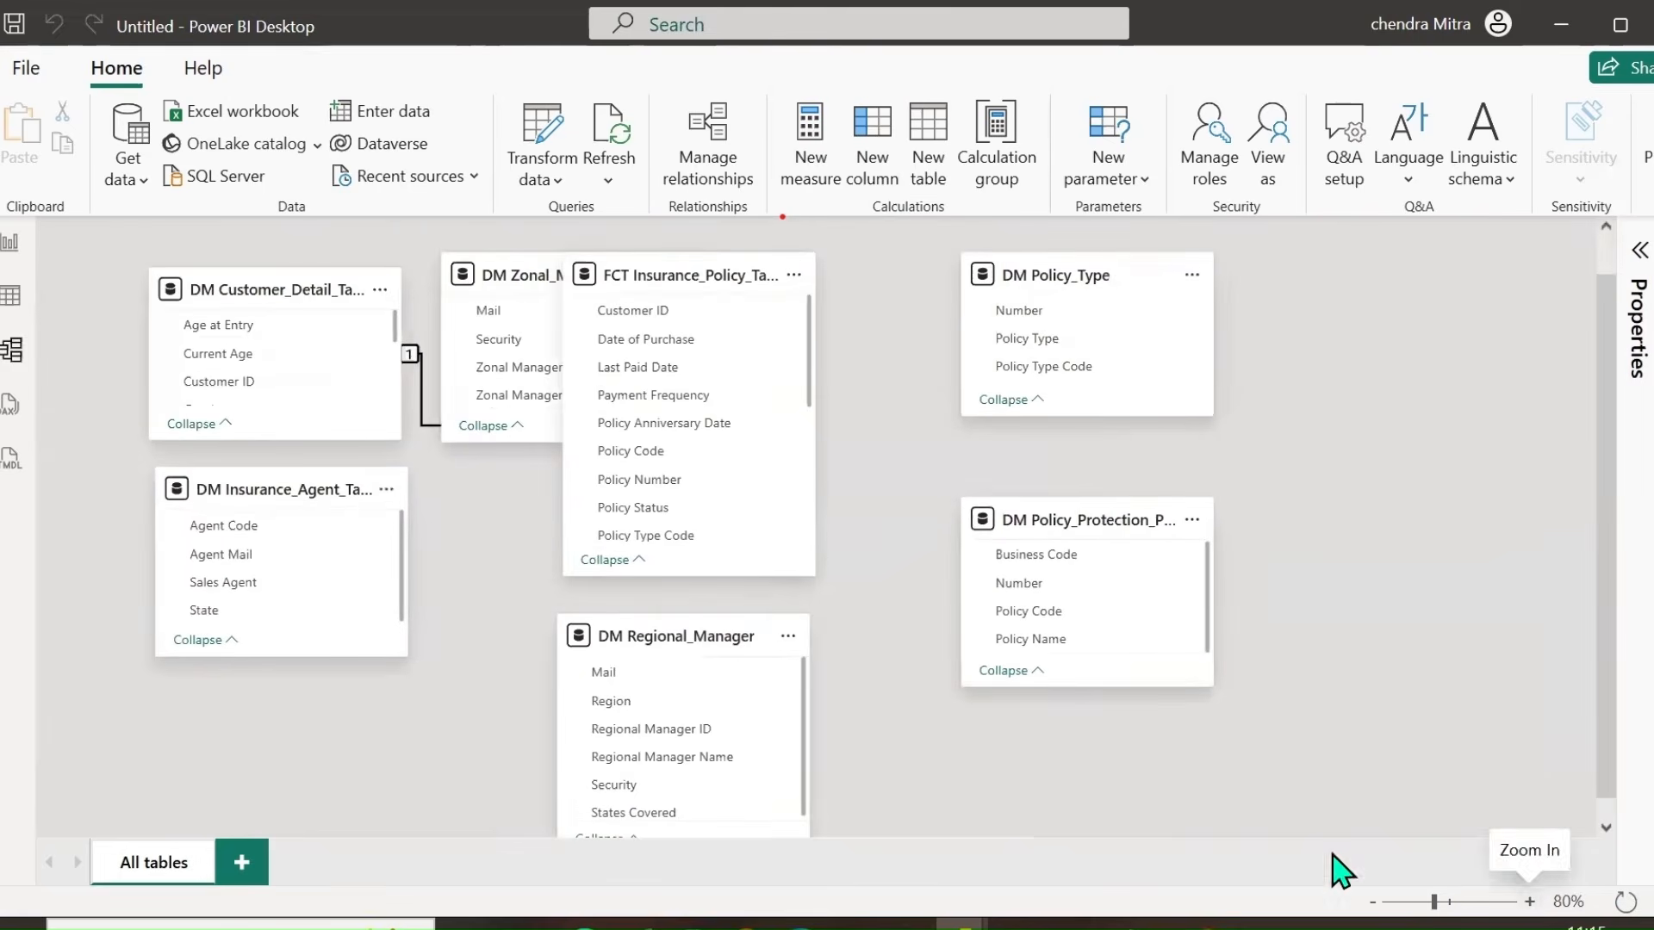
{"action": "left_click_drag", "start_coordinate": [617, 269], "coordinate": [662, 271]}
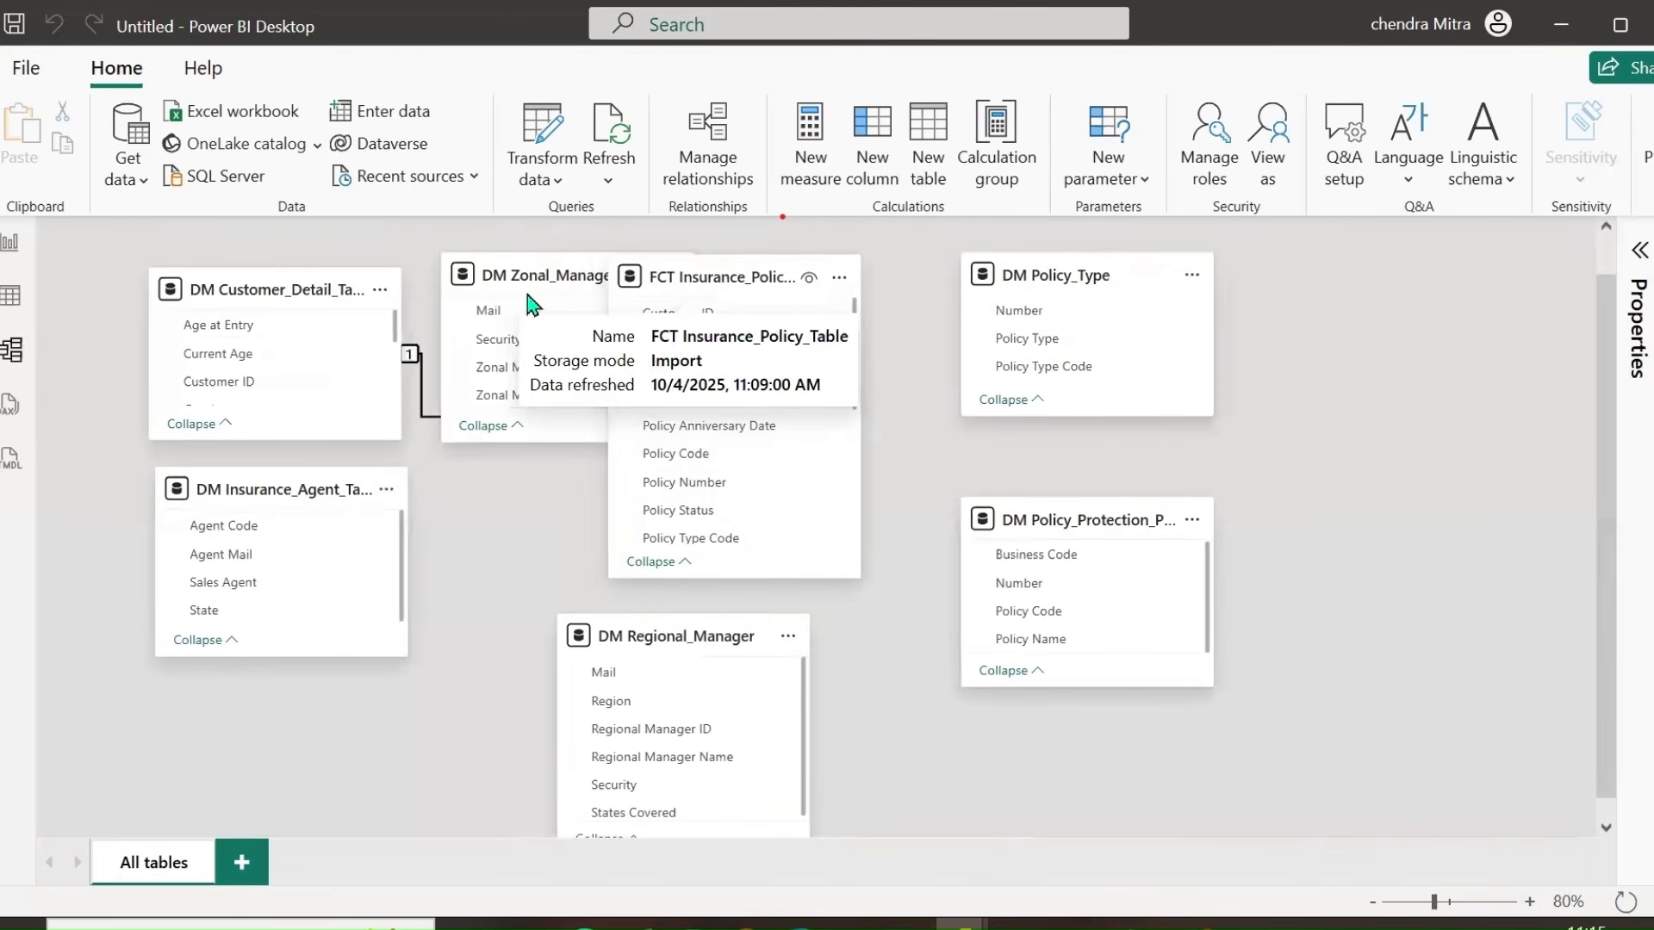
{"action": "left_click_drag", "start_coordinate": [482, 277], "coordinate": [298, 721]}
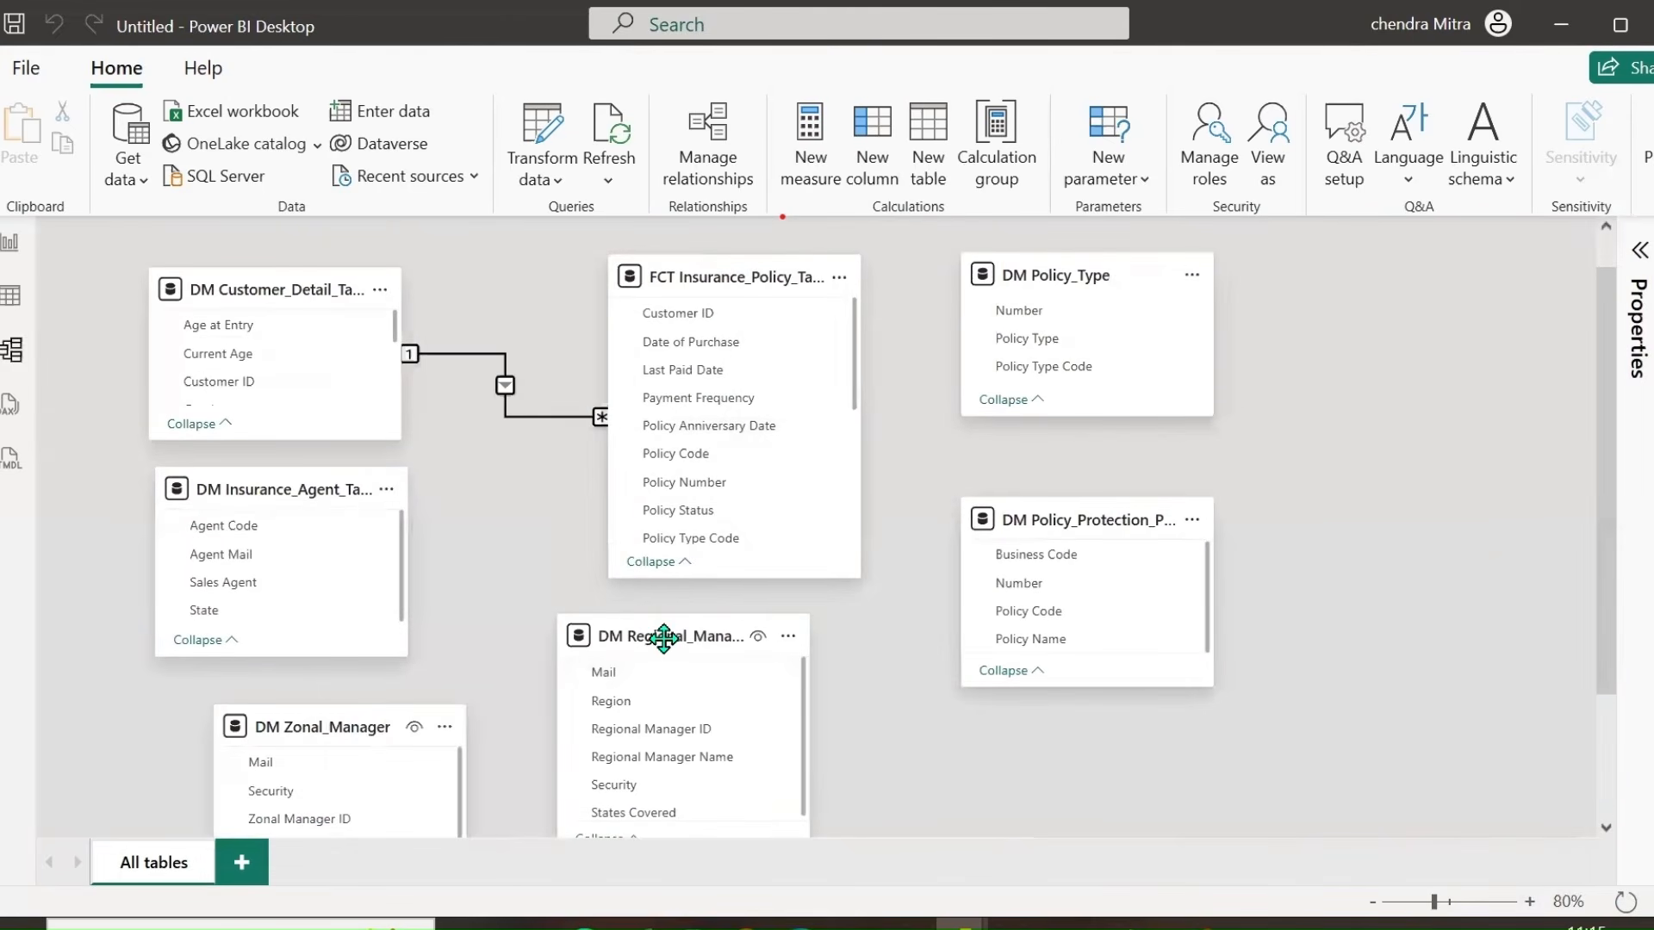
{"action": "left_click_drag", "start_coordinate": [671, 631], "coordinate": [1142, 711]}
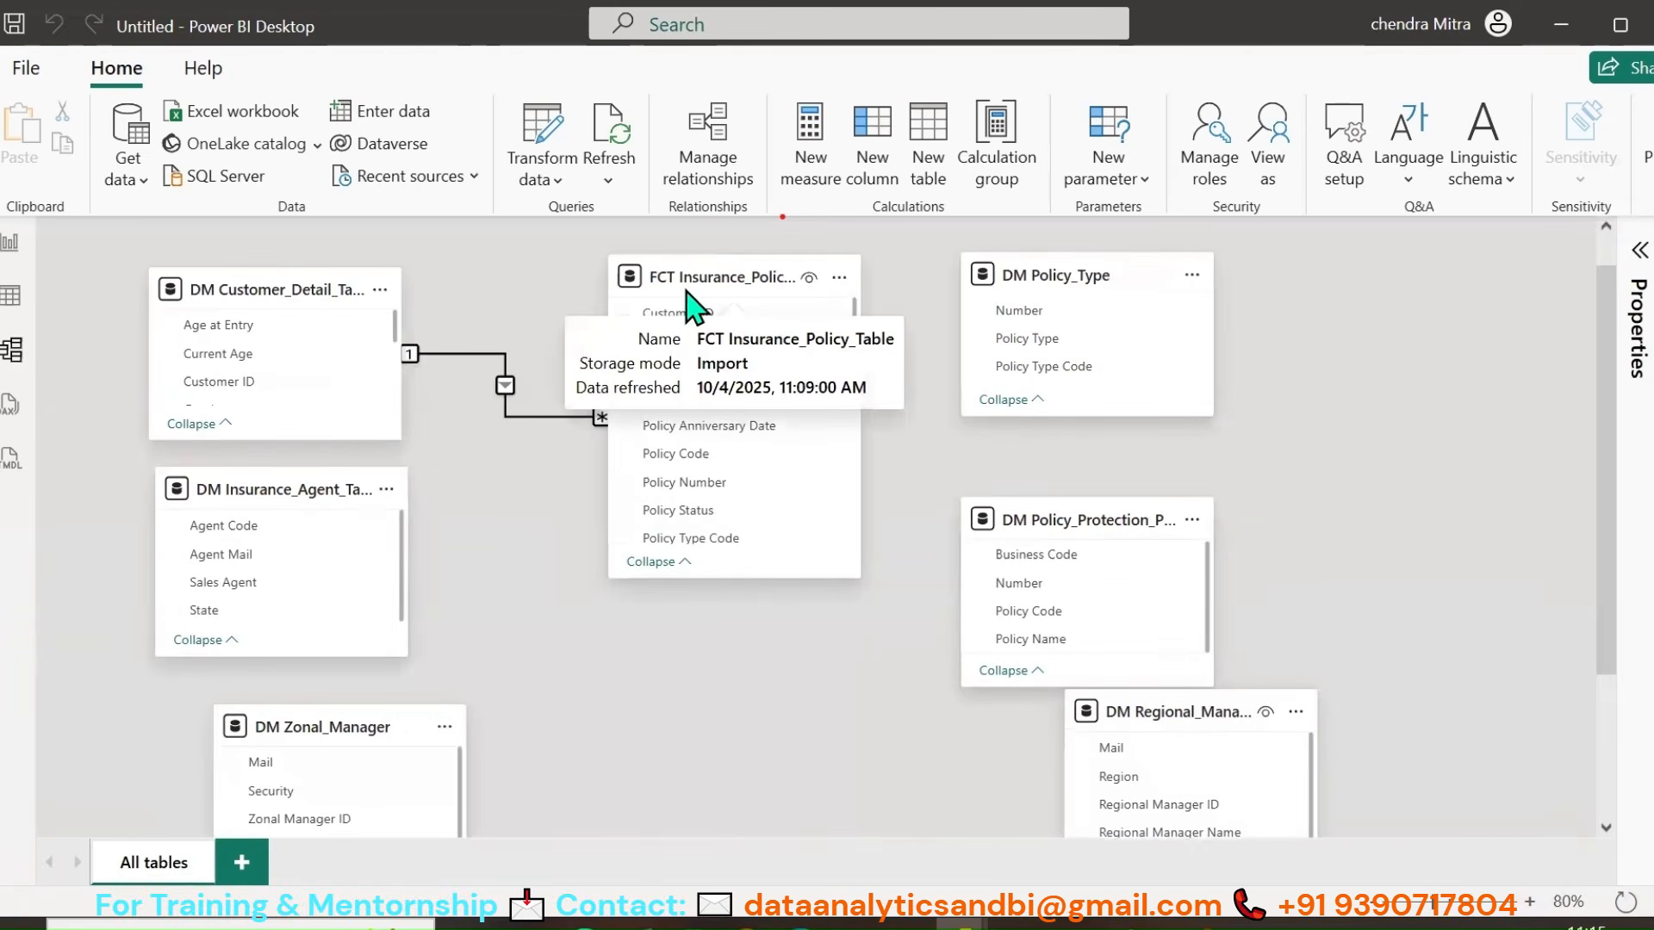
Step: Place DM Policy_Type above and DM Zonal_Manager below the fact table, and stack DM Policy_Protection_Plan over DM Regional_Manager beside them
{"action": "left_click_drag", "start_coordinate": [697, 280], "coordinate": [683, 460]}
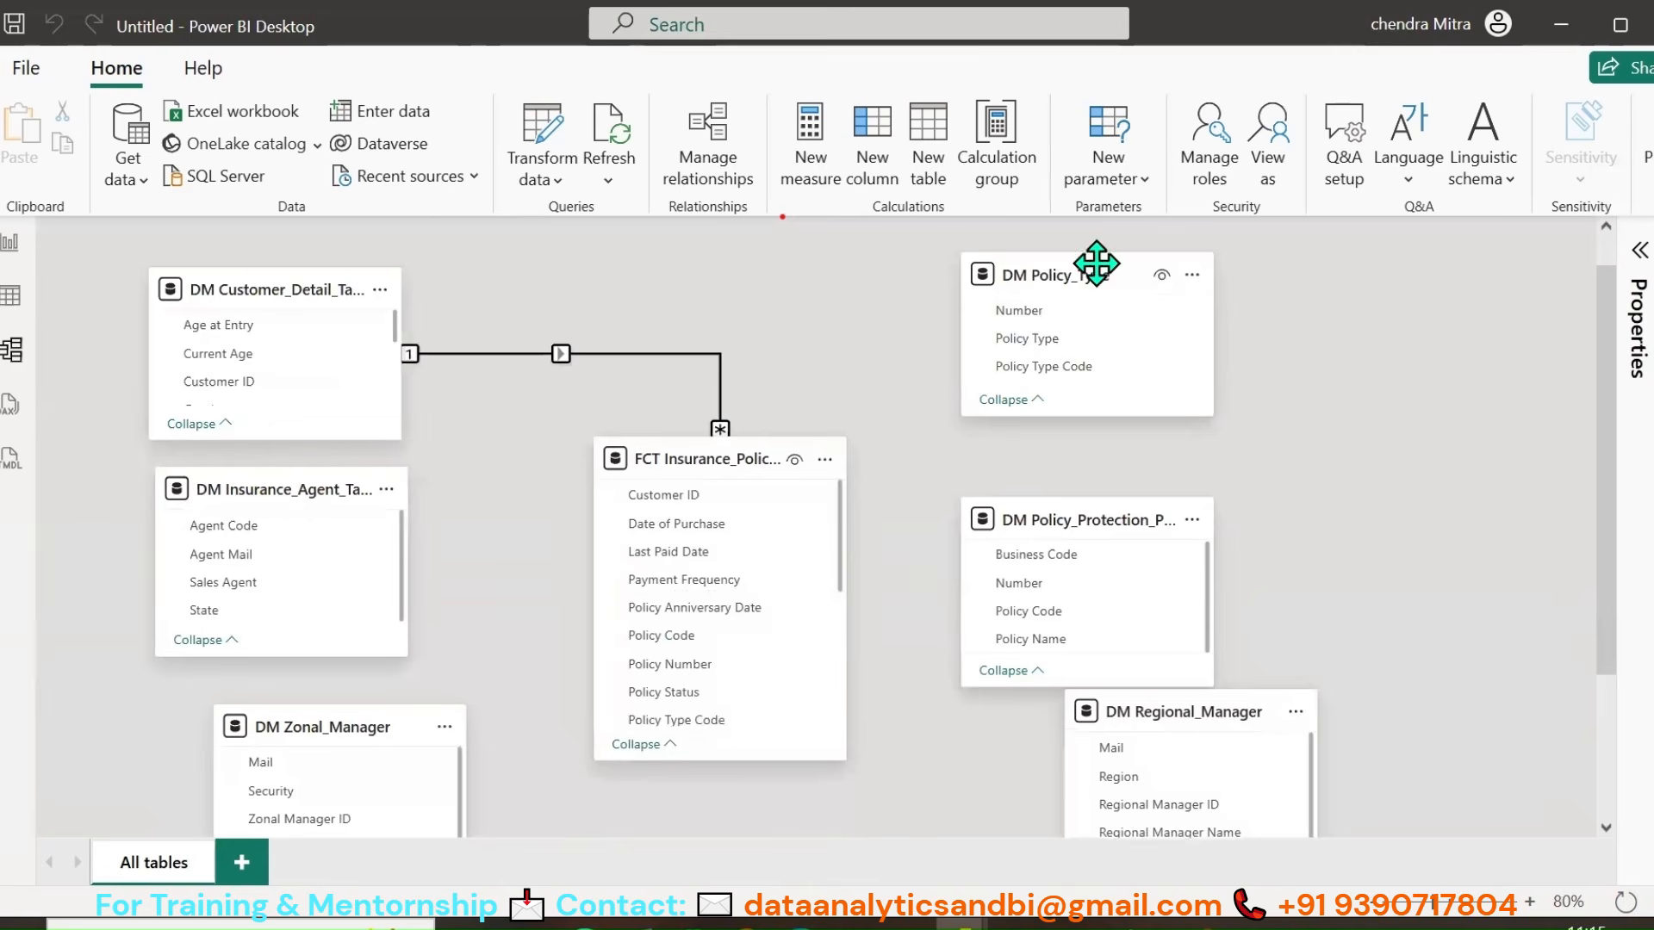
{"action": "left_click_drag", "start_coordinate": [1053, 274], "coordinate": [676, 274]}
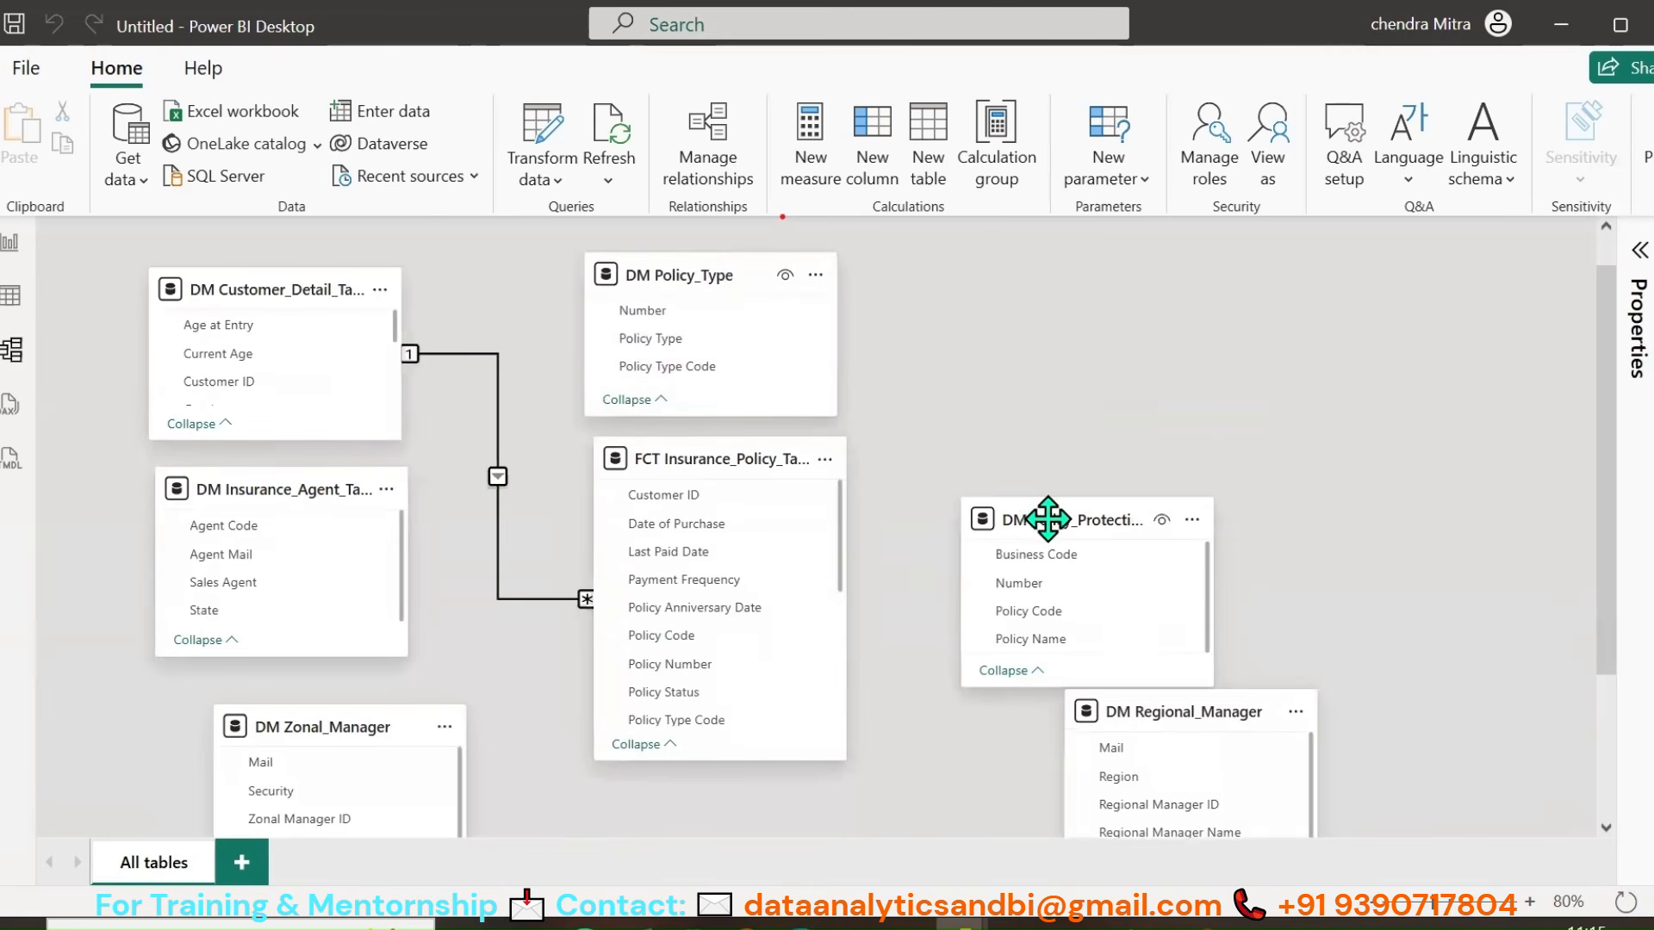
{"action": "left_click_drag", "start_coordinate": [1051, 519], "coordinate": [1051, 310]}
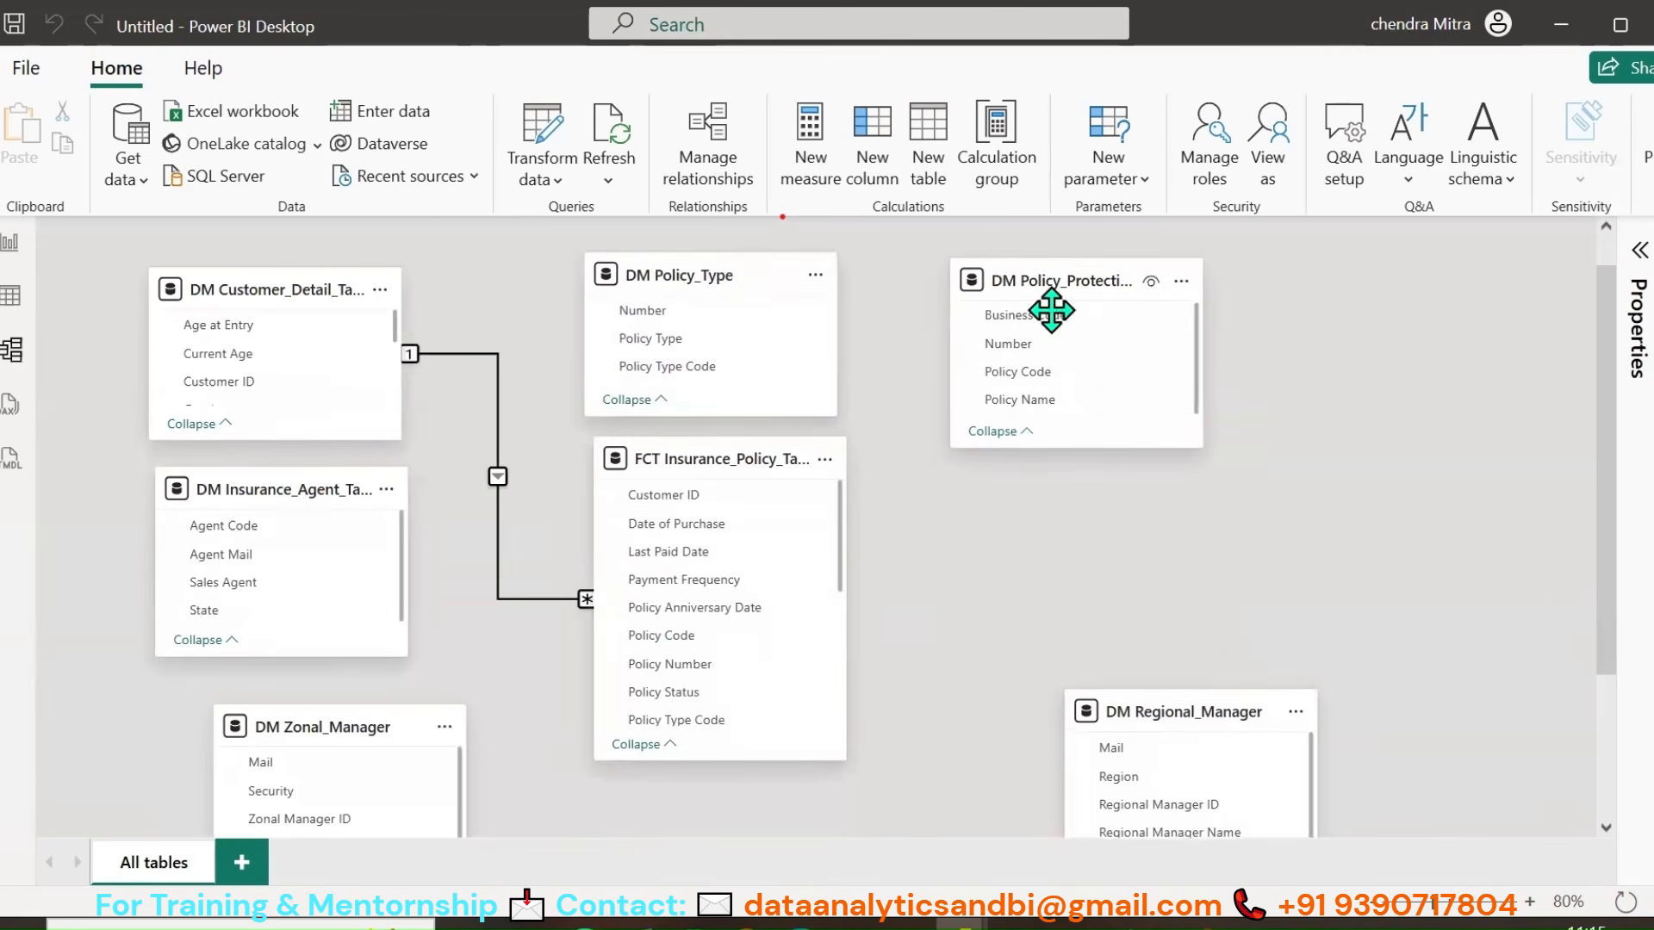
{"action": "left_click_drag", "start_coordinate": [1137, 712], "coordinate": [1029, 552]}
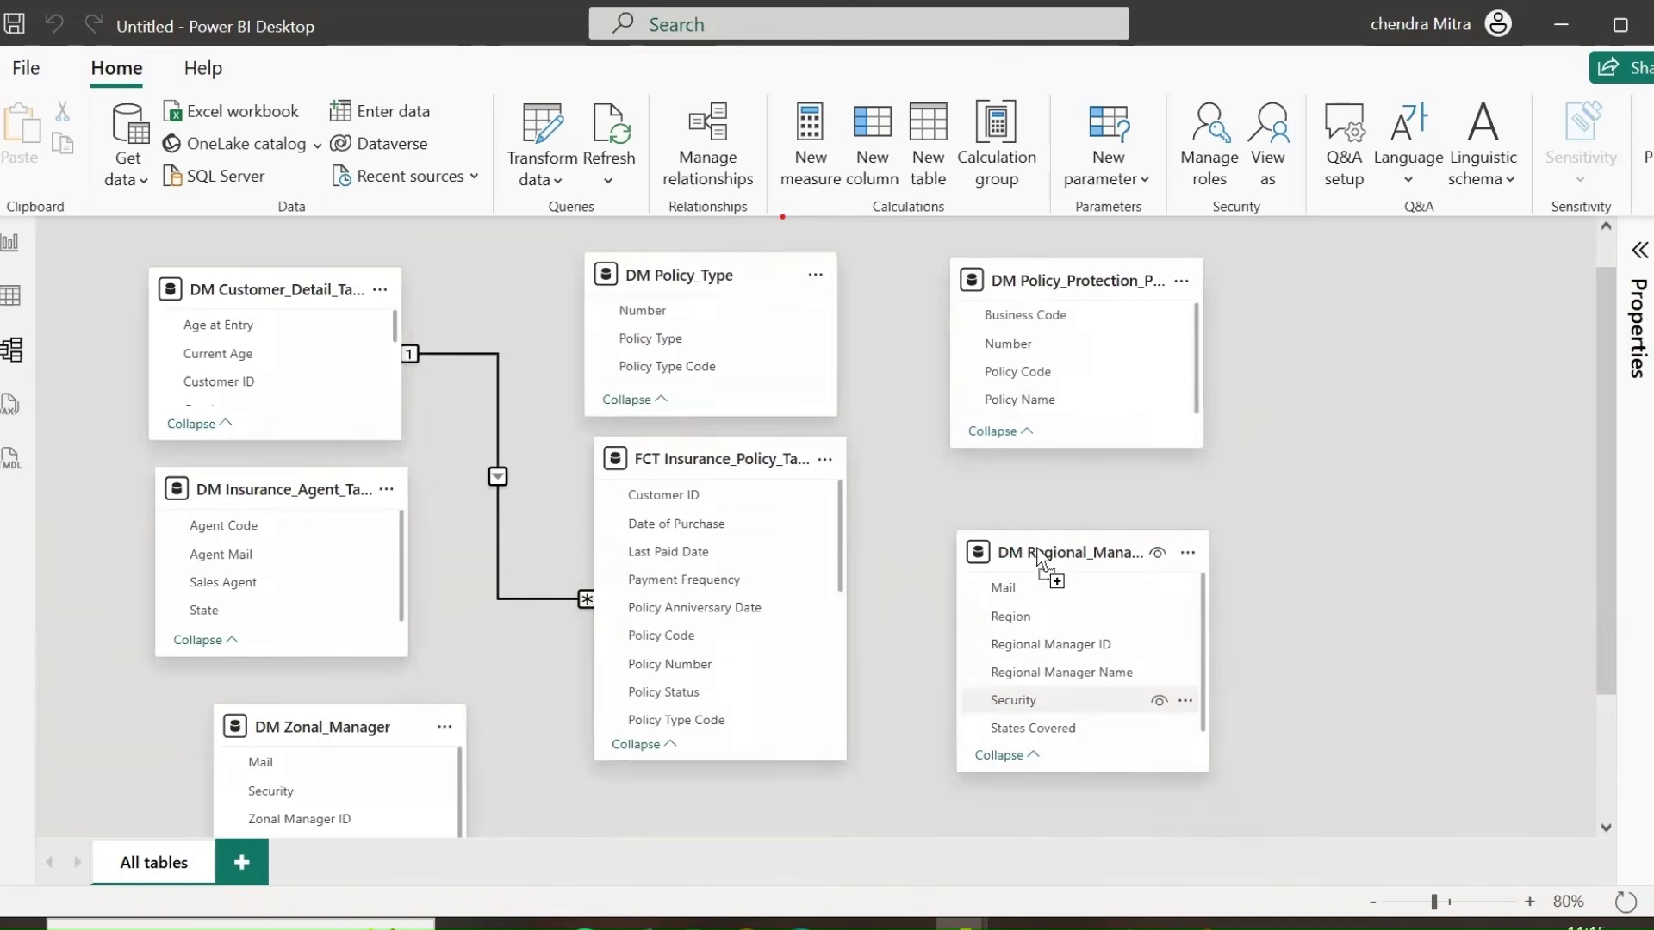
{"action": "left_click_drag", "start_coordinate": [405, 734], "coordinate": [744, 779]}
{"action": "scroll", "coordinate": [996, 768], "scroll_direction": "up", "scroll_amount": 1}
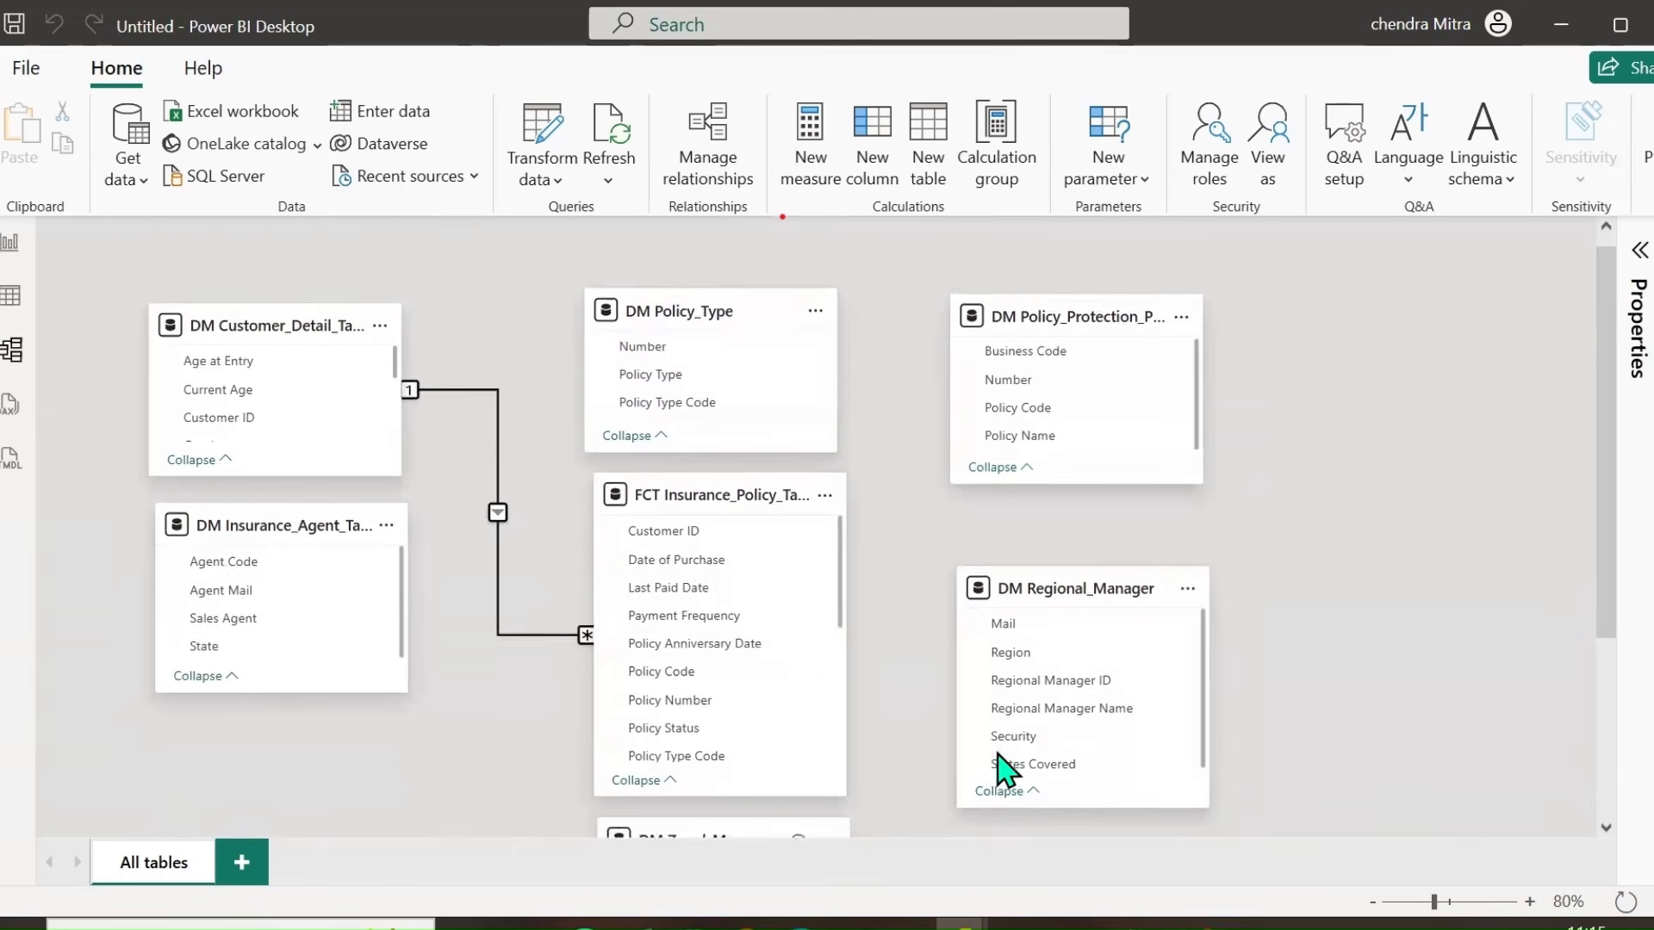
{"action": "left_click", "coordinate": [1373, 900]}
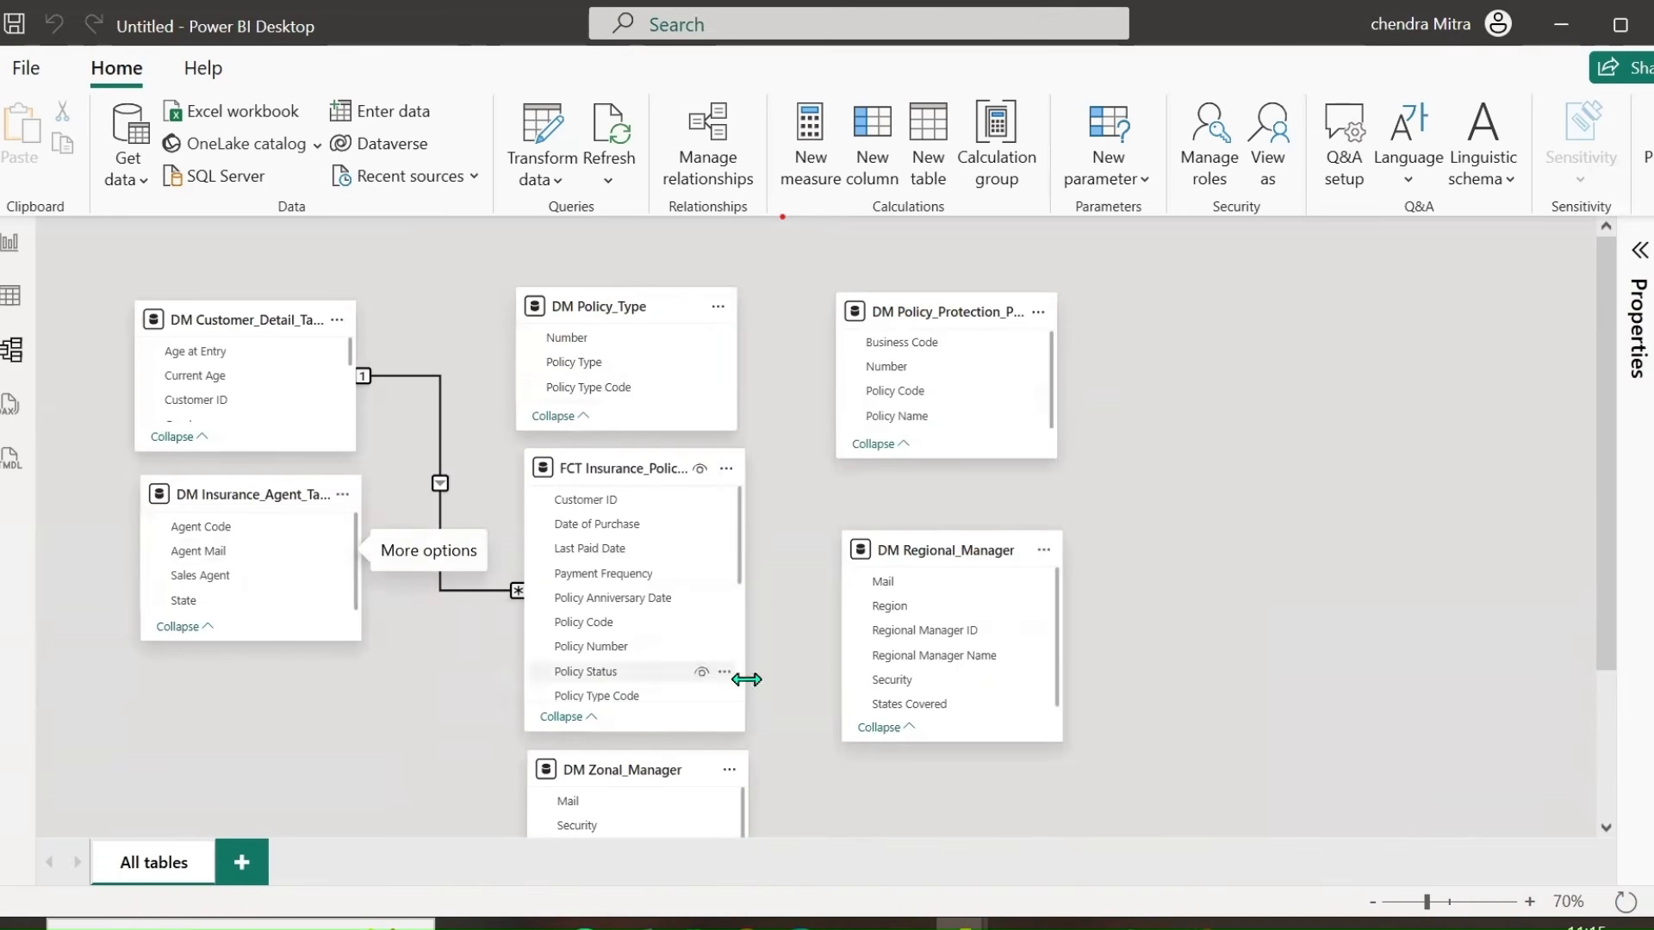
{"action": "left_click", "coordinate": [1530, 900]}
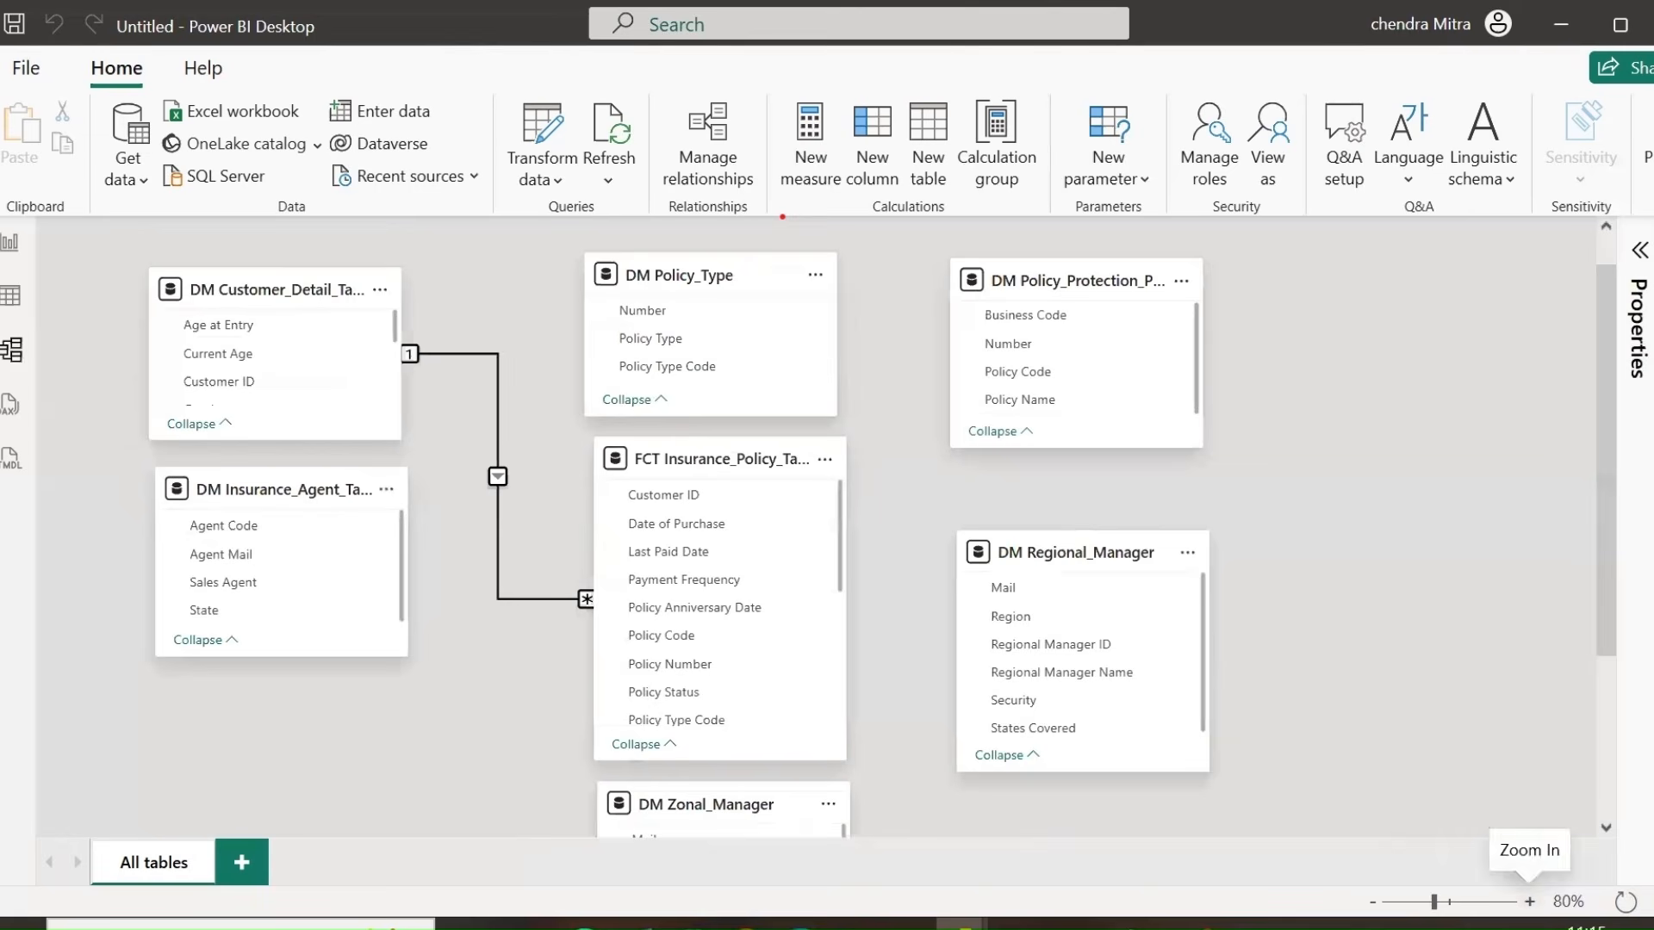
{"action": "scroll", "coordinate": [694, 354], "scroll_direction": "down", "scroll_amount": 2}
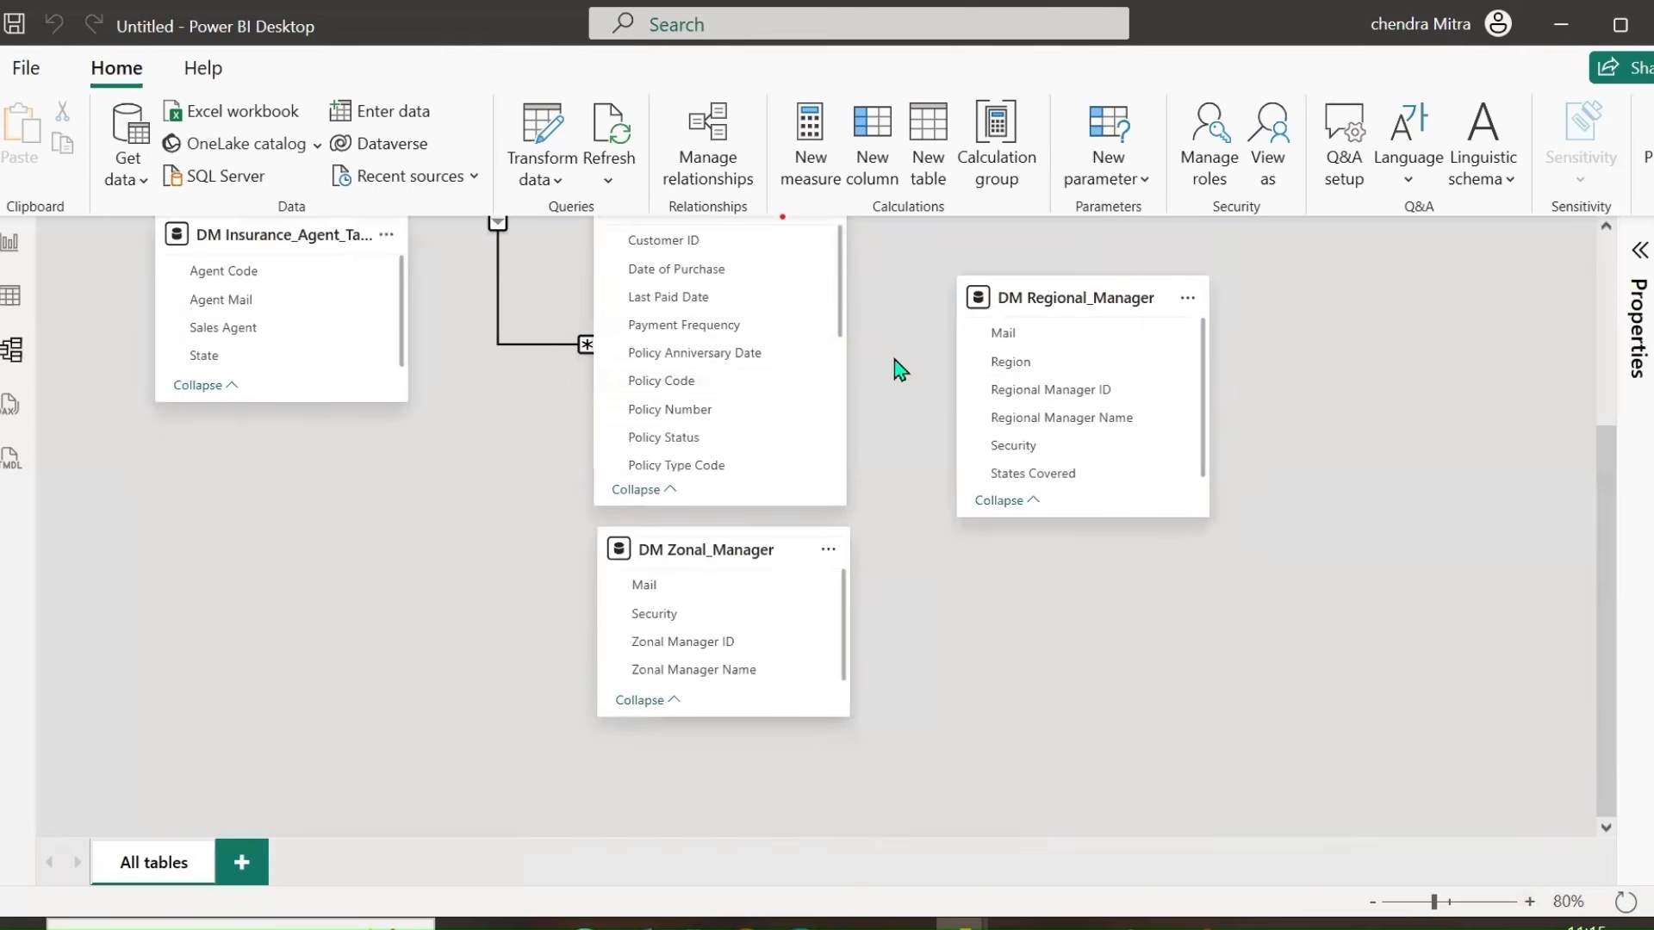
Step: Create an active many-to-one, single-direction relationship from the fact table's Sales Agent Code to Agent Code in DM Insurance_Agent_Table
{"action": "scroll", "coordinate": [896, 367], "scroll_direction": "up", "scroll_amount": 3}
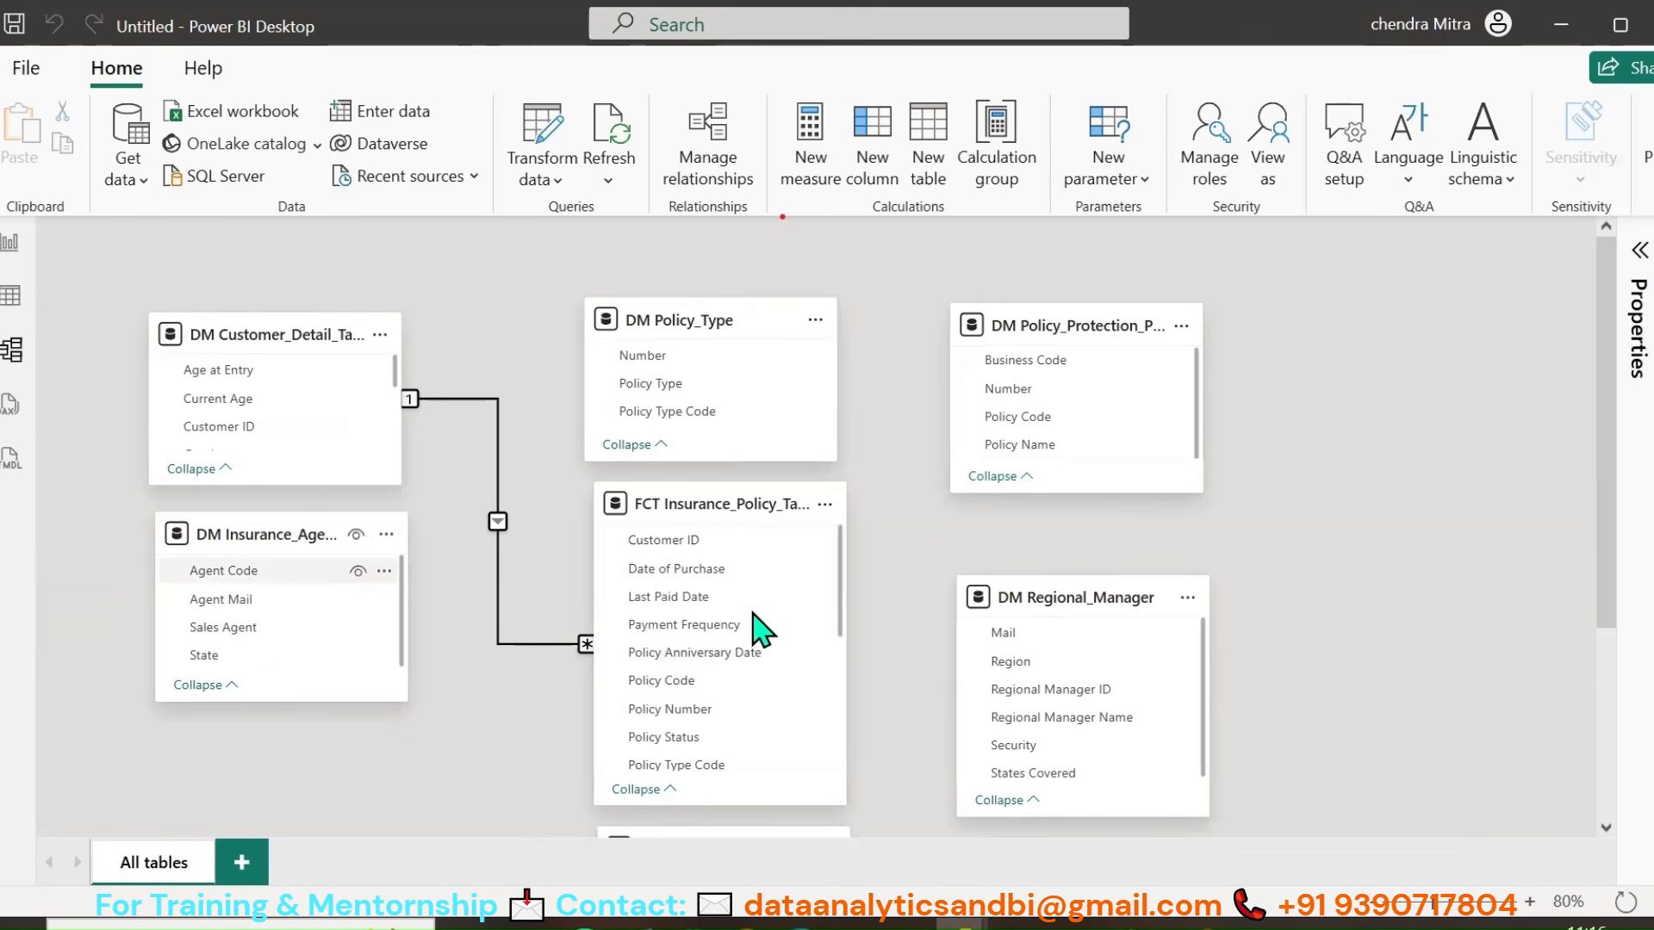
{"action": "scroll", "coordinate": [757, 627], "scroll_direction": "down", "scroll_amount": 4}
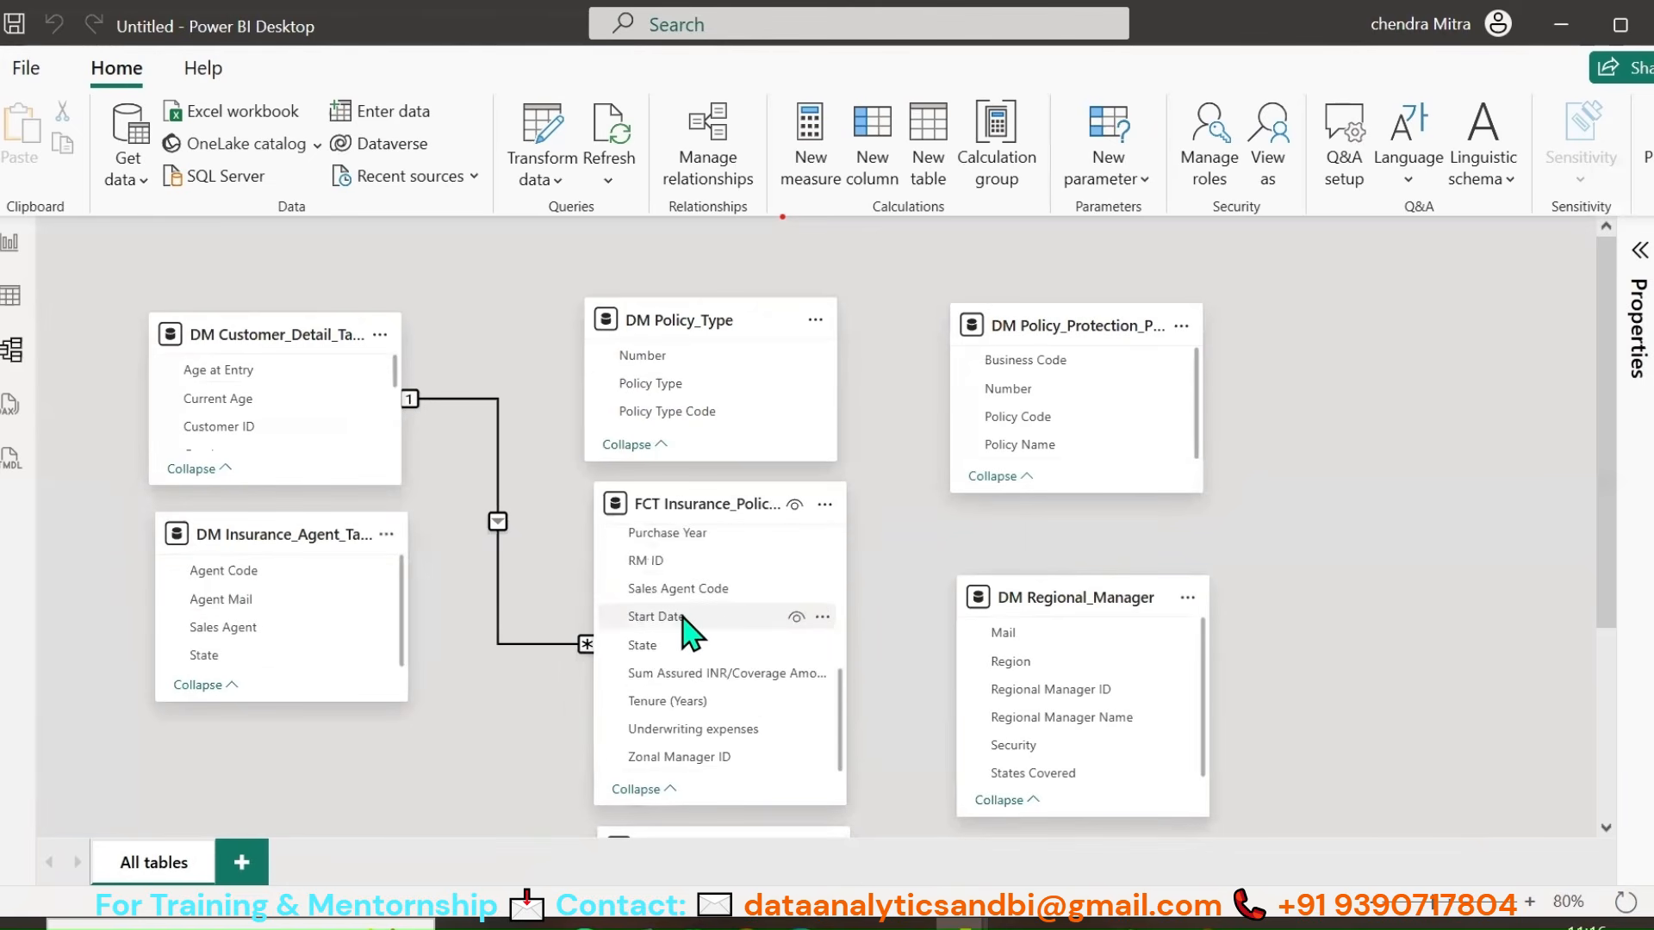
{"action": "left_click_drag", "start_coordinate": [689, 593], "coordinate": [244, 576]}
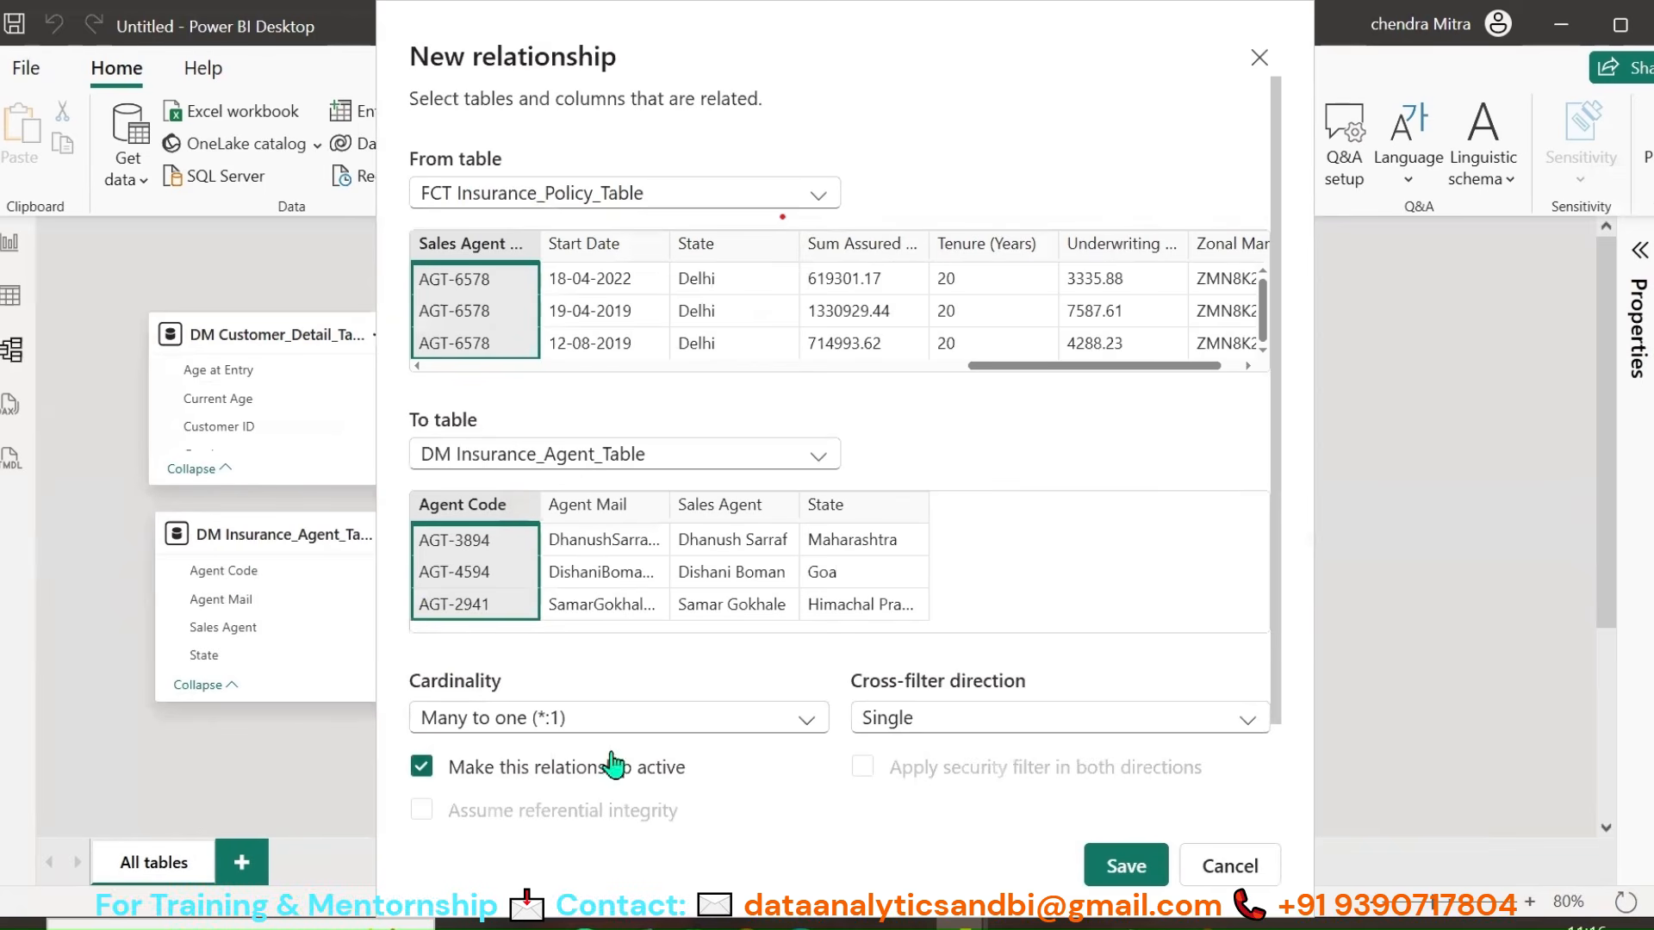
{"action": "left_click", "coordinate": [1126, 866]}
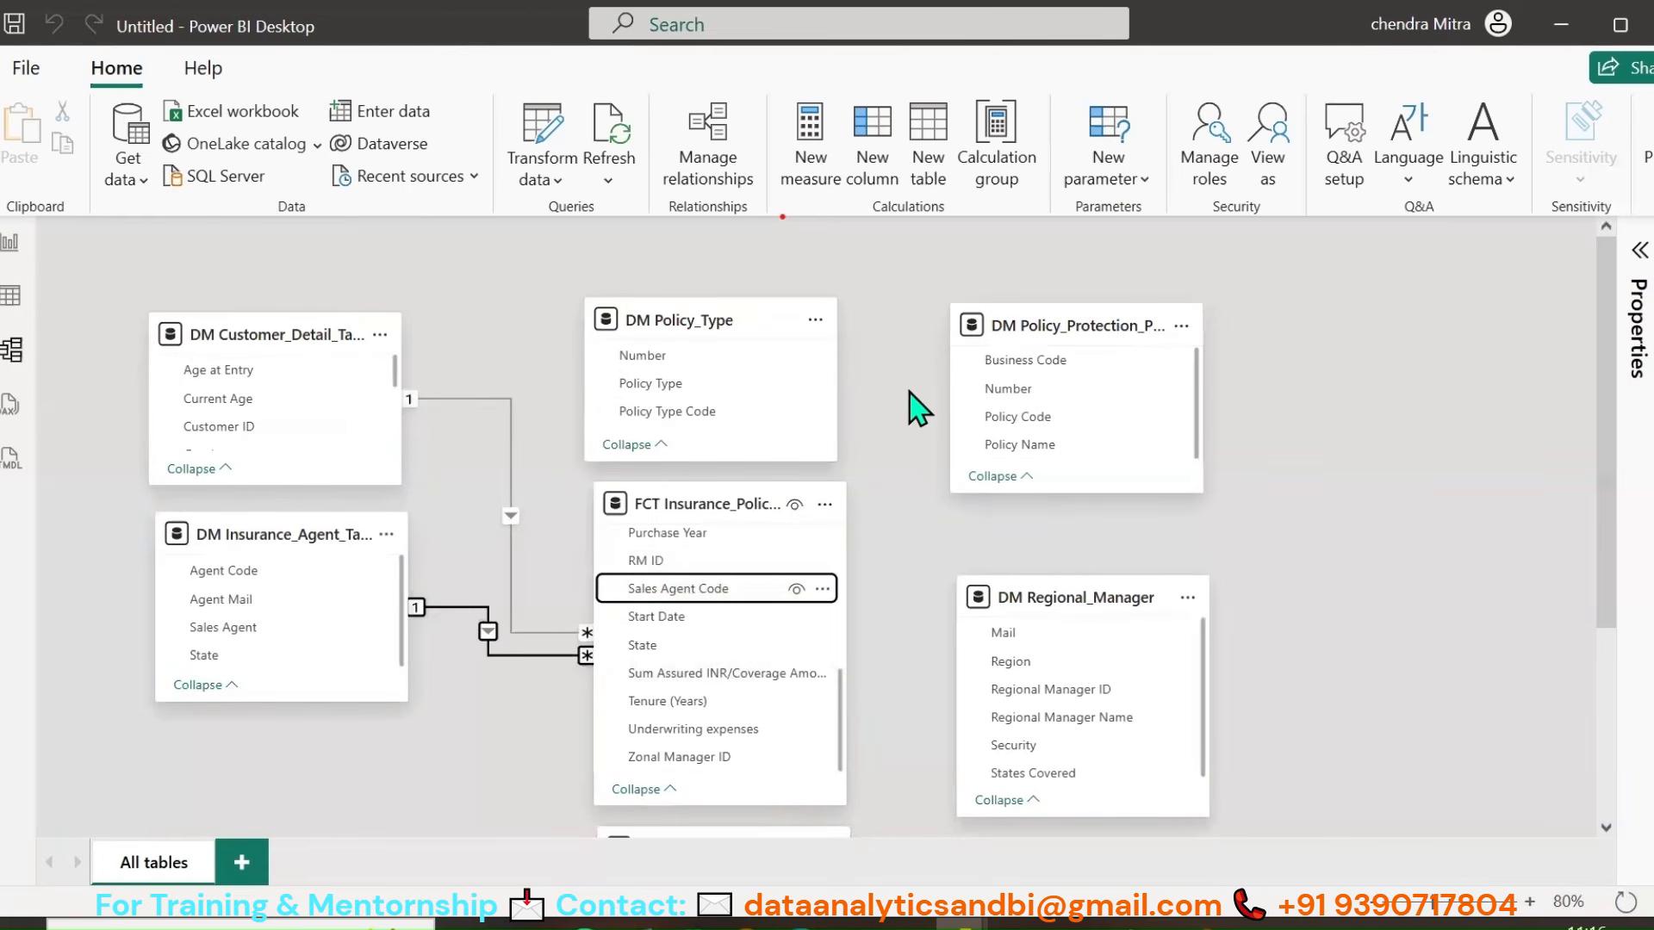
Step: Insert an empty table visual on report Page 1 and move it inward from the page corner
{"action": "left_click", "coordinate": [11, 242]}
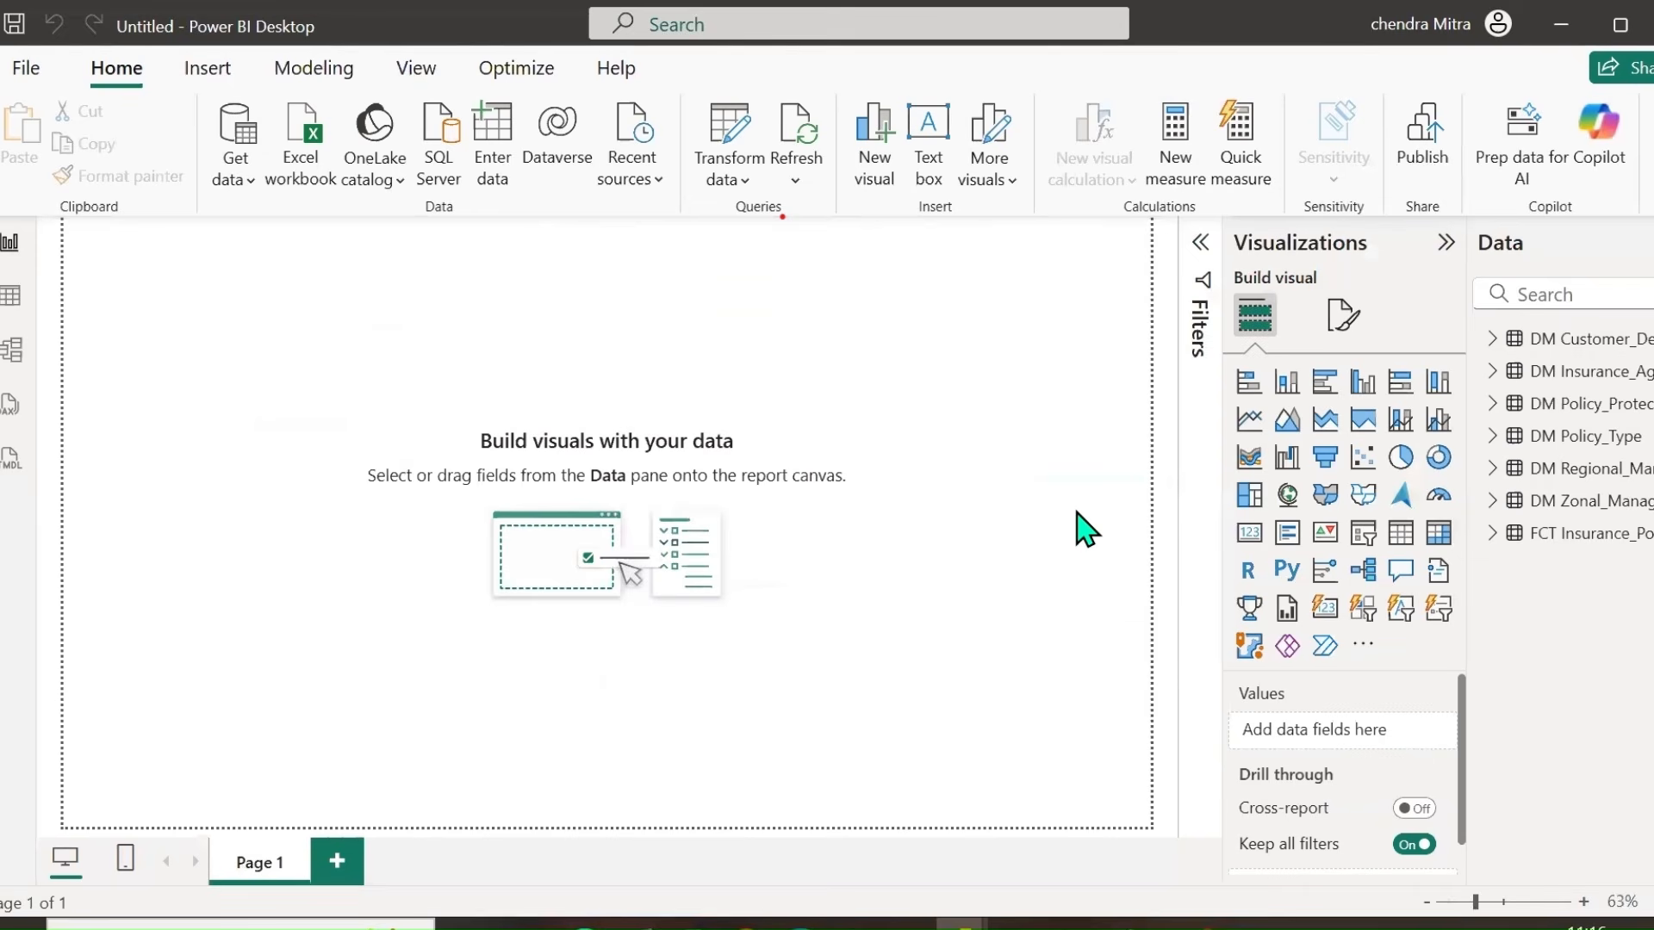
{"action": "left_click", "coordinate": [1496, 535]}
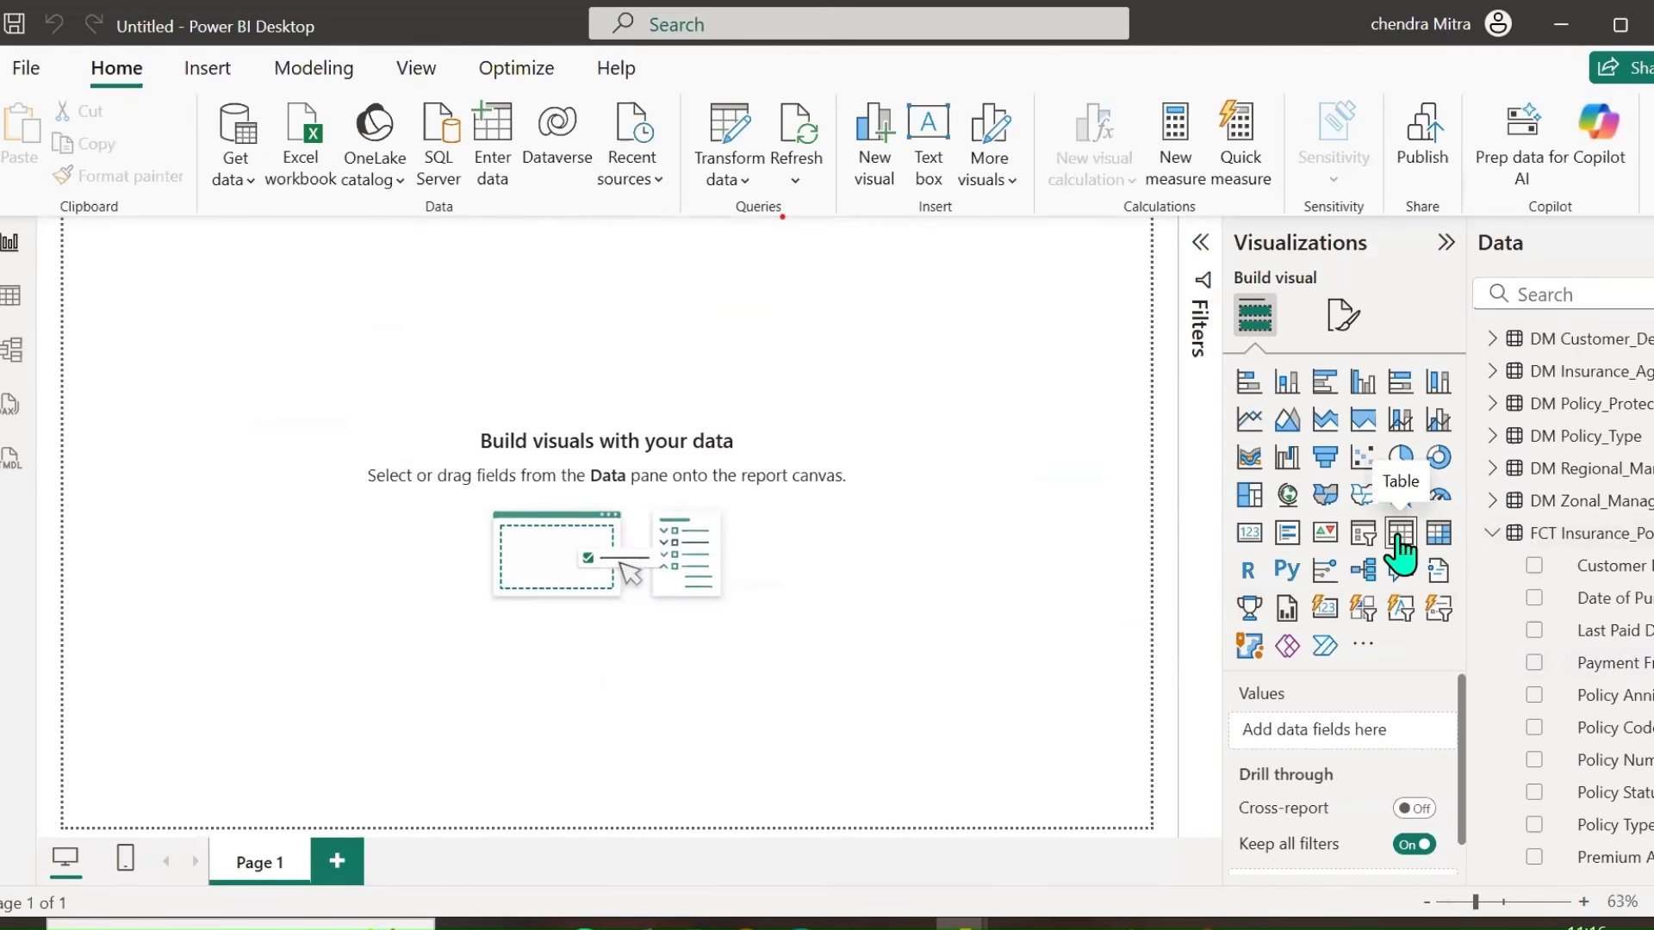
{"action": "left_click", "coordinate": [1400, 551]}
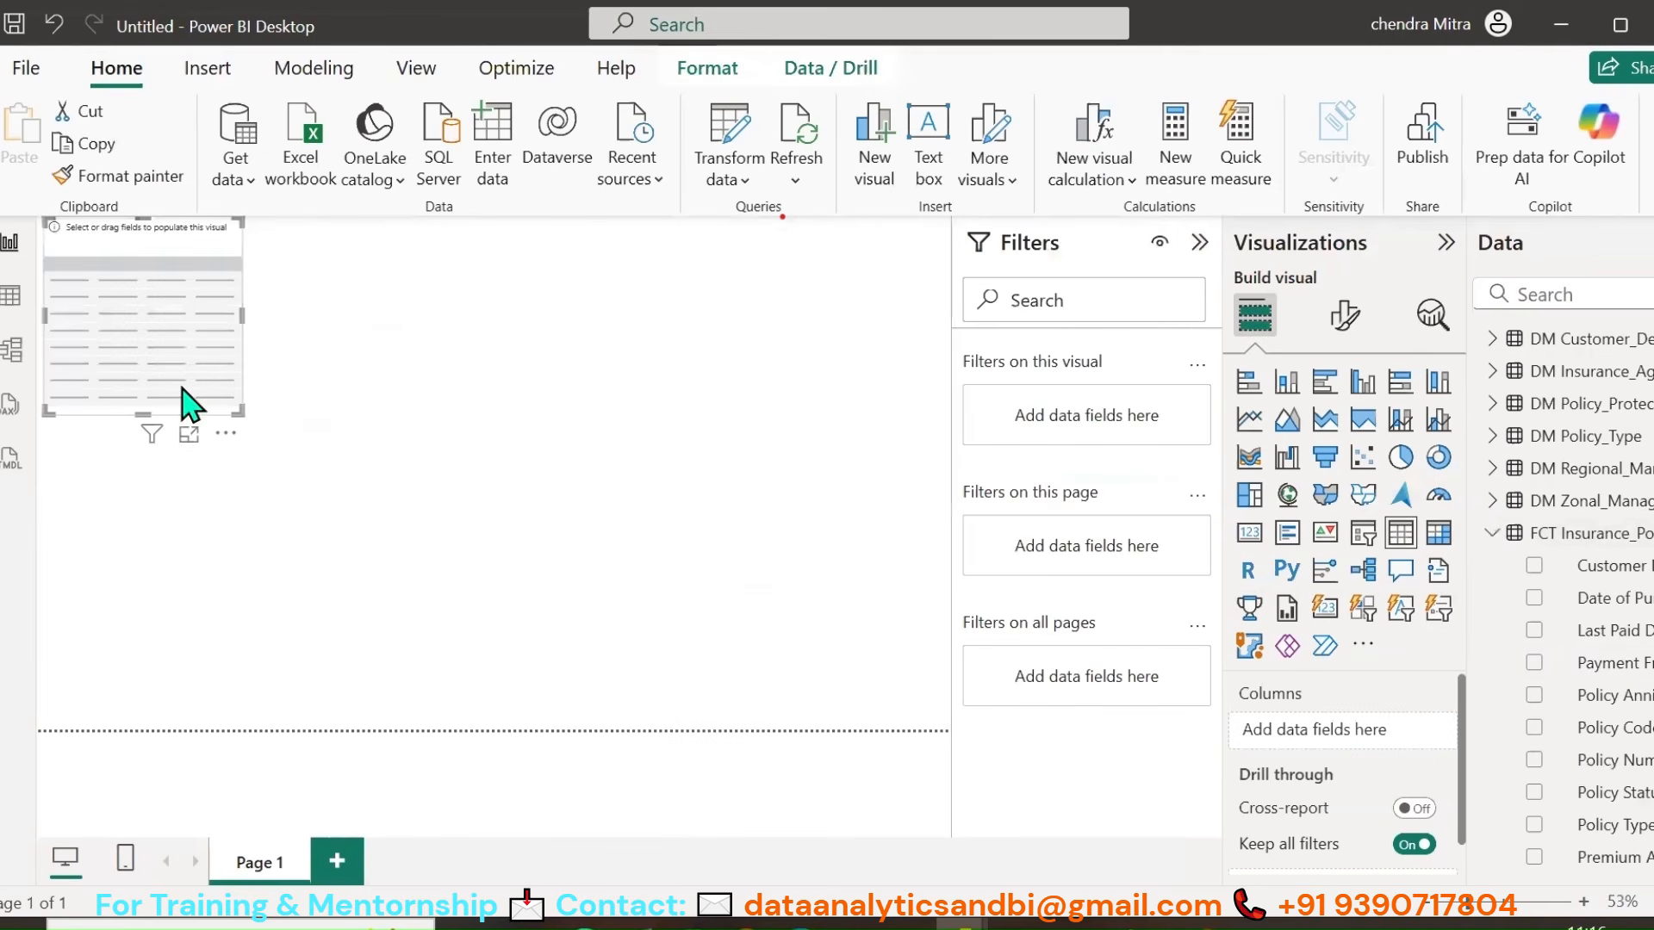
{"action": "left_click_drag", "start_coordinate": [184, 399], "coordinate": [284, 481]}
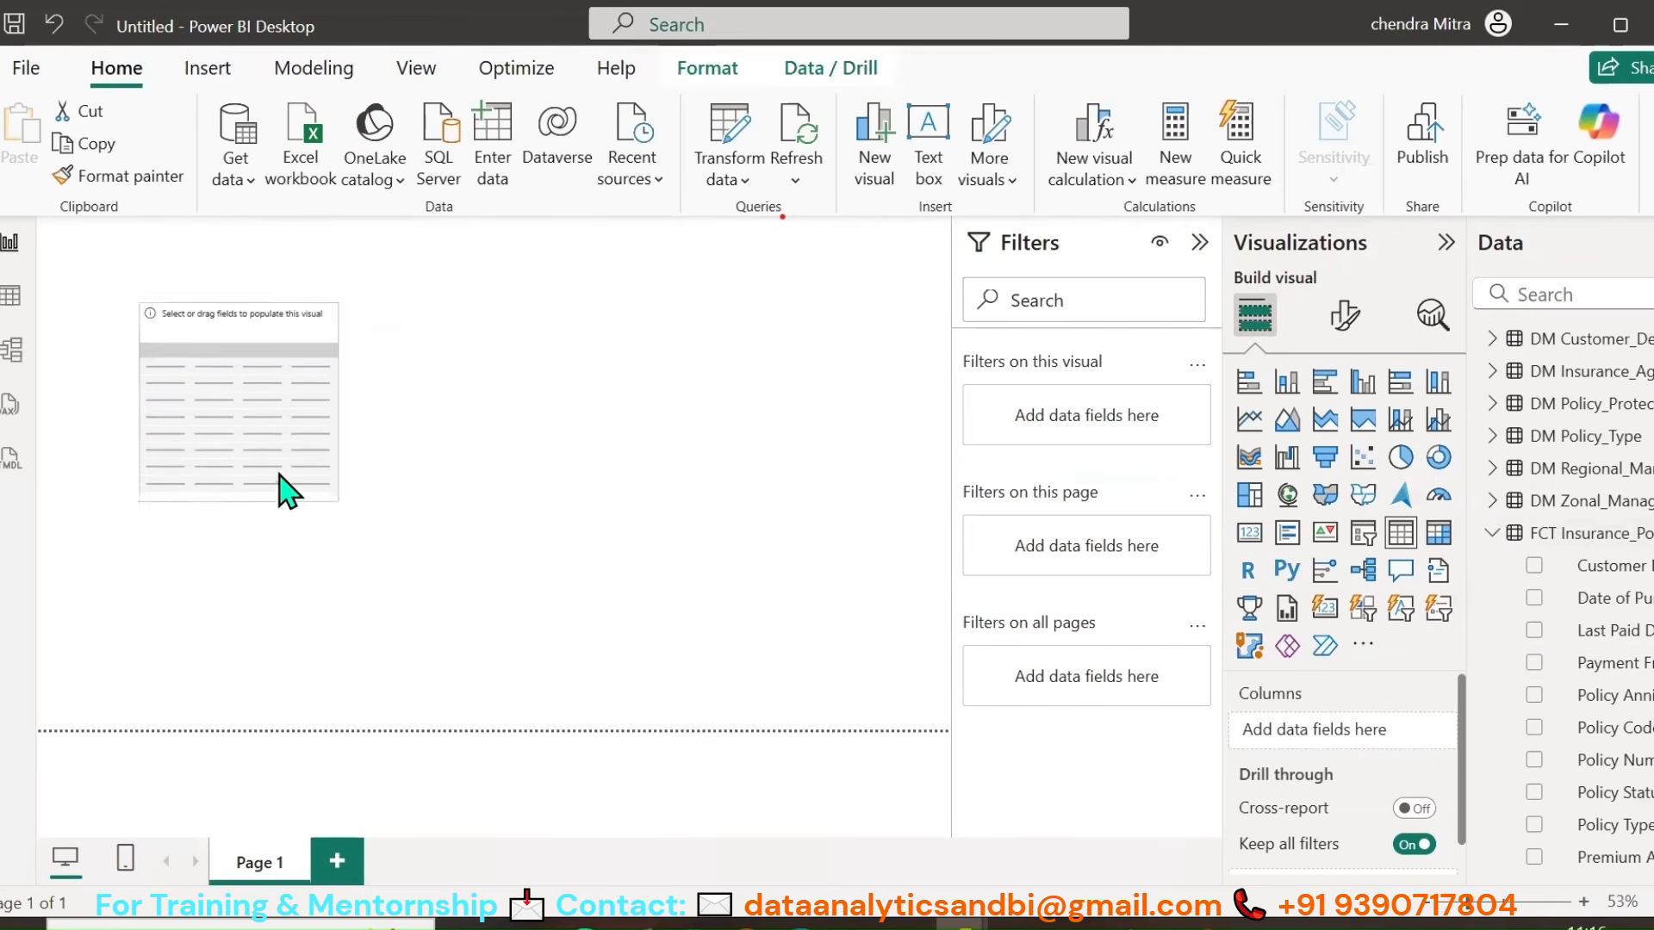
Step: Fill the table visual with Customer ID and Sum Assured INR/Coverage Amount from the fact table, and enlarge it
{"action": "left_click", "coordinate": [1534, 565]}
{"action": "left_click_drag", "start_coordinate": [336, 497], "coordinate": [542, 642]}
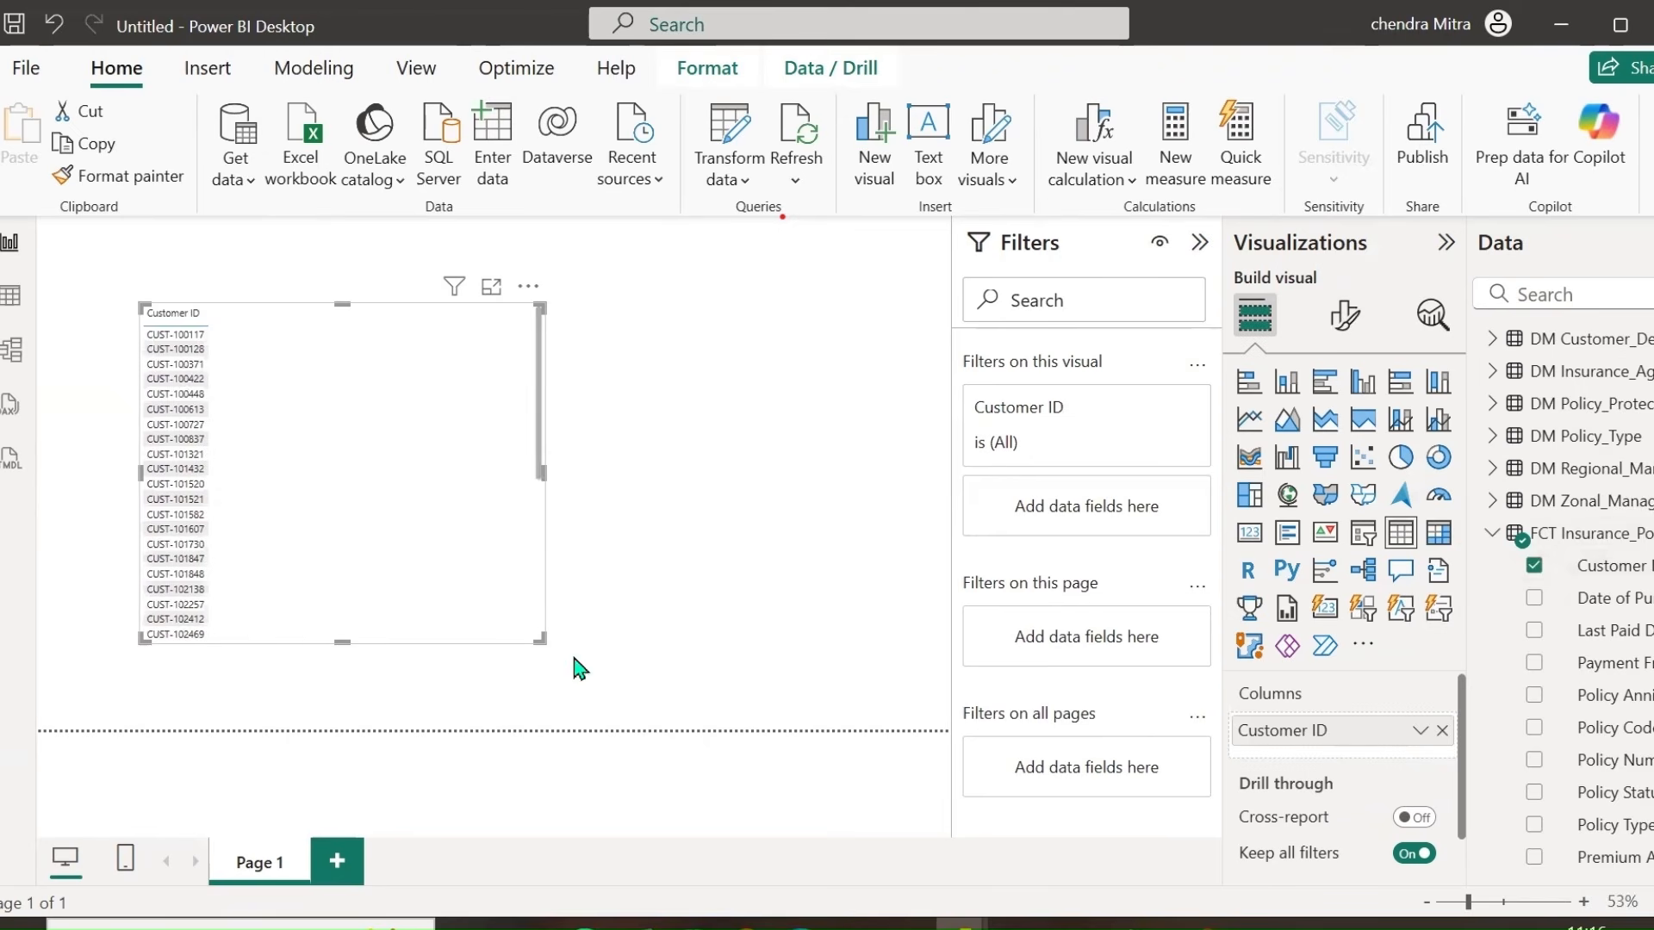
{"action": "scroll", "coordinate": [1593, 685], "scroll_direction": "down", "scroll_amount": 1}
{"action": "scroll", "coordinate": [1595, 685], "scroll_direction": "down", "scroll_amount": 5}
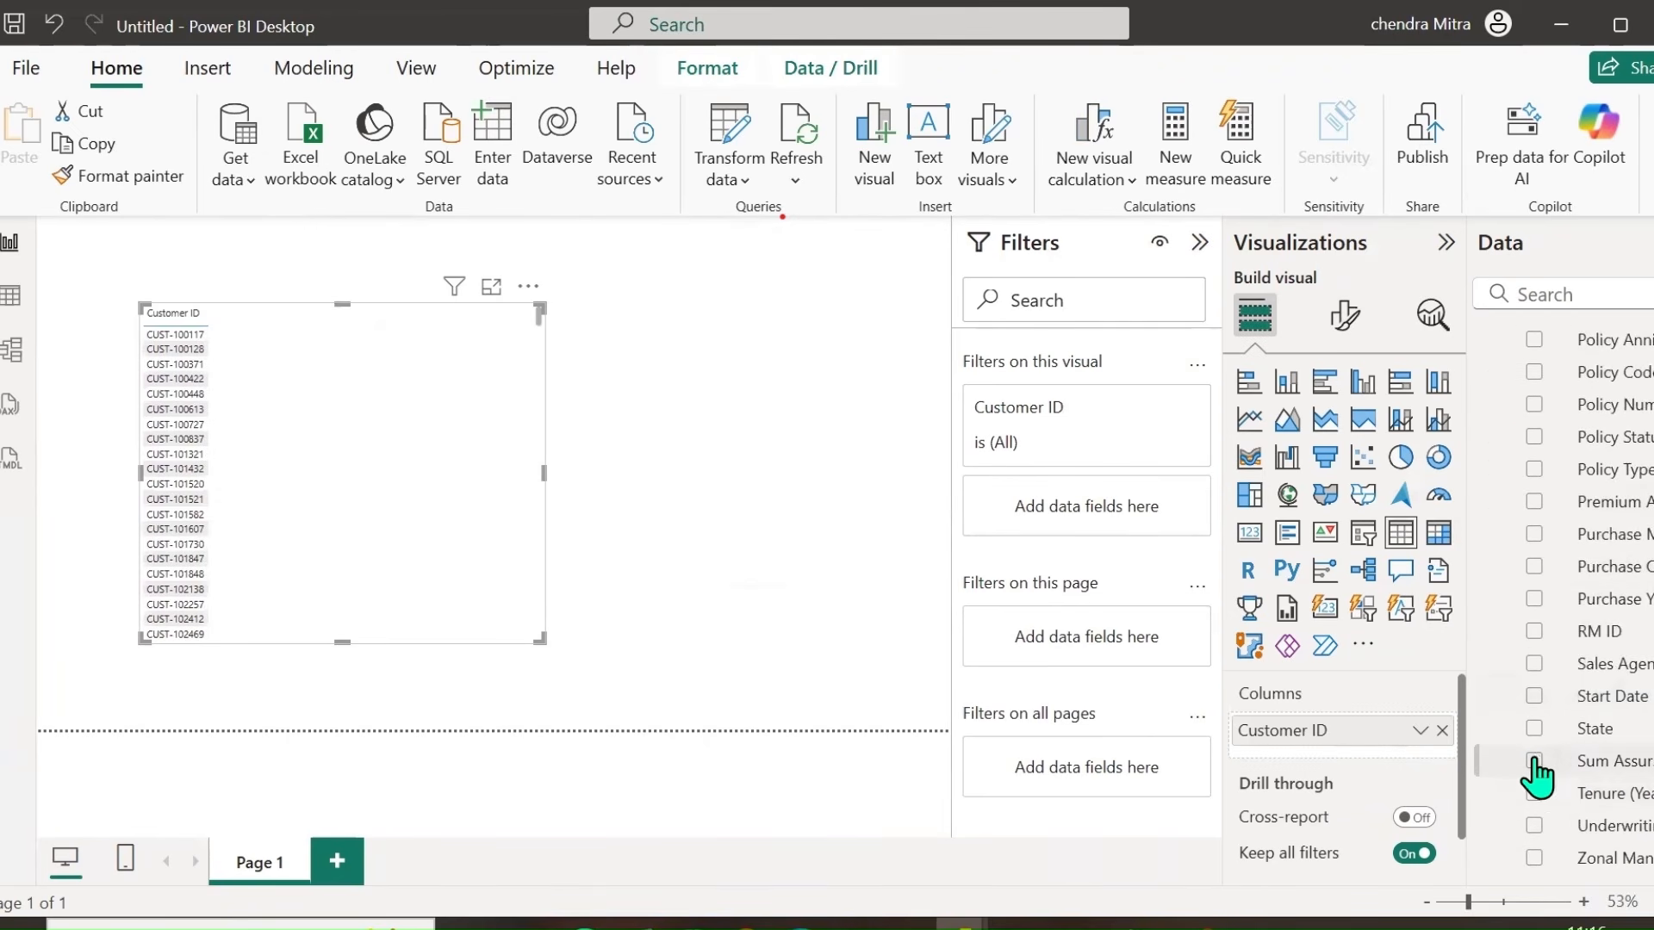
{"action": "left_click", "coordinate": [1534, 761]}
{"action": "left_click_drag", "start_coordinate": [485, 565], "coordinate": [572, 579]}
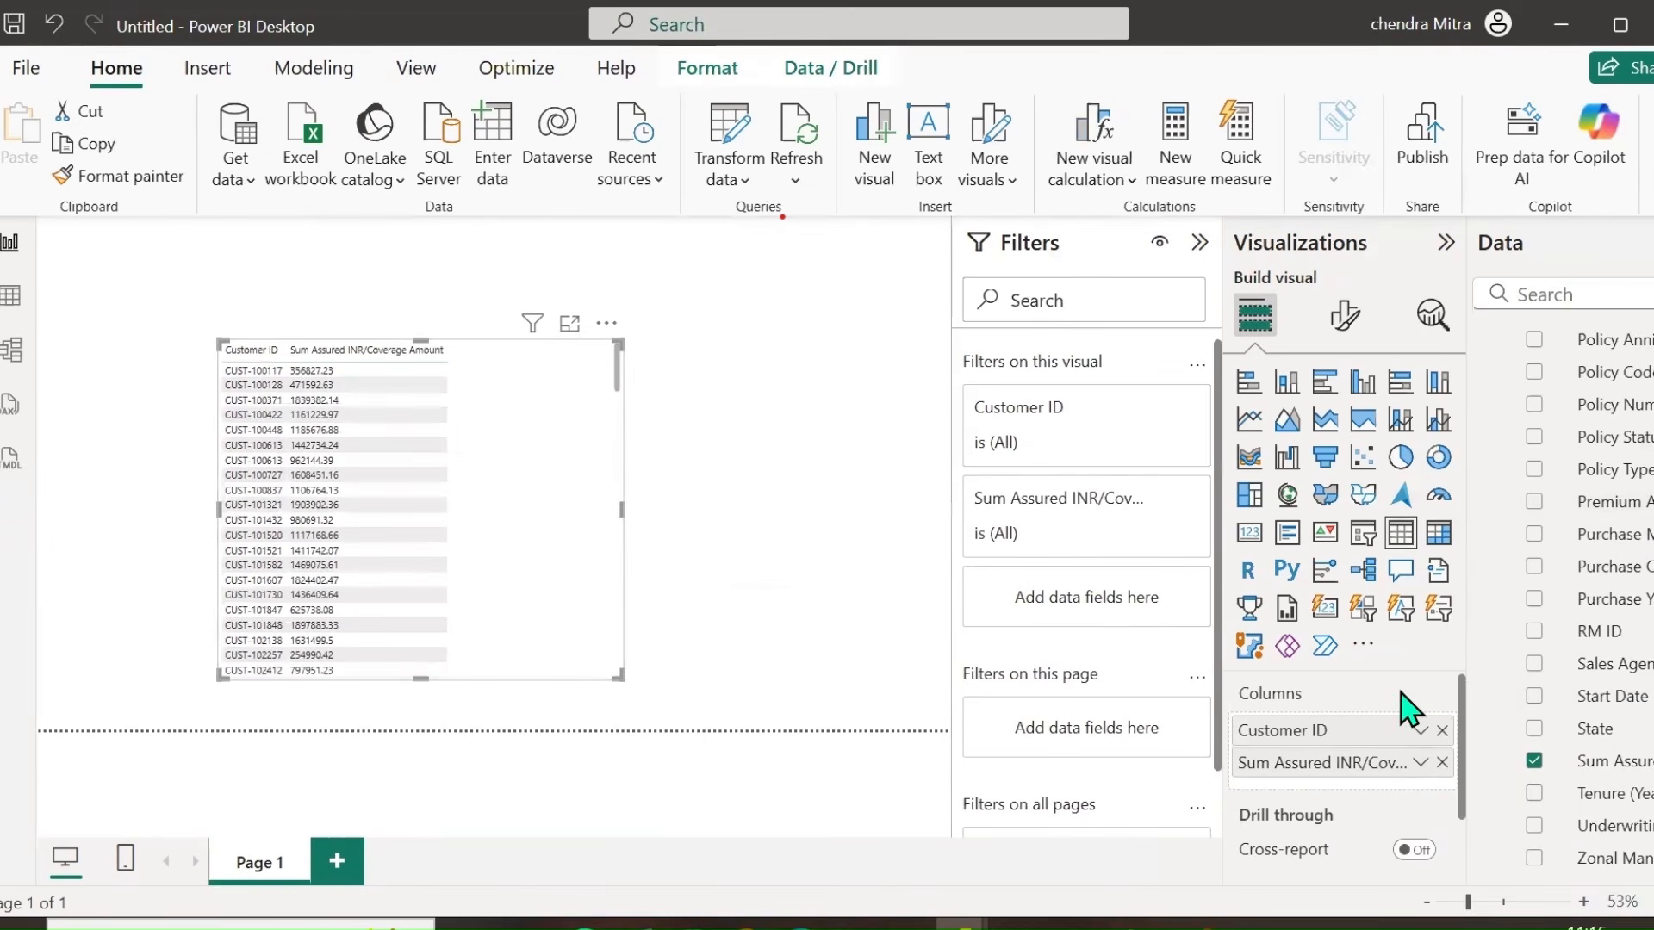
Step: Set the table's global font size to 15, and reposition it farther right with a narrower Sum Assured column
{"action": "left_click", "coordinate": [1347, 321]}
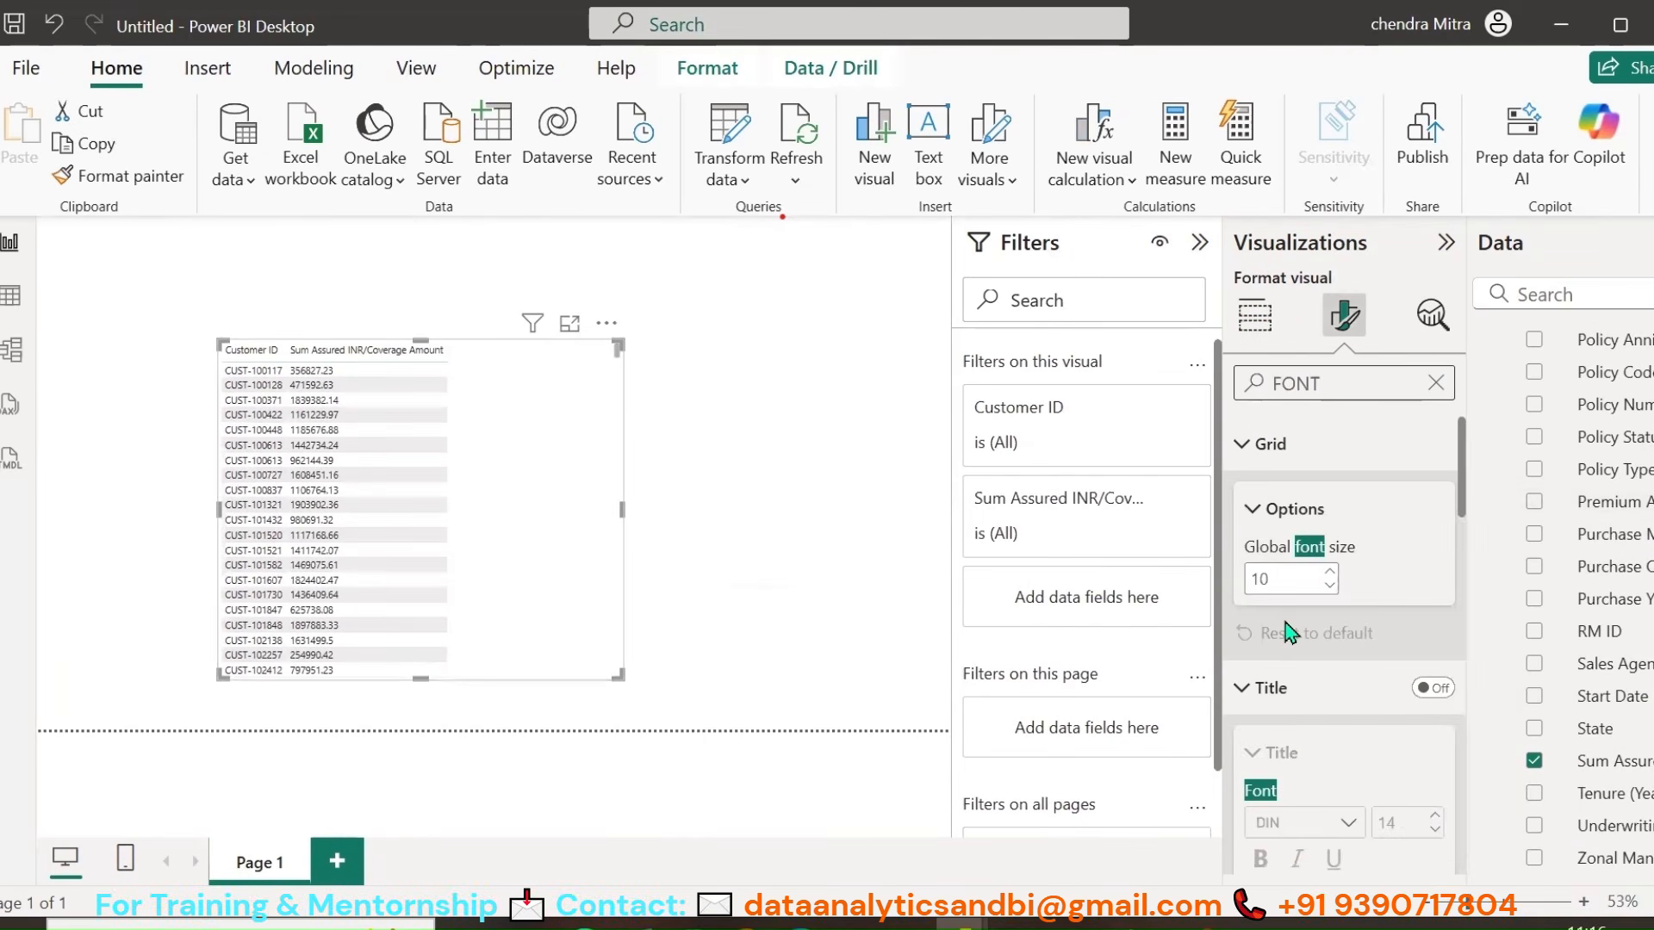
{"action": "double_click", "coordinate": [1297, 577]}
{"action": "type", "text": "15"}
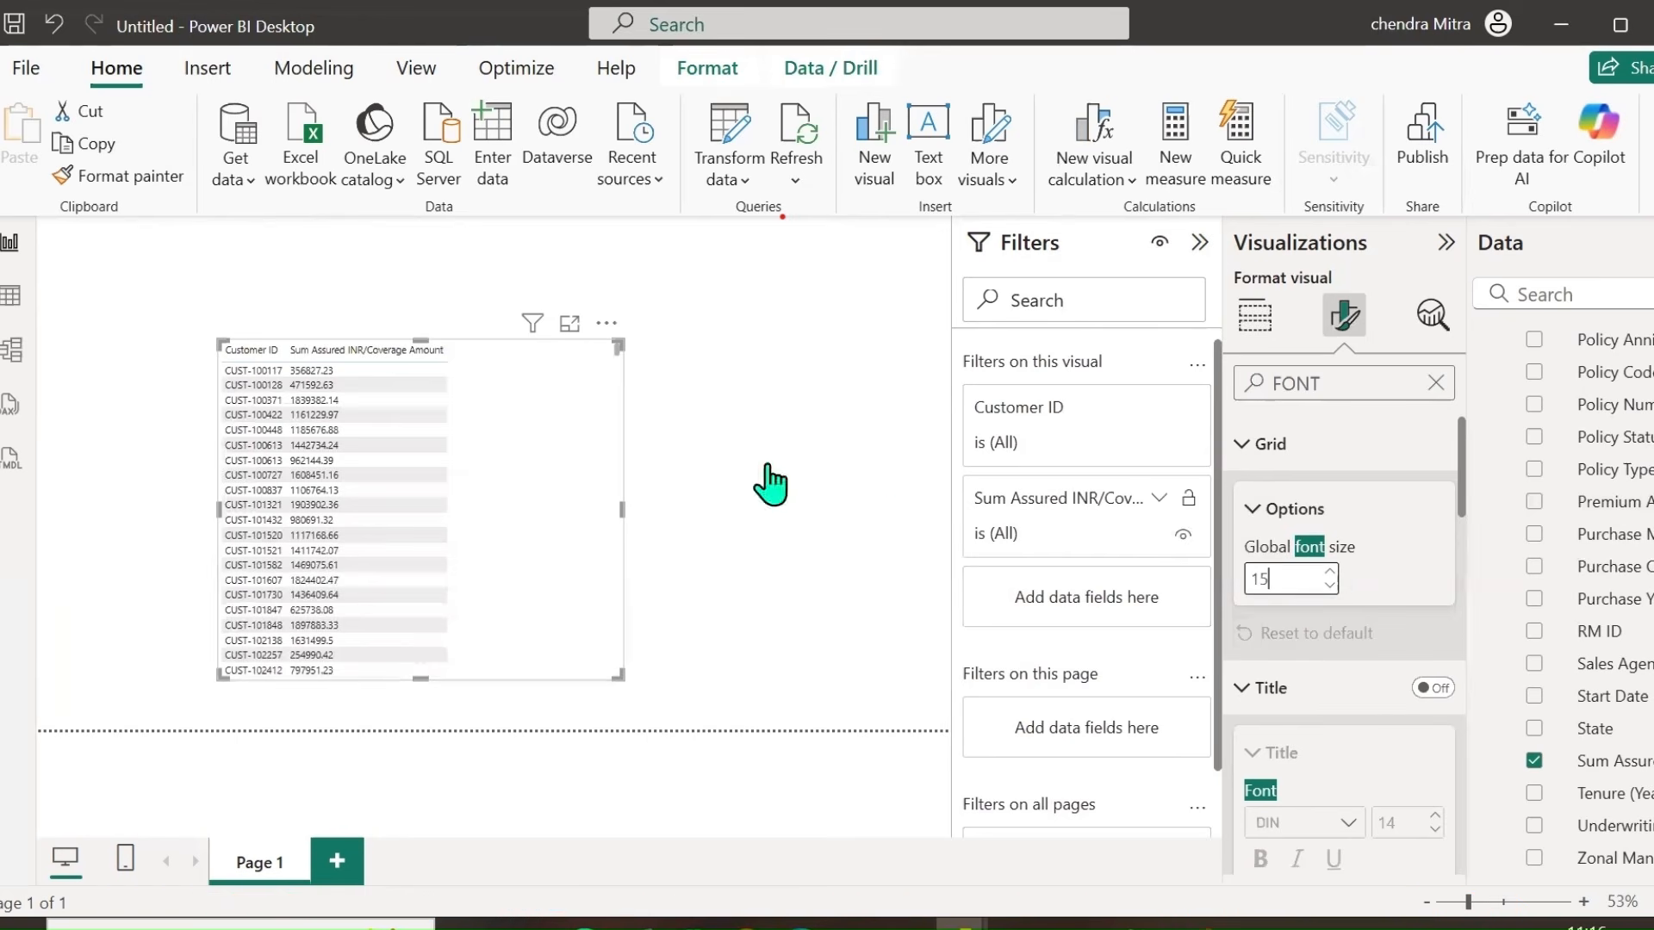
{"action": "left_click_drag", "start_coordinate": [590, 430], "coordinate": [904, 432]}
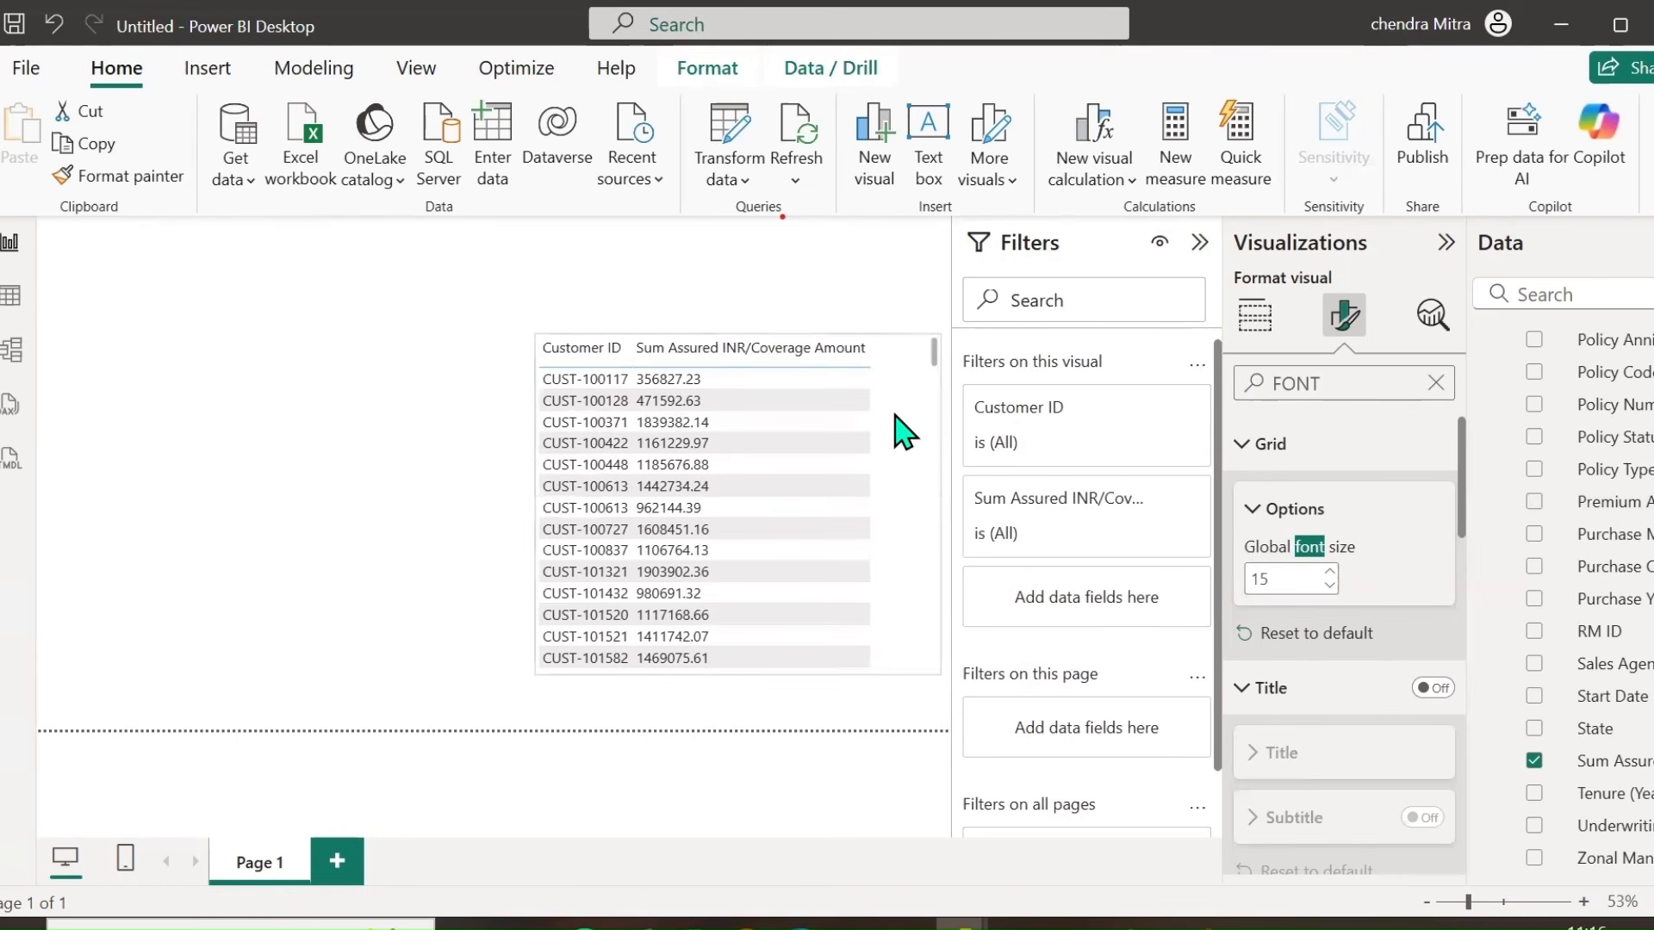
{"action": "left_click_drag", "start_coordinate": [868, 350], "coordinate": [798, 355]}
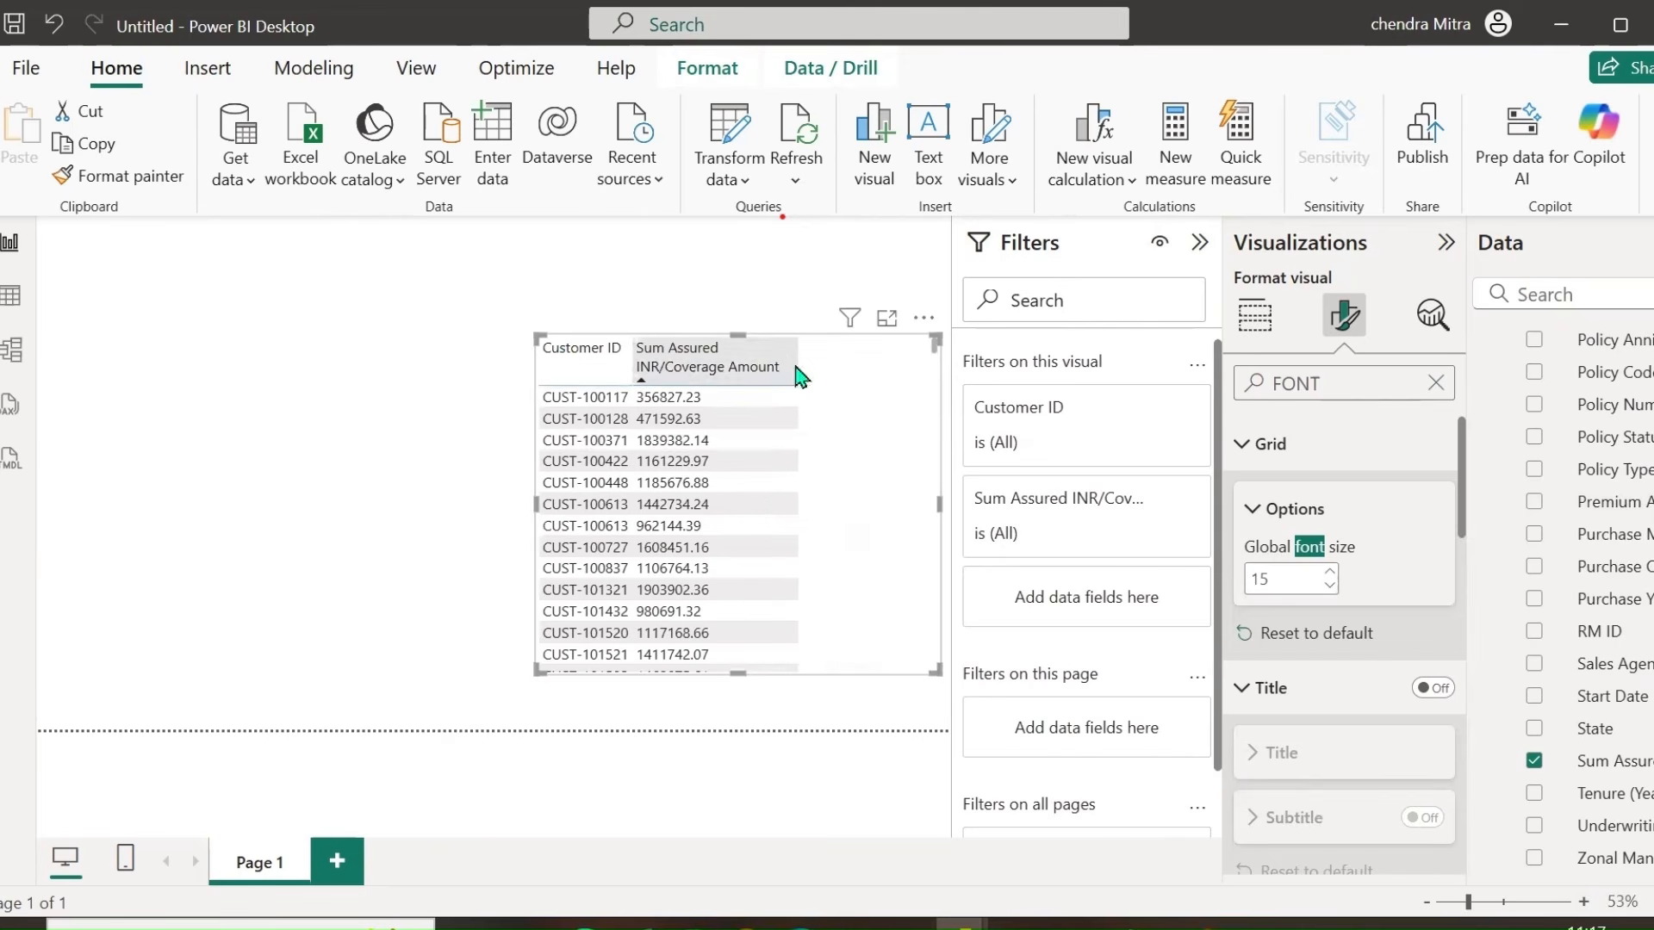
Step: Add a second table visual in the empty page area showing Customer ID from DM Customer_Detail_Table
{"action": "scroll", "coordinate": [1499, 551], "scroll_direction": "up", "scroll_amount": 5}
{"action": "left_click", "coordinate": [1495, 538]}
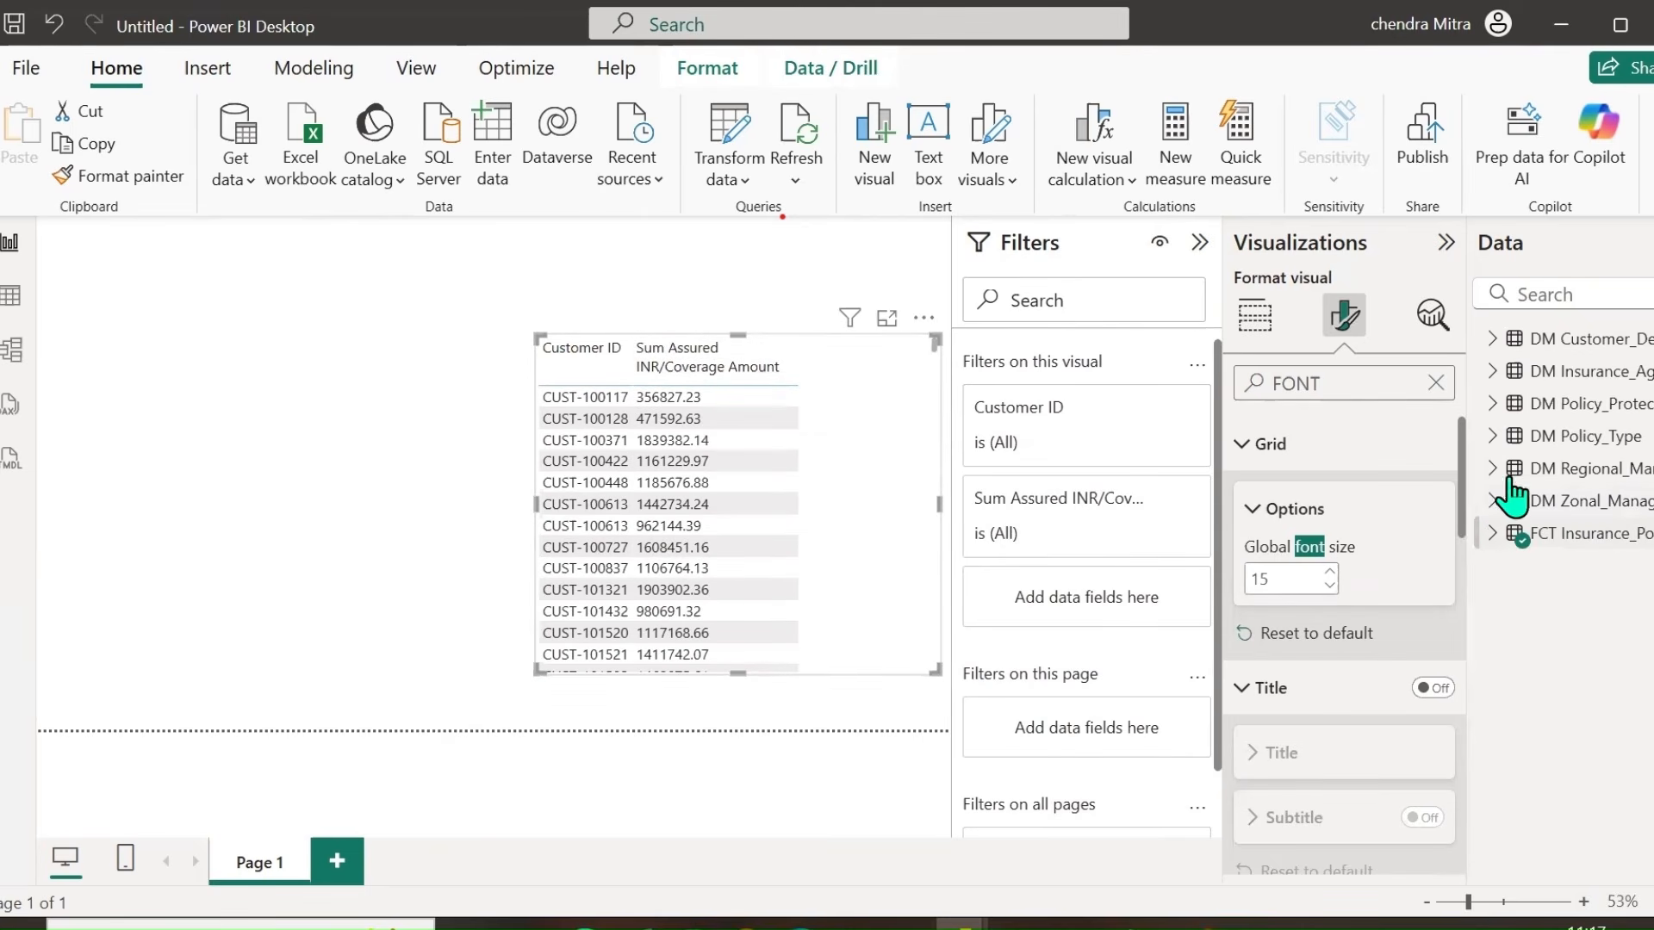
{"action": "left_click", "coordinate": [1492, 339]}
{"action": "left_click", "coordinate": [330, 457]}
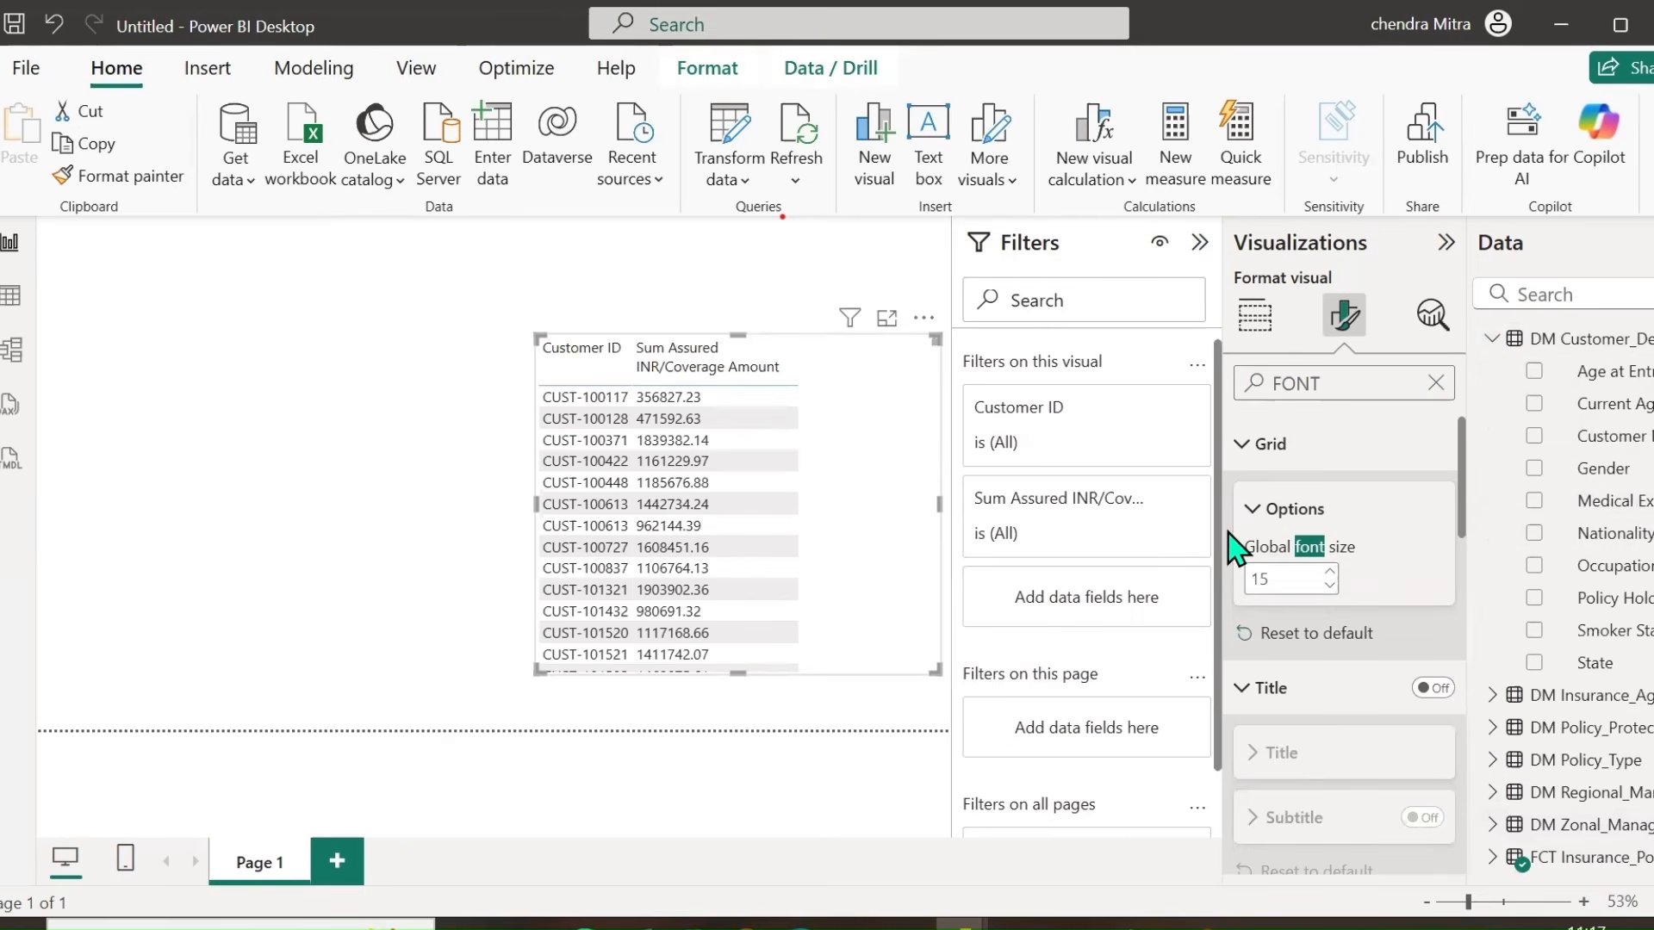
{"action": "left_click", "coordinate": [1533, 436]}
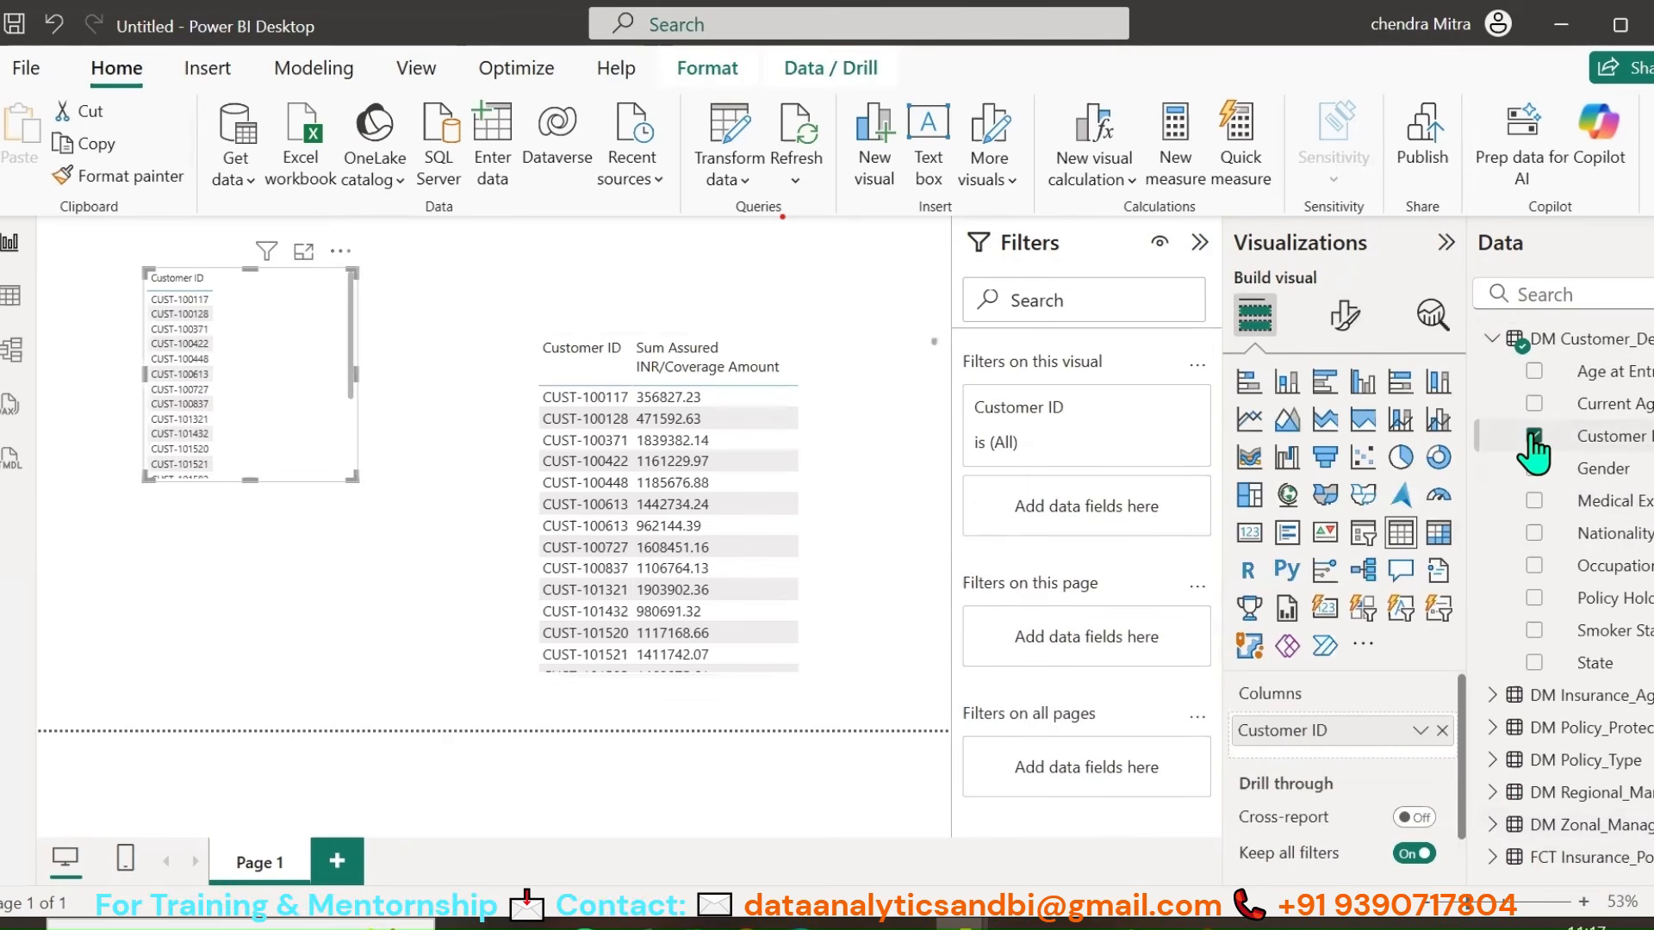
Step: Align the new customer table level with the policy table, stretched to the page's lower edge, and add Customer ID as a second column
{"action": "left_click_drag", "start_coordinate": [266, 406], "coordinate": [258, 465]}
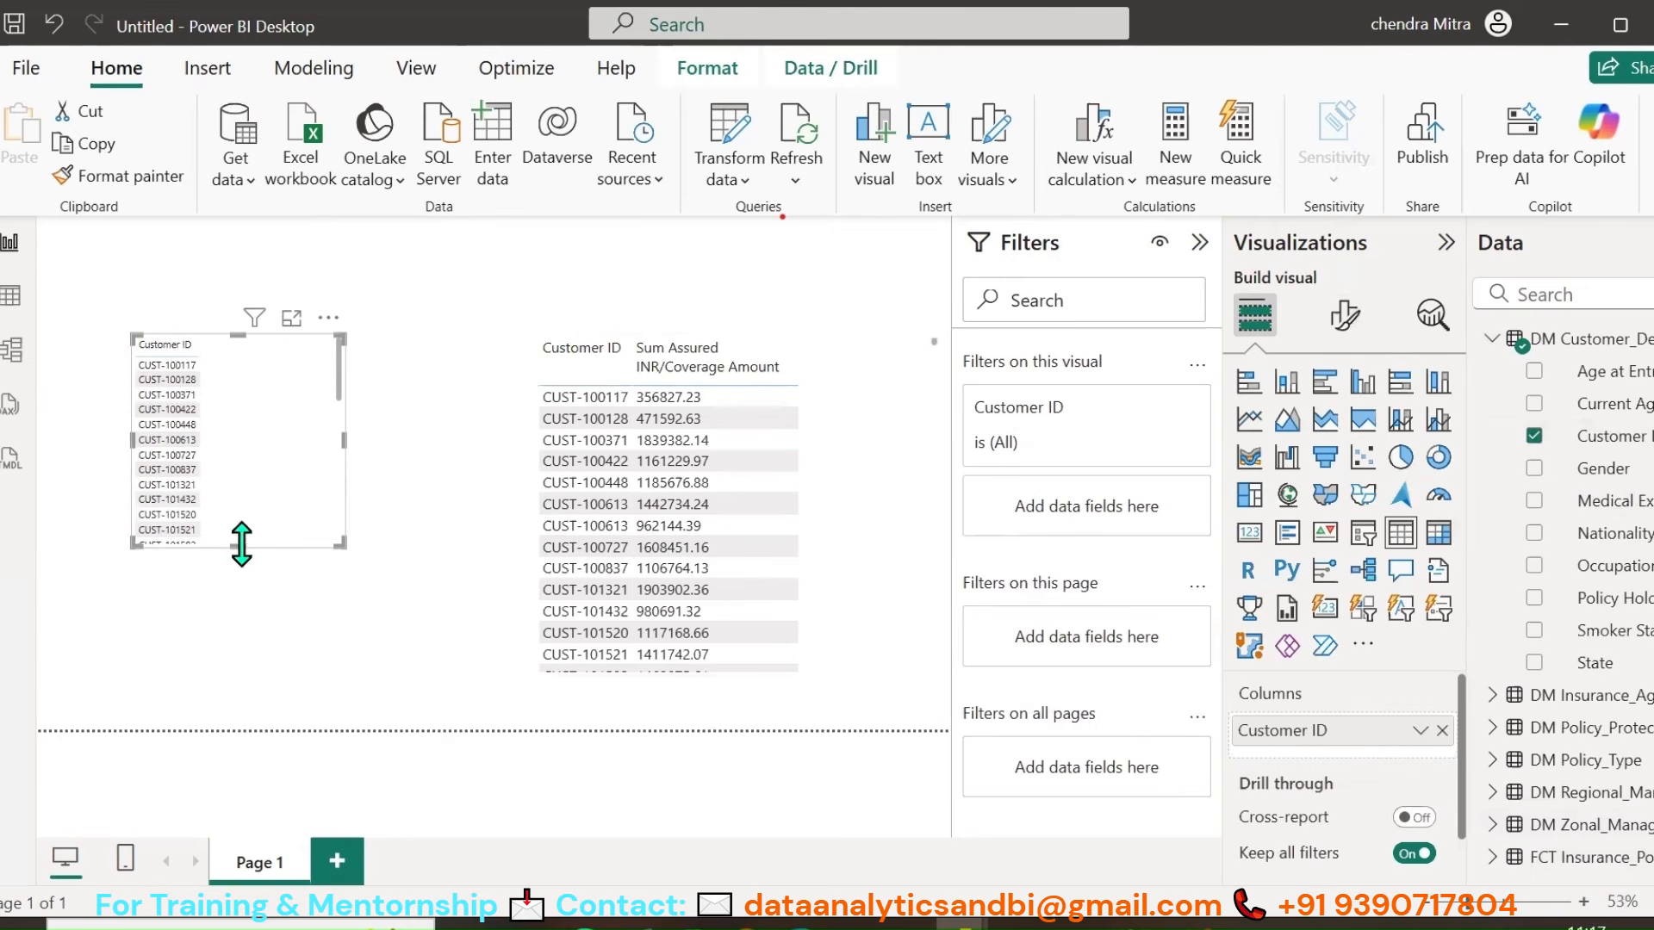
{"action": "left_click_drag", "start_coordinate": [241, 546], "coordinate": [233, 746]}
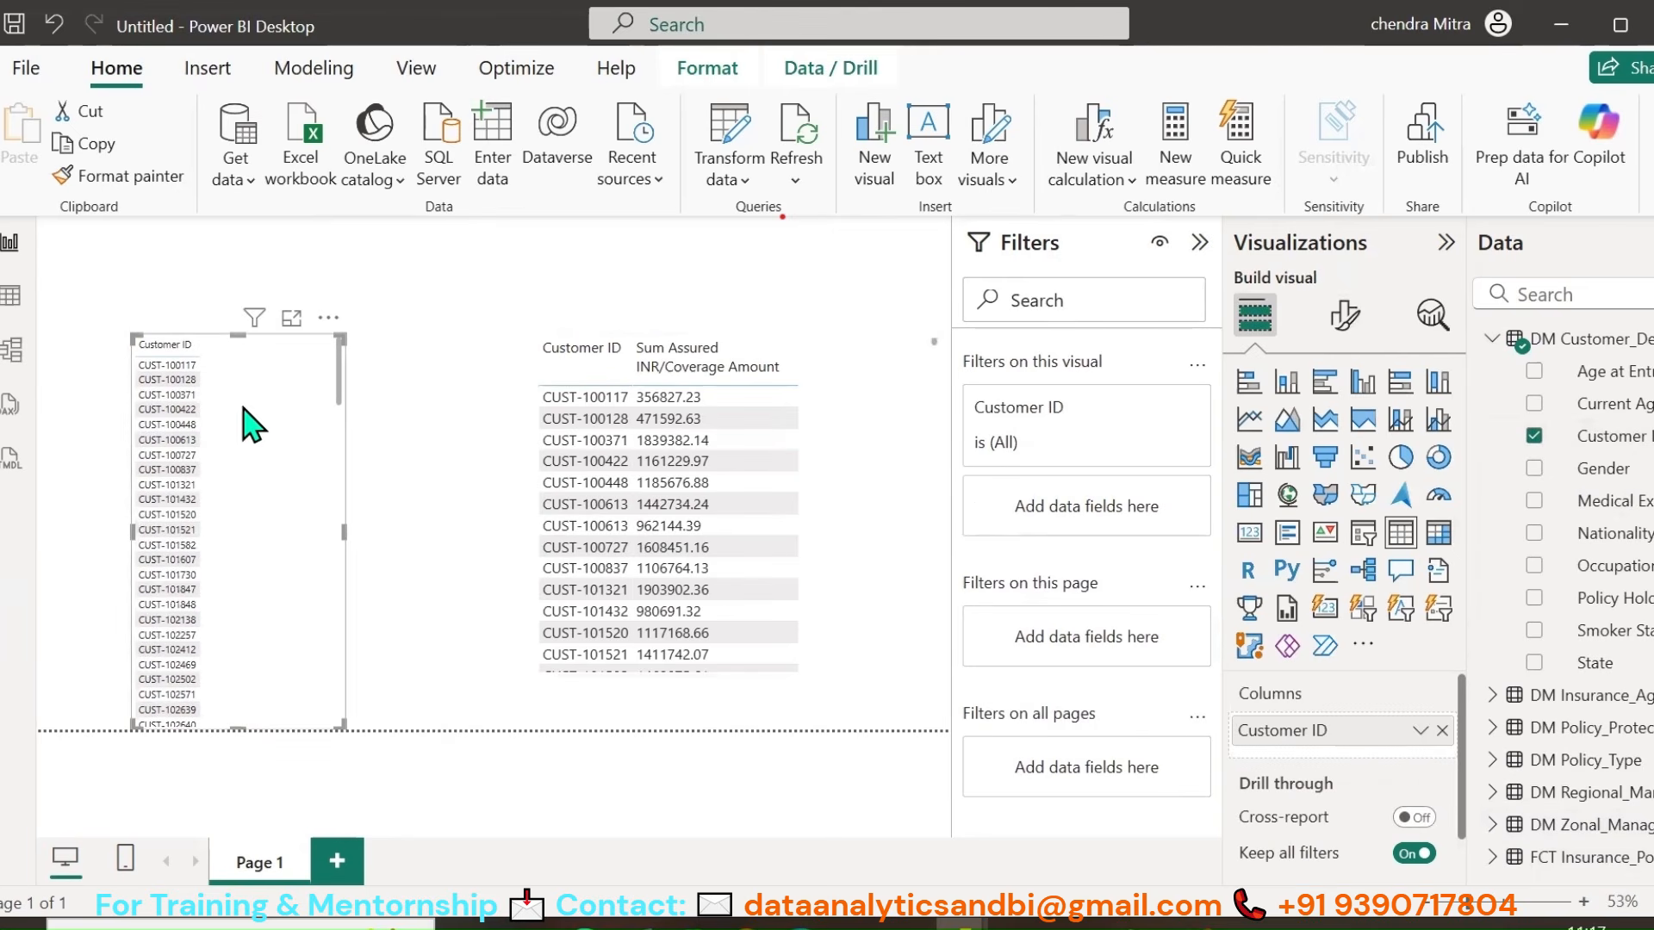
{"action": "left_click_drag", "start_coordinate": [1640, 456], "coordinate": [1365, 764]}
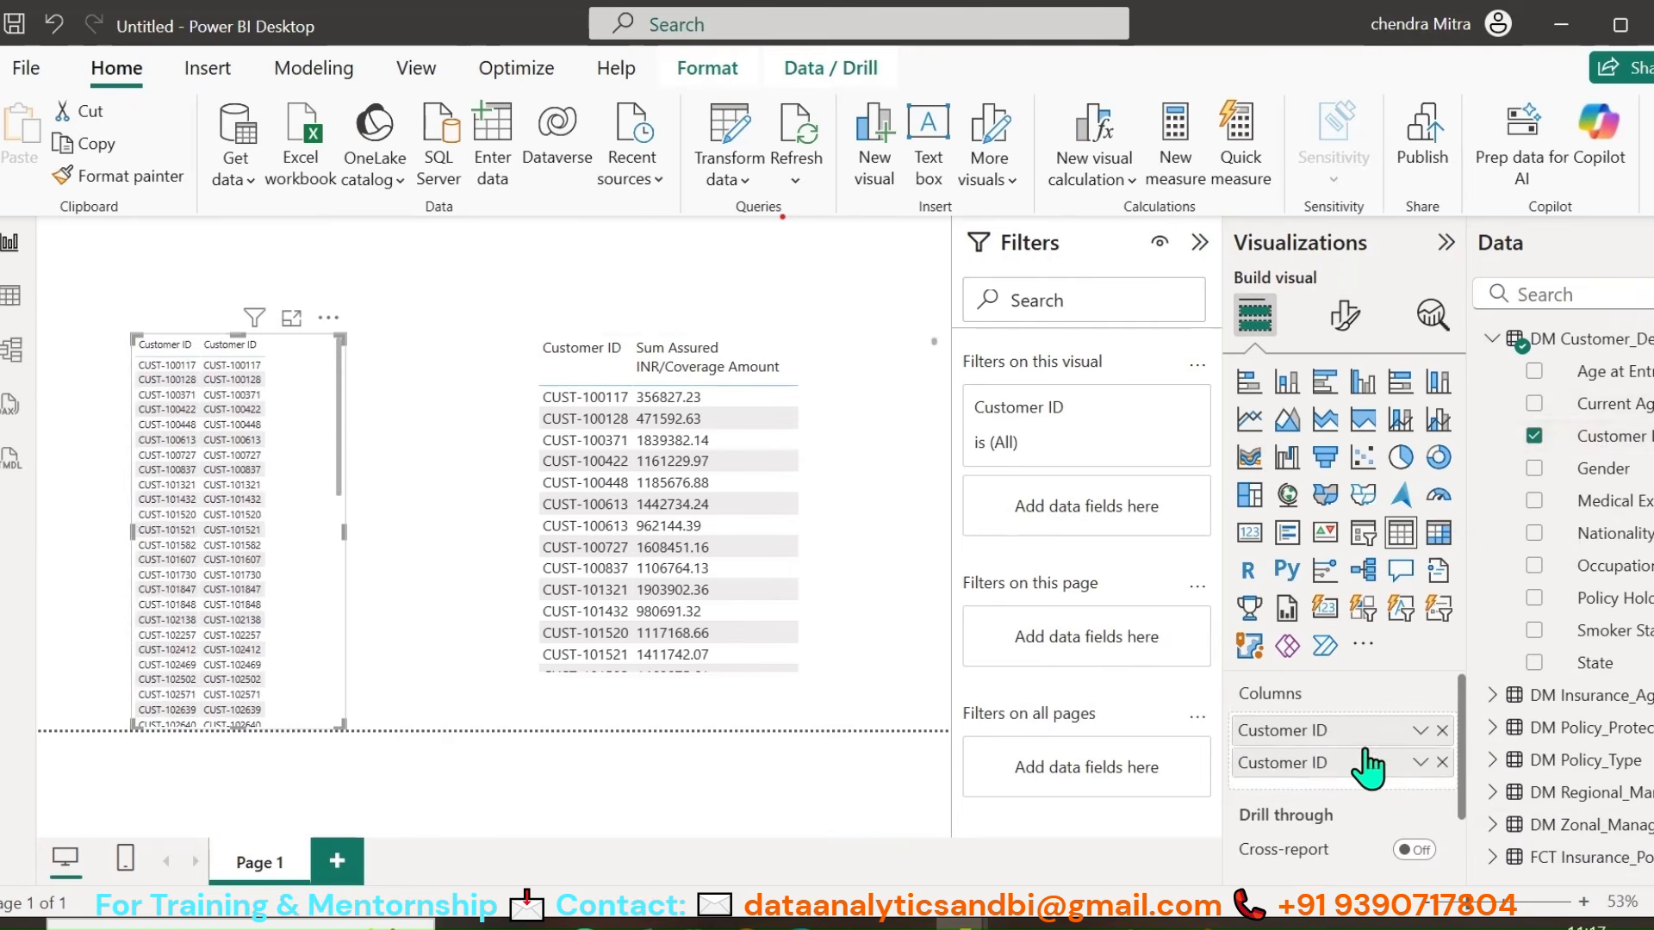
Step: Summarize the customer table's second Customer ID column as Count, and move the table slightly higher on the page
{"action": "left_click", "coordinate": [1419, 762]}
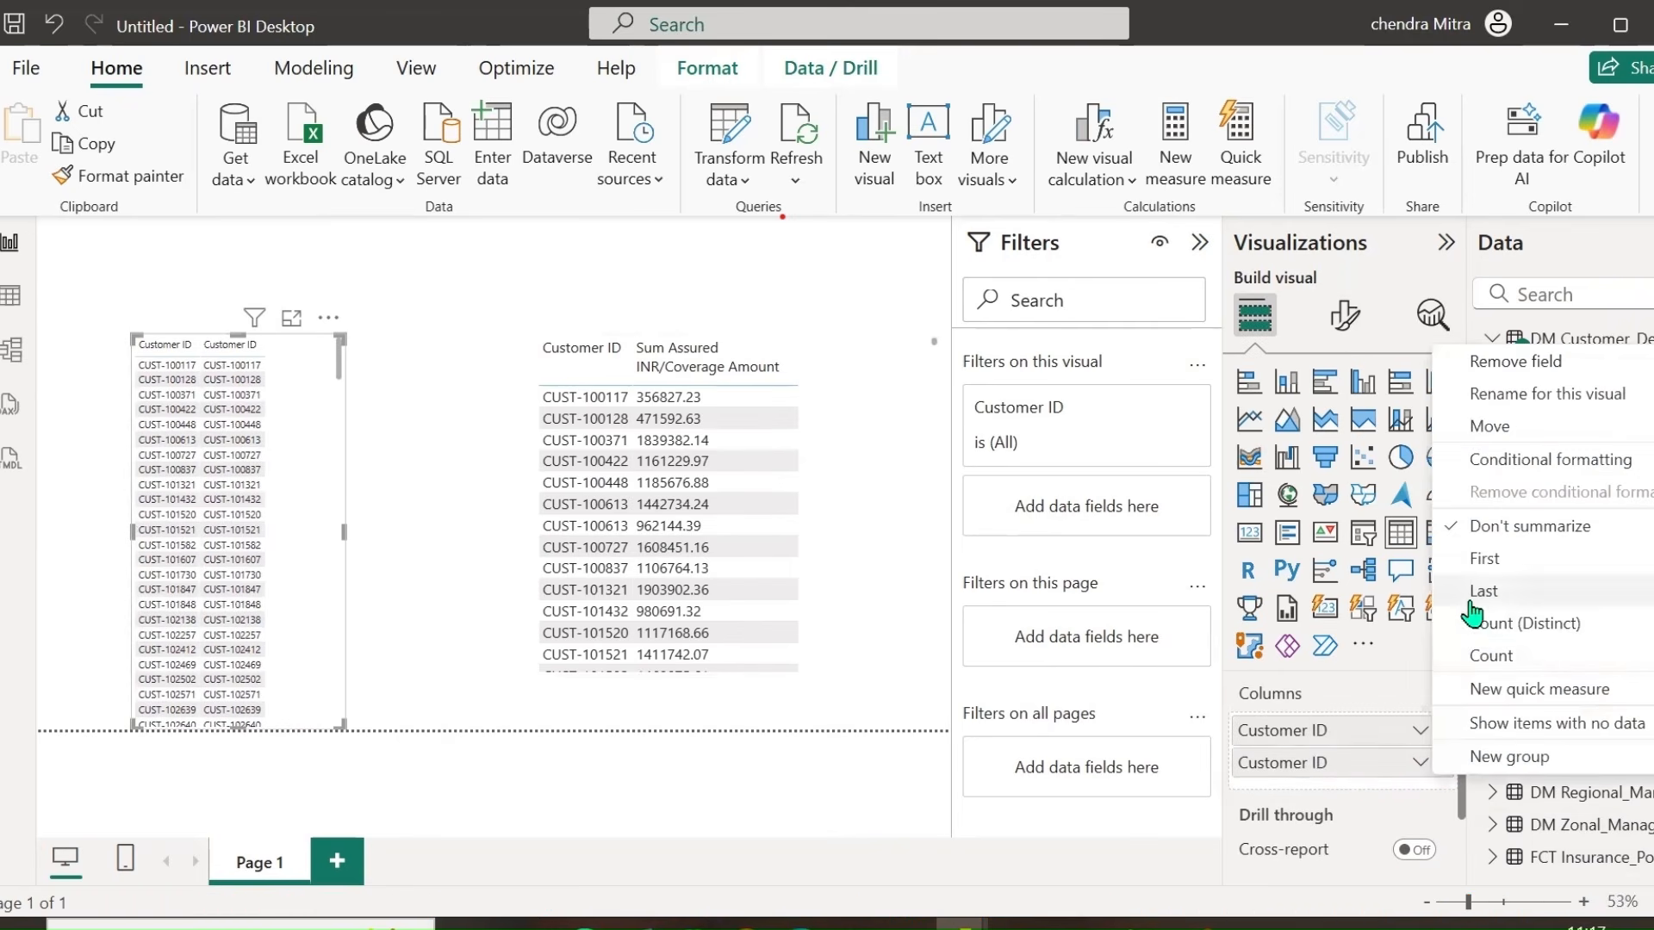
{"action": "left_click", "coordinate": [1464, 656]}
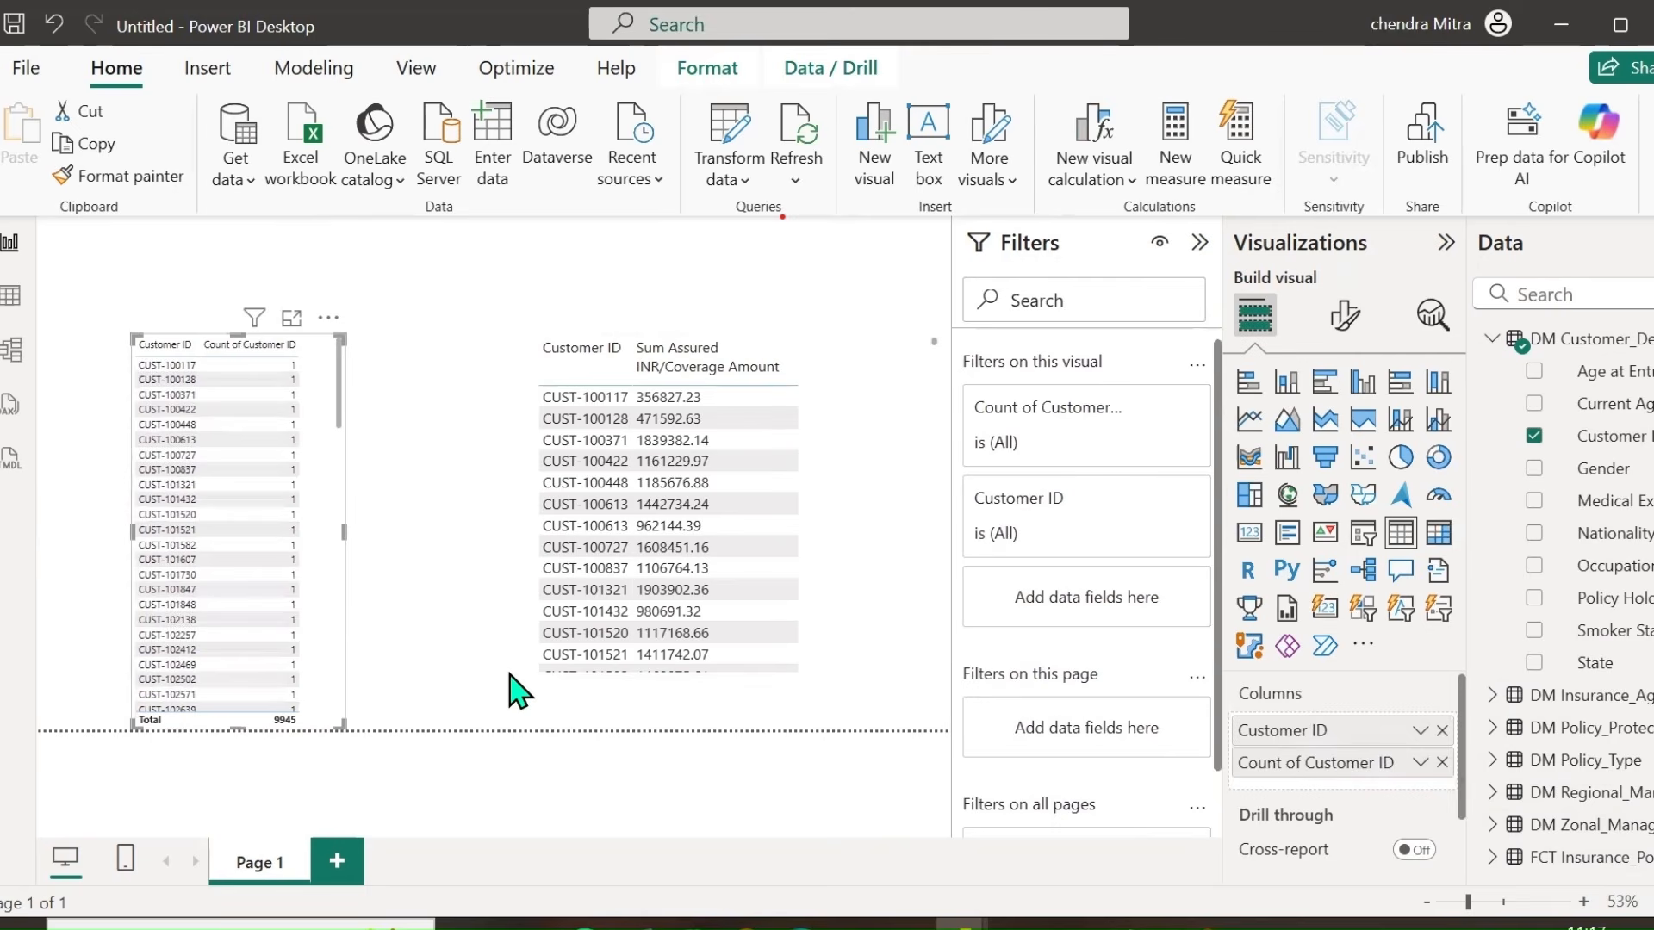
{"action": "left_click_drag", "start_coordinate": [325, 394], "coordinate": [315, 352]}
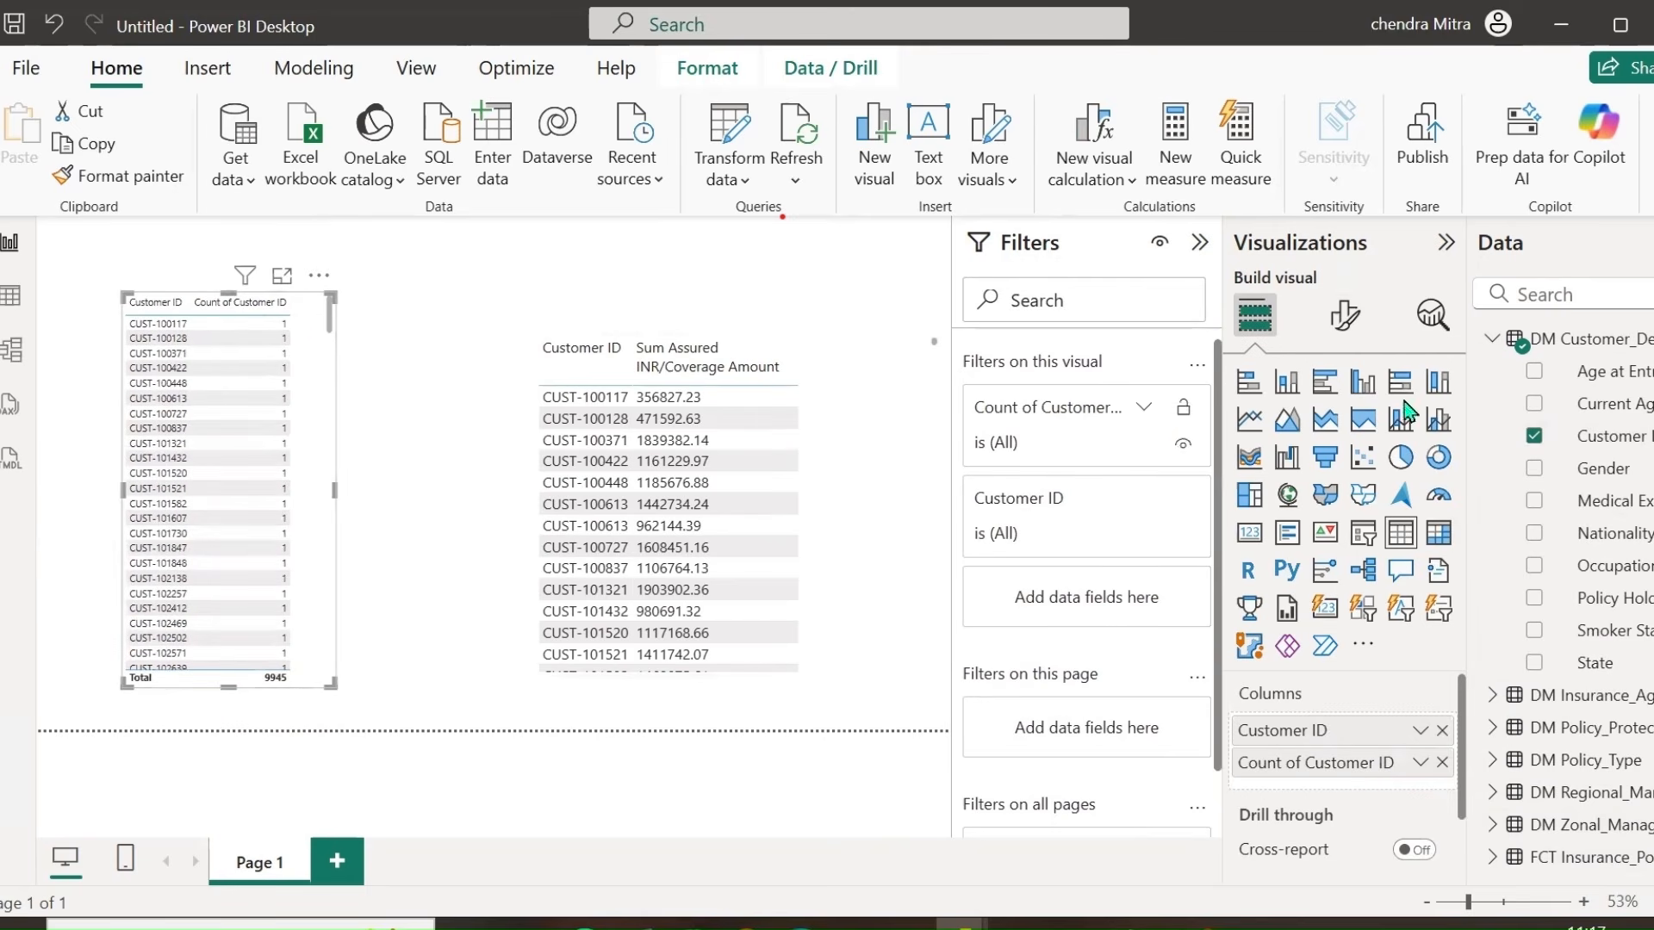
Step: Set the customer table's global font size to 17, and enlarge the table to fit both columns and reach the page's lower edge
{"action": "left_click", "coordinate": [1357, 321]}
{"action": "left_click", "coordinate": [1341, 379]}
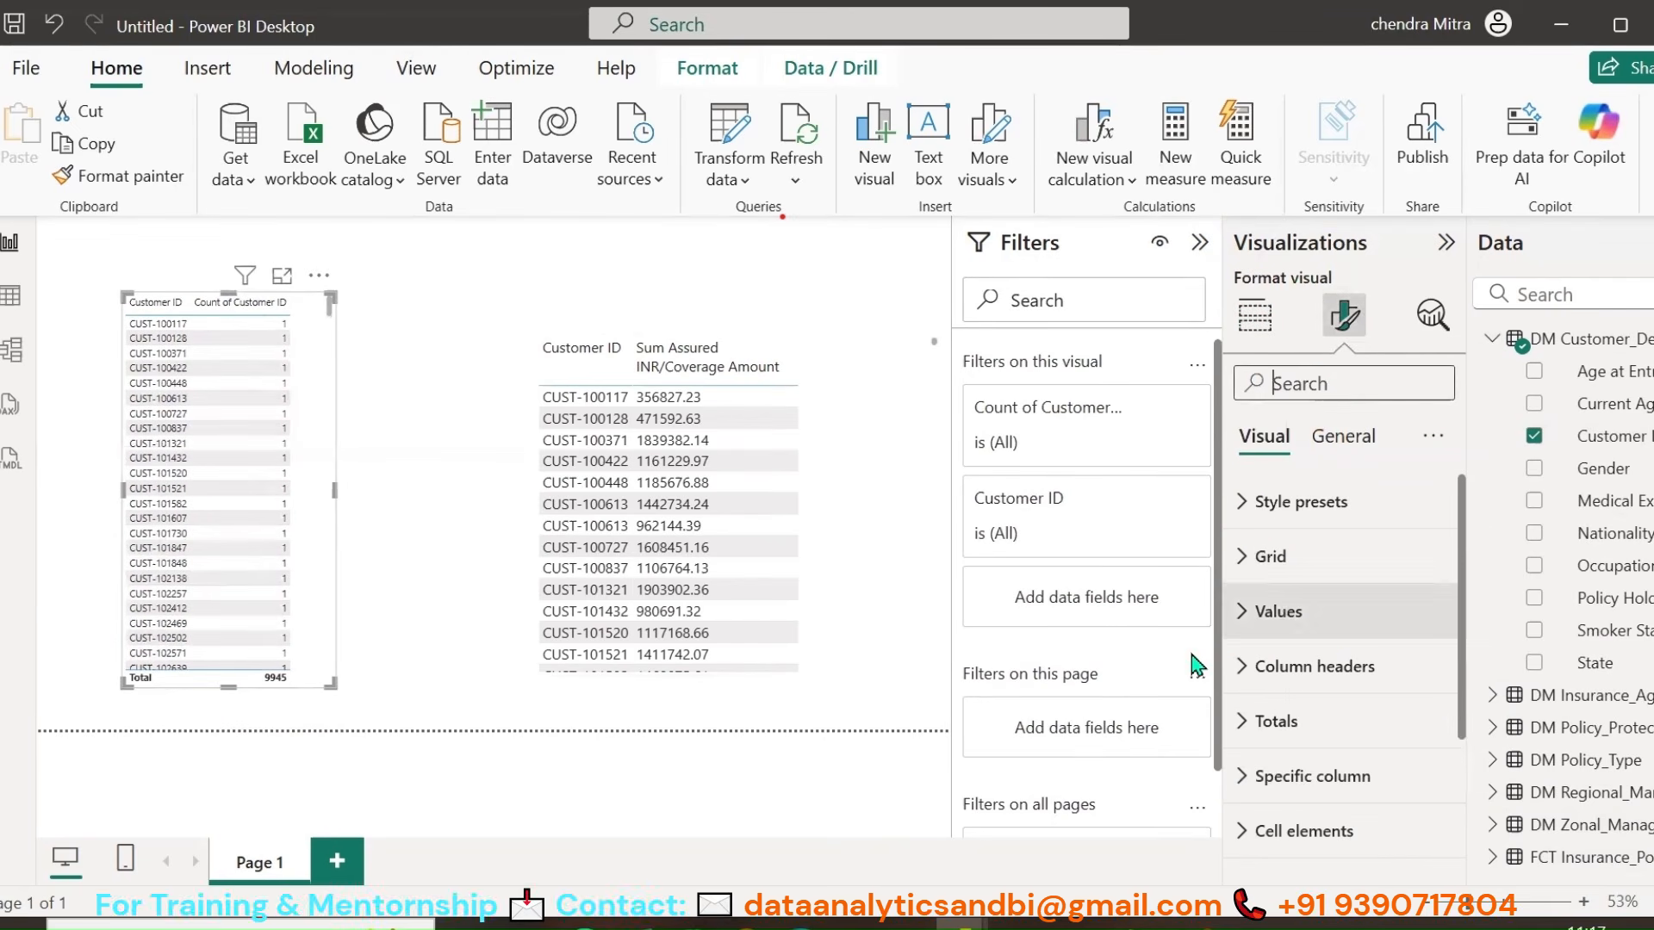
{"action": "type", "text": "FON"}
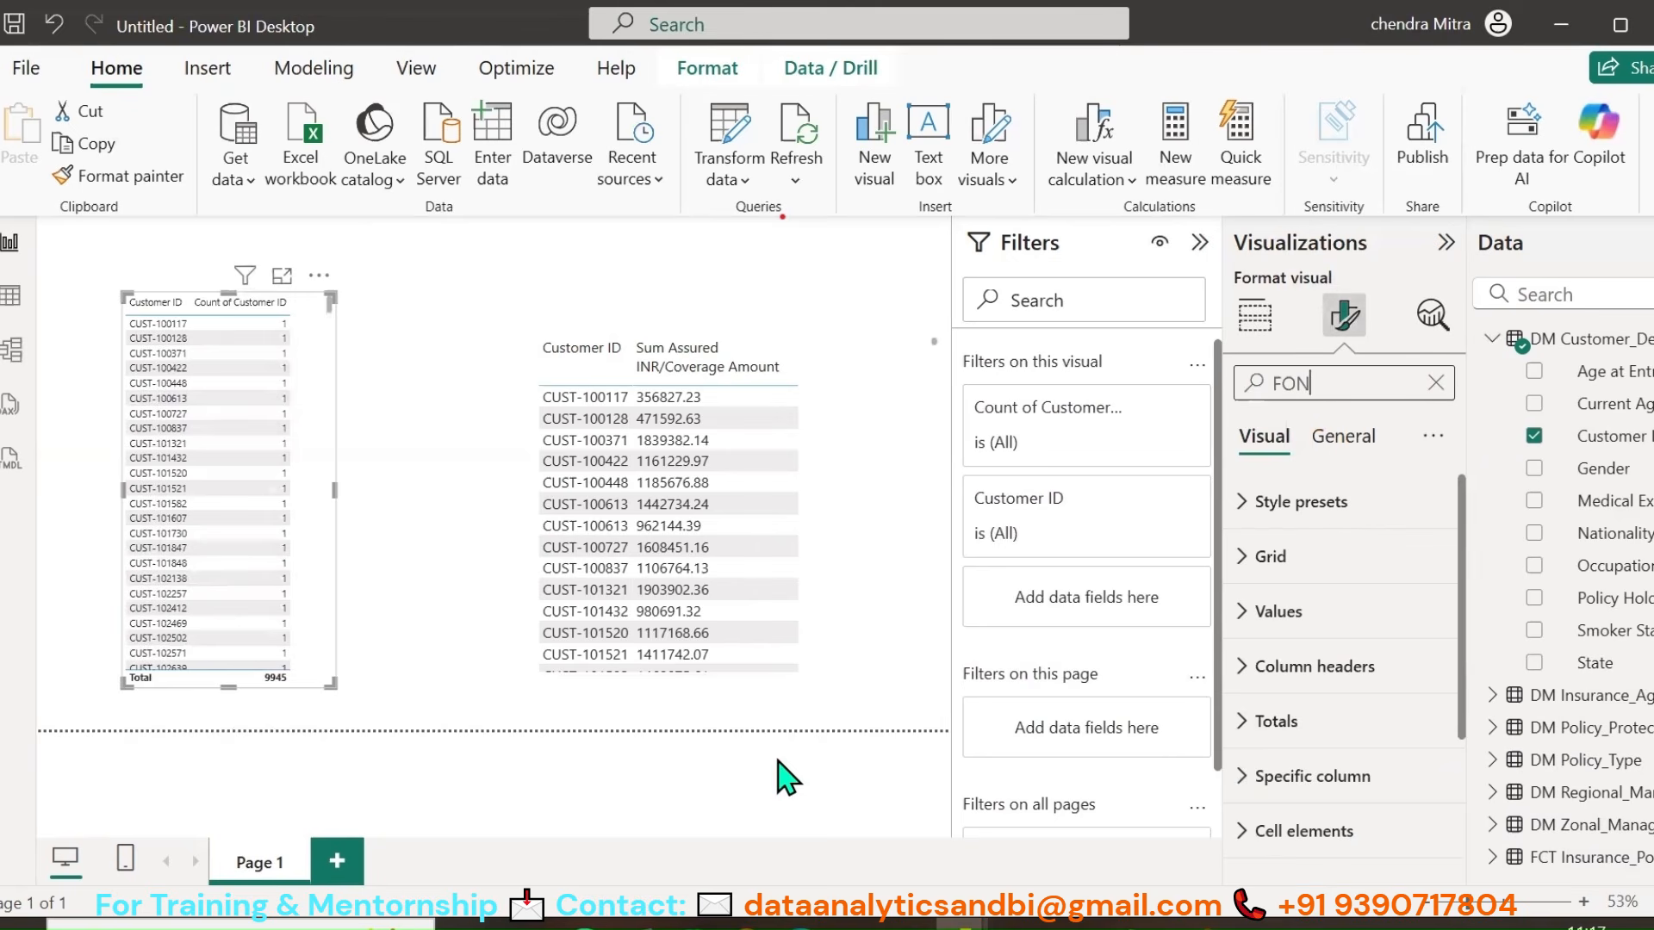
{"action": "type", "text": "T"}
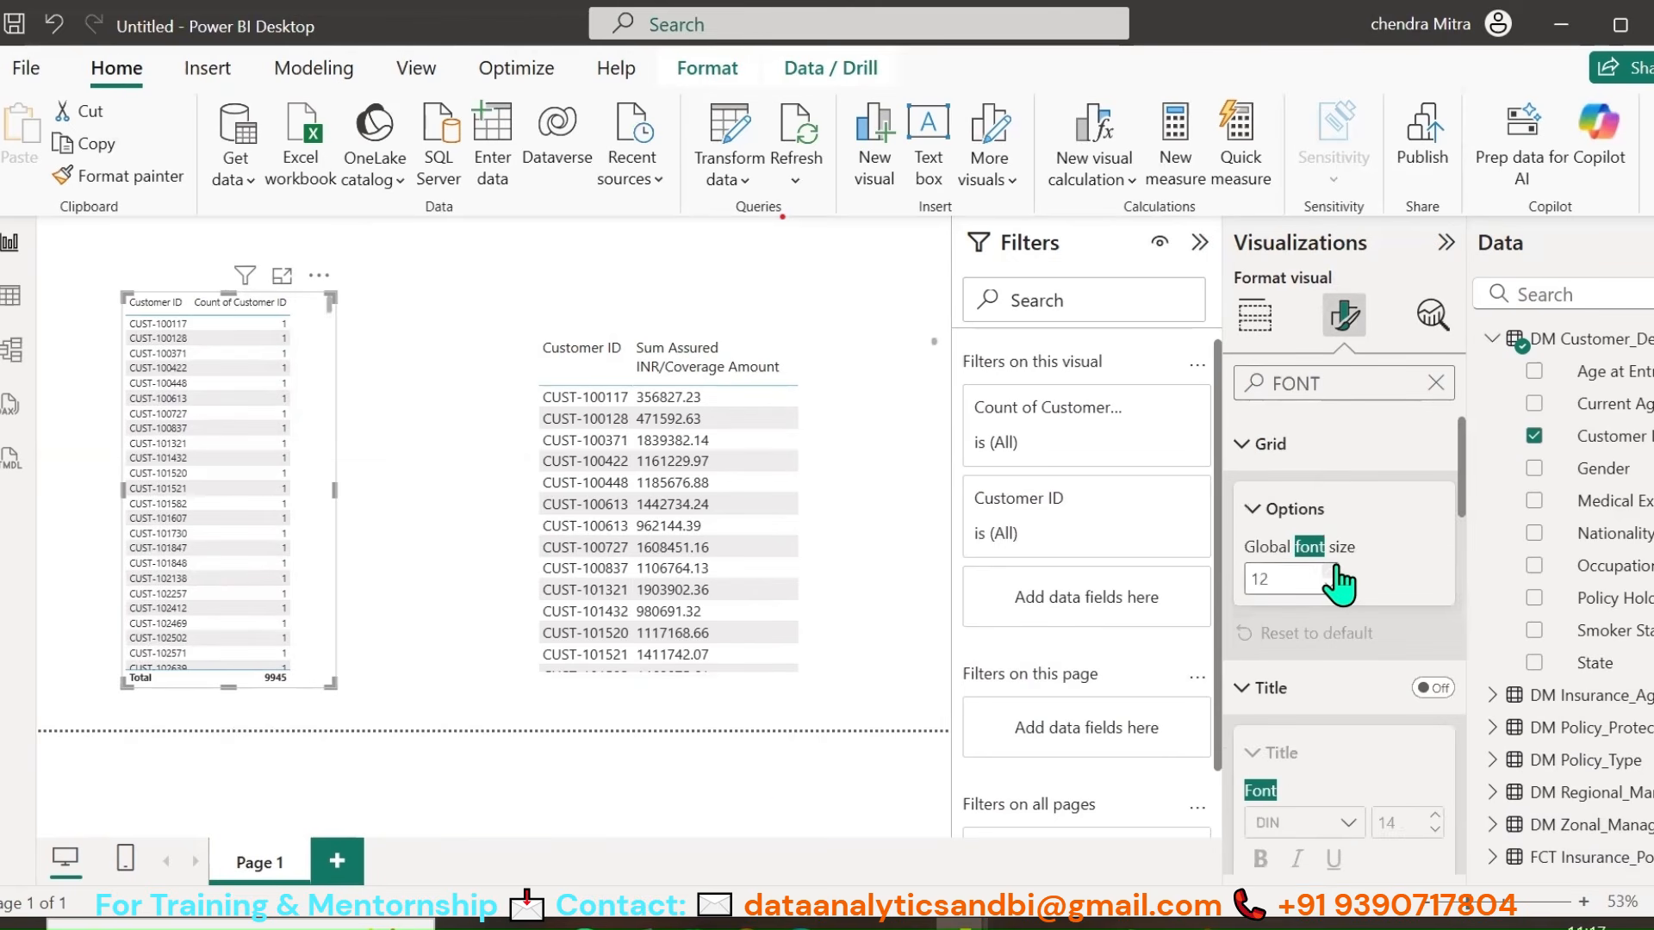
{"action": "left_click", "coordinate": [1330, 571]}
{"action": "left_click", "coordinate": [1330, 571]}
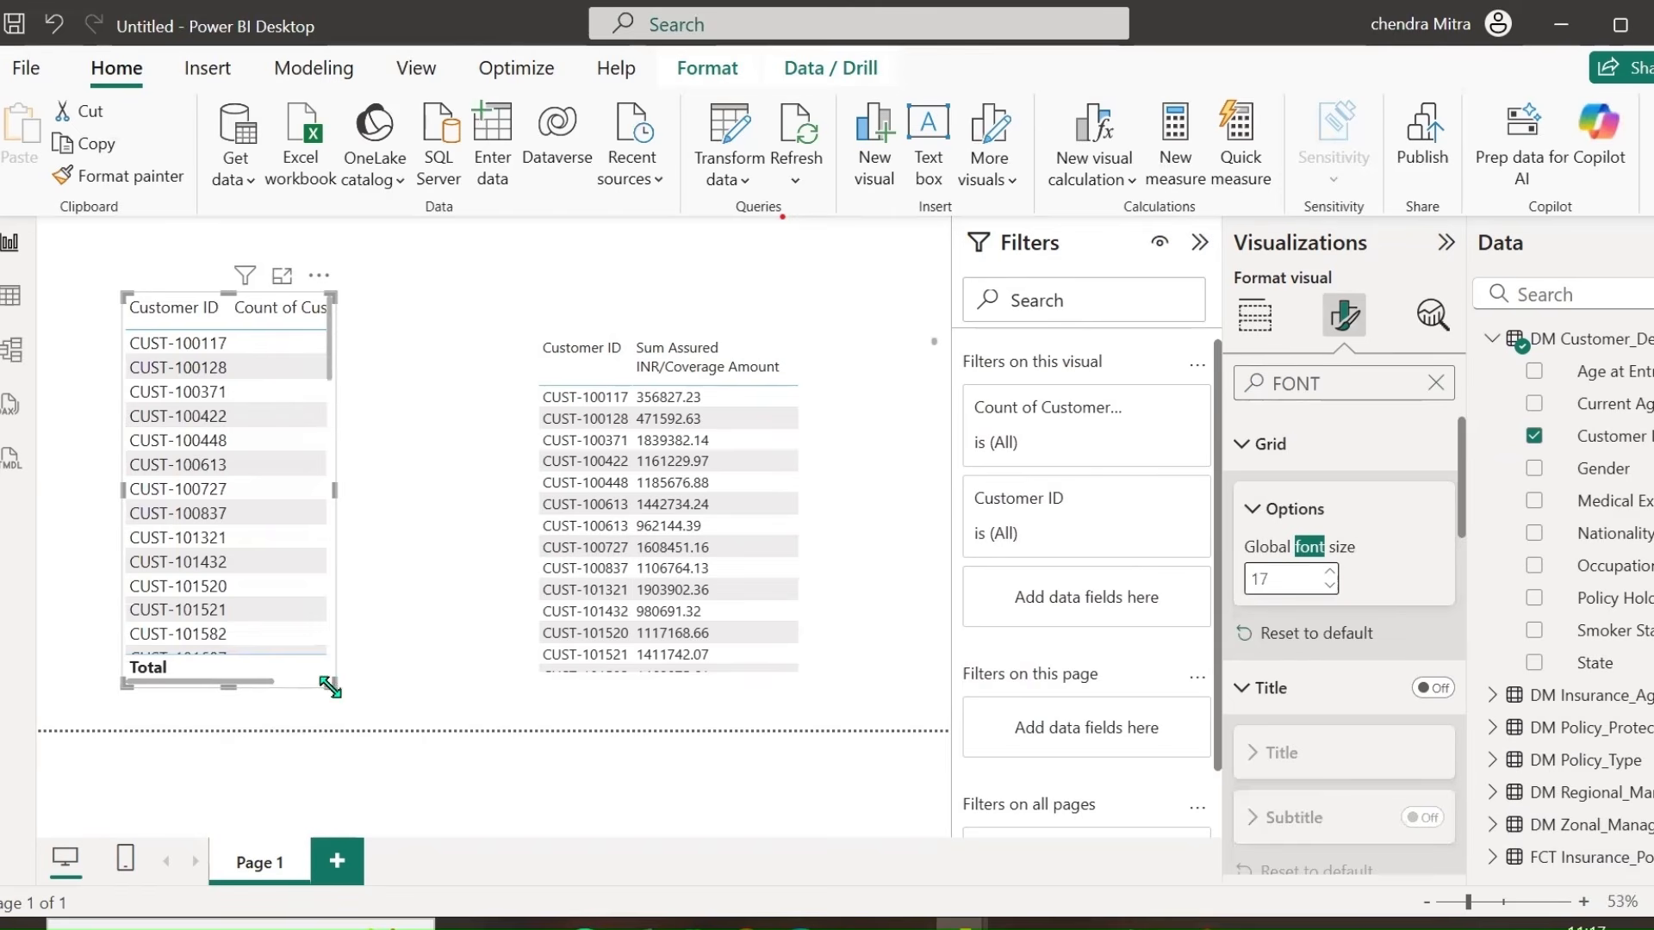
{"action": "left_click_drag", "start_coordinate": [330, 687], "coordinate": [394, 665]}
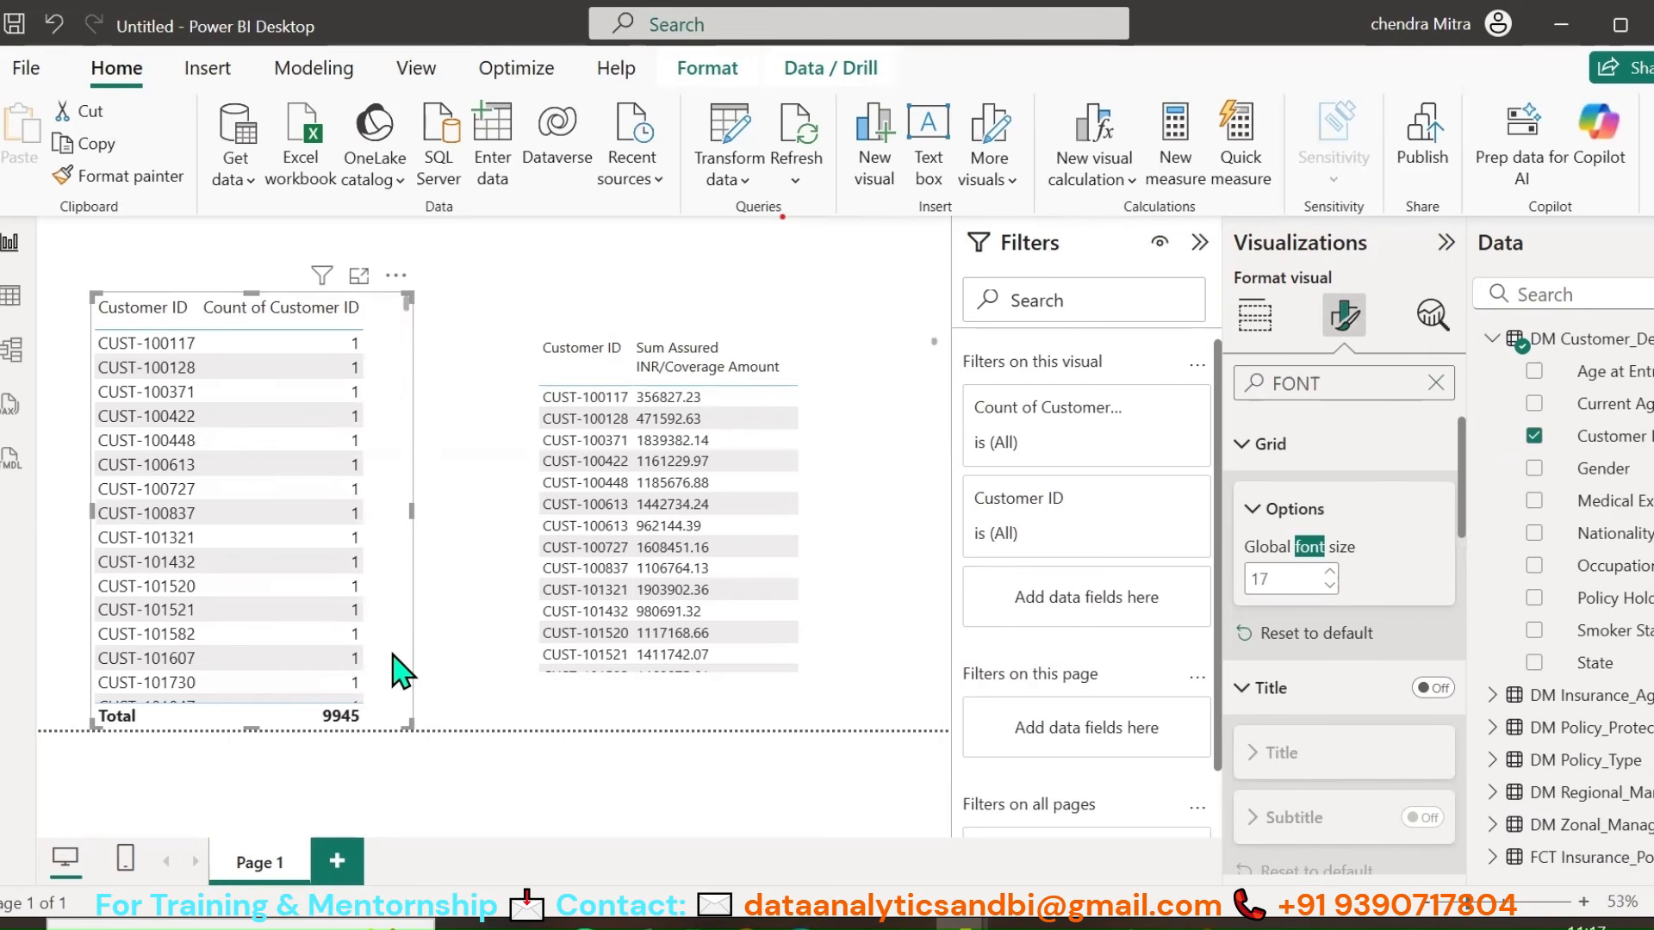
Step: Test cross-filtering between the tables by selecting the first customer in the customer table, clearing it, and selecting the first policy table row
{"action": "left_click", "coordinate": [146, 346]}
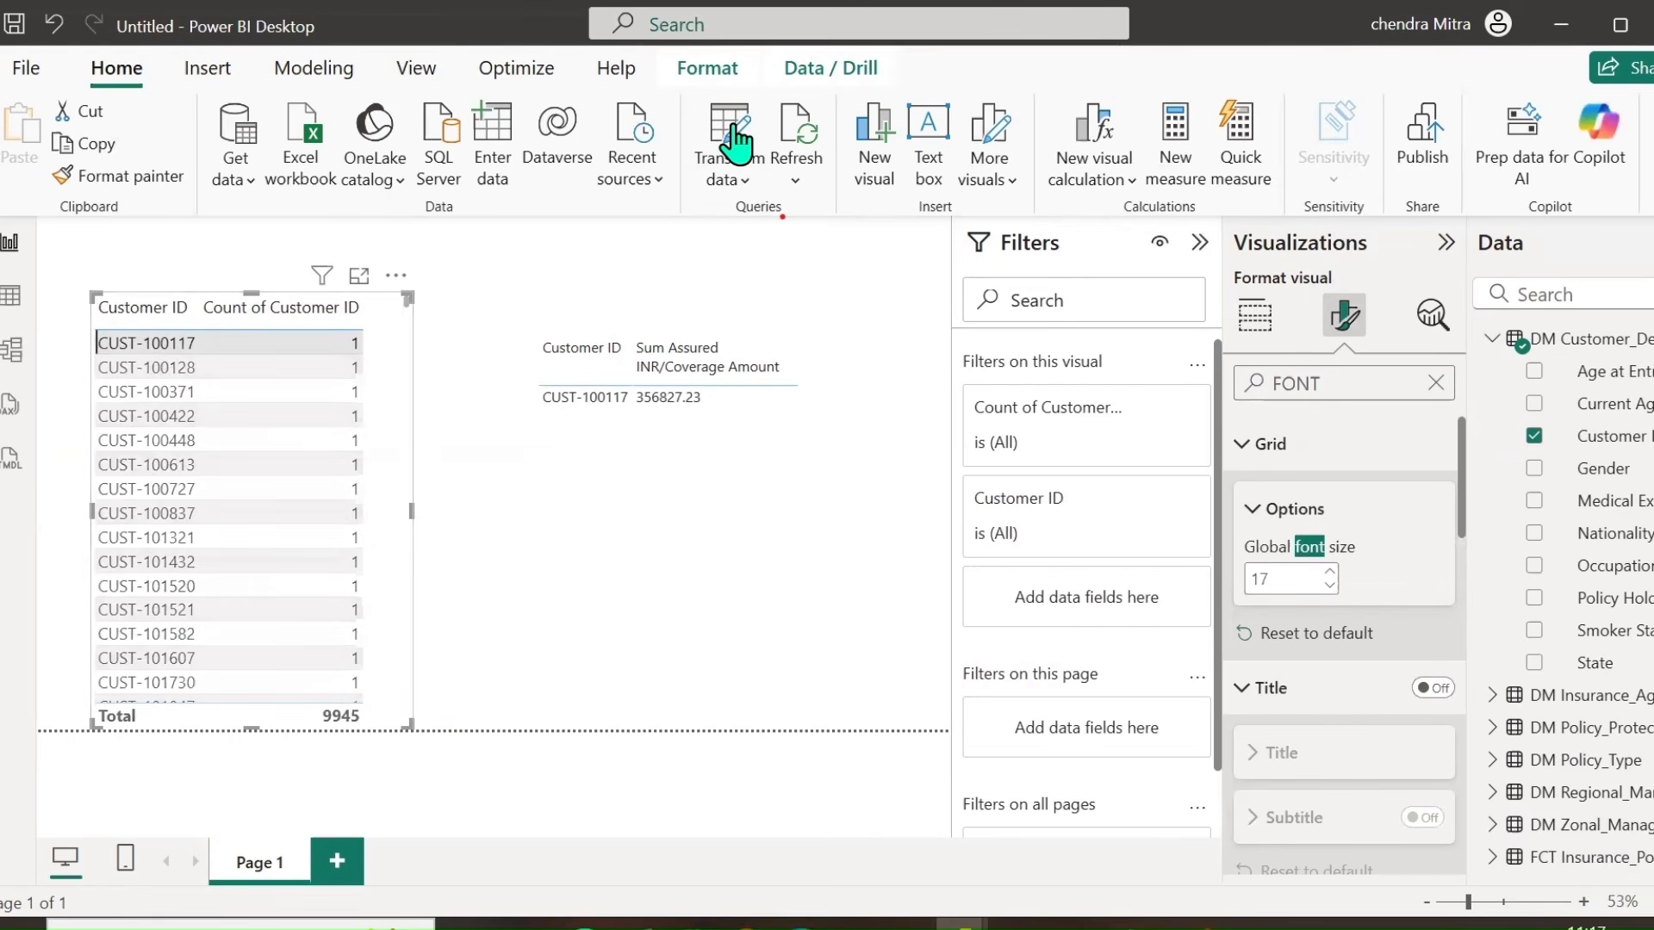
{"action": "mouse_move", "coordinate": [254, 271]}
{"action": "left_mouse_down"}
{"action": "mouse_move", "coordinate": [306, 215]}
{"action": "mouse_move", "coordinate": [560, 254]}
{"action": "mouse_move", "coordinate": [555, 291]}
{"action": "left_mouse_up"}
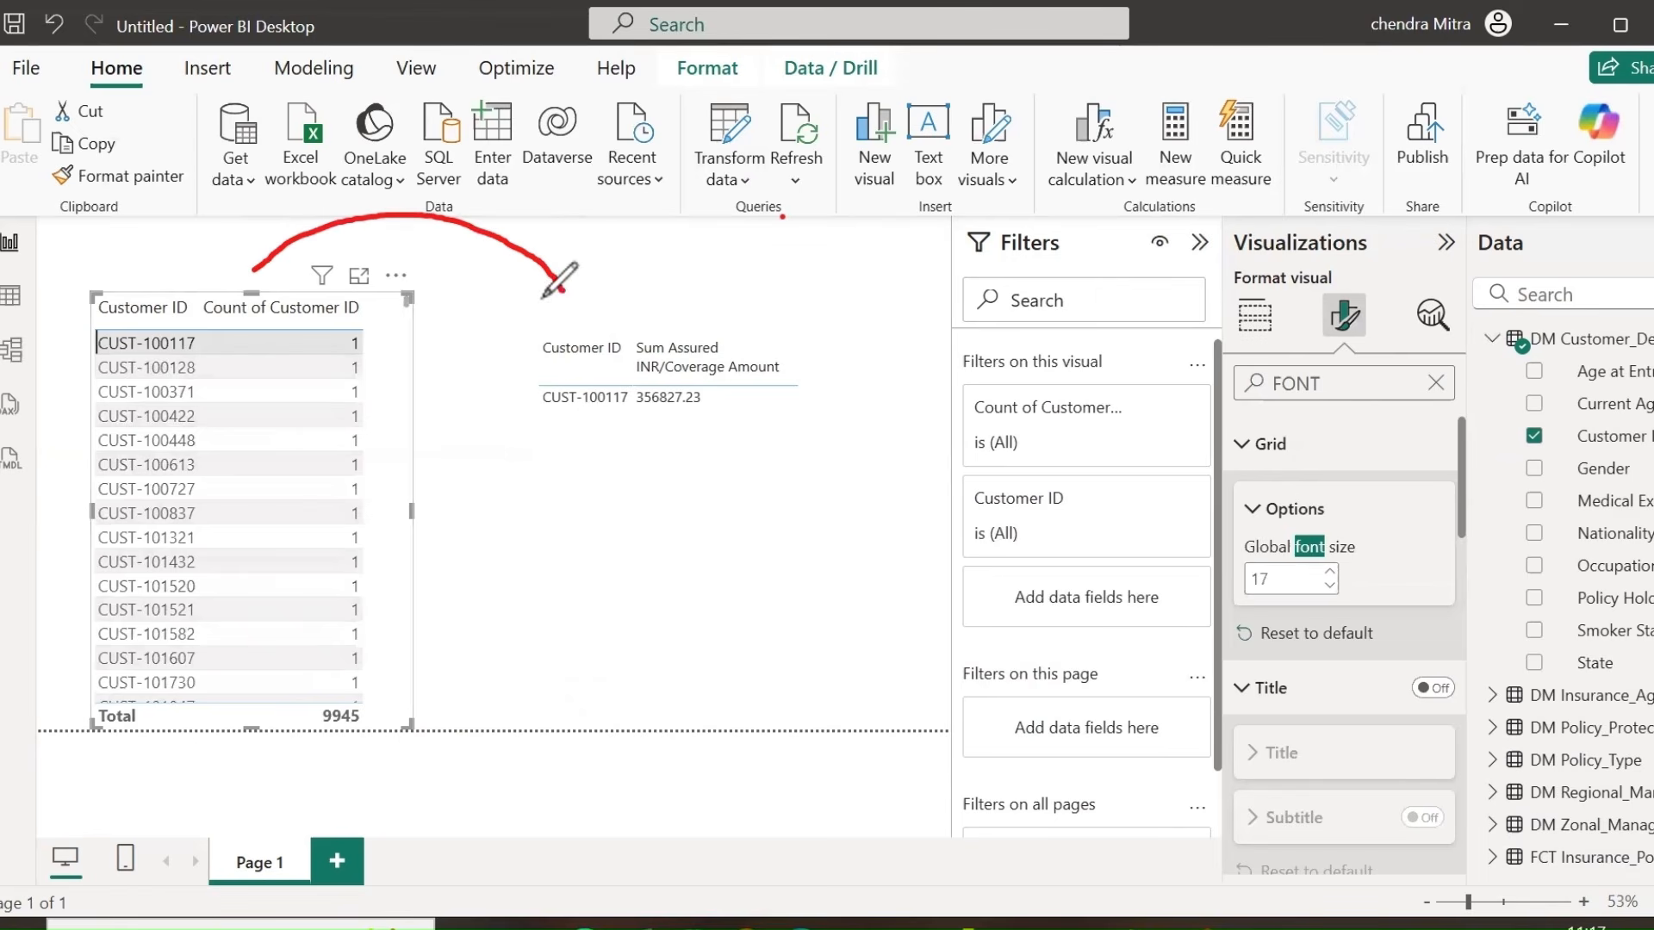
{"action": "left_click", "coordinate": [150, 346]}
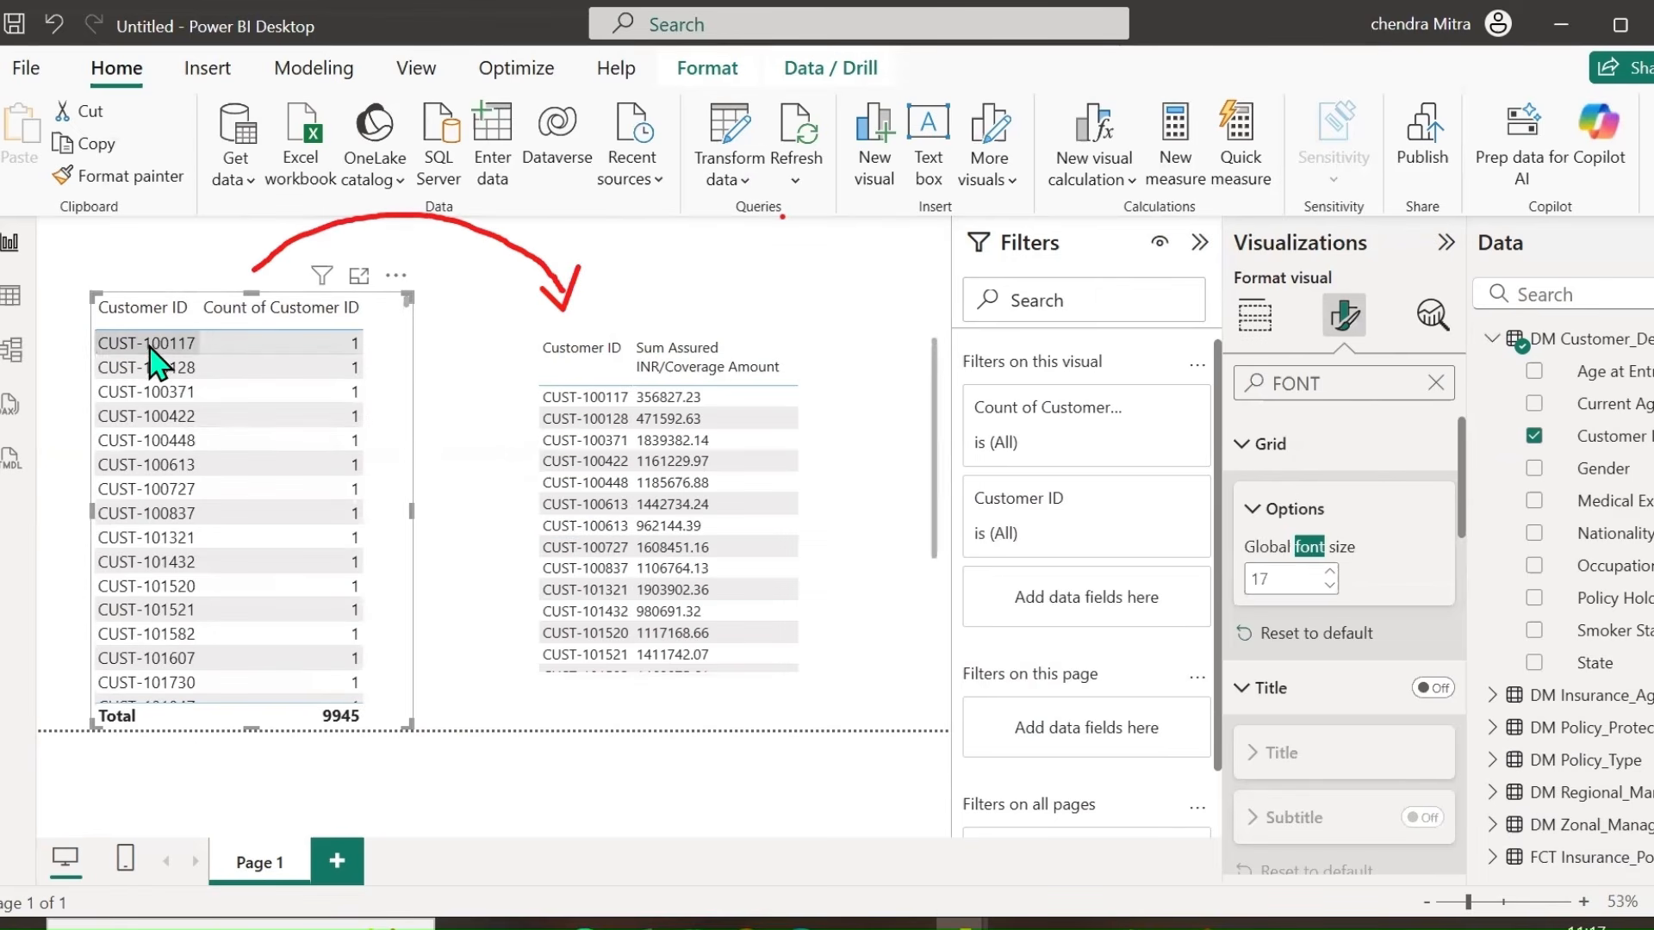
{"action": "left_click", "coordinate": [613, 408]}
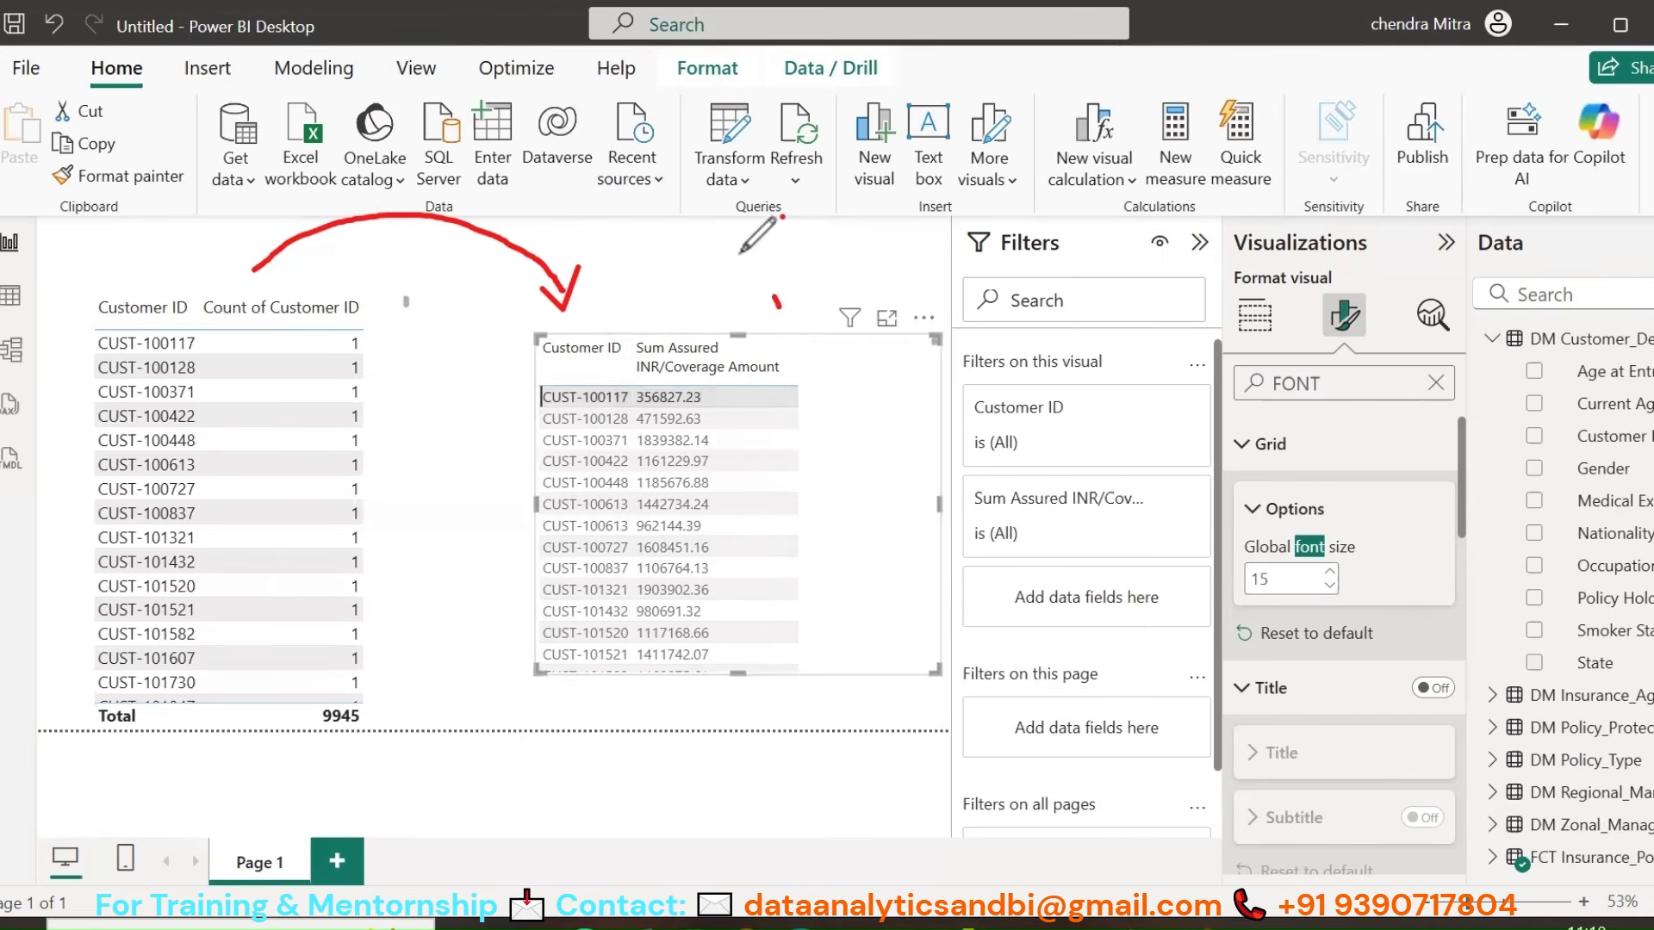
{"action": "mouse_move", "coordinate": [777, 303]}
{"action": "left_mouse_down"}
{"action": "mouse_move", "coordinate": [472, 131]}
{"action": "mouse_move", "coordinate": [231, 156]}
{"action": "mouse_move", "coordinate": [136, 252]}
{"action": "mouse_move", "coordinate": [176, 229]}
{"action": "mouse_move", "coordinate": [224, 288]}
{"action": "left_mouse_up"}
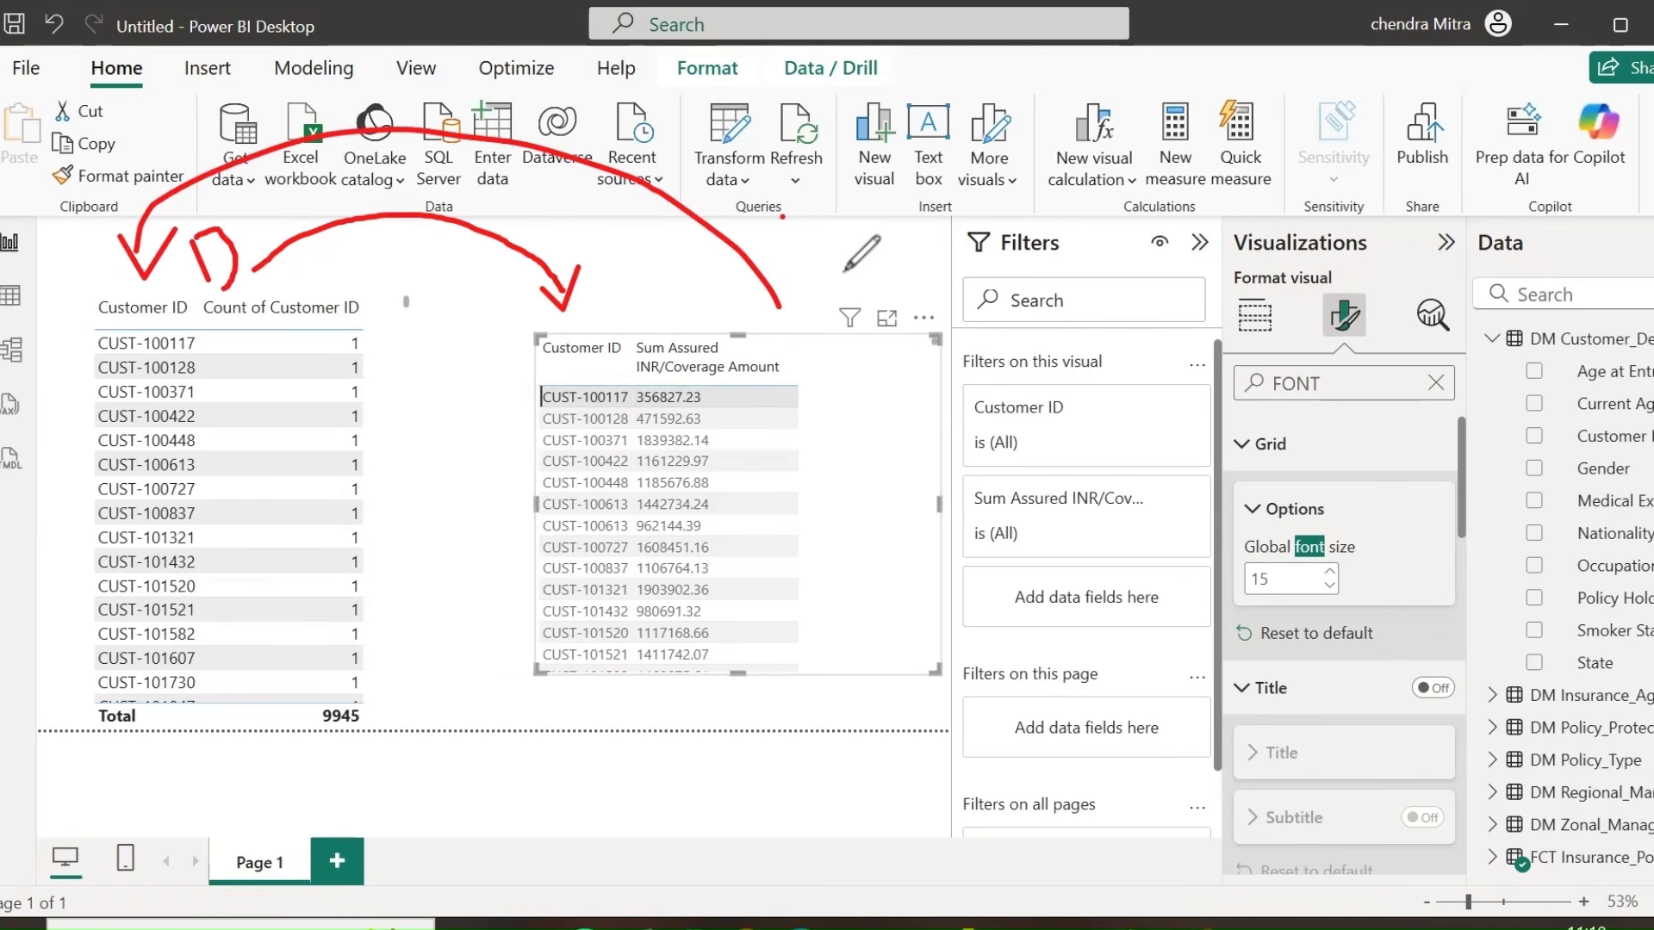
{"action": "left_click_drag", "start_coordinate": [850, 245], "coordinate": [878, 319]}
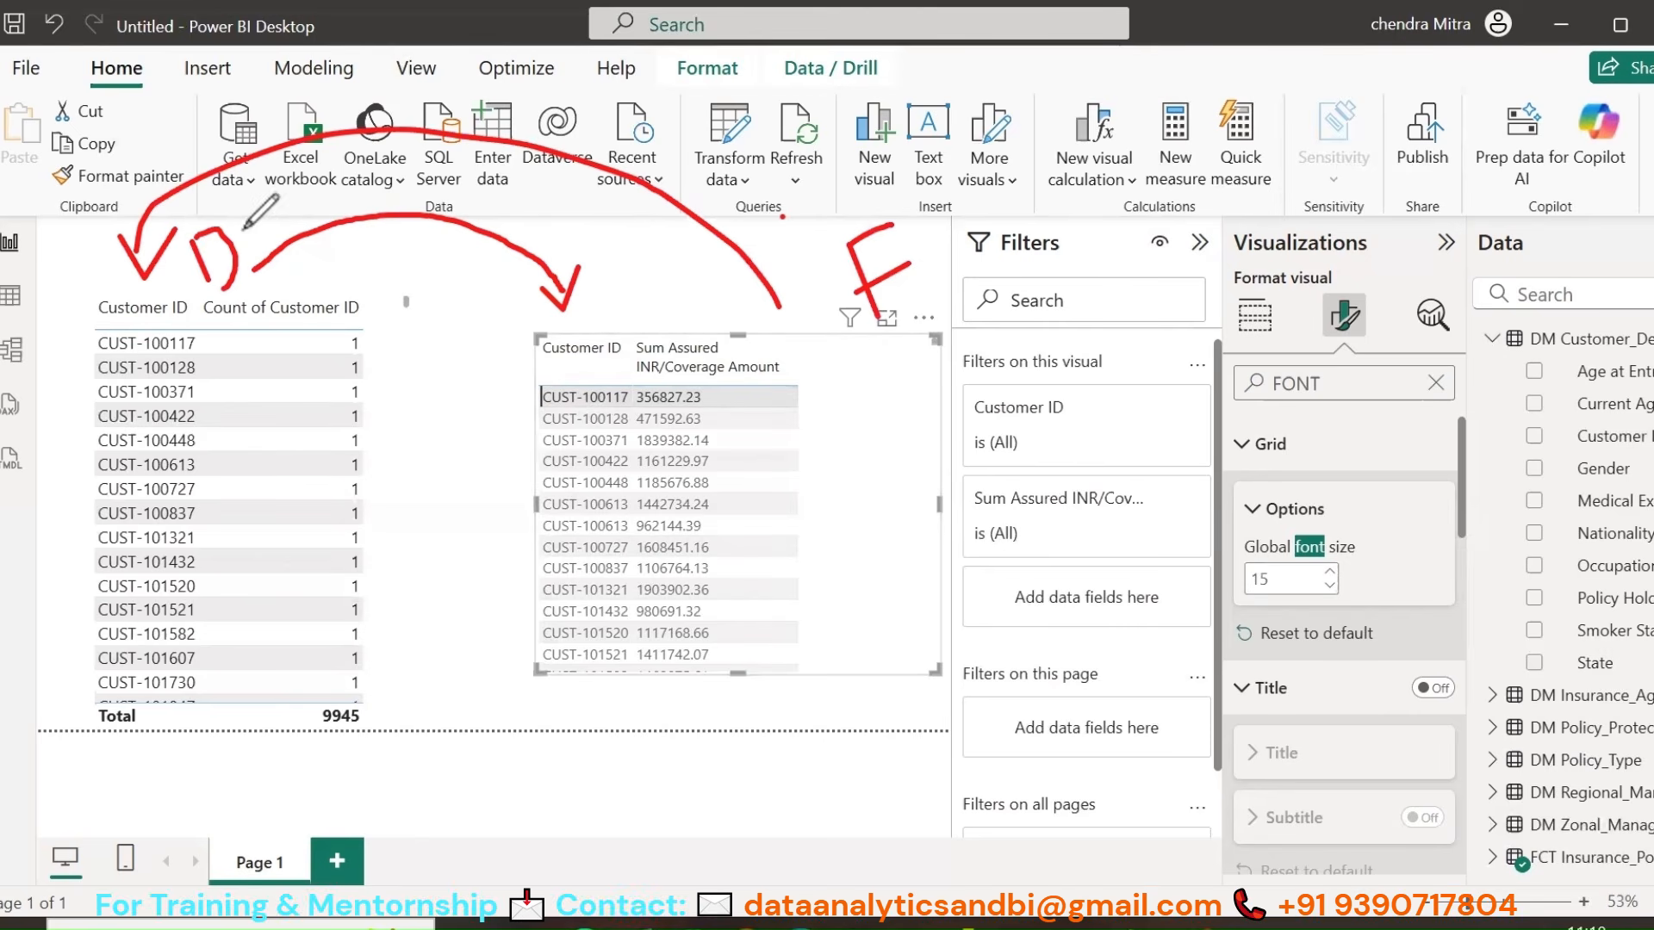
{"action": "mouse_move", "coordinate": [244, 233]}
{"action": "left_mouse_down"}
{"action": "mouse_move", "coordinate": [242, 263]}
{"action": "mouse_move", "coordinate": [325, 197]}
{"action": "mouse_move", "coordinate": [343, 215]}
{"action": "left_mouse_up"}
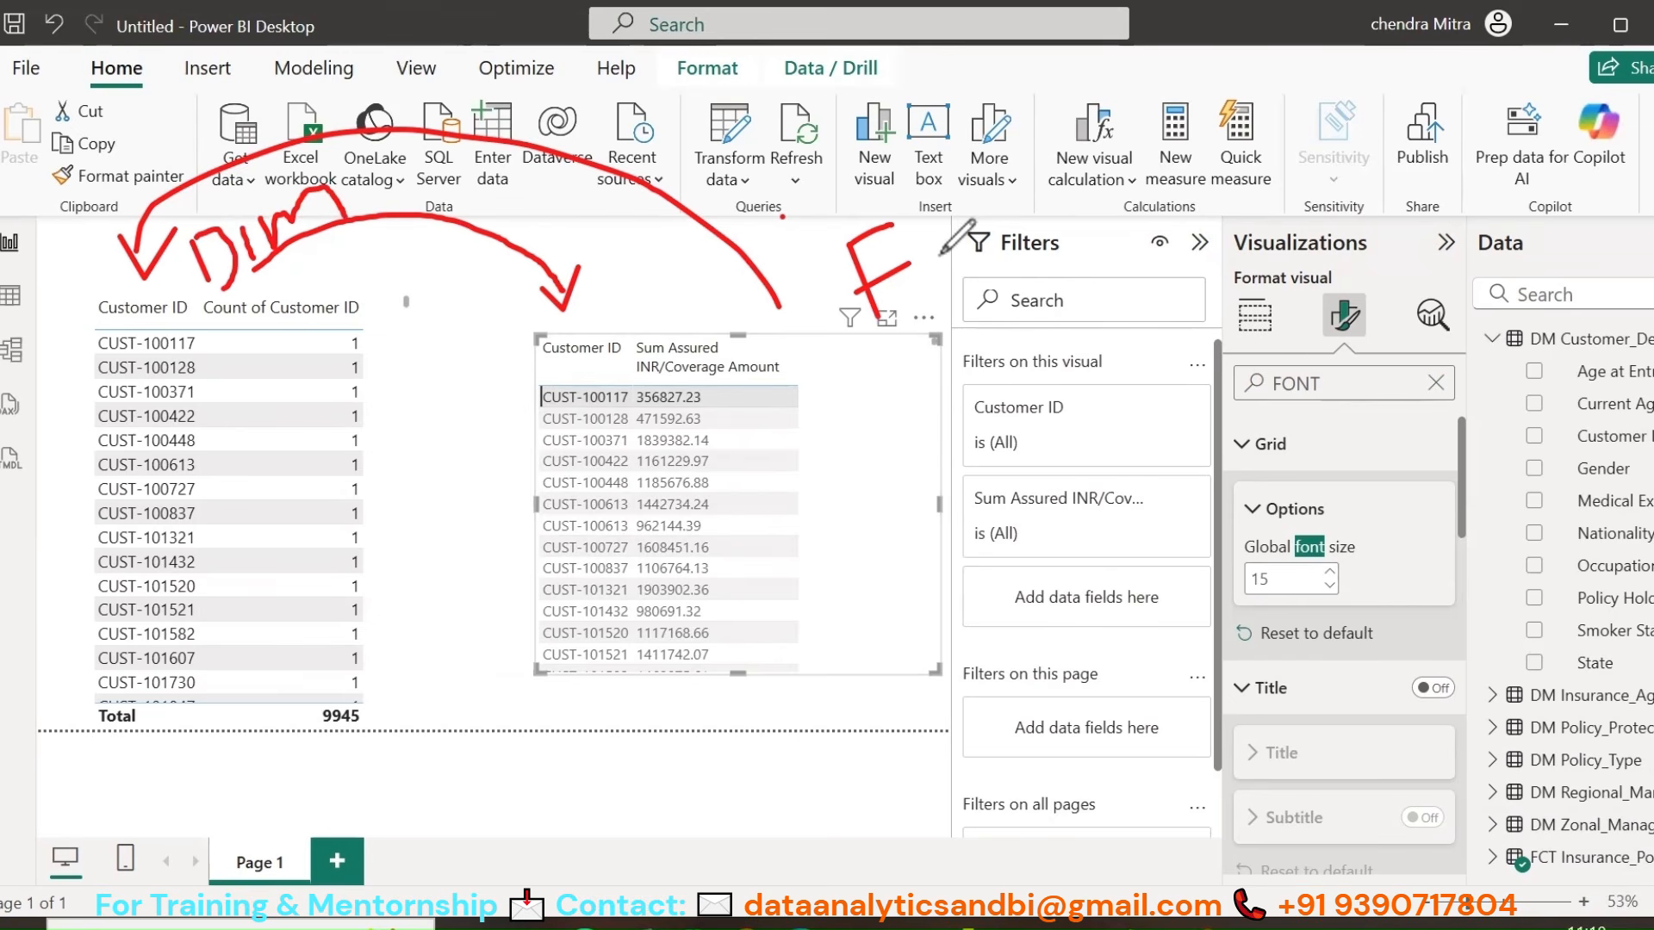
{"action": "mouse_move", "coordinate": [867, 689]}
{"action": "left_mouse_down"}
{"action": "mouse_move", "coordinate": [676, 820]}
{"action": "mouse_move", "coordinate": [349, 768]}
{"action": "mouse_move", "coordinate": [387, 747]}
{"action": "left_mouse_up"}
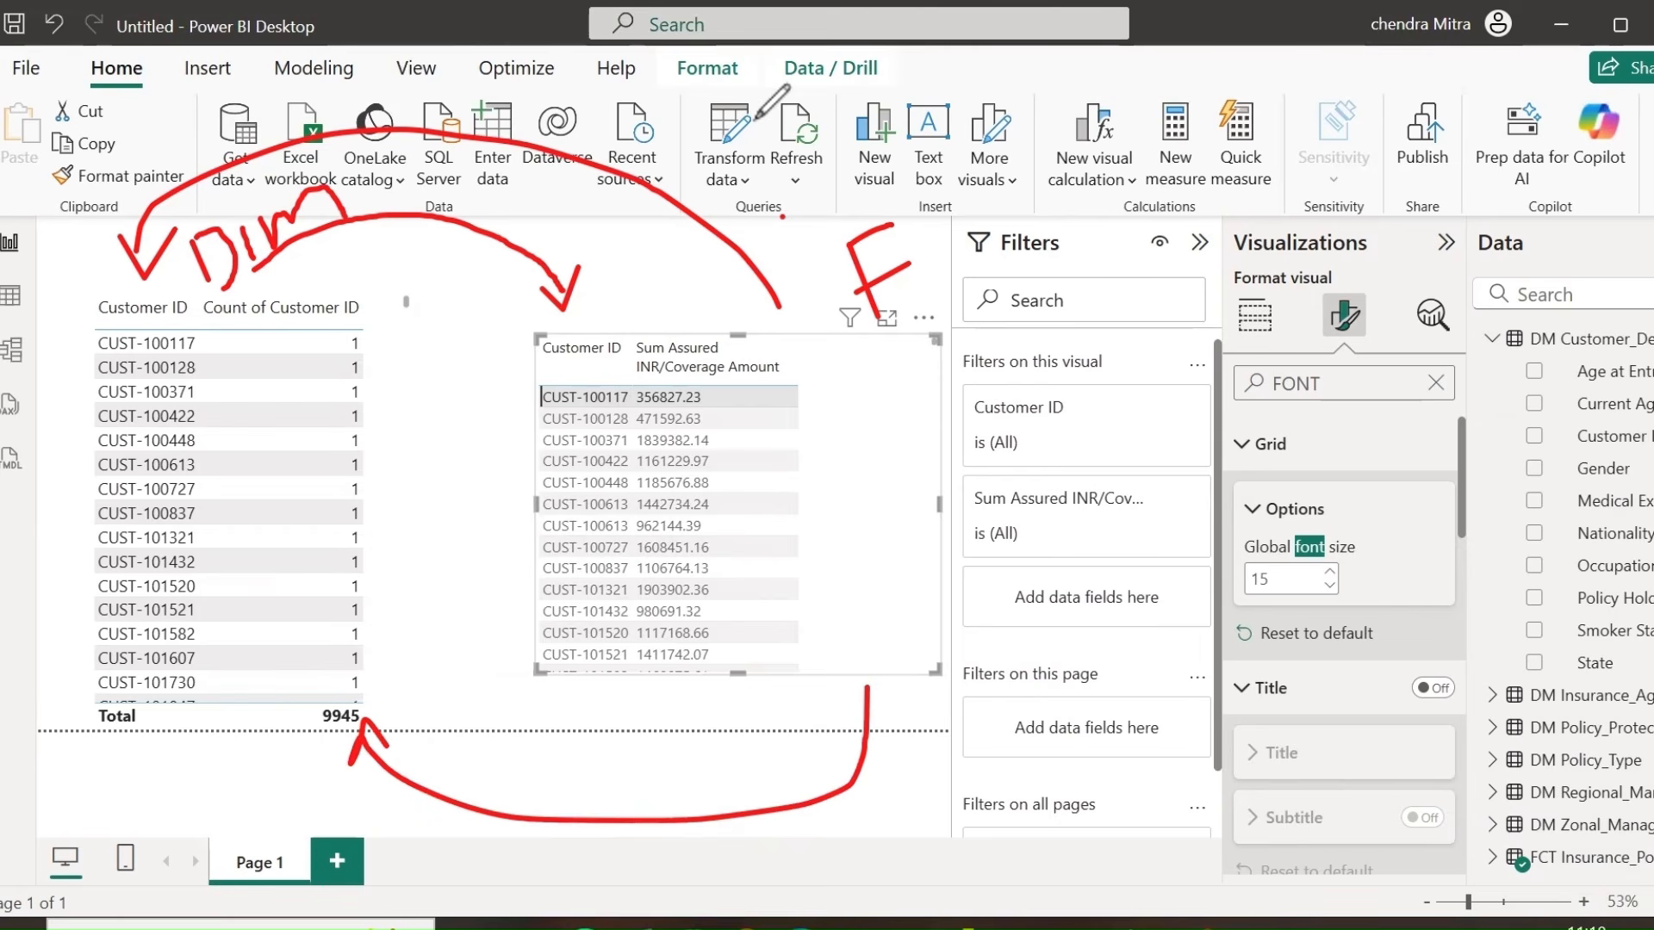
{"action": "left_click", "coordinate": [534, 147]}
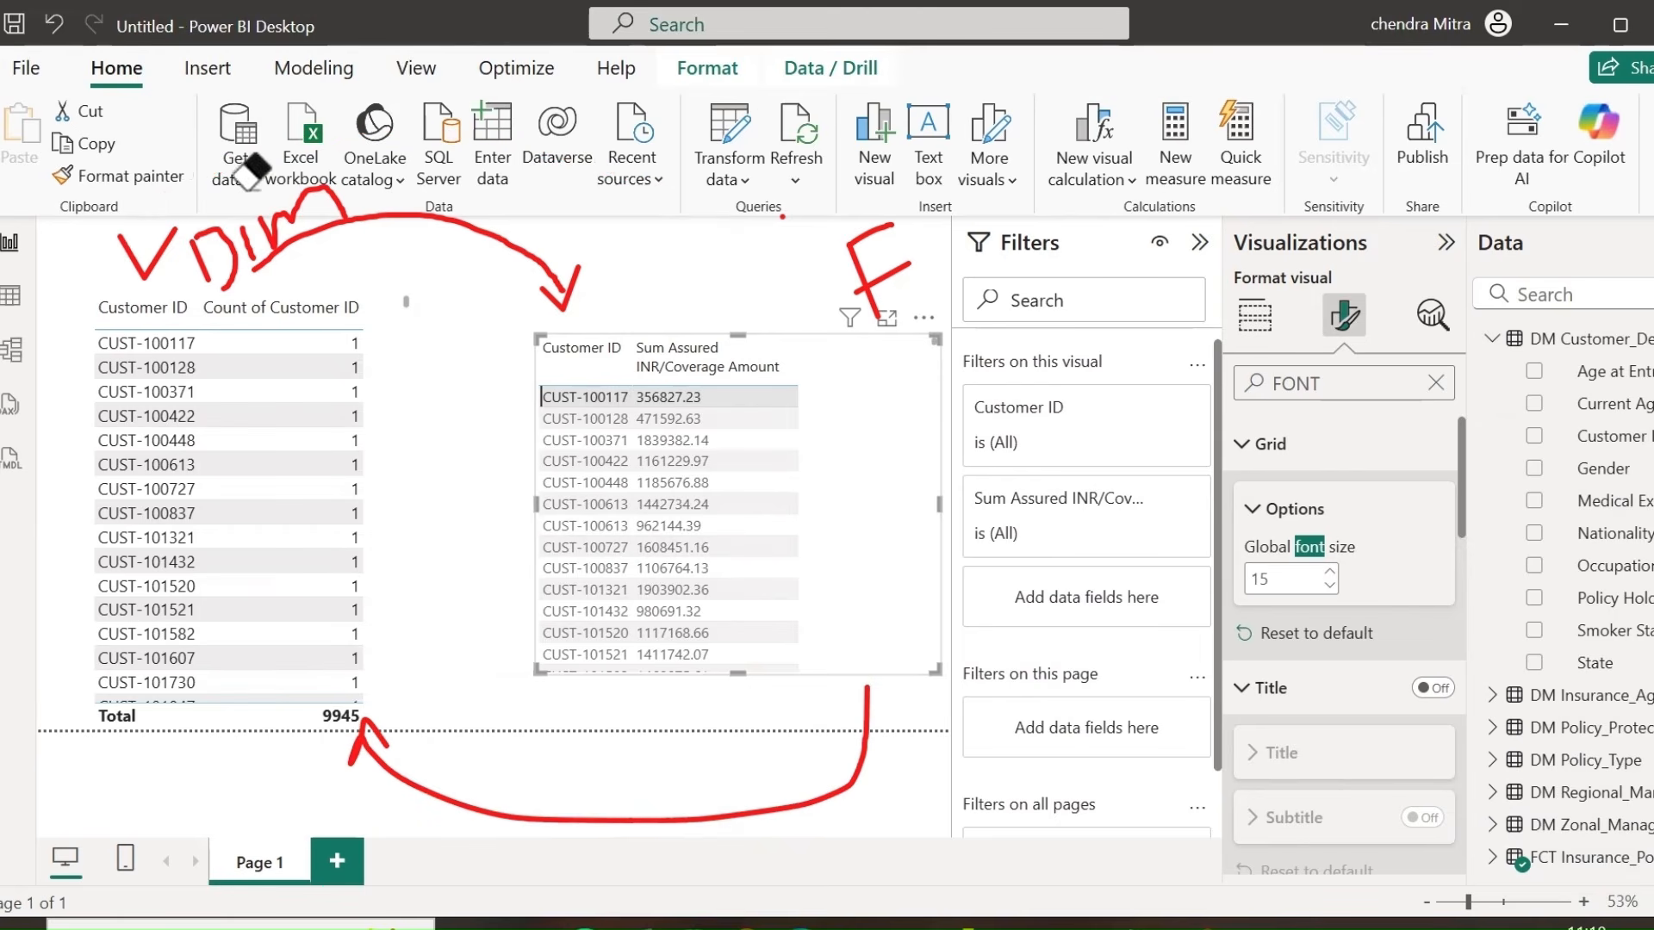
{"action": "left_click", "coordinate": [142, 262]}
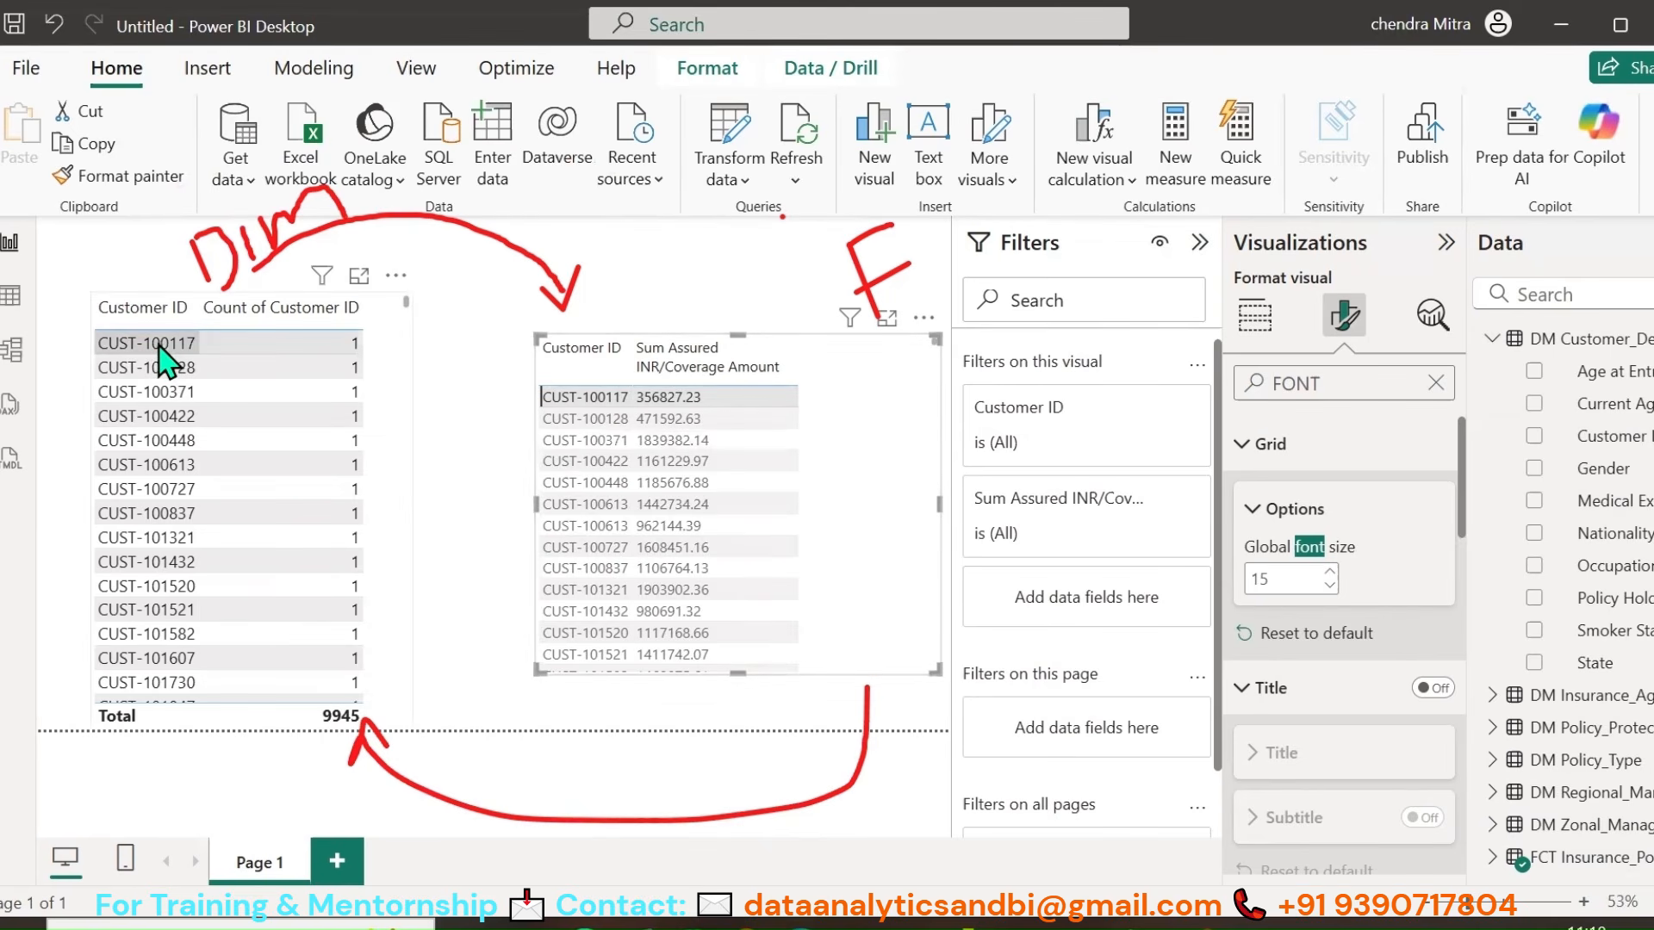
Step: In the model, set the Customer ID relationship between FCT Insurance_Policy_Table and DM Customer_Detail_Table to cross-filter direction Both, and apply it
{"action": "left_click", "coordinate": [11, 349]}
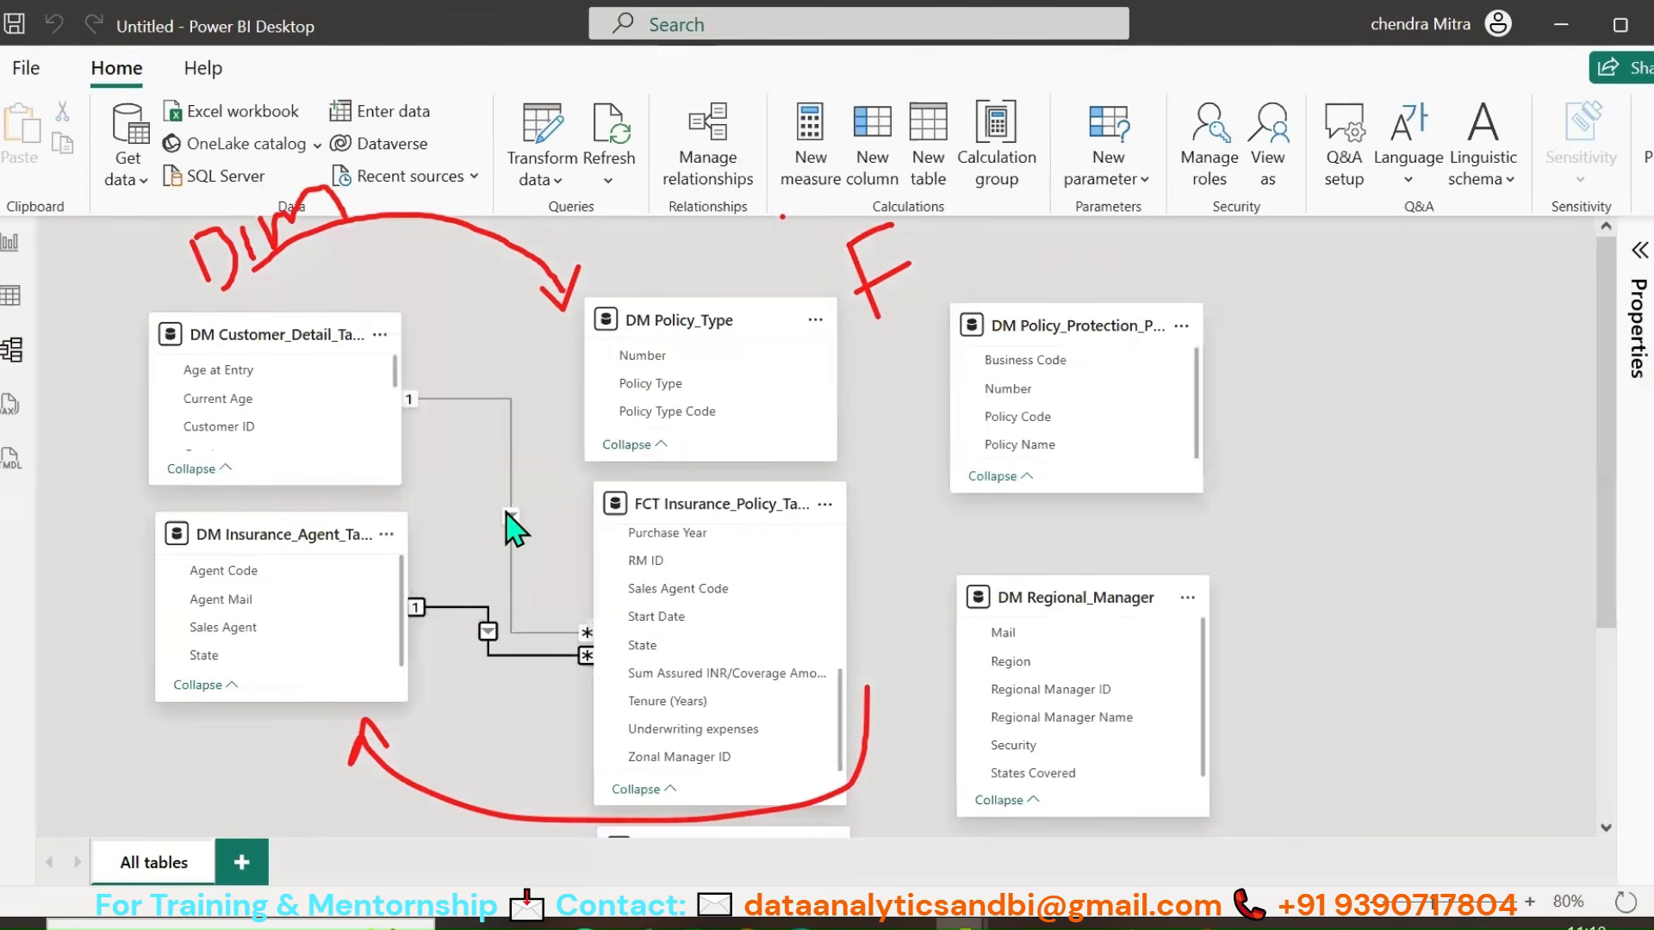
{"action": "left_click", "coordinate": [510, 525]}
{"action": "left_click", "coordinate": [1637, 293]}
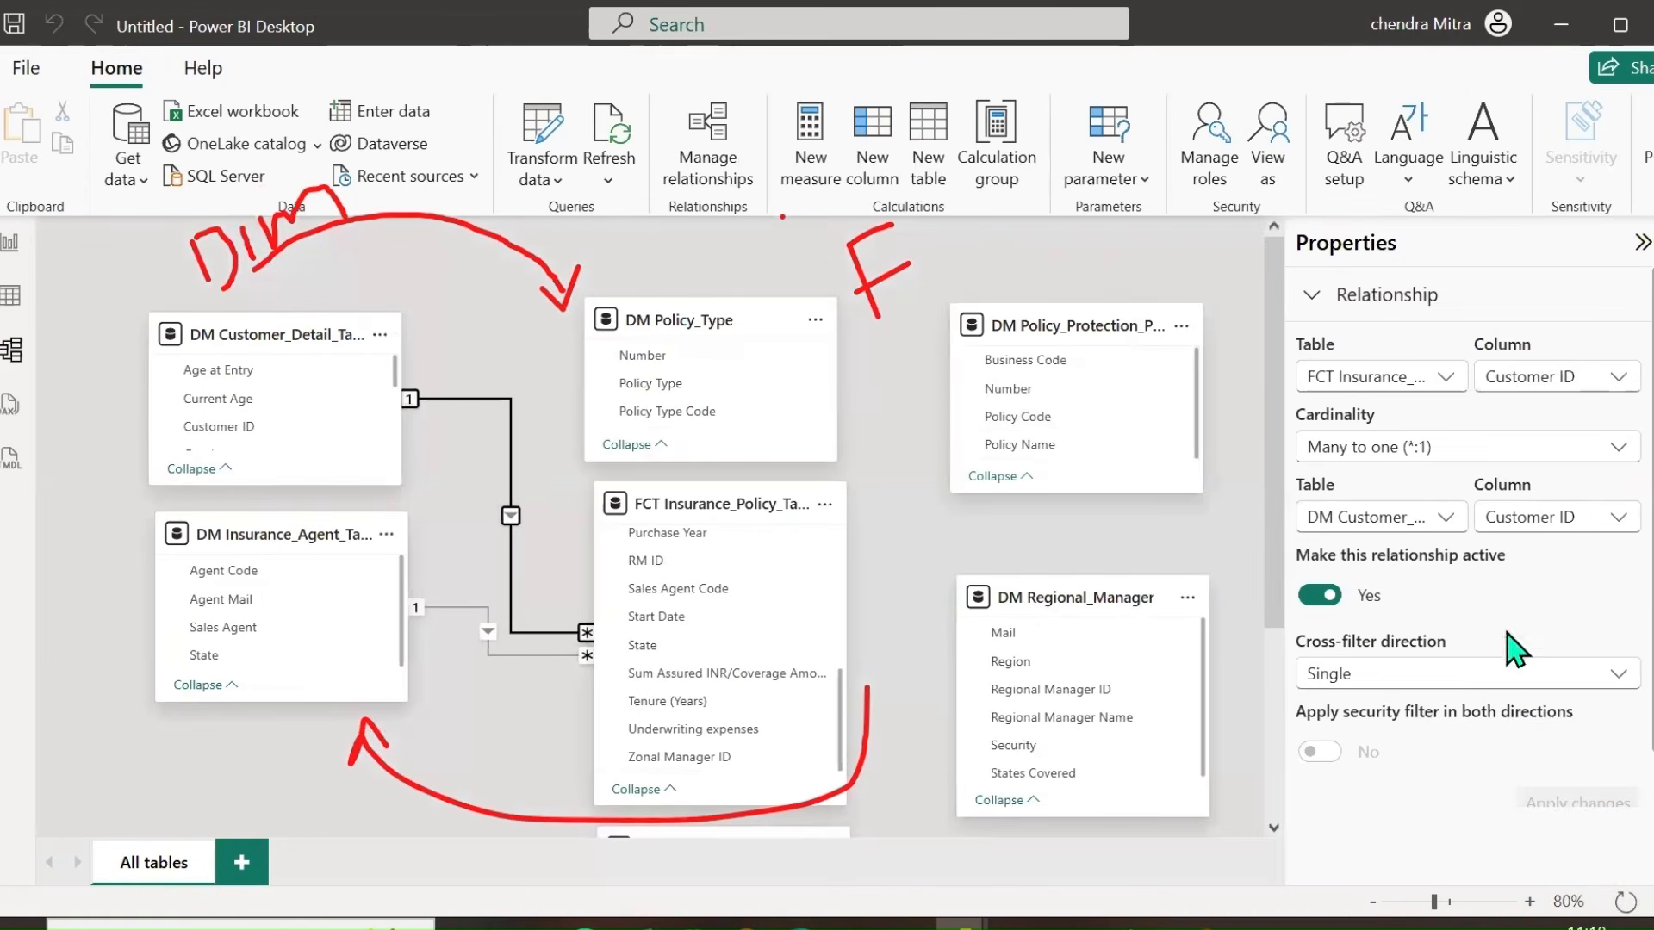
{"action": "left_click", "coordinate": [1480, 675]}
{"action": "left_click", "coordinate": [1548, 808]}
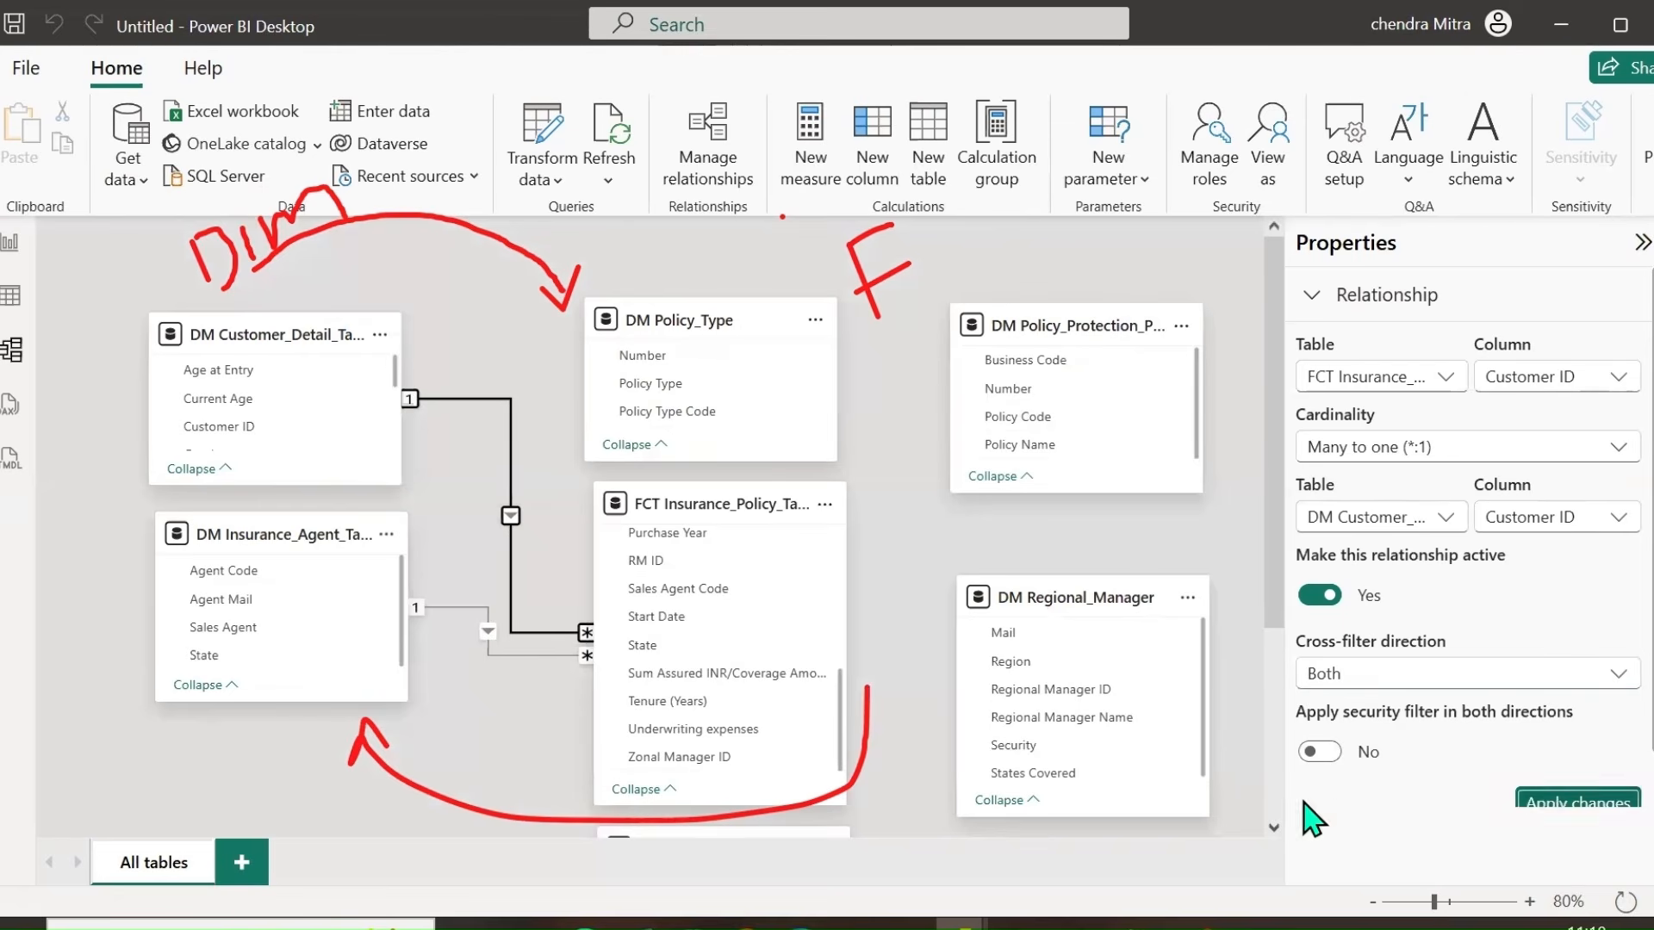
Step: Check filtering in both directions on the report page by selecting and clearing customer rows in the policy table and the customer table
{"action": "left_click", "coordinate": [10, 242]}
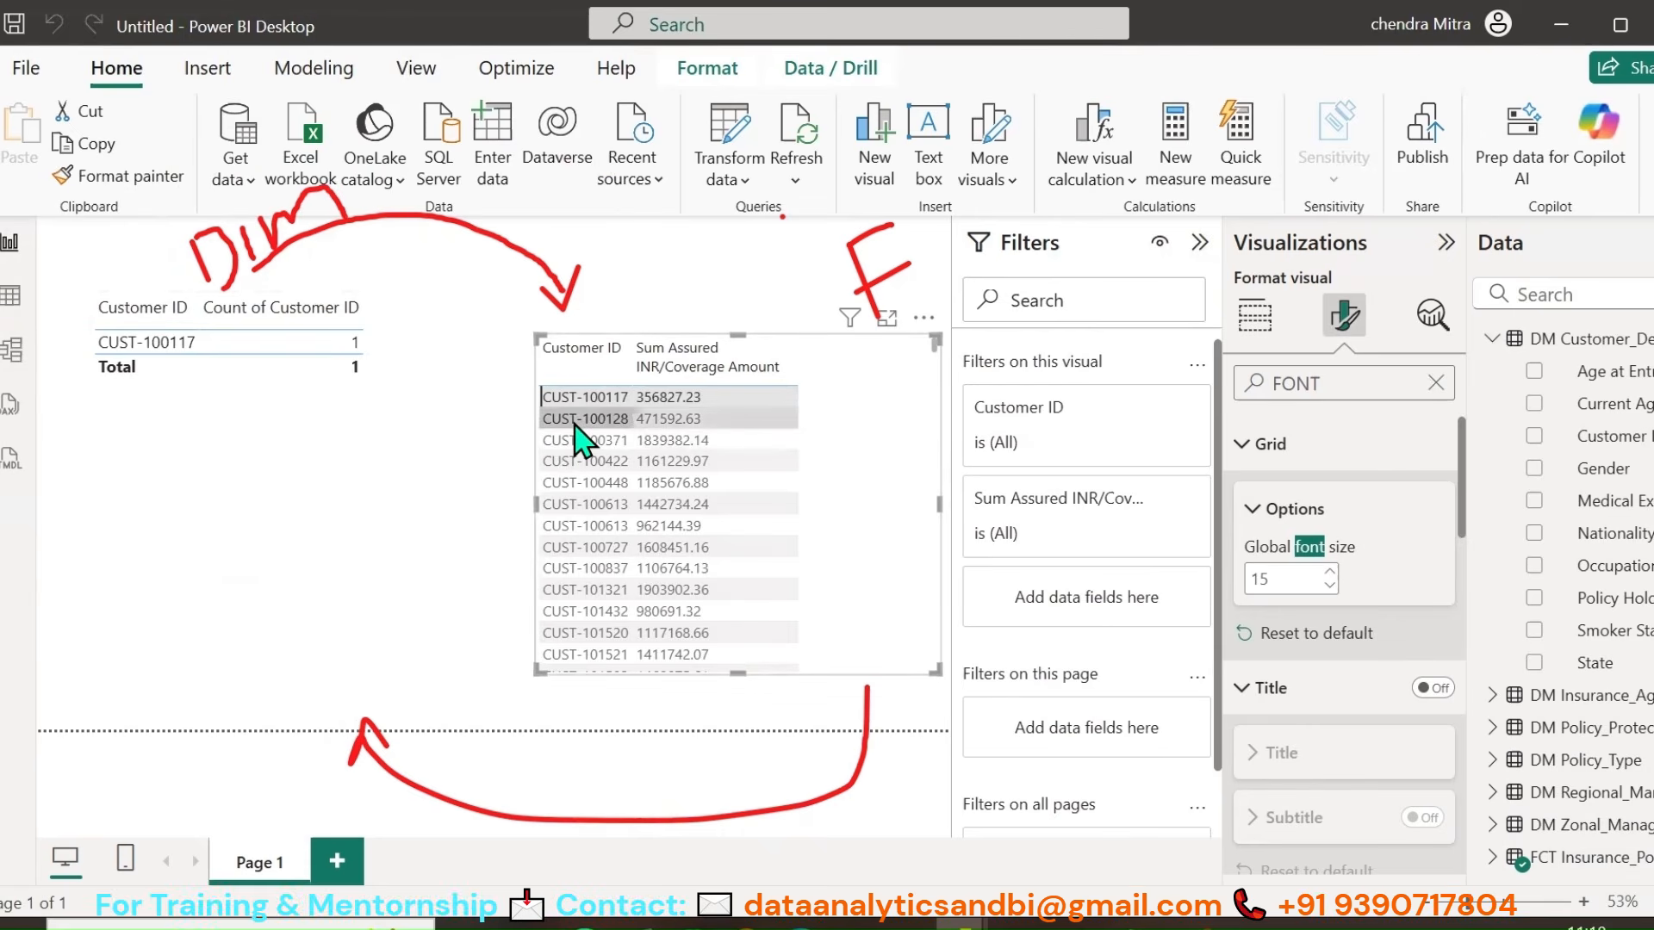
{"action": "left_click", "coordinate": [621, 419]}
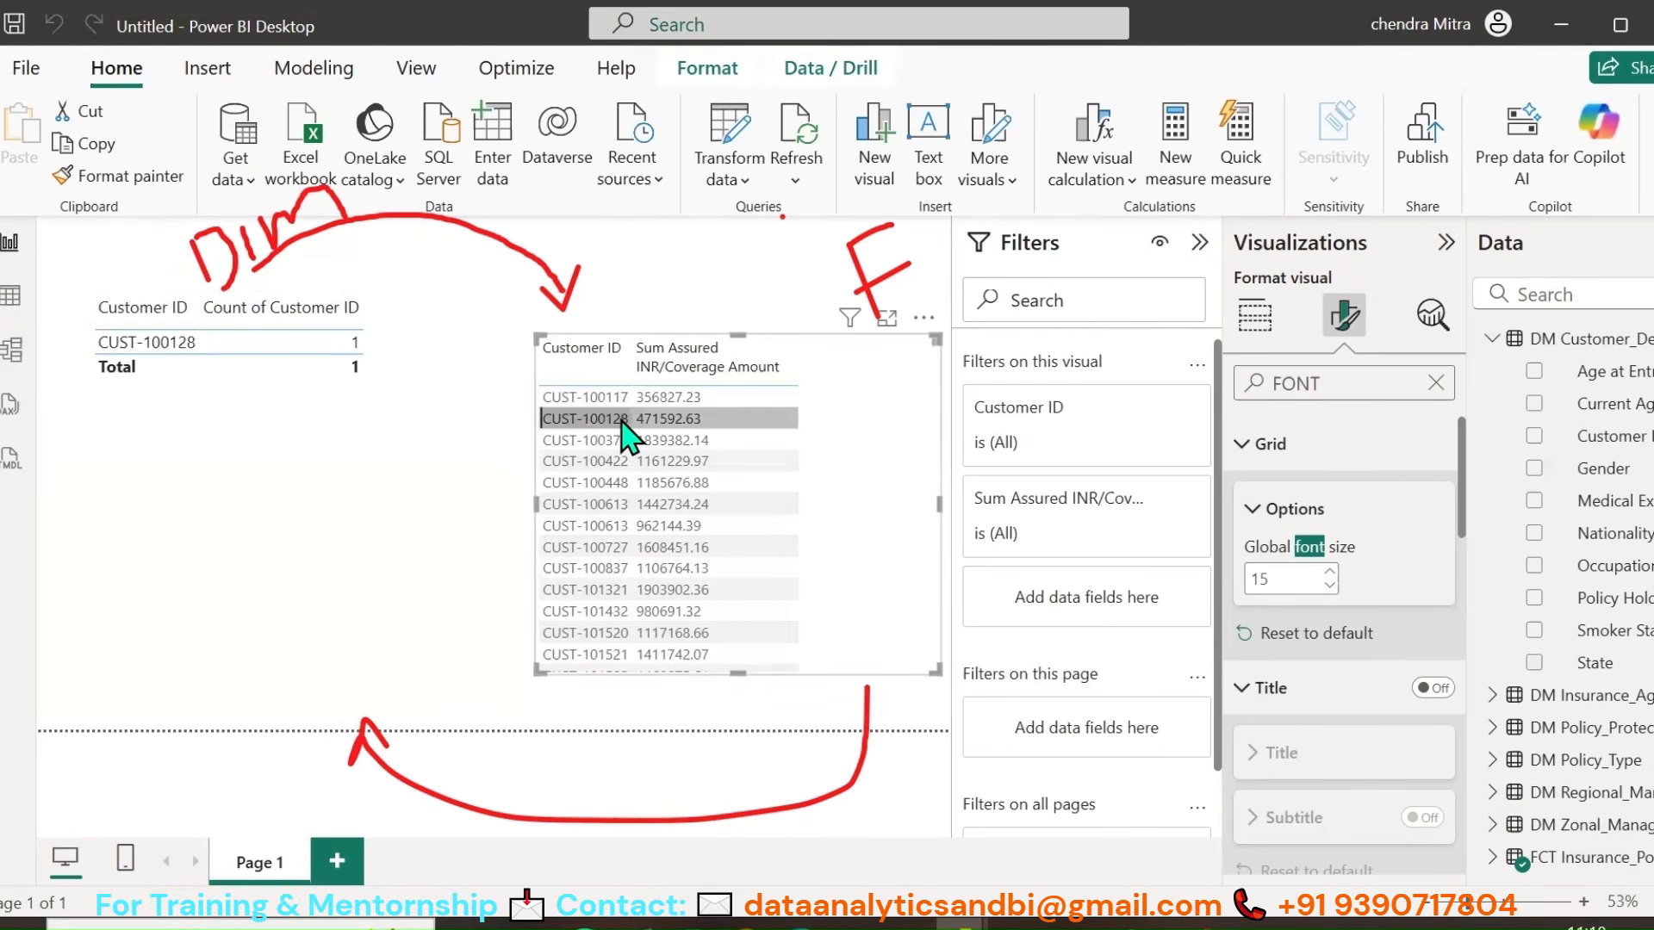
{"action": "left_click", "coordinate": [591, 447]}
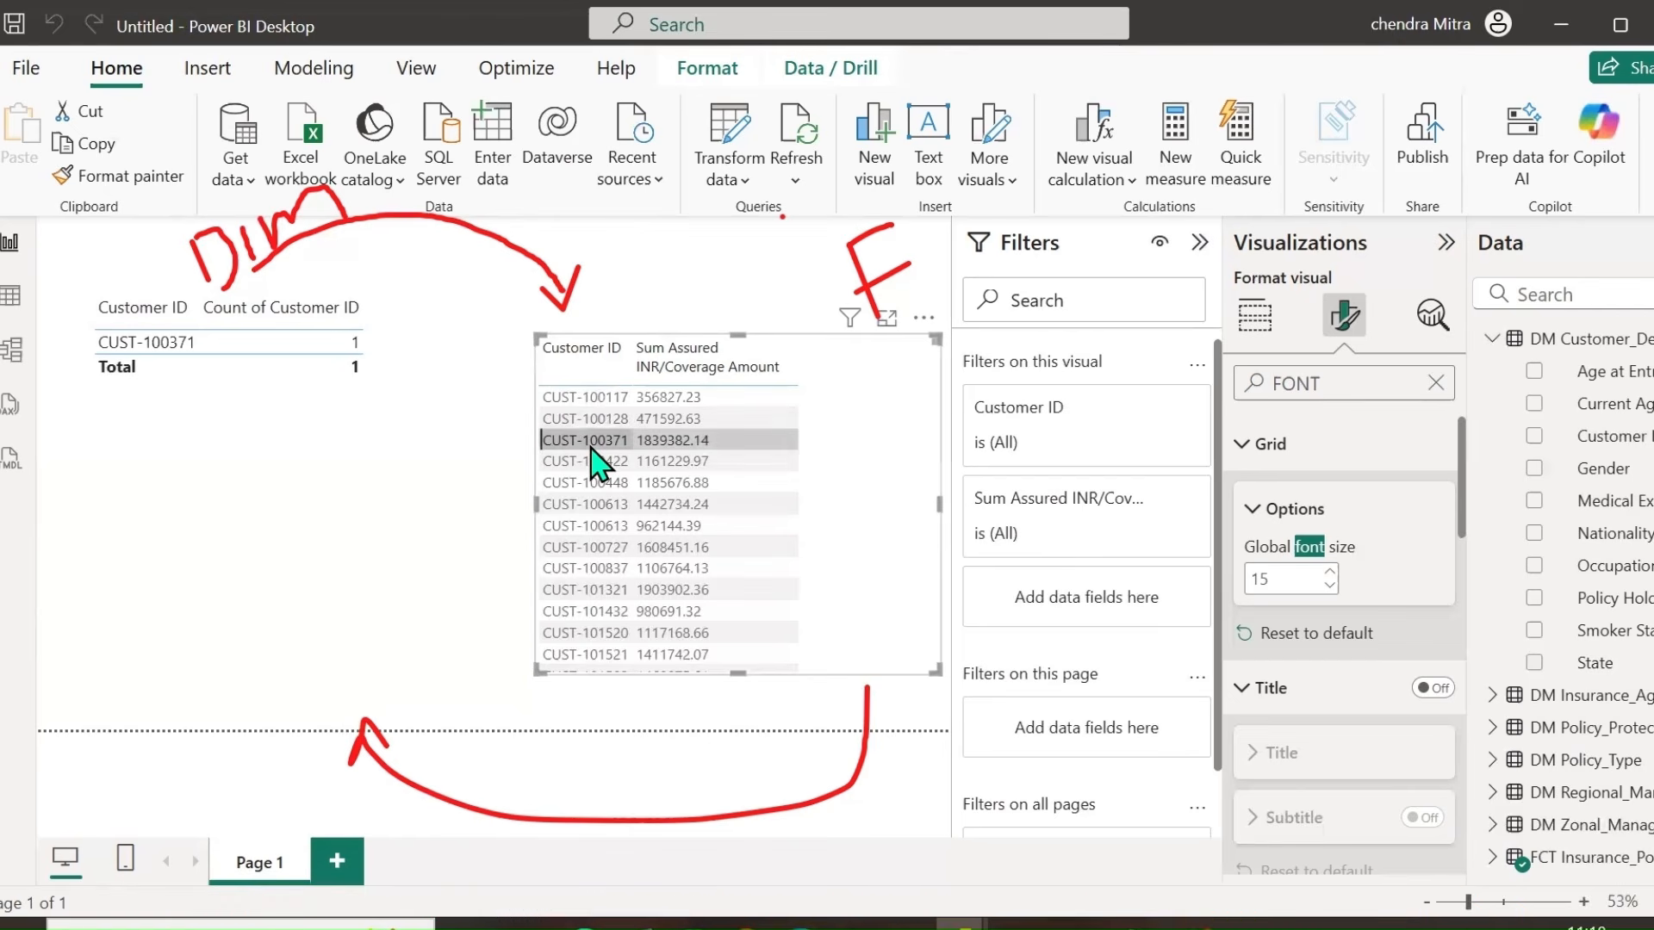
{"action": "left_click", "coordinate": [590, 447]}
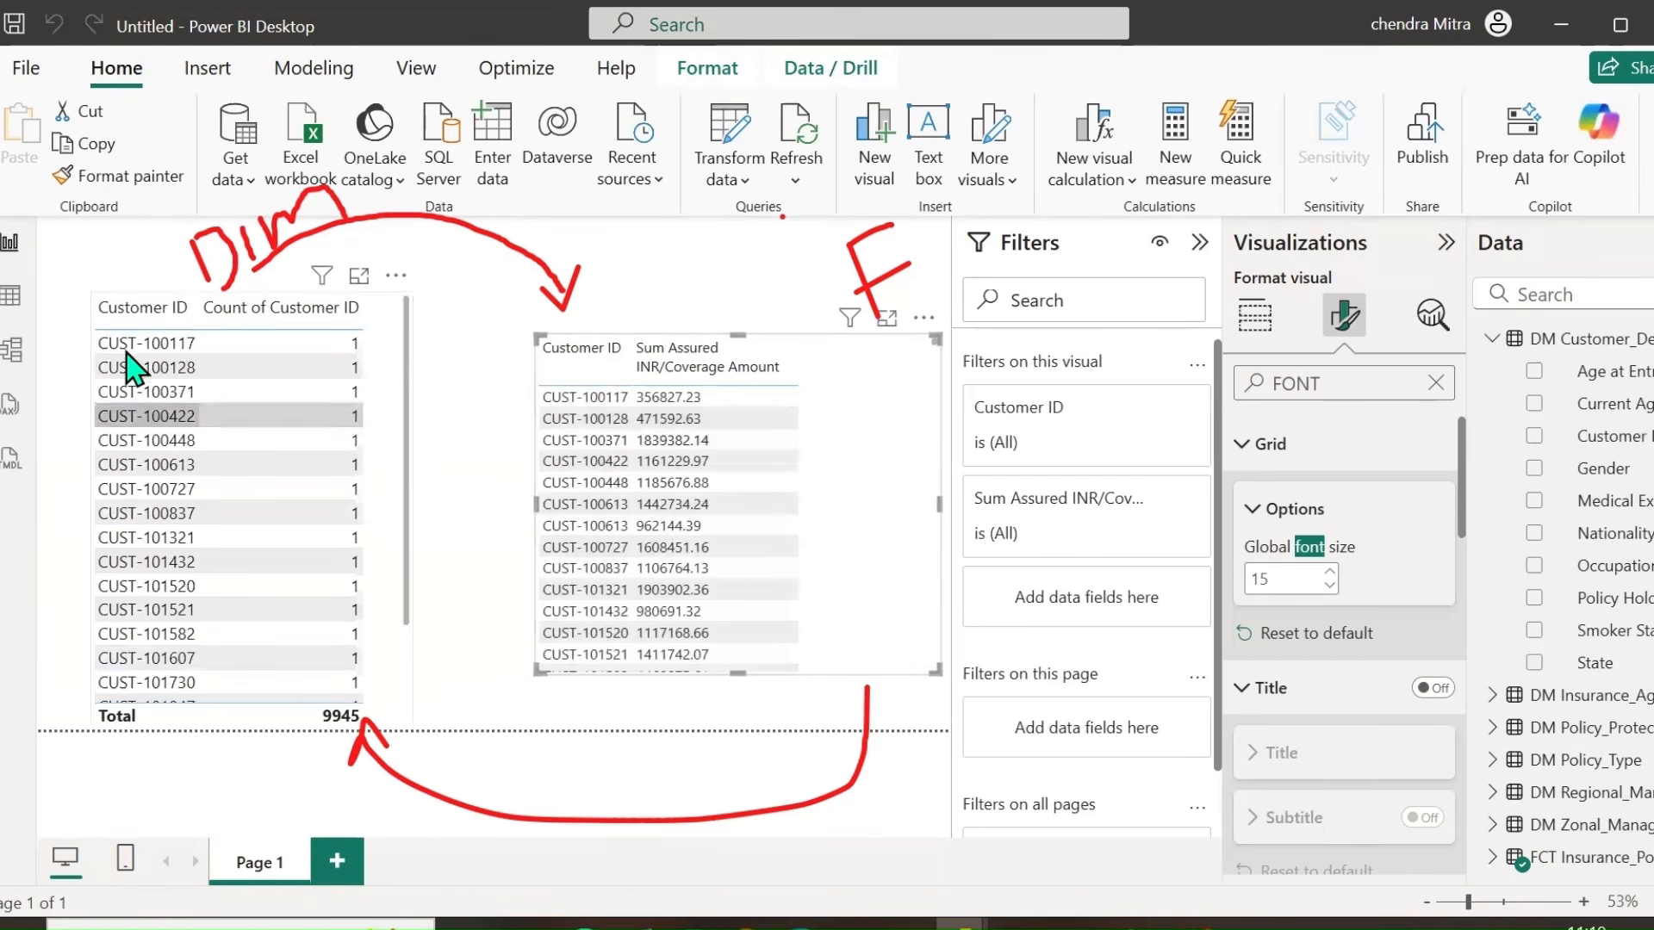
{"action": "left_click", "coordinate": [129, 345]}
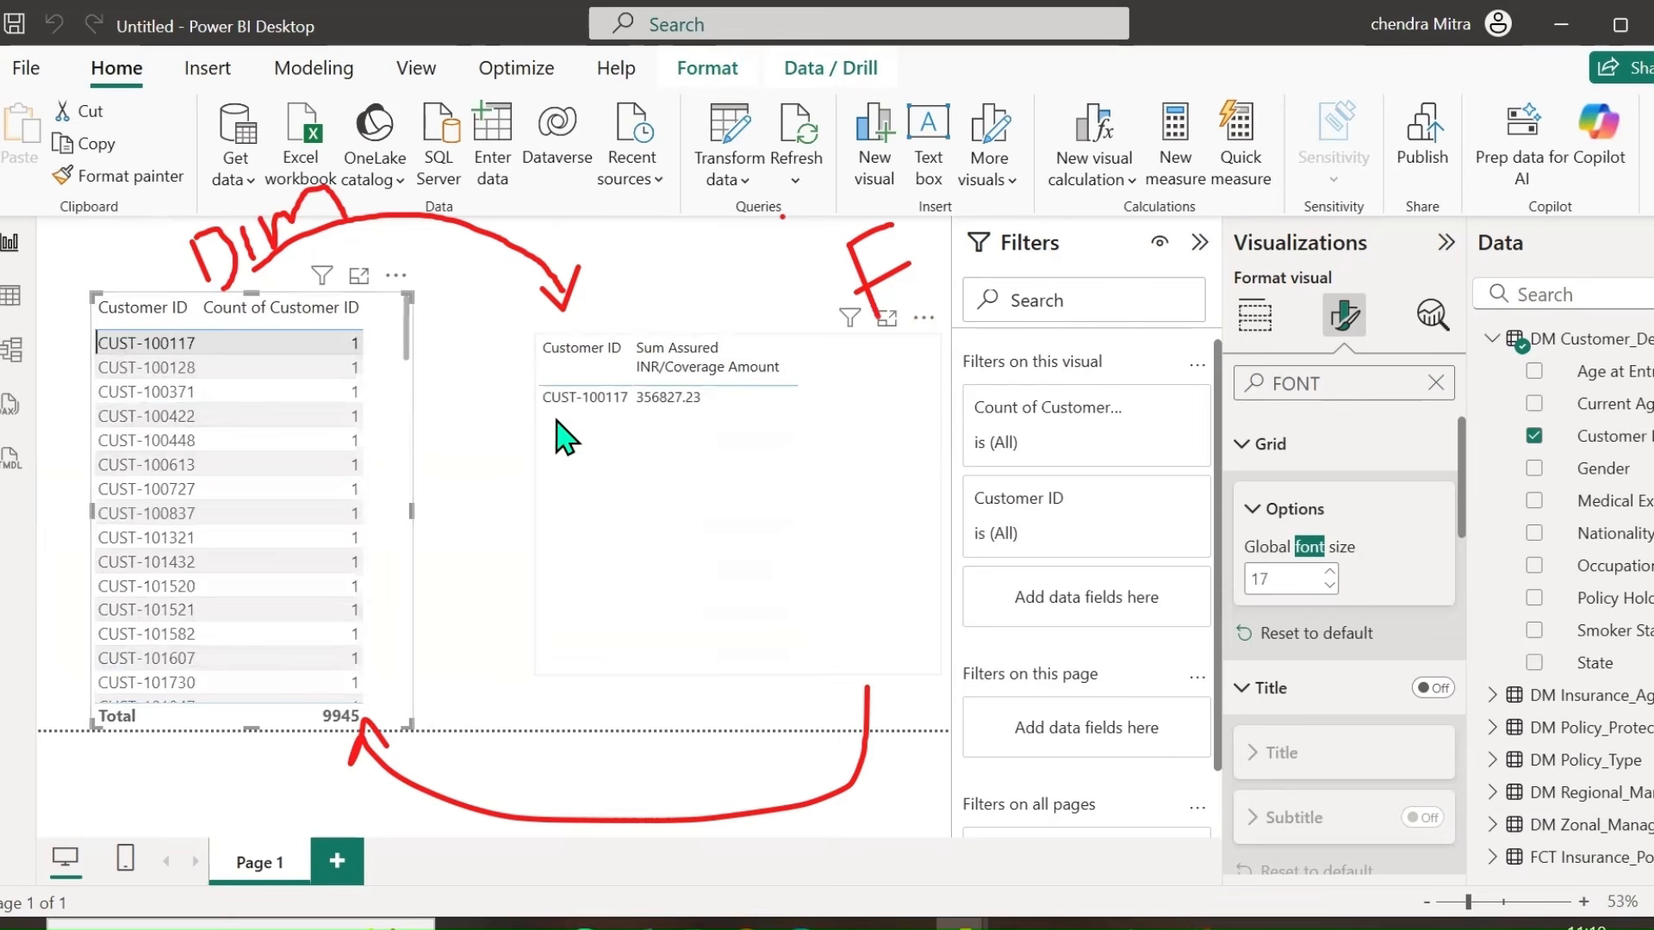
{"action": "left_click", "coordinate": [130, 344]}
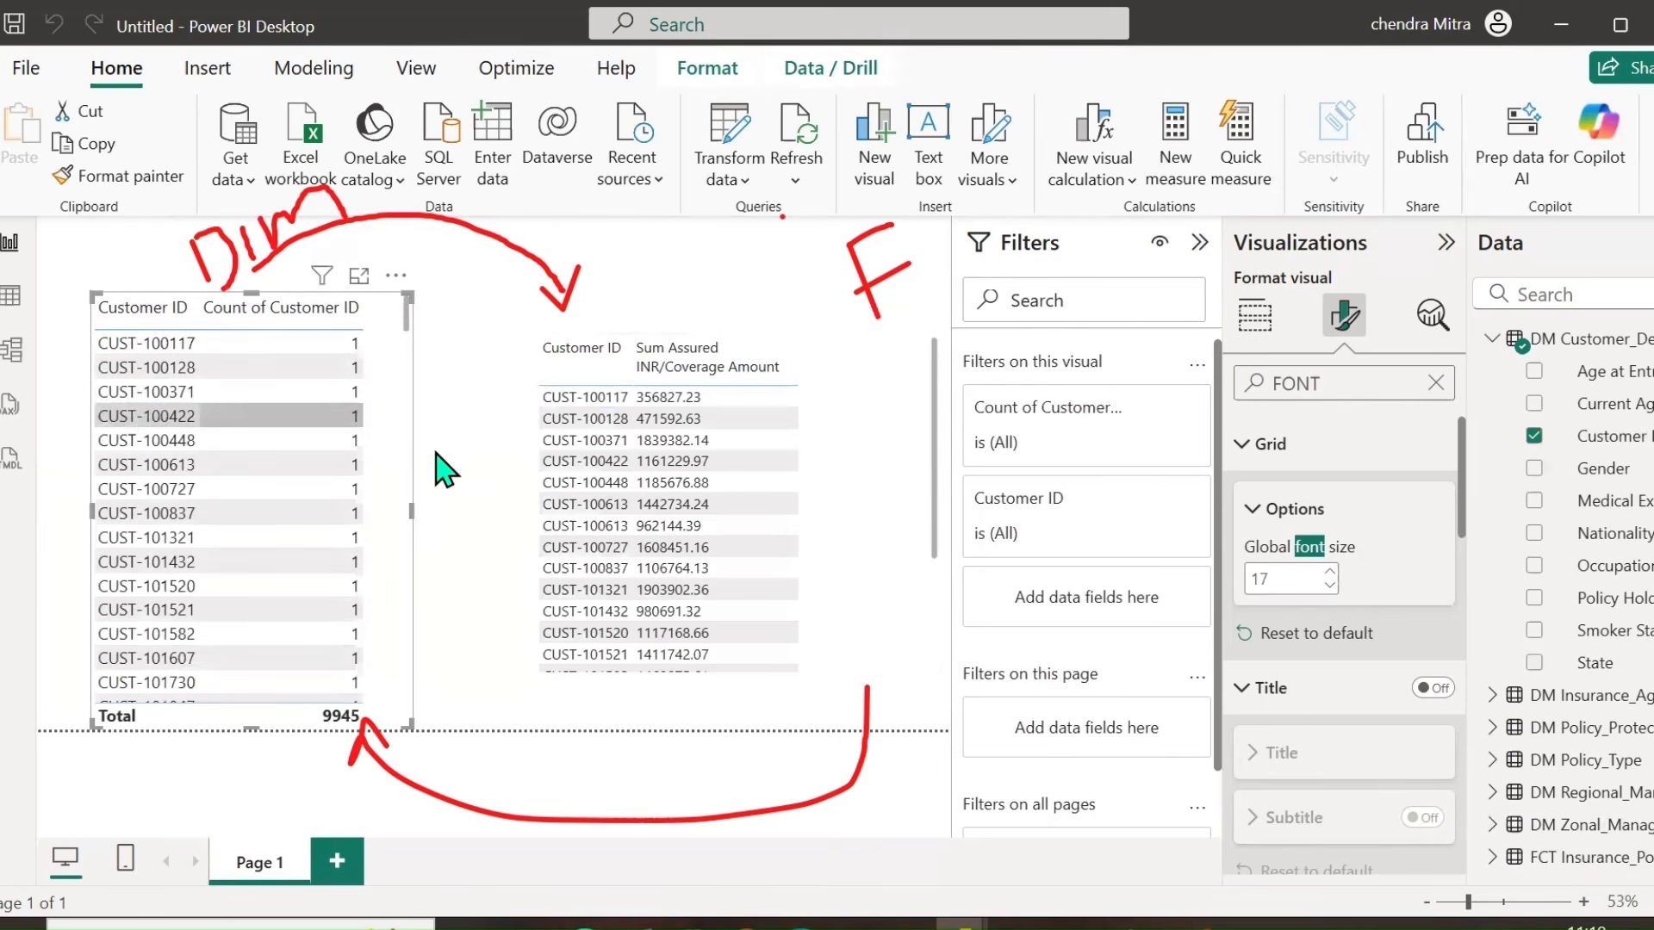
{"action": "left_click", "coordinate": [853, 465]}
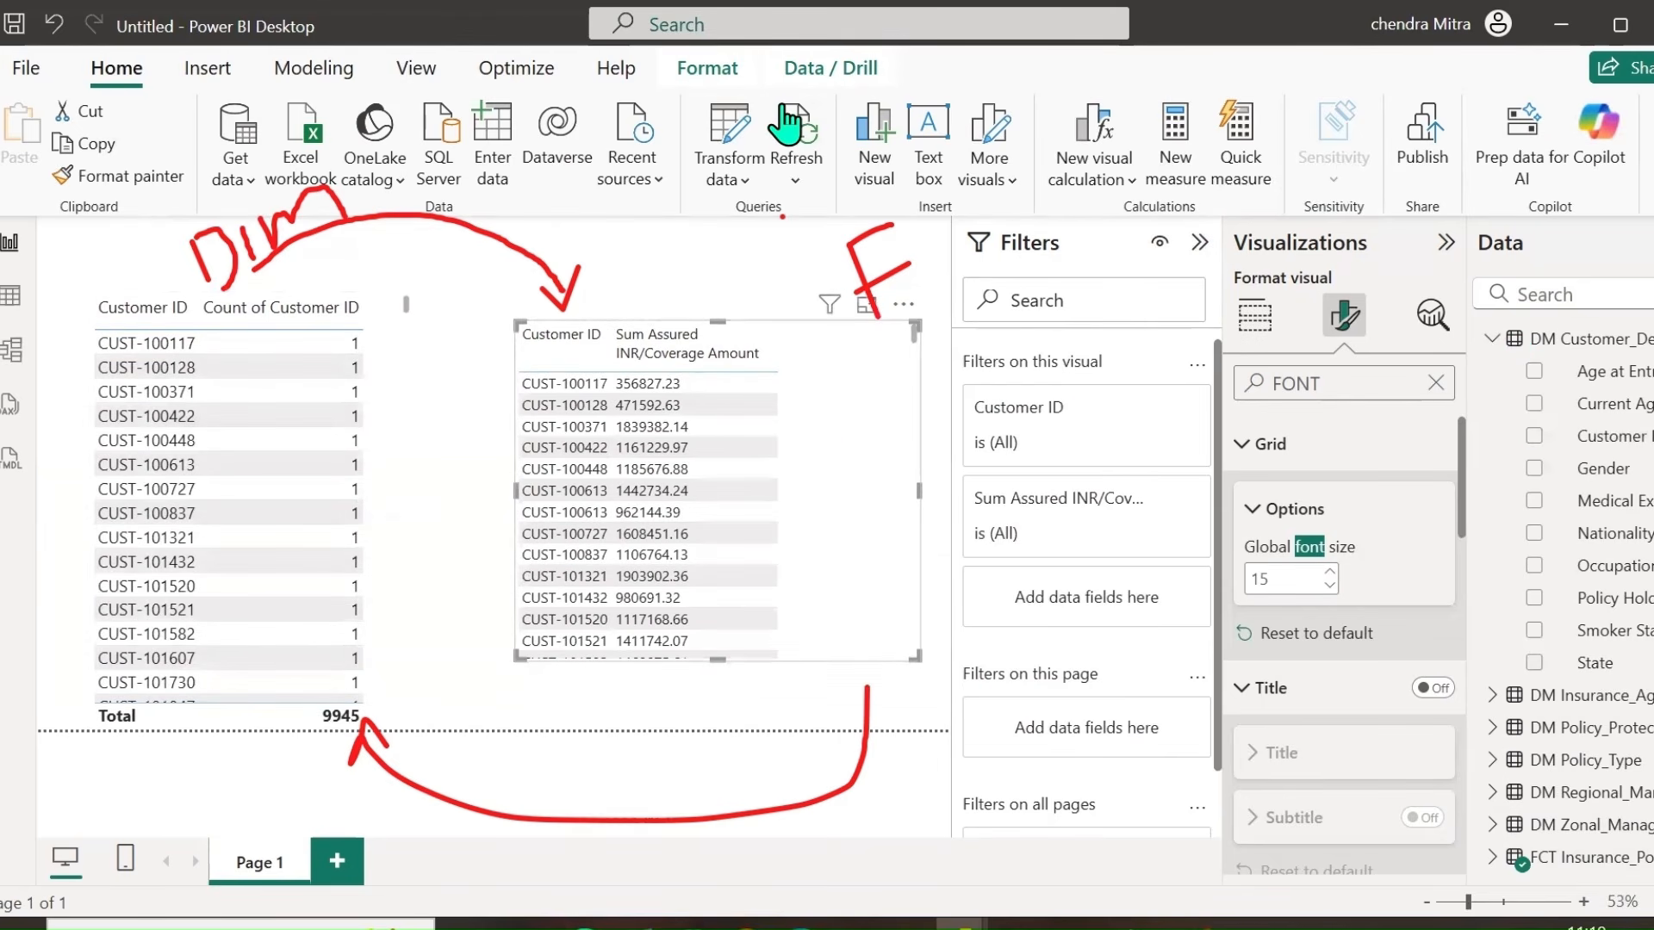
{"action": "left_click_drag", "start_coordinate": [366, 222], "coordinate": [263, 258]}
{"action": "left_click_drag", "start_coordinate": [530, 303], "coordinate": [576, 288]}
{"action": "left_click_drag", "start_coordinate": [331, 732], "coordinate": [415, 733]}
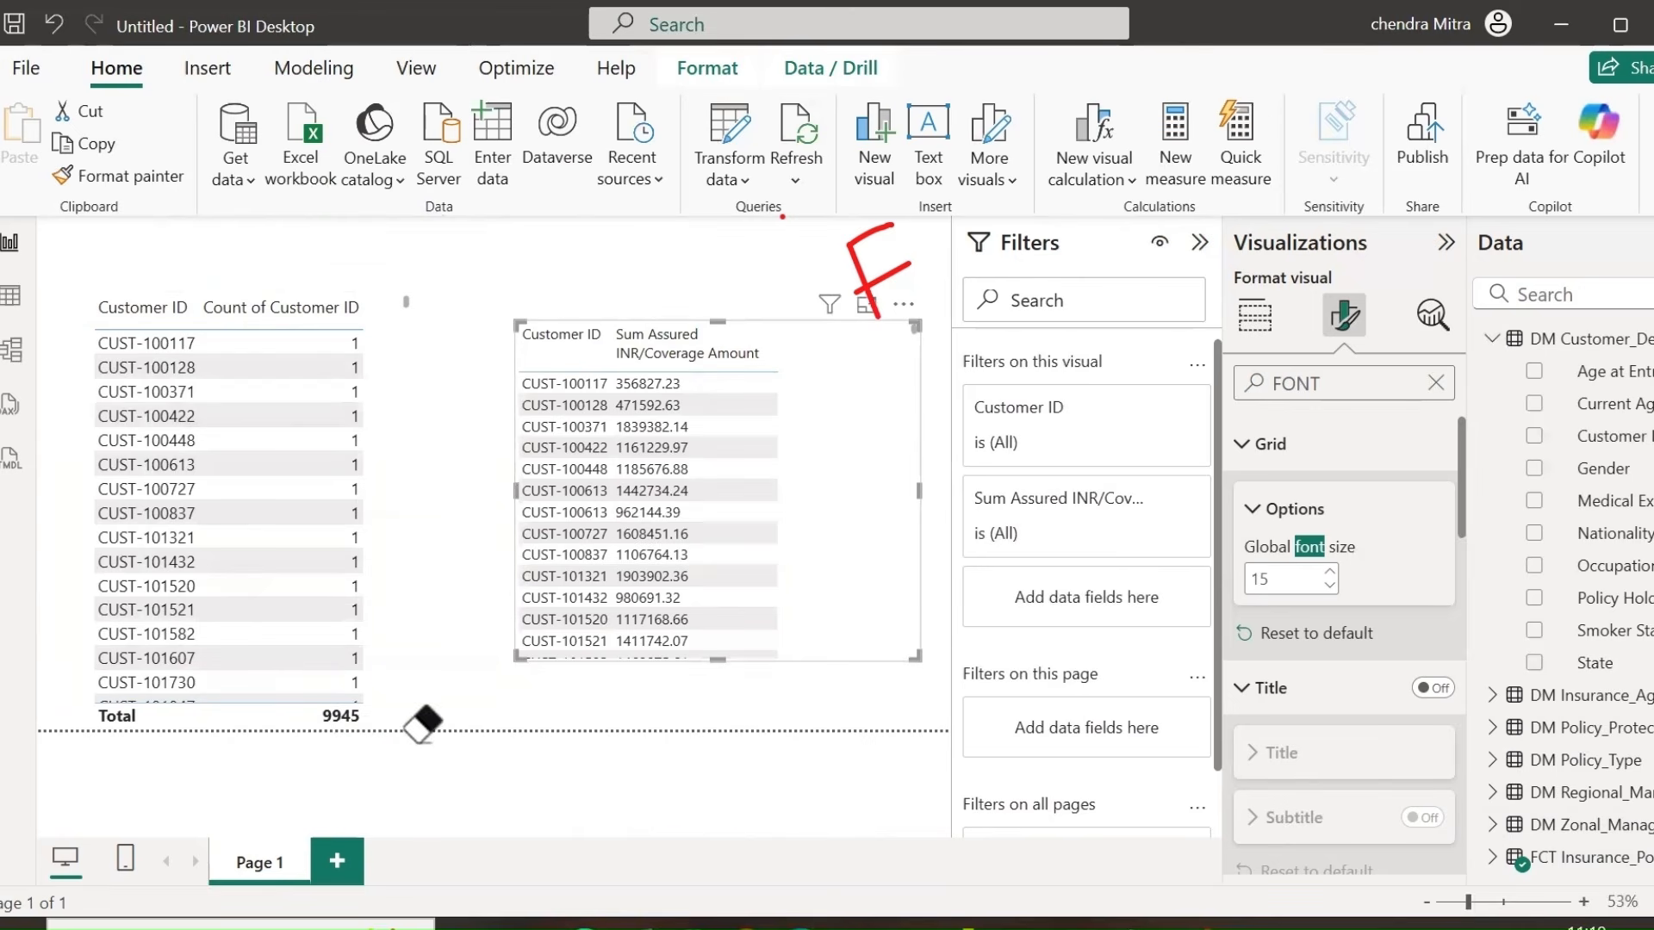
{"action": "mouse_move", "coordinate": [892, 262]}
{"action": "left_mouse_down"}
{"action": "mouse_move", "coordinate": [871, 225]}
{"action": "mouse_move", "coordinate": [897, 244]}
{"action": "mouse_move", "coordinate": [888, 271]}
{"action": "left_mouse_up"}
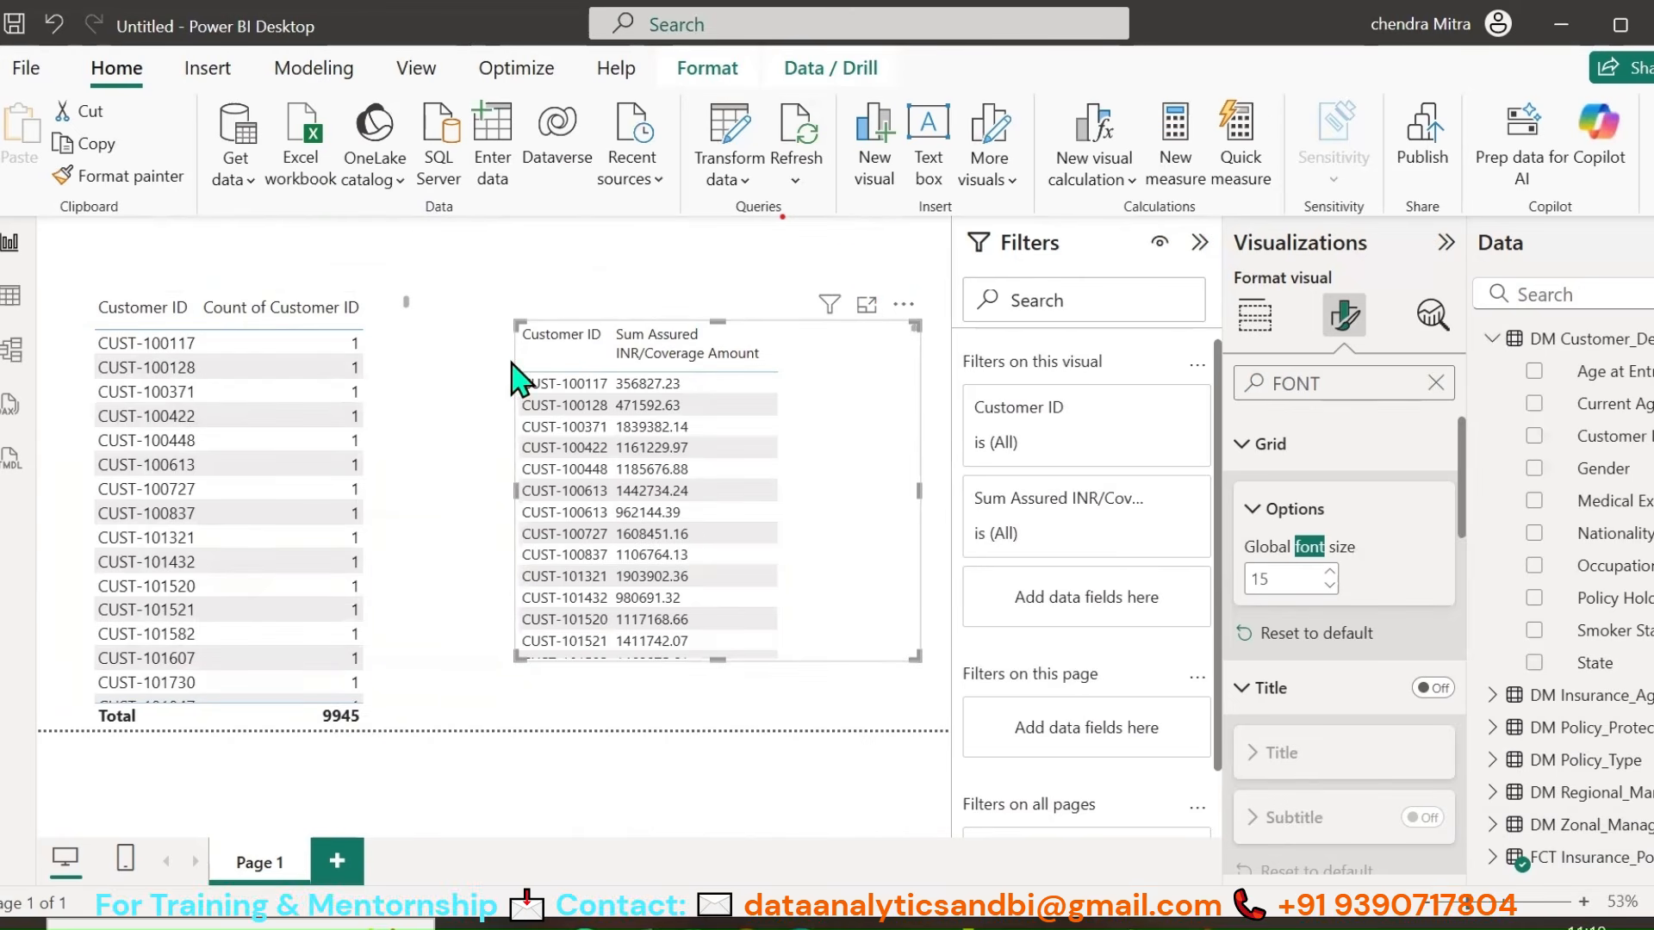
Step: Move both tables side by side to the page's upper-left corner, and stretch the policy table down almost to the page's lower edge
{"action": "left_click", "coordinate": [403, 375]}
{"action": "left_click_drag", "start_coordinate": [403, 375], "coordinate": [320, 295]}
{"action": "left_click", "coordinate": [842, 451]}
{"action": "left_click_drag", "start_coordinate": [842, 450], "coordinate": [655, 411]}
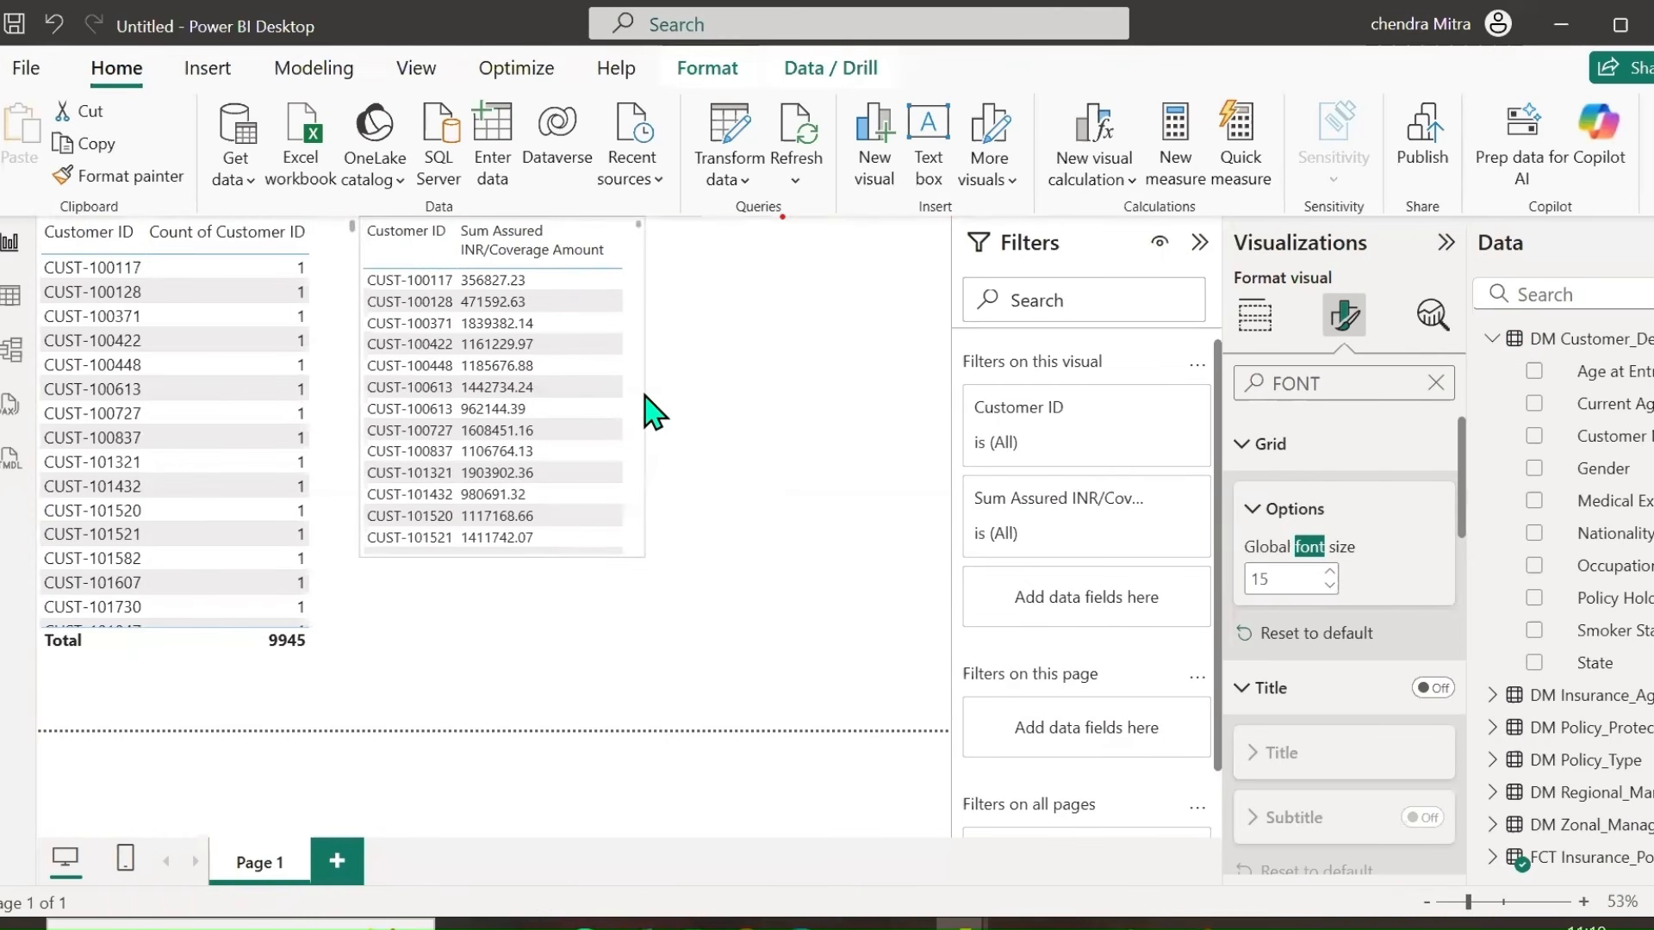
{"action": "left_click_drag", "start_coordinate": [498, 558], "coordinate": [480, 716]}
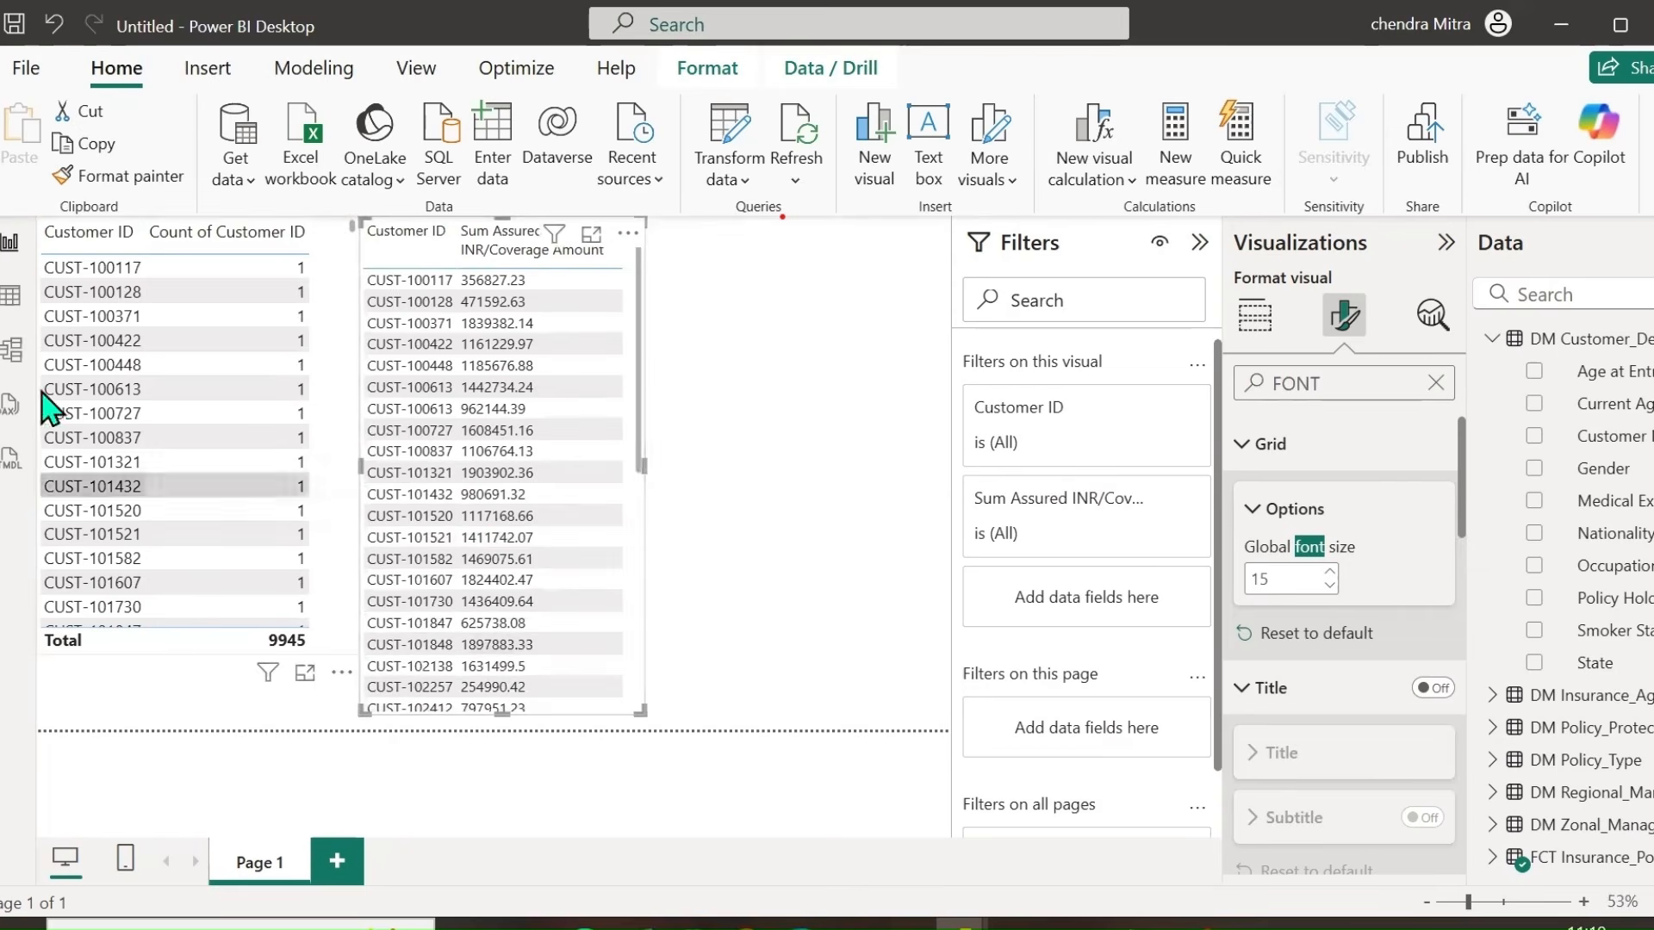
Step: Set the cross-filter direction of the customer-to-policy relationship in the model back to Single, and apply the change
{"action": "left_click", "coordinate": [10, 349]}
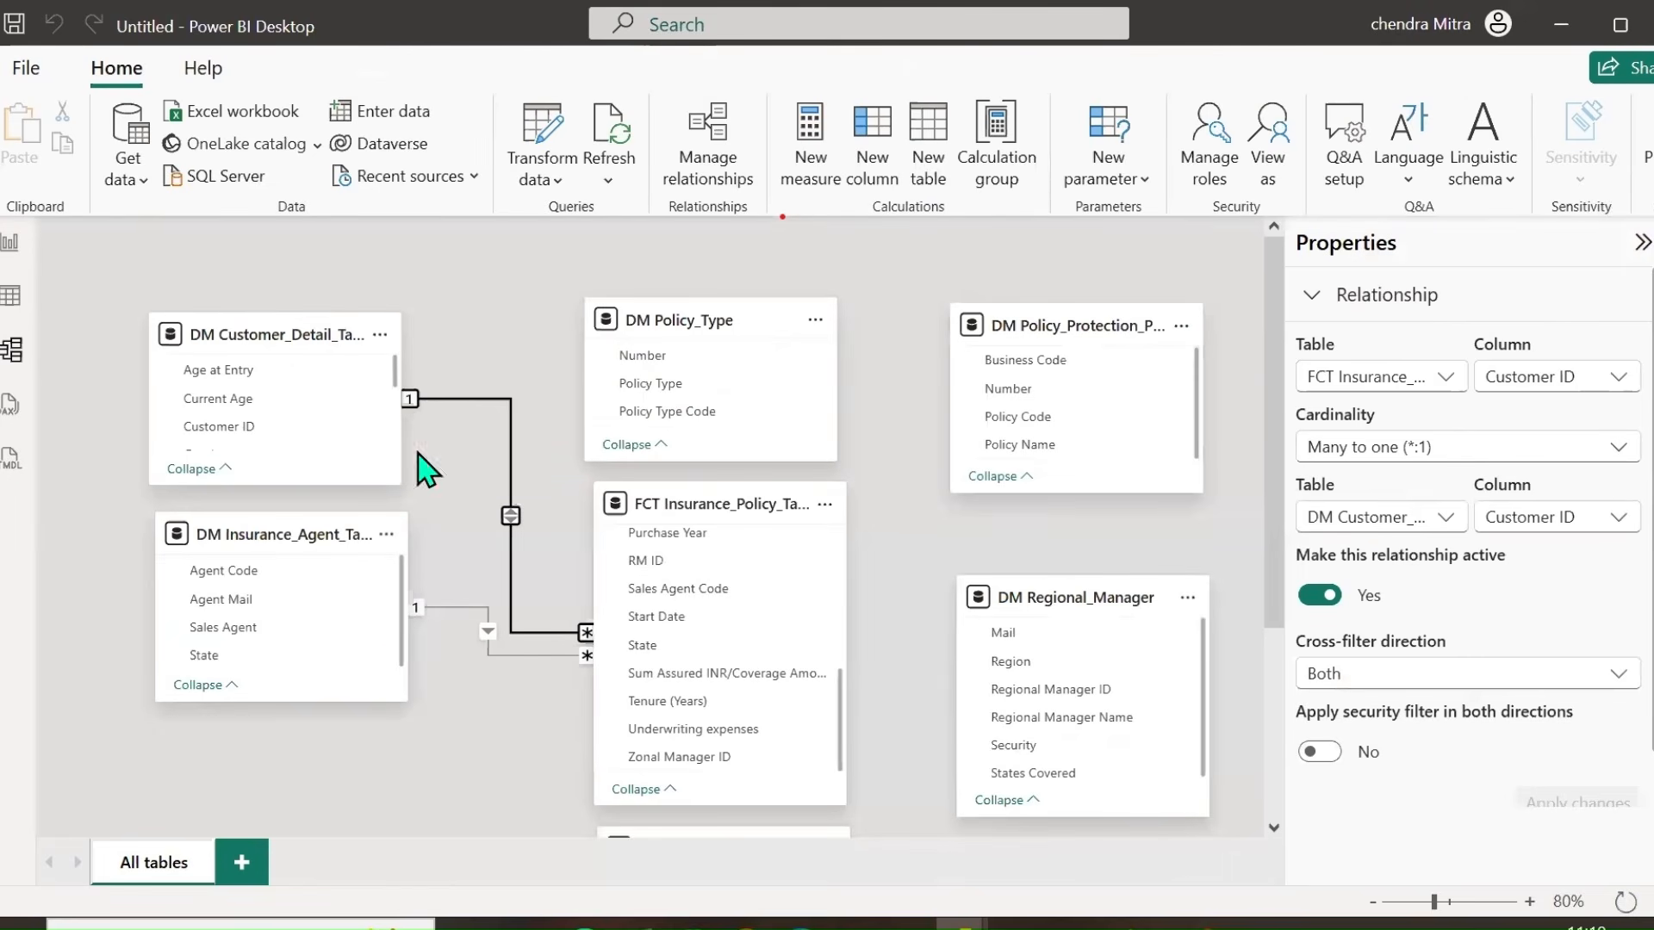
{"action": "left_click", "coordinate": [1359, 673]}
{"action": "left_click", "coordinate": [1351, 719]}
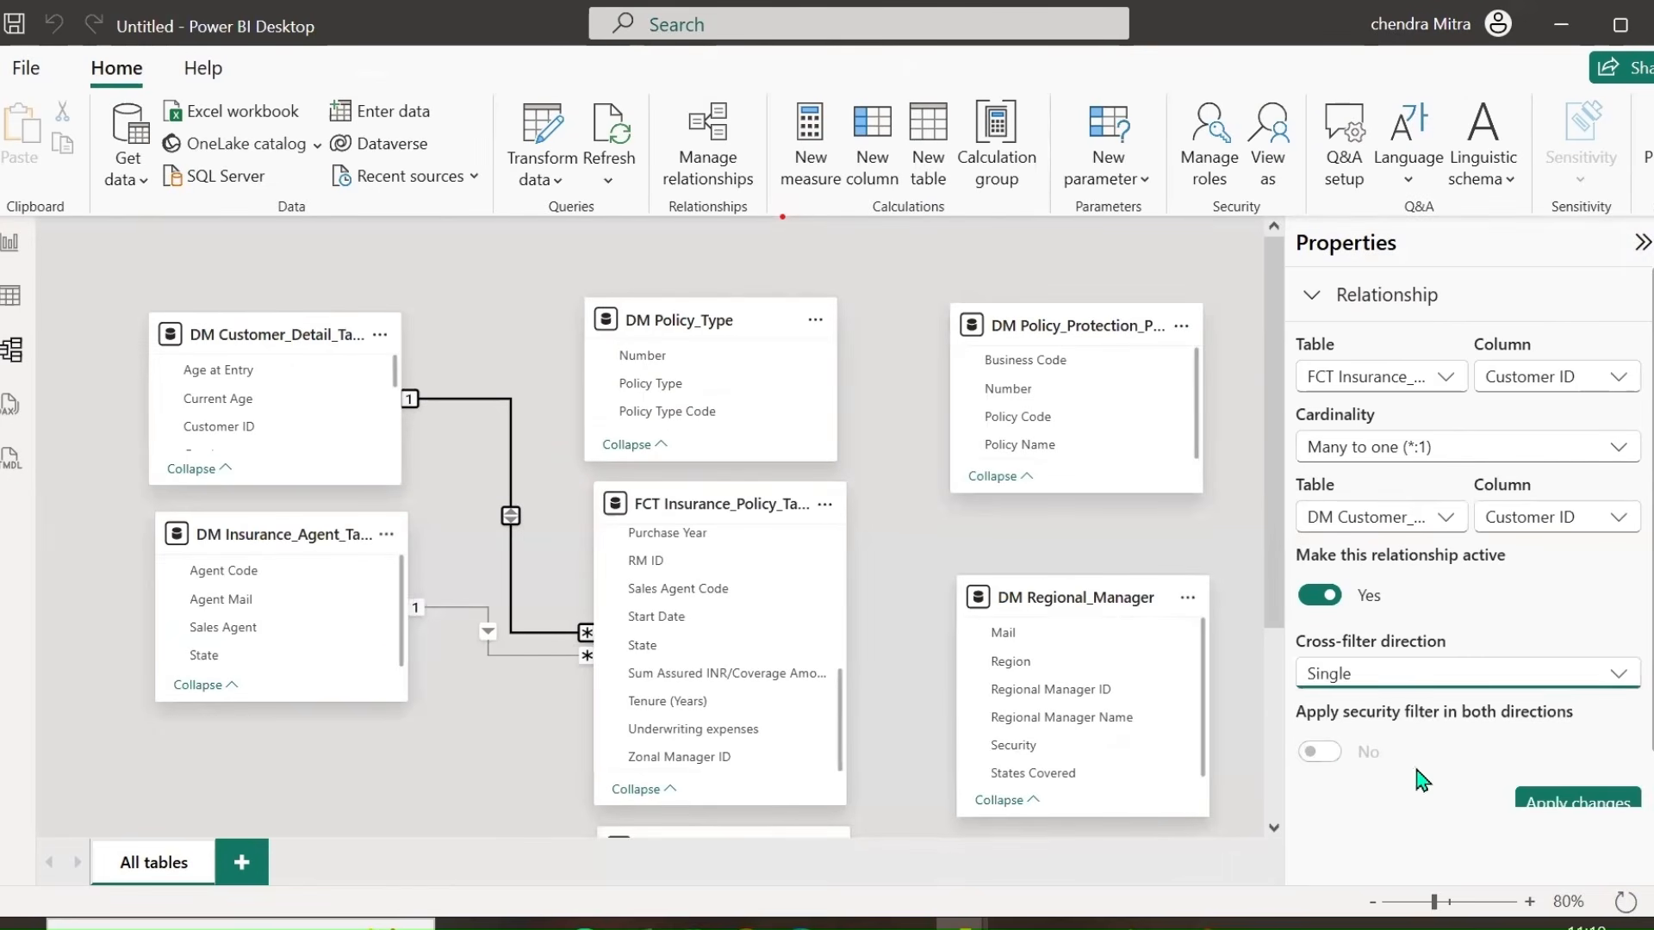
{"action": "left_click", "coordinate": [1538, 802]}
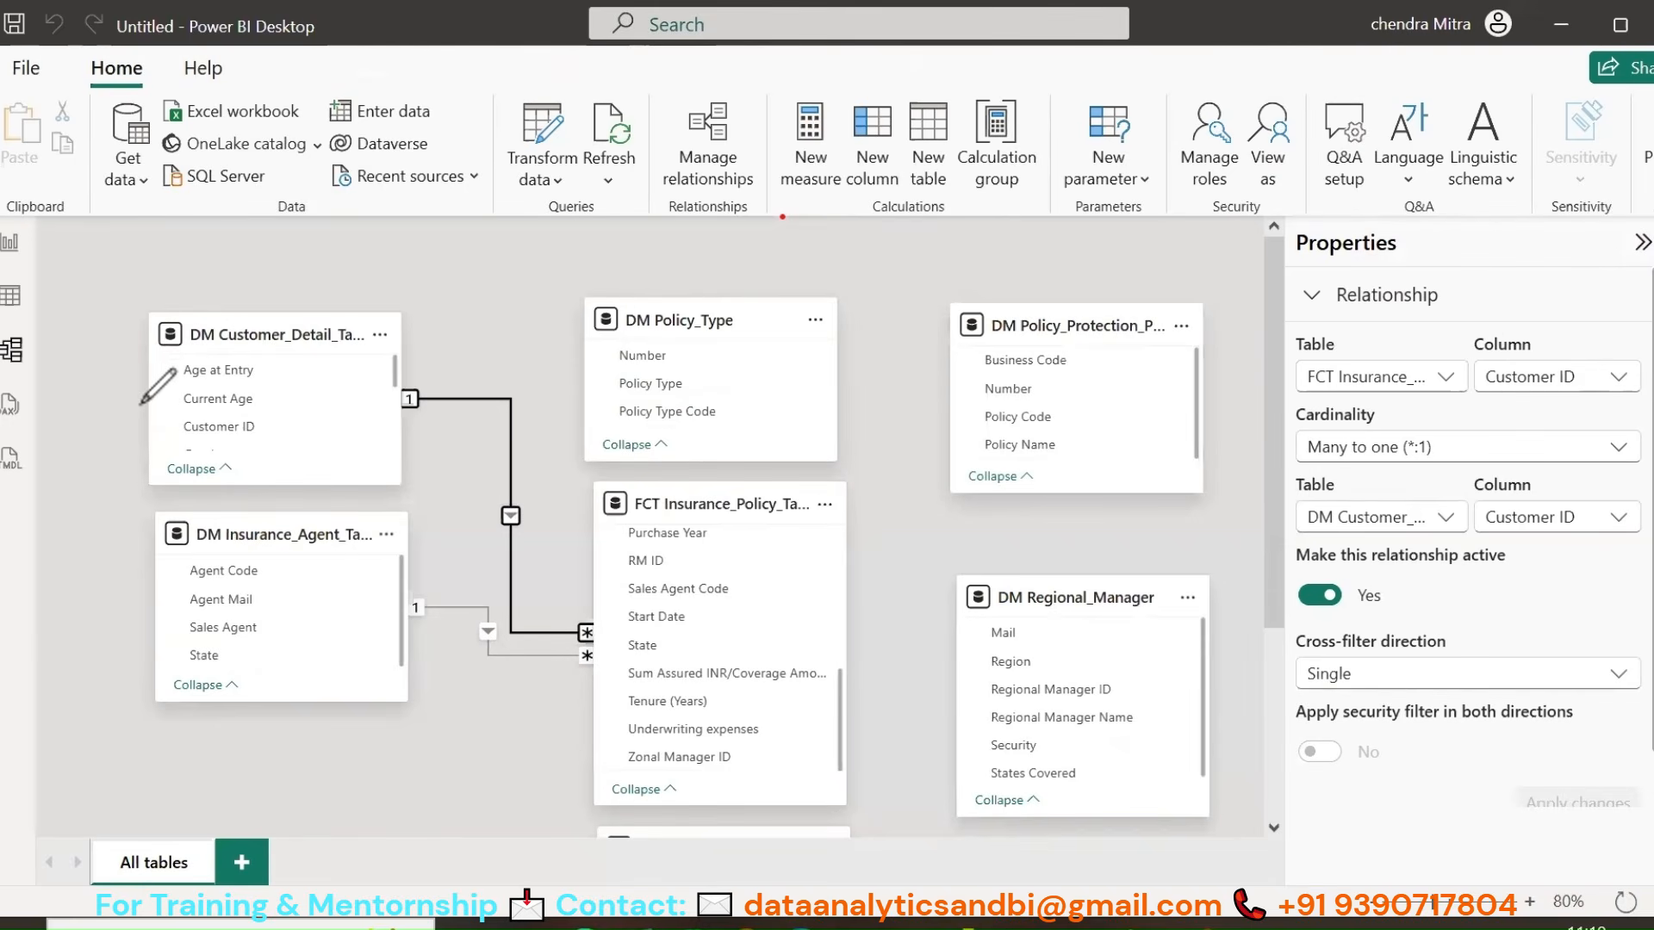
{"action": "mouse_move", "coordinate": [142, 398]}
{"action": "left_mouse_down"}
{"action": "mouse_move", "coordinate": [53, 424]}
{"action": "mouse_move", "coordinate": [41, 521]}
{"action": "mouse_move", "coordinate": [102, 568]}
{"action": "mouse_move", "coordinate": [143, 571]}
{"action": "mouse_move", "coordinate": [131, 584]}
{"action": "left_mouse_up"}
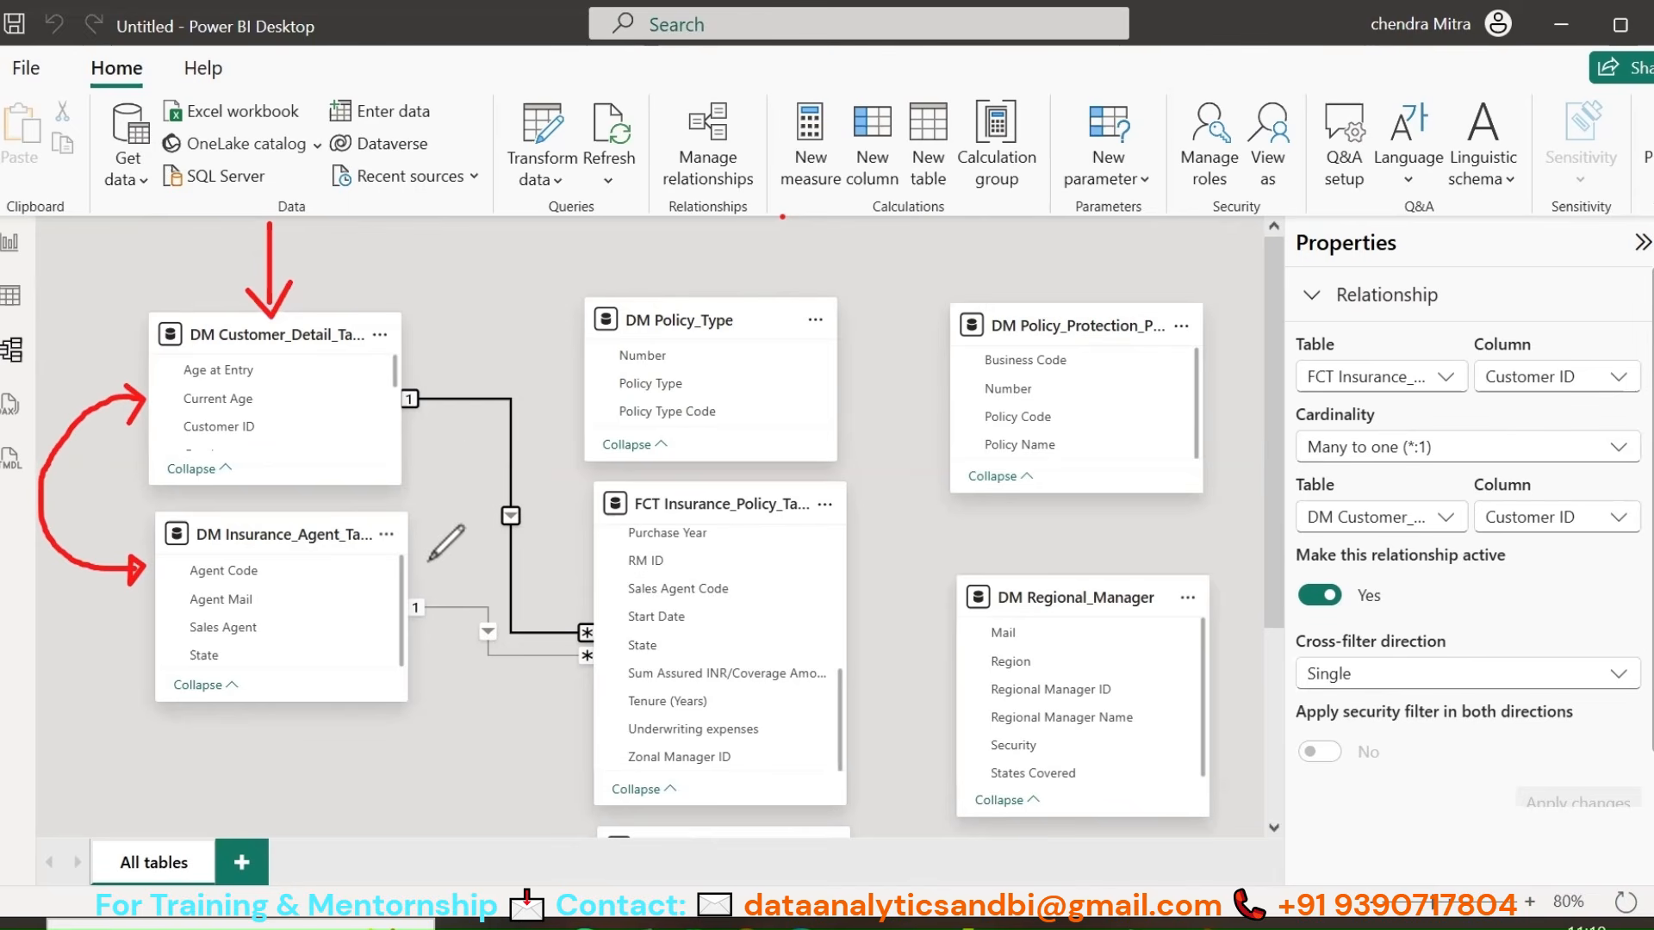
{"action": "mouse_move", "coordinate": [431, 575]}
{"action": "left_mouse_down"}
{"action": "mouse_move", "coordinate": [505, 487]}
{"action": "mouse_move", "coordinate": [427, 447]}
{"action": "left_mouse_up"}
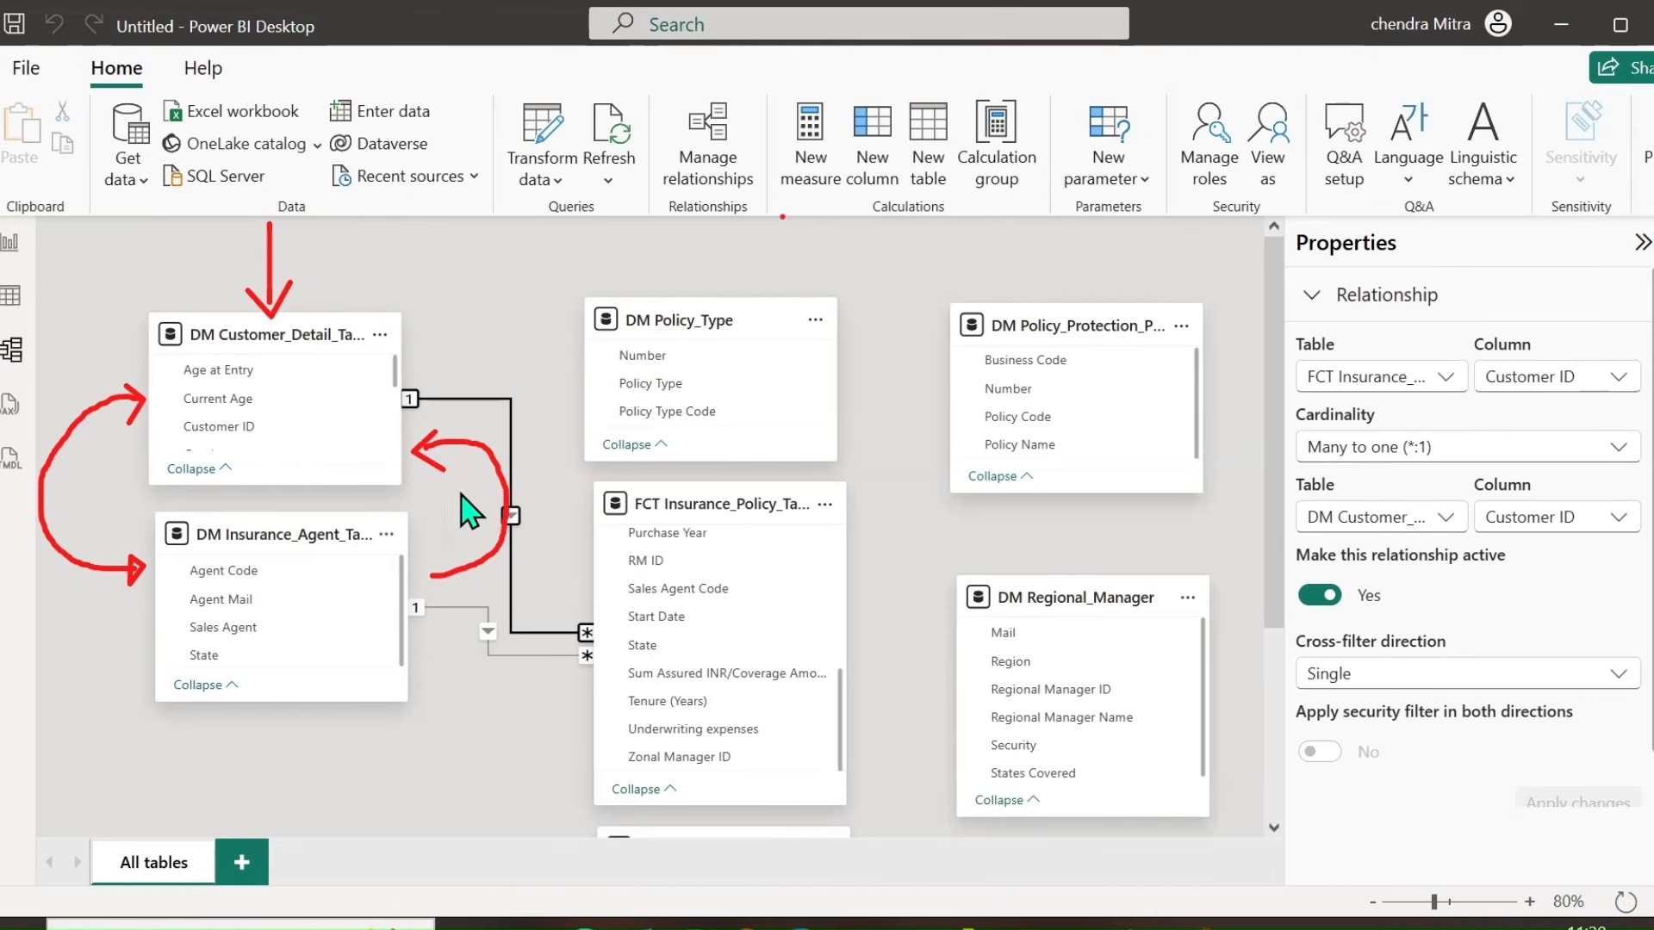
Step: Add a table visual to the report page with Agent Code and Sales Agent from the DM Insurance_Agent table
{"action": "left_click", "coordinate": [10, 243]}
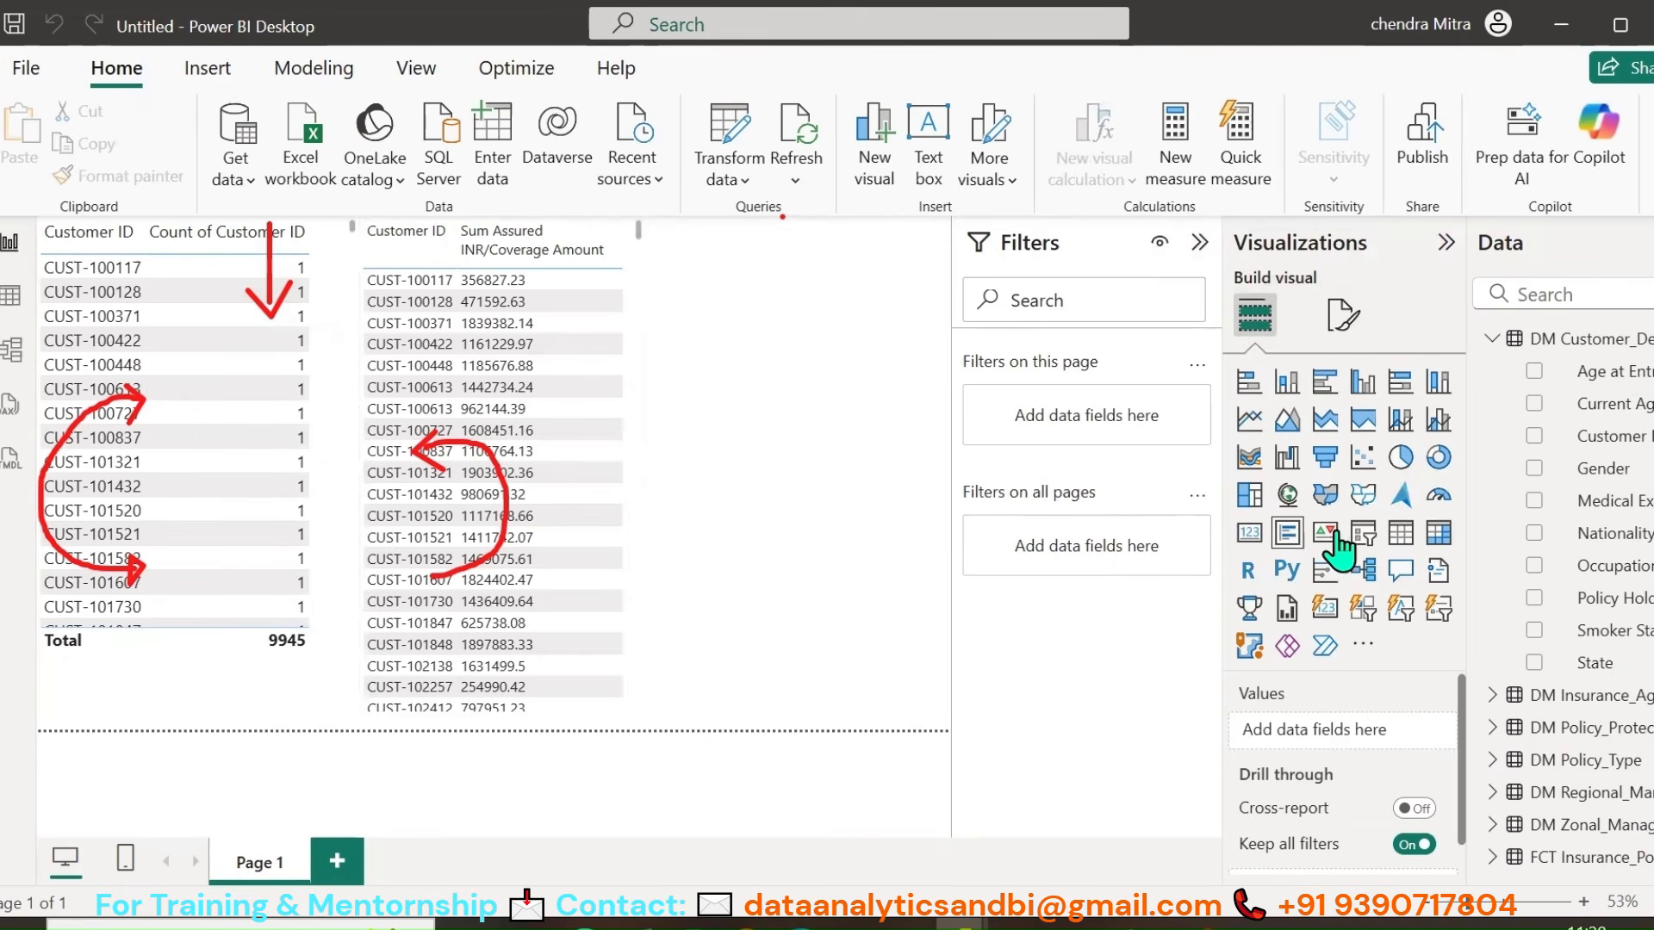
{"action": "left_click", "coordinate": [1400, 534]}
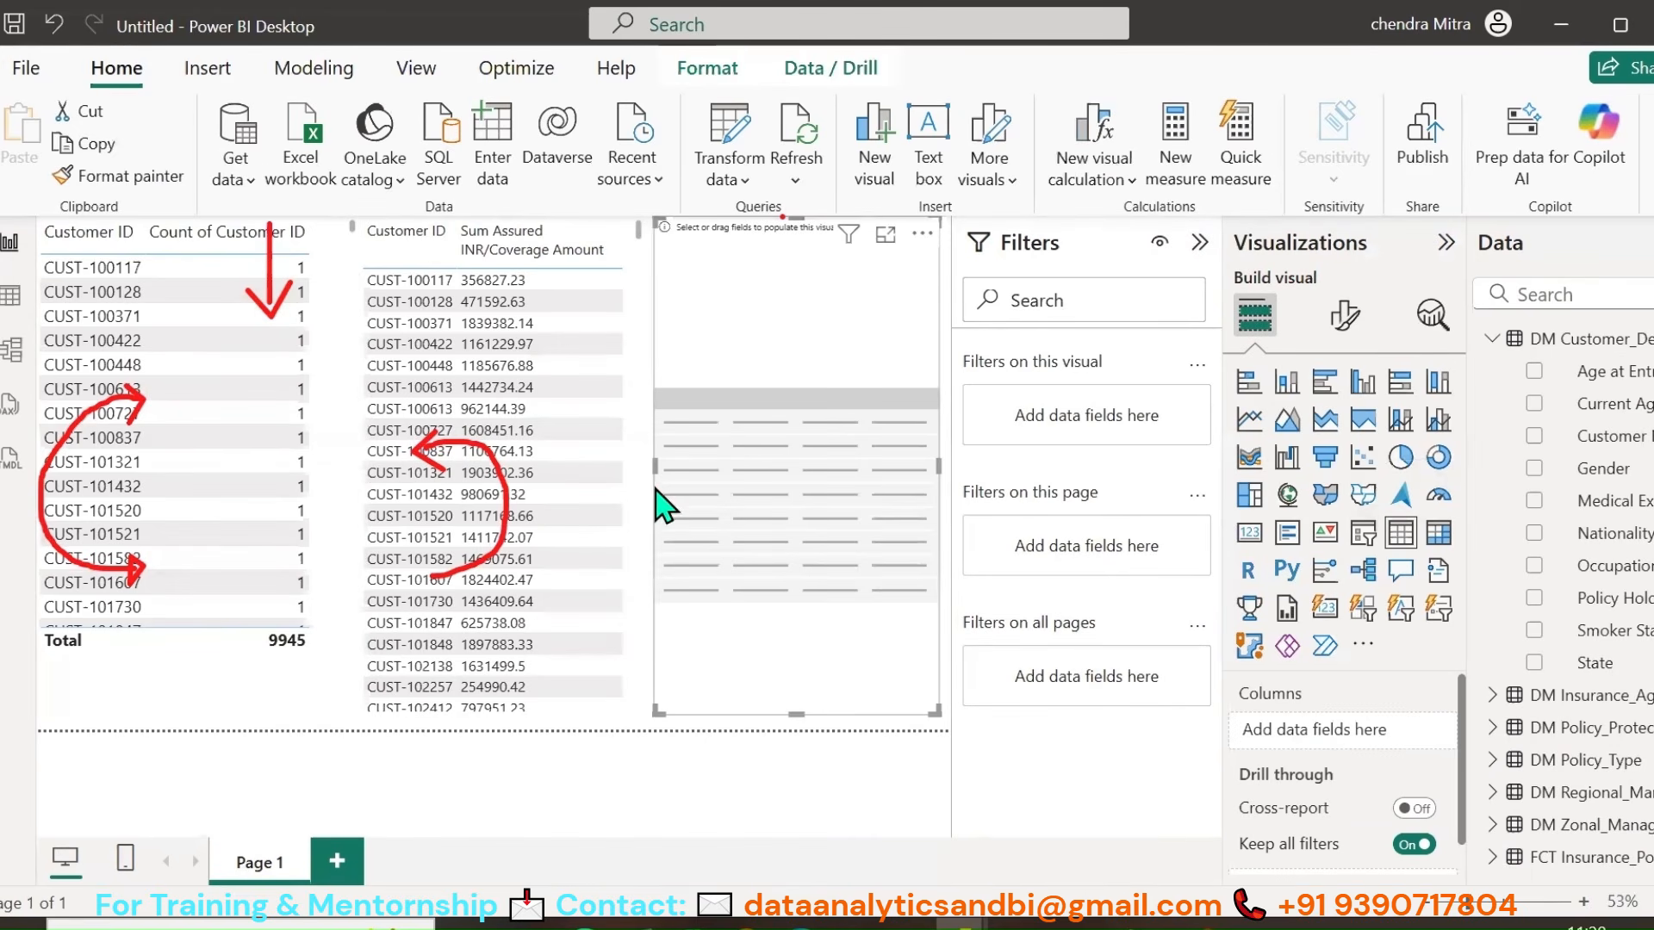
{"action": "left_click", "coordinate": [1493, 339]}
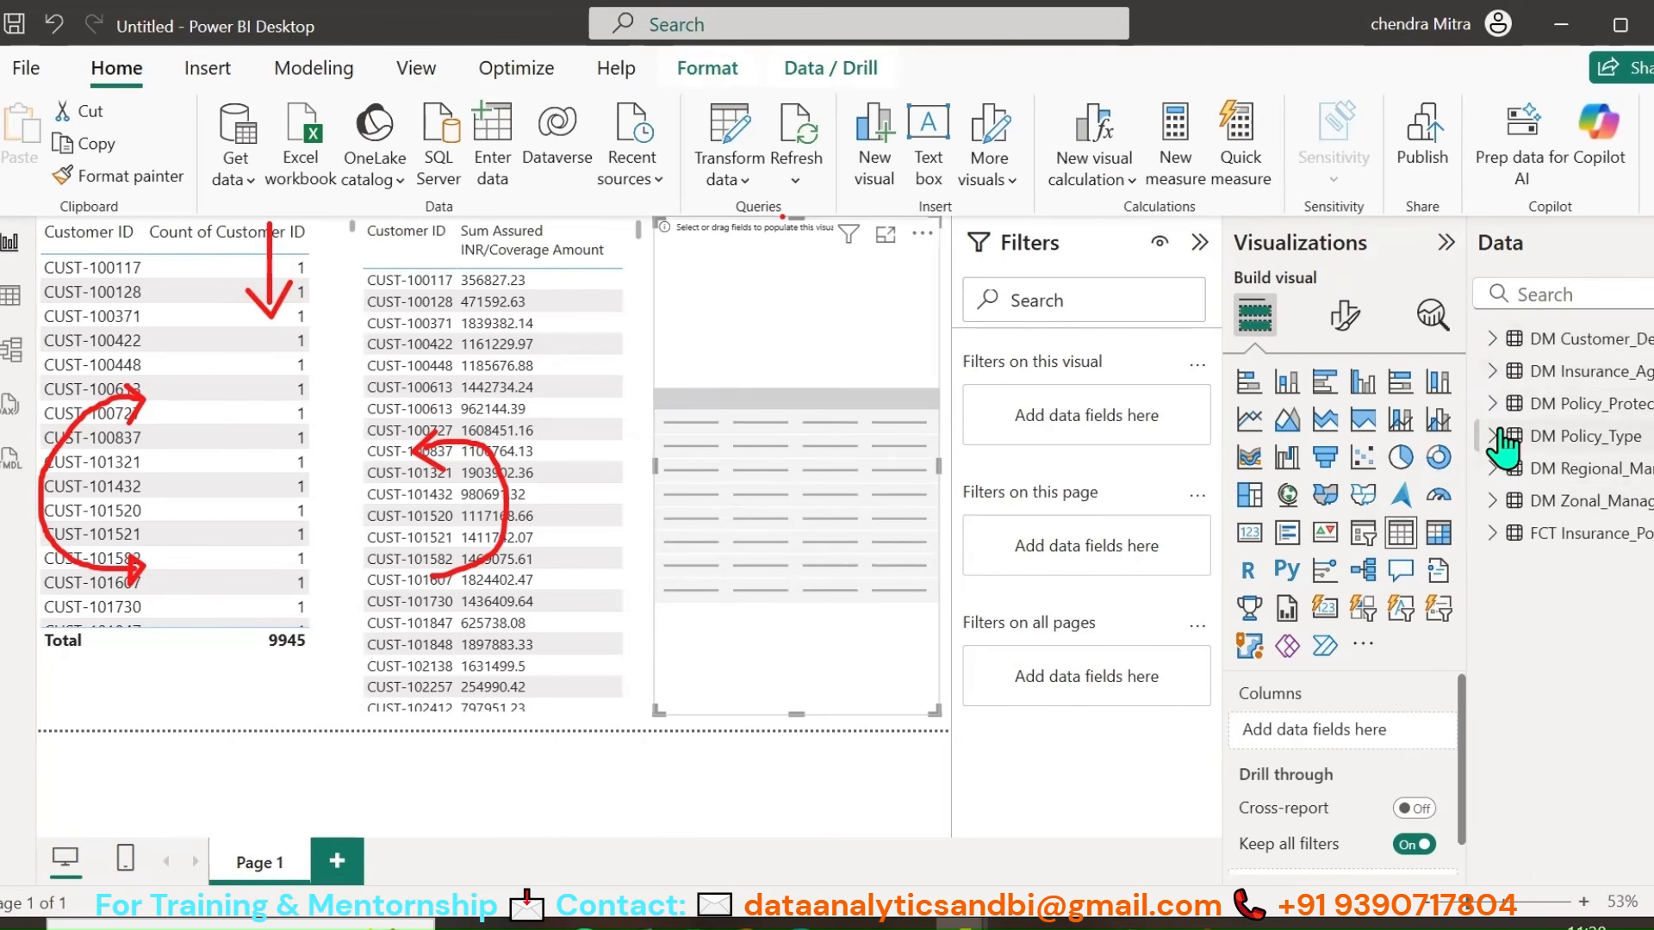
{"action": "left_click", "coordinate": [1492, 371]}
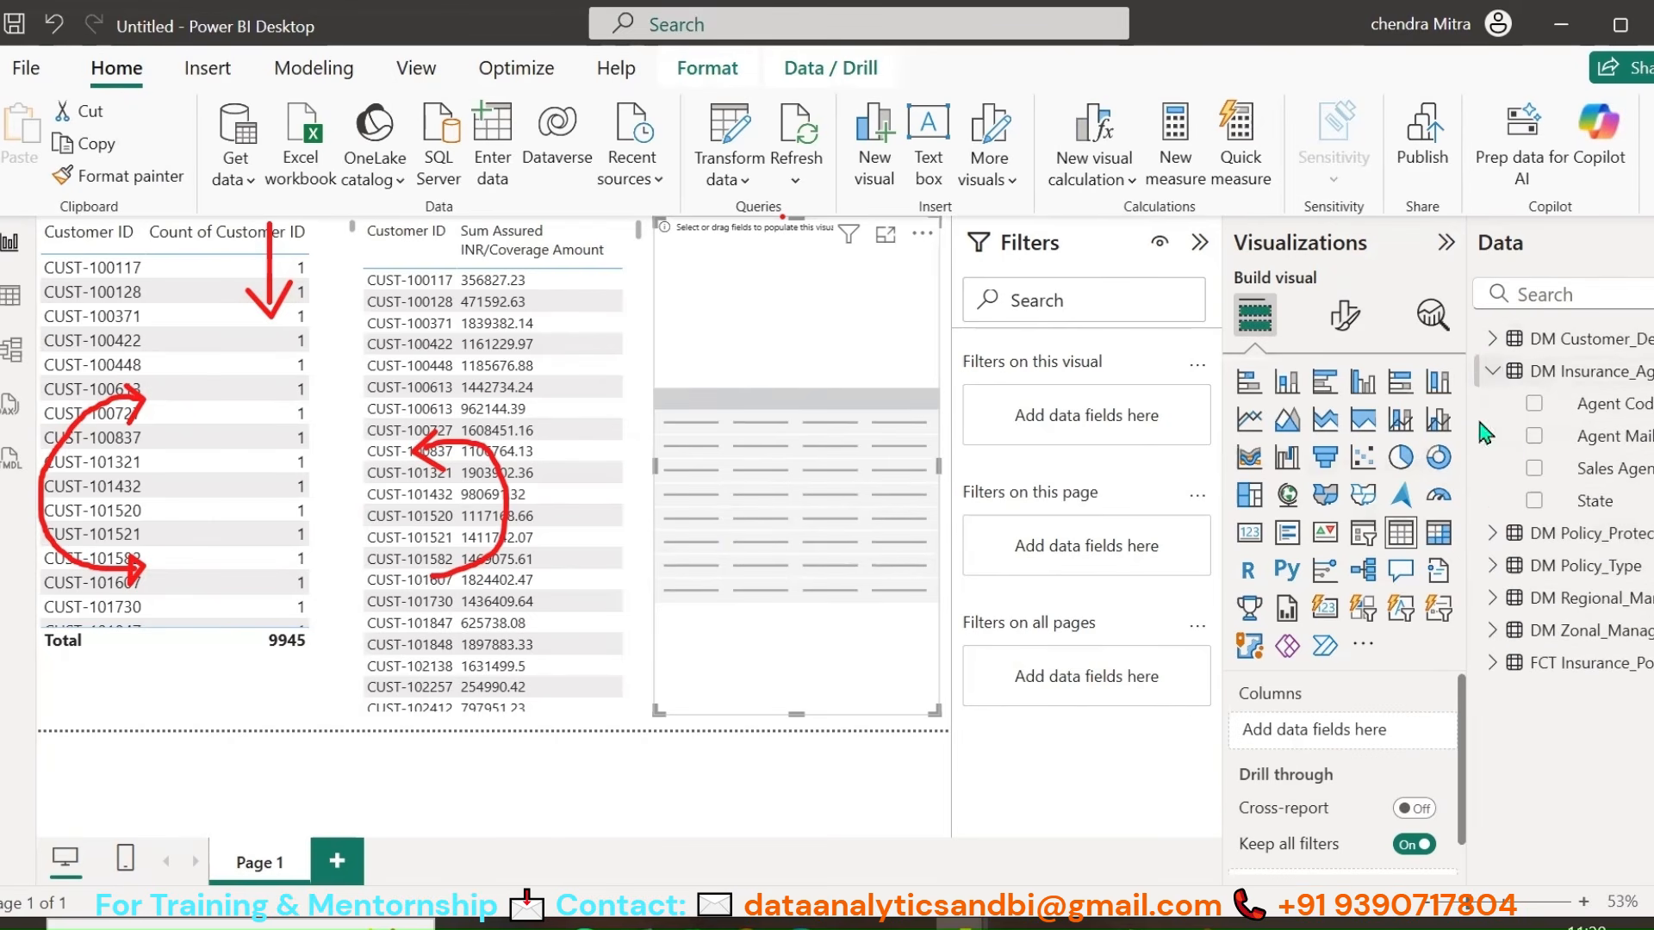
{"action": "left_click", "coordinate": [1534, 404]}
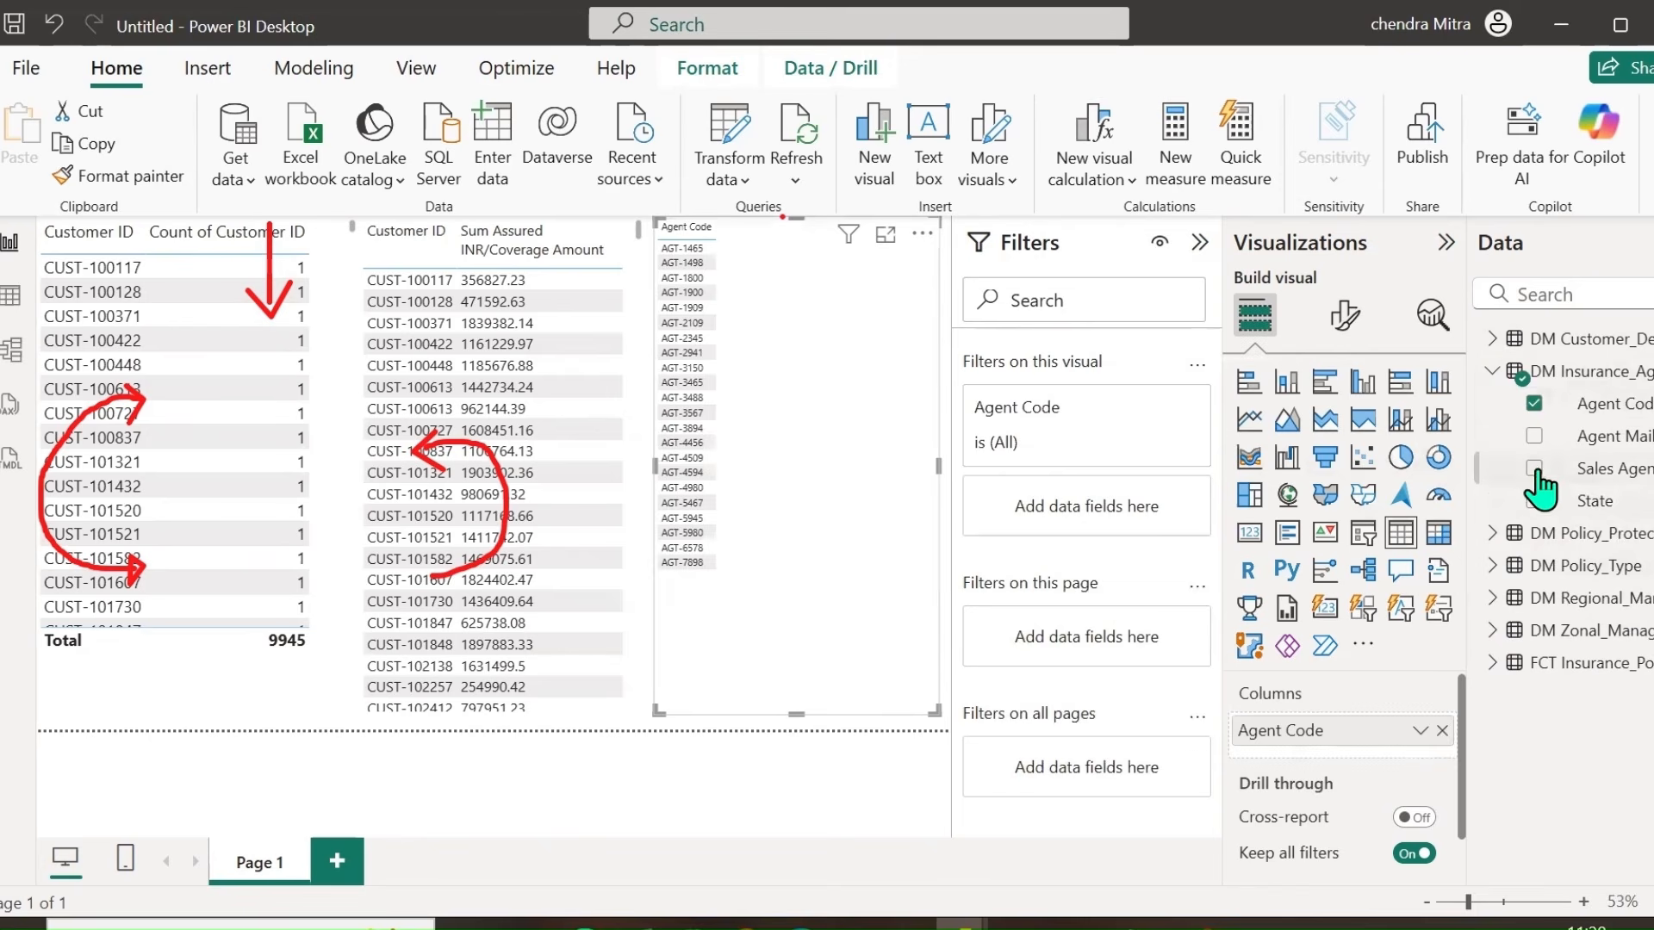
{"action": "left_click", "coordinate": [1534, 468]}
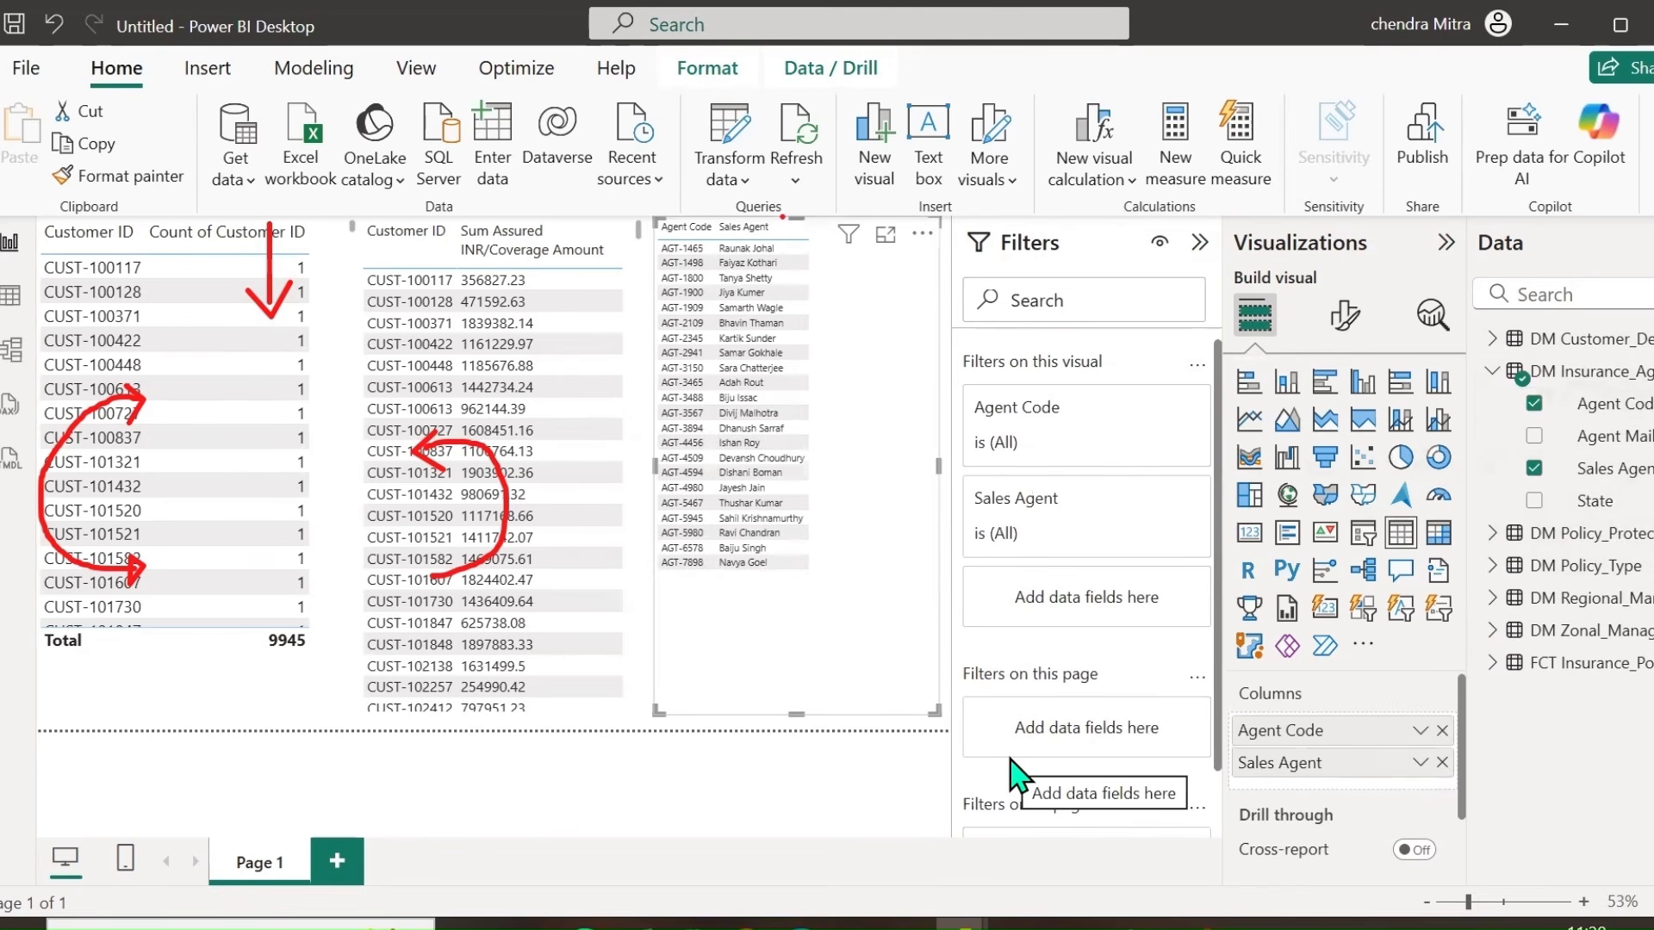
Step: Select and clear the first row of the customer table, and set the agent table's global font size to 15
{"action": "left_click", "coordinate": [73, 269]}
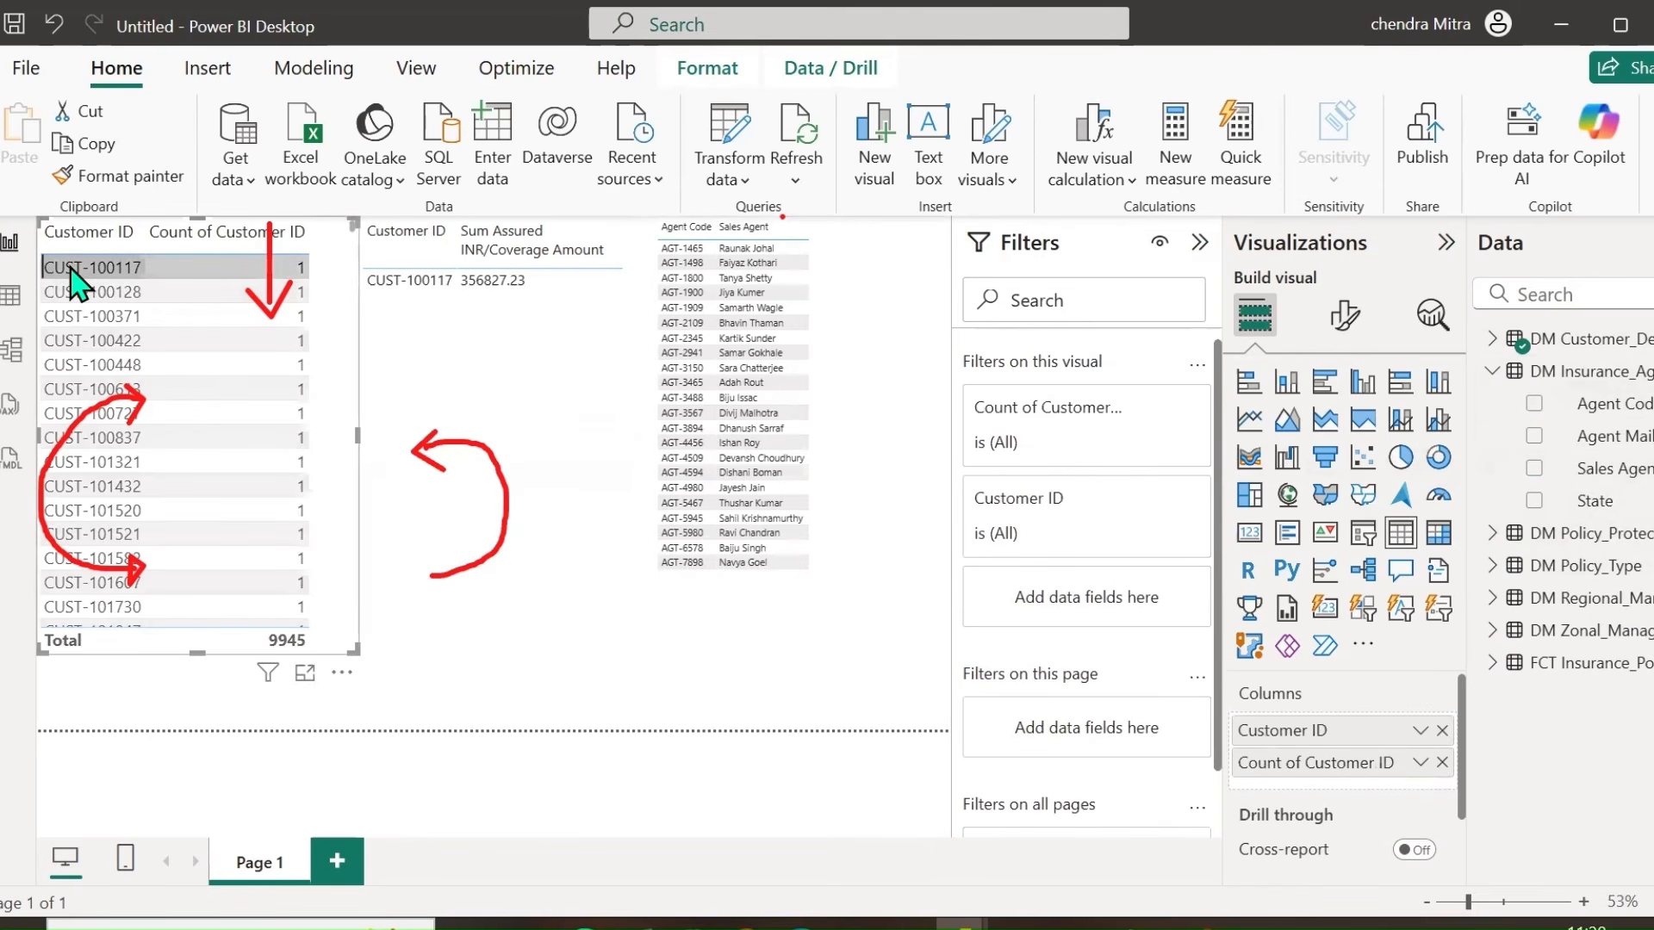
{"action": "left_click", "coordinate": [72, 269]}
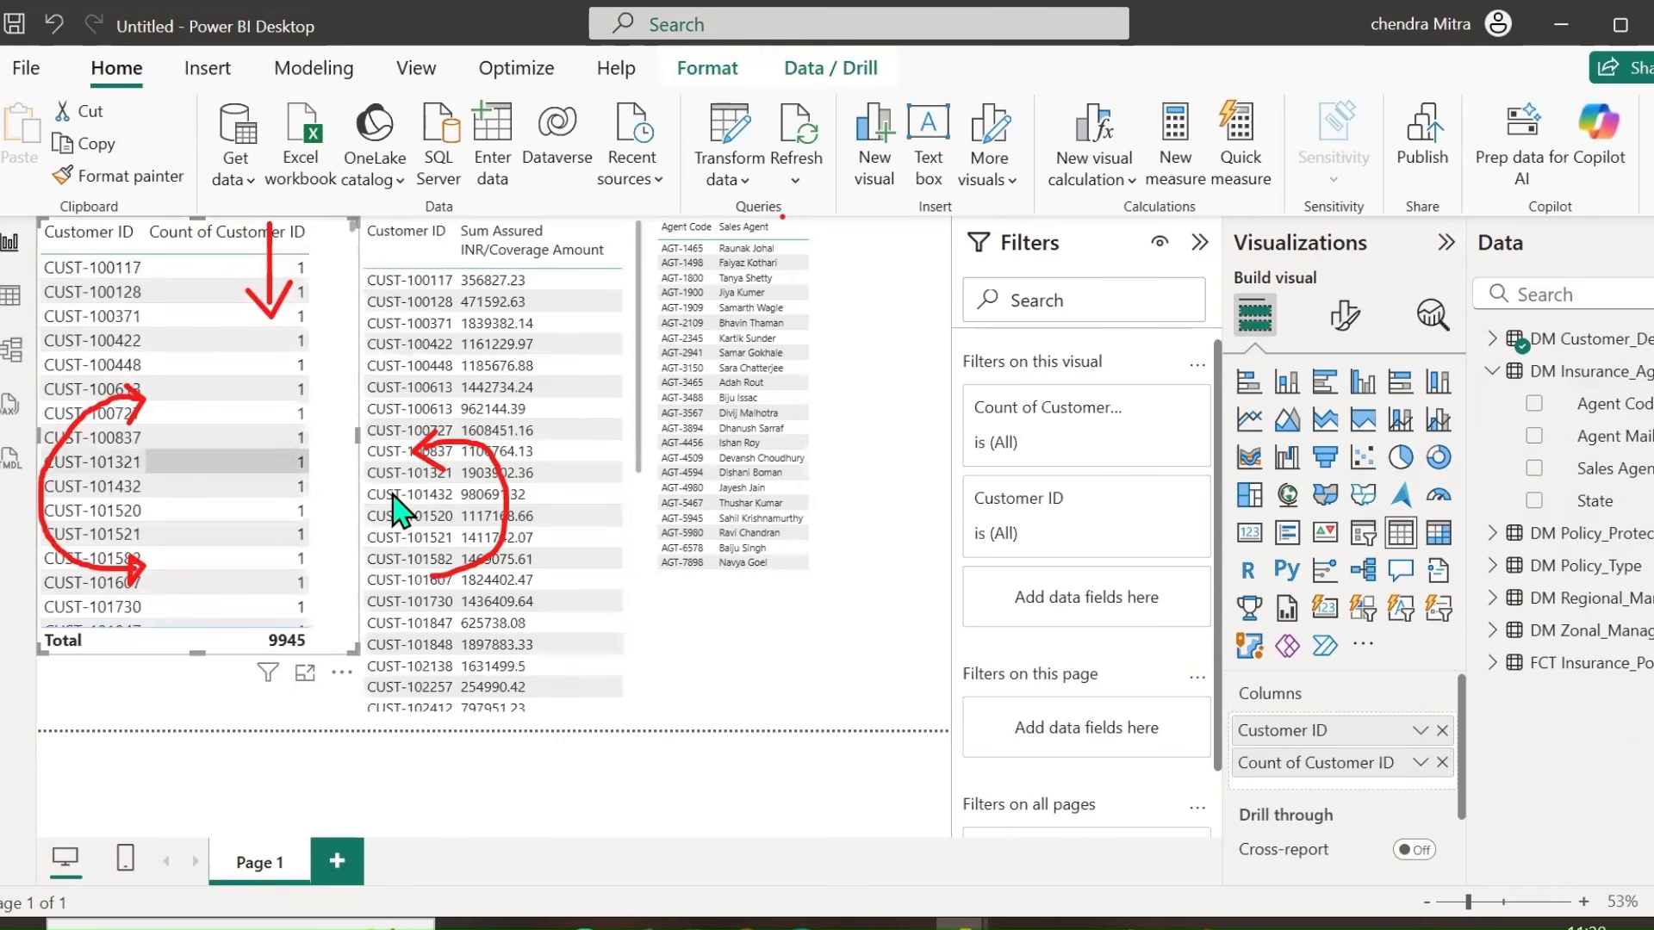
{"action": "left_click", "coordinate": [1344, 316]}
{"action": "left_click", "coordinate": [1336, 382]}
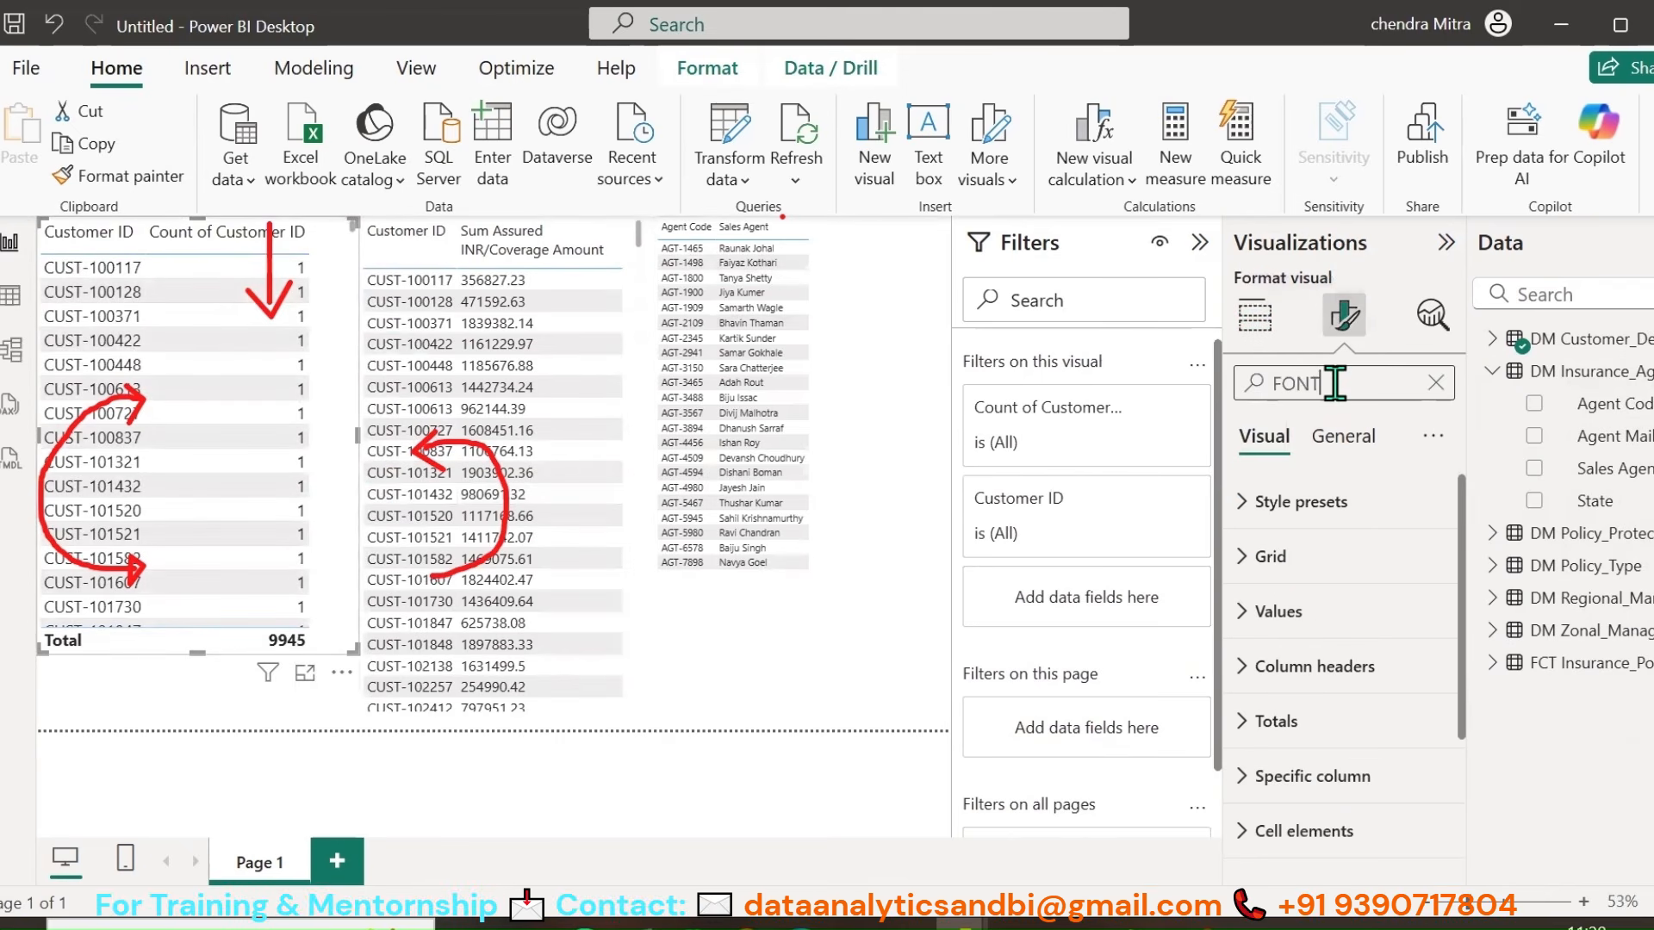
{"action": "left_click", "coordinate": [870, 373]}
{"action": "type", "text": "15"}
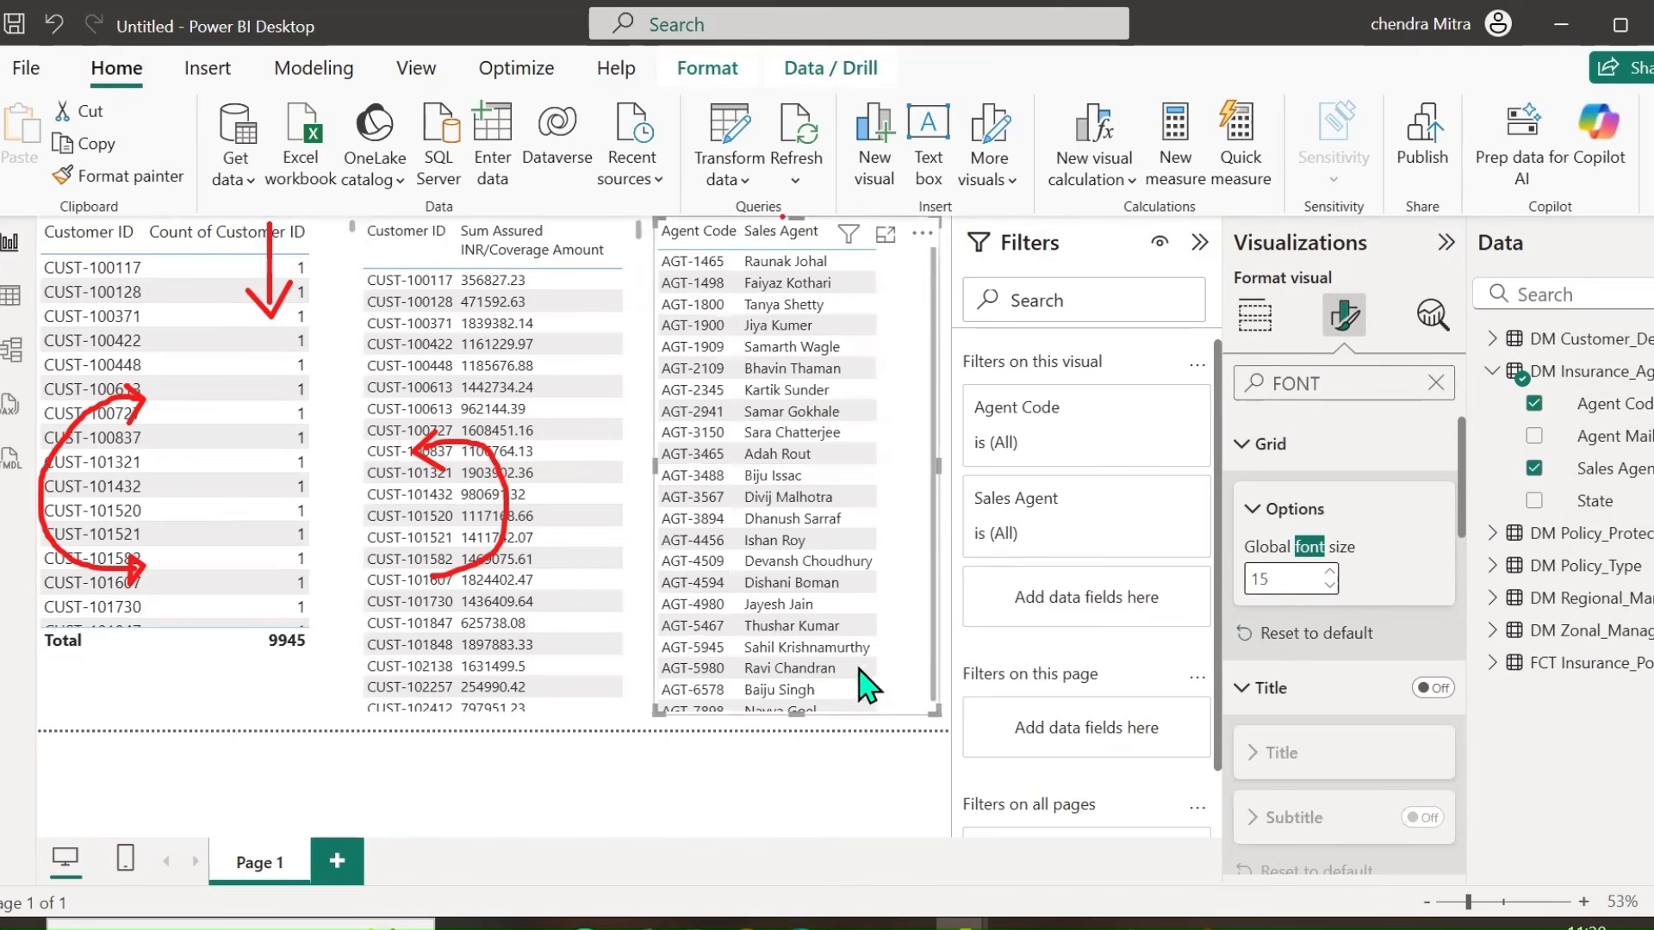
Step: Select the fifth agent in the agent table to check how it filters the policy and customer tables
{"action": "left_click", "coordinate": [695, 349]}
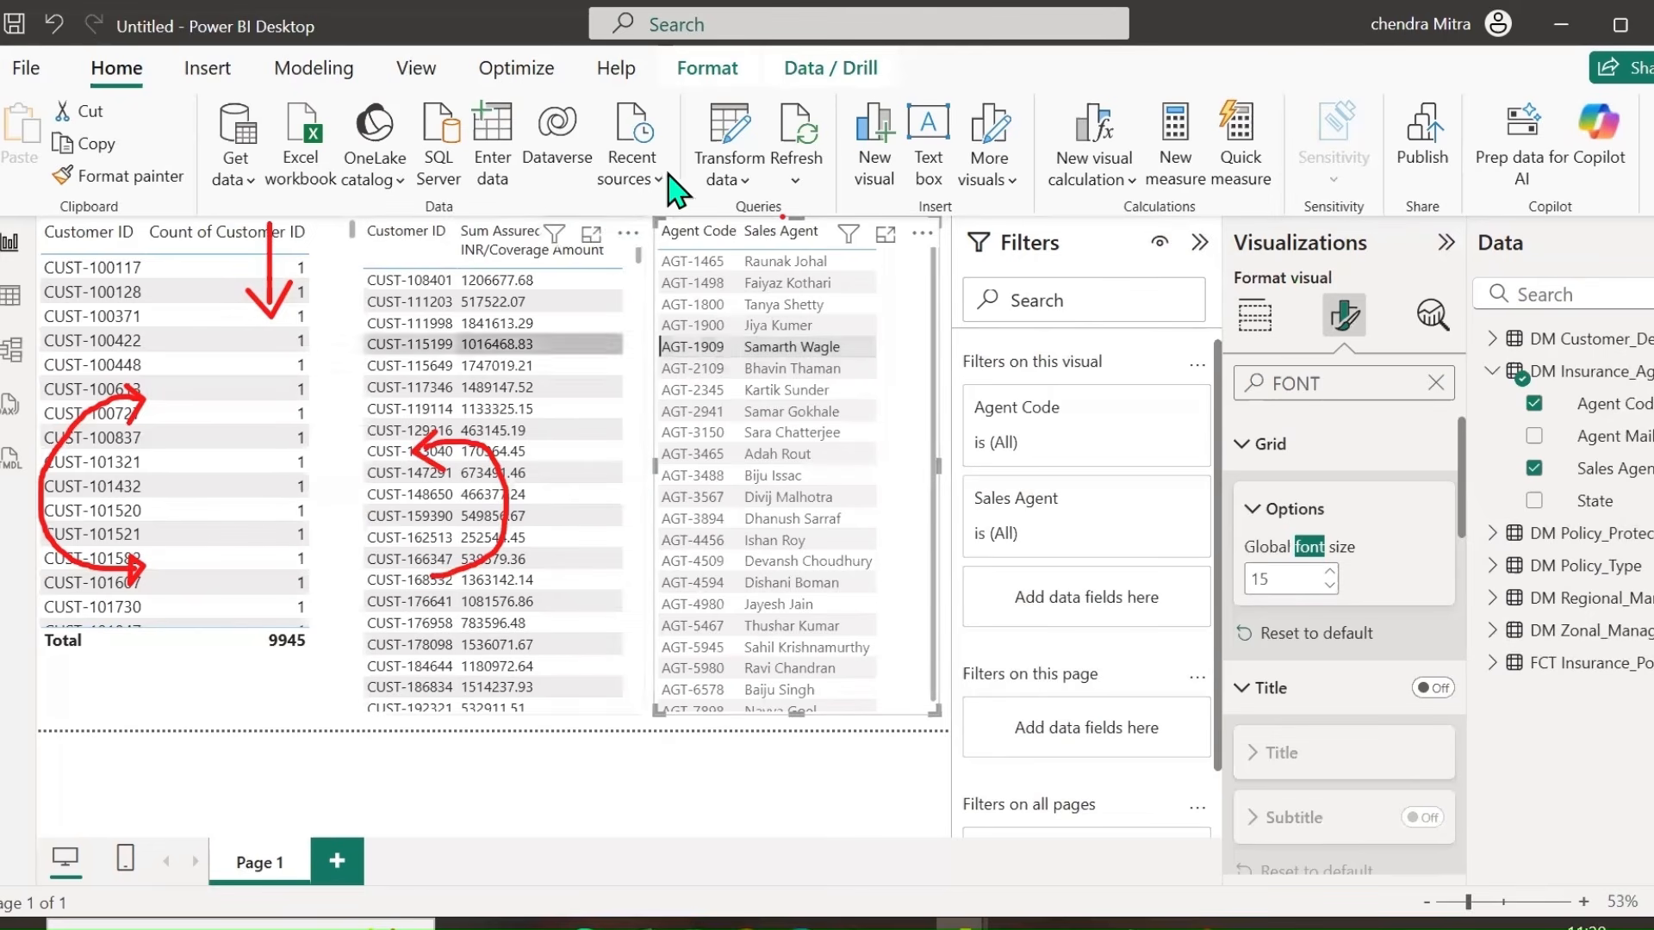
{"action": "key", "text": "ctrl+shift+5"}
{"action": "mouse_move", "coordinate": [457, 591]}
{"action": "left_mouse_down"}
{"action": "mouse_move", "coordinate": [347, 314]}
{"action": "mouse_move", "coordinate": [137, 389]}
{"action": "mouse_move", "coordinate": [107, 608]}
{"action": "mouse_move", "coordinate": [133, 551]}
{"action": "left_mouse_up"}
{"action": "left_click", "coordinate": [270, 262]}
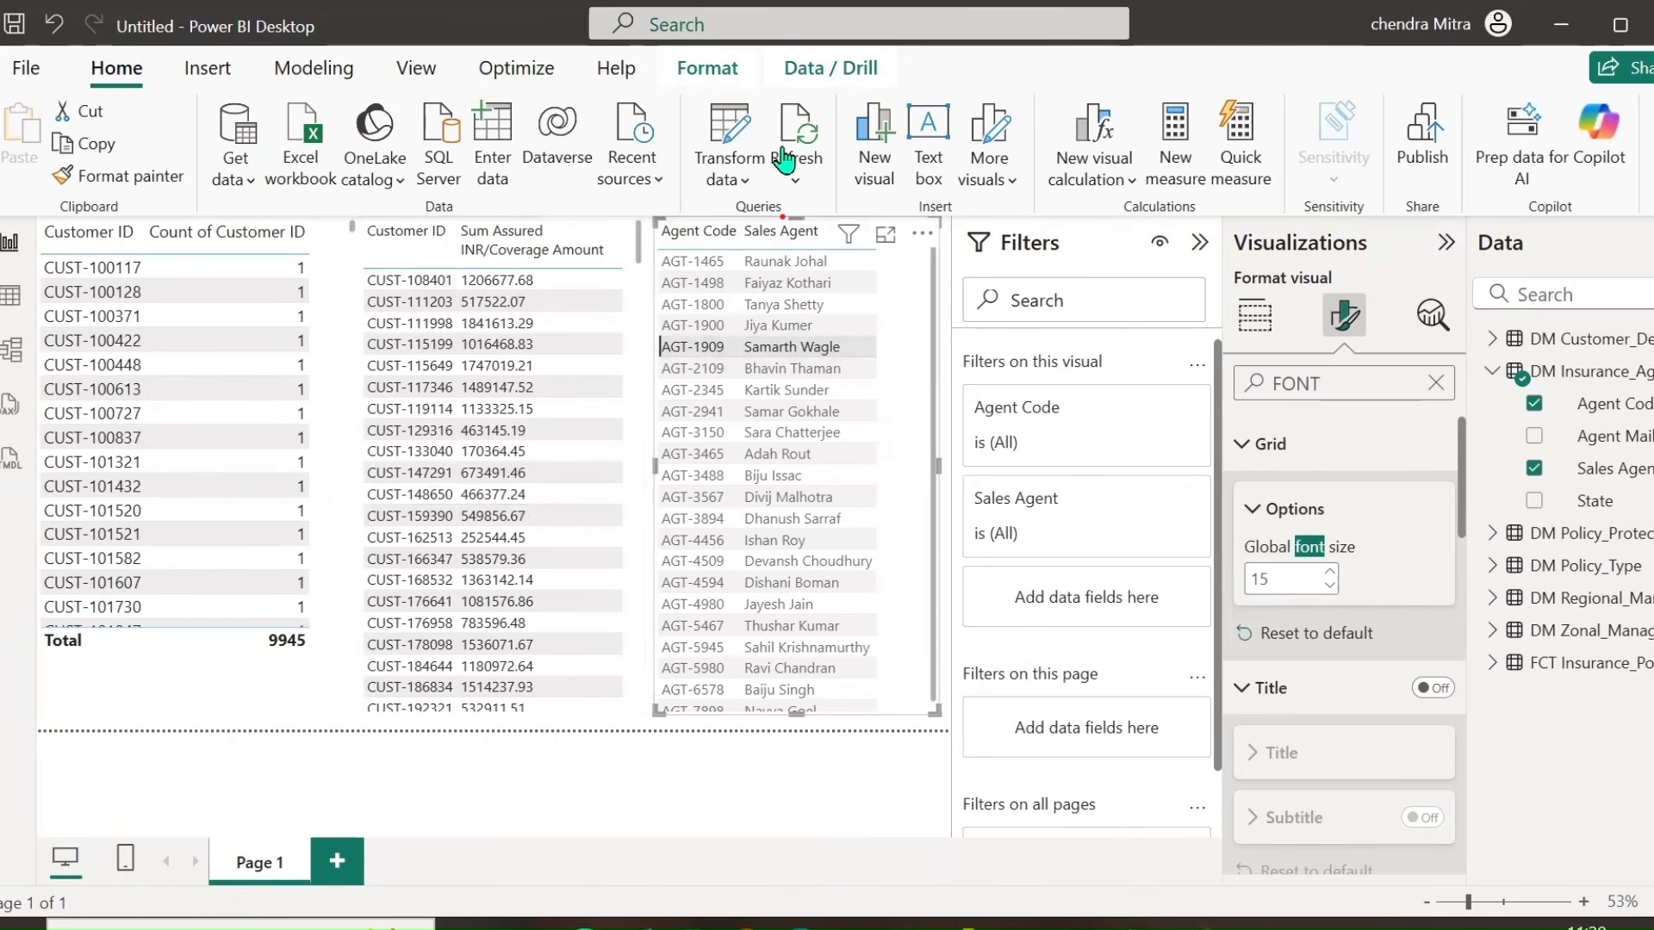
{"action": "mouse_move", "coordinate": [863, 216]}
{"action": "left_mouse_down"}
{"action": "mouse_move", "coordinate": [771, 139]}
{"action": "mouse_move", "coordinate": [556, 164]}
{"action": "mouse_move", "coordinate": [527, 207]}
{"action": "left_mouse_up"}
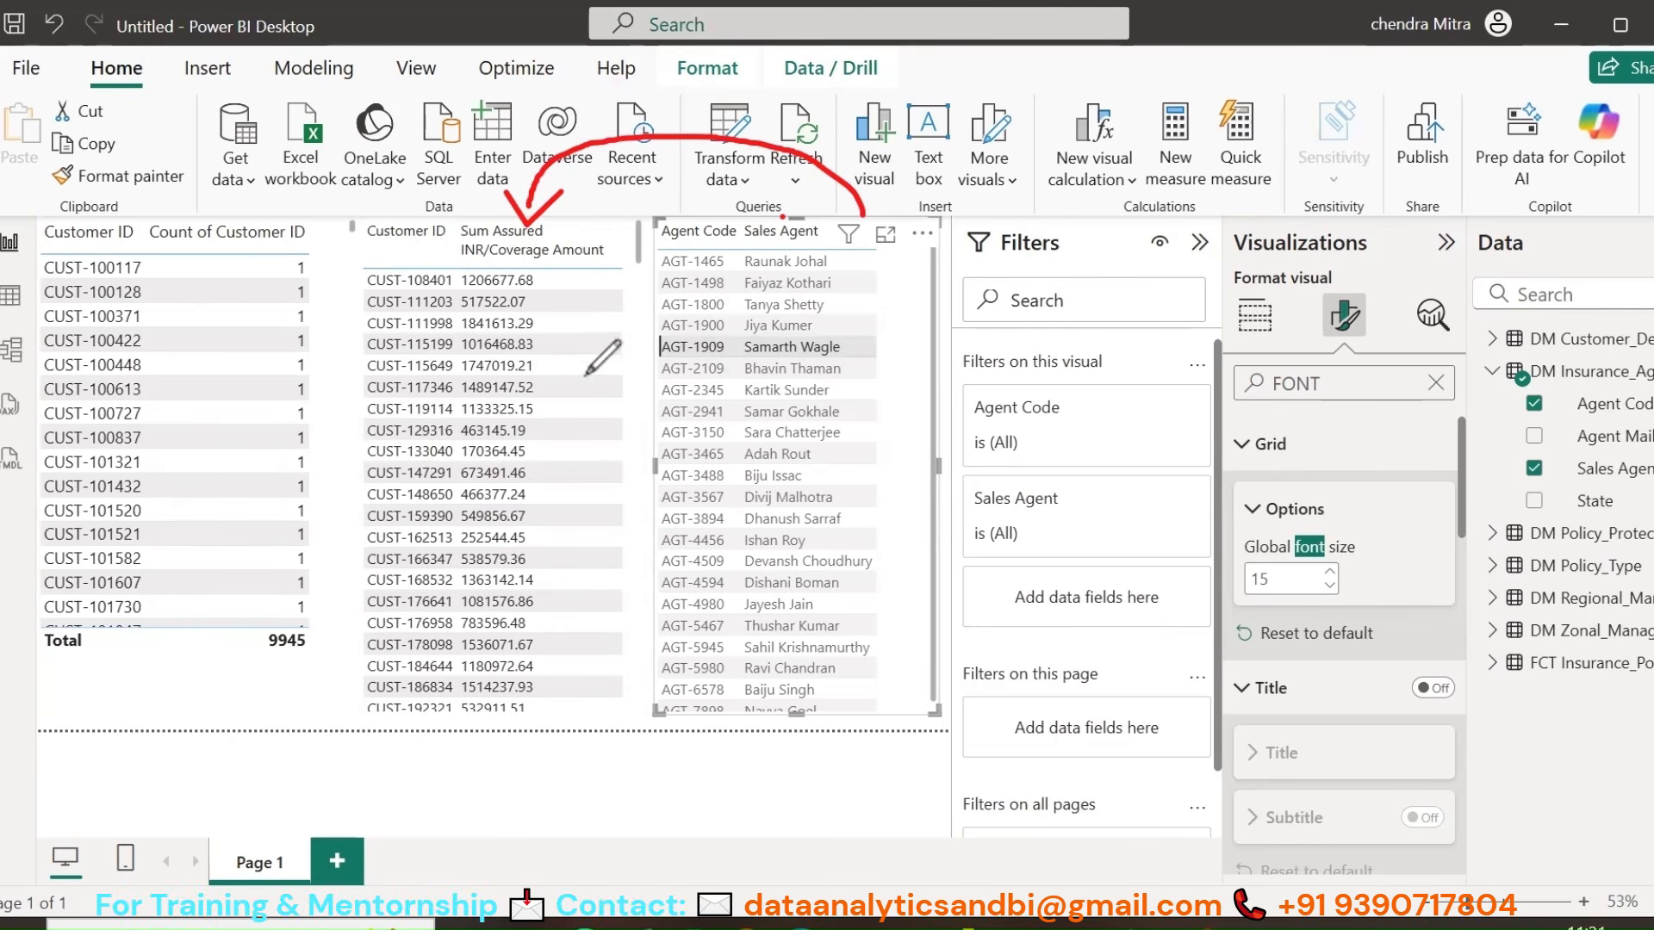
Step: Add Customer ID from the FCT Insurance_Policy table to the policy table visual again, summarized as Count, and bring that column into view
{"action": "left_click", "coordinate": [633, 311]}
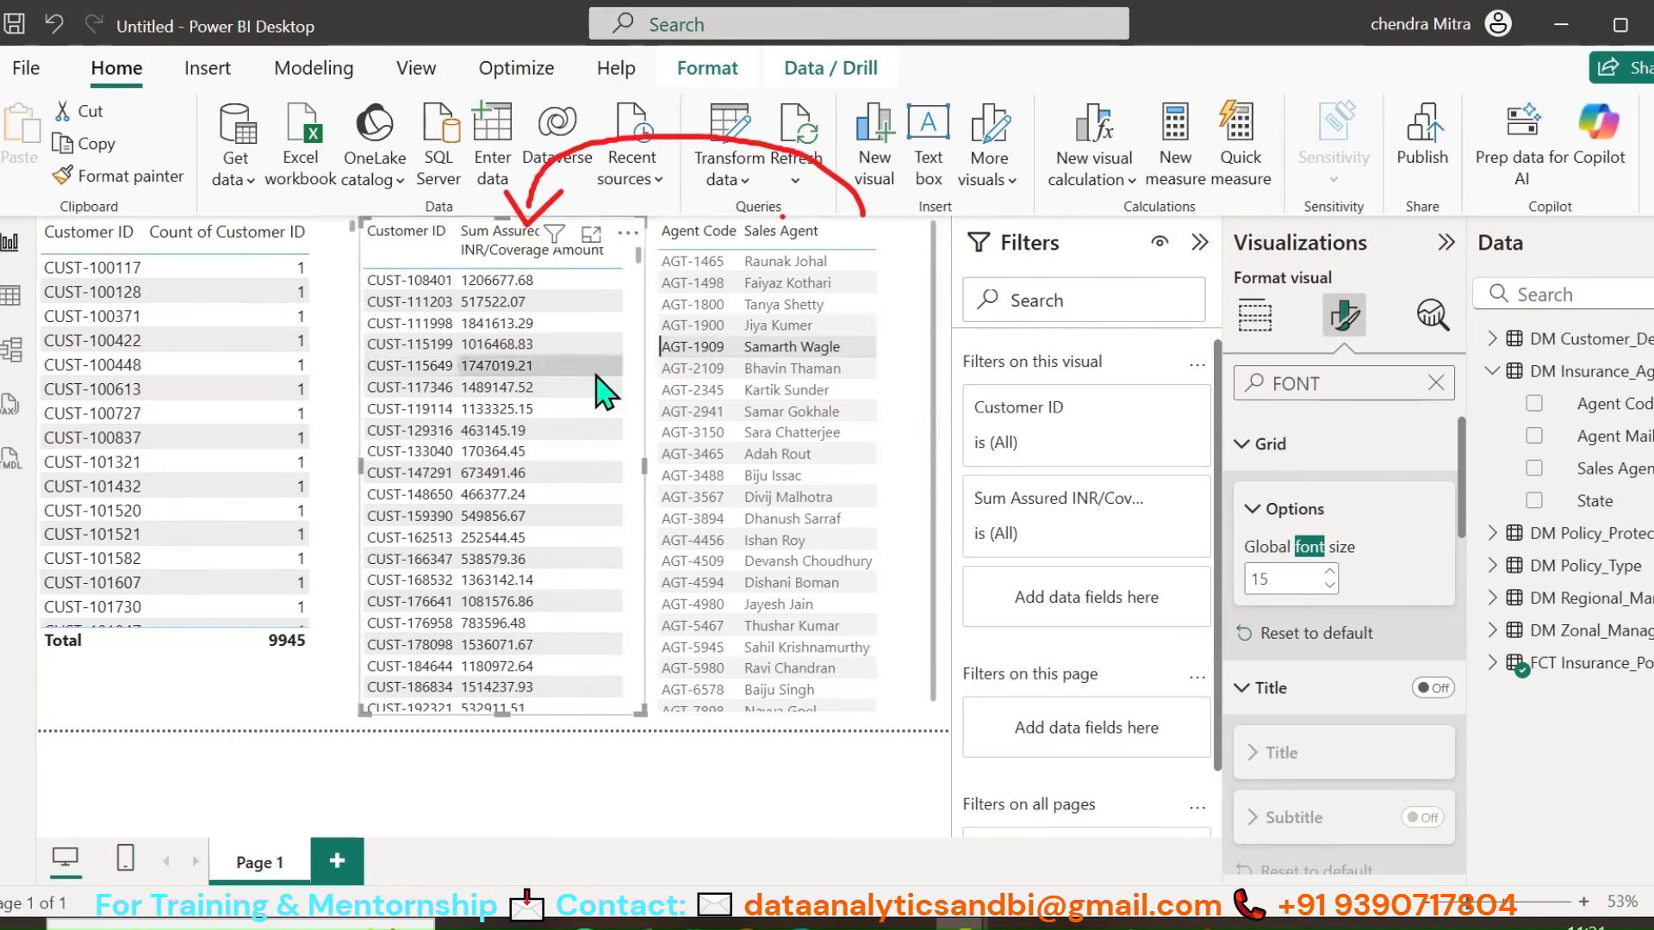
{"action": "left_click", "coordinate": [1255, 316]}
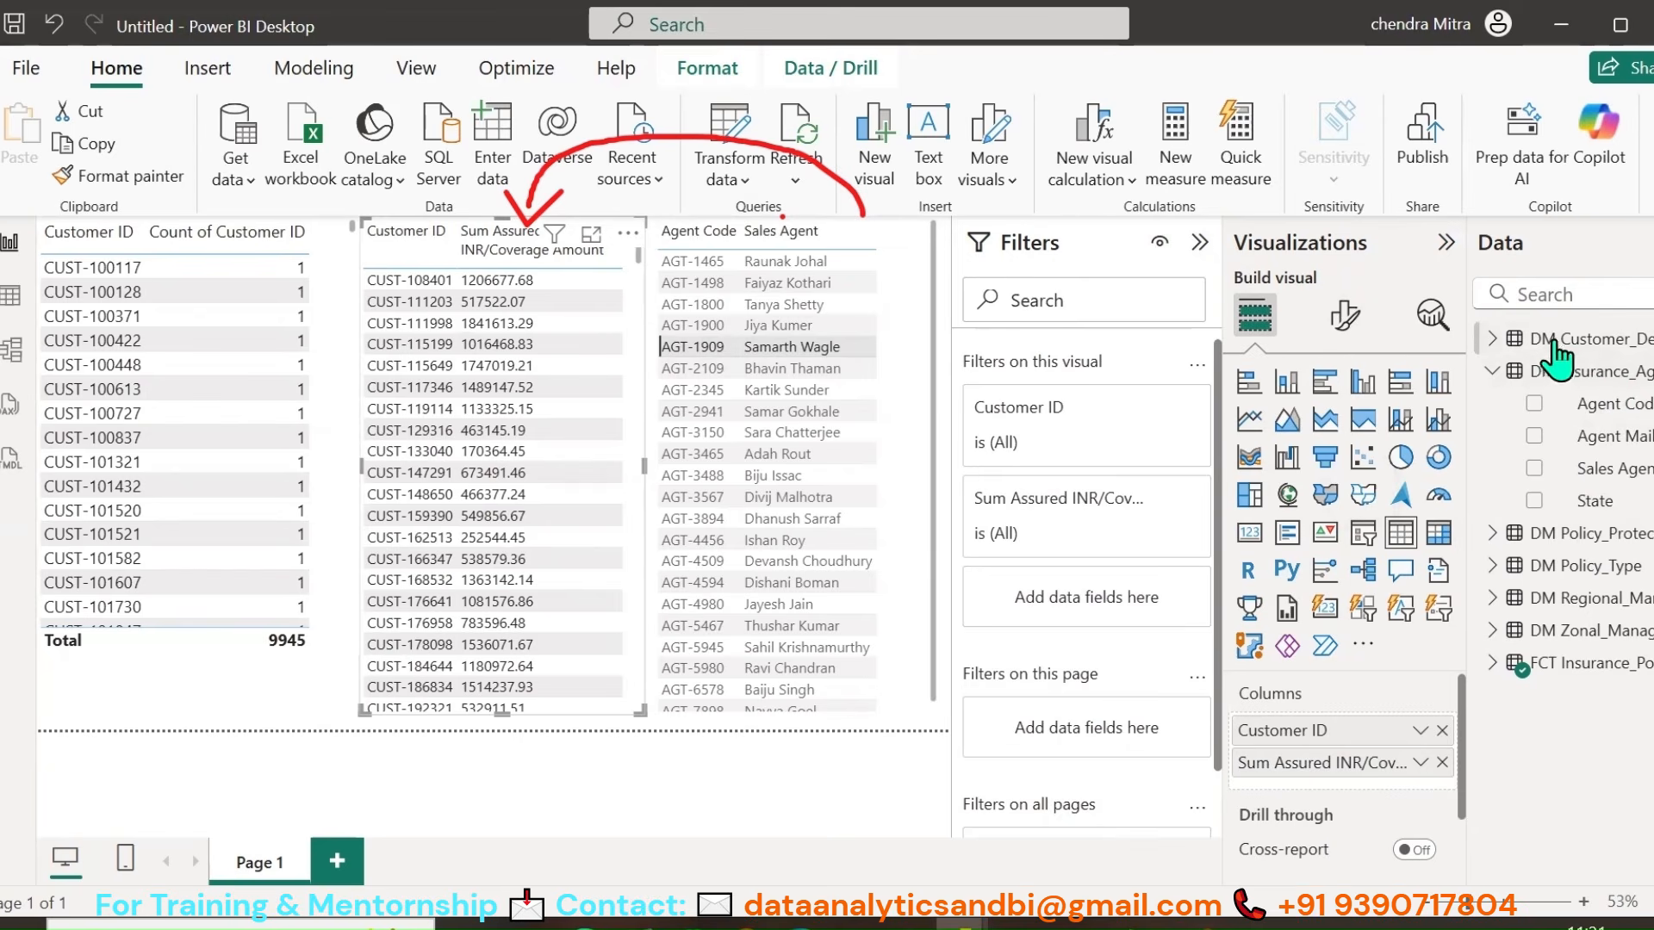
{"action": "left_click", "coordinate": [1492, 664]}
{"action": "left_click_drag", "start_coordinate": [1606, 698], "coordinate": [1354, 805]}
{"action": "left_click", "coordinate": [1420, 794]}
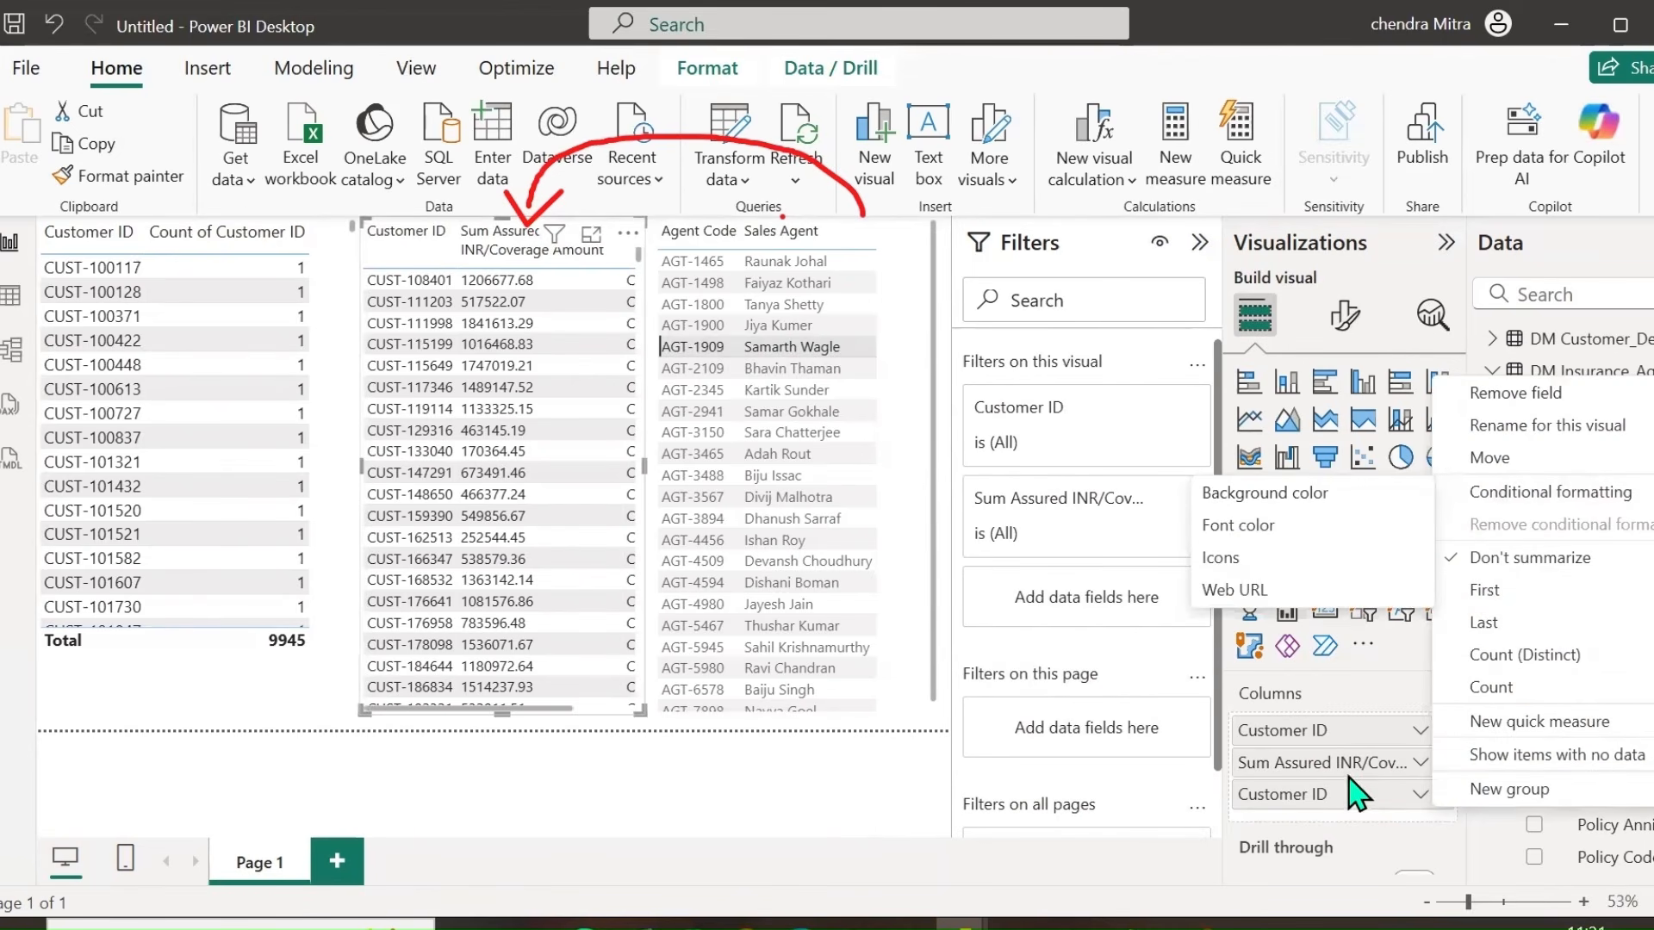
{"action": "left_click", "coordinate": [1479, 689]}
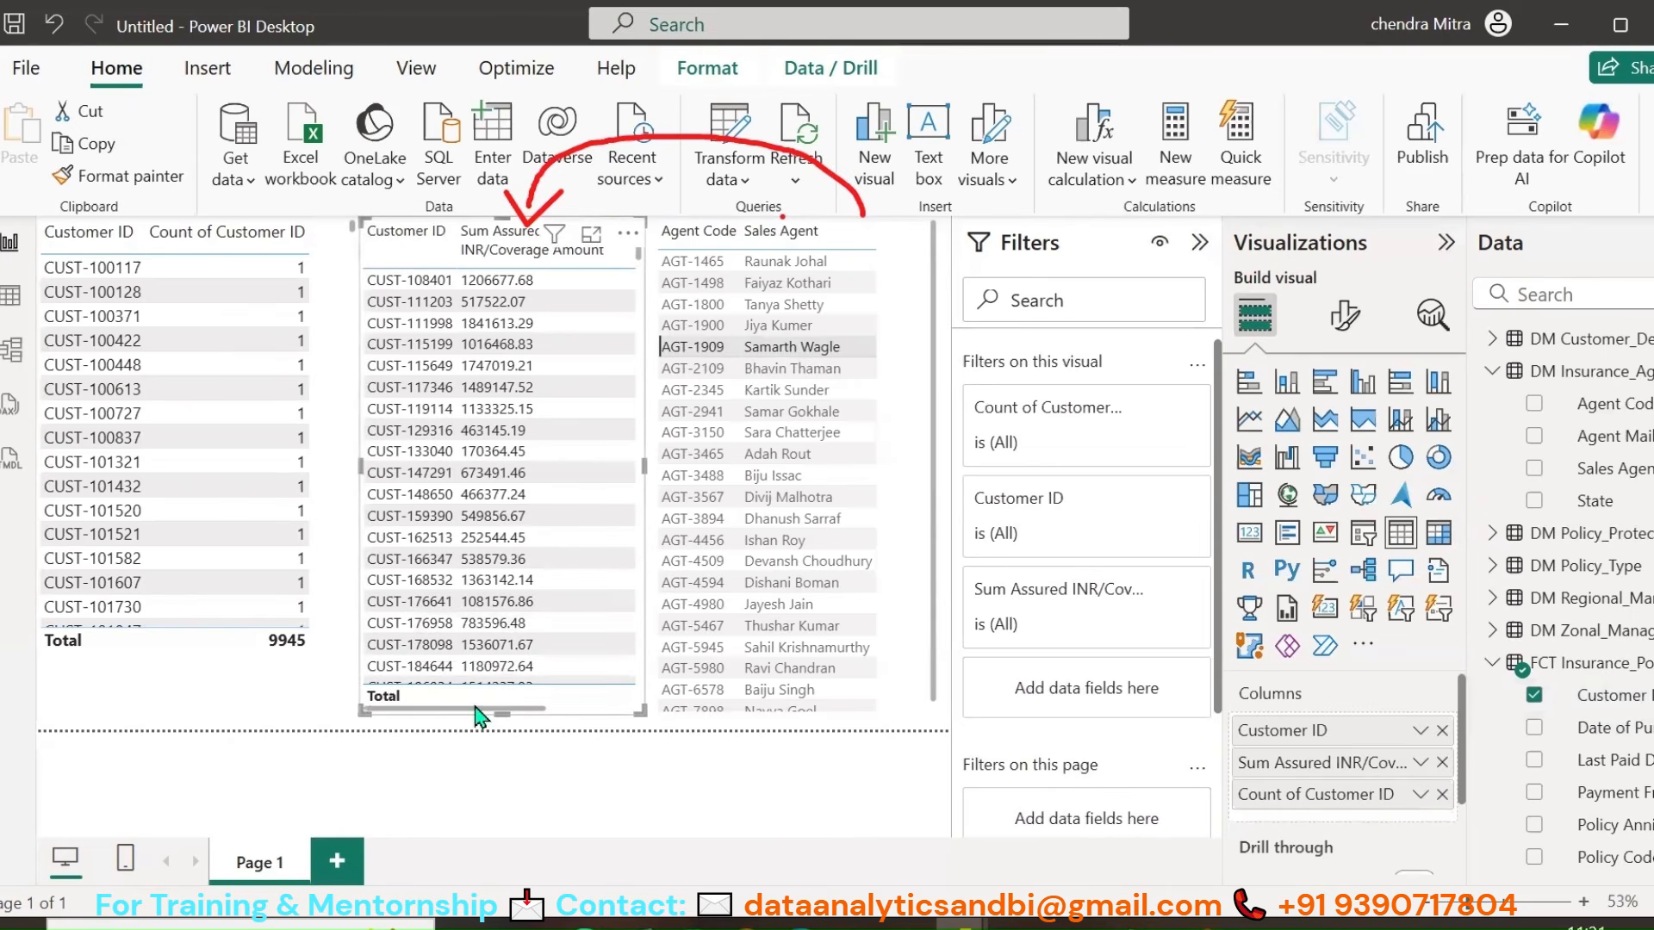
{"action": "left_click_drag", "start_coordinate": [513, 709], "coordinate": [605, 731]}
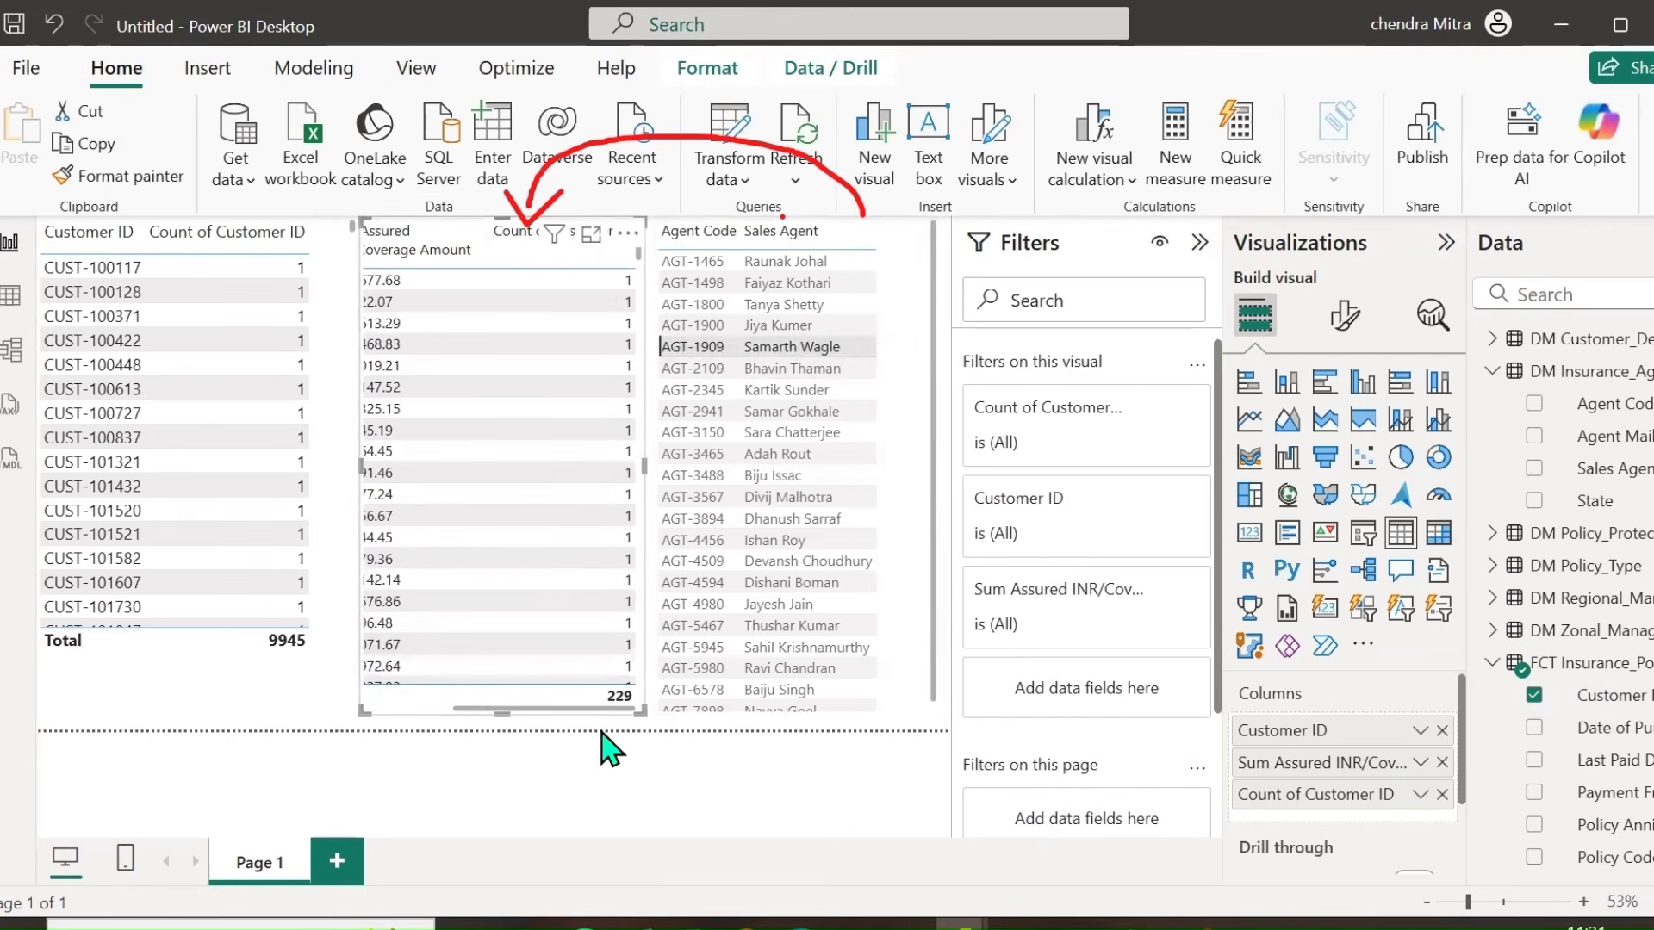
Step: Select the tenth agent in the agent table and compare the customer count totals in the policy and customer tables
{"action": "left_click", "coordinate": [784, 455]}
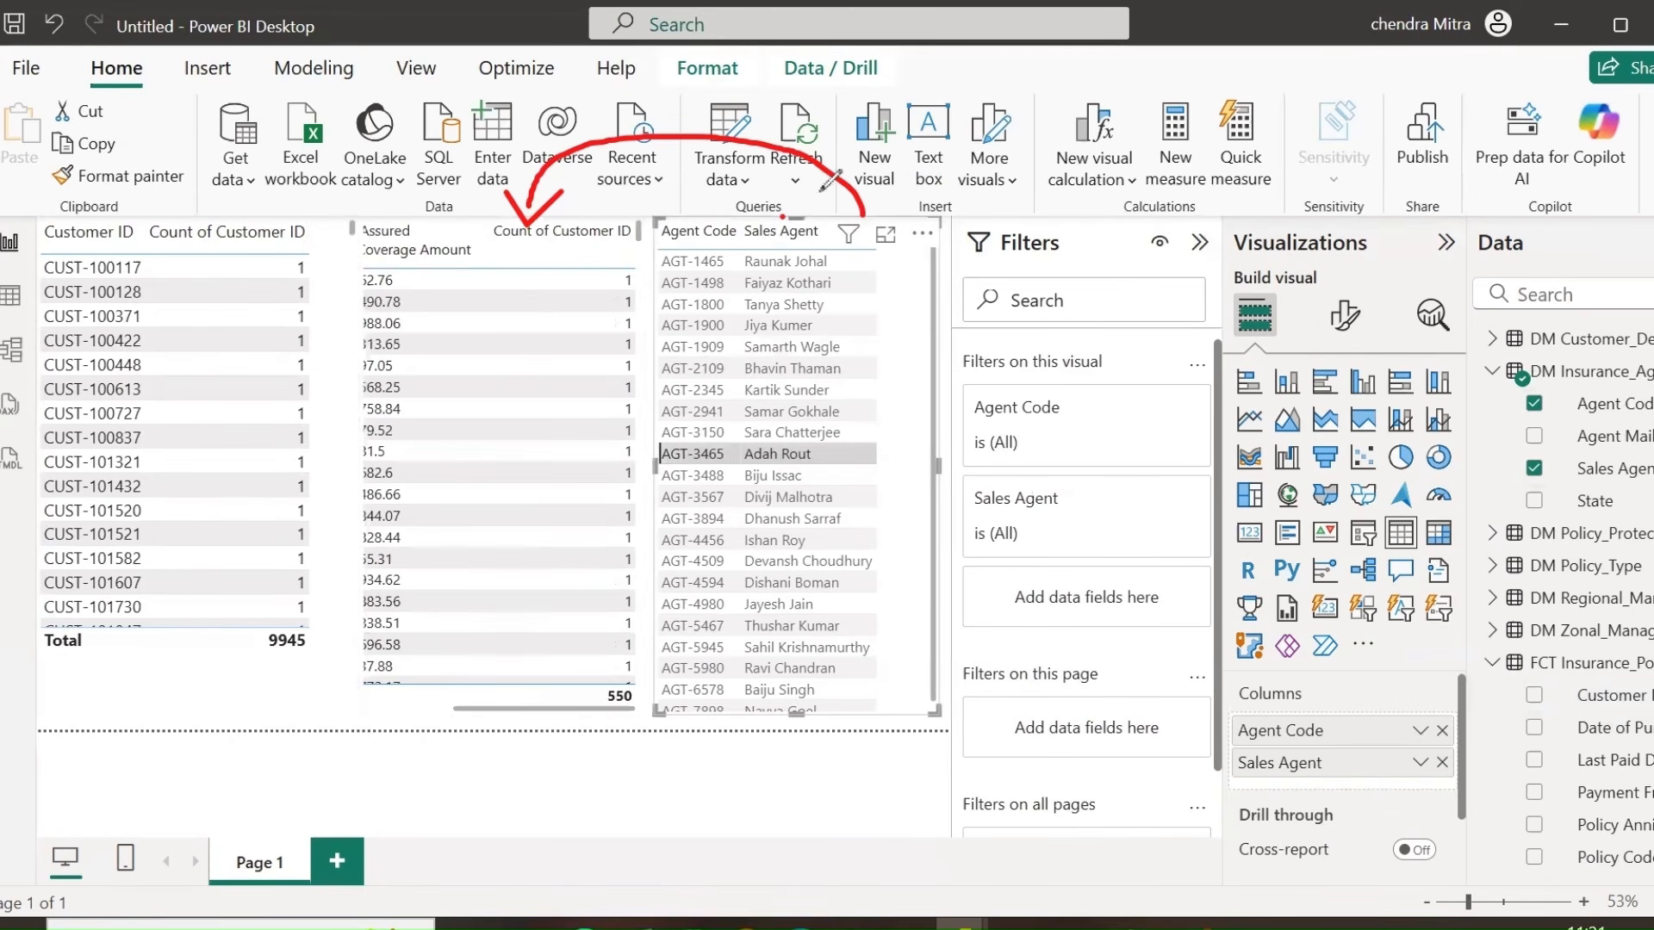
{"action": "mouse_move", "coordinate": [792, 170]}
{"action": "left_mouse_down"}
{"action": "mouse_move", "coordinate": [603, 105]}
{"action": "mouse_move", "coordinate": [452, 105]}
{"action": "mouse_move", "coordinate": [235, 154]}
{"action": "mouse_move", "coordinate": [199, 173]}
{"action": "mouse_move", "coordinate": [212, 213]}
{"action": "left_mouse_up"}
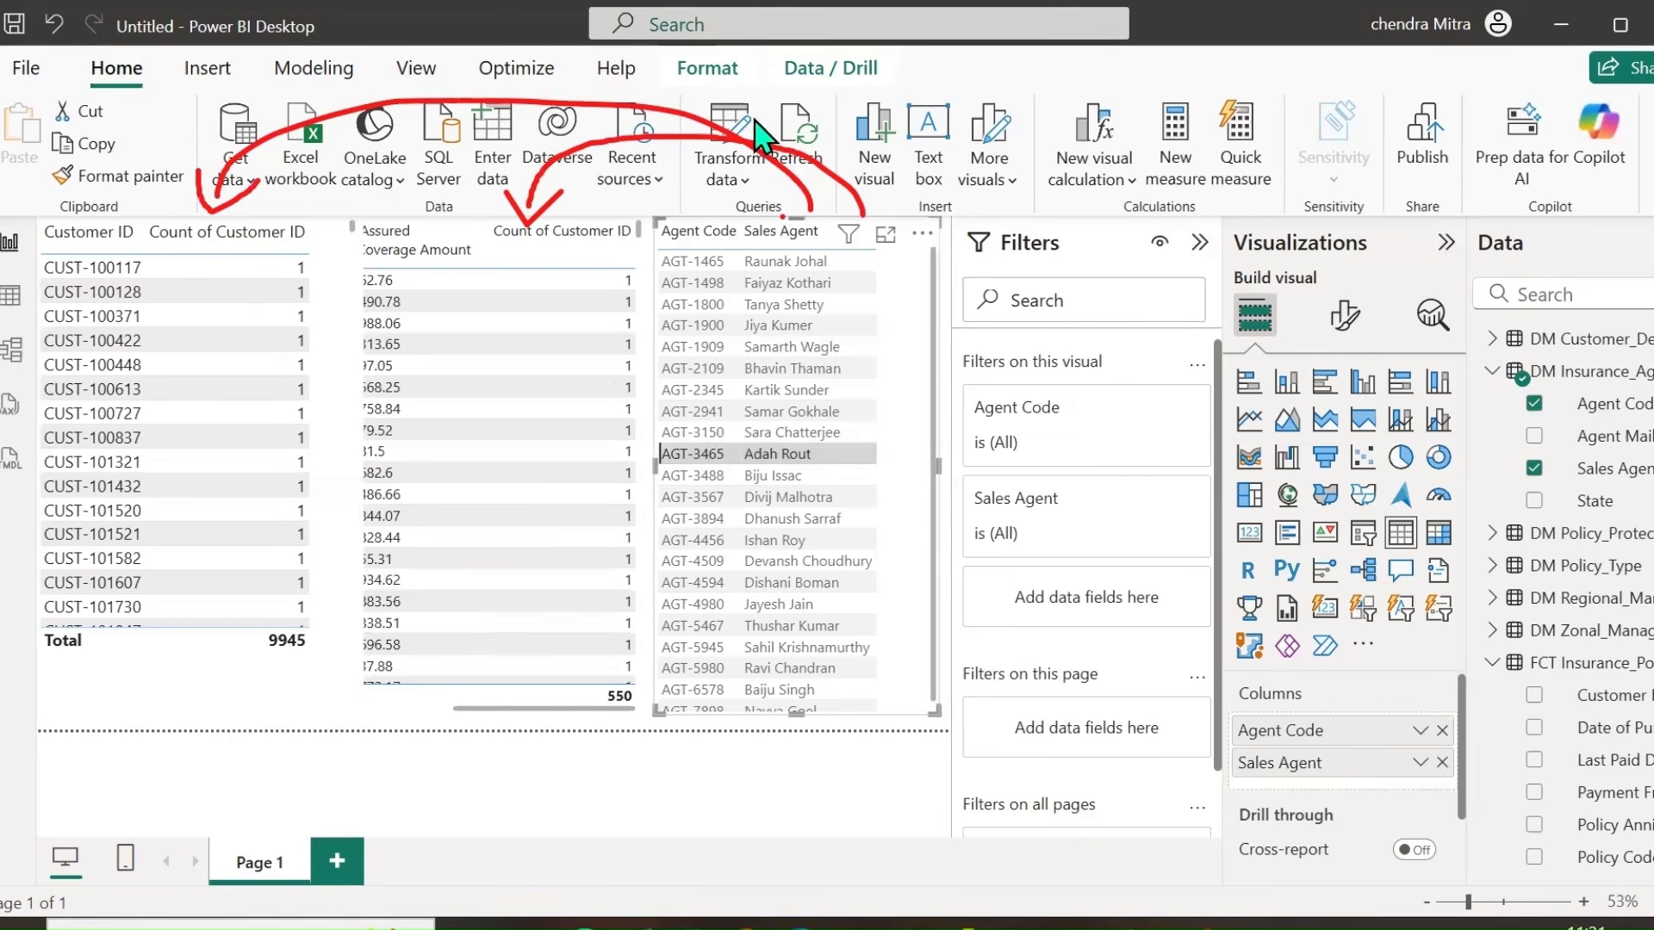
{"action": "left_click_drag", "start_coordinate": [757, 137], "coordinate": [514, 196]}
{"action": "left_click_drag", "start_coordinate": [179, 203], "coordinate": [200, 184]}
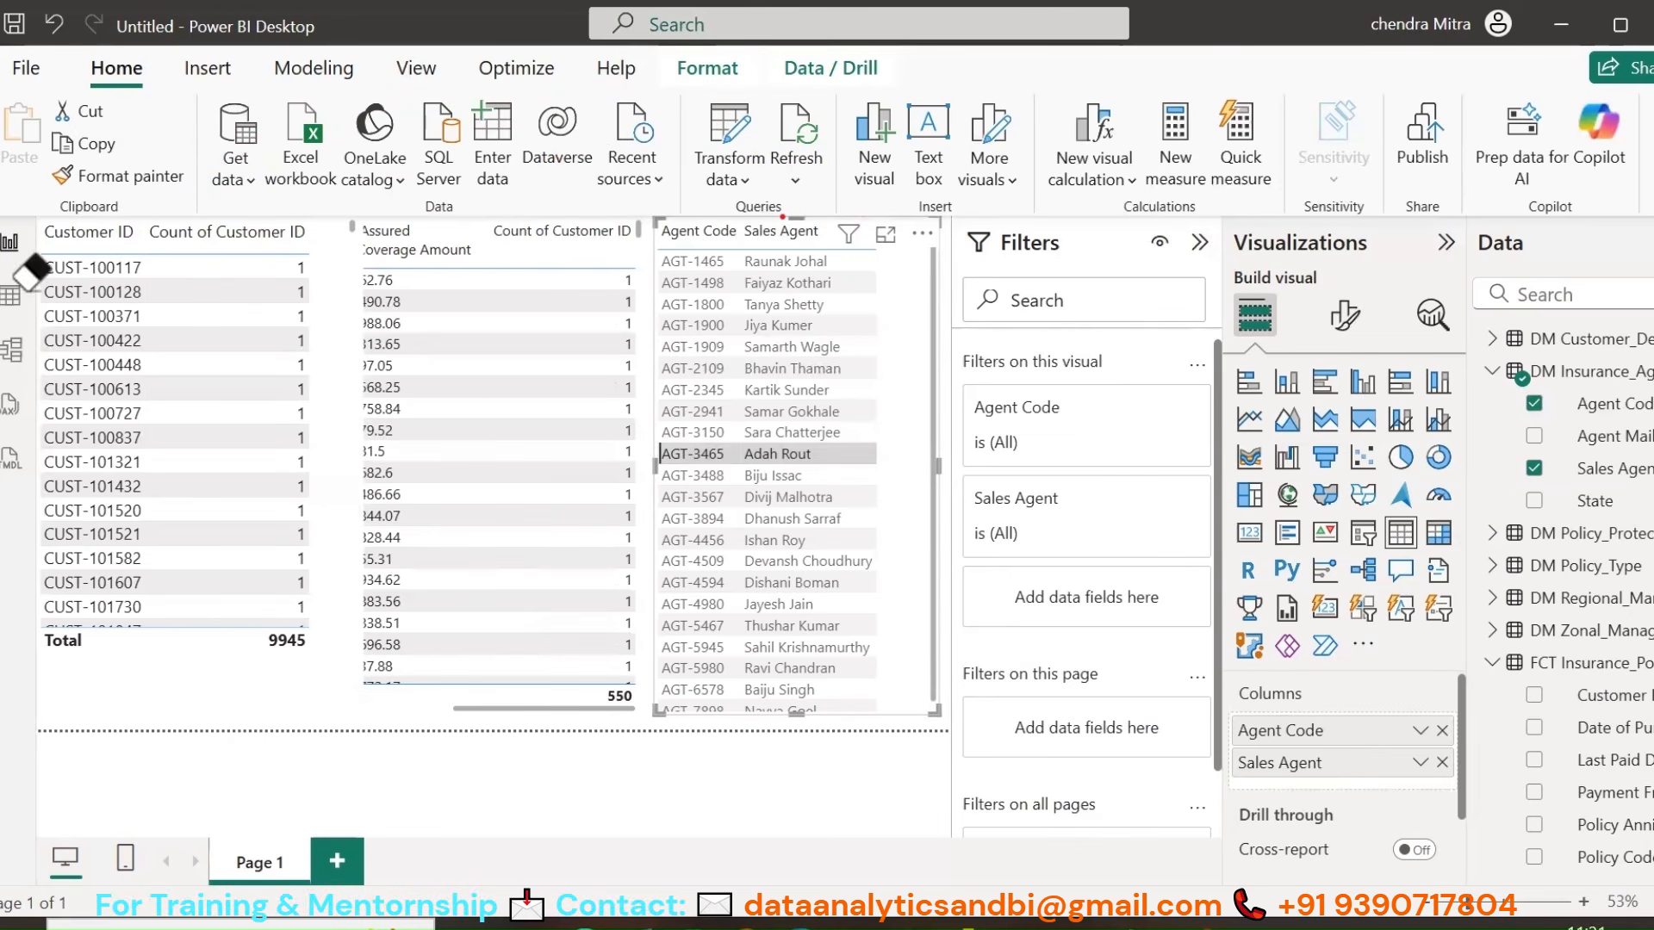
{"action": "left_click", "coordinate": [11, 348]}
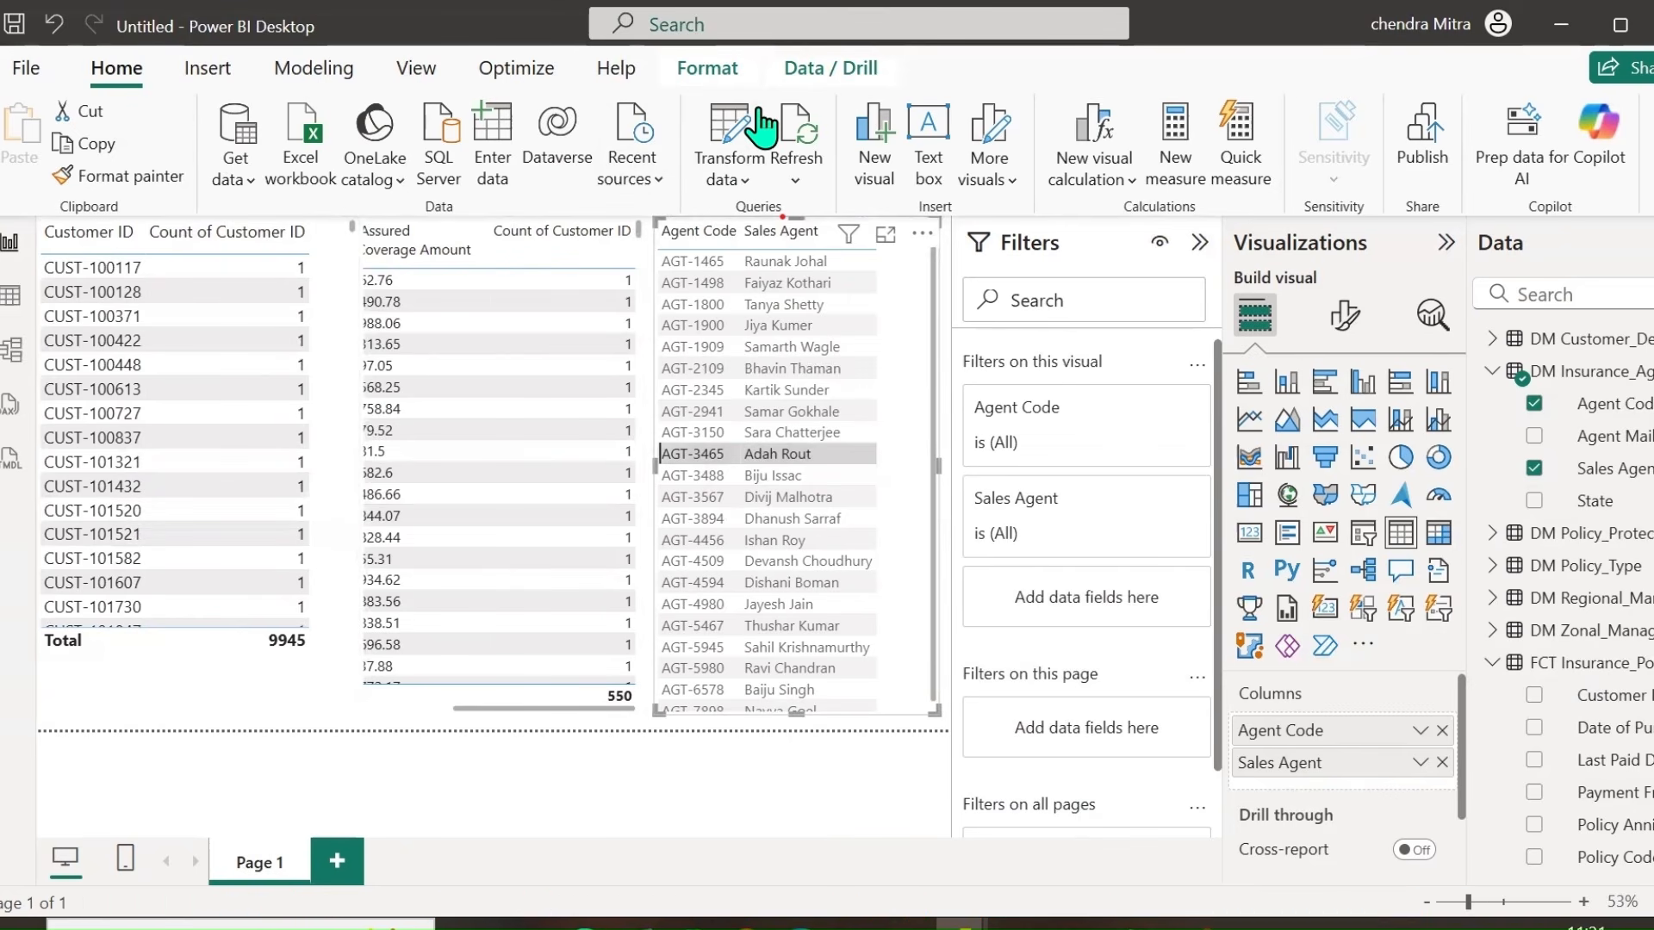
{"action": "mouse_move", "coordinate": [809, 194]}
{"action": "left_mouse_down"}
{"action": "mouse_move", "coordinate": [537, 97]}
{"action": "mouse_move", "coordinate": [153, 193]}
{"action": "mouse_move", "coordinate": [192, 169]}
{"action": "left_mouse_up"}
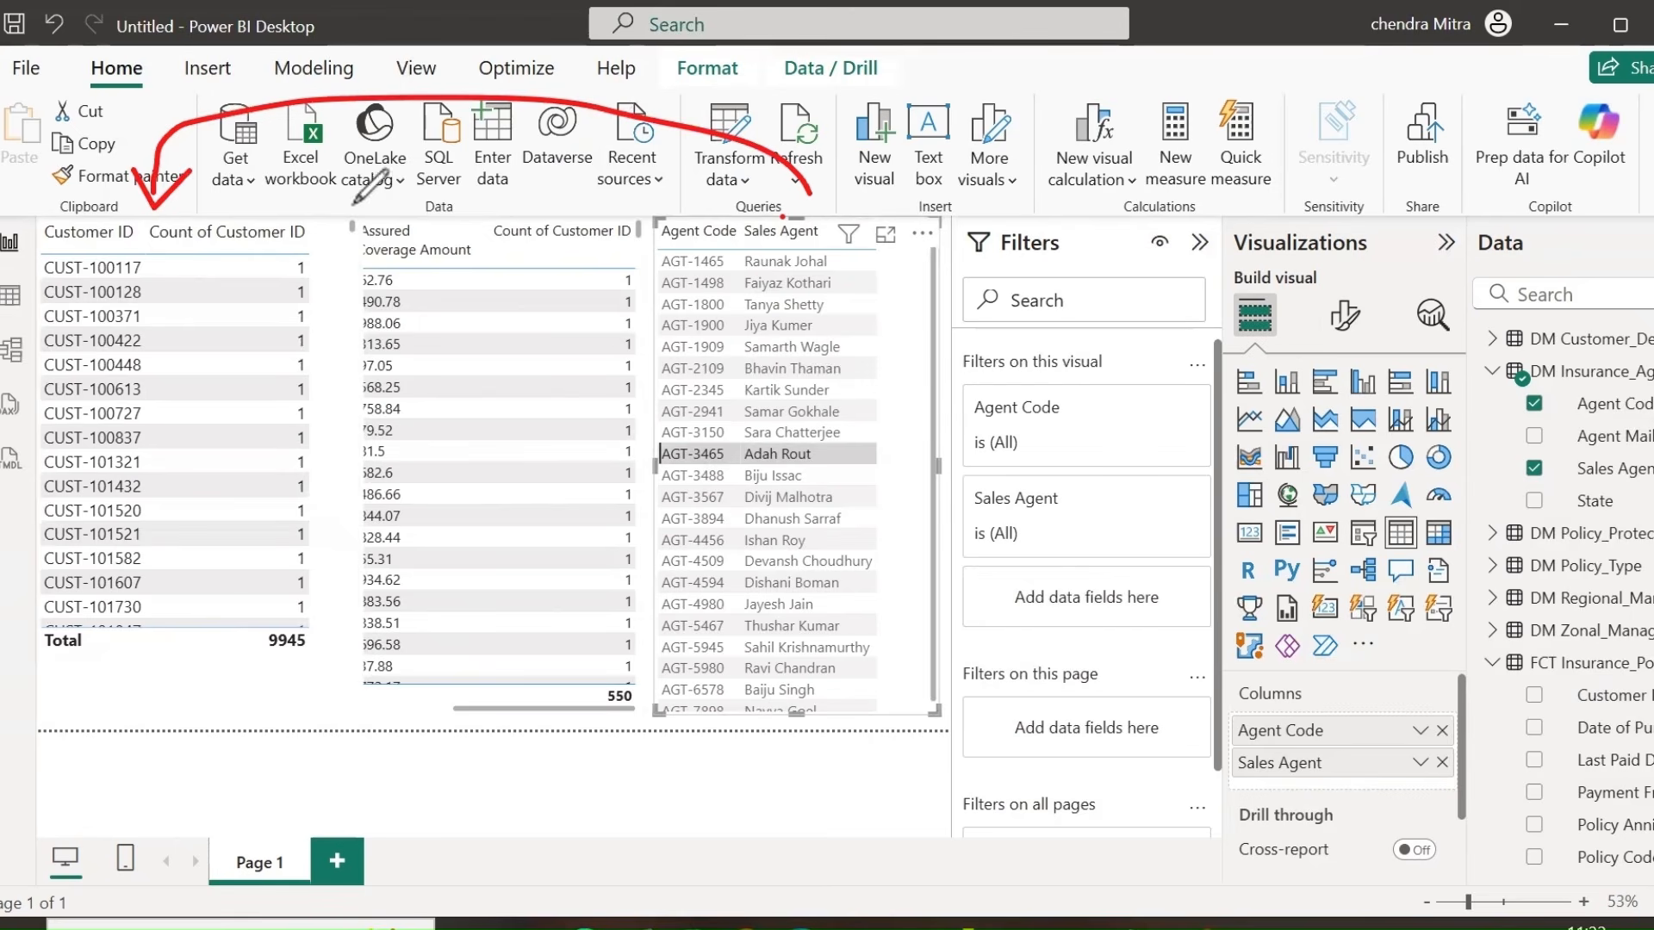
Step: In the model, set the Customer ID relationship's cross-filter direction to Both, and apply the change
{"action": "left_click", "coordinate": [11, 352]}
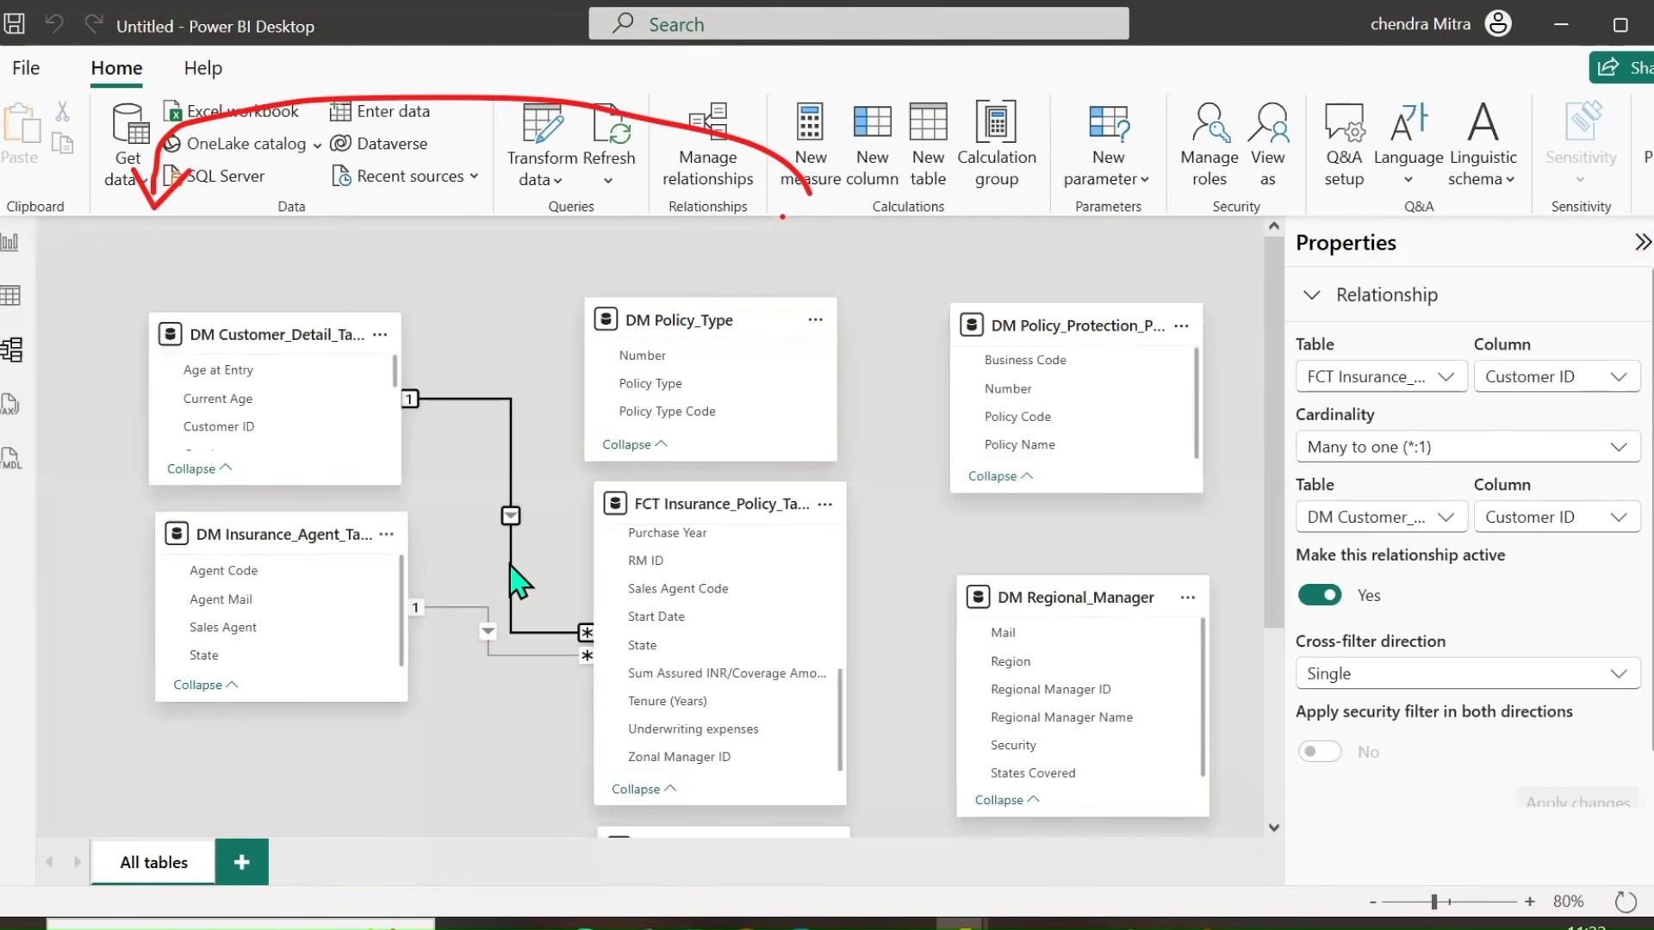
{"action": "left_click", "coordinate": [1412, 680]}
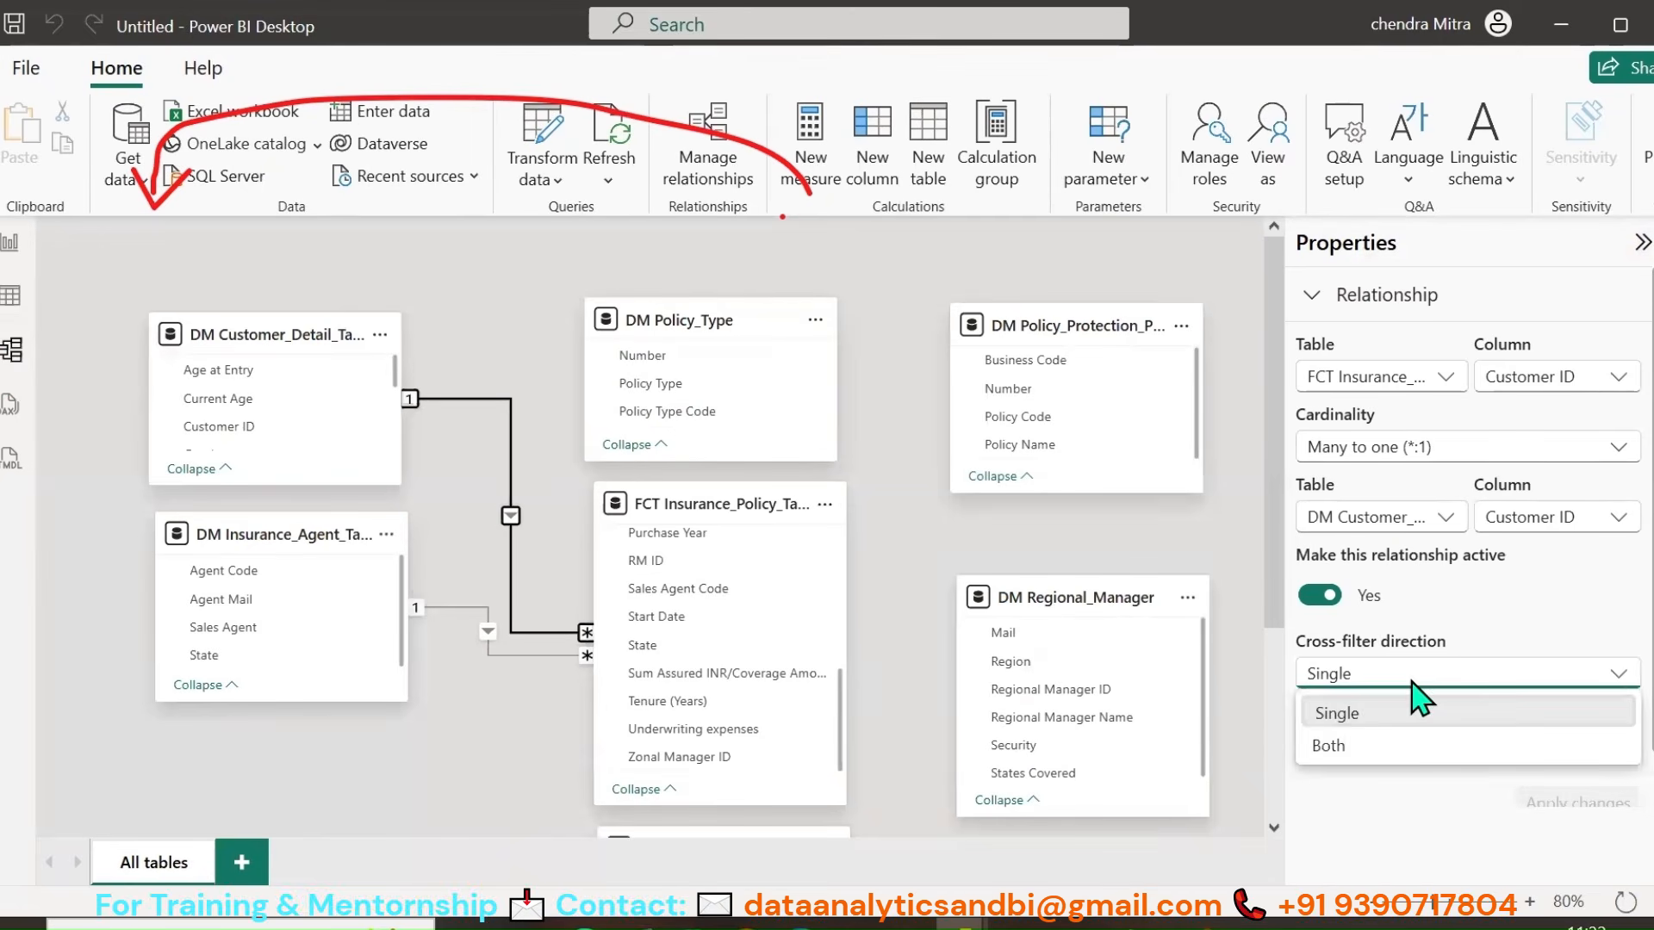
{"action": "left_click", "coordinate": [1367, 748]}
{"action": "left_click", "coordinate": [1578, 801]}
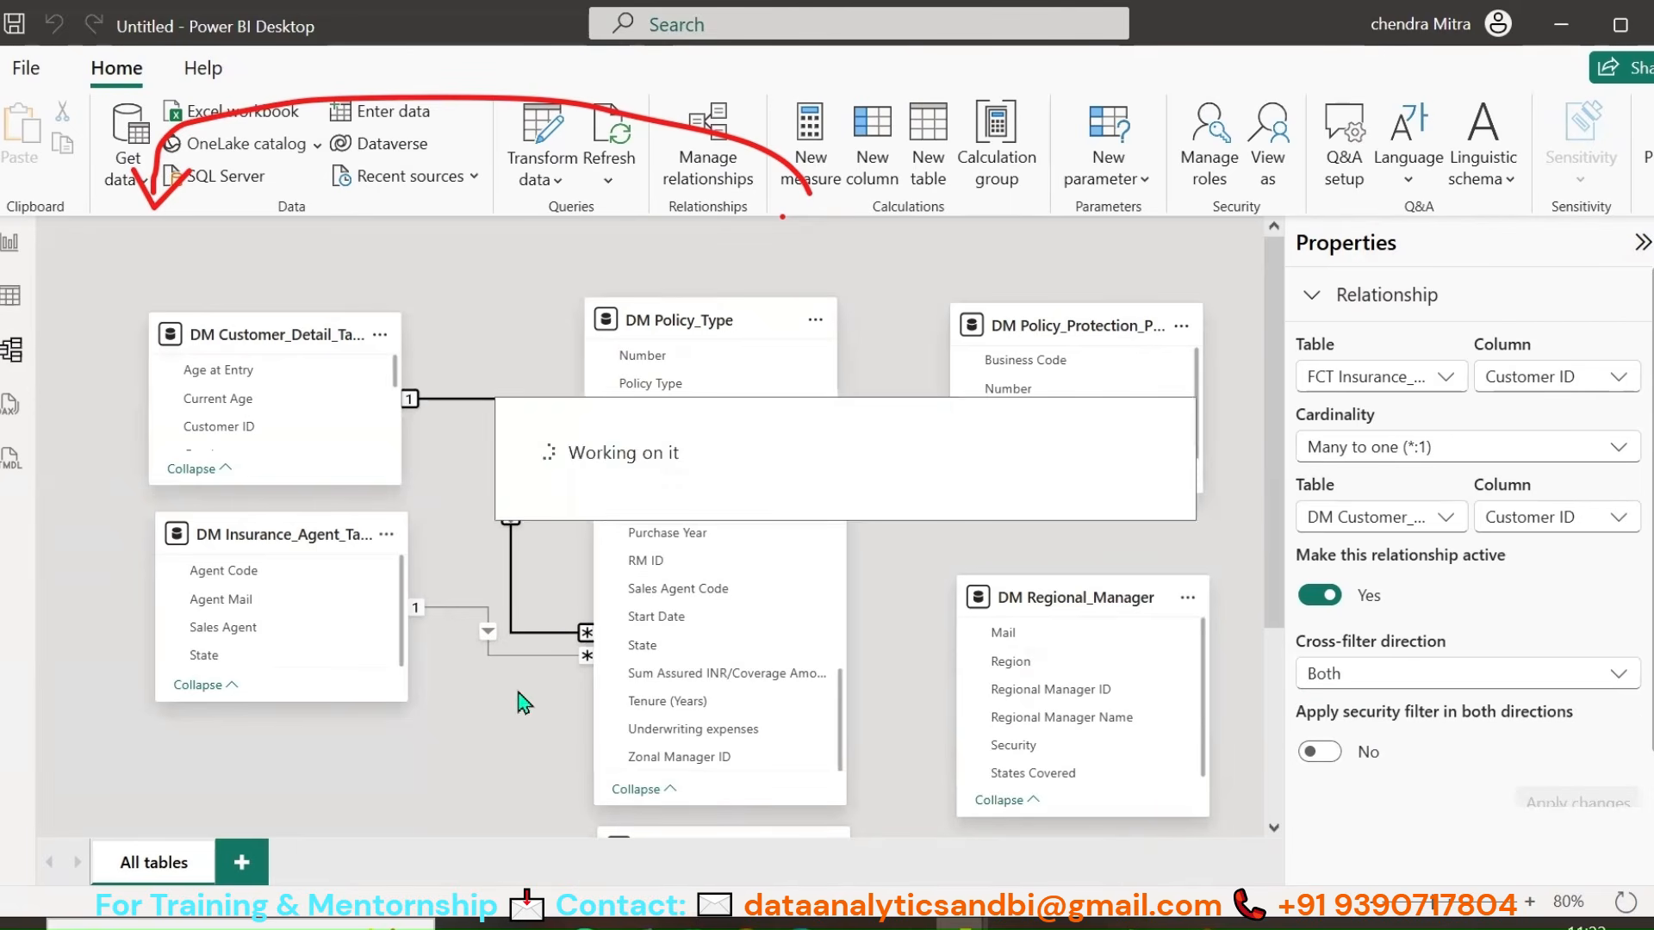
Step: Set the relationship between the policy table's Sales Agent Code and the agent table's Agent Code to cross-filter direction Both, and apply it
{"action": "left_click", "coordinate": [490, 648]}
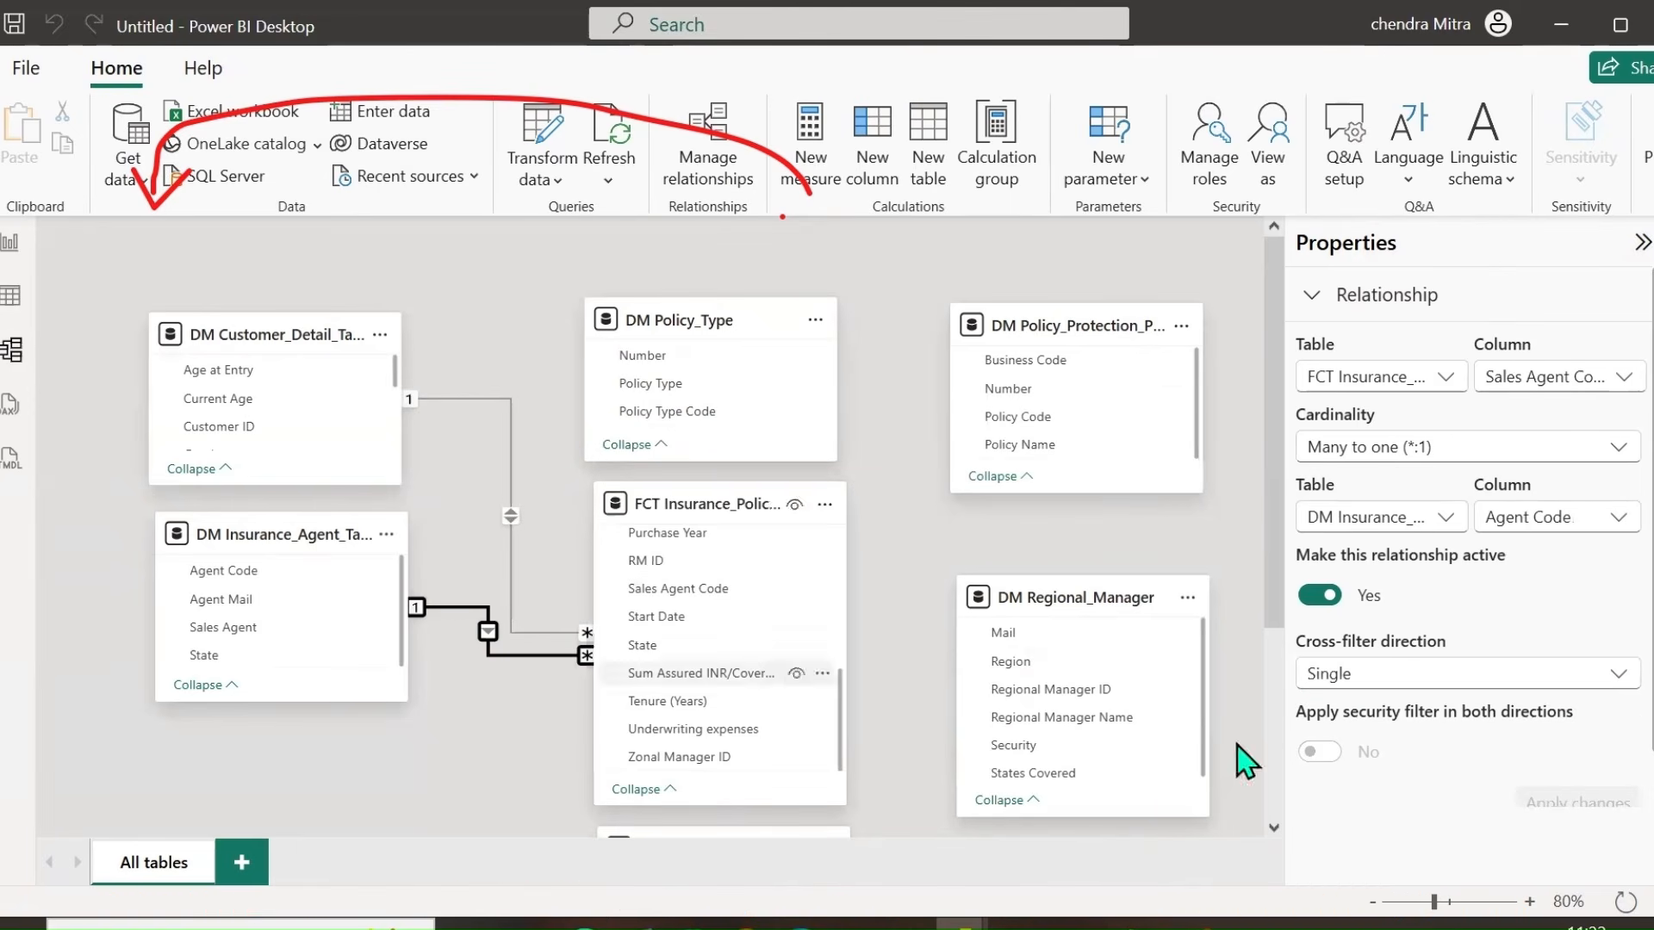
{"action": "left_click", "coordinate": [1447, 682]}
{"action": "left_click", "coordinate": [1421, 746]}
{"action": "left_click", "coordinate": [1529, 805]}
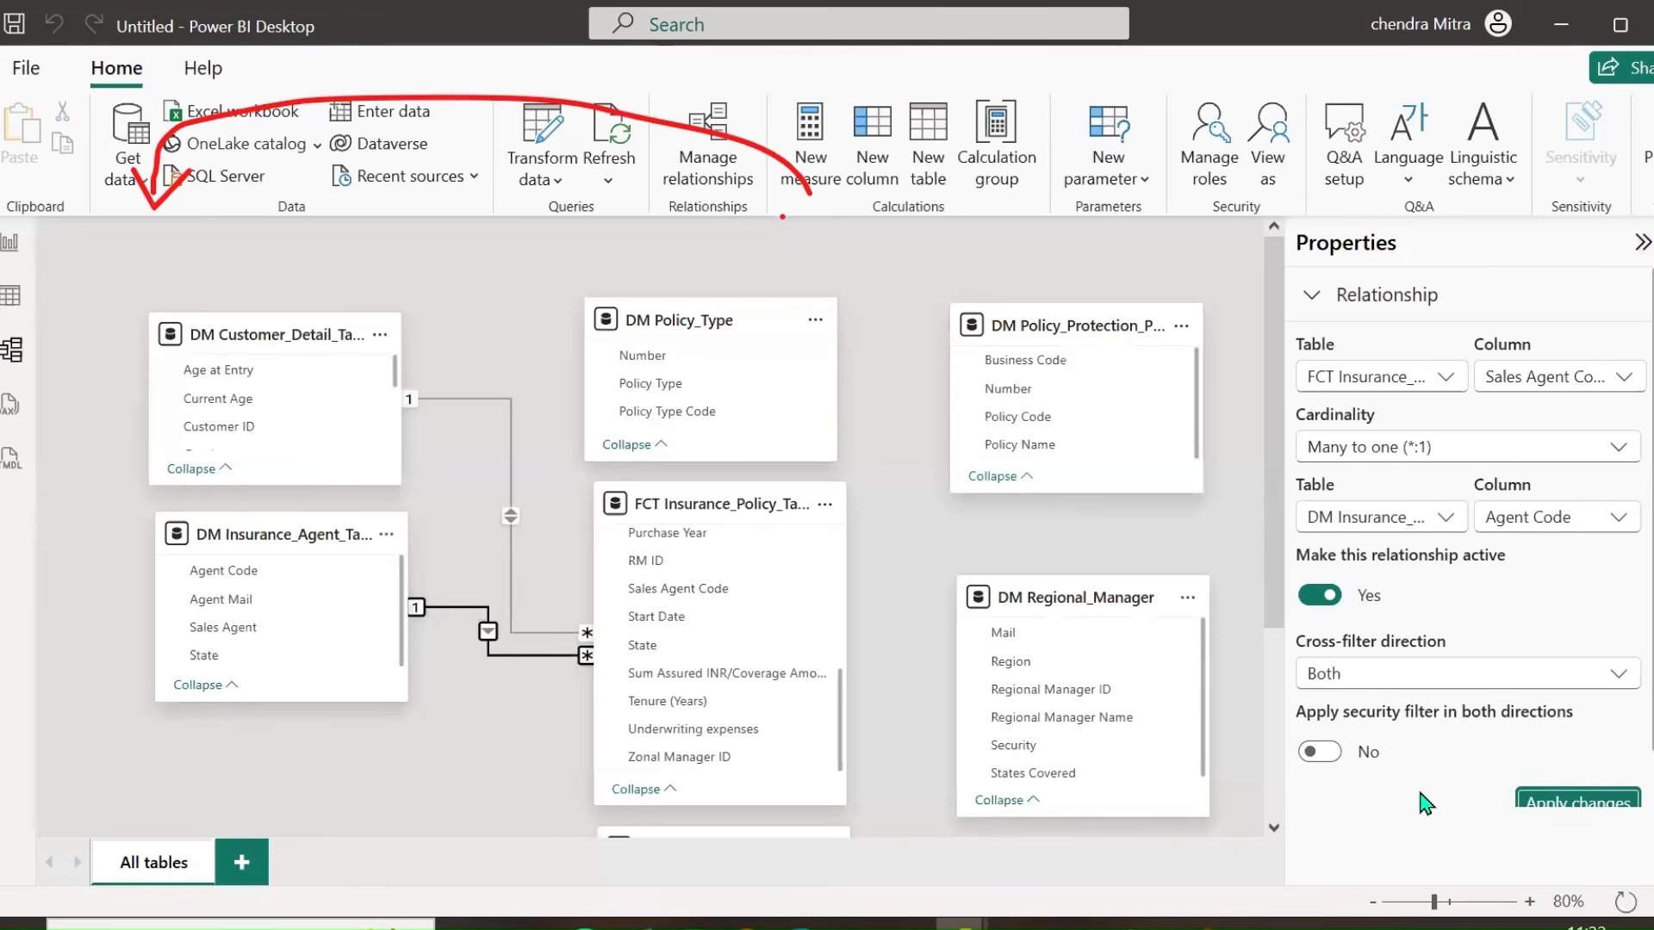
Step: On the report page, select the eleventh, twelfth and thirteenth agents one at a time to check filtering of the policy and customer tables
{"action": "left_click", "coordinate": [10, 242]}
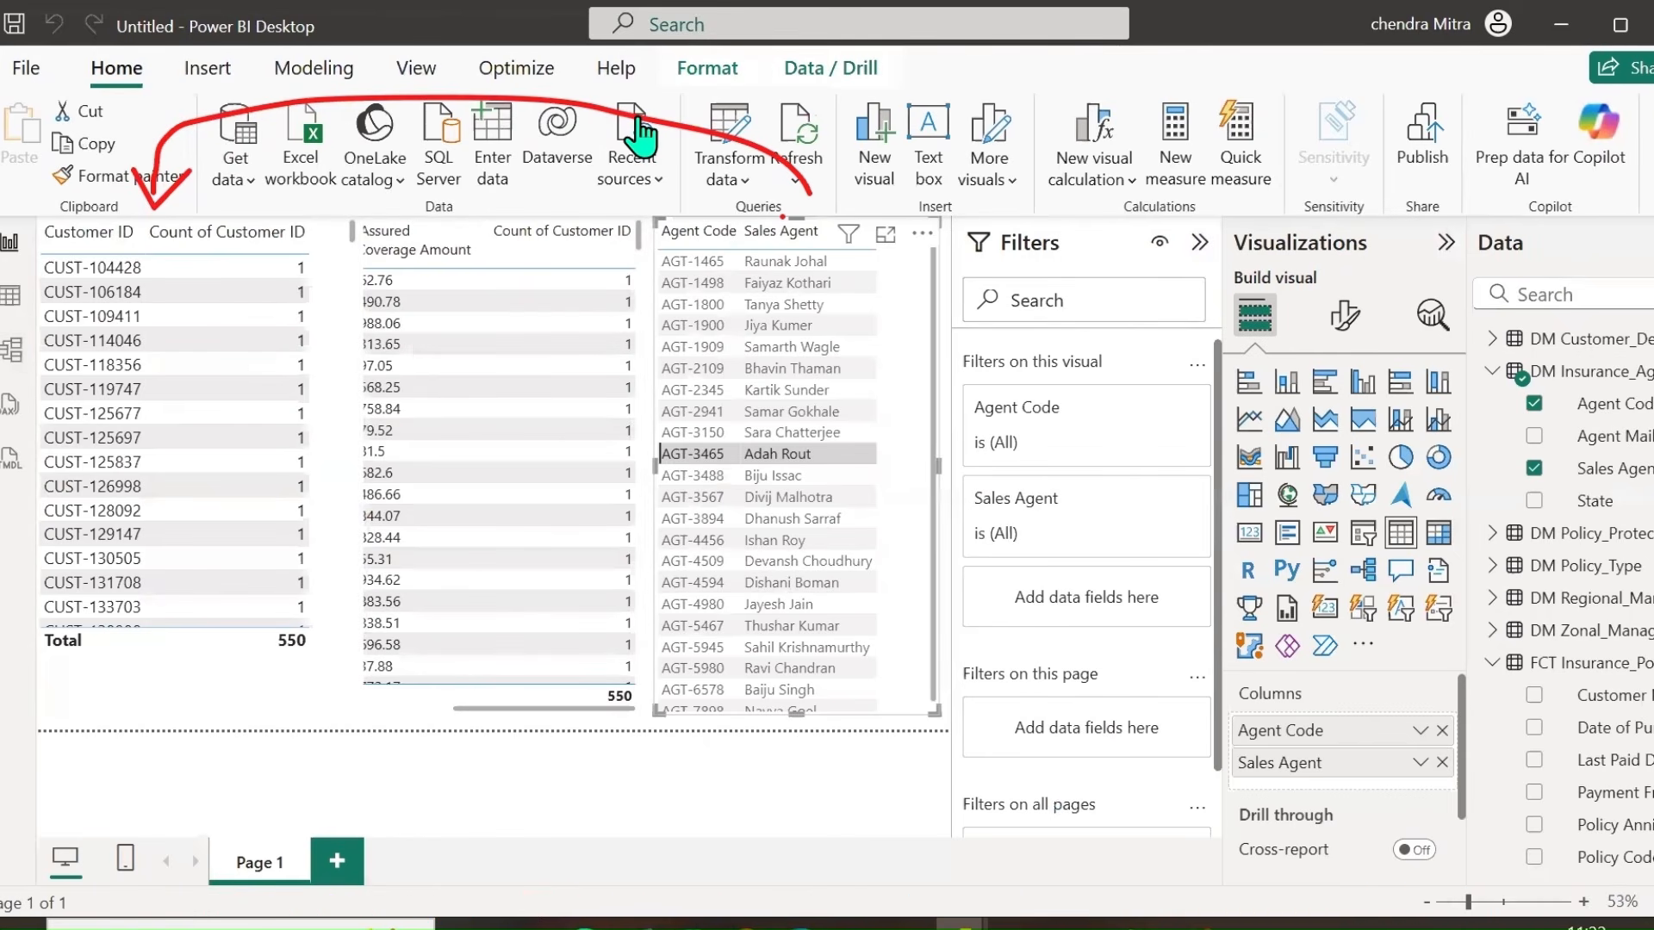
{"action": "mouse_move", "coordinate": [831, 737]}
{"action": "left_mouse_down"}
{"action": "mouse_move", "coordinate": [383, 831]}
{"action": "mouse_move", "coordinate": [232, 654]}
{"action": "mouse_move", "coordinate": [211, 694]}
{"action": "mouse_move", "coordinate": [263, 663]}
{"action": "left_mouse_up"}
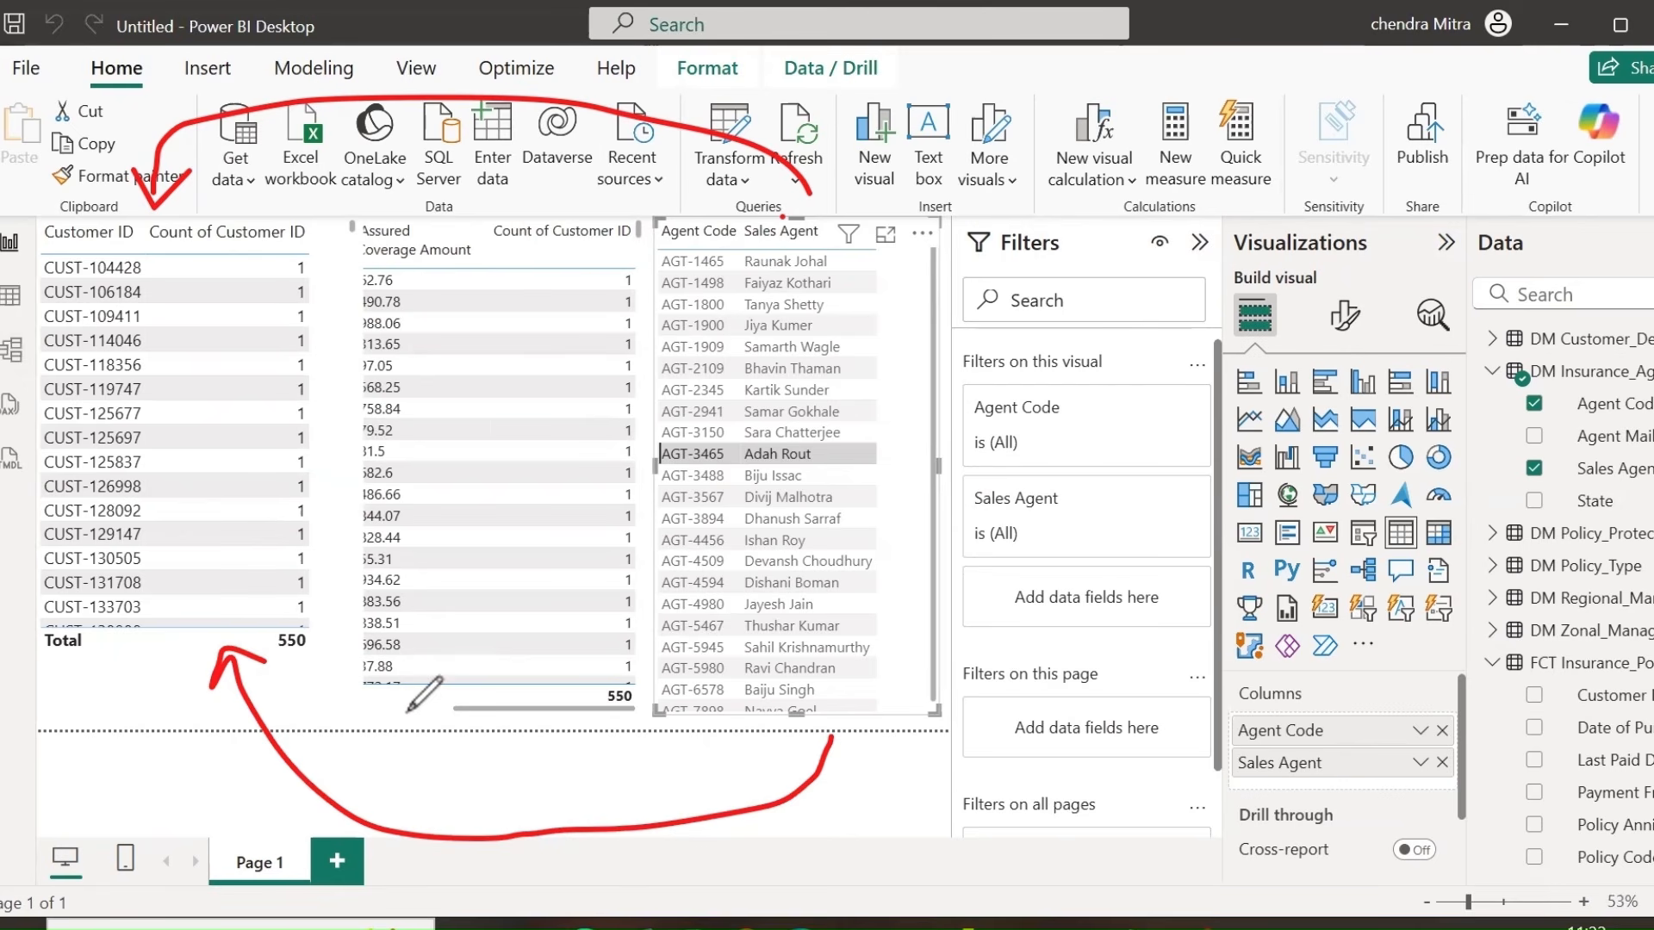
{"action": "left_click", "coordinate": [686, 475]}
{"action": "left_click", "coordinate": [689, 499]}
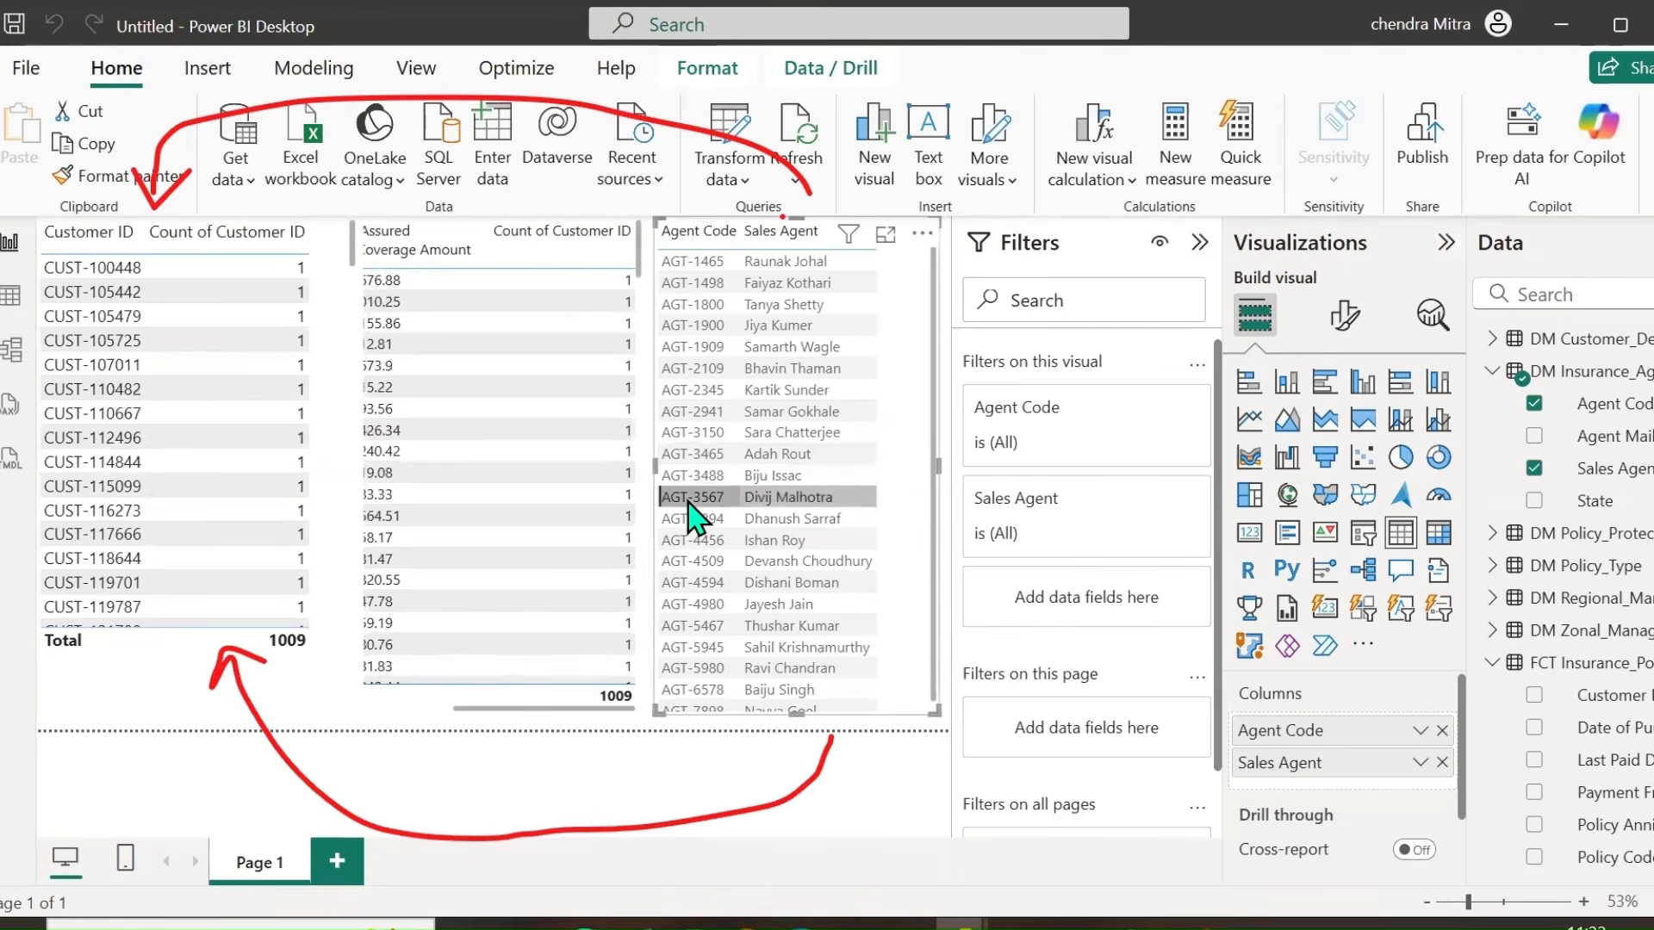
{"action": "left_click", "coordinate": [693, 520]}
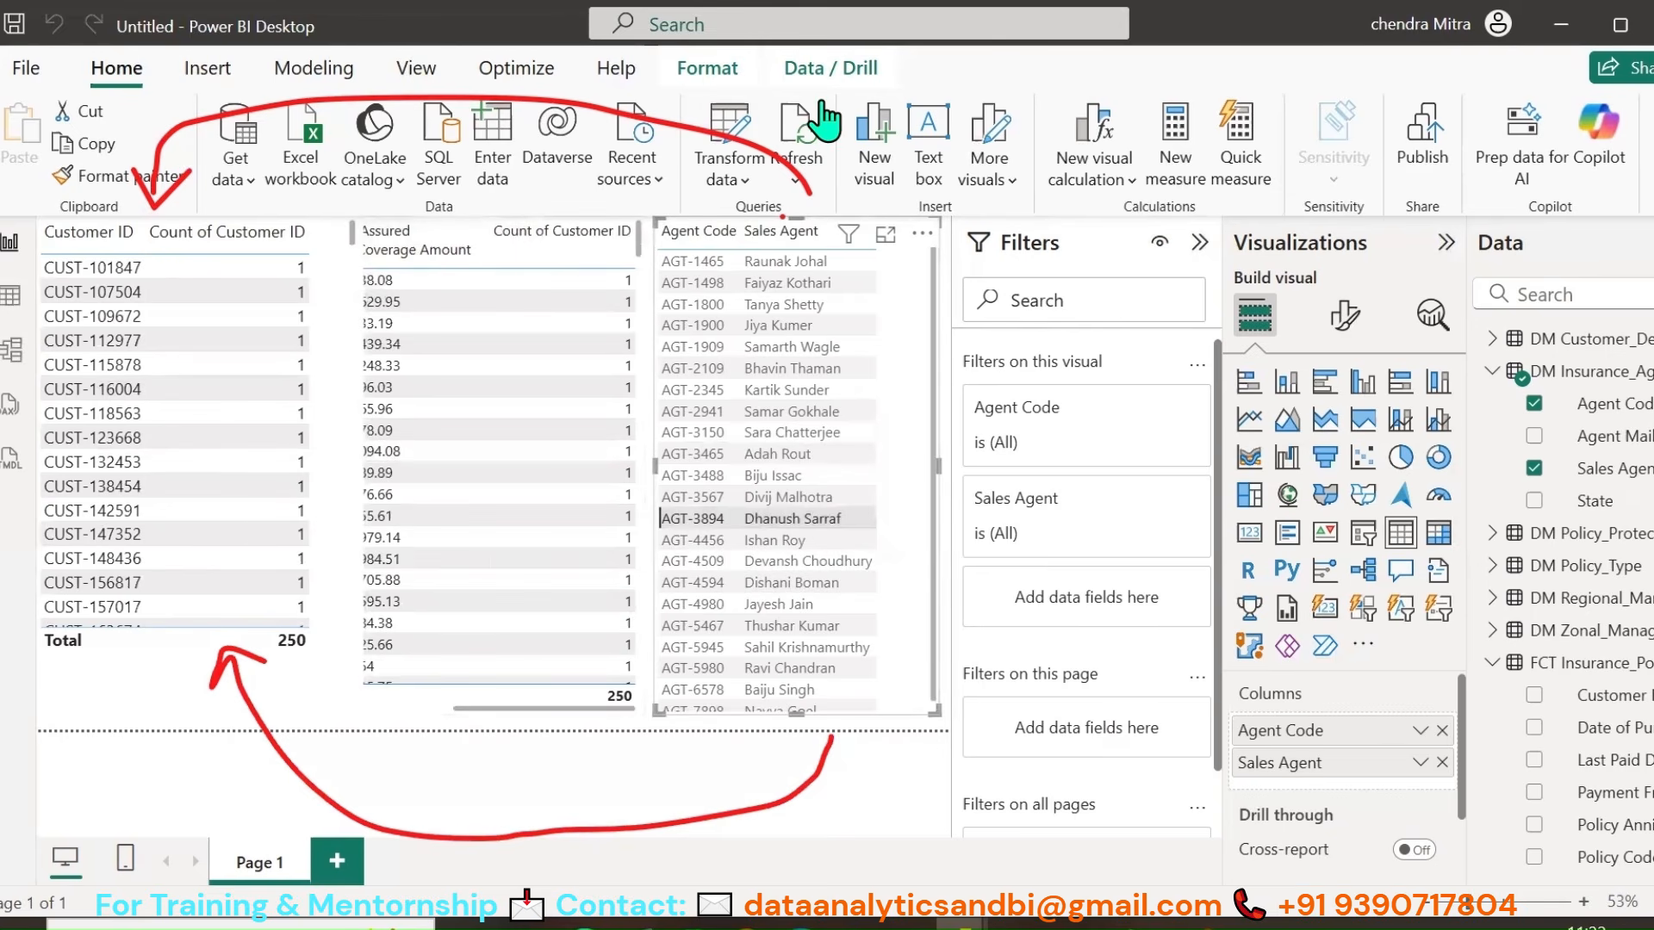
{"action": "key", "text": "ctrl+shift+5"}
{"action": "mouse_move", "coordinate": [598, 299]}
{"action": "left_mouse_down"}
{"action": "mouse_move", "coordinate": [155, 177]}
{"action": "mouse_move", "coordinate": [185, 753]}
{"action": "mouse_move", "coordinate": [295, 613]}
{"action": "left_mouse_up"}
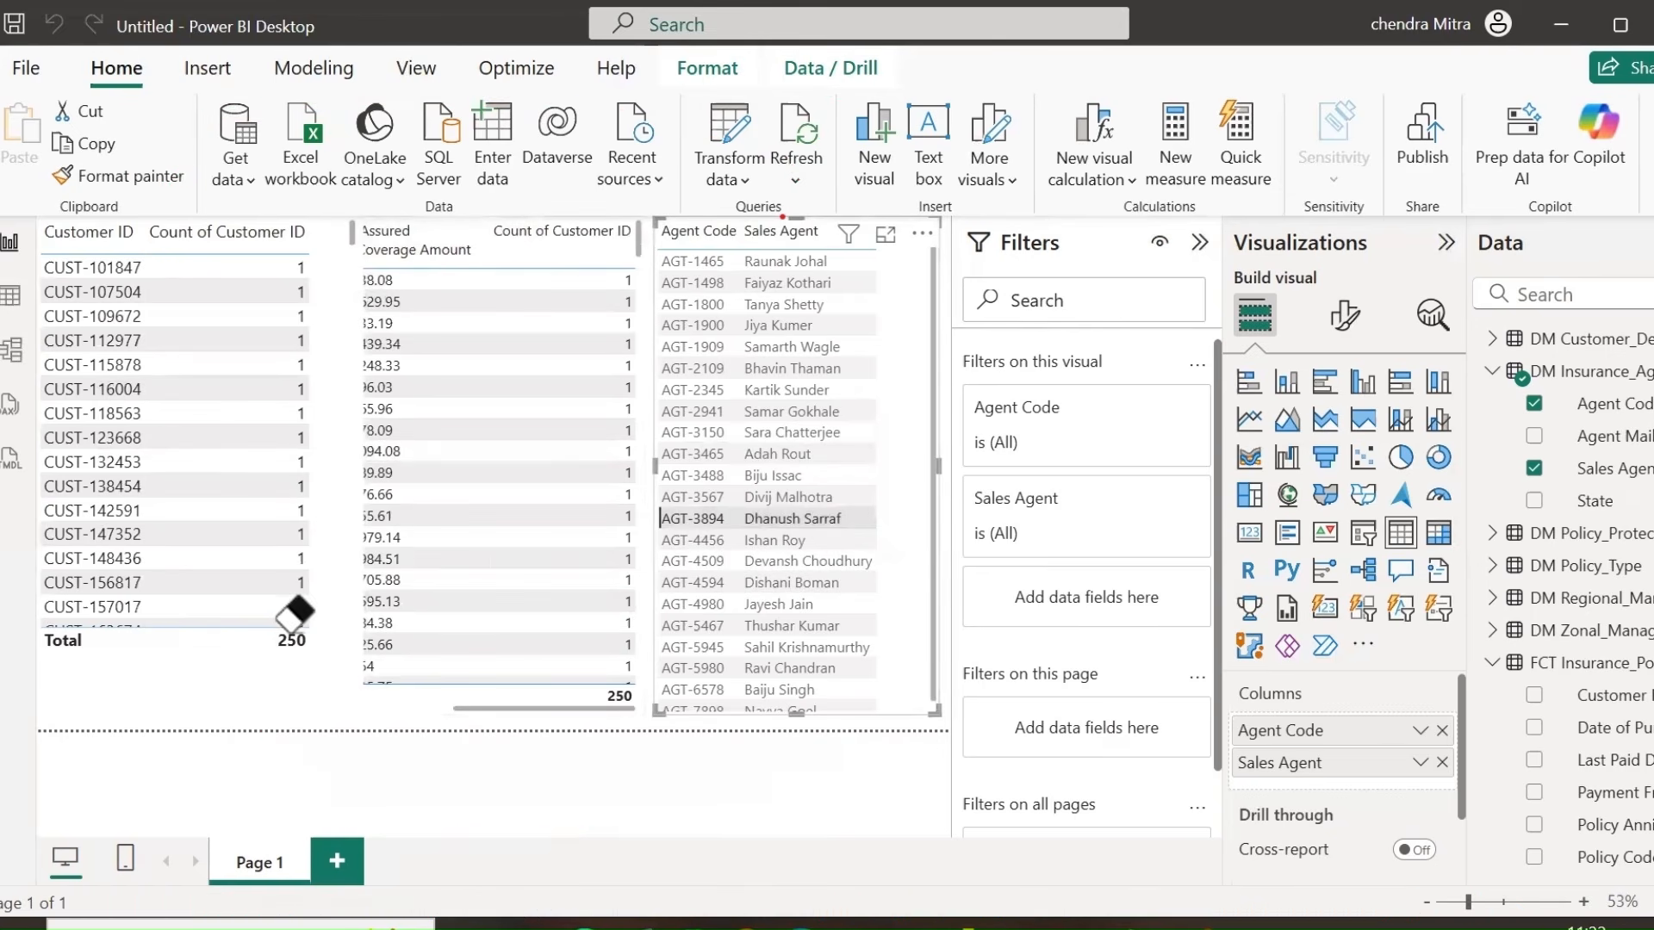
Step: Open the model view and trace the filter path from the agent table through the policy table to the customer table with temporary pen marks
{"action": "left_click", "coordinate": [11, 348]}
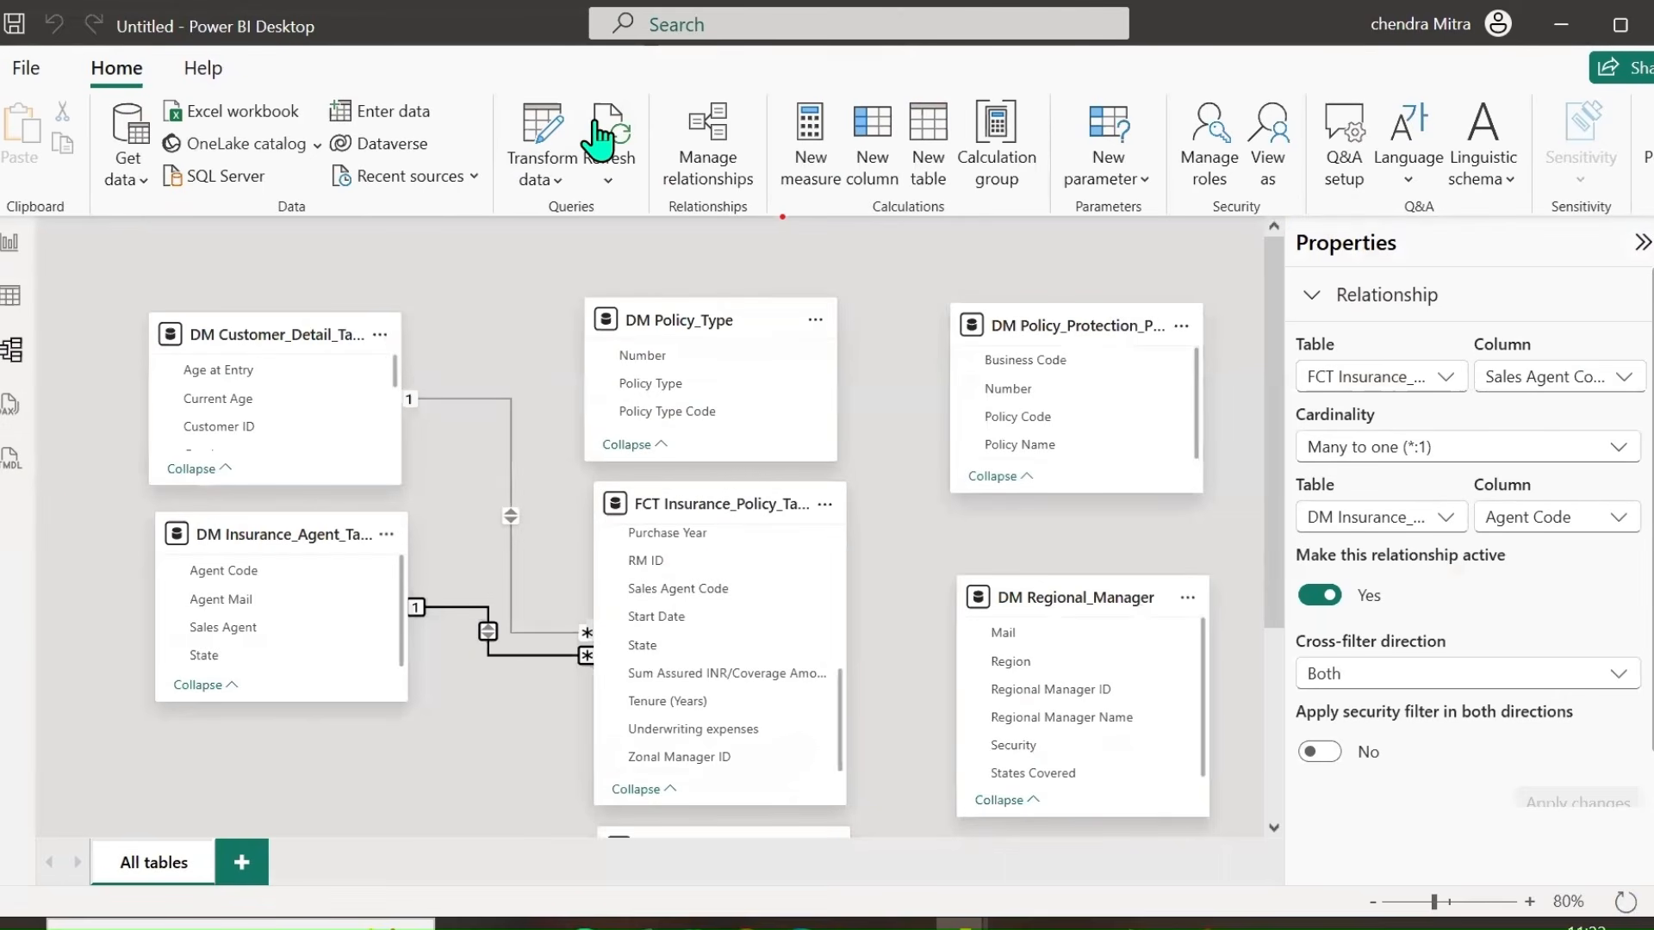
{"action": "key", "text": "ctrl+shift+3"}
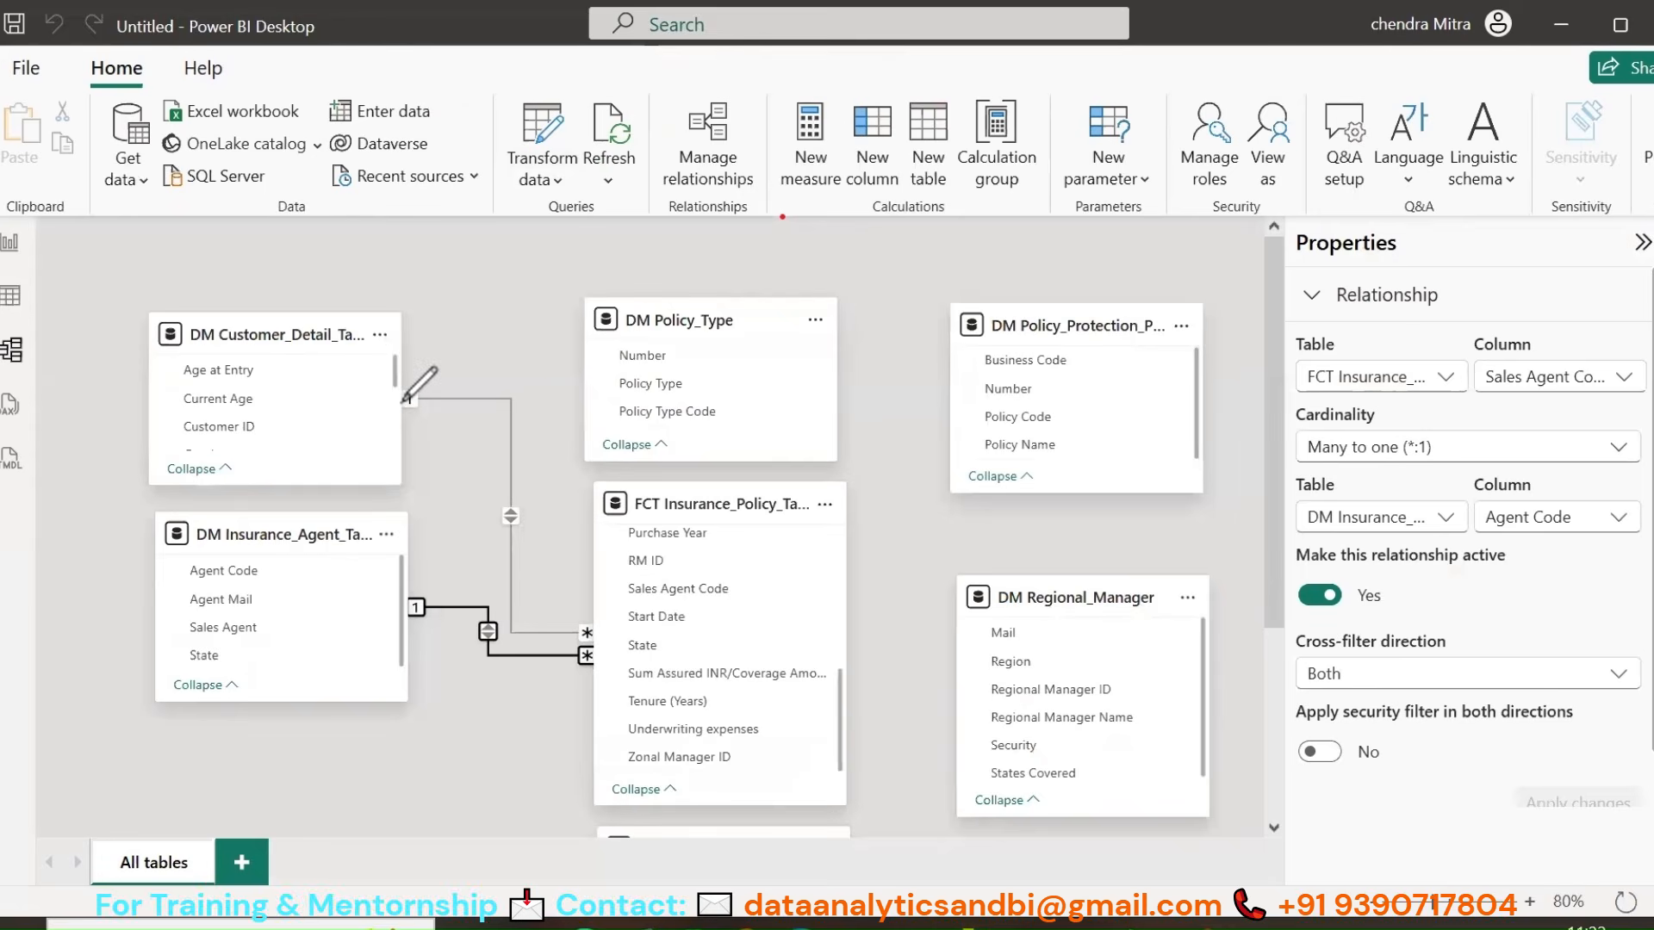
{"action": "left_click_drag", "start_coordinate": [436, 402], "coordinate": [487, 401]}
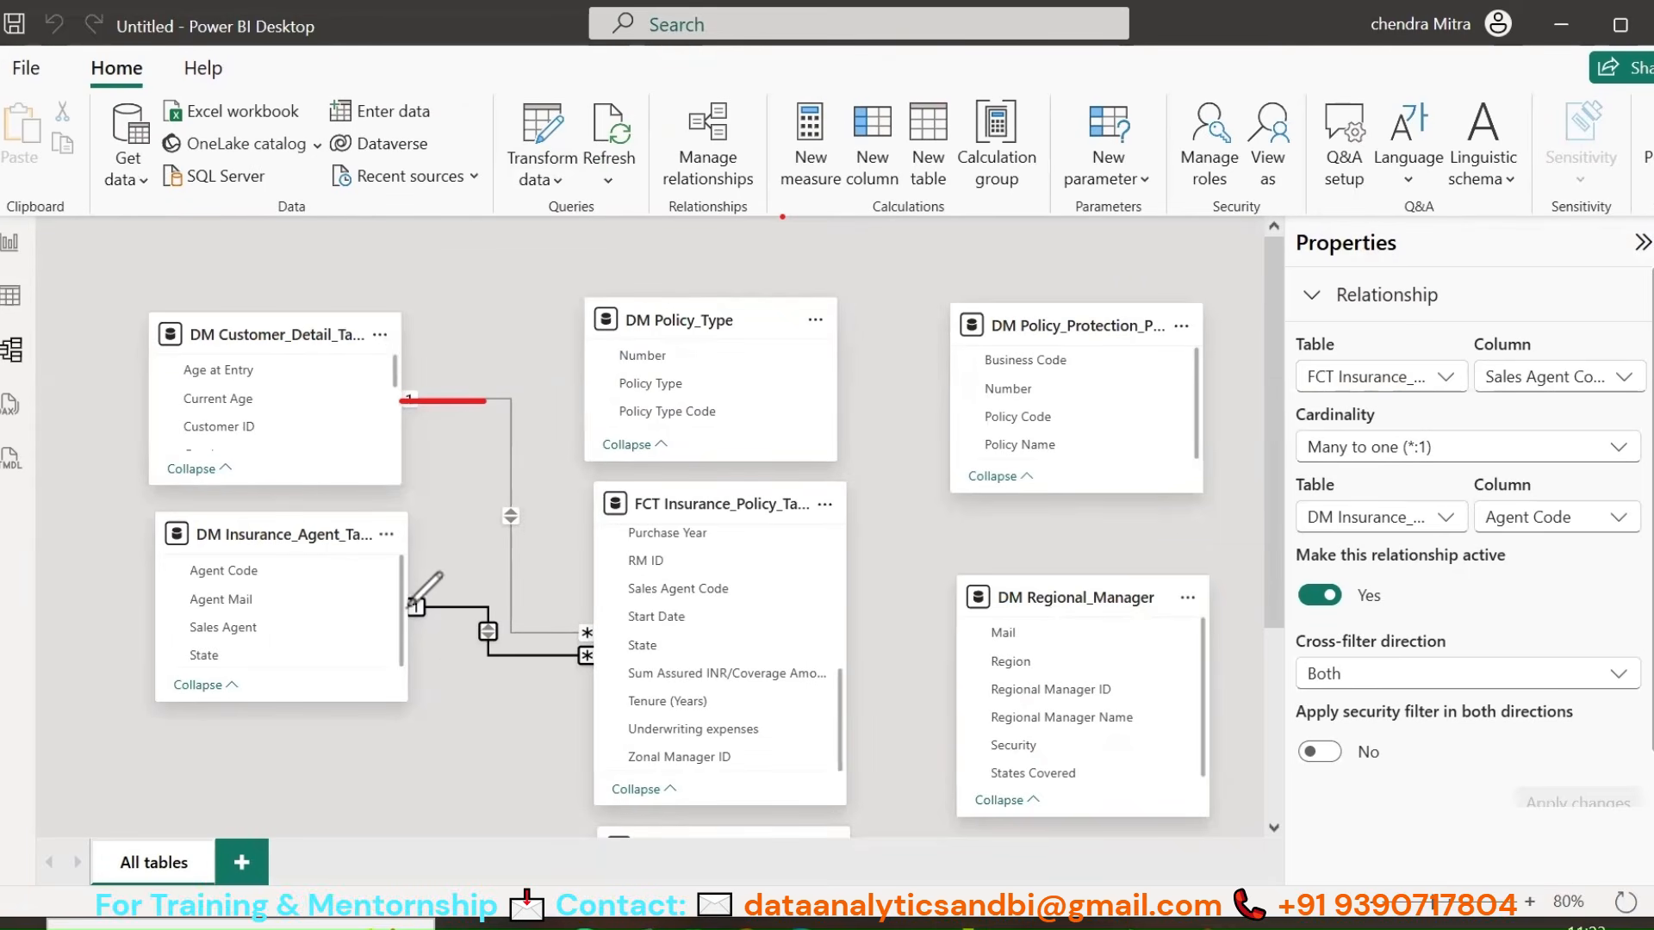
{"action": "left_click_drag", "start_coordinate": [416, 575], "coordinate": [609, 567]}
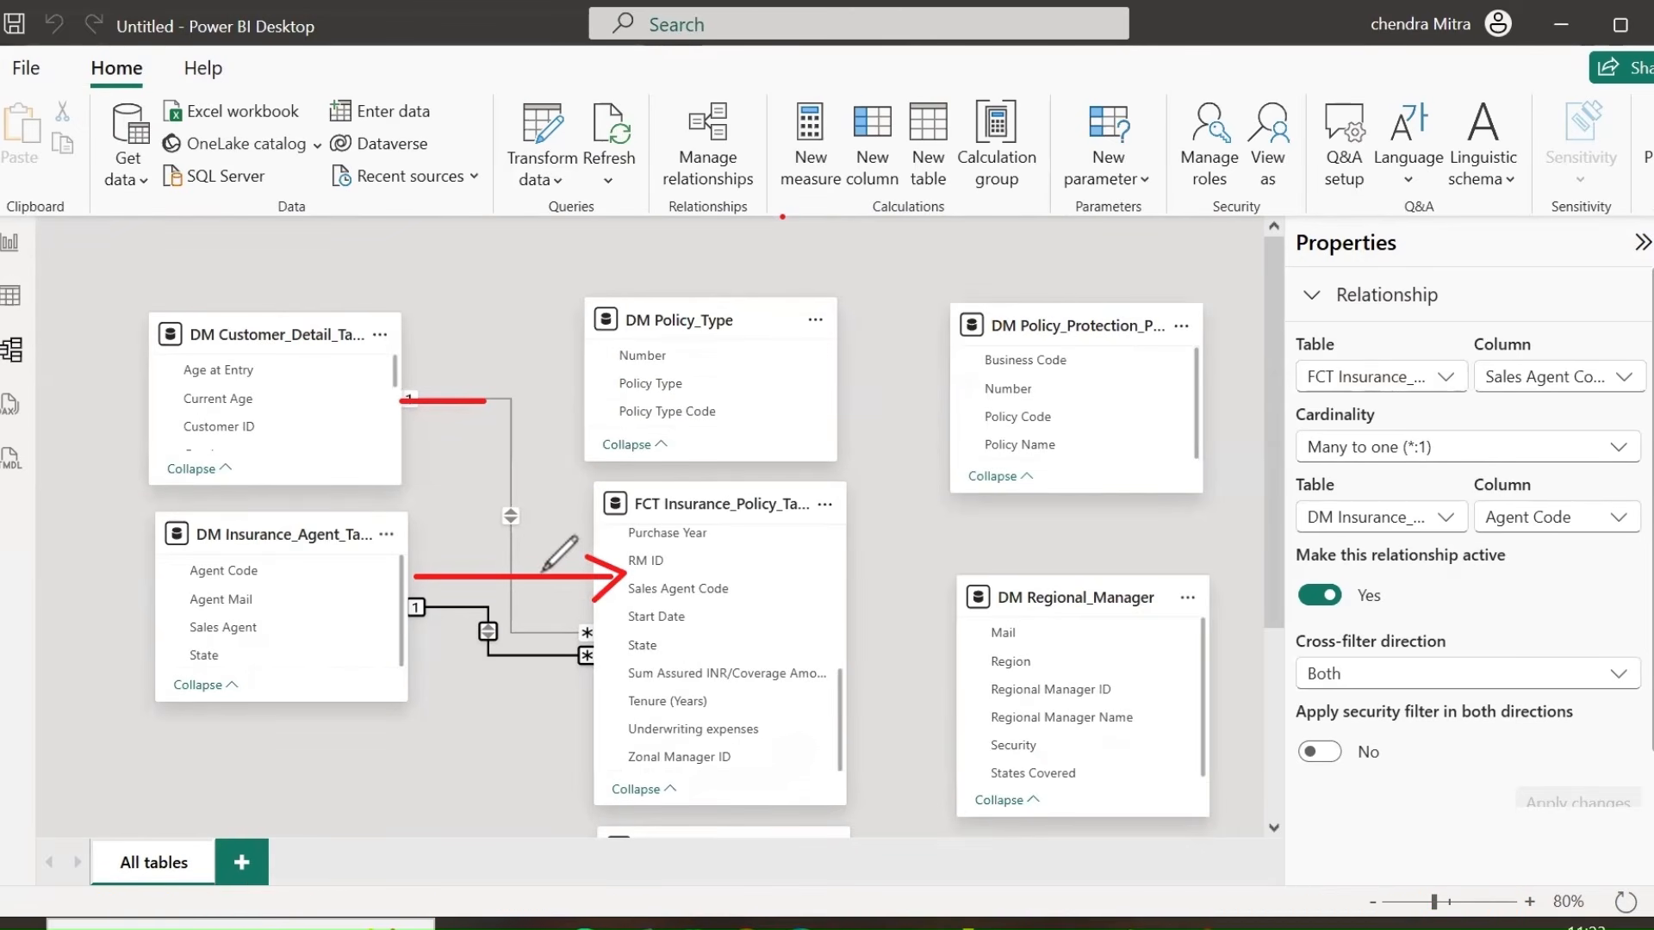
{"action": "left_click_drag", "start_coordinate": [545, 521], "coordinate": [545, 566]}
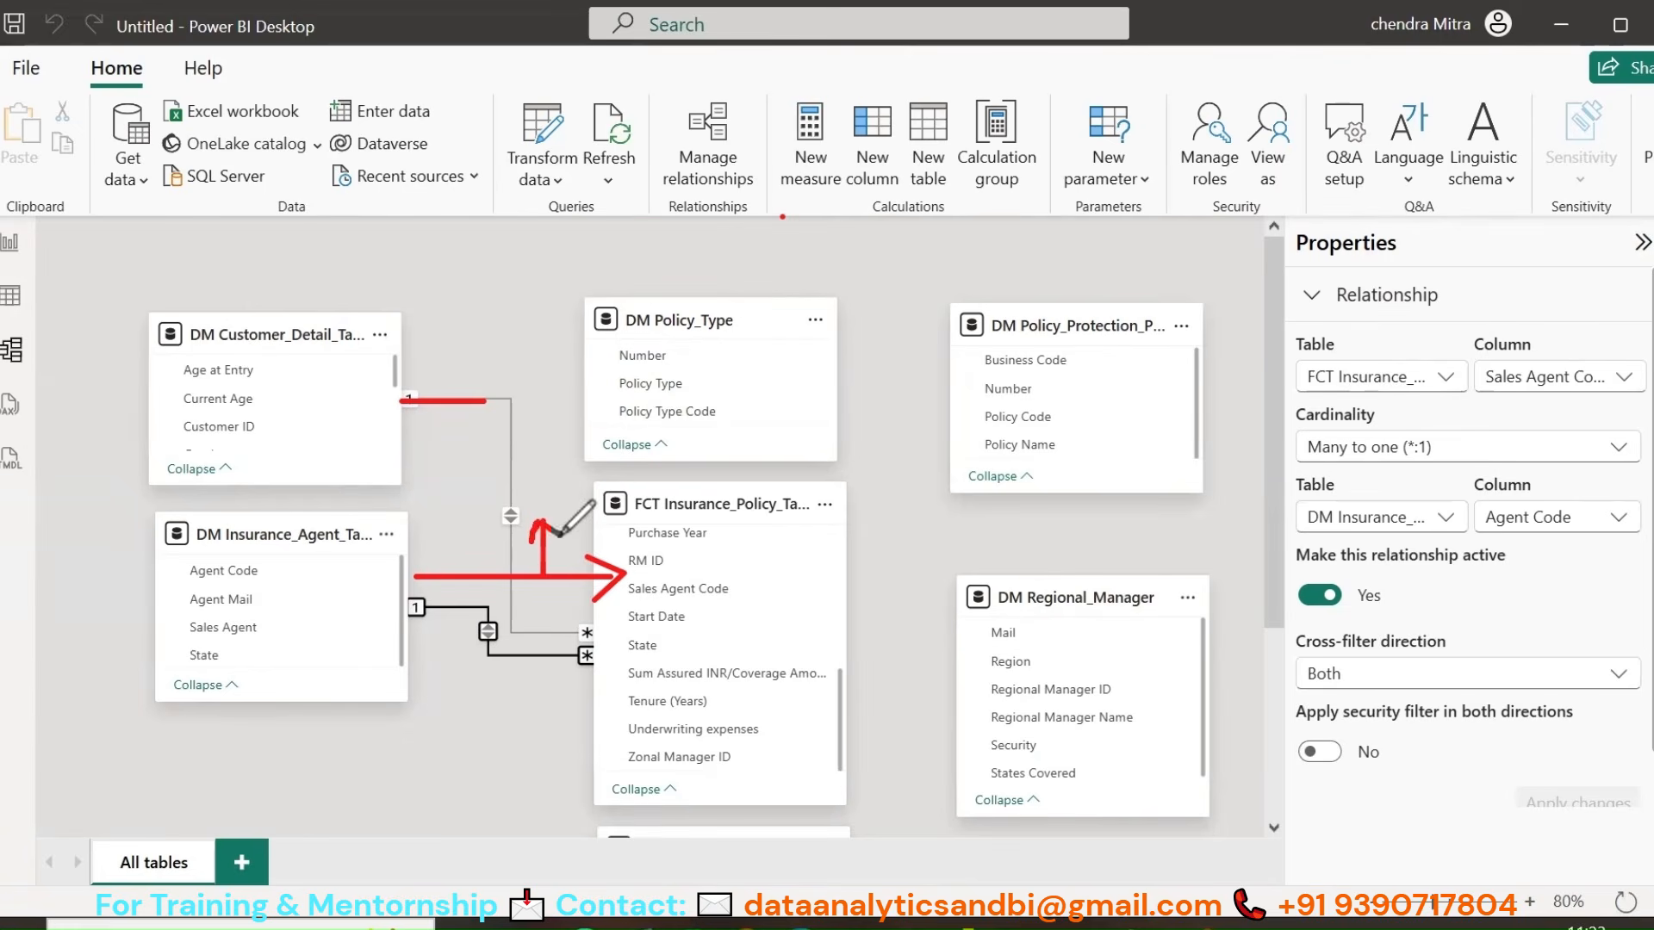
{"action": "mouse_move", "coordinate": [546, 512]}
{"action": "left_mouse_down"}
{"action": "mouse_move", "coordinate": [547, 392]}
{"action": "mouse_move", "coordinate": [465, 402]}
{"action": "left_mouse_up"}
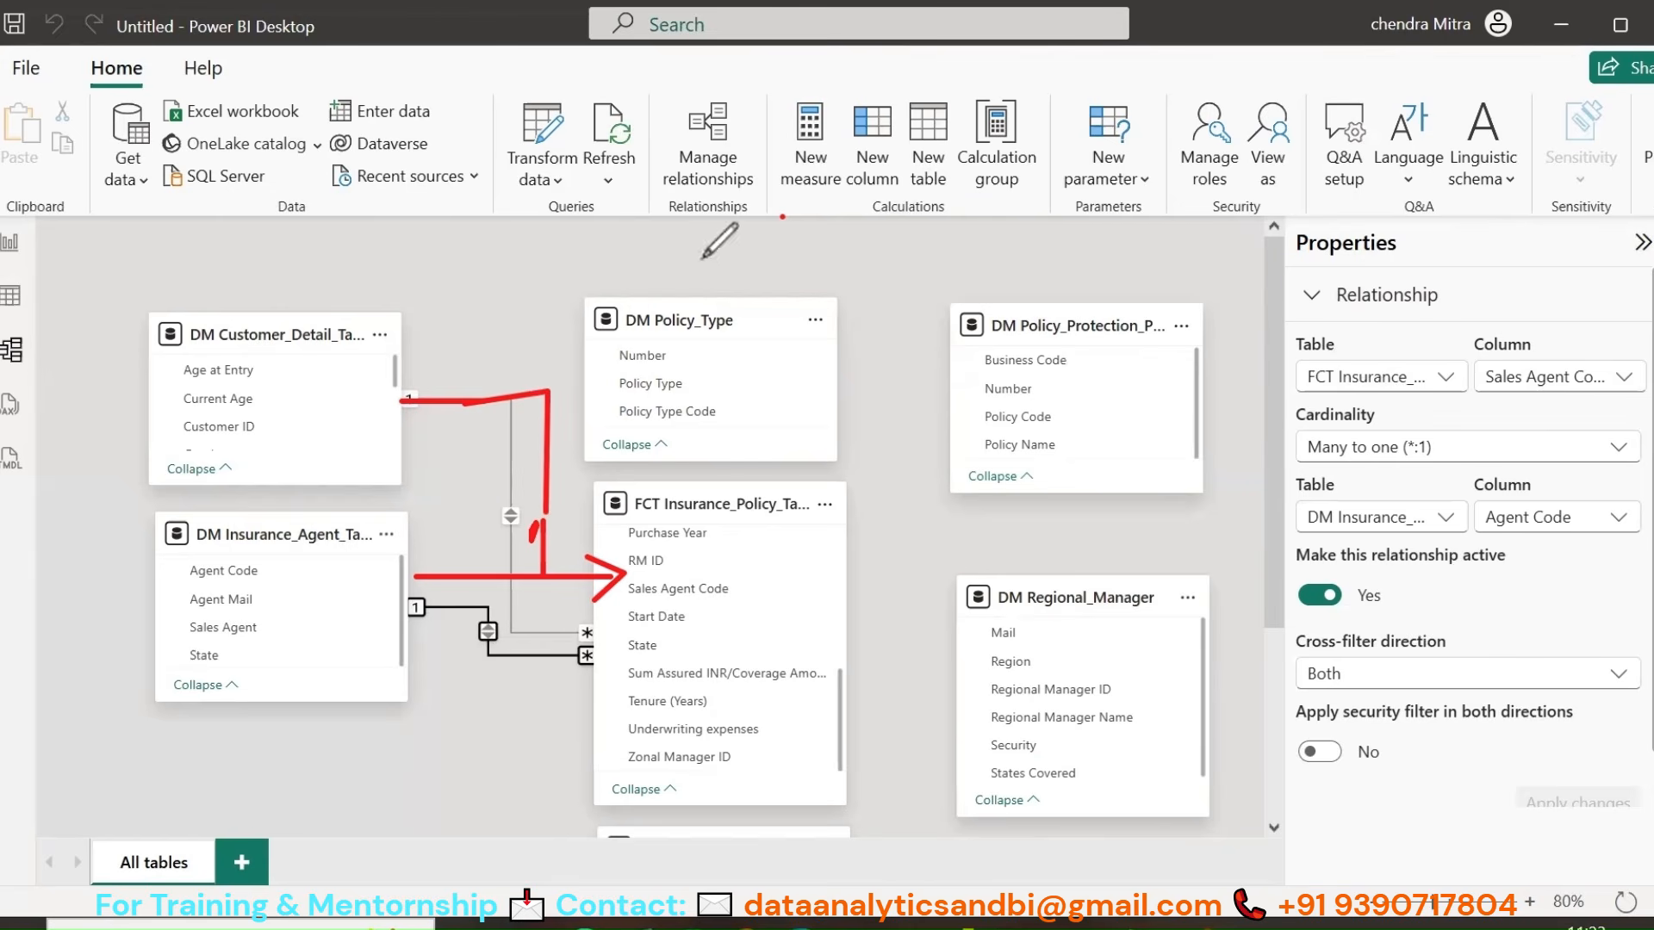
{"action": "left_click", "coordinate": [469, 694]}
{"action": "mouse_move", "coordinate": [546, 575]}
{"action": "left_mouse_down"}
{"action": "mouse_move", "coordinate": [559, 443]}
{"action": "mouse_move", "coordinate": [422, 421]}
{"action": "left_mouse_up"}
{"action": "left_click_drag", "start_coordinate": [668, 517], "coordinate": [643, 543]}
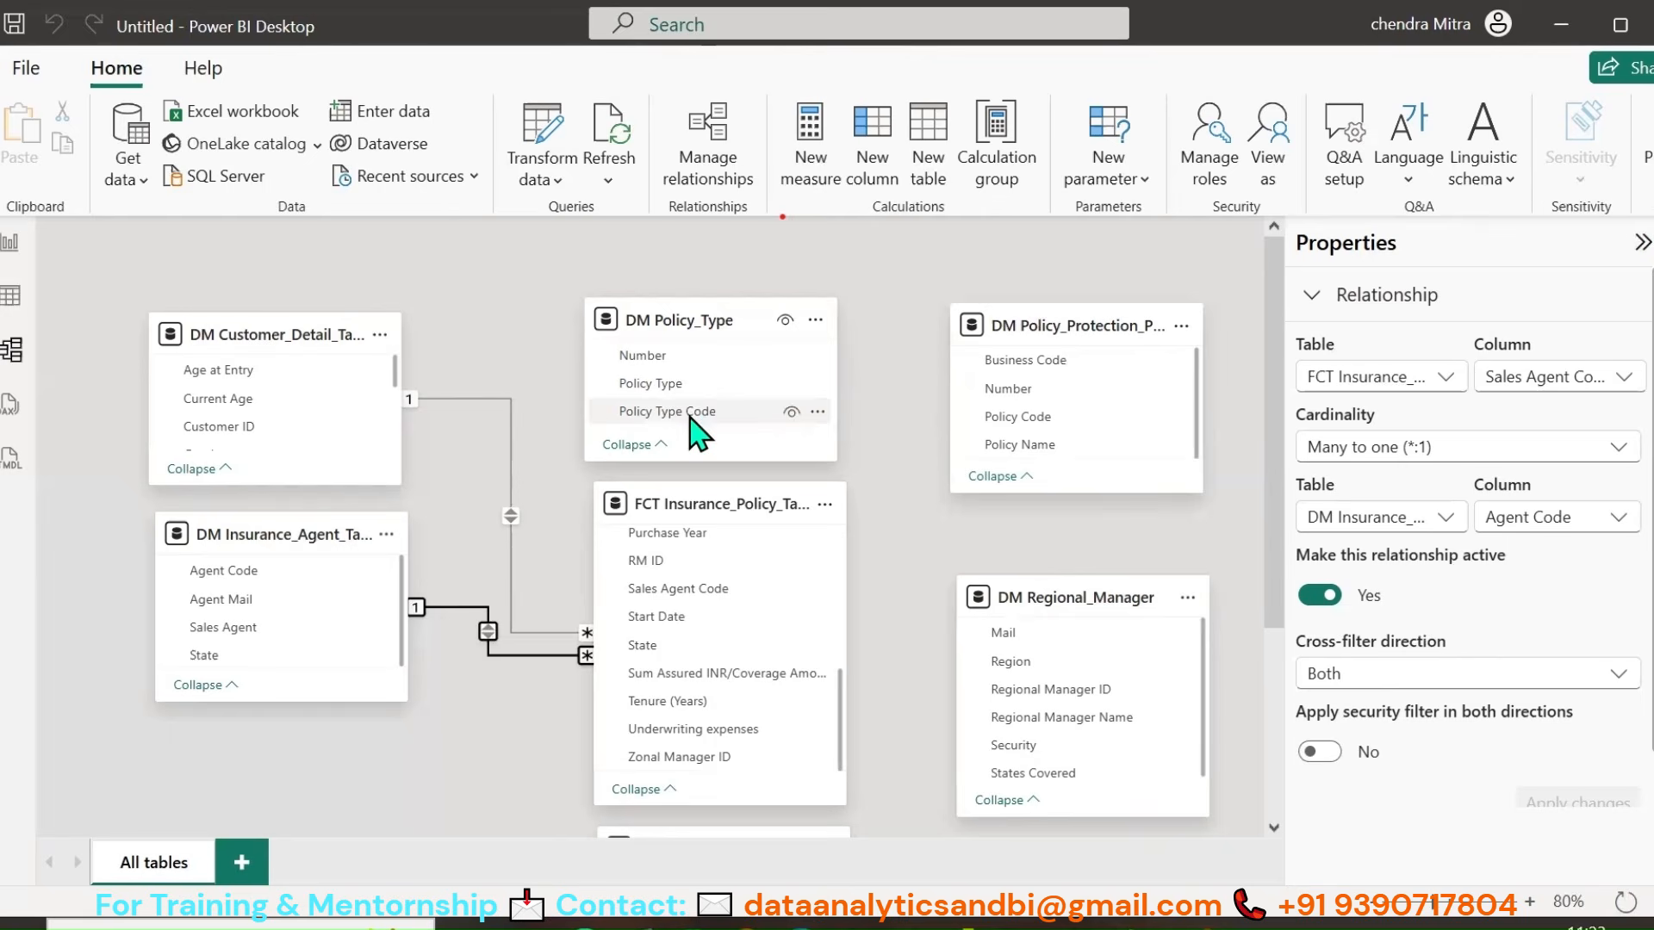
Step: Relate the policy table's Policy Type Code to Policy Type Code in DM Policy_Type with cross-filter direction Both, and save the relationship
{"action": "scroll", "coordinate": [728, 641], "scroll_direction": "up", "scroll_amount": 3}
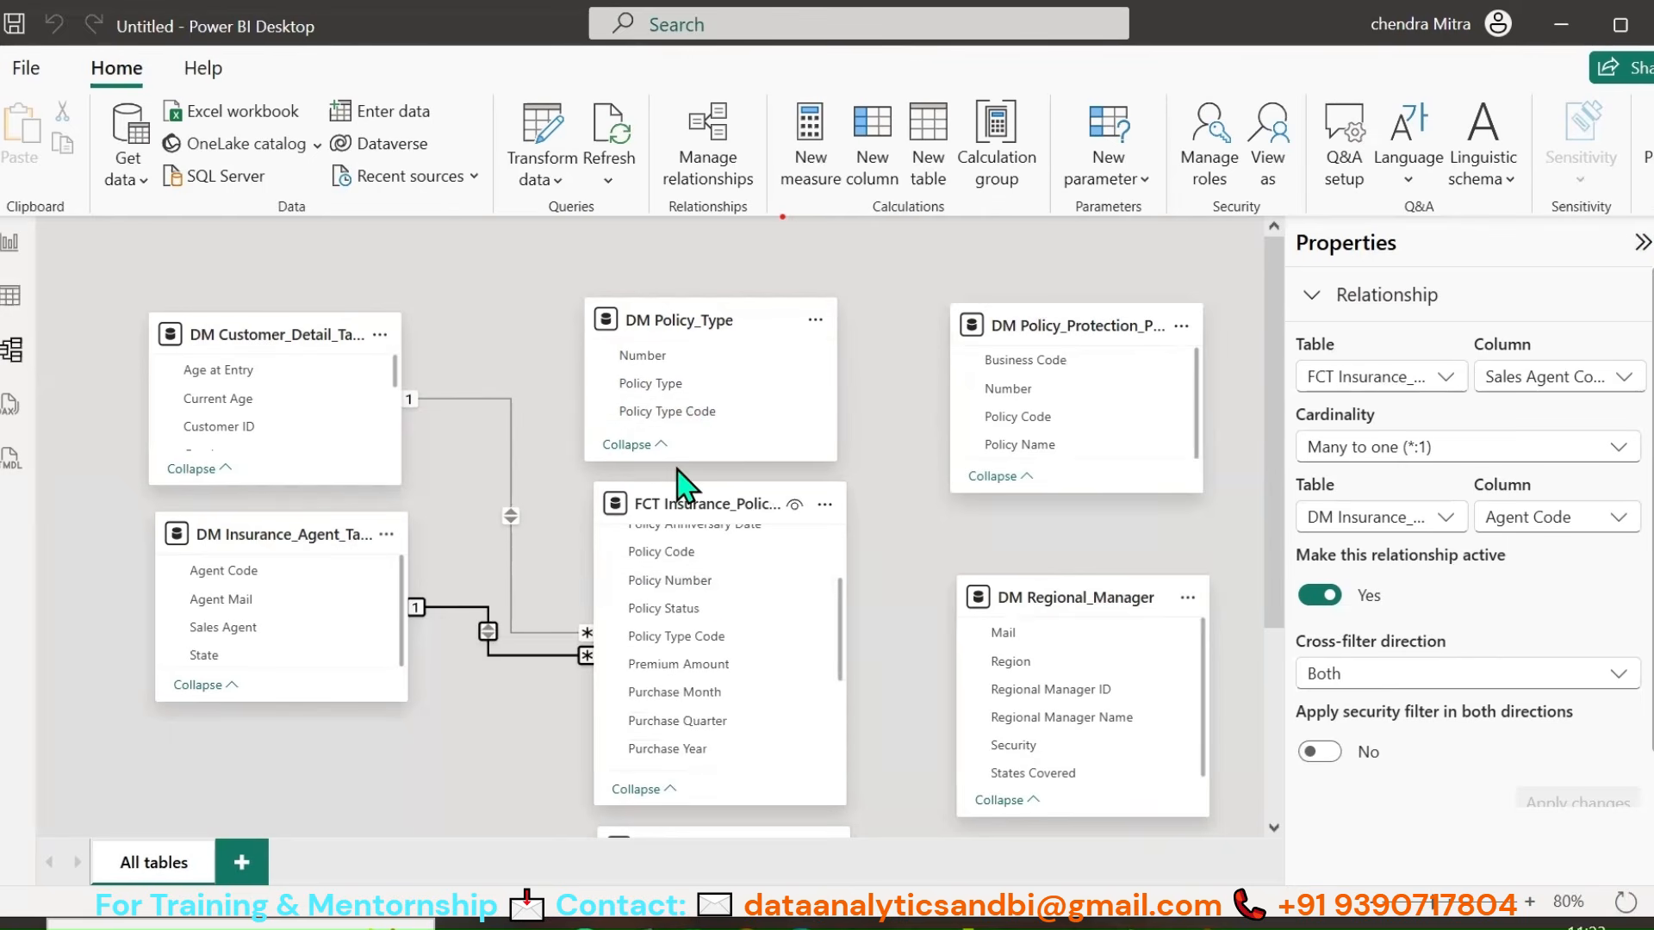
{"action": "left_click", "coordinate": [694, 412]}
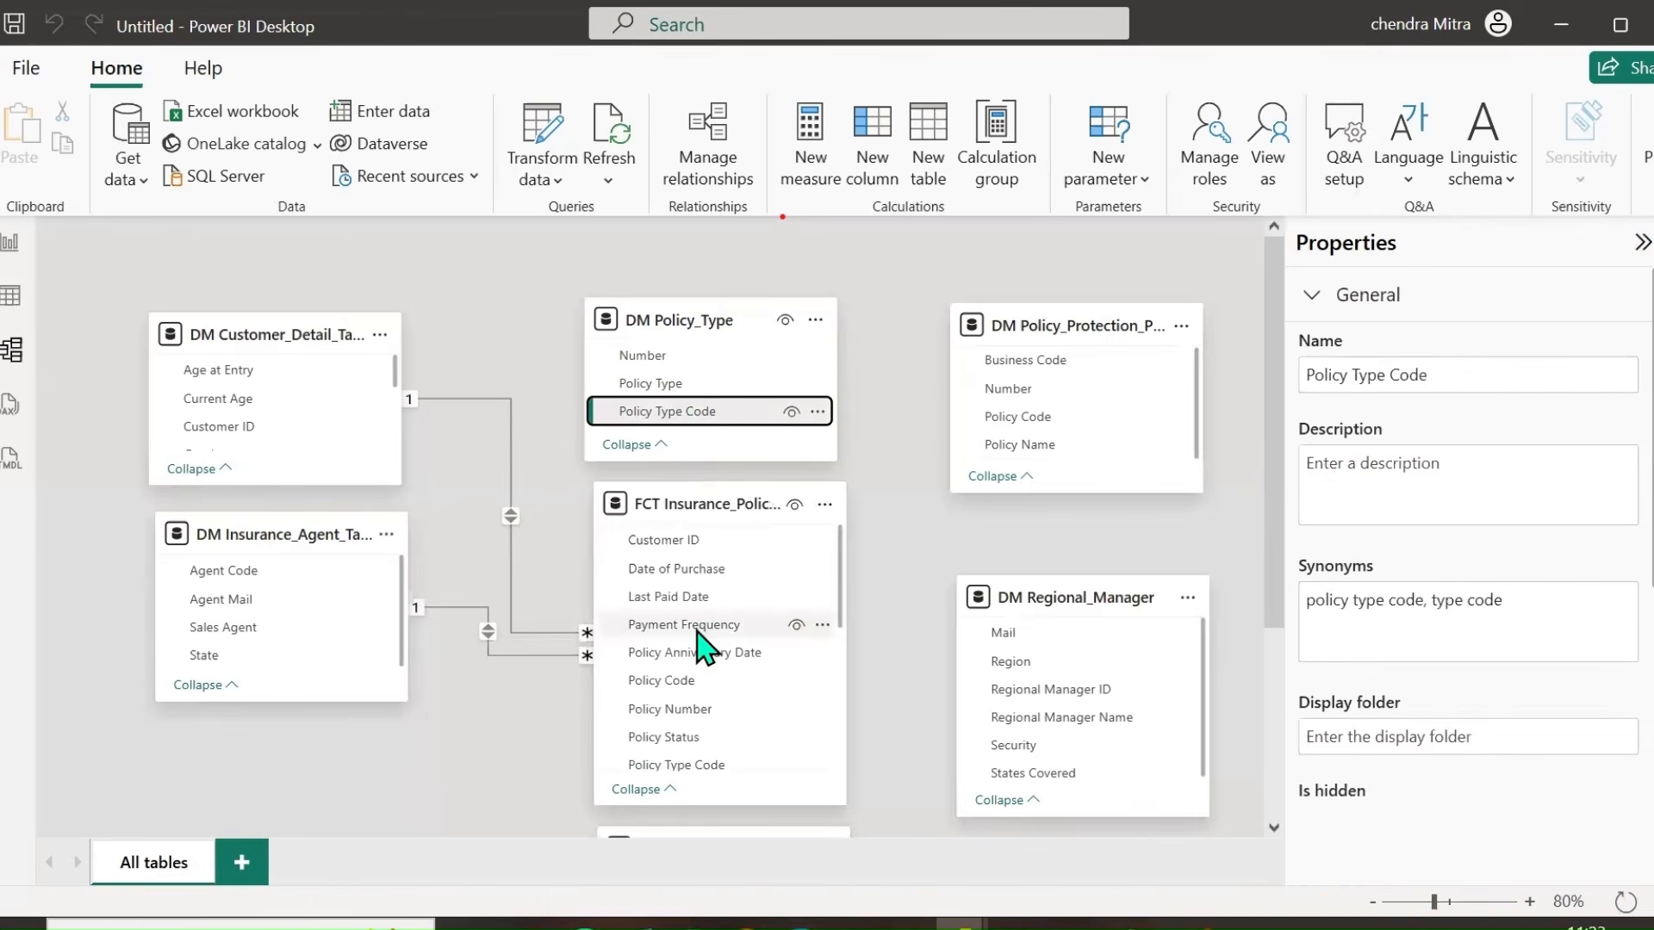
{"action": "left_click", "coordinate": [692, 765]}
{"action": "left_click_drag", "start_coordinate": [694, 768], "coordinate": [681, 405]}
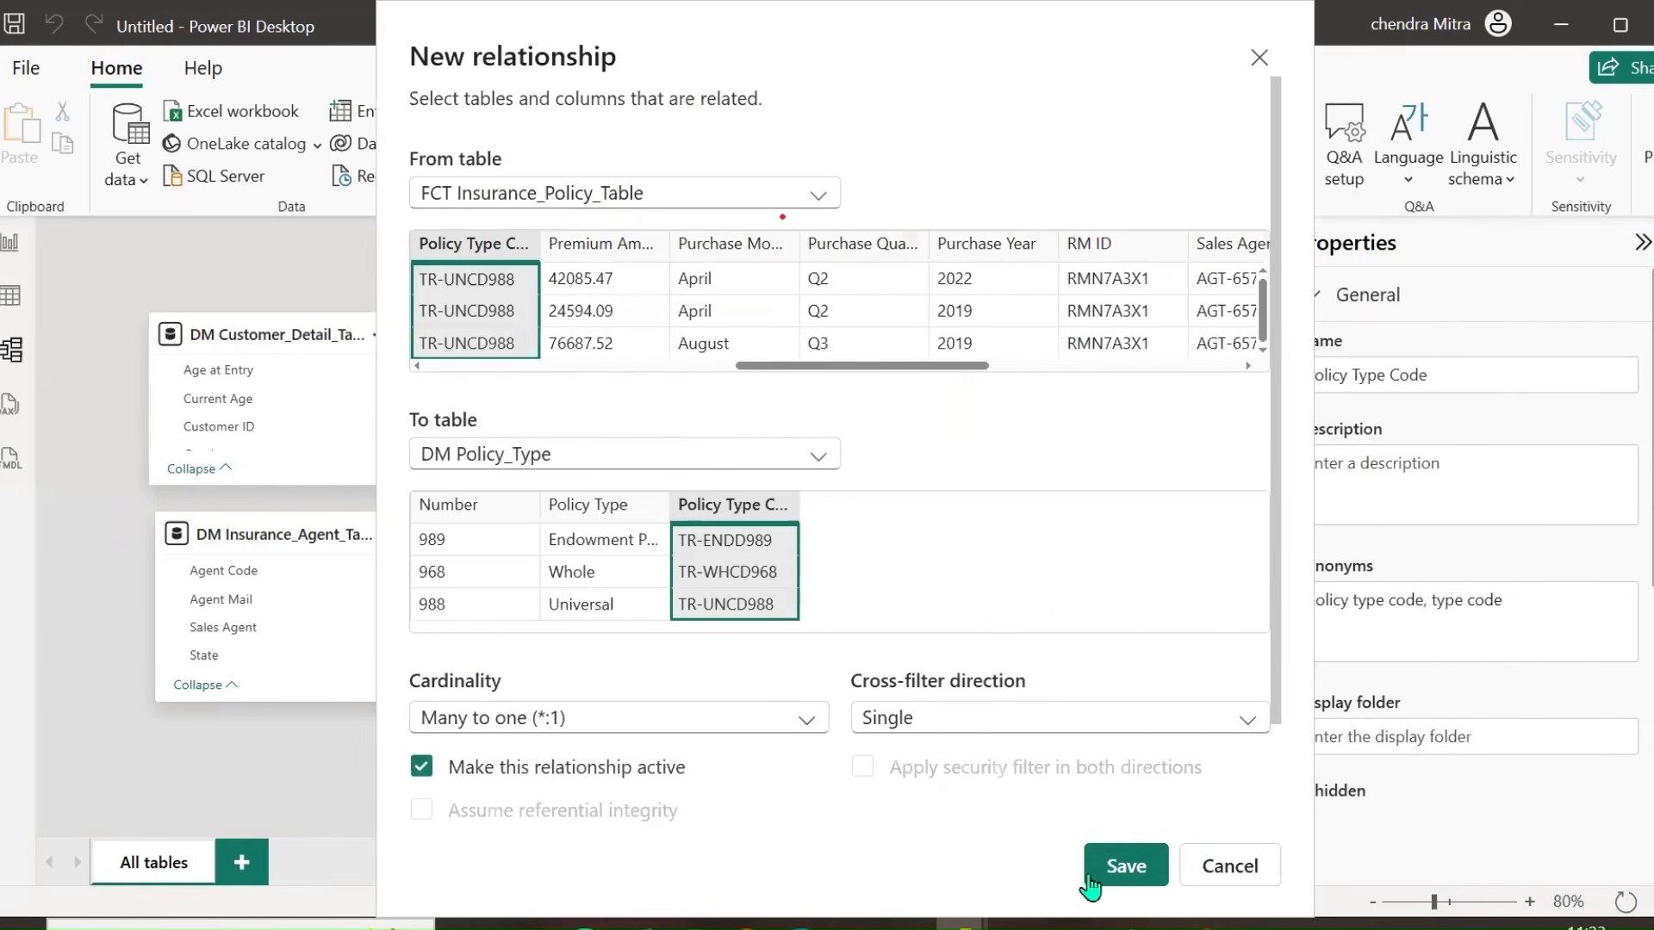
{"action": "left_click", "coordinate": [1055, 722]}
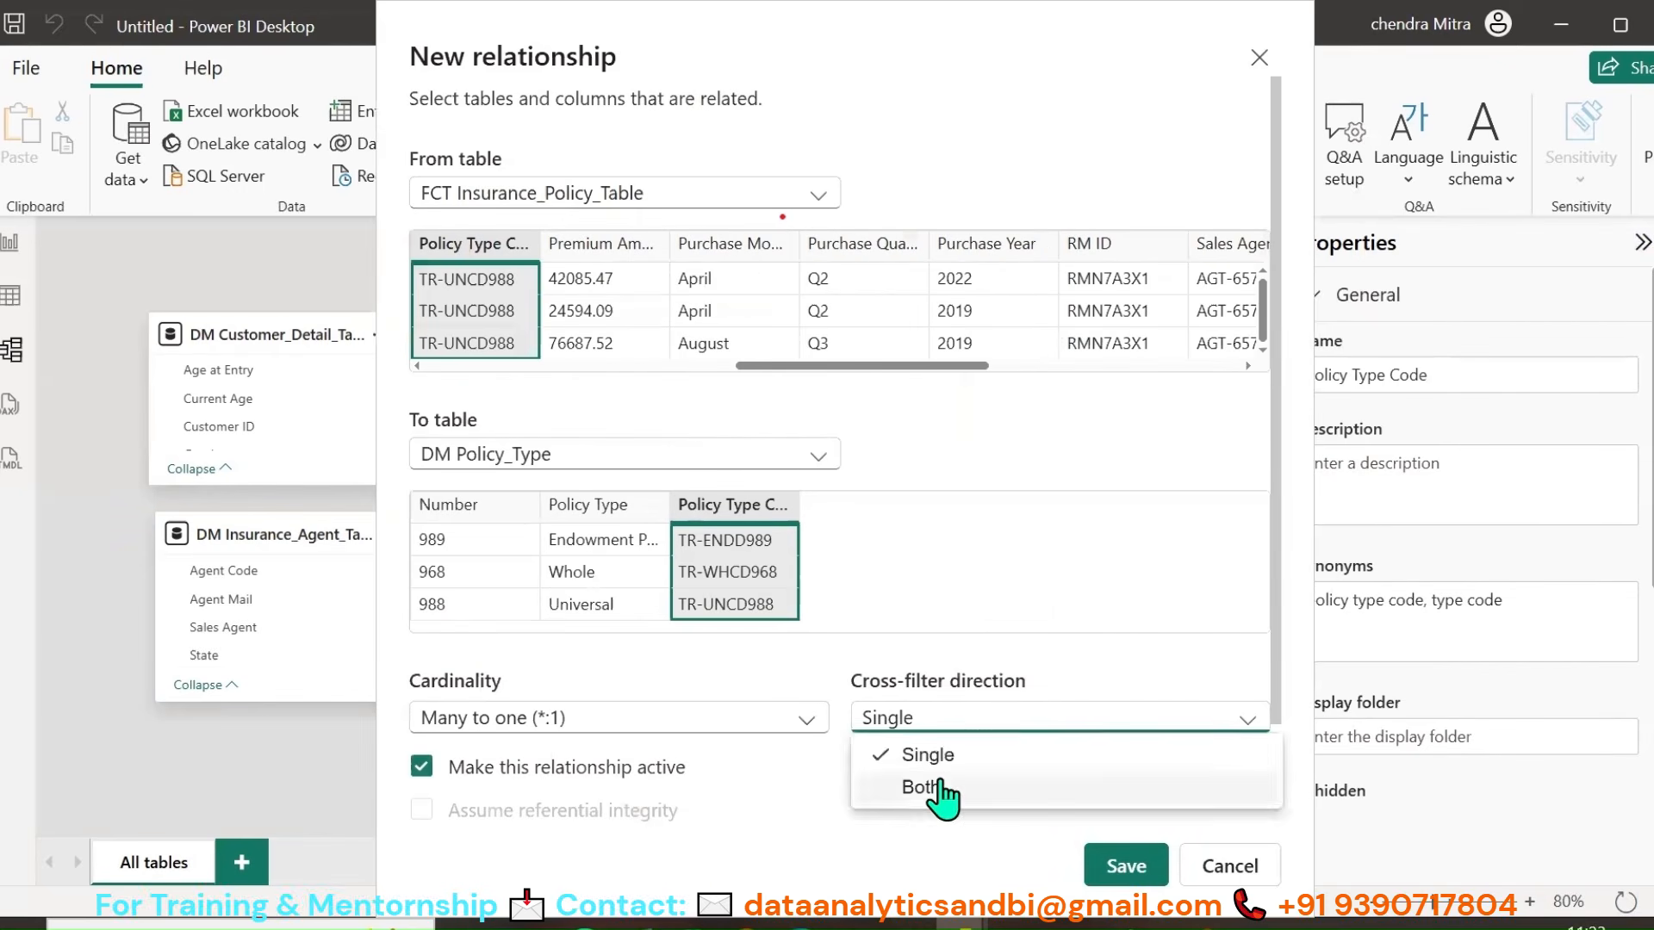
{"action": "left_click", "coordinate": [944, 795]}
{"action": "left_click", "coordinate": [1094, 868]}
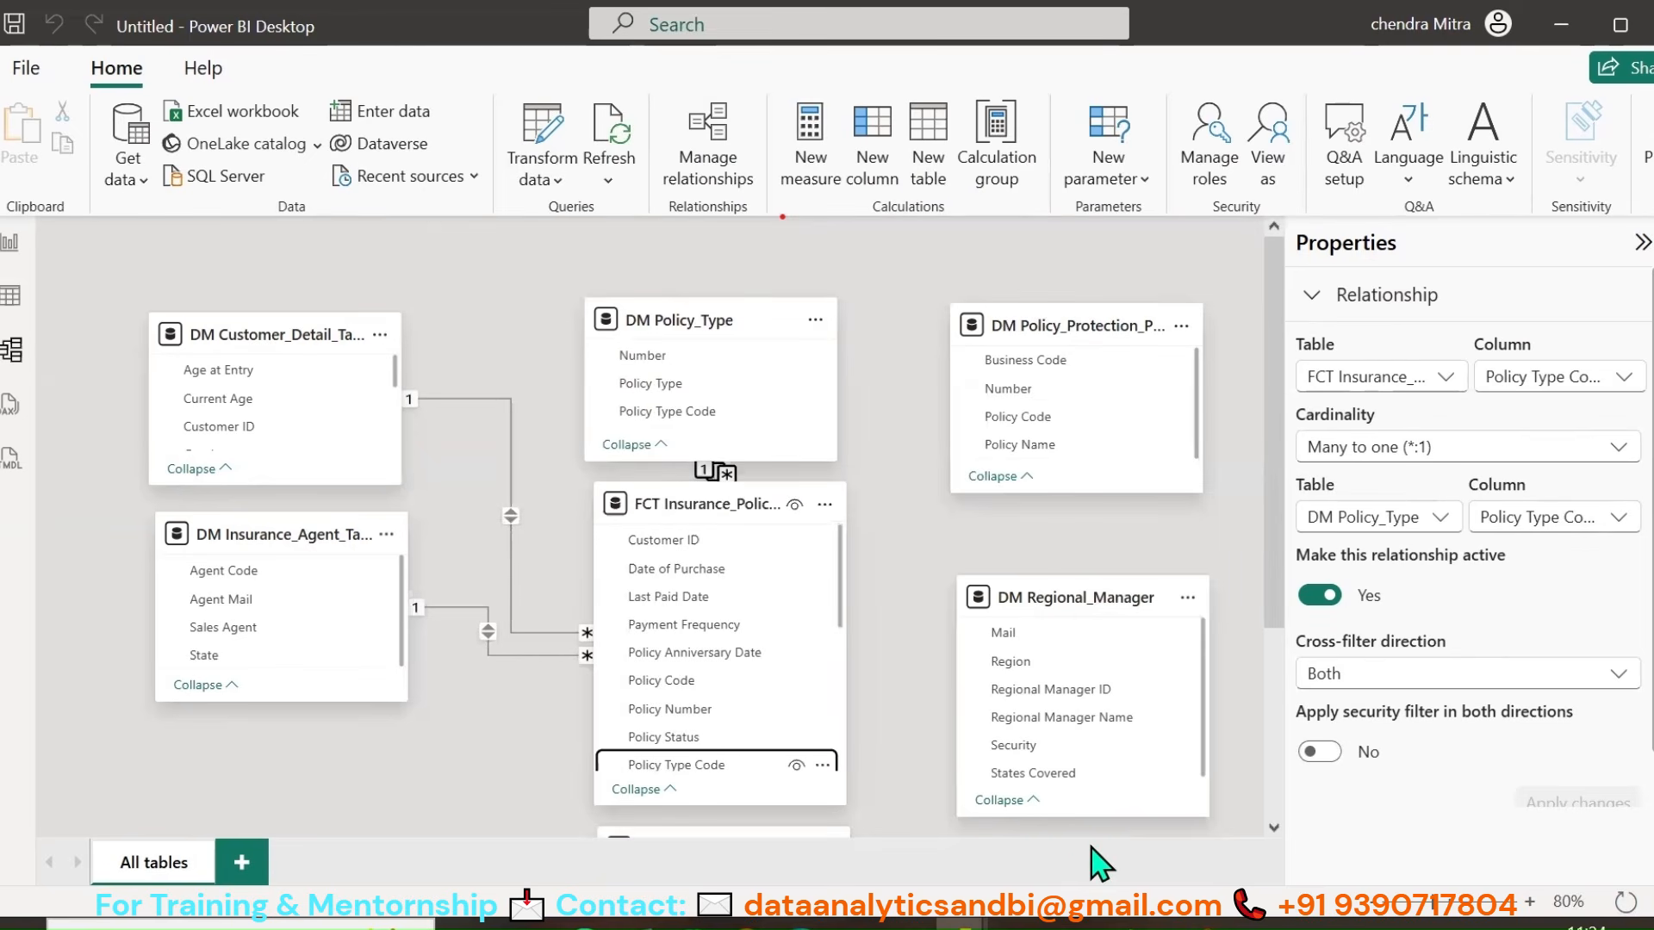
Step: Move the FCT Insurance_Policy_Table and DM Zonal_Manager tables down in the diagram to separate them from their neighbours
{"action": "left_click_drag", "start_coordinate": [685, 514], "coordinate": [686, 561]}
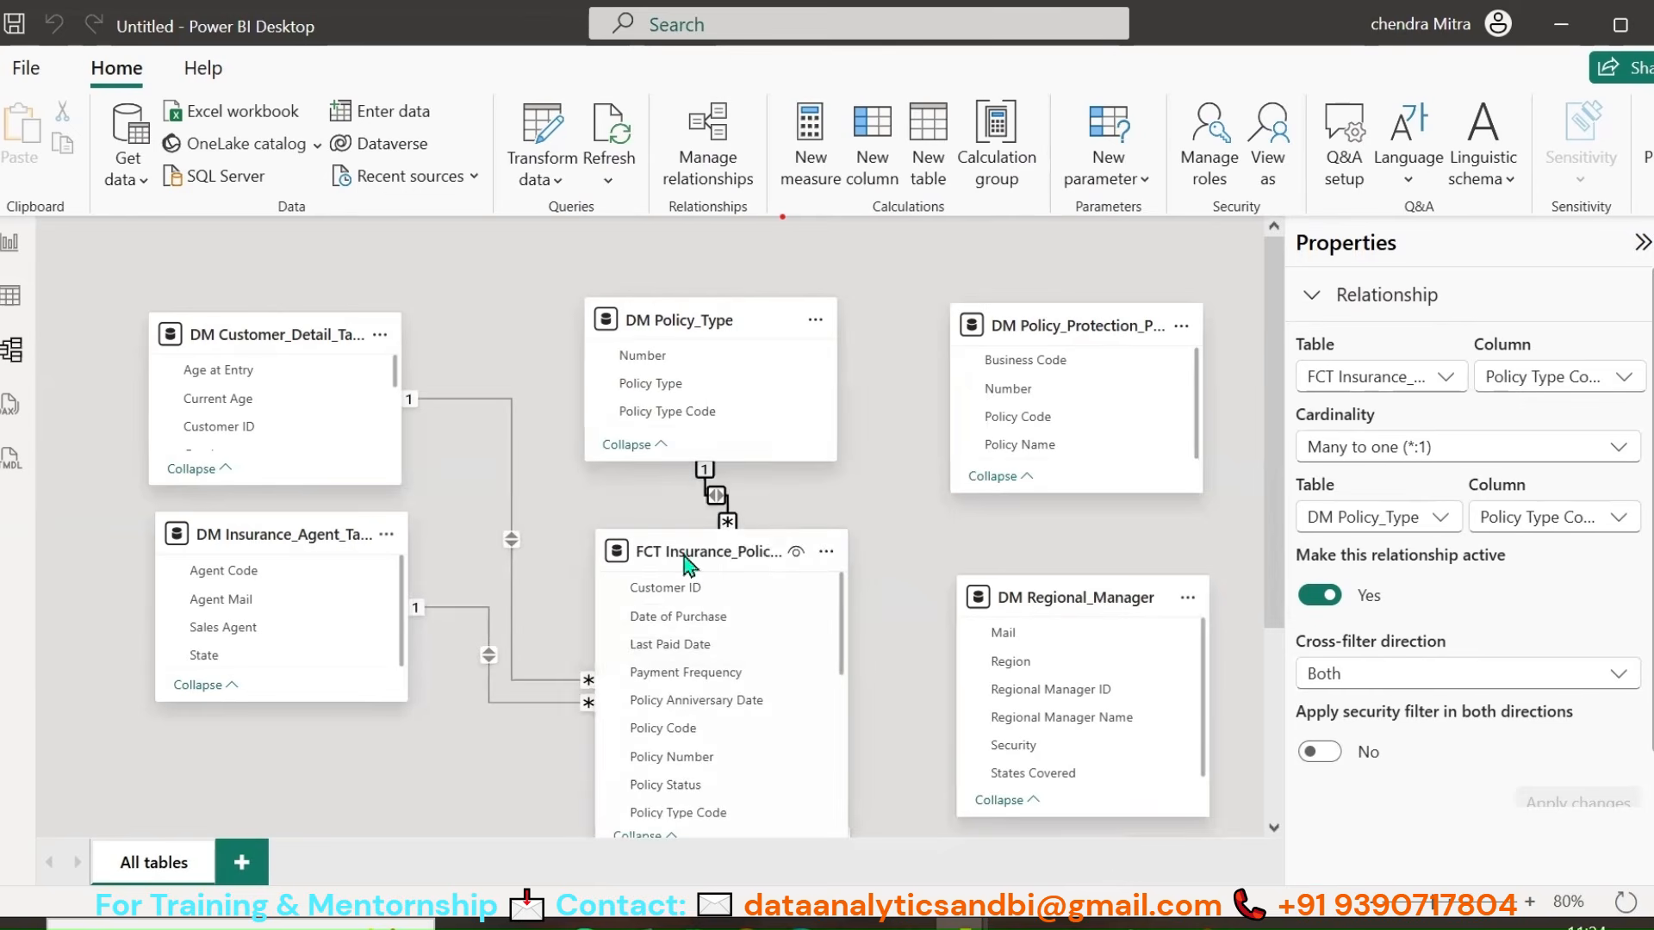
{"action": "scroll", "coordinate": [885, 562], "scroll_direction": "down", "scroll_amount": 3}
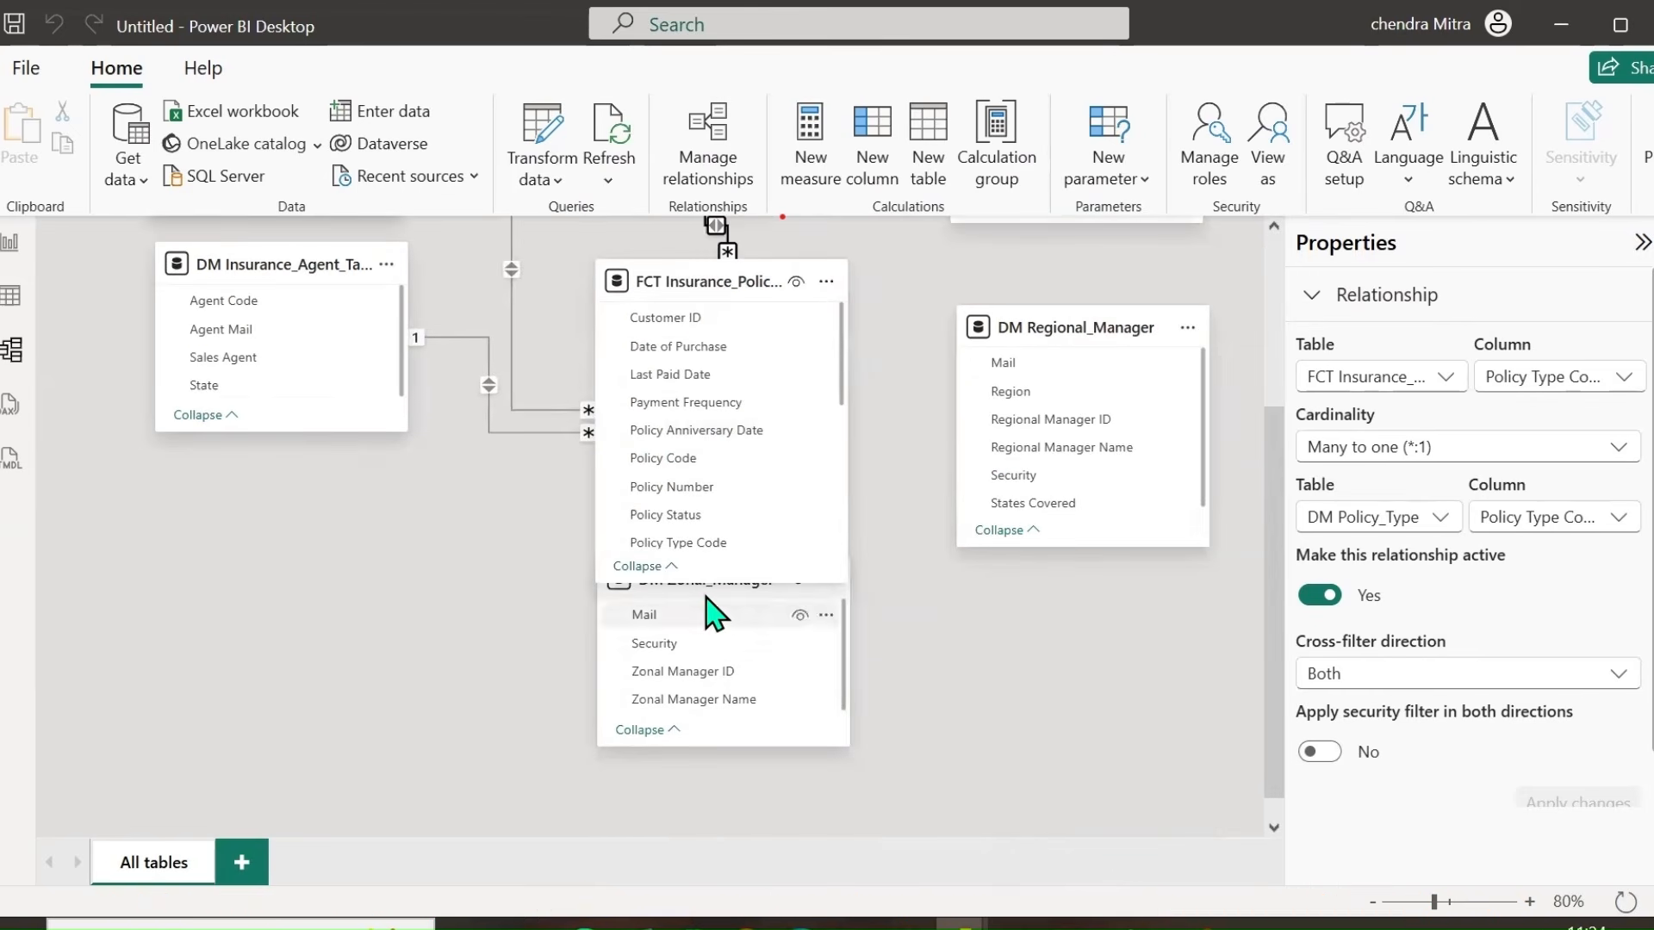
{"action": "left_click_drag", "start_coordinate": [726, 592], "coordinate": [724, 675]}
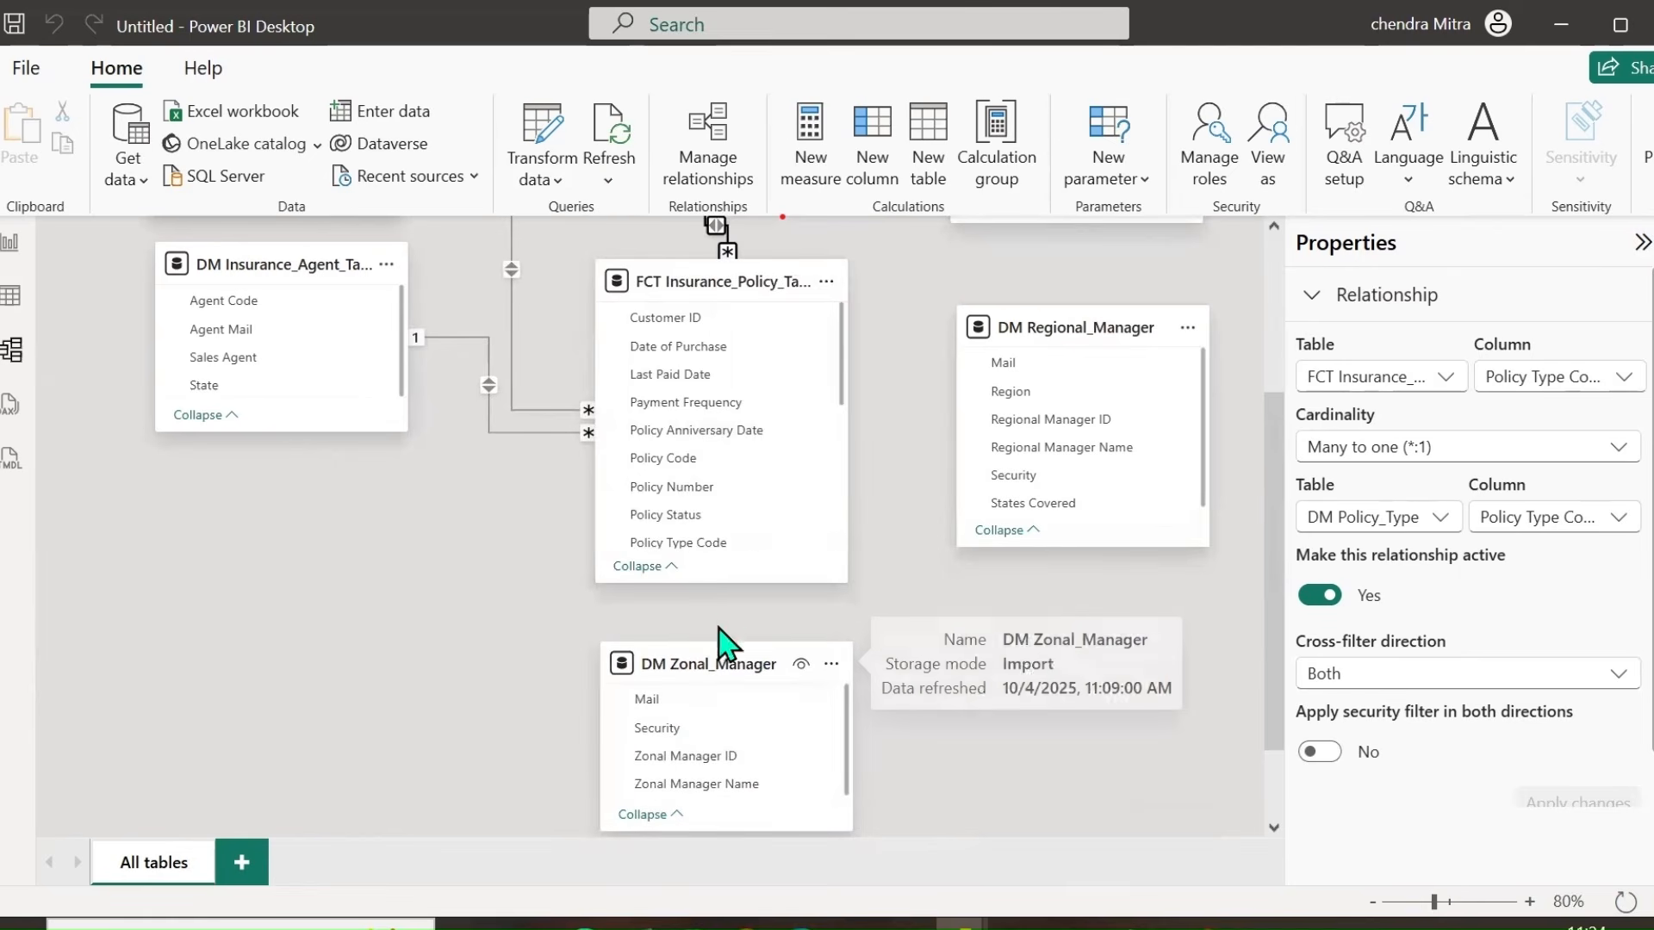
Step: Relate the policy table's RM ID to Regional Manager ID in DM Regional_Manager, and set the relationship's cross-filter direction to Both
{"action": "scroll", "coordinate": [754, 490], "scroll_direction": "down", "scroll_amount": 4}
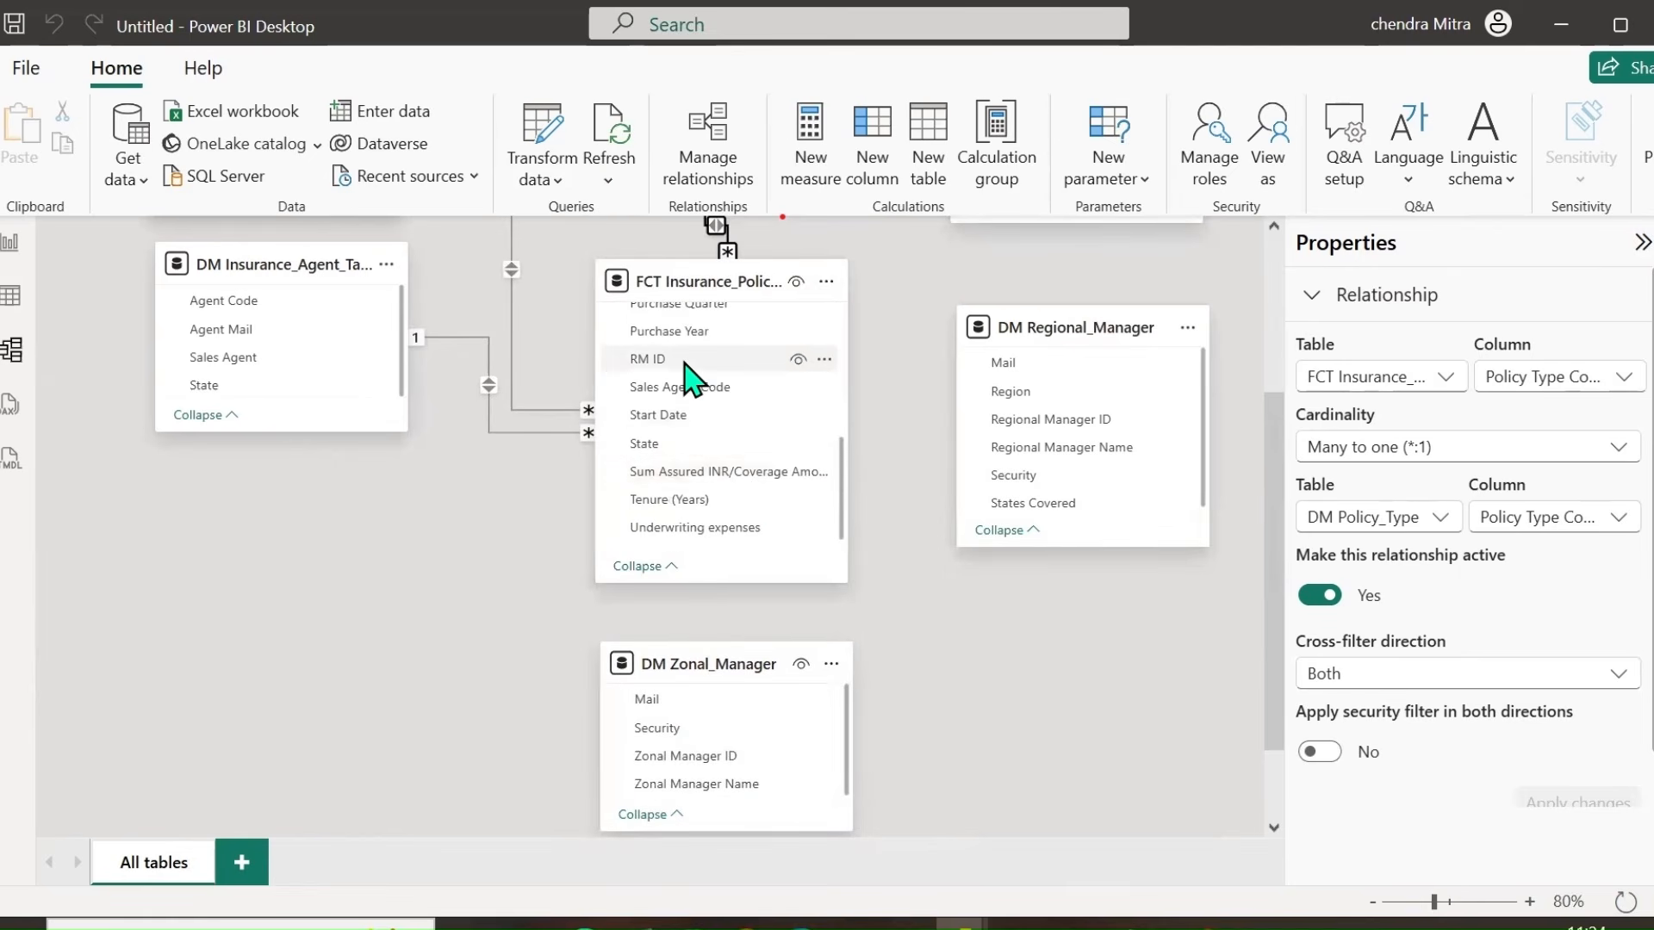
{"action": "scroll", "coordinate": [708, 422], "scroll_direction": "up", "scroll_amount": 2}
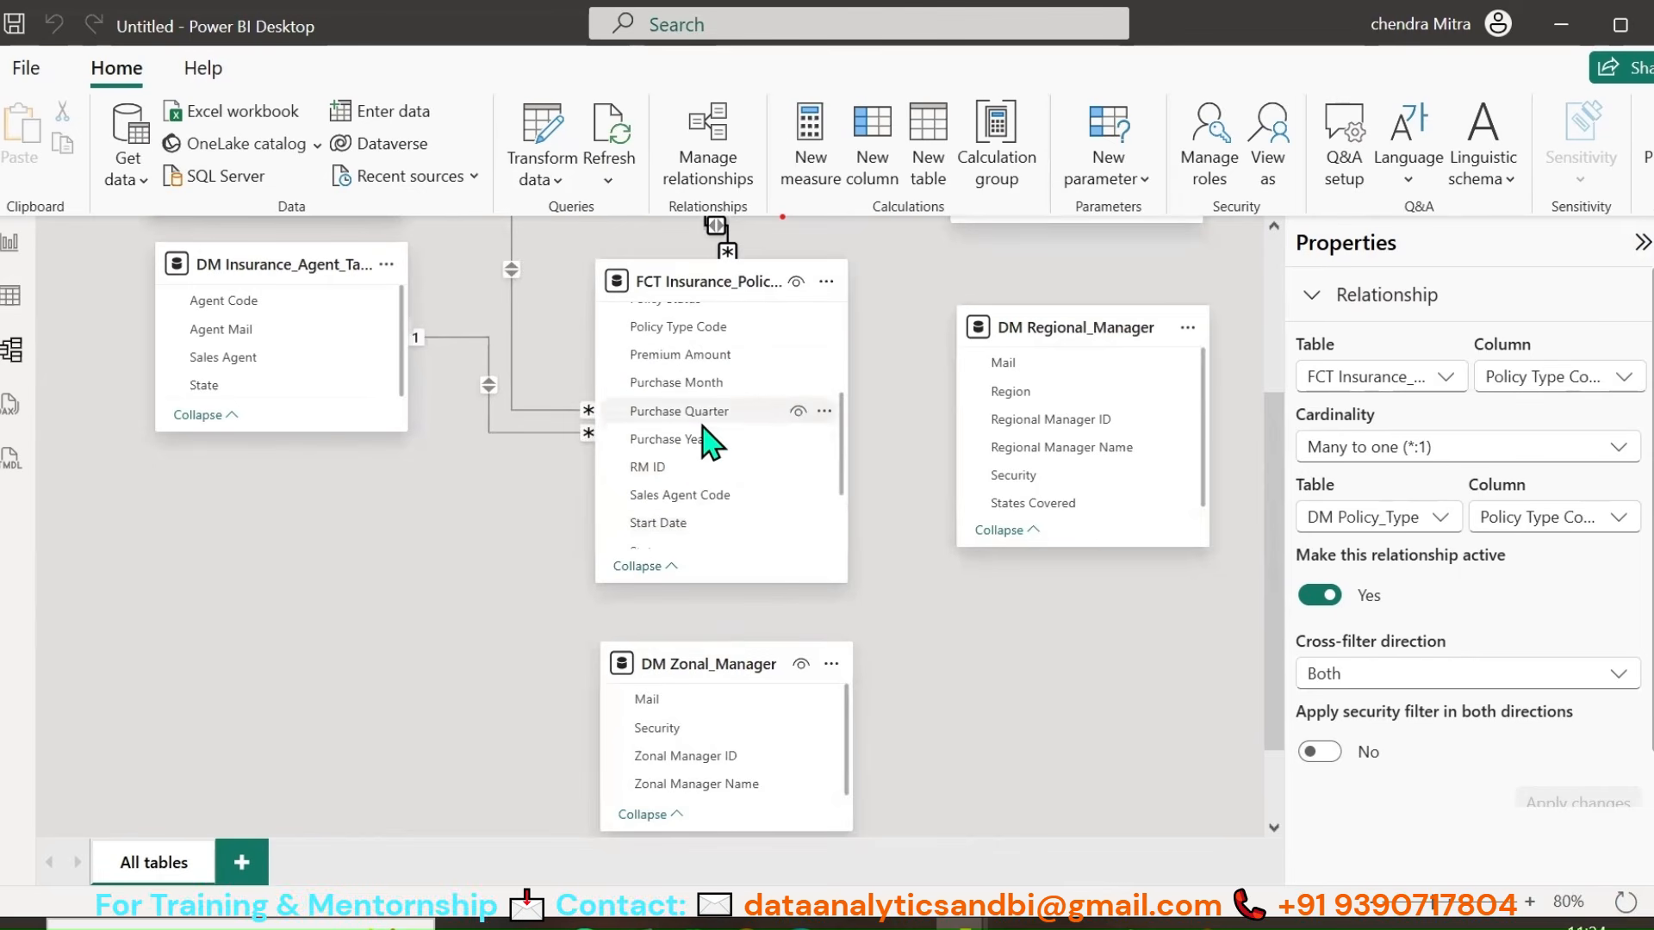
{"action": "scroll", "coordinate": [732, 441], "scroll_direction": "up", "scroll_amount": 2}
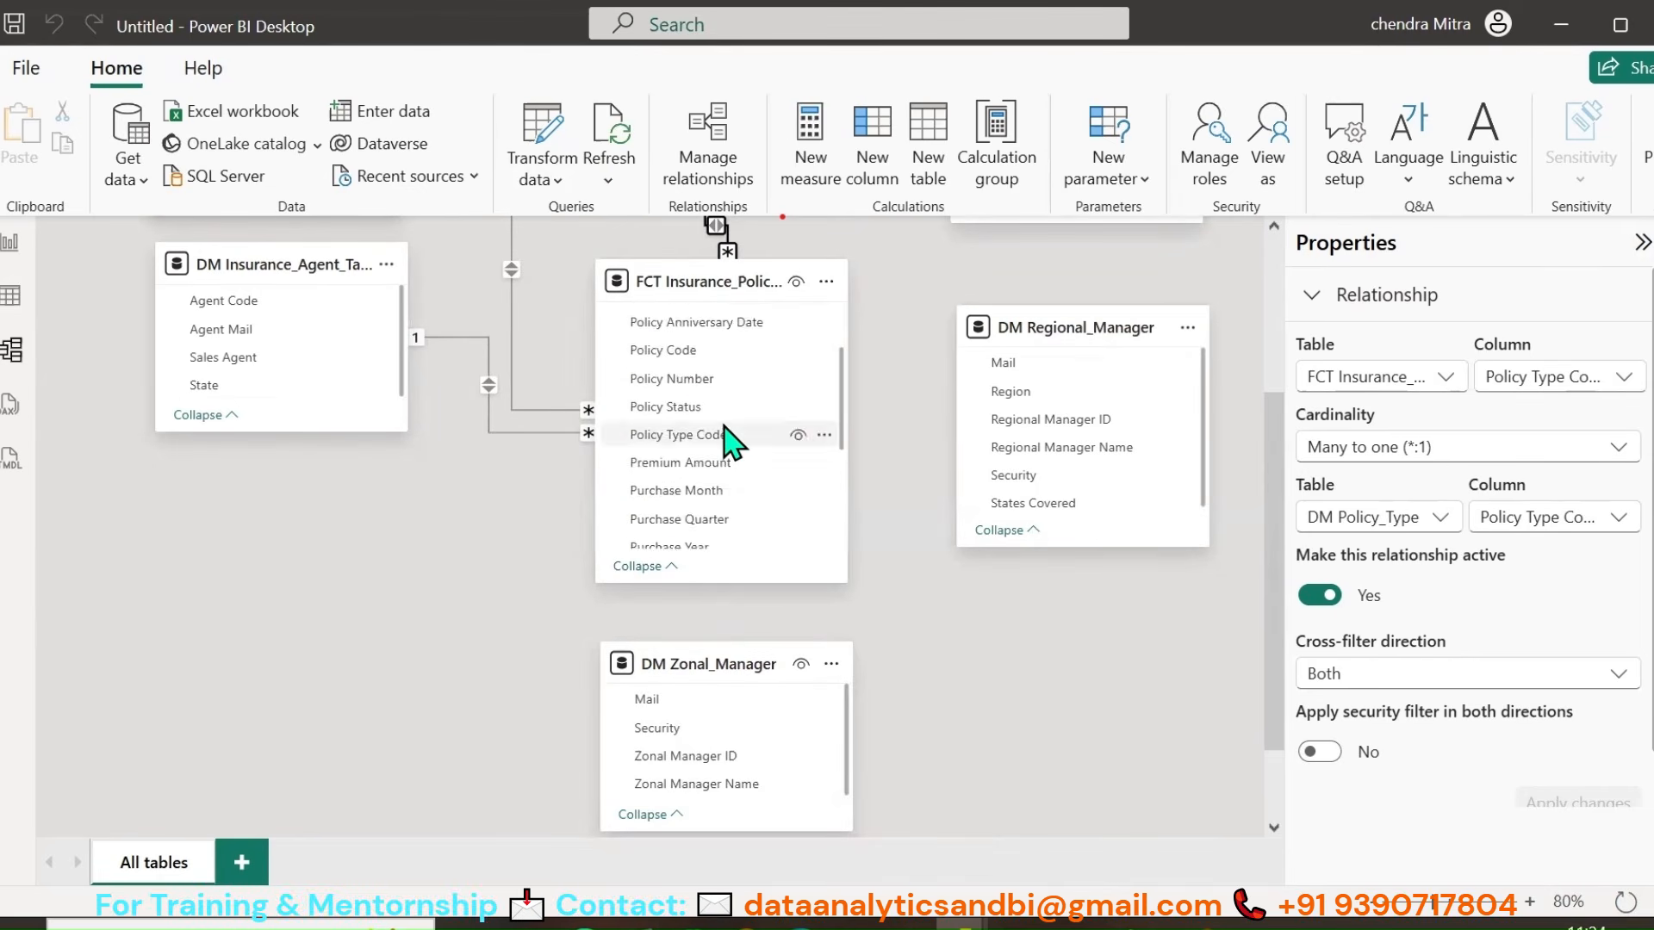
{"action": "scroll", "coordinate": [732, 441], "scroll_direction": "down", "scroll_amount": 4}
{"action": "scroll", "coordinate": [732, 441], "scroll_direction": "up", "scroll_amount": 4}
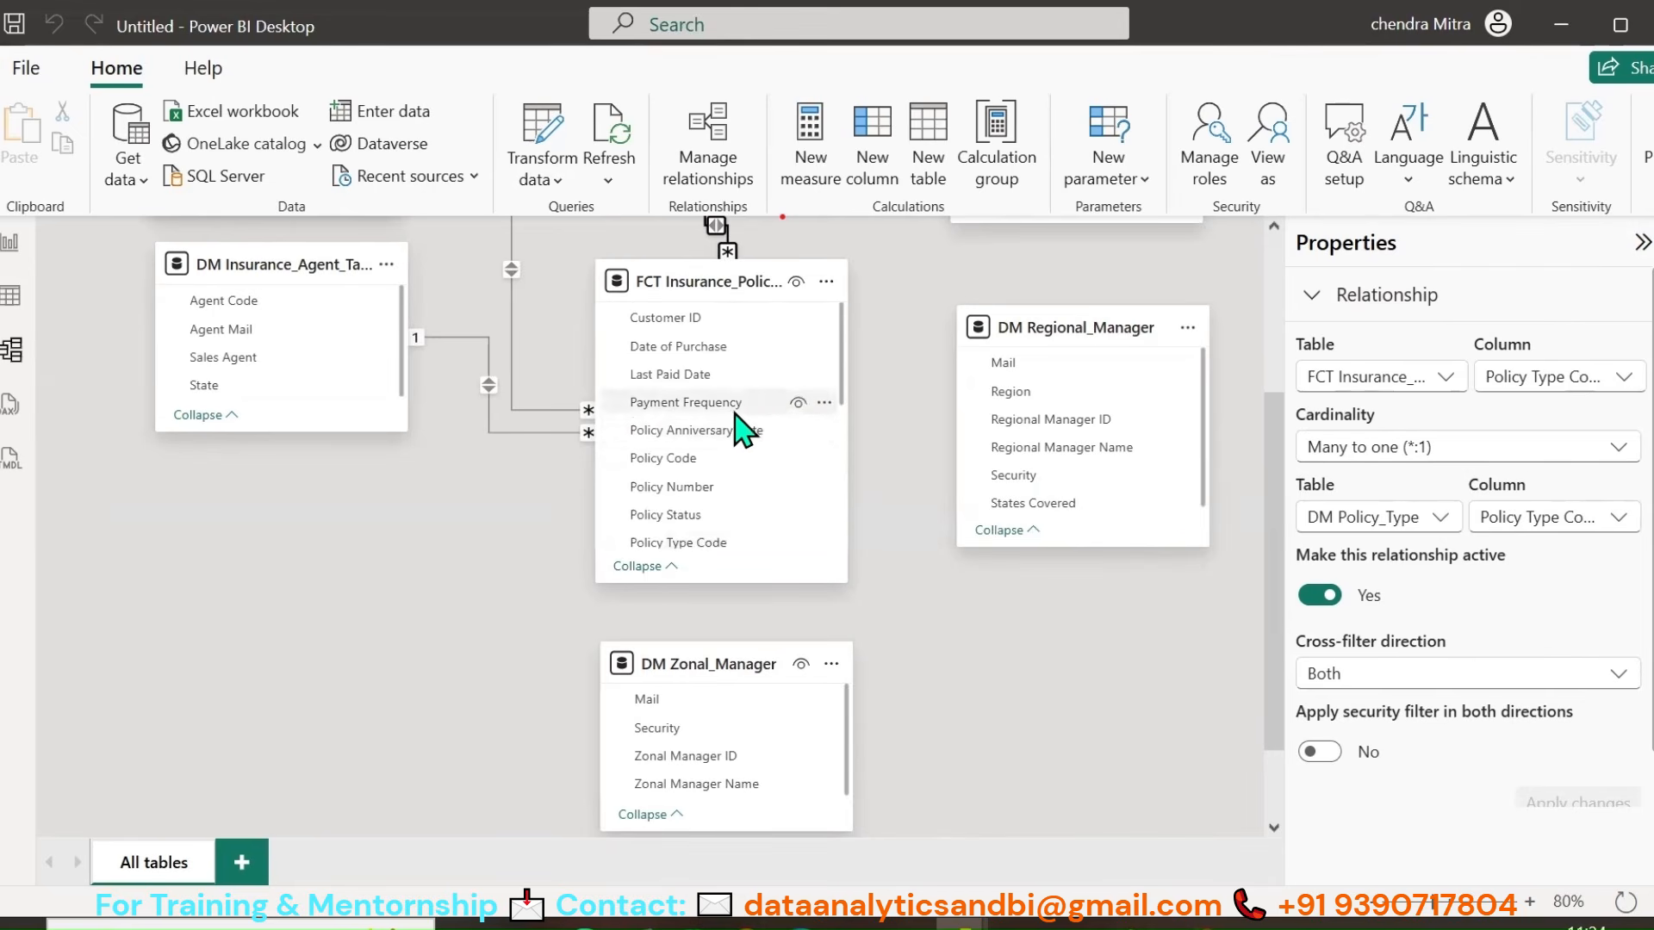
{"action": "scroll", "coordinate": [732, 435], "scroll_direction": "up", "scroll_amount": 3}
{"action": "scroll", "coordinate": [732, 504], "scroll_direction": "down", "scroll_amount": 3}
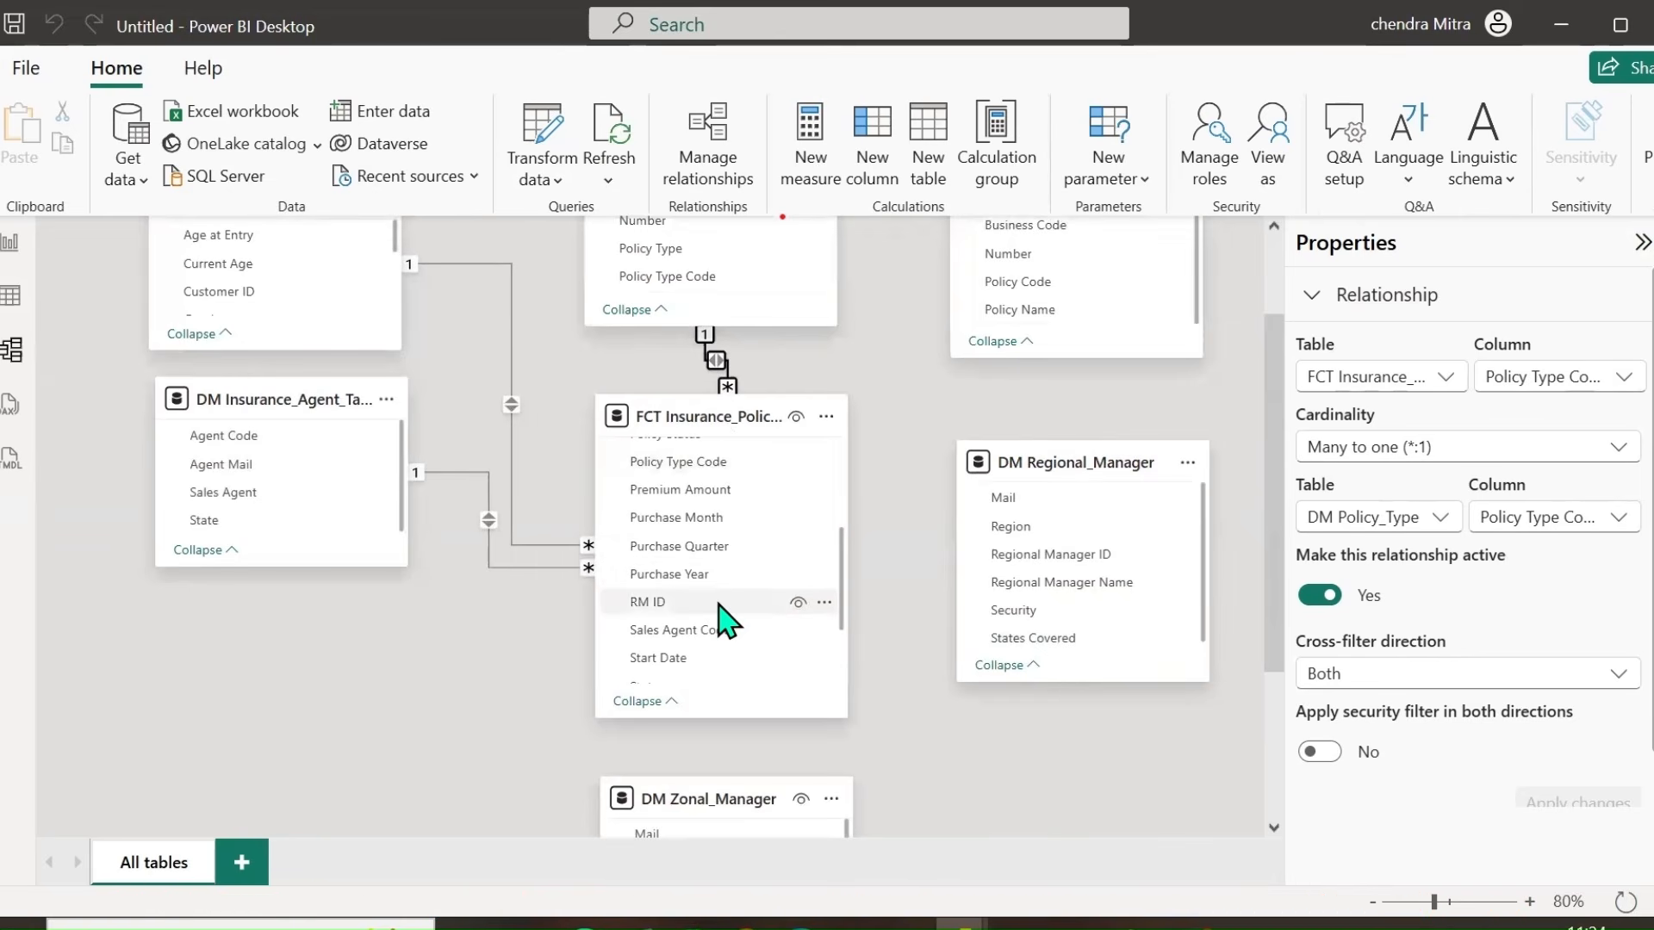
{"action": "left_click", "coordinate": [779, 603]}
{"action": "scroll", "coordinate": [887, 638], "scroll_direction": "down", "scroll_amount": 3}
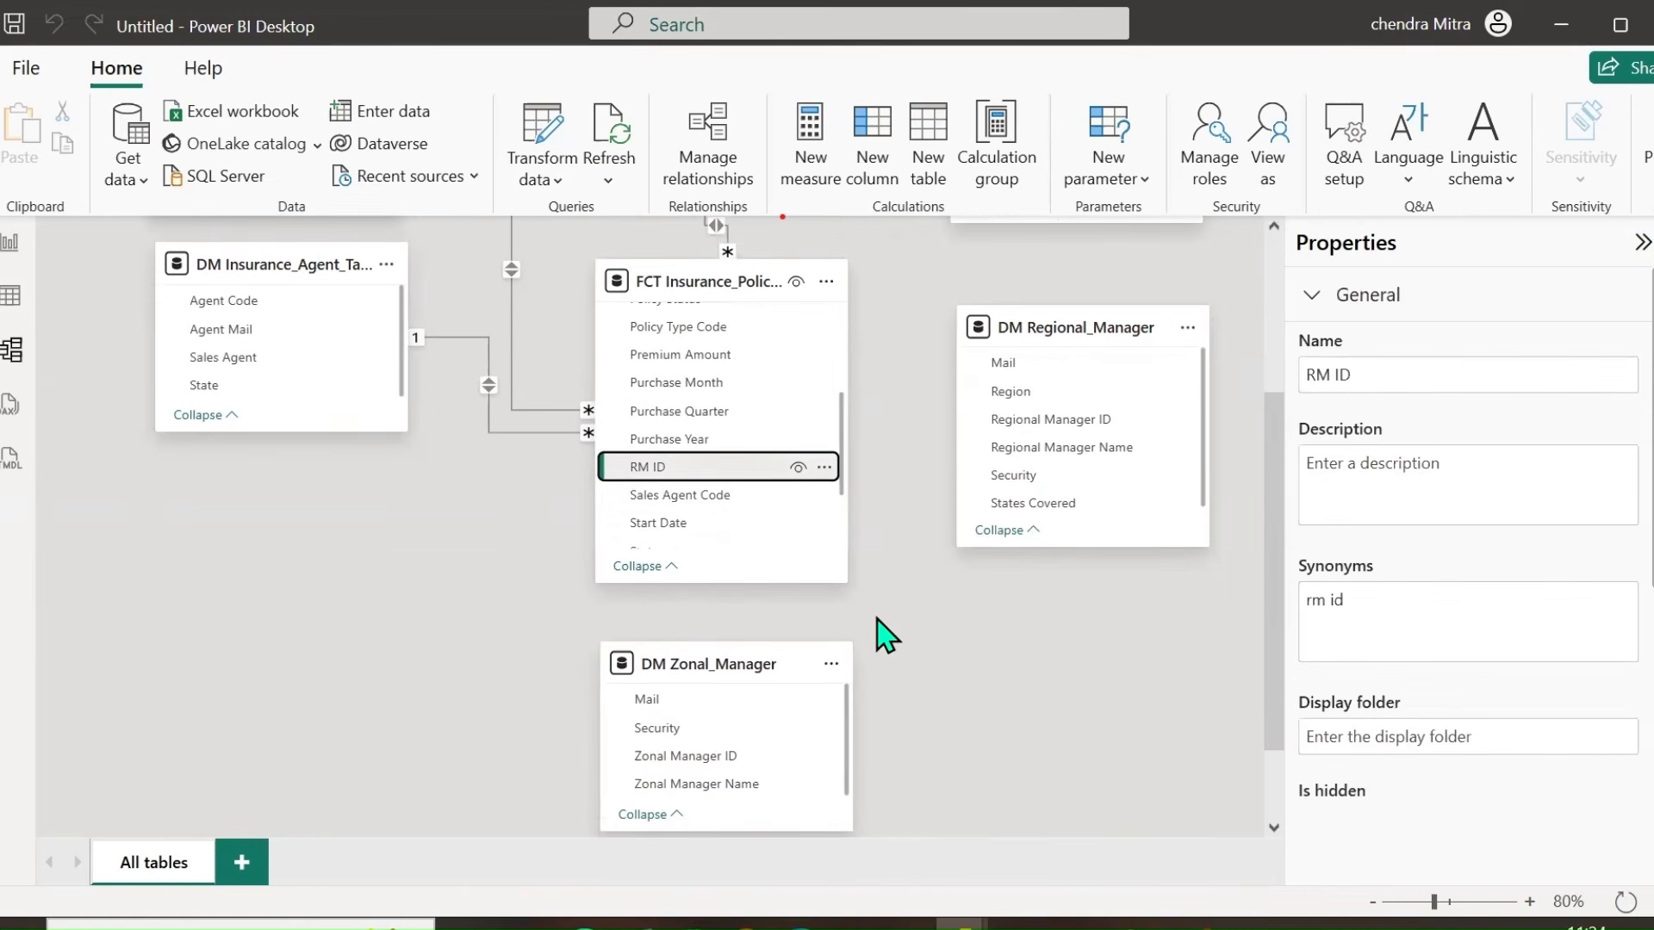
{"action": "scroll", "coordinate": [739, 497], "scroll_direction": "down", "scroll_amount": 3}
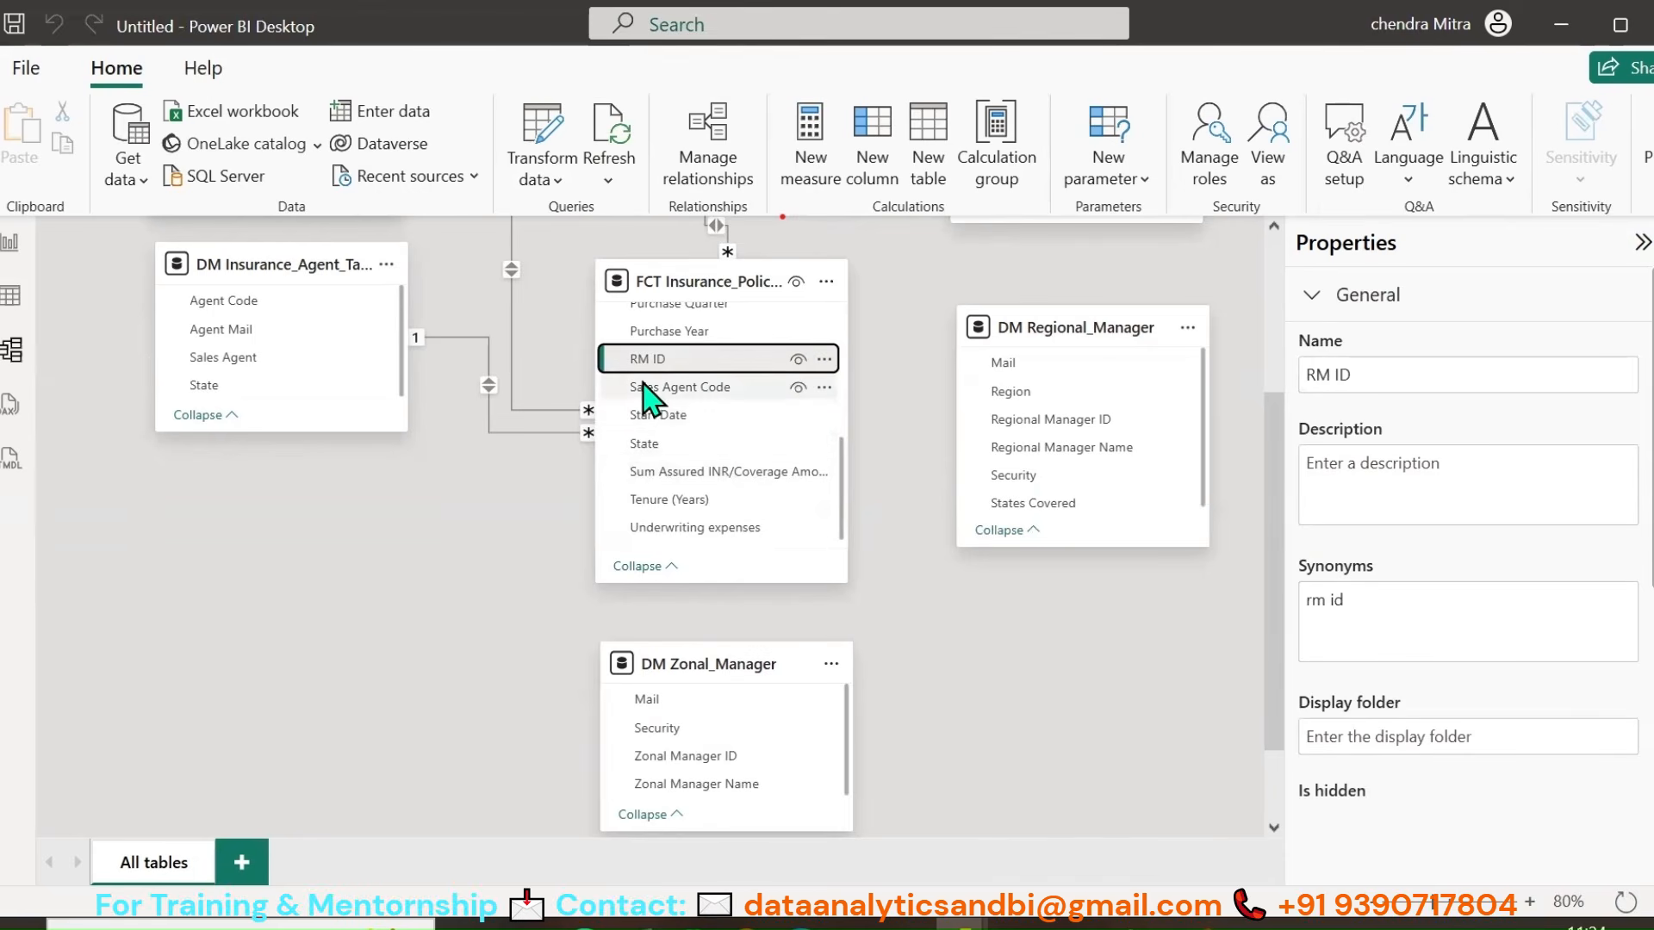
{"action": "left_click_drag", "start_coordinate": [646, 363], "coordinate": [1011, 421]}
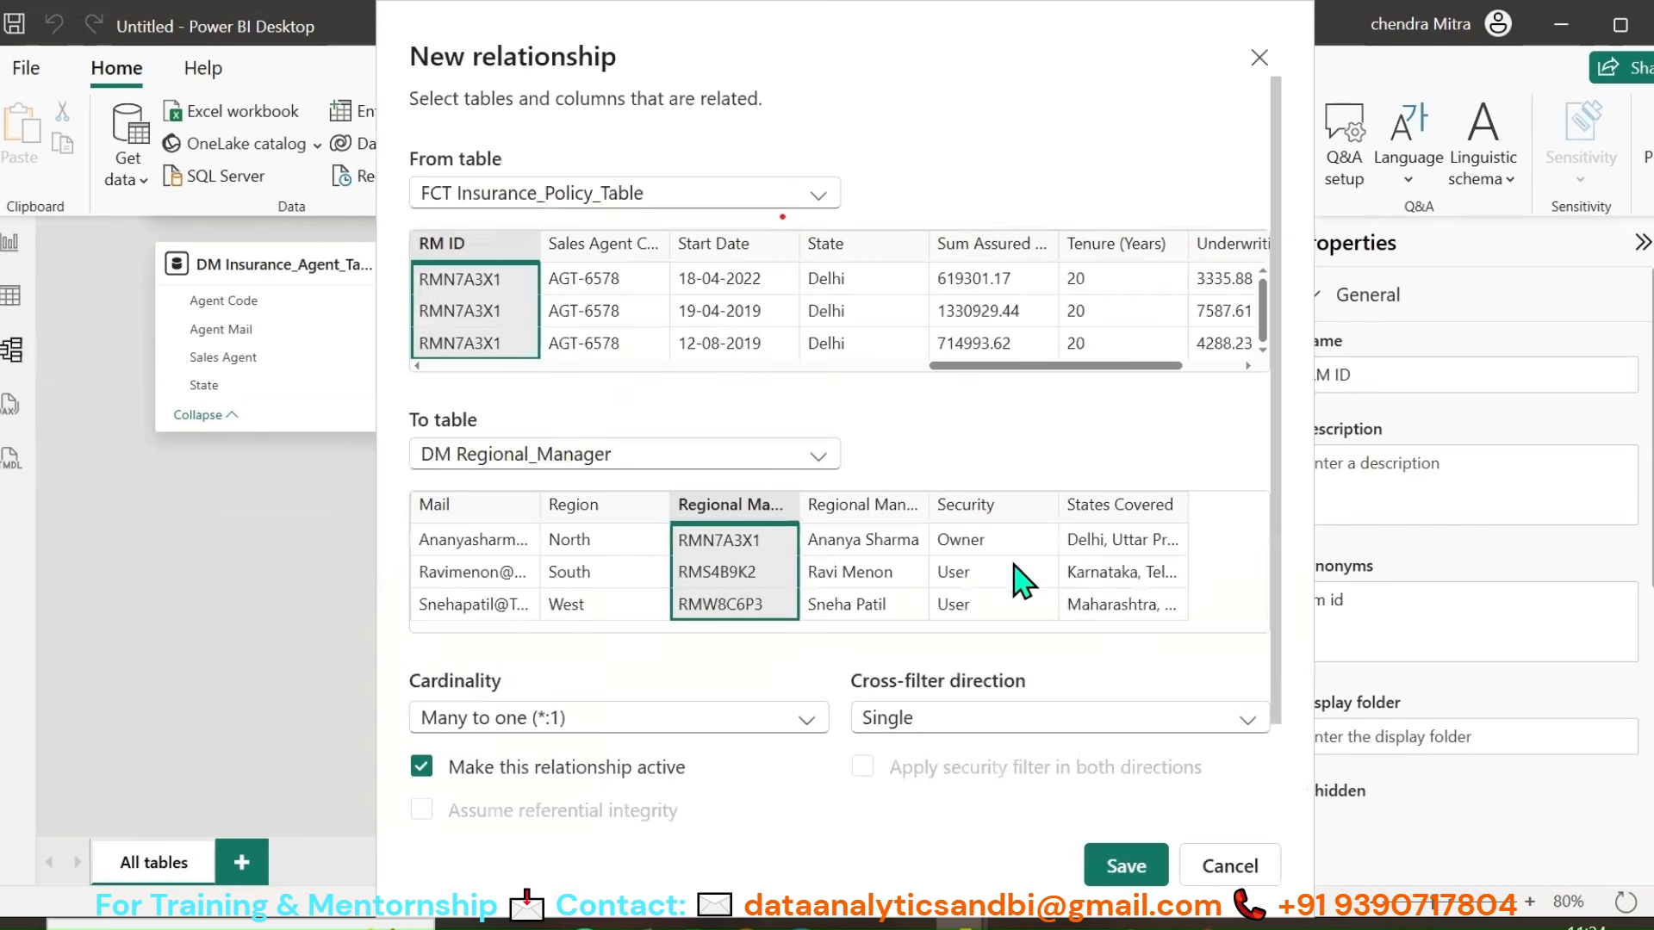
{"action": "left_click", "coordinate": [1090, 884]}
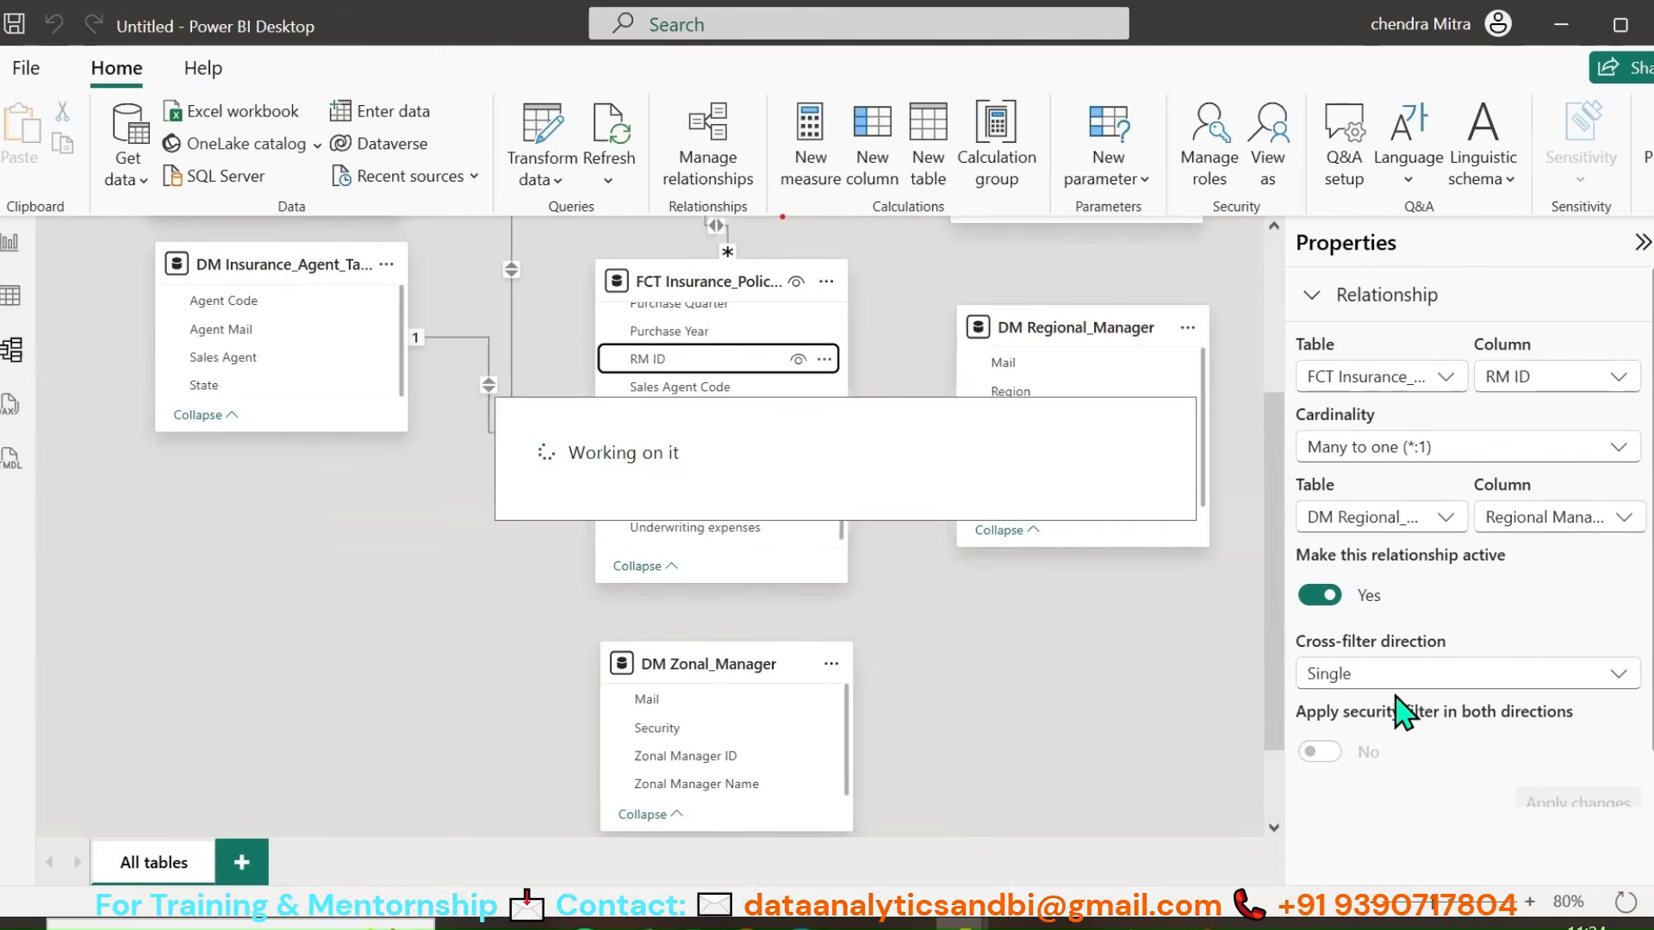
{"action": "left_click", "coordinate": [1361, 680]}
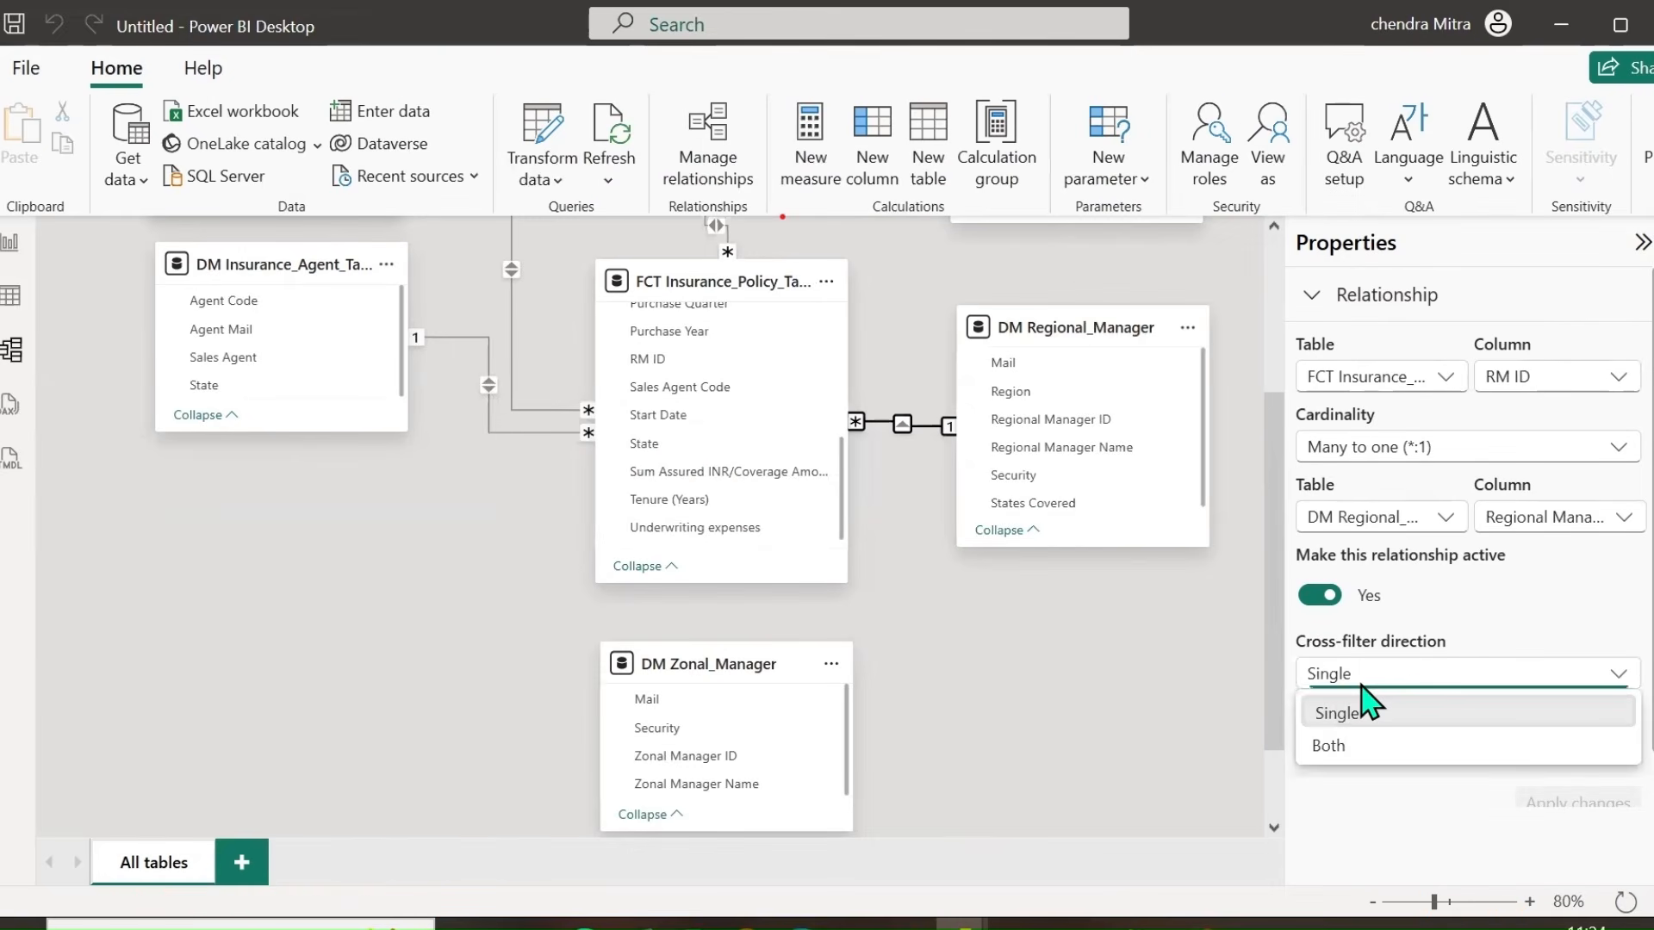
{"action": "left_click", "coordinate": [1352, 747]}
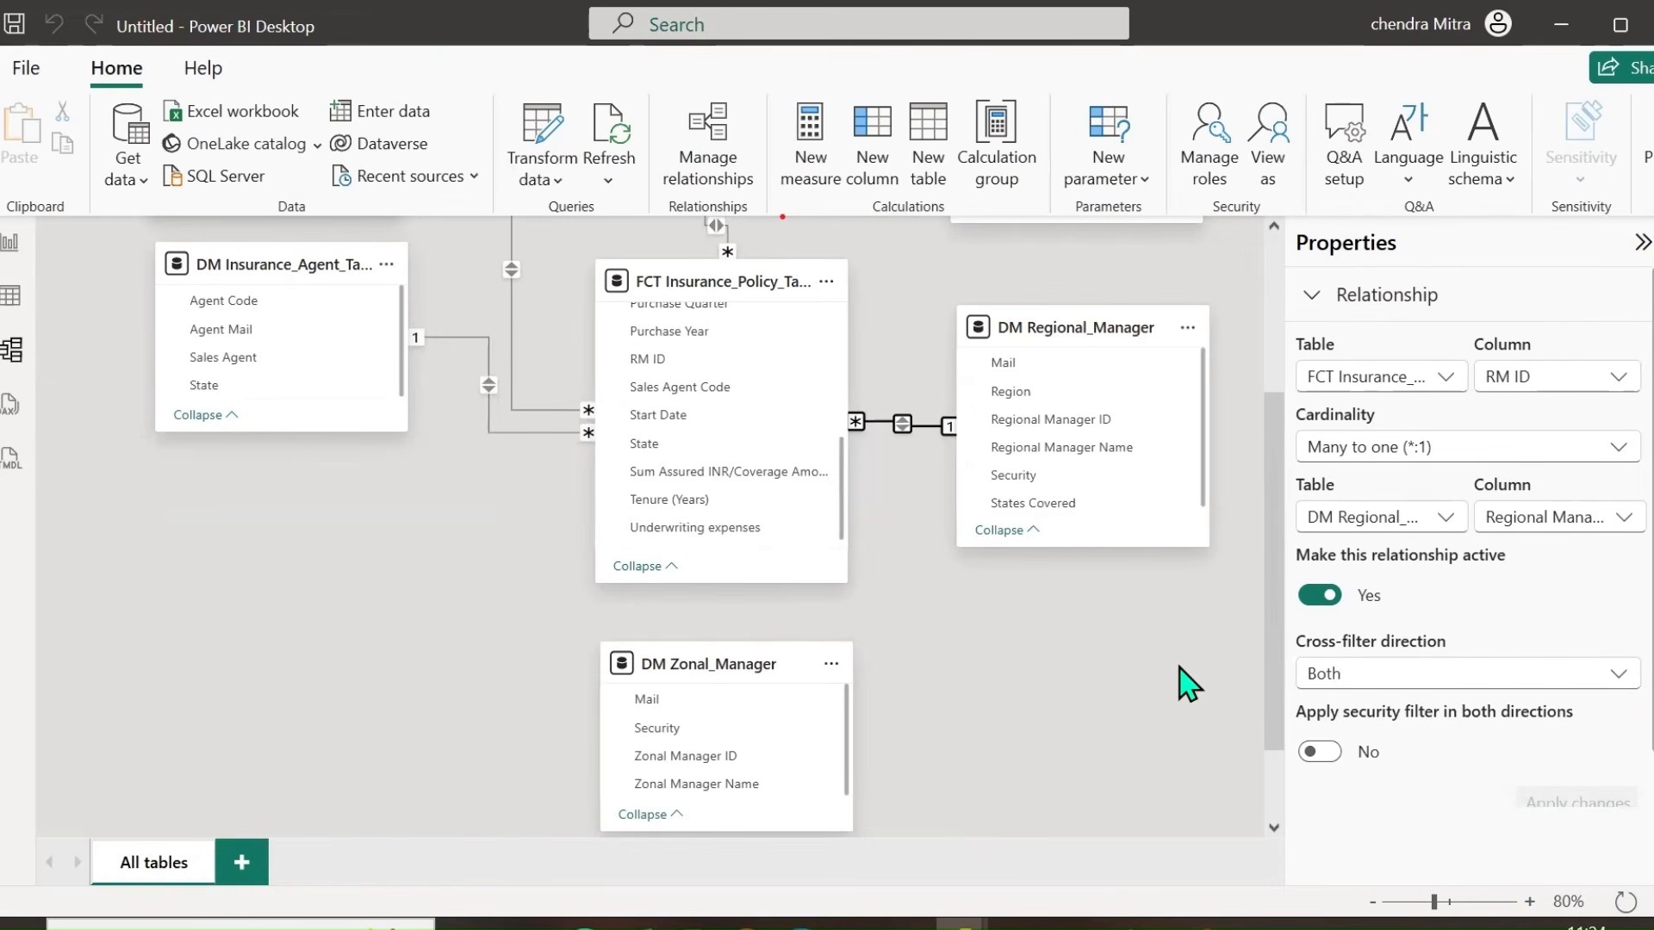
Step: Relate the policy table's Policy Code to Policy Code in DM Policy_Protection_Plan with cross-filter direction Both, and save the relationship
{"action": "scroll", "coordinate": [1180, 683], "scroll_direction": "up", "scroll_amount": 3}
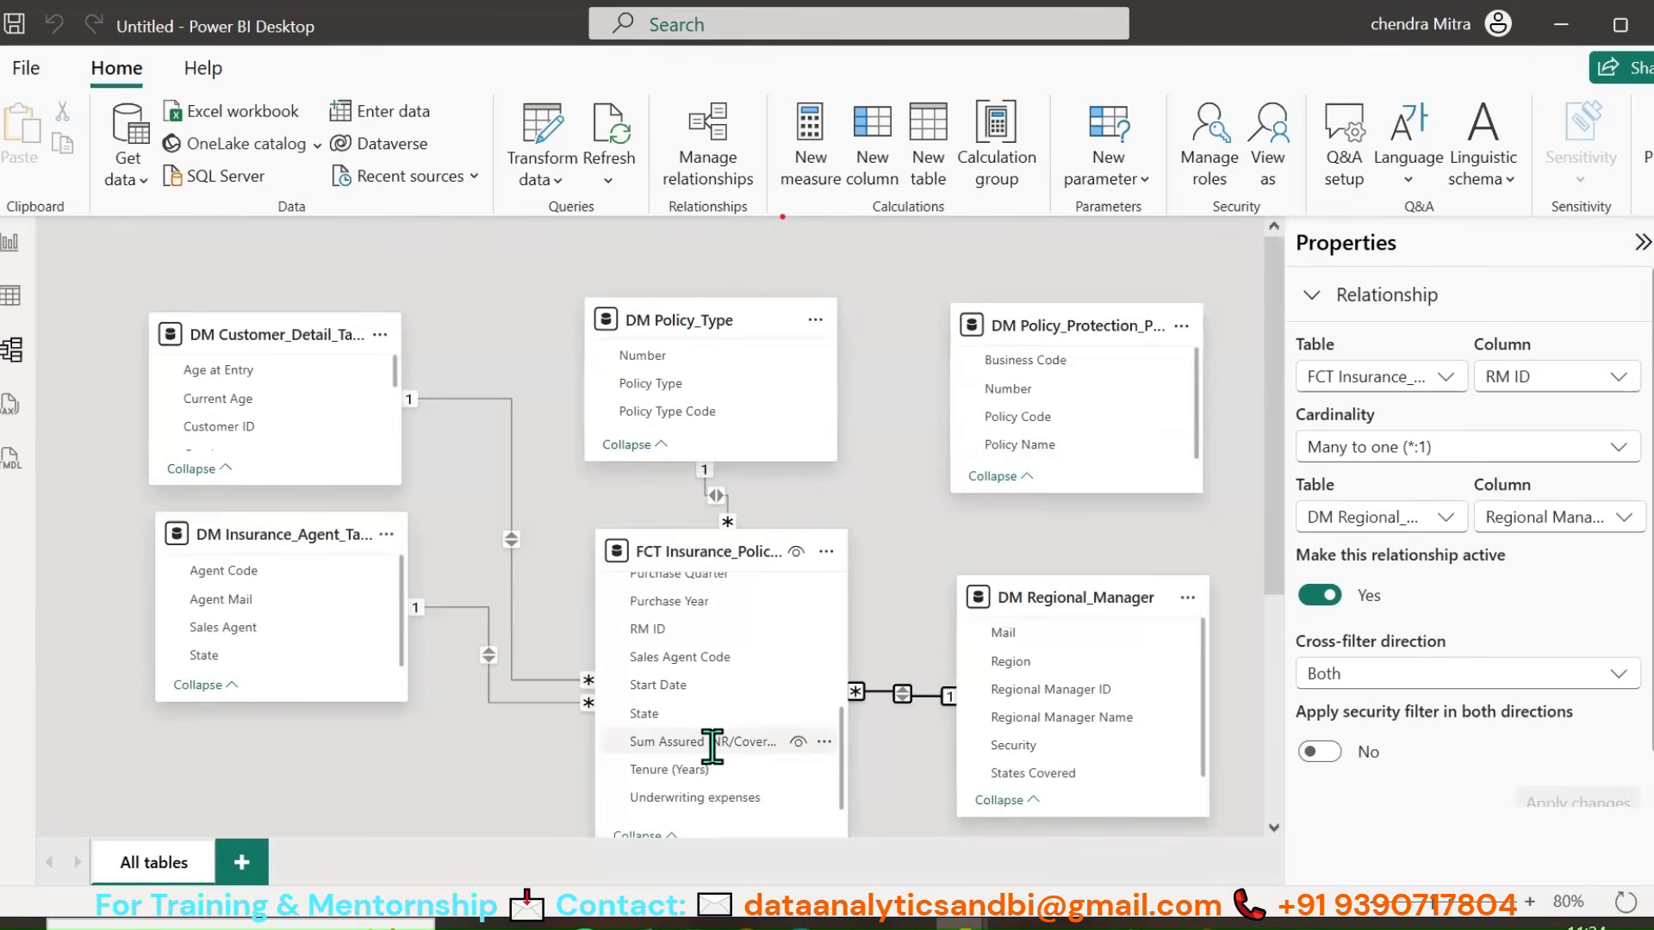
{"action": "scroll", "coordinate": [734, 723], "scroll_direction": "down", "scroll_amount": 1}
{"action": "scroll", "coordinate": [734, 723], "scroll_direction": "down", "scroll_amount": 2}
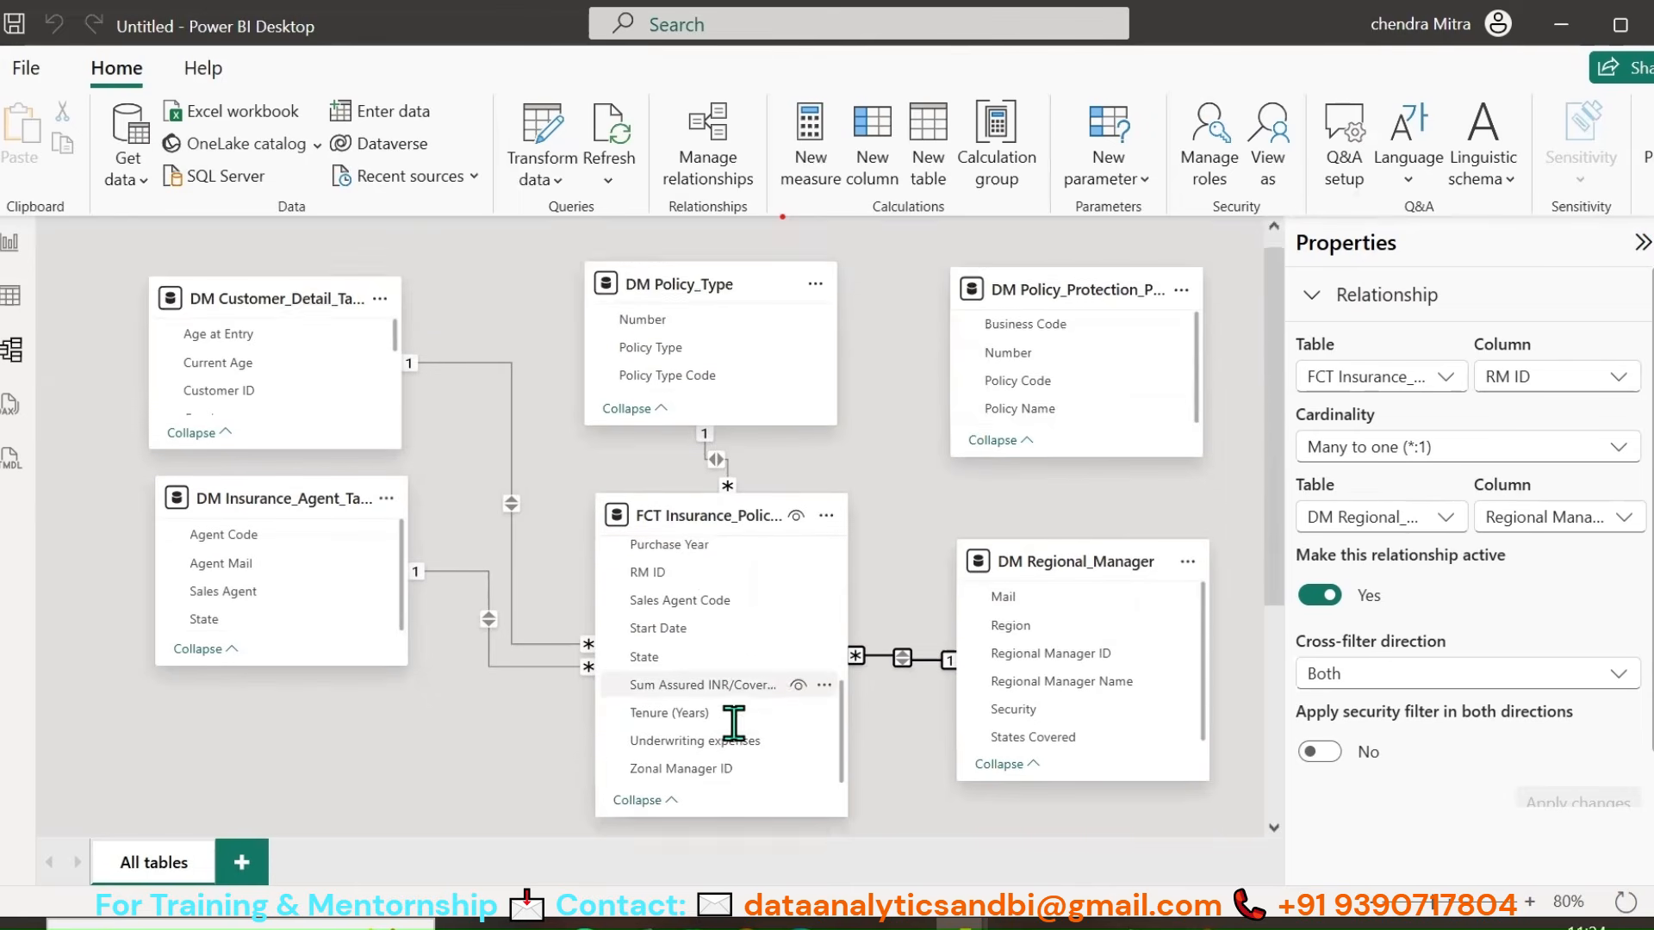
{"action": "scroll", "coordinate": [720, 595], "scroll_direction": "up", "scroll_amount": 3}
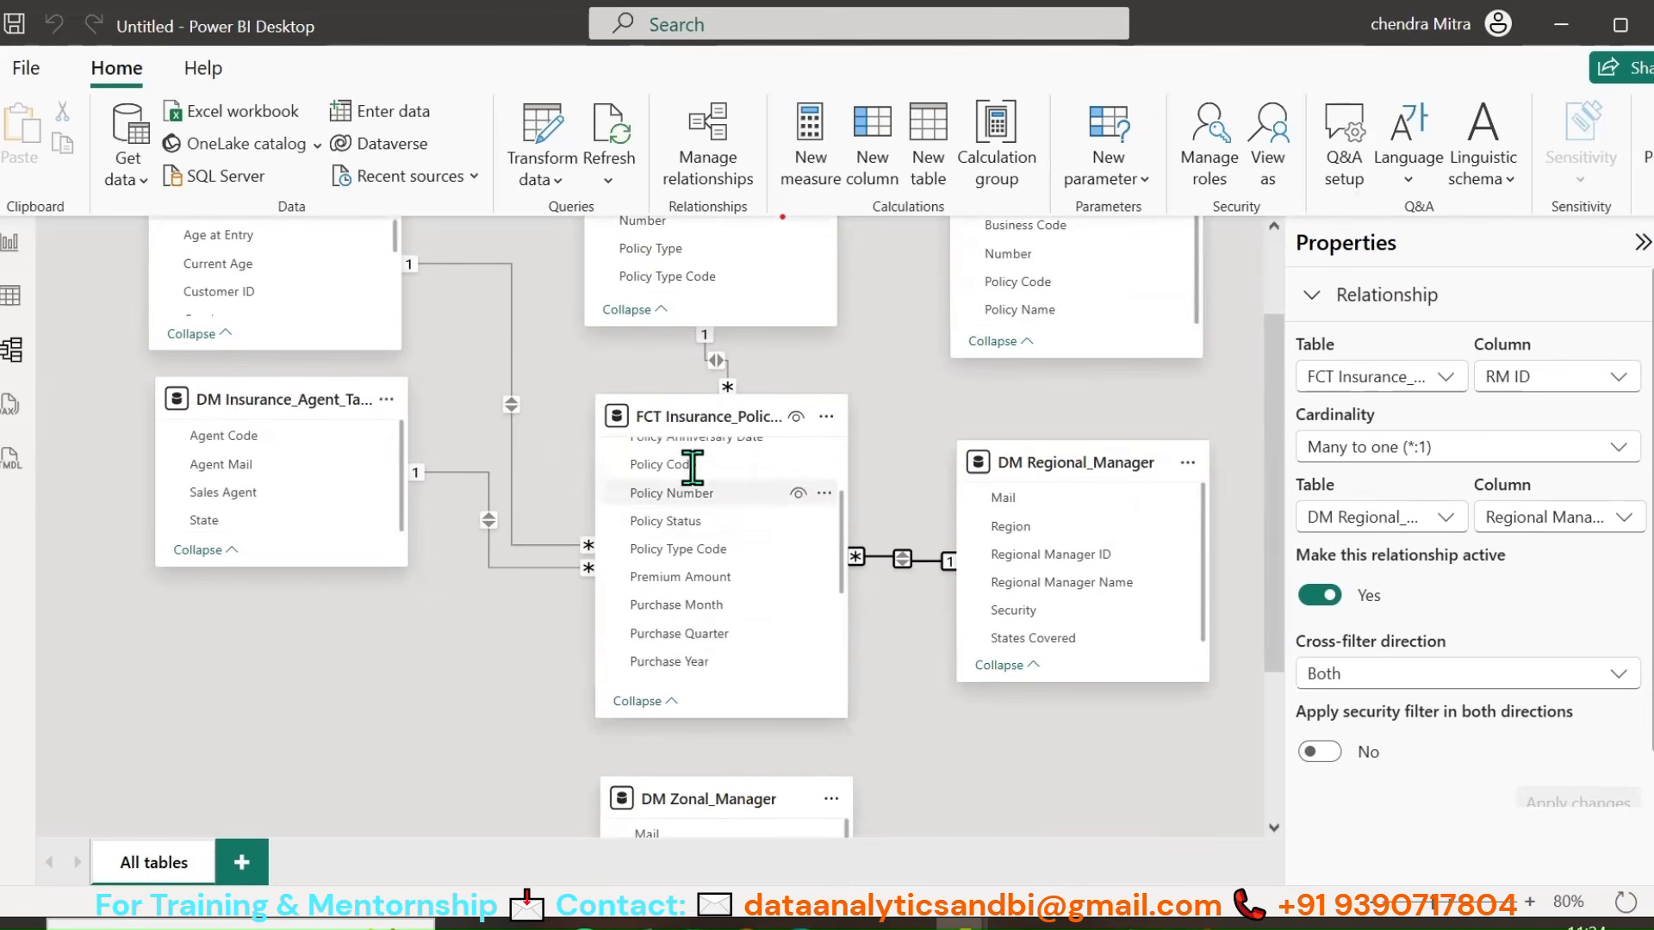
{"action": "left_click_drag", "start_coordinate": [687, 465], "coordinate": [1038, 284]}
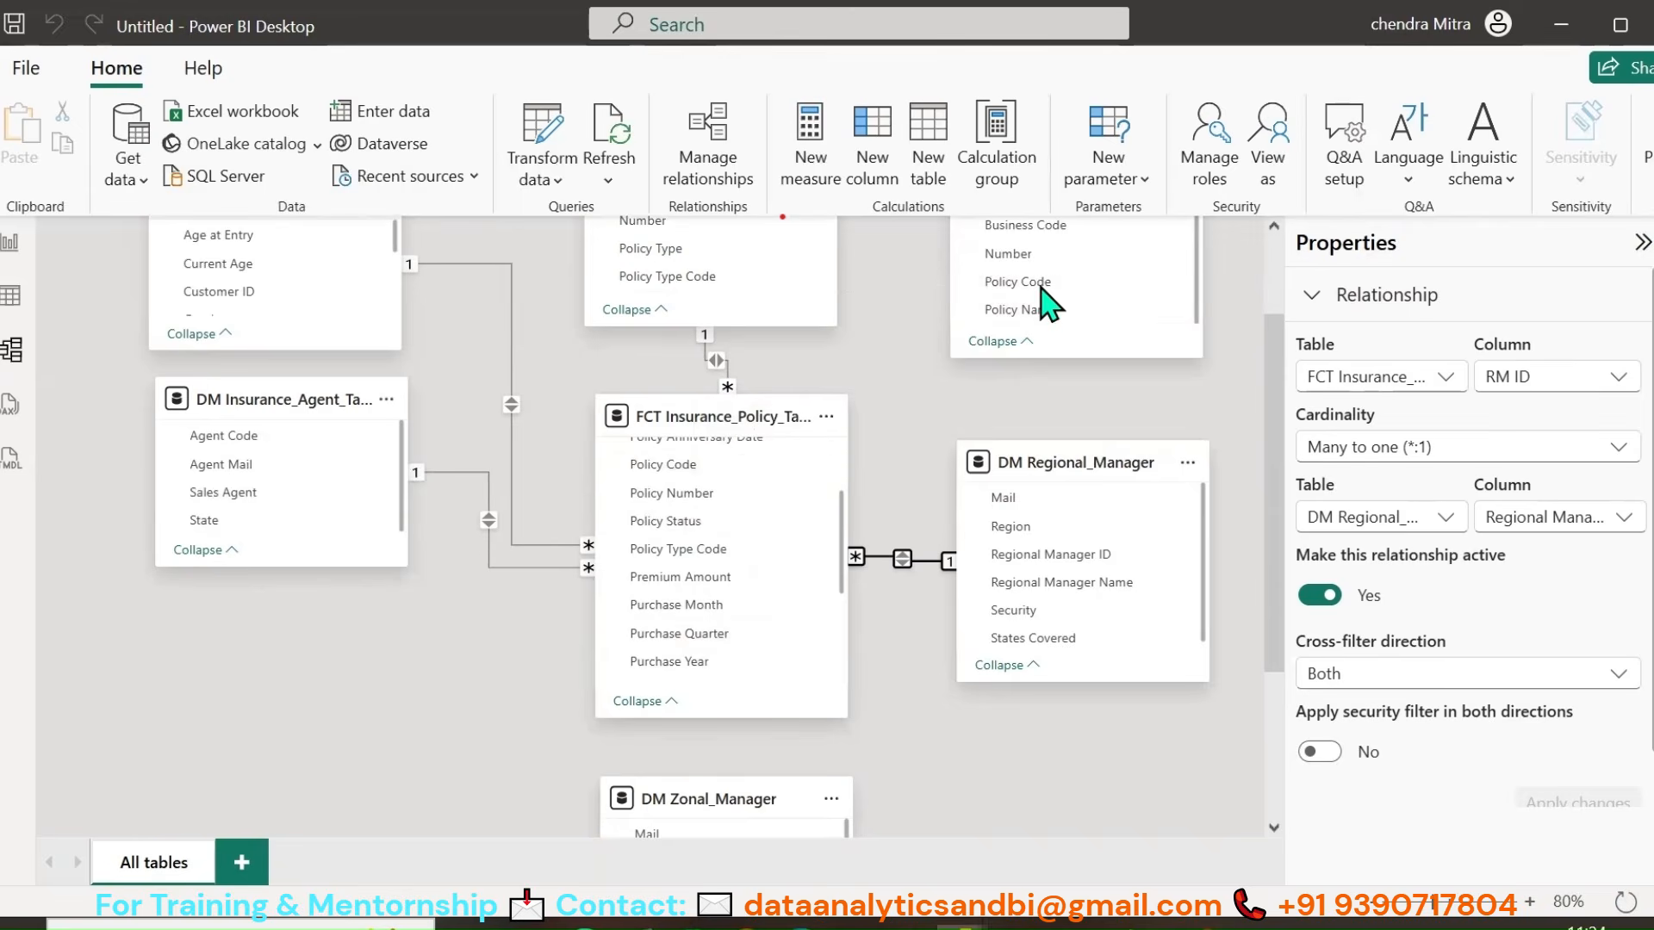
{"action": "left_click", "coordinate": [1004, 722]}
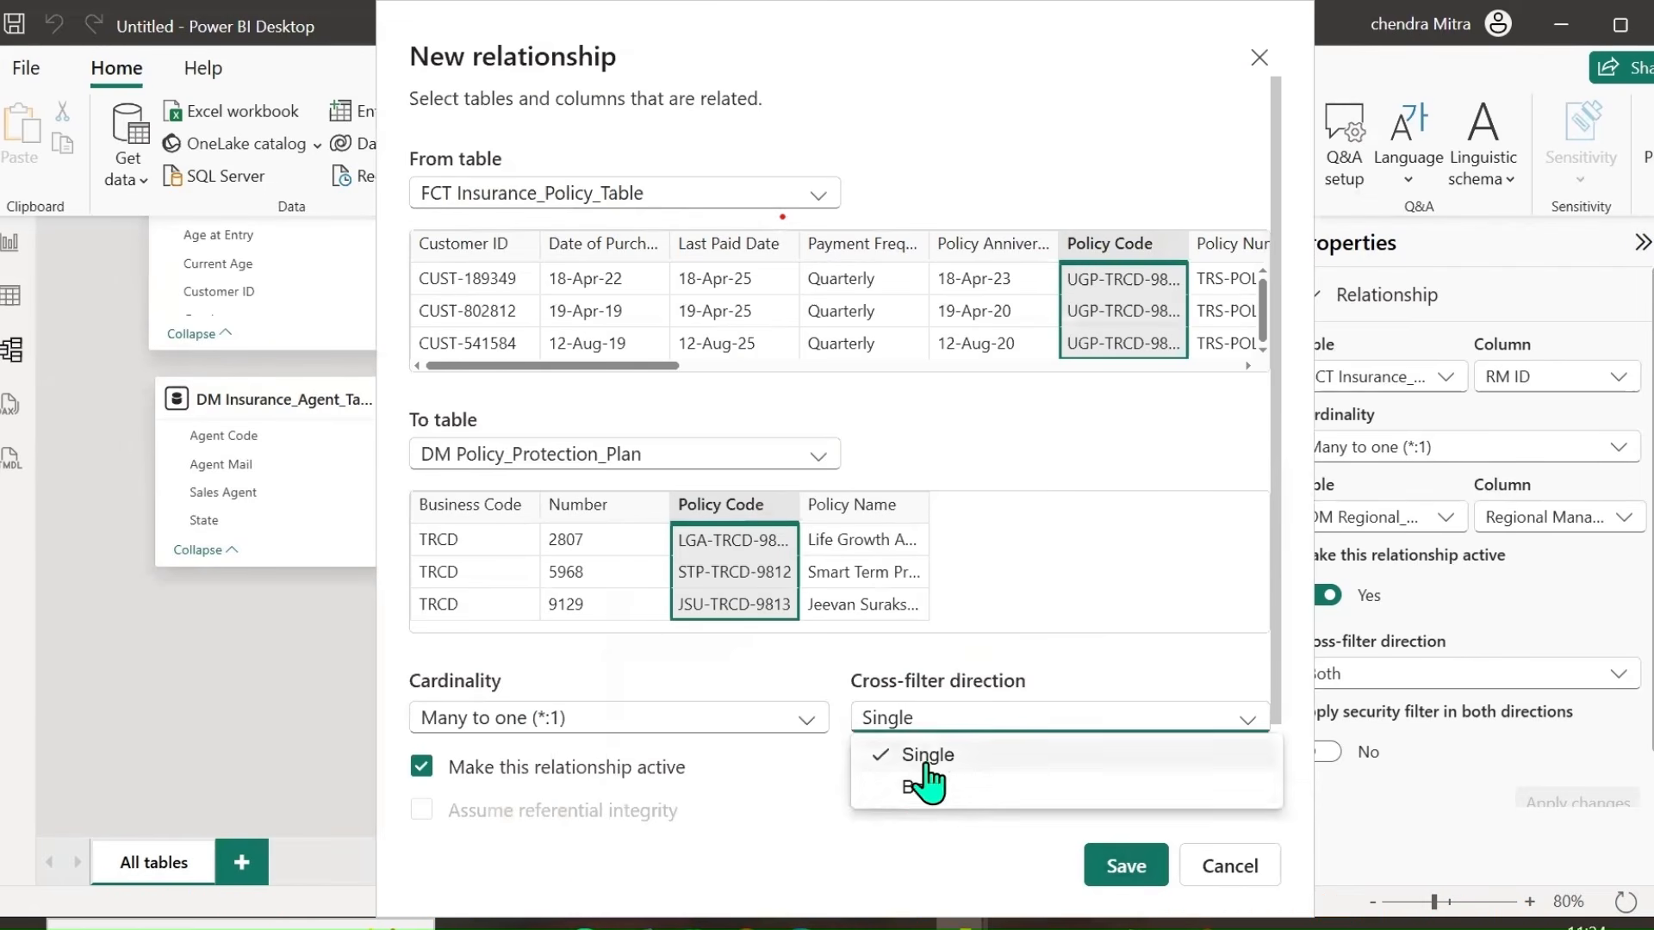
{"action": "left_click", "coordinate": [923, 888]}
{"action": "left_click", "coordinate": [1111, 870]}
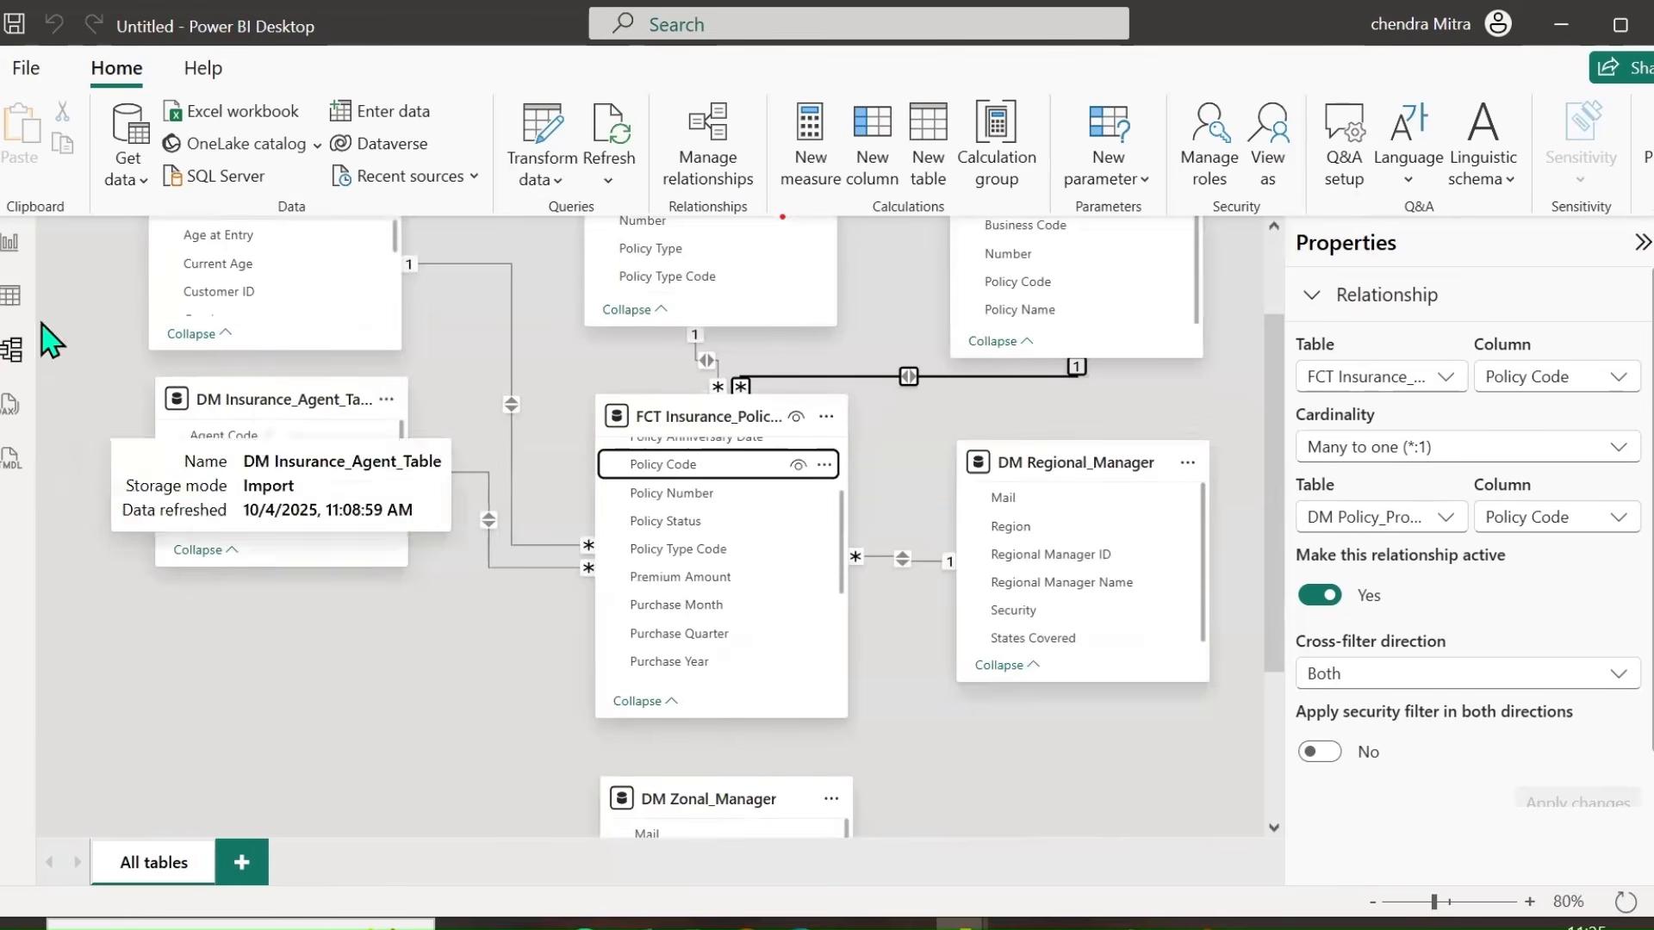
Step: Check the Zonal Manager ID column in the policy table's data, and return to the model diagram
{"action": "left_click", "coordinate": [12, 295]}
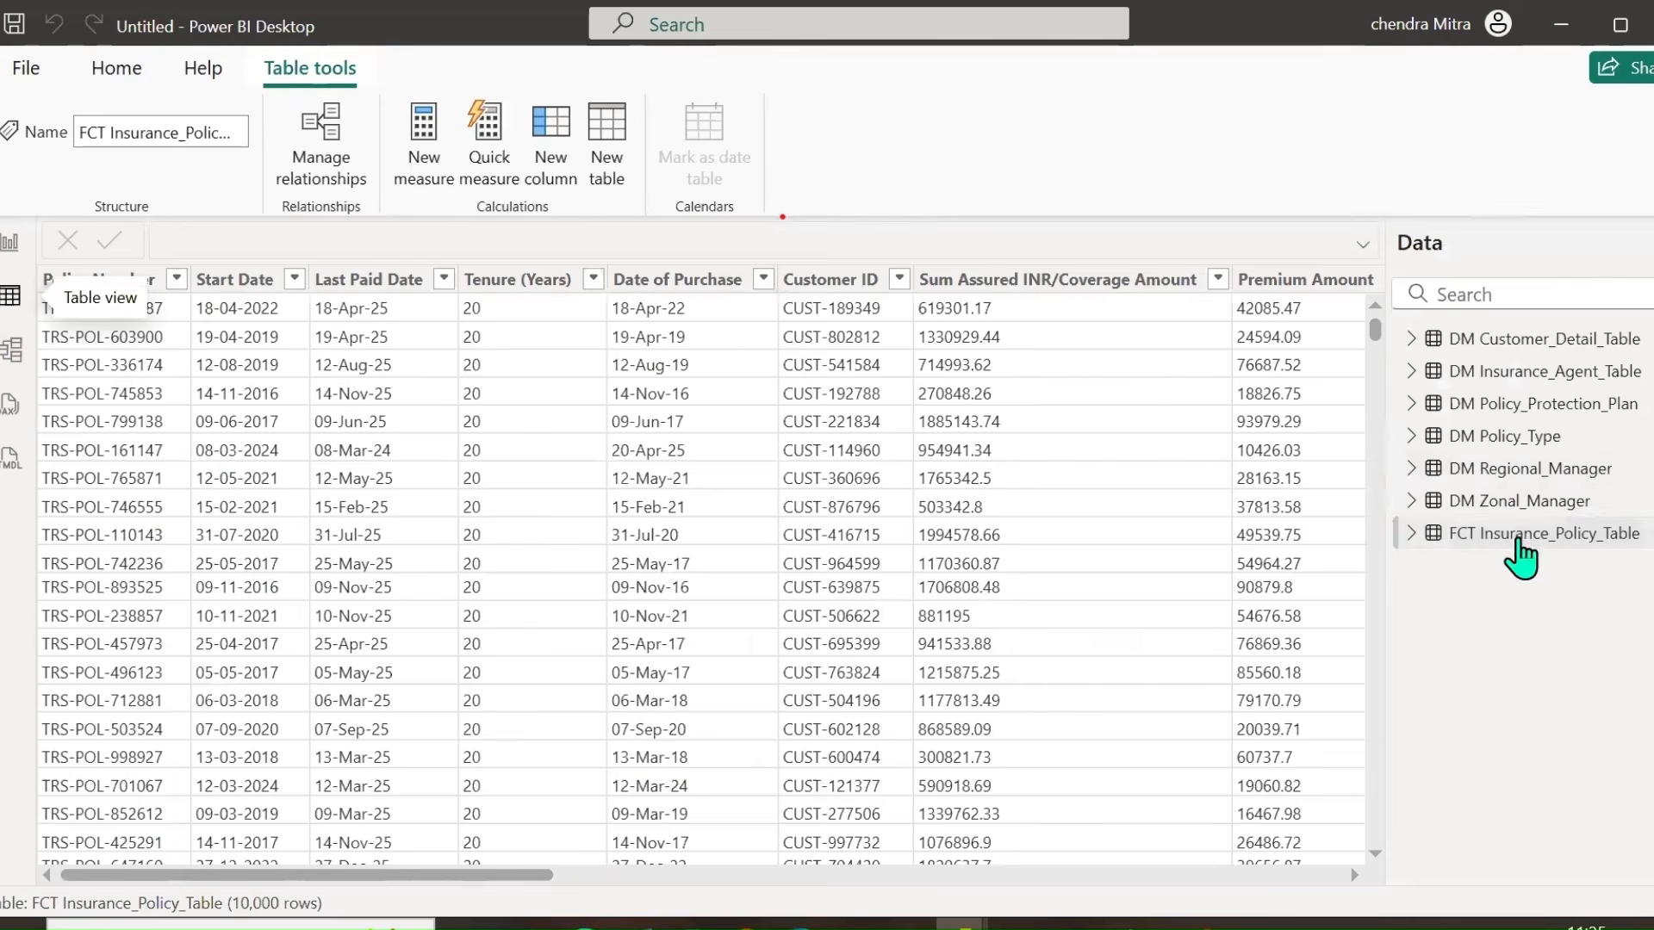
{"action": "left_click_drag", "start_coordinate": [422, 875], "coordinate": [1307, 842]}
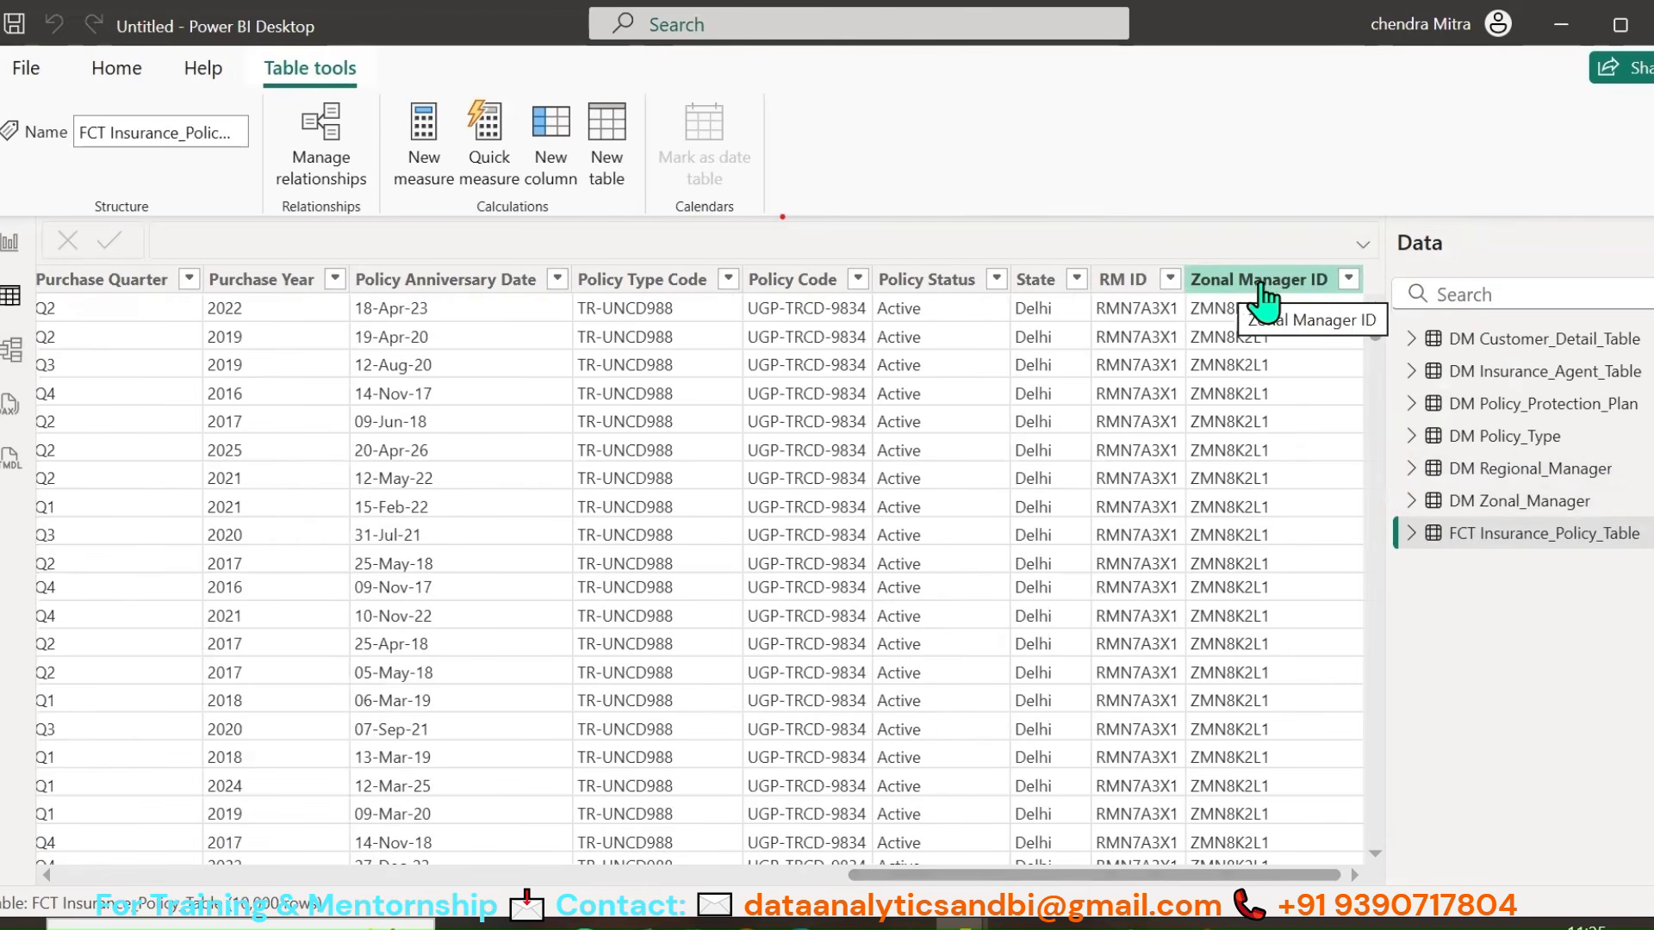
{"action": "left_click", "coordinate": [10, 362]}
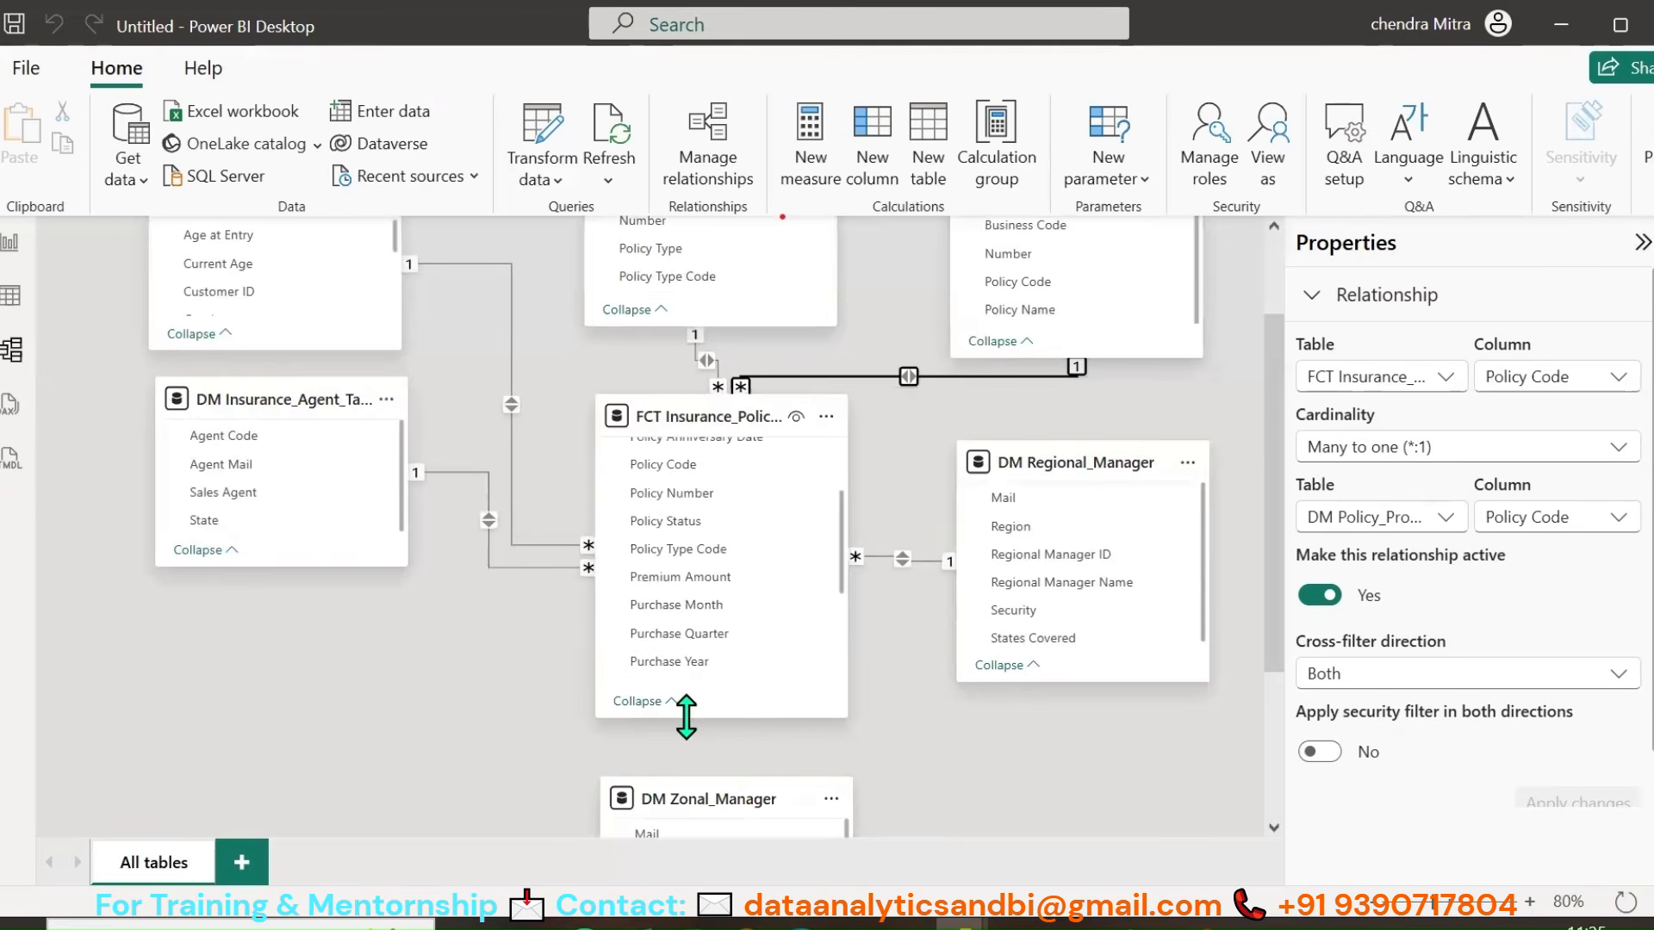
Step: Enlarge the FCT Insurance_Policy_Table card and relate its Zonal Manager ID to Zonal Manager ID in DM Zonal_Manager, with cross-filter direction Both
{"action": "left_click_drag", "start_coordinate": [690, 737], "coordinate": [690, 766]}
{"action": "scroll", "coordinate": [689, 655], "scroll_direction": "down", "scroll_amount": 4}
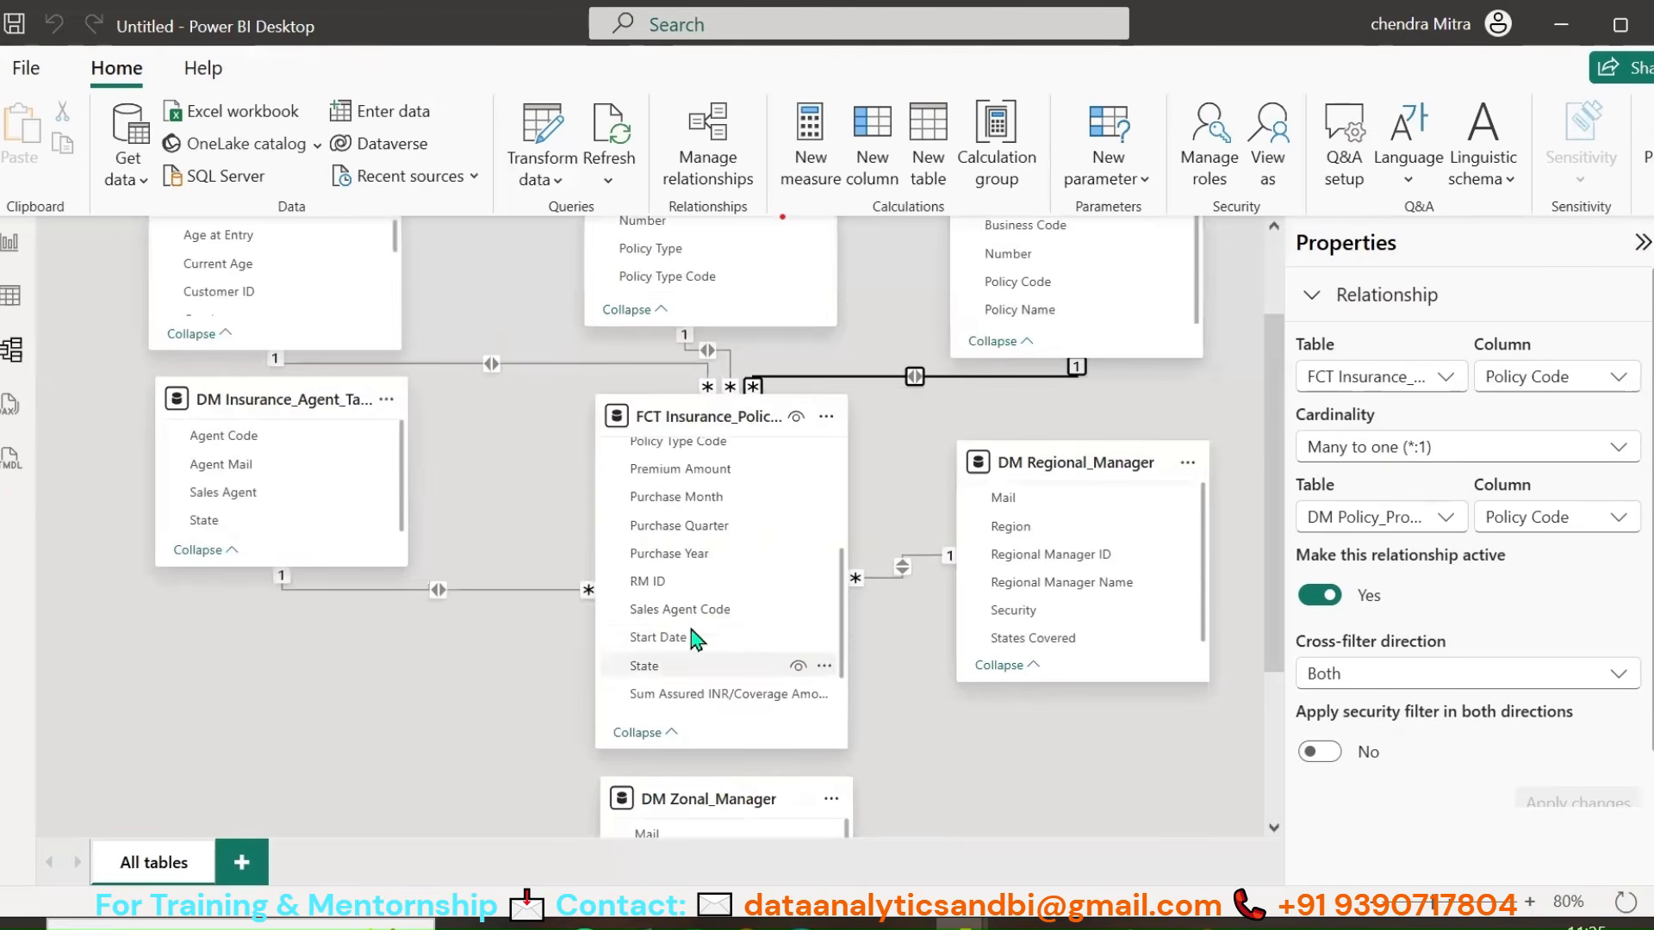
{"action": "scroll", "coordinate": [861, 655], "scroll_direction": "down", "scroll_amount": 2}
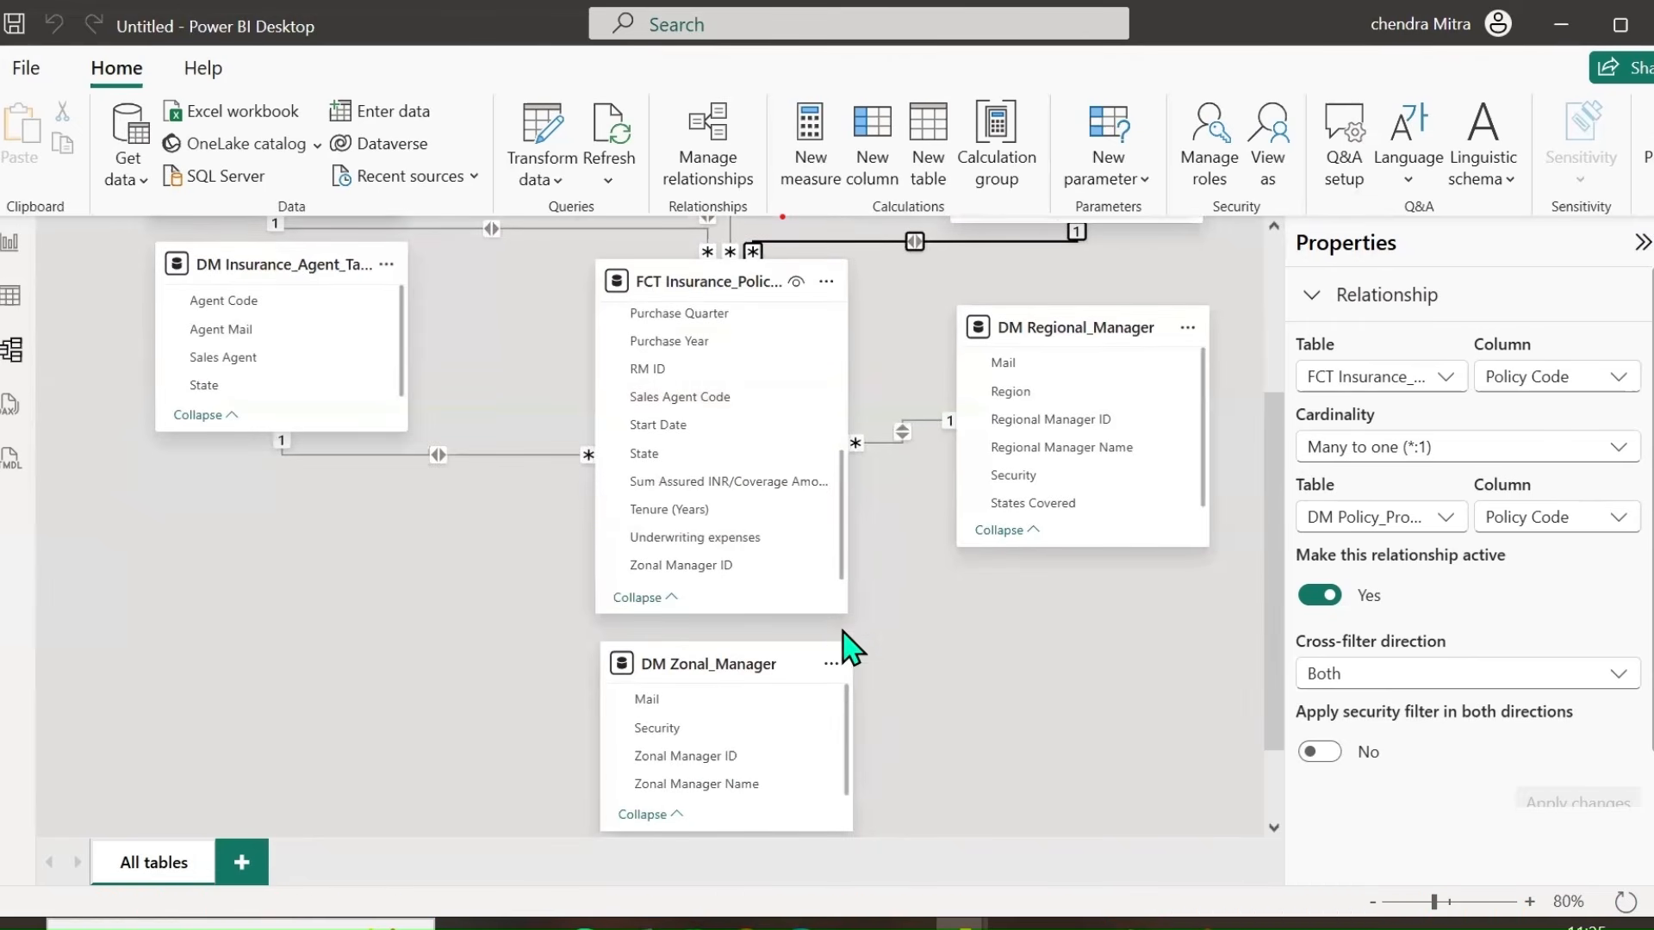
{"action": "left_click_drag", "start_coordinate": [674, 568], "coordinate": [722, 756]}
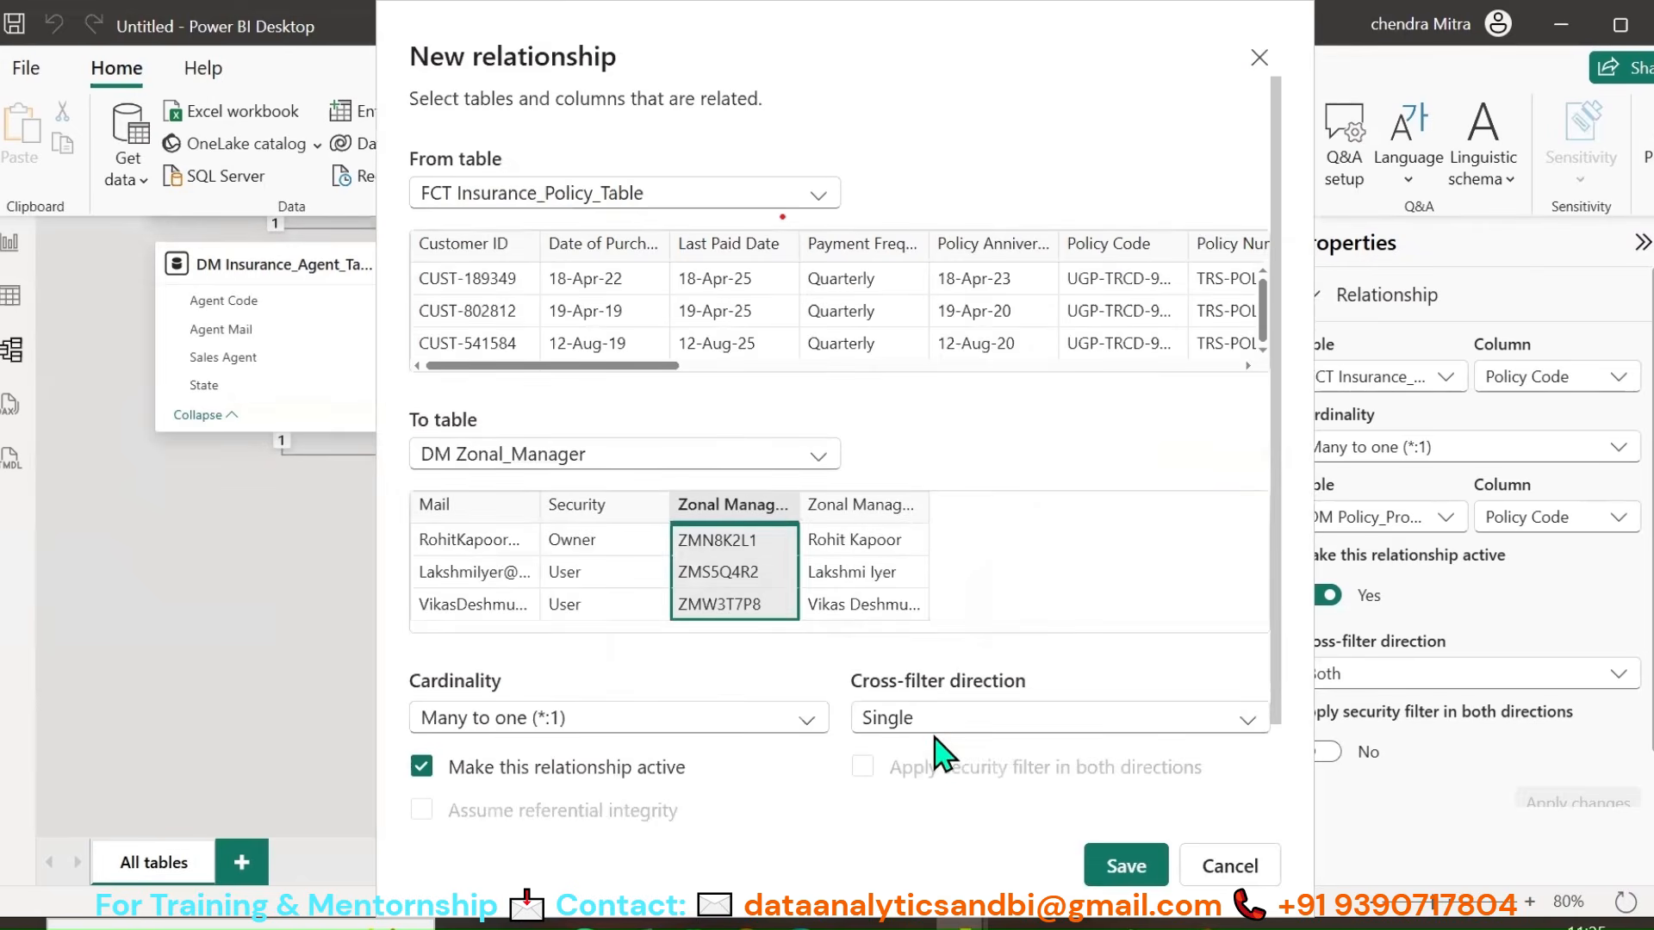
{"action": "left_click", "coordinate": [938, 723]}
{"action": "left_click", "coordinate": [913, 786]}
{"action": "left_click", "coordinate": [1127, 866]}
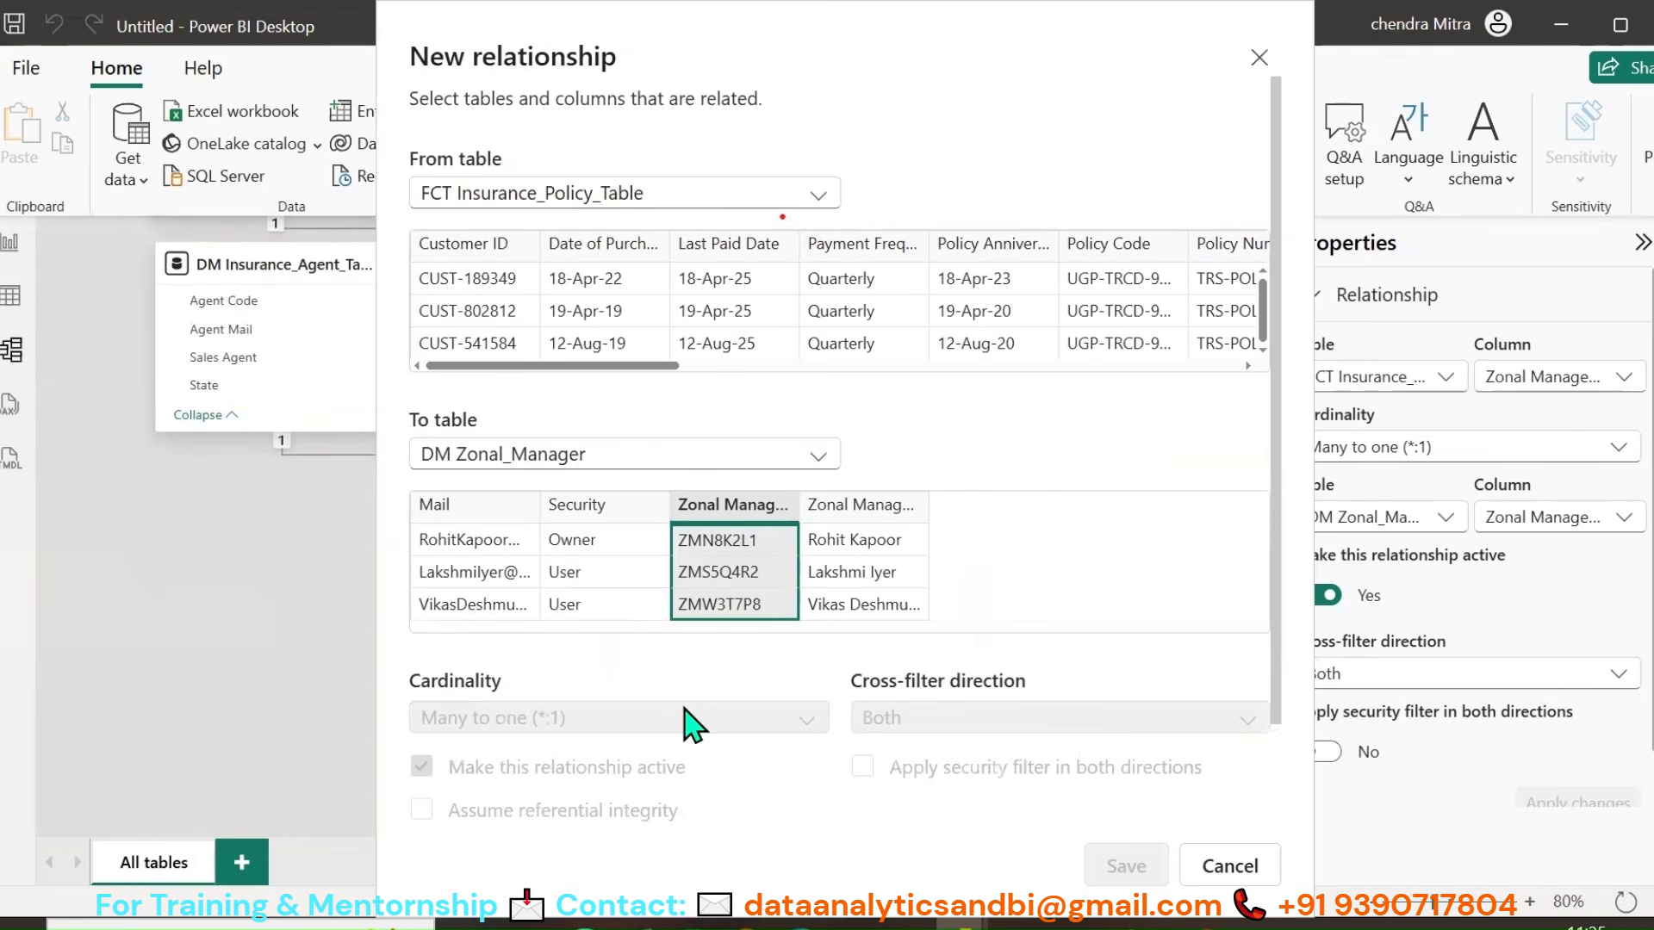
{"action": "scroll", "coordinate": [905, 517], "scroll_direction": "up", "scroll_amount": 2}
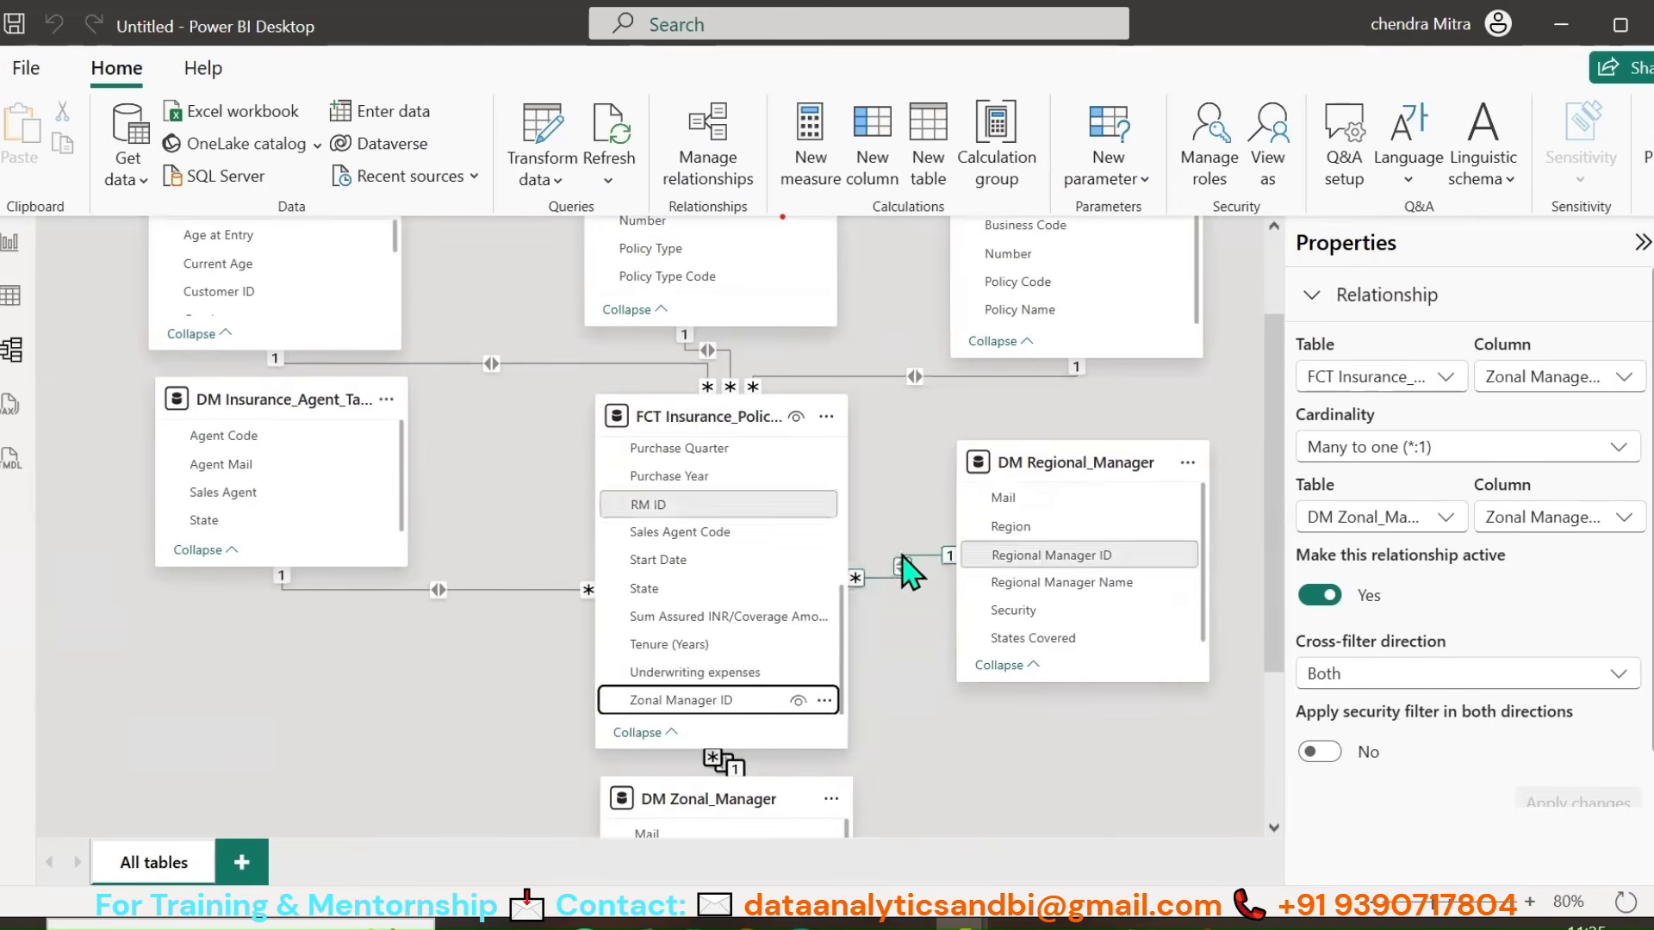
{"action": "scroll", "coordinate": [907, 571], "scroll_direction": "up", "scroll_amount": 3}
{"action": "scroll", "coordinate": [895, 431], "scroll_direction": "down", "scroll_amount": 3}
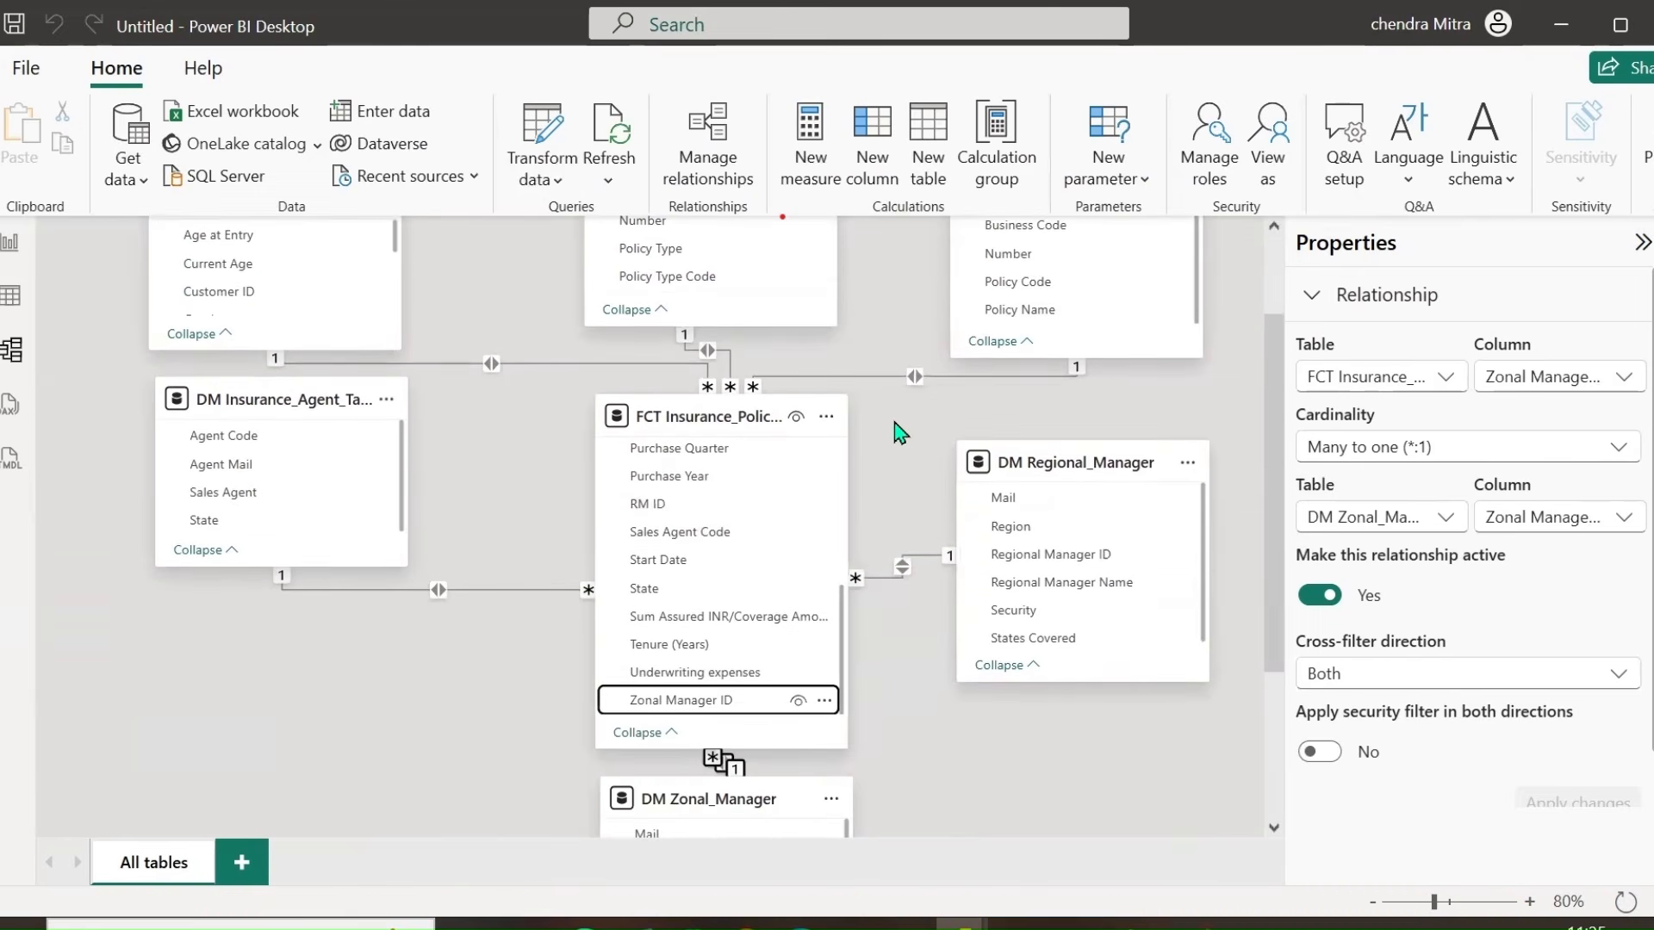
{"action": "scroll", "coordinate": [896, 430], "scroll_direction": "up", "scroll_amount": 3}
{"action": "left_click_drag", "start_coordinate": [1273, 320], "coordinate": [1278, 353]}
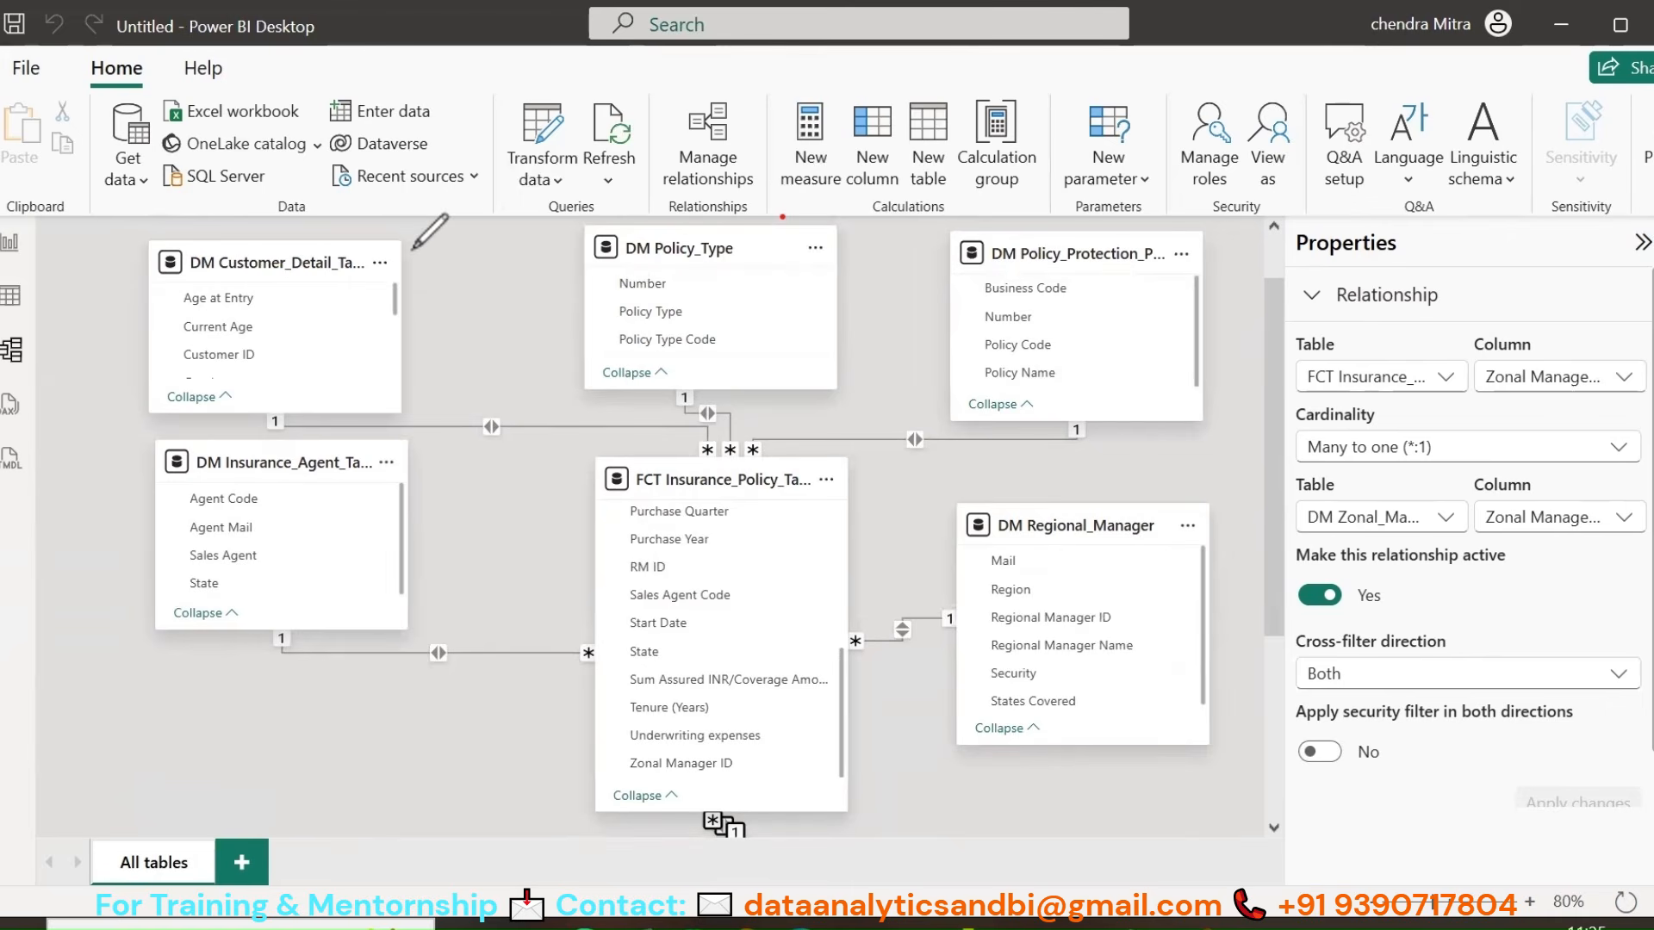
{"action": "left_click_drag", "start_coordinate": [413, 344], "coordinate": [573, 466]}
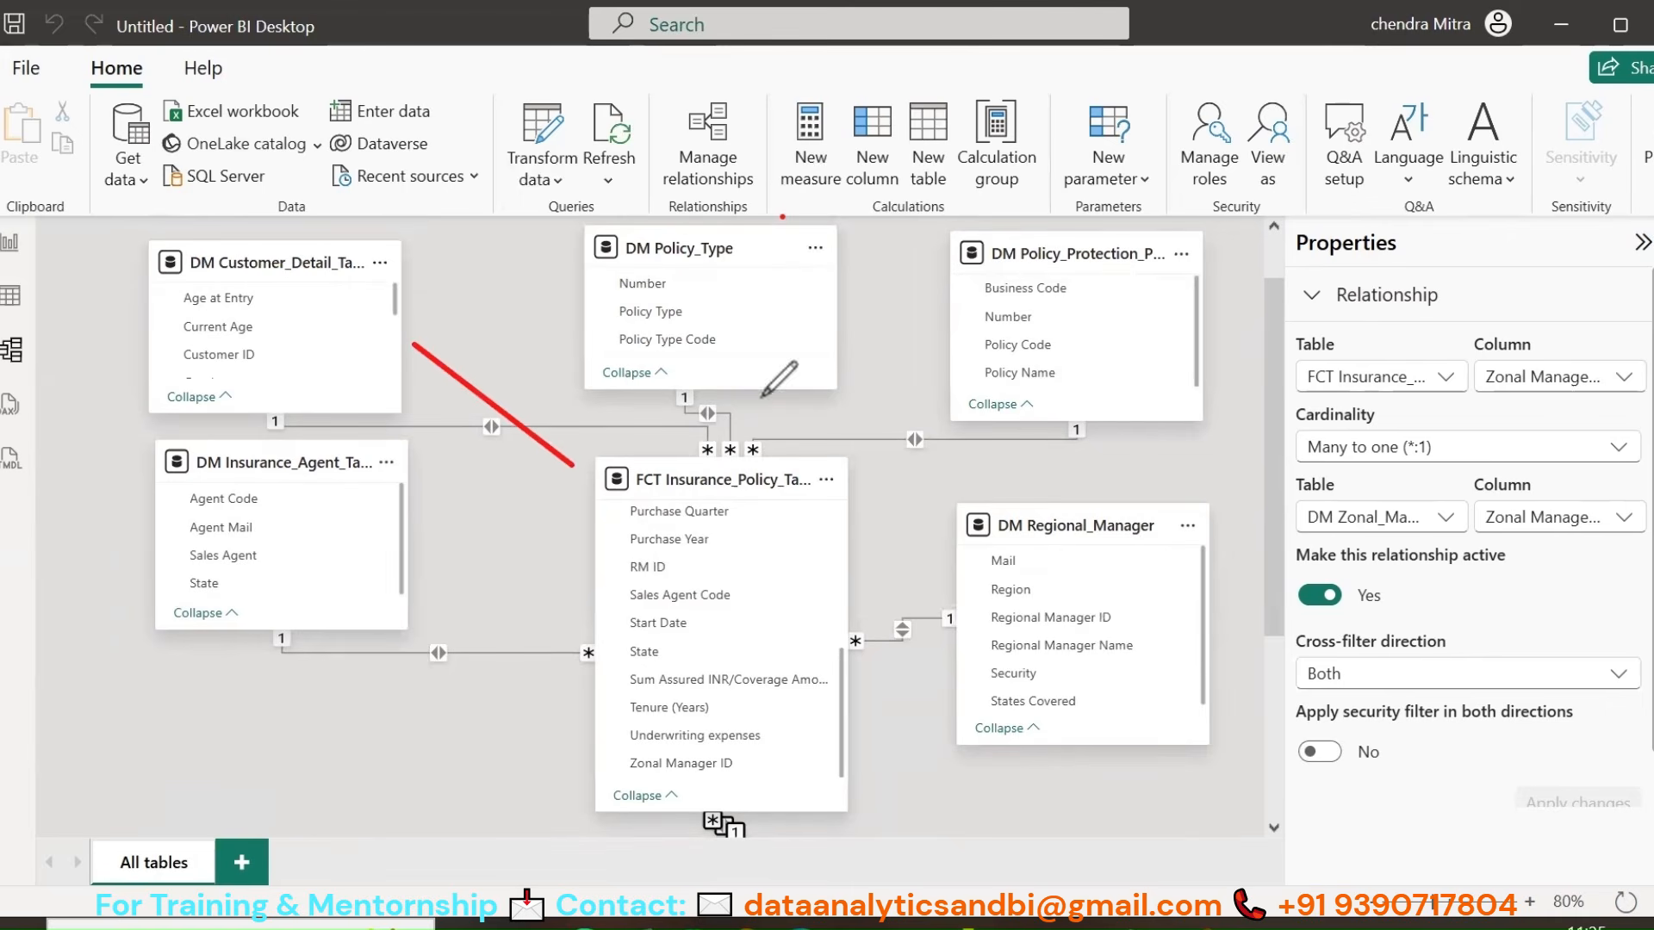
{"action": "left_click_drag", "start_coordinate": [762, 396], "coordinate": [773, 446]}
{"action": "left_click_drag", "start_coordinate": [969, 379], "coordinate": [843, 526]}
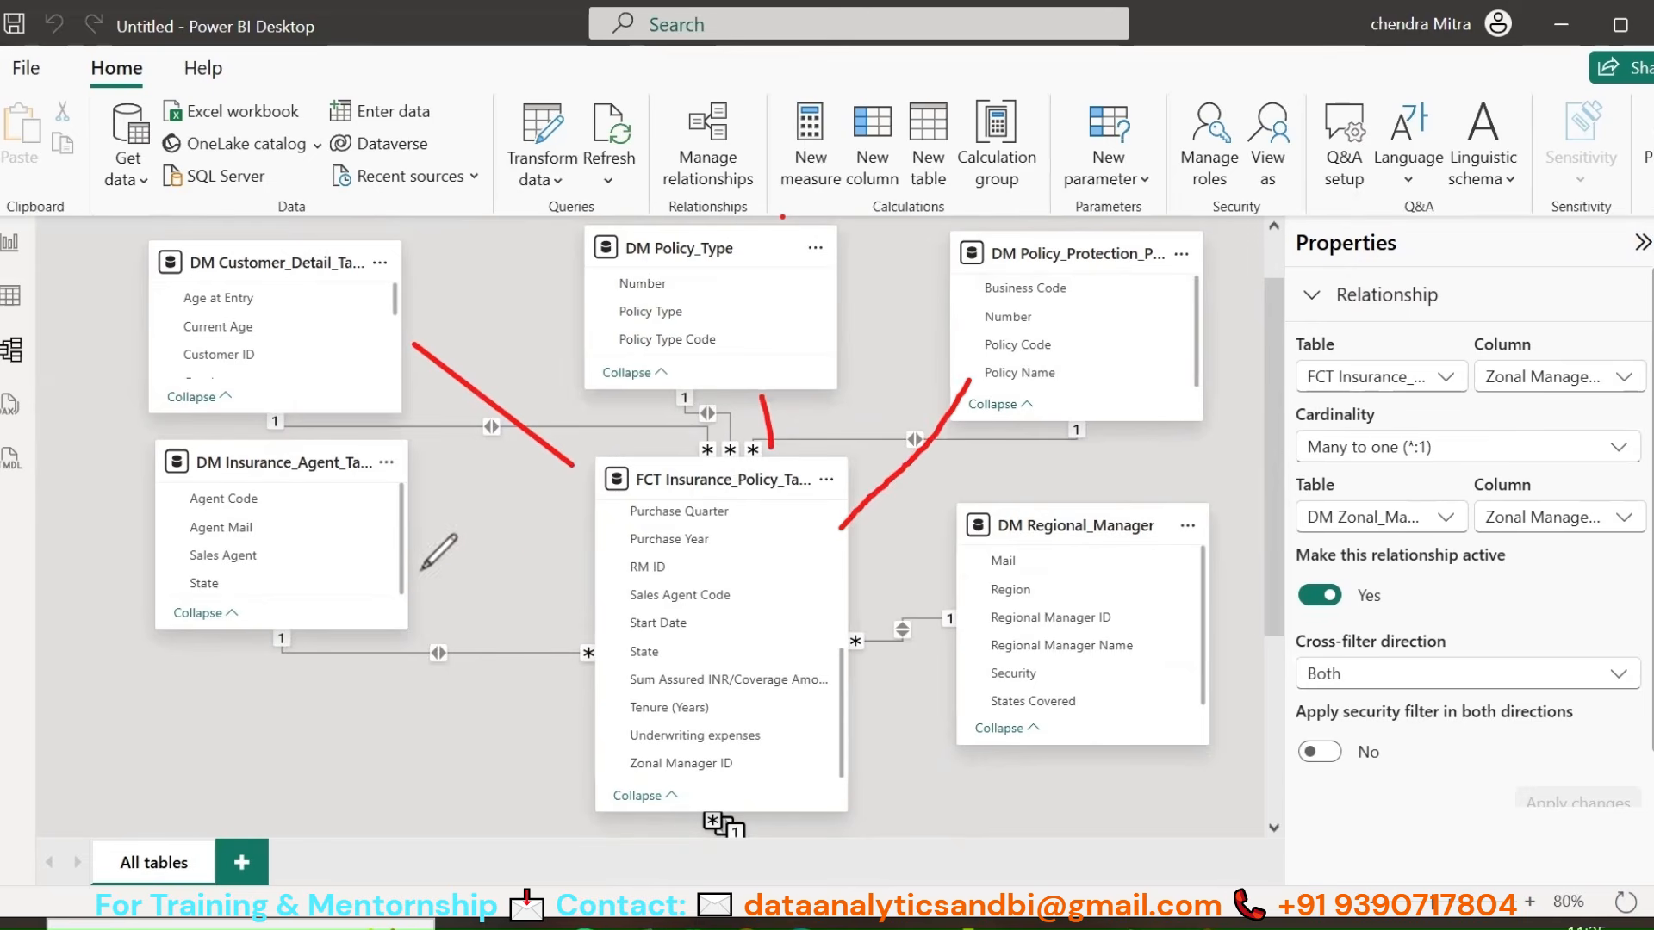
{"action": "left_click_drag", "start_coordinate": [417, 570], "coordinate": [581, 556]}
{"action": "left_click_drag", "start_coordinate": [954, 555], "coordinate": [841, 576]}
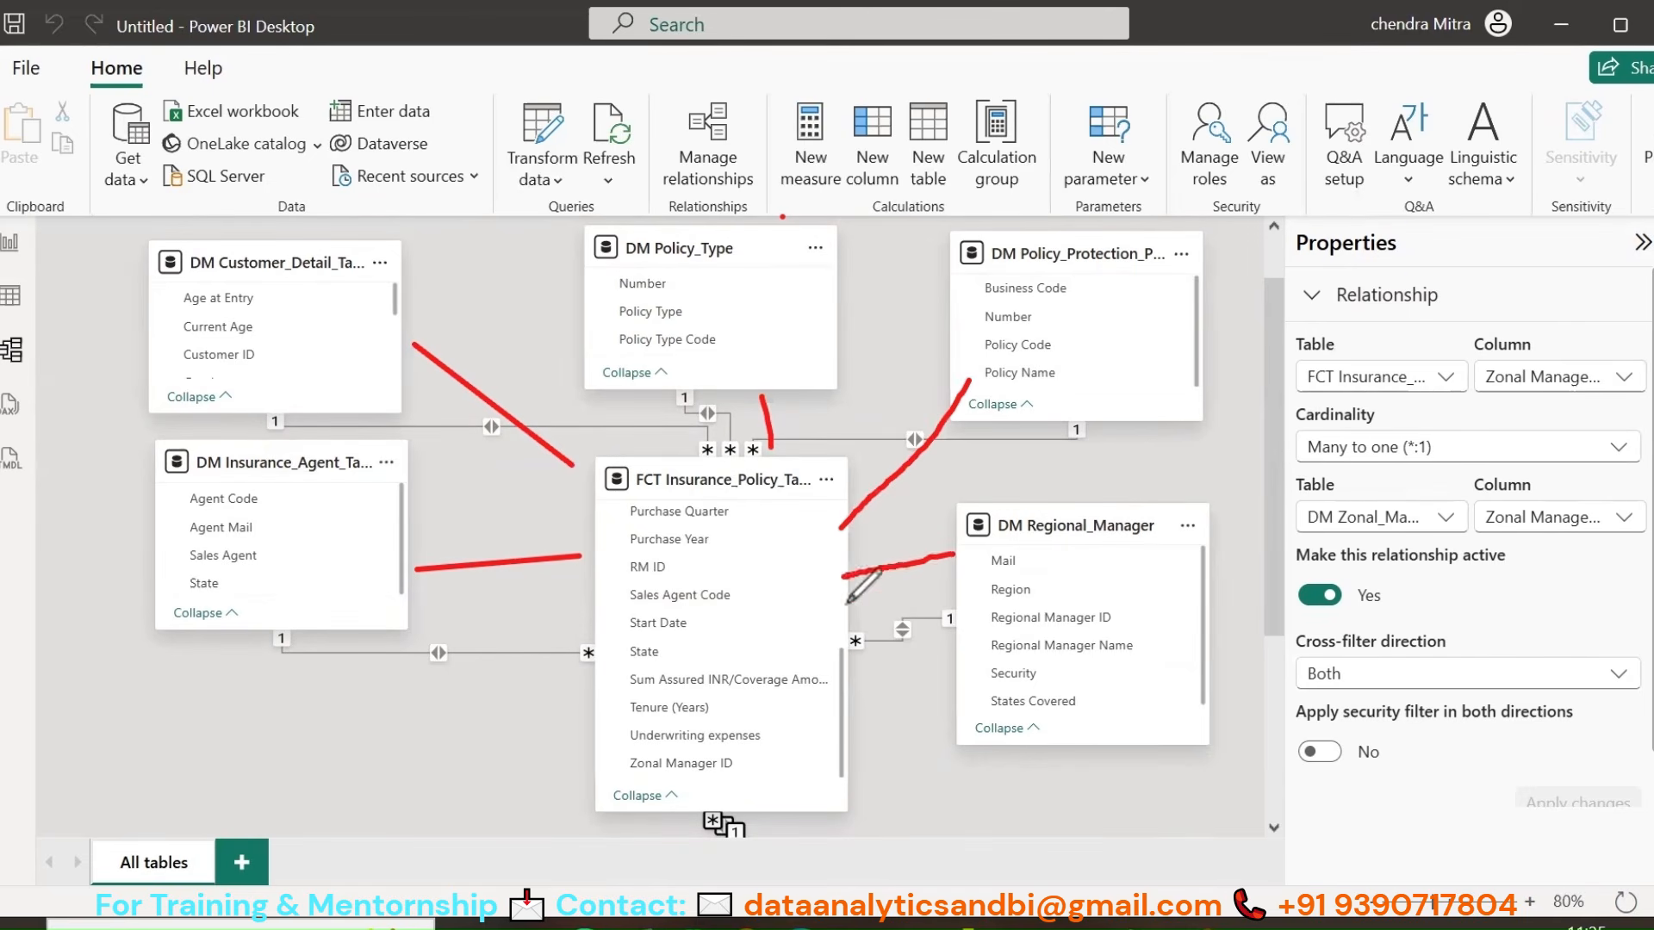
{"action": "mouse_move", "coordinate": [775, 834]}
{"action": "left_mouse_down"}
{"action": "mouse_move", "coordinate": [767, 718]}
{"action": "mouse_move", "coordinate": [752, 756]}
{"action": "mouse_move", "coordinate": [766, 718]}
{"action": "mouse_move", "coordinate": [802, 758]}
{"action": "left_mouse_up"}
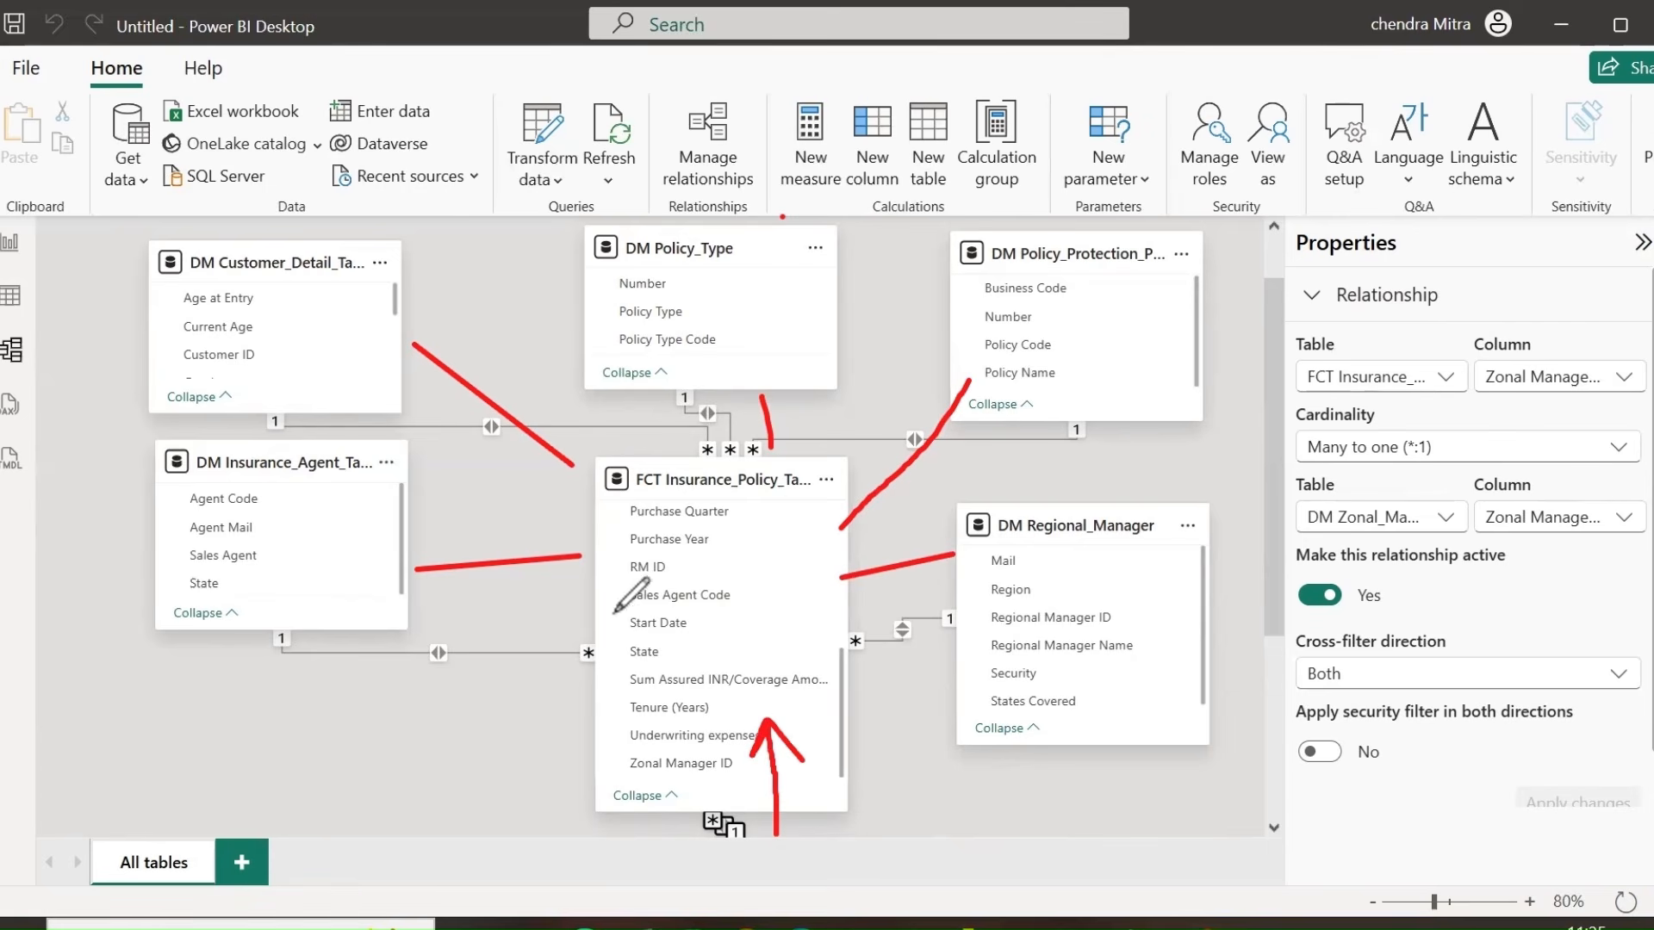
{"action": "mouse_move", "coordinate": [616, 598]}
{"action": "left_mouse_down"}
{"action": "mouse_move", "coordinate": [620, 641]}
{"action": "mouse_move", "coordinate": [775, 601]}
{"action": "mouse_move", "coordinate": [644, 536]}
{"action": "mouse_move", "coordinate": [617, 617]}
{"action": "left_mouse_up"}
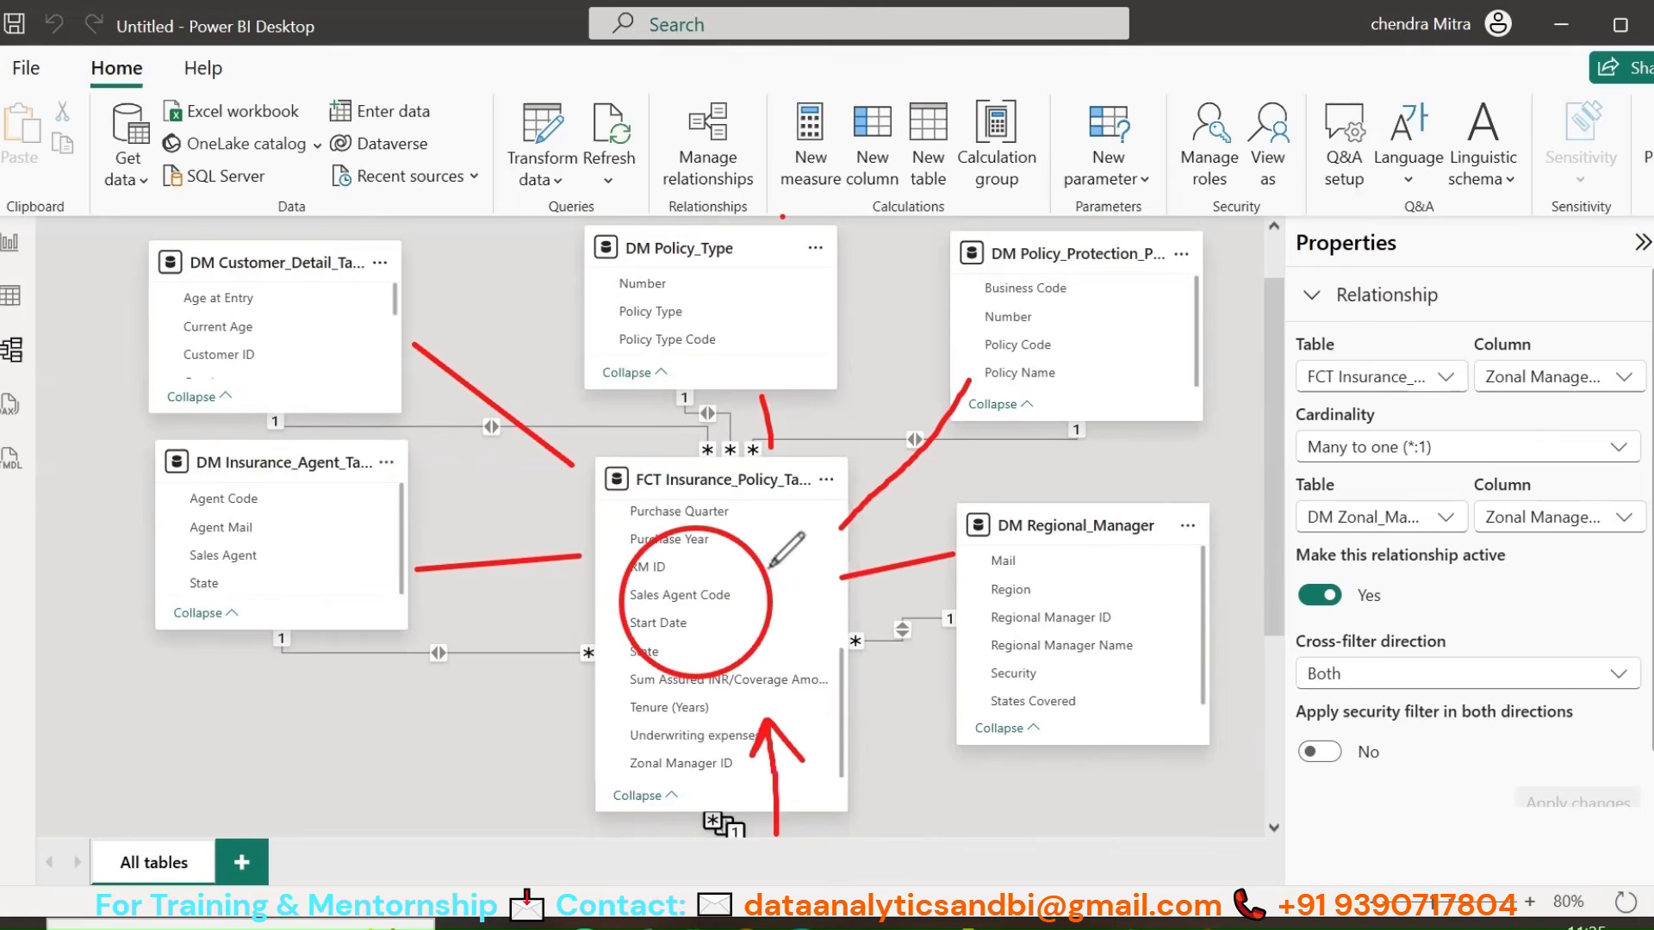
{"action": "mouse_move", "coordinate": [770, 567]}
{"action": "left_mouse_down"}
{"action": "mouse_move", "coordinate": [941, 267]}
{"action": "mouse_move", "coordinate": [921, 265]}
{"action": "mouse_move", "coordinate": [947, 261]}
{"action": "left_mouse_up"}
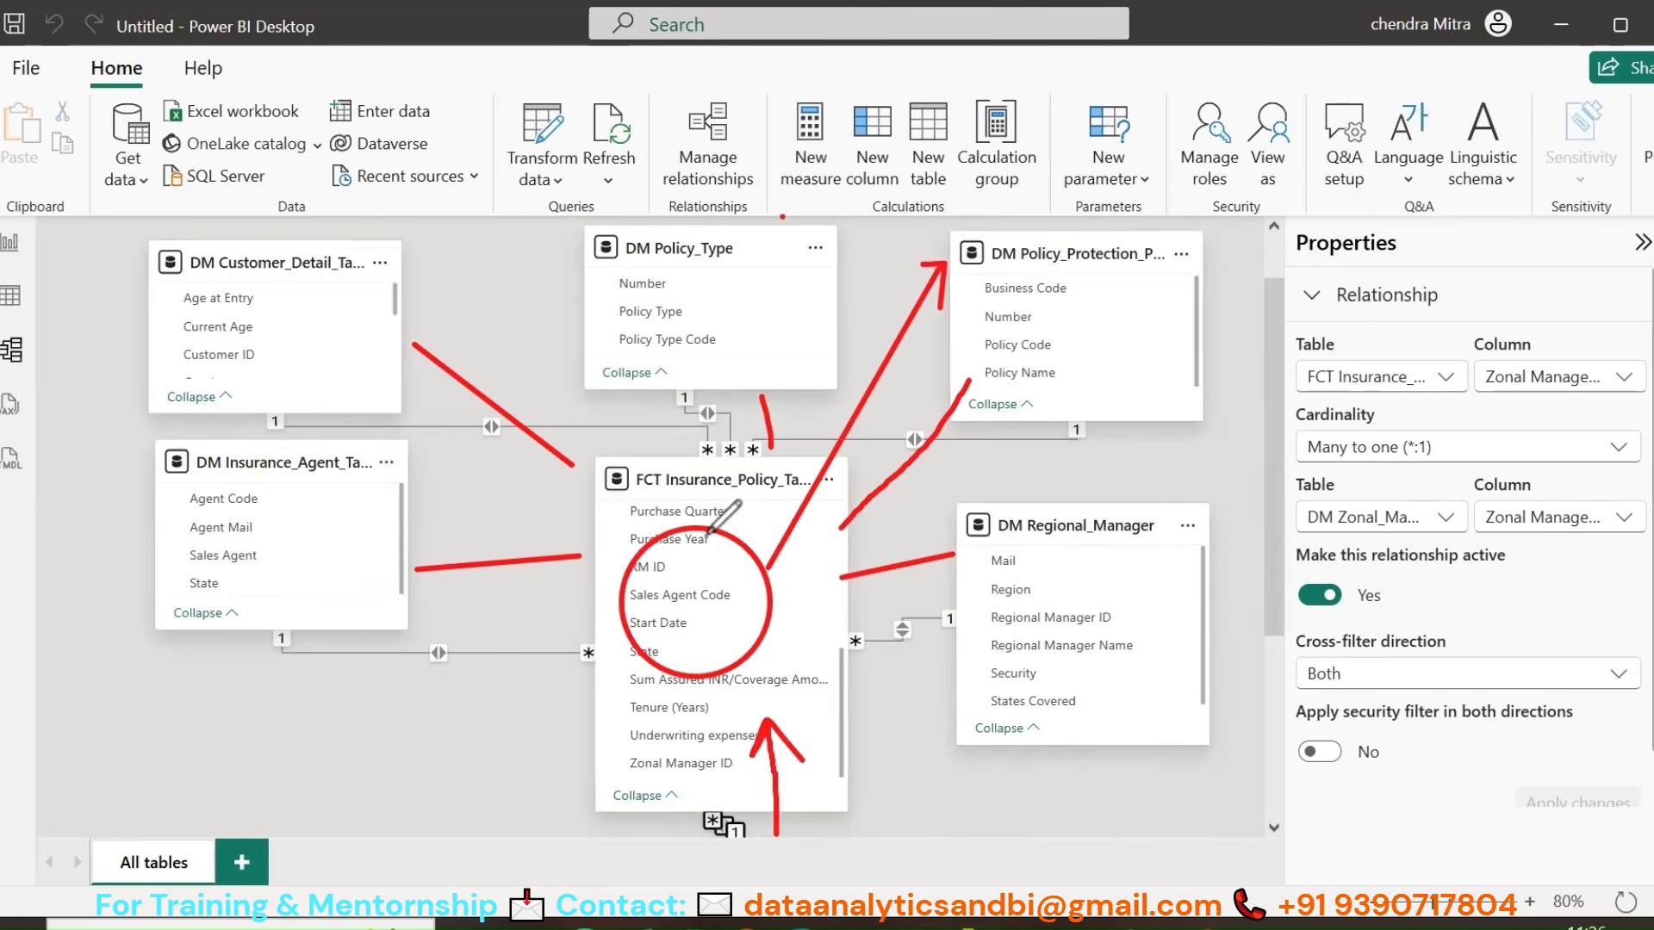
{"action": "mouse_move", "coordinate": [681, 521]}
{"action": "left_mouse_down"}
{"action": "mouse_move", "coordinate": [674, 399]}
{"action": "mouse_move", "coordinate": [656, 431]}
{"action": "mouse_move", "coordinate": [674, 396]}
{"action": "left_mouse_up"}
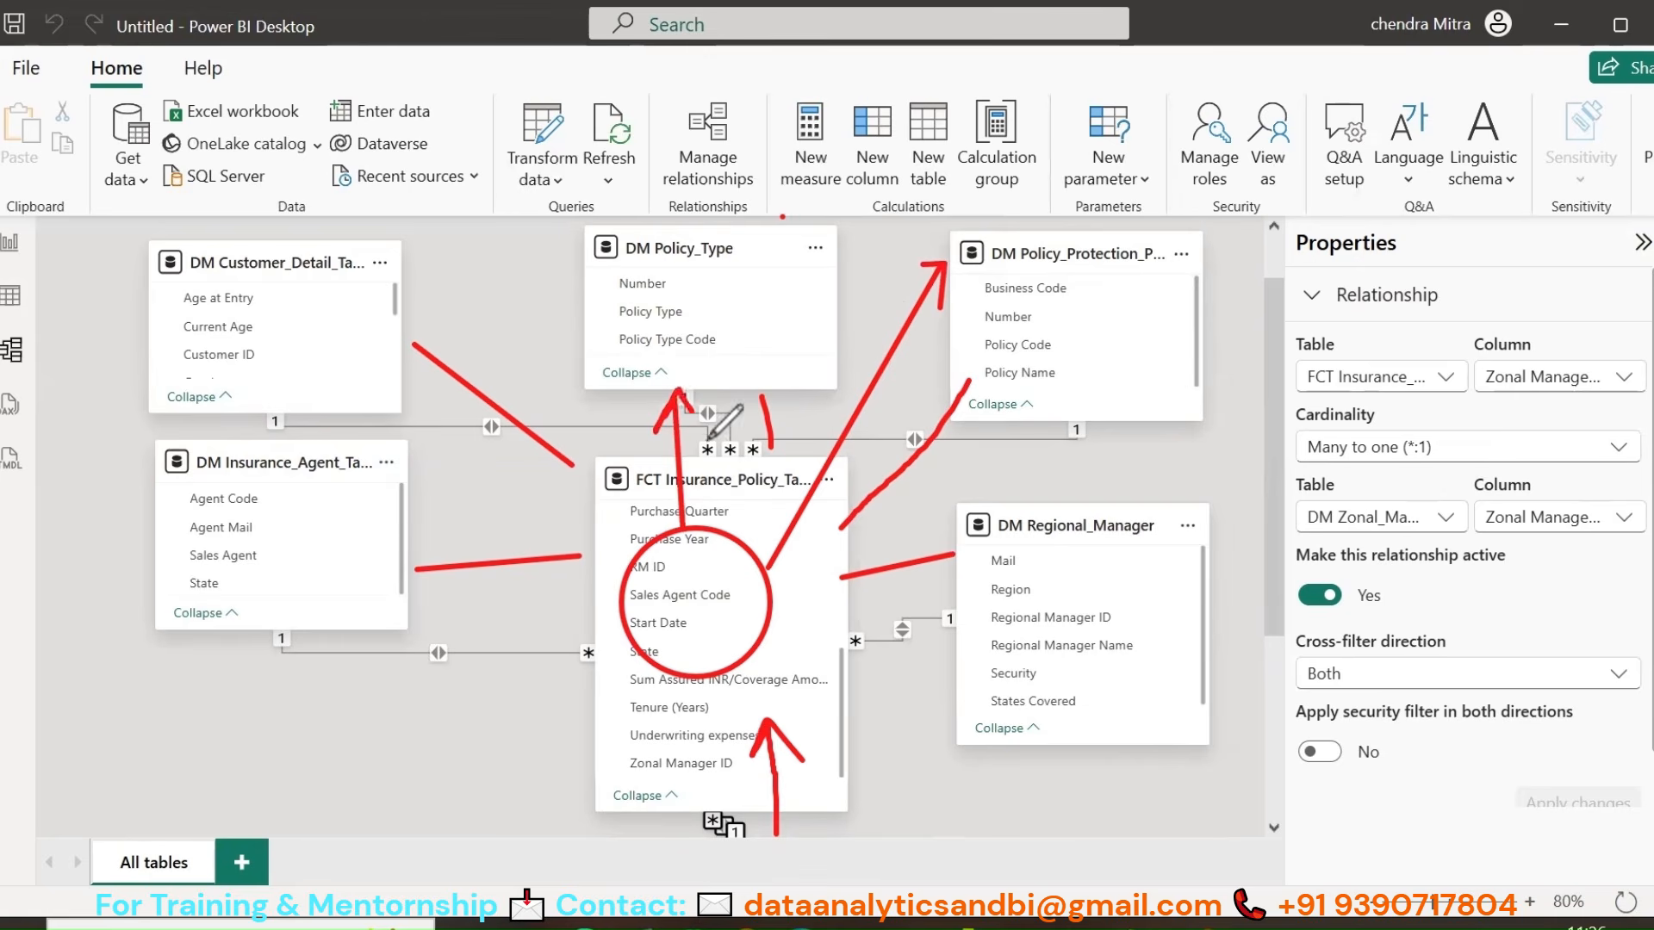
{"action": "mouse_move", "coordinate": [641, 539]}
{"action": "left_mouse_down"}
{"action": "mouse_move", "coordinate": [397, 494]}
{"action": "mouse_move", "coordinate": [409, 524]}
{"action": "mouse_move", "coordinate": [409, 491]}
{"action": "mouse_move", "coordinate": [498, 332]}
{"action": "mouse_move", "coordinate": [445, 340]}
{"action": "mouse_move", "coordinate": [490, 307]}
{"action": "left_mouse_up"}
{"action": "mouse_move", "coordinate": [456, 627]}
{"action": "left_mouse_down"}
{"action": "mouse_move", "coordinate": [391, 656]}
{"action": "mouse_move", "coordinate": [478, 682]}
{"action": "mouse_move", "coordinate": [455, 630]}
{"action": "left_mouse_up"}
{"action": "mouse_move", "coordinate": [881, 652]}
{"action": "left_mouse_down"}
{"action": "mouse_move", "coordinate": [920, 610]}
{"action": "mouse_move", "coordinate": [875, 648]}
{"action": "left_mouse_up"}
{"action": "mouse_move", "coordinate": [935, 405]}
{"action": "left_mouse_down"}
{"action": "mouse_move", "coordinate": [887, 418]}
{"action": "mouse_move", "coordinate": [913, 405]}
{"action": "left_mouse_up"}
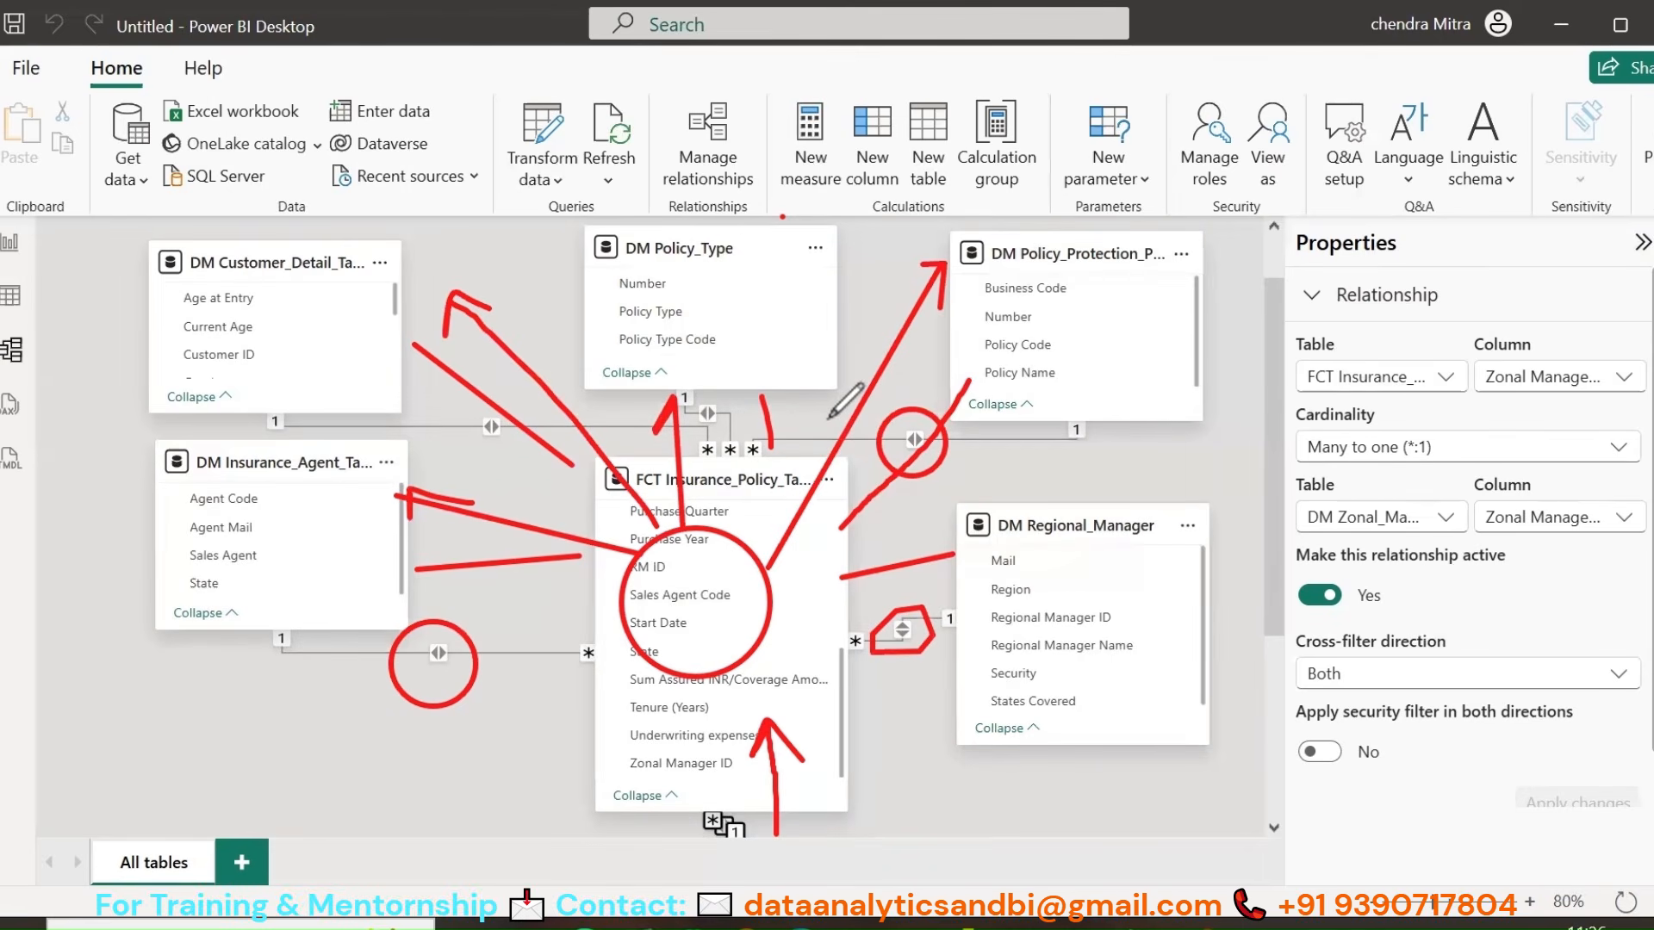
{"action": "left_click", "coordinate": [758, 114]}
{"action": "mouse_move", "coordinate": [489, 214]}
{"action": "left_mouse_down"}
{"action": "mouse_move", "coordinate": [418, 752]}
{"action": "mouse_move", "coordinate": [531, 670]}
{"action": "mouse_move", "coordinate": [676, 670]}
{"action": "mouse_move", "coordinate": [726, 447]}
{"action": "mouse_move", "coordinate": [844, 418]}
{"action": "mouse_move", "coordinate": [1025, 441]}
{"action": "mouse_move", "coordinate": [934, 530]}
{"action": "mouse_move", "coordinate": [790, 744]}
{"action": "mouse_move", "coordinate": [929, 260]}
{"action": "mouse_move", "coordinate": [905, 266]}
{"action": "mouse_move", "coordinate": [812, 205]}
{"action": "mouse_move", "coordinate": [792, 235]}
{"action": "left_mouse_up"}
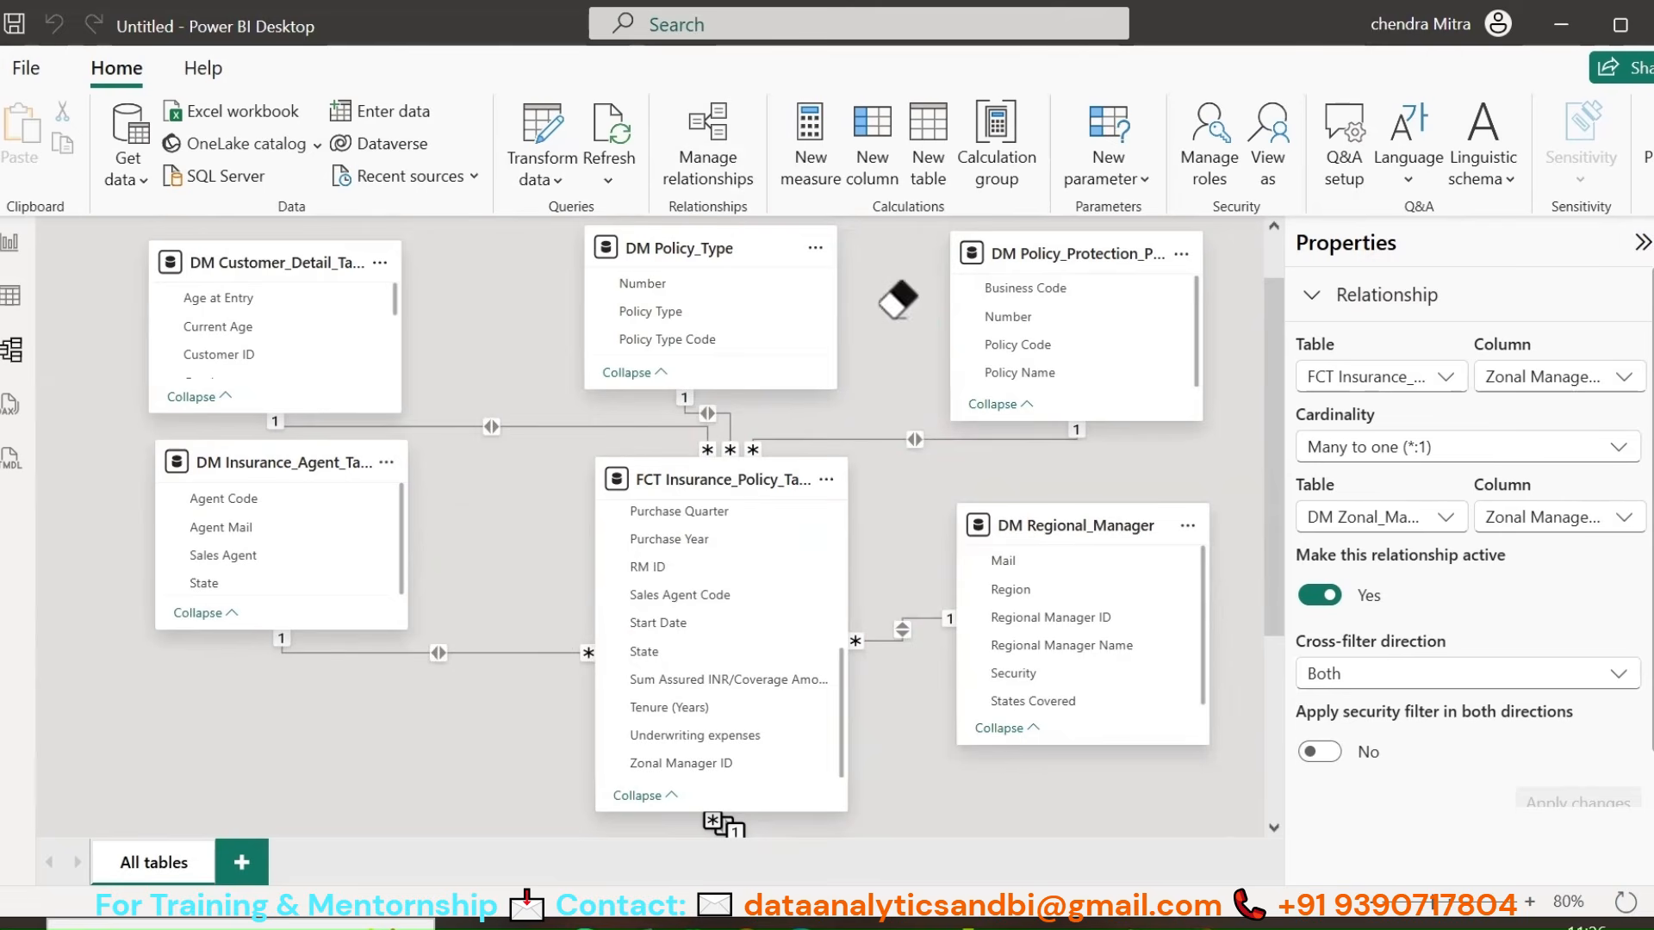
{"action": "key", "text": "Escape"}
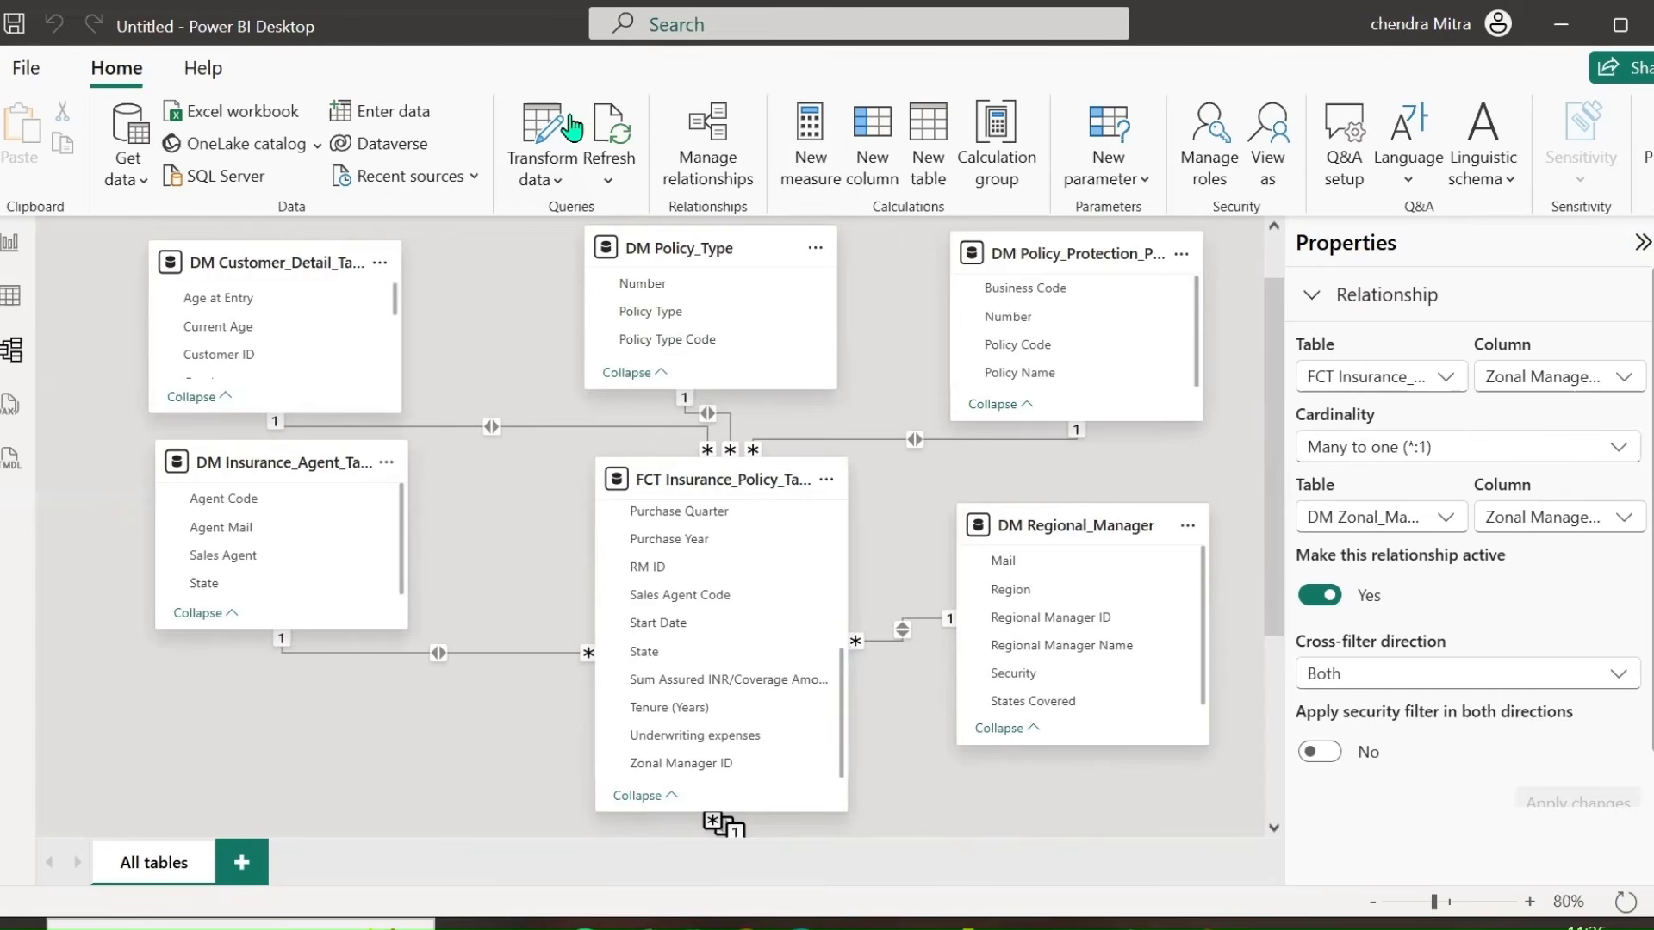
{"action": "mouse_move", "coordinate": [142, 556]}
{"action": "left_mouse_down"}
{"action": "mouse_move", "coordinate": [27, 517]}
{"action": "mouse_move", "coordinate": [86, 383]}
{"action": "mouse_move", "coordinate": [127, 368]}
{"action": "mouse_move", "coordinate": [112, 403]}
{"action": "left_mouse_up"}
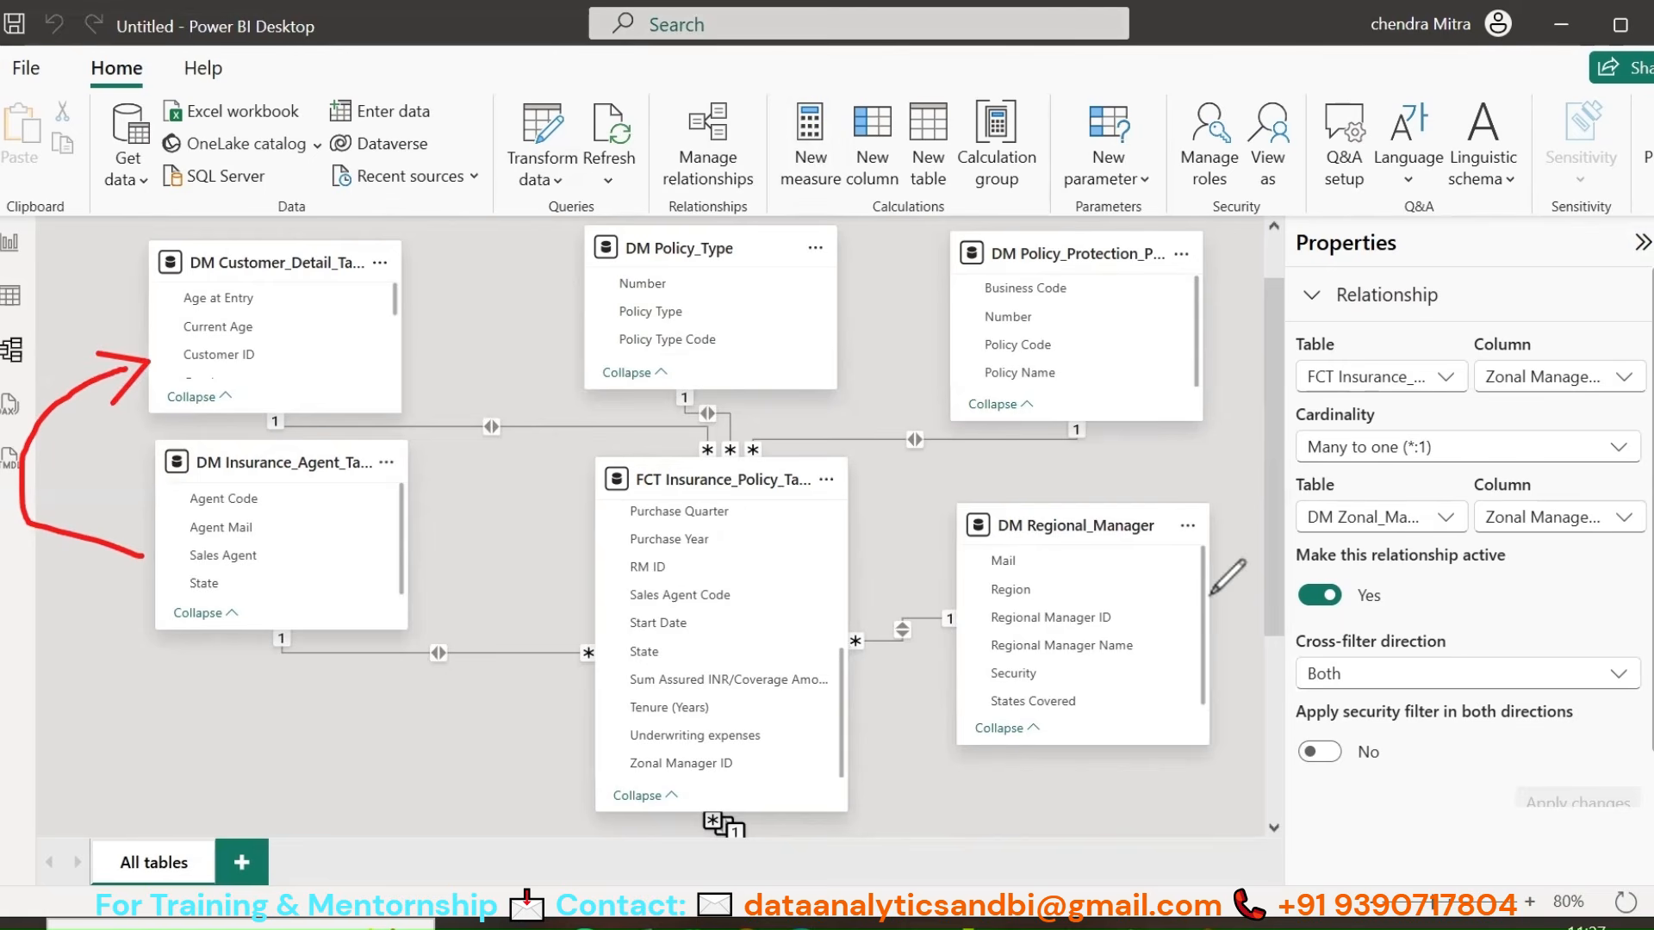
{"action": "mouse_move", "coordinate": [1215, 587]}
{"action": "left_mouse_down"}
{"action": "mouse_move", "coordinate": [1264, 482]}
{"action": "mouse_move", "coordinate": [1176, 443]}
{"action": "left_mouse_up"}
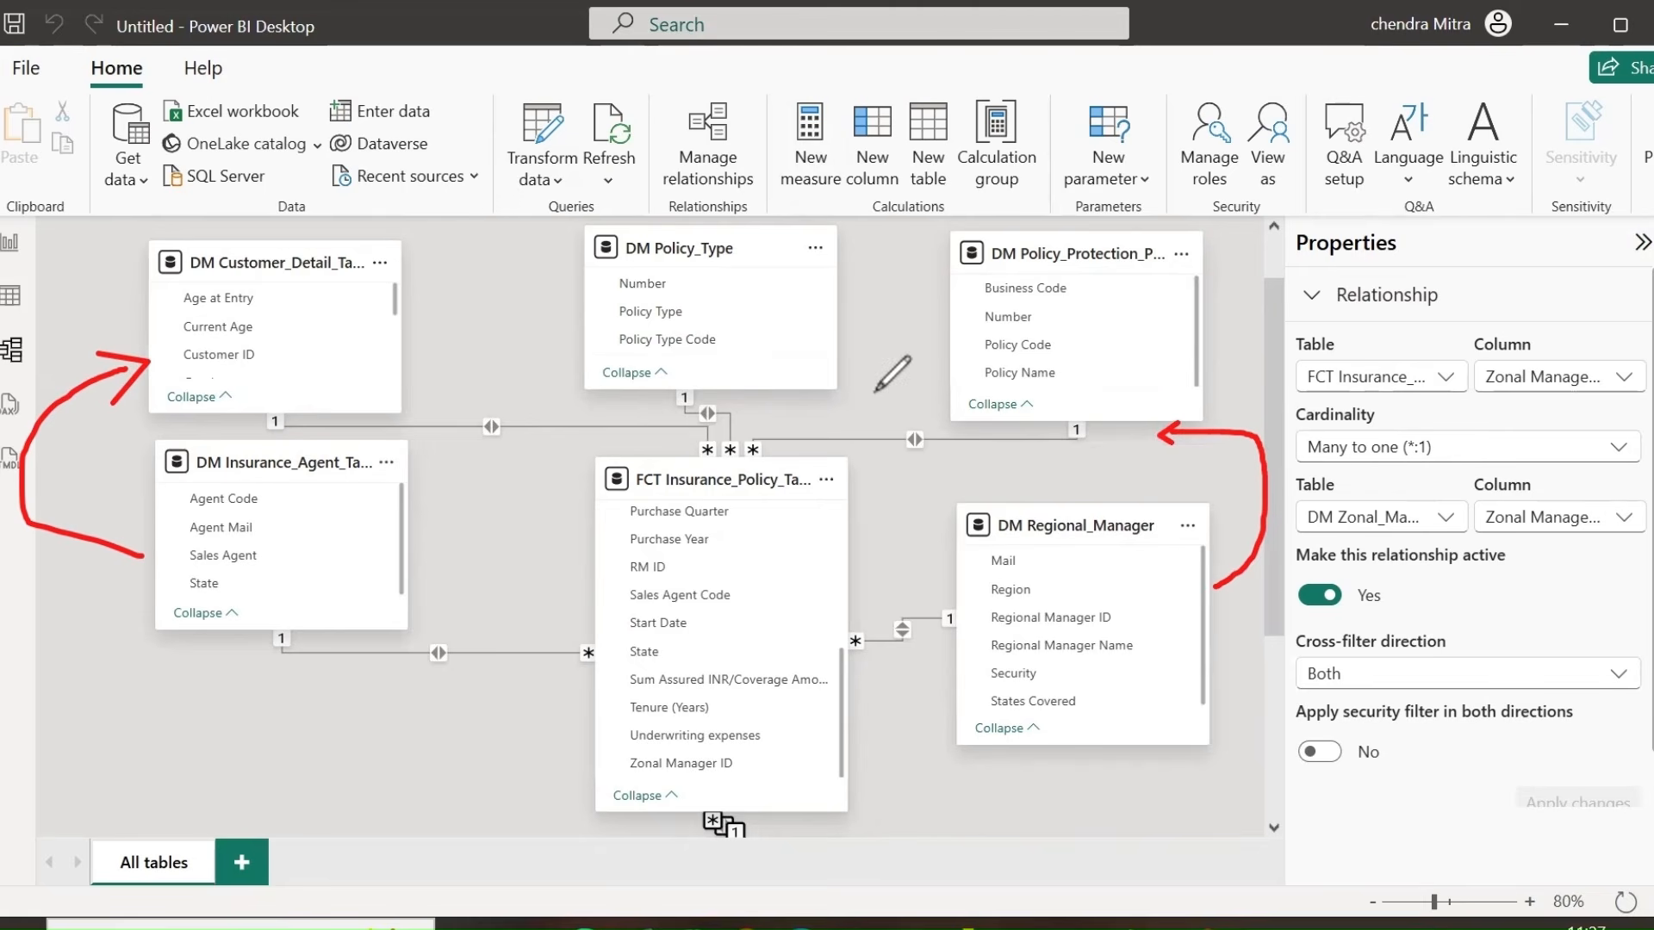
{"action": "left_click_drag", "start_coordinate": [832, 389], "coordinate": [961, 536]}
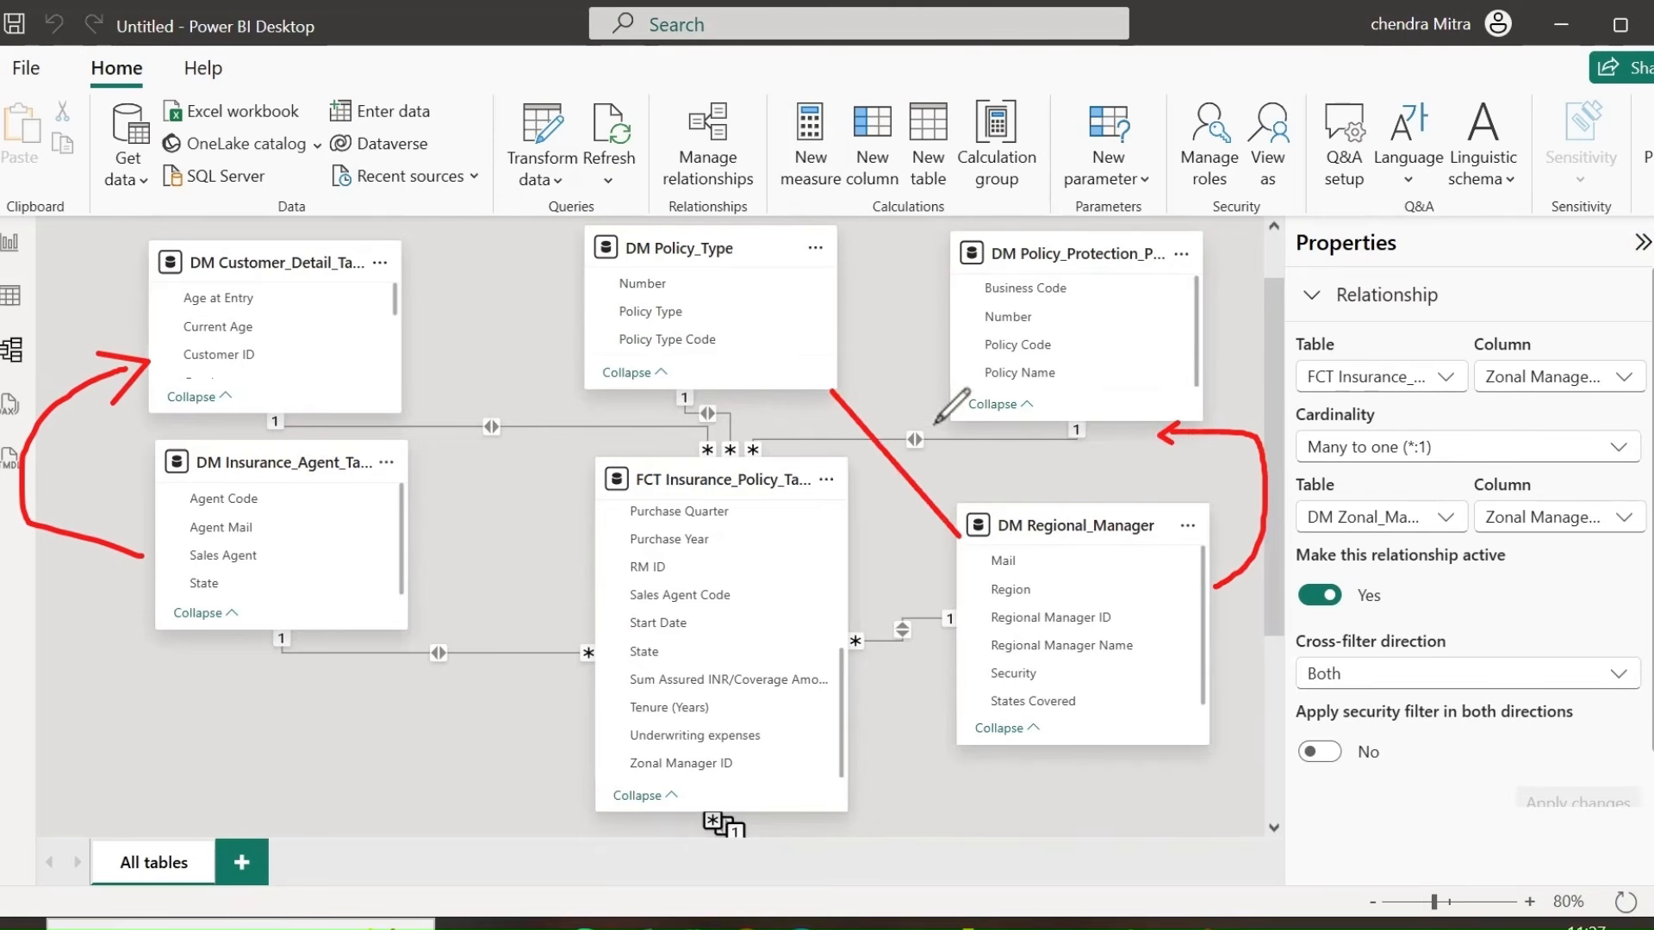
{"action": "mouse_move", "coordinate": [341, 242]}
{"action": "left_mouse_down"}
{"action": "mouse_move", "coordinate": [634, 119]}
{"action": "mouse_move", "coordinate": [975, 226]}
{"action": "left_mouse_up"}
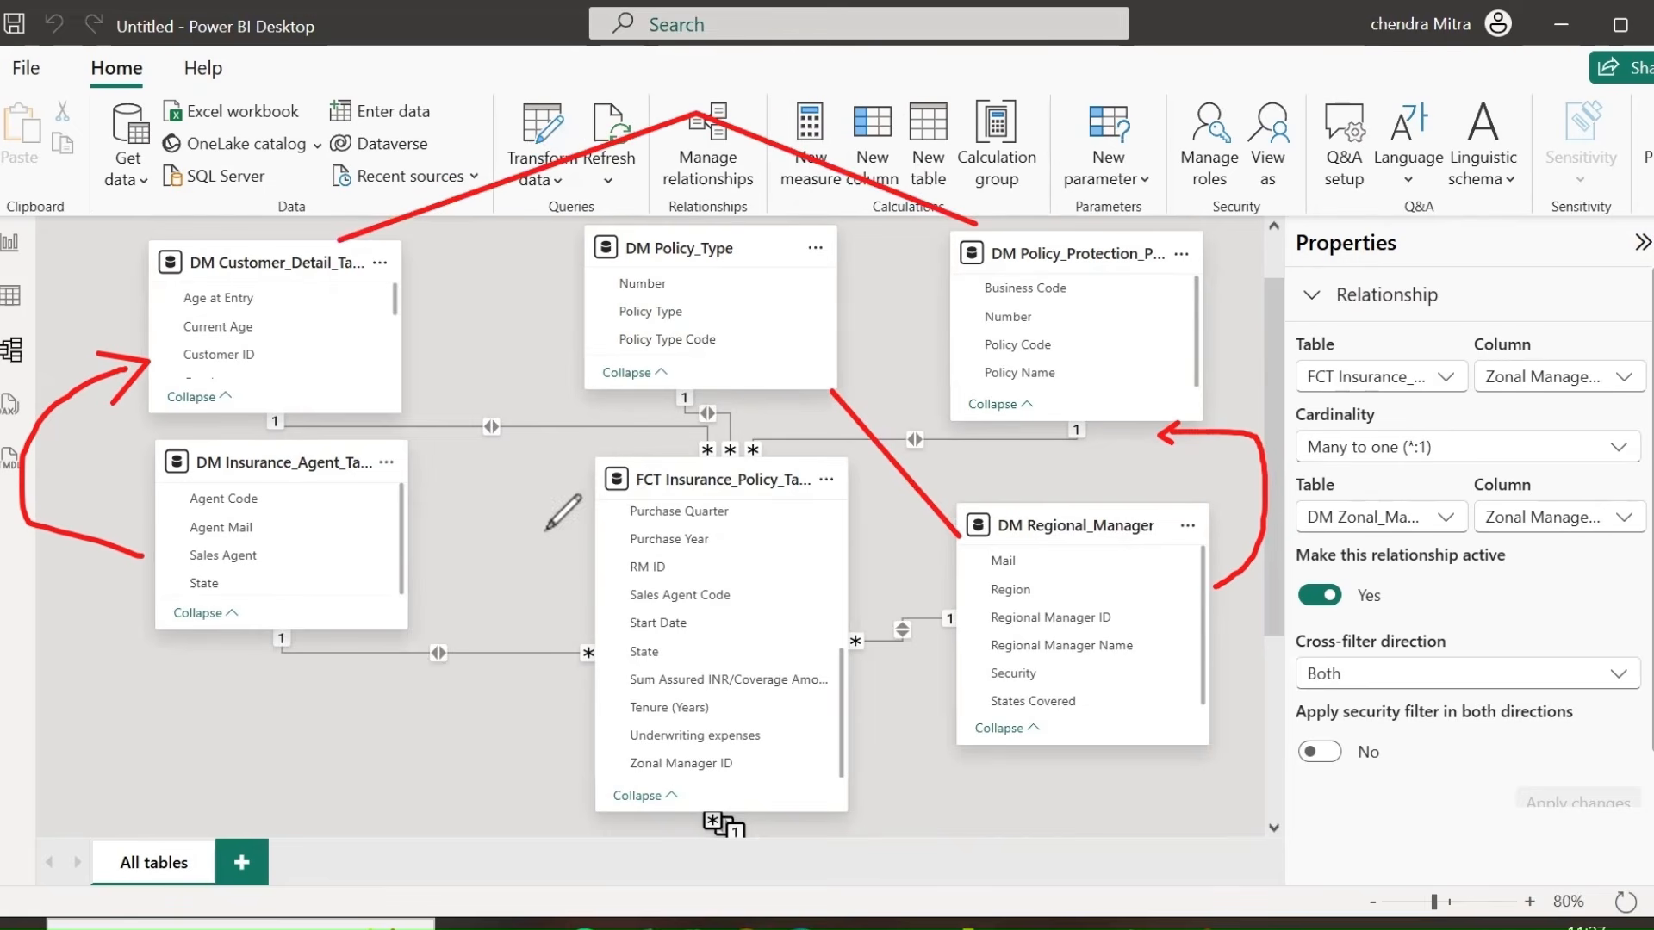
{"action": "mouse_move", "coordinate": [345, 613]}
{"action": "left_mouse_down"}
{"action": "mouse_move", "coordinate": [355, 680]}
{"action": "mouse_move", "coordinate": [896, 866]}
{"action": "mouse_move", "coordinate": [1031, 743]}
{"action": "left_mouse_up"}
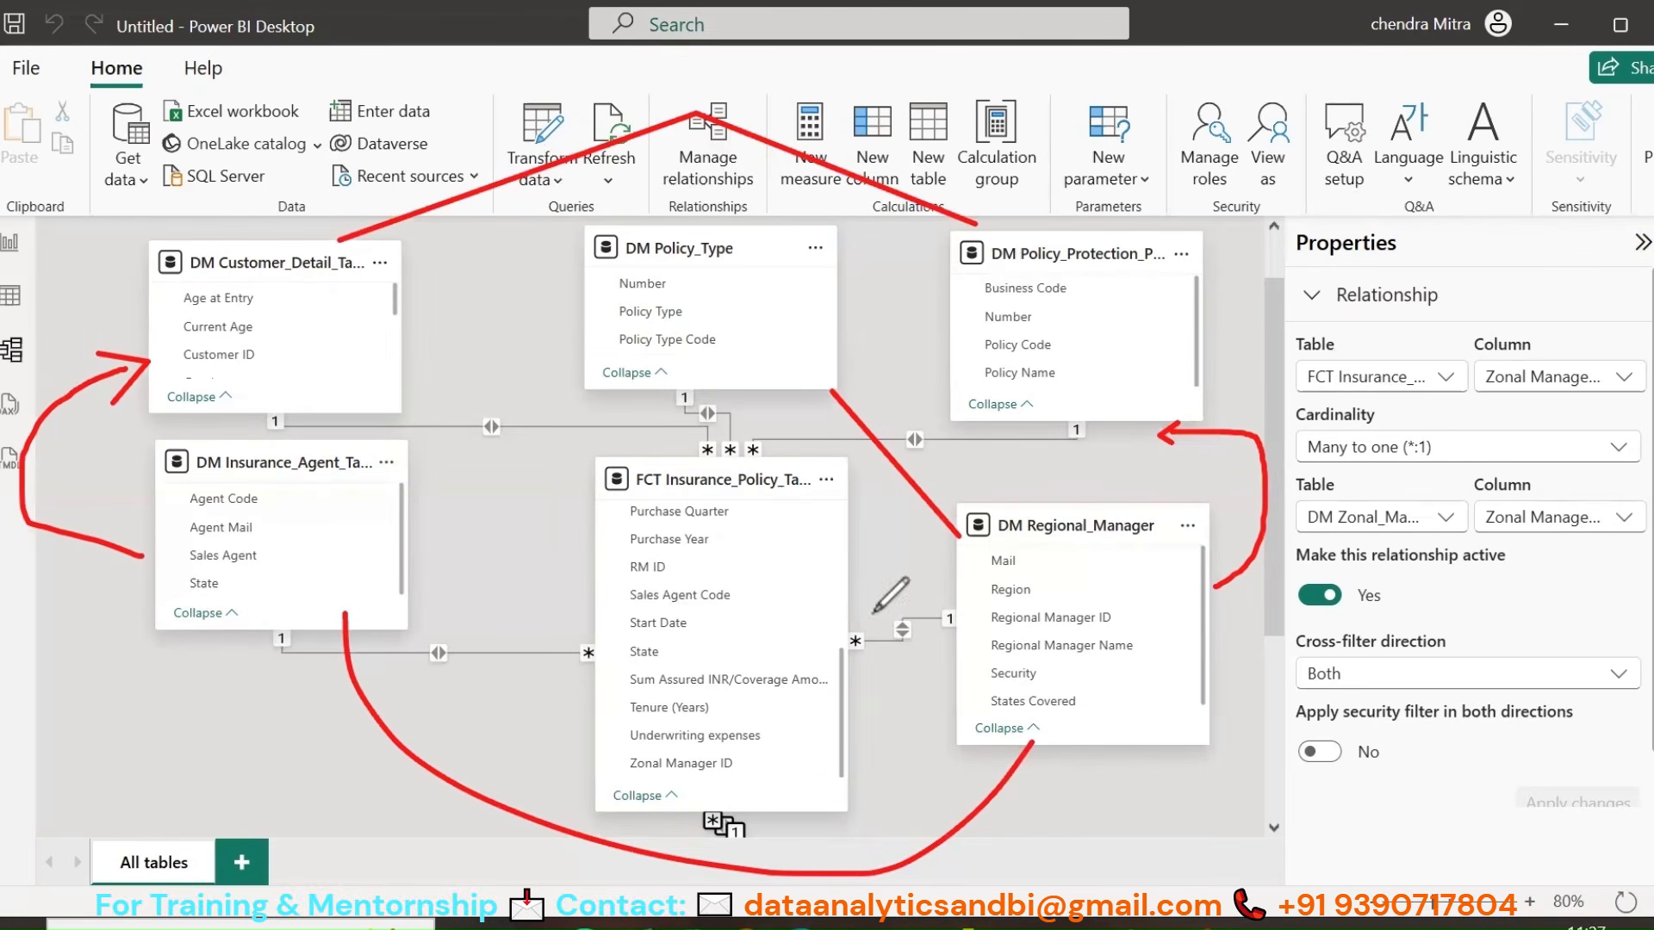
{"action": "mouse_move", "coordinate": [904, 711]}
{"action": "left_mouse_down"}
{"action": "mouse_move", "coordinate": [849, 471]}
{"action": "mouse_move", "coordinate": [612, 453]}
{"action": "mouse_move", "coordinate": [513, 747]}
{"action": "mouse_move", "coordinate": [708, 857]}
{"action": "mouse_move", "coordinate": [887, 788]}
{"action": "mouse_move", "coordinate": [915, 676]}
{"action": "left_mouse_up"}
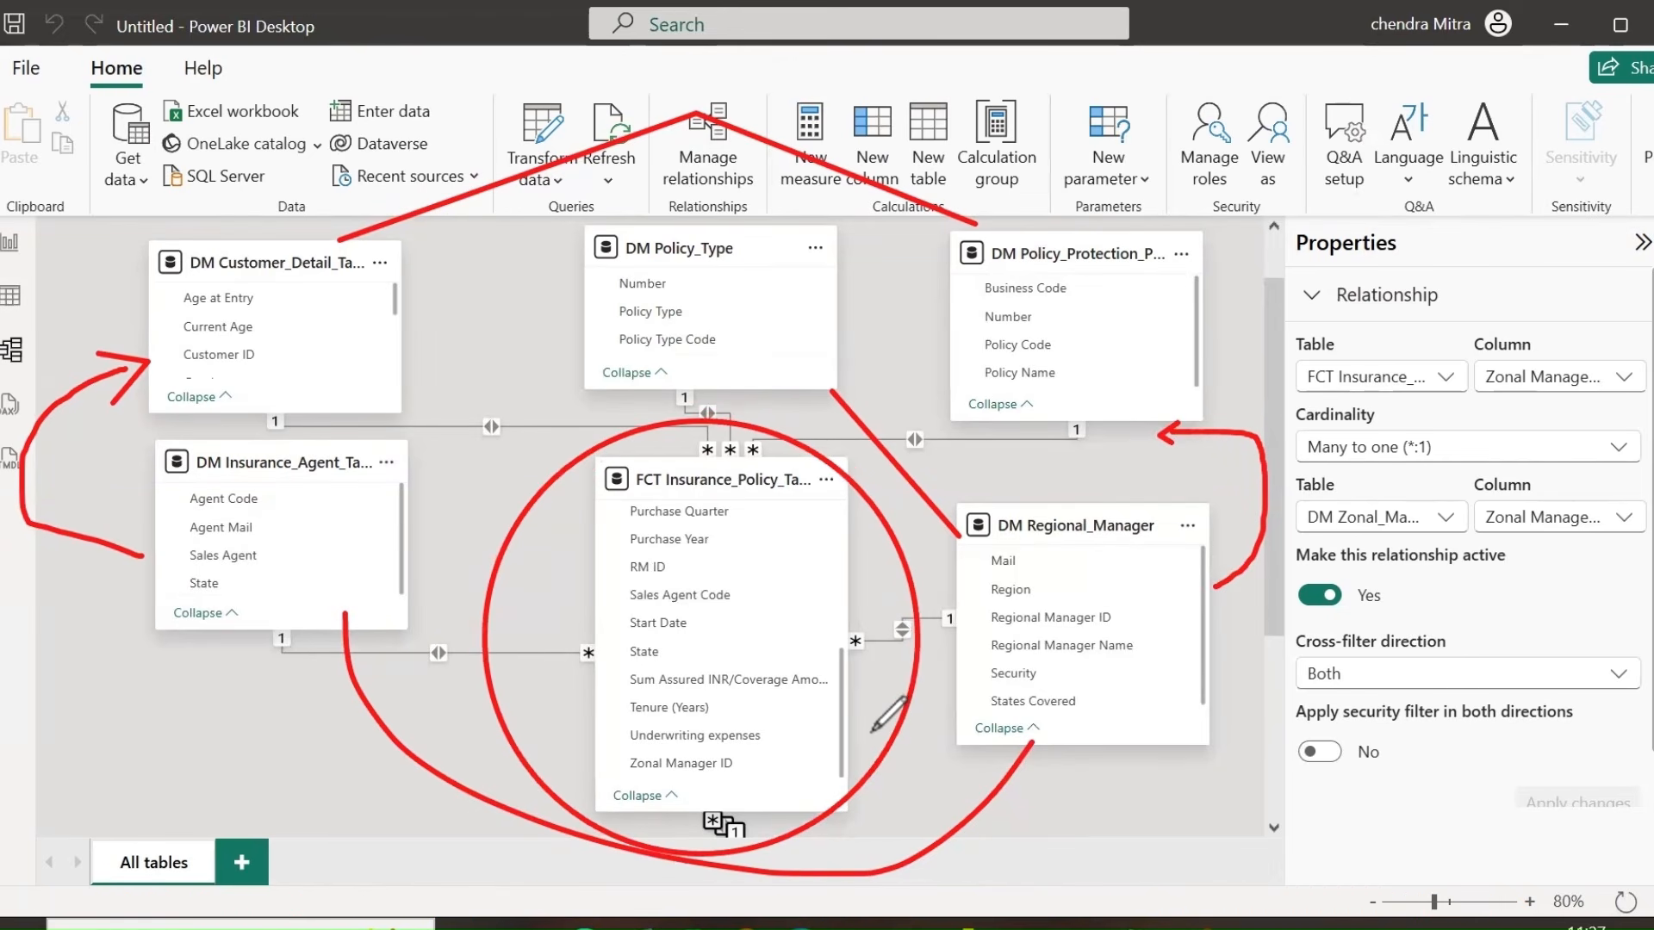
{"action": "left_click_drag", "start_coordinate": [534, 566], "coordinate": [887, 531]}
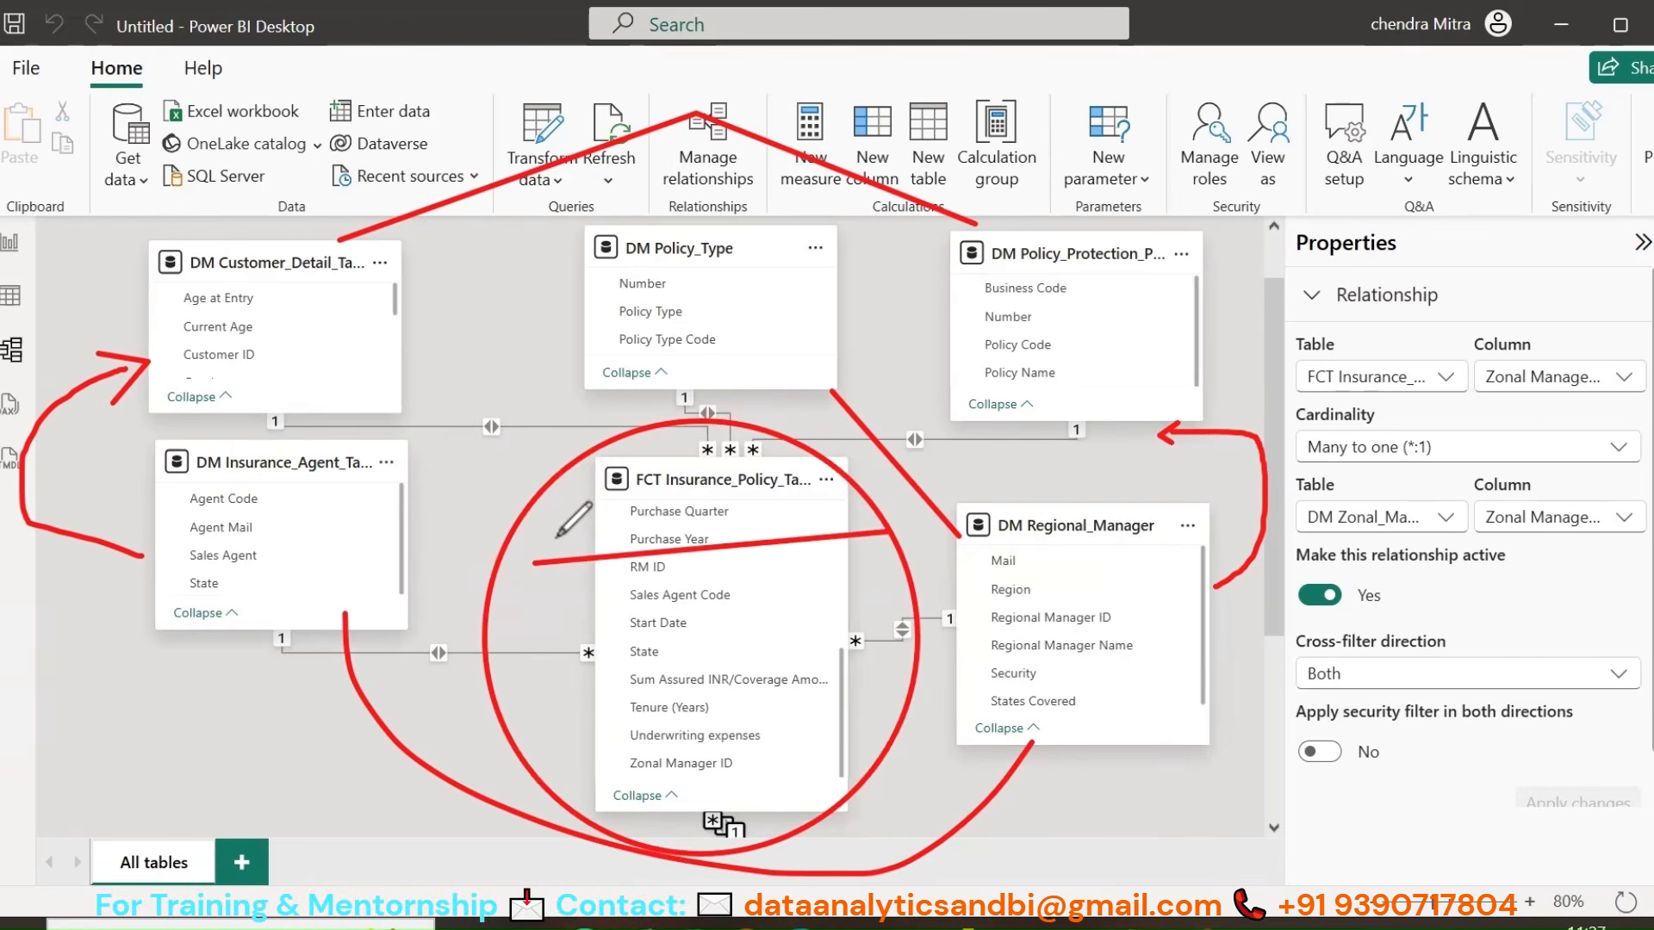
{"action": "left_click_drag", "start_coordinate": [527, 565], "coordinate": [582, 600]}
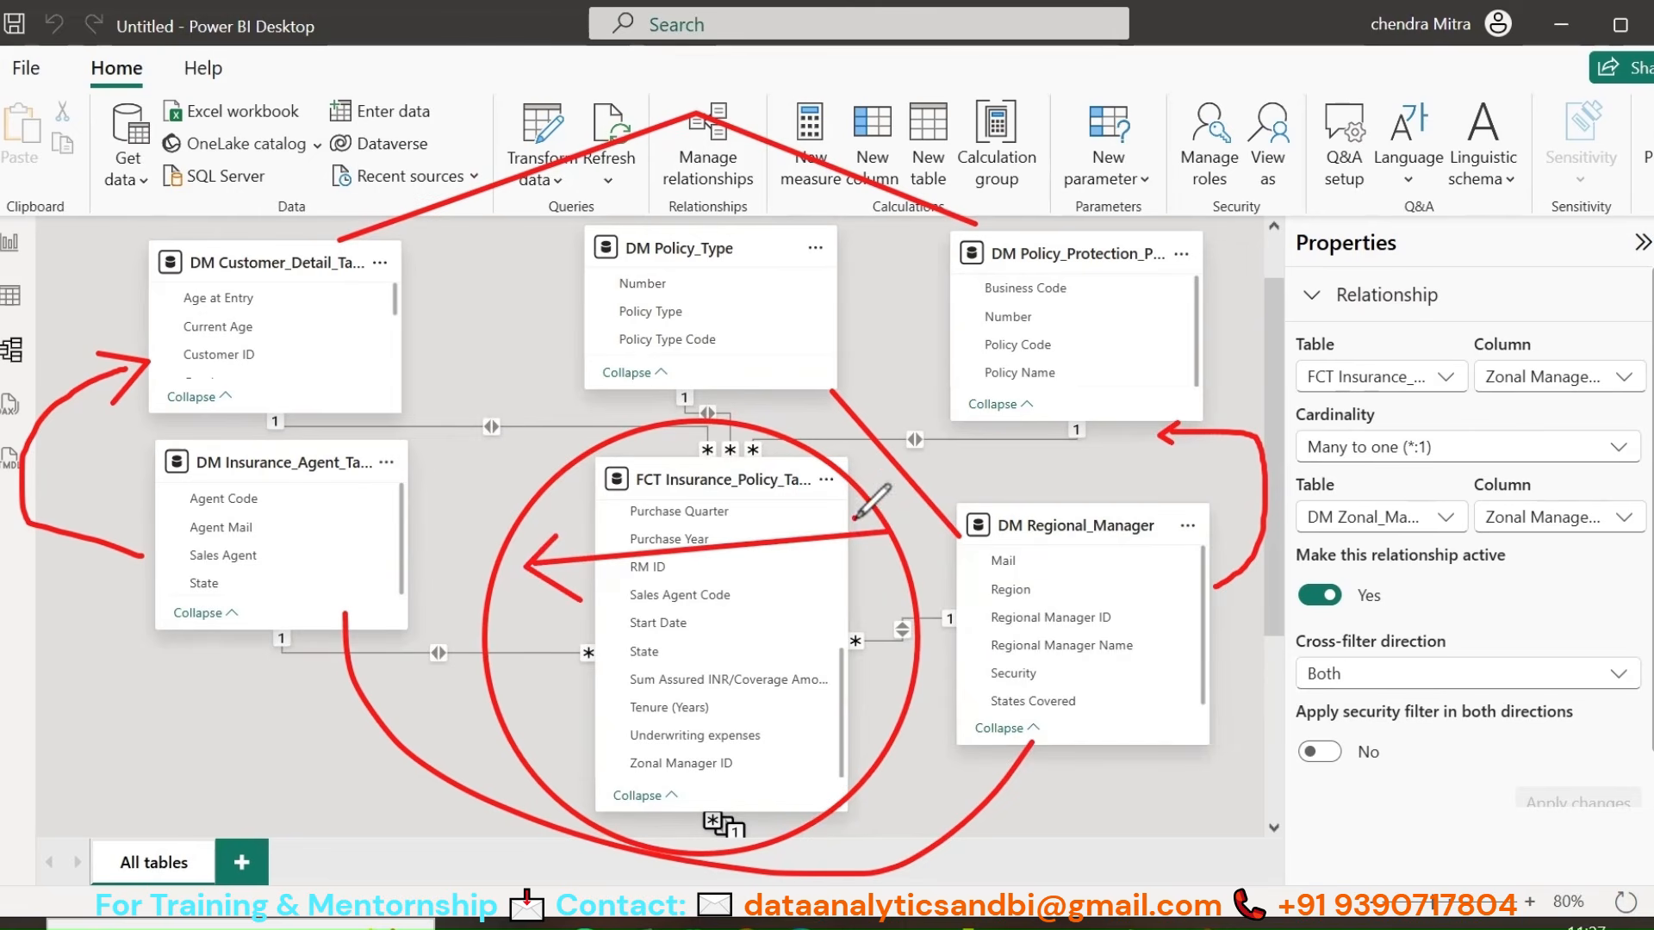
{"action": "left_click_drag", "start_coordinate": [855, 518], "coordinate": [870, 581]}
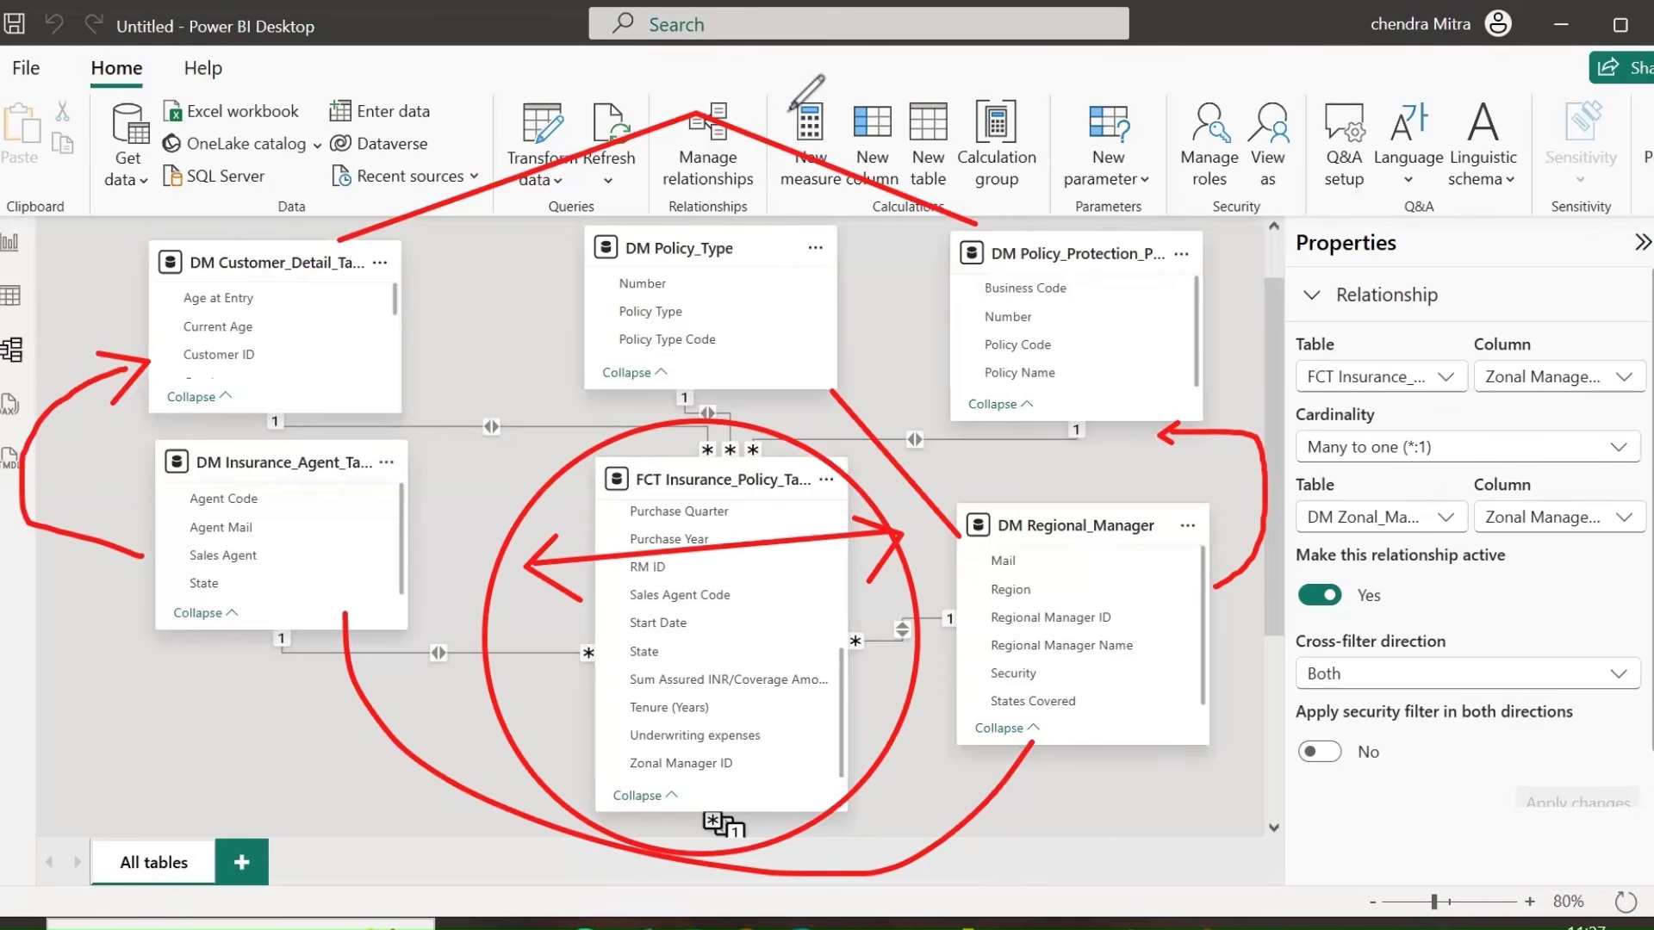
{"action": "left_click", "coordinate": [71, 331]}
{"action": "mouse_move", "coordinate": [82, 390]}
{"action": "left_mouse_down"}
{"action": "mouse_move", "coordinate": [487, 173]}
{"action": "mouse_move", "coordinate": [128, 395]}
{"action": "mouse_move", "coordinate": [560, 601]}
{"action": "mouse_move", "coordinate": [969, 594]}
{"action": "left_mouse_up"}
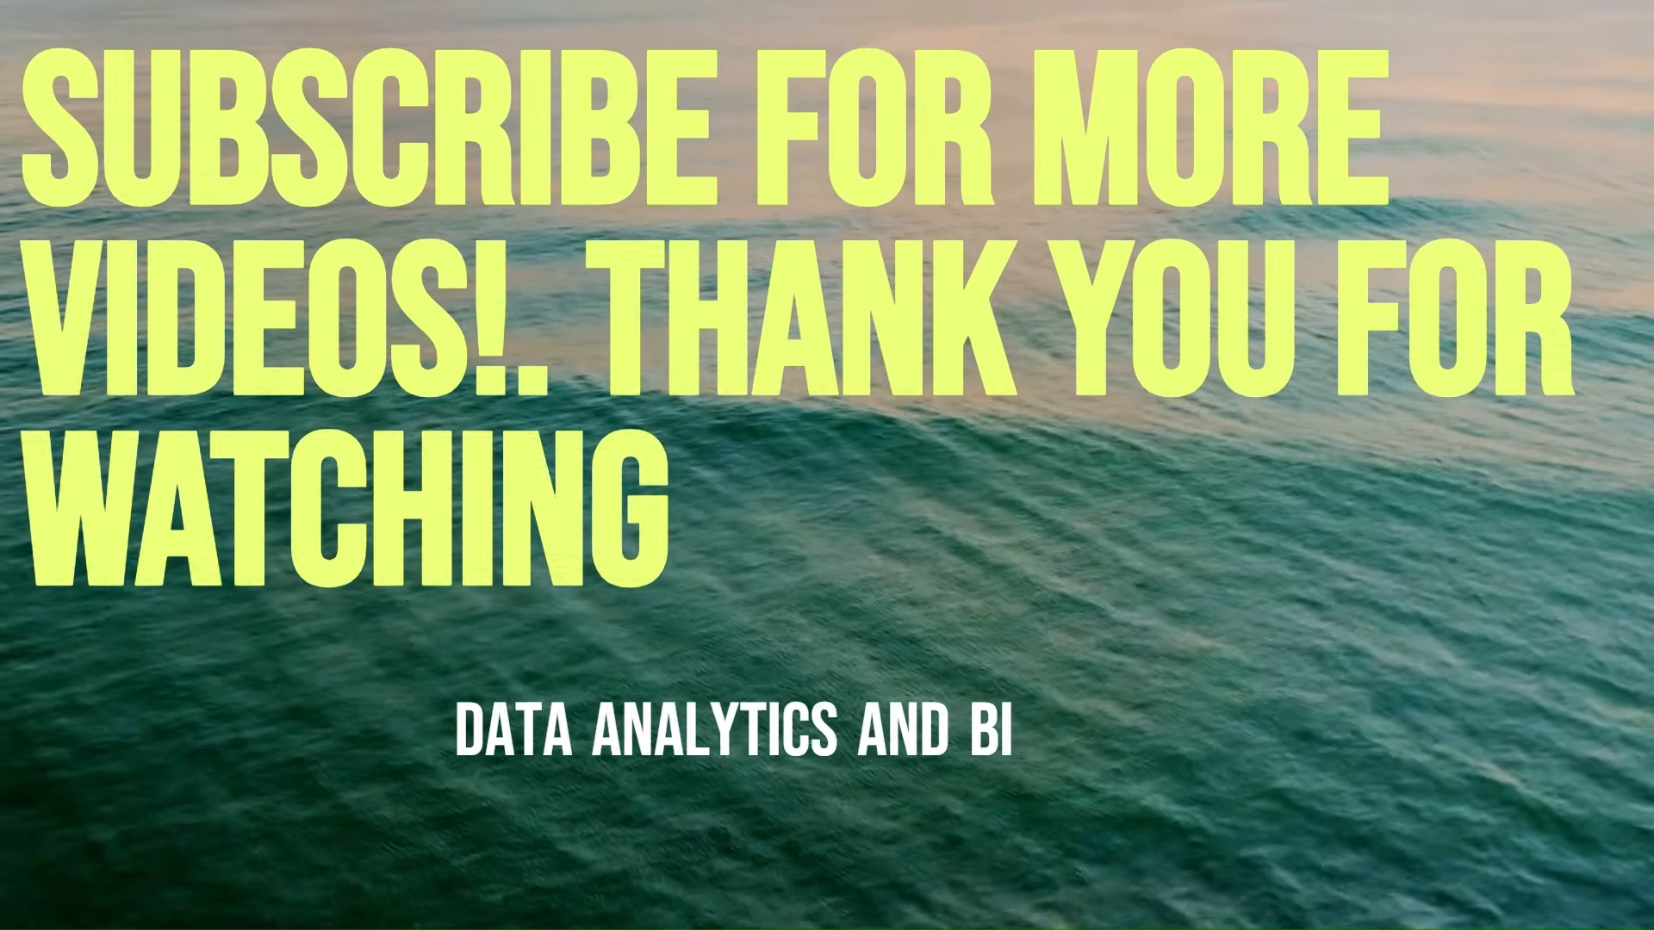